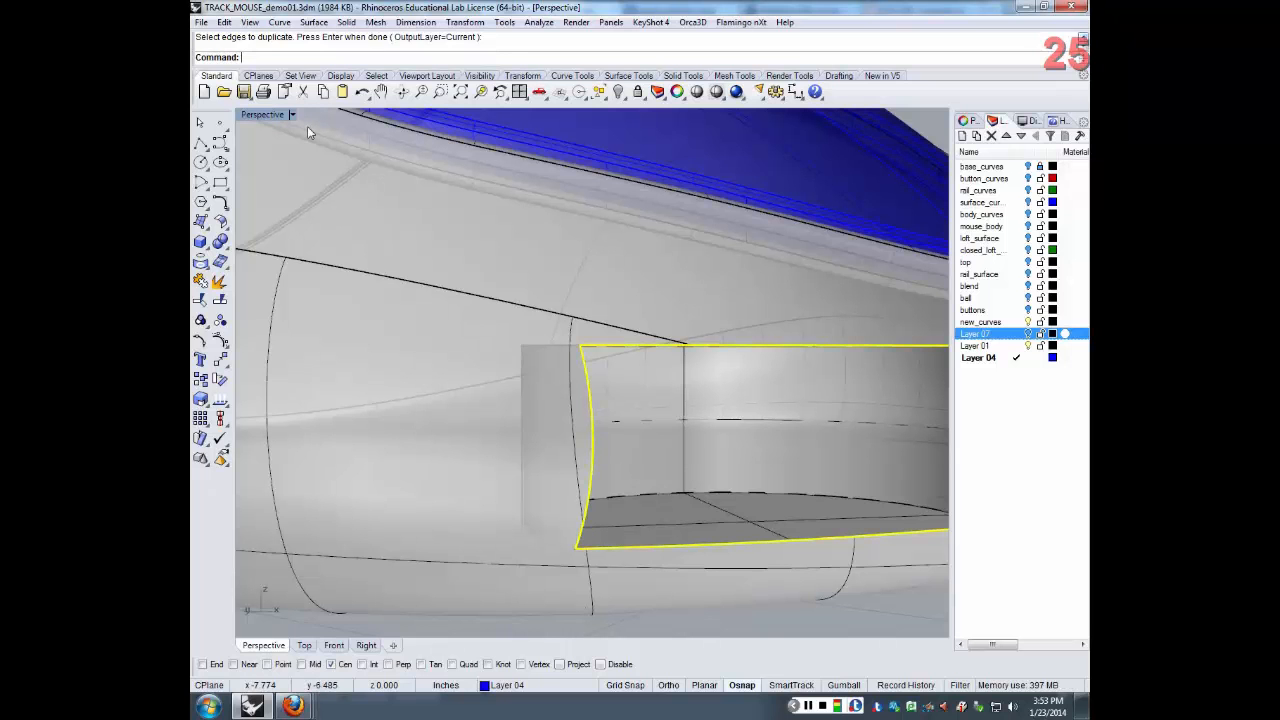
Join the duplicated edge curves around the side recess opening into one closed curve
key(Return)
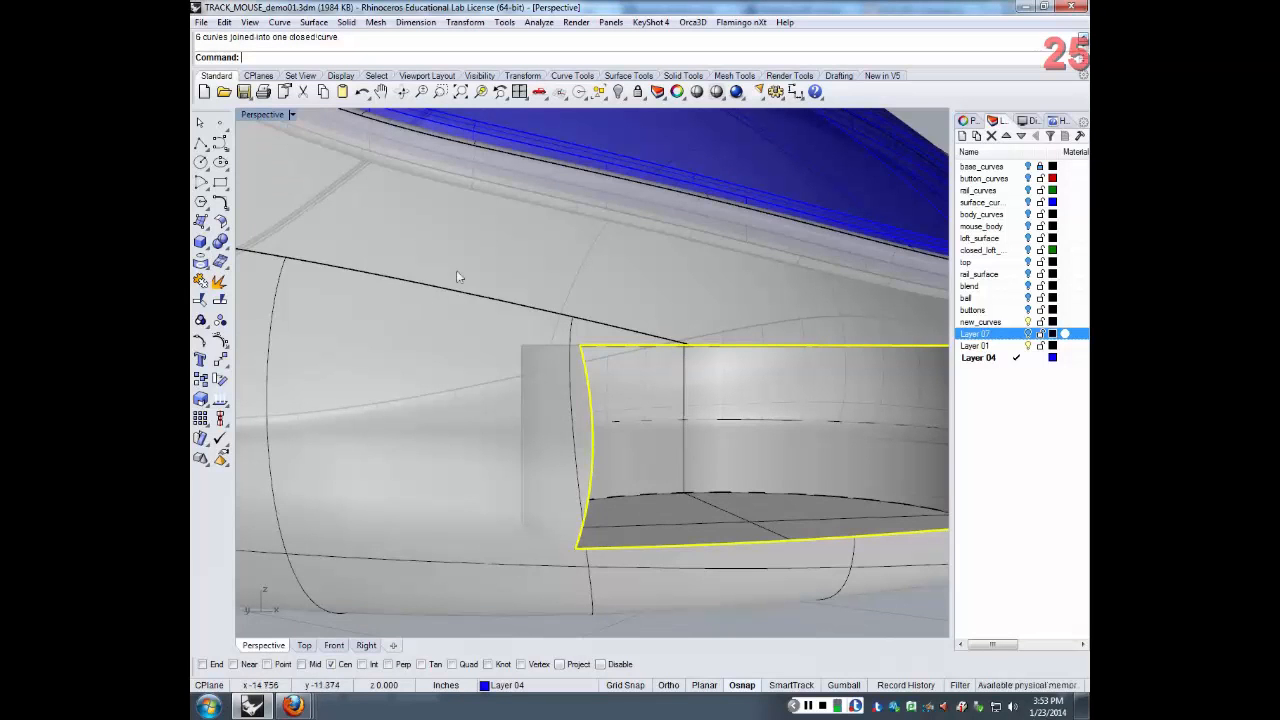
scroll(684, 352, down, 7)
right_drag(684, 354, 774, 359)
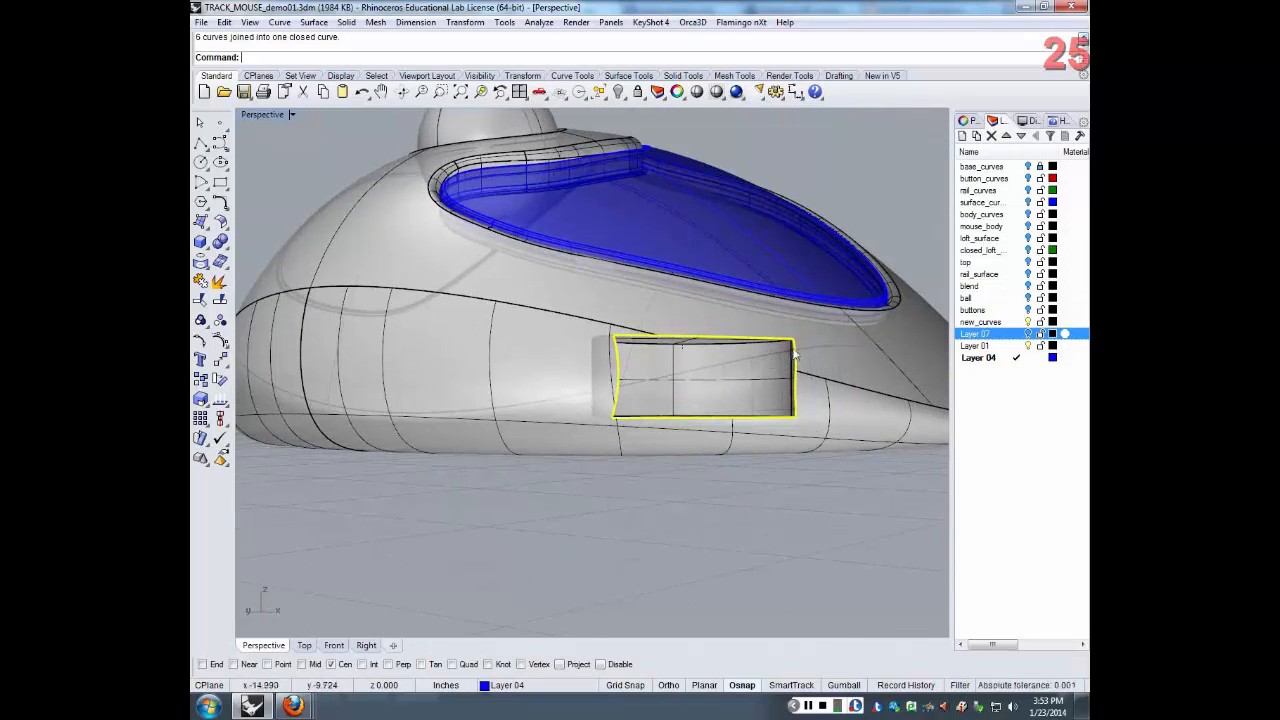
scroll(793, 352, up, 5)
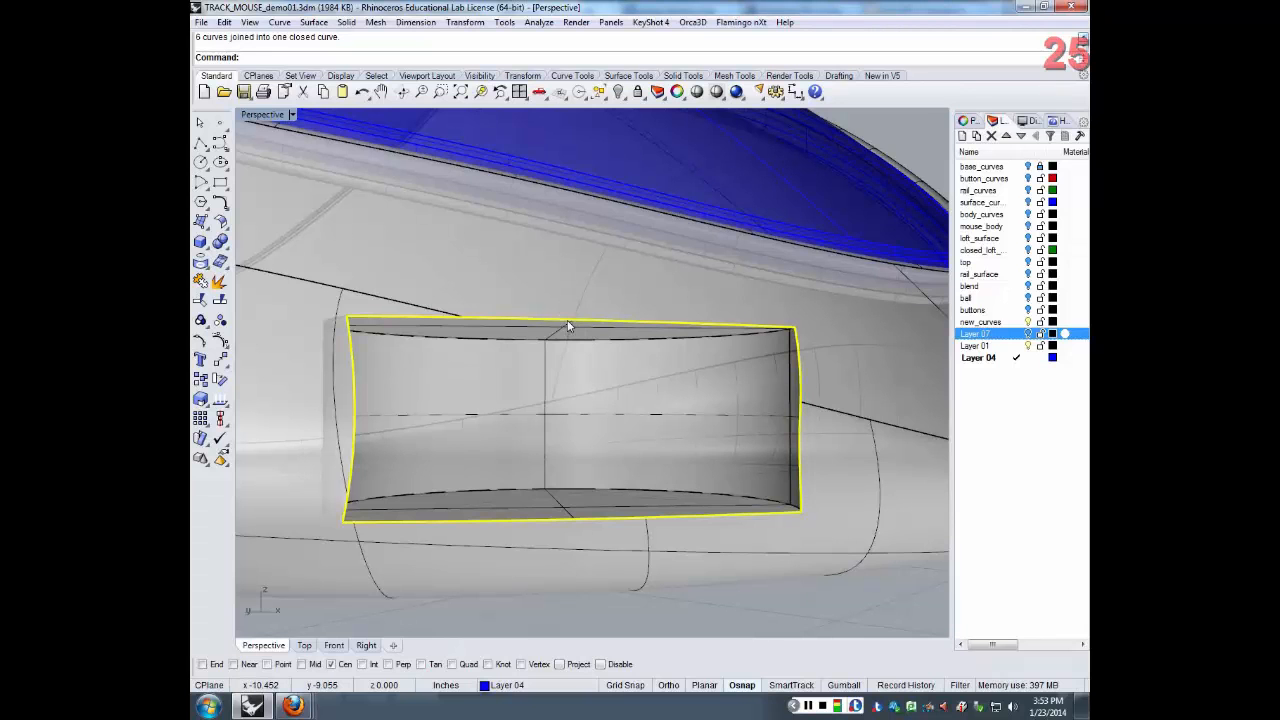
Create a closed pipe with a radius of about 0.018 in along the joined curve around the recess opening
text(pipe)
key(Return)
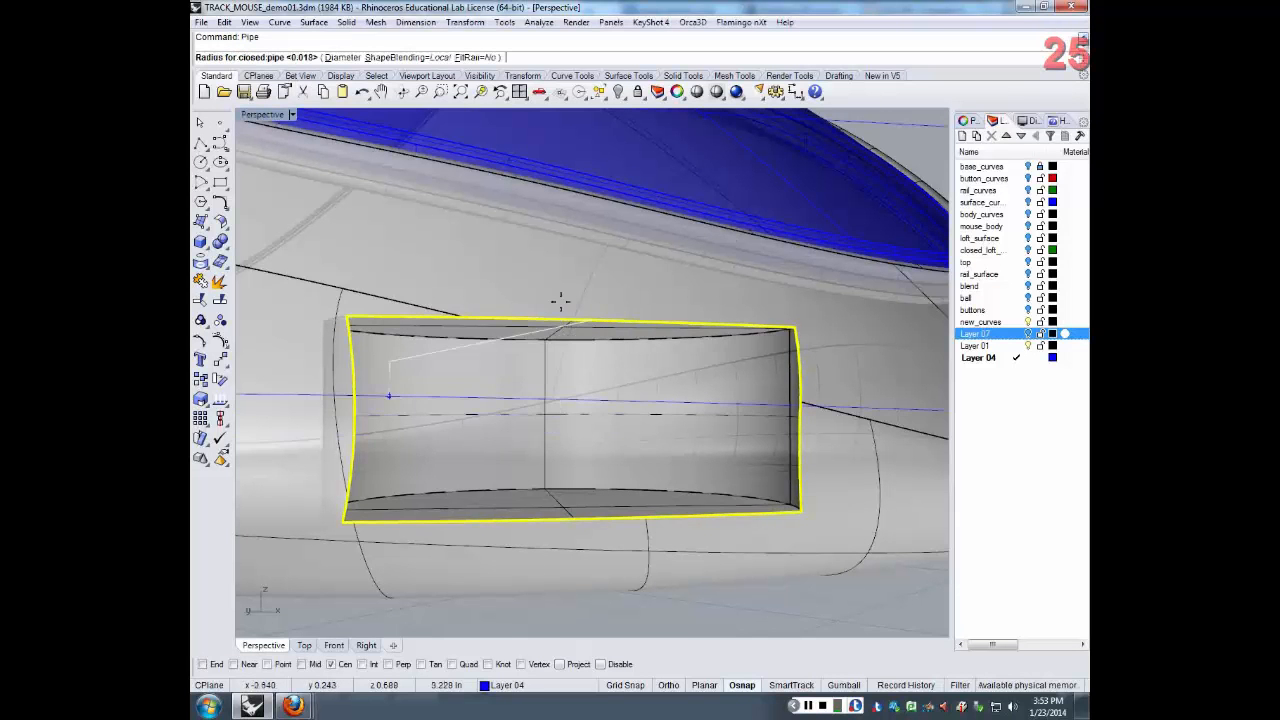
scroll(361, 444, up, 10)
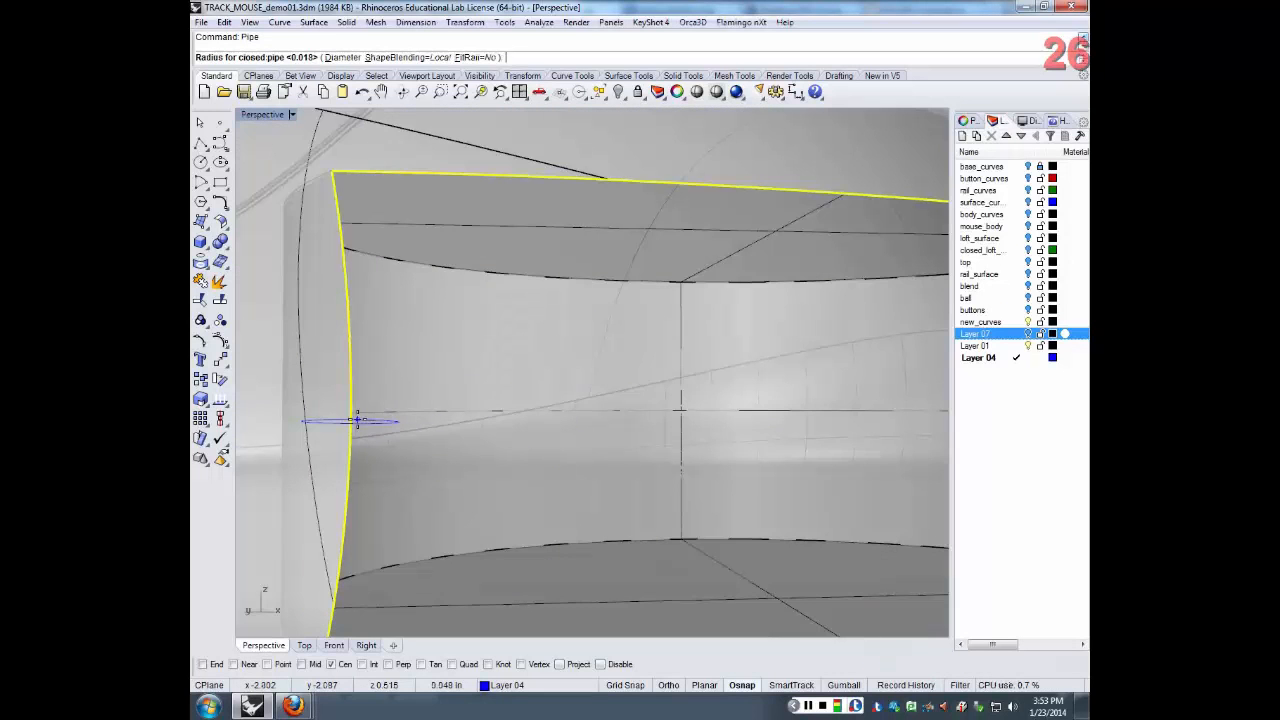
scroll(325, 420, down, 10)
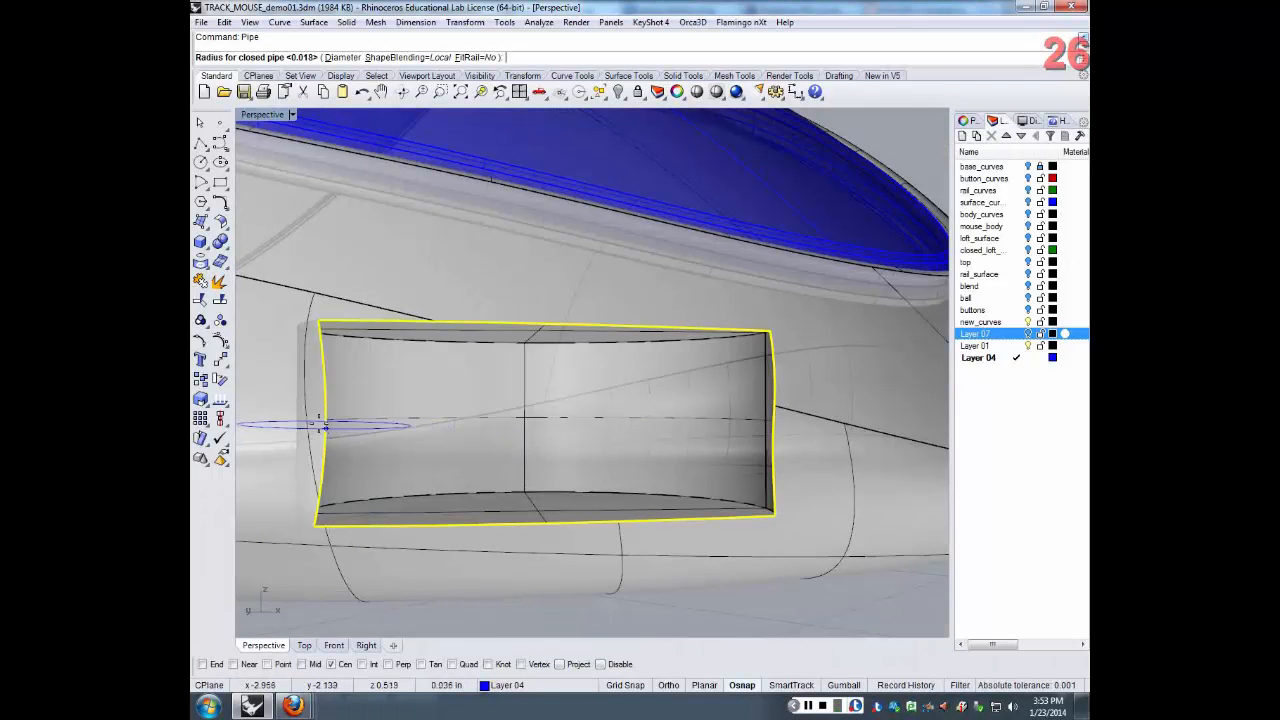
scroll(325, 424, up, 5)
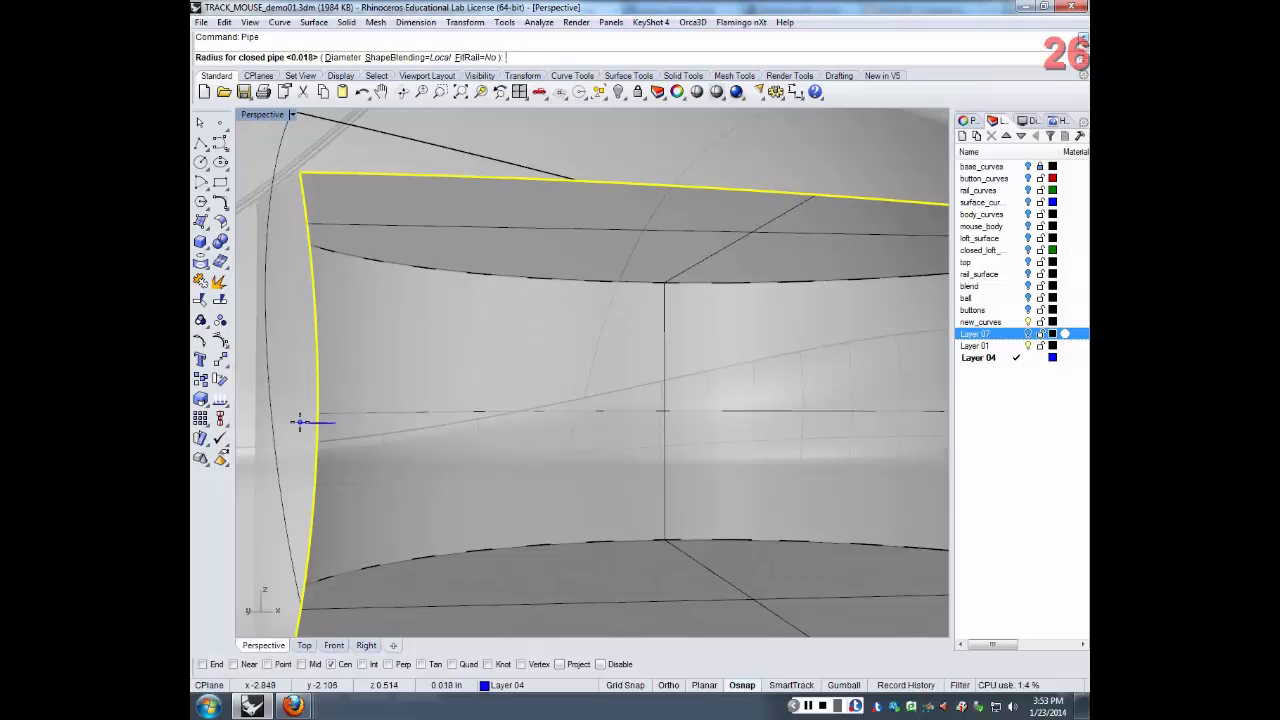
click(299, 421)
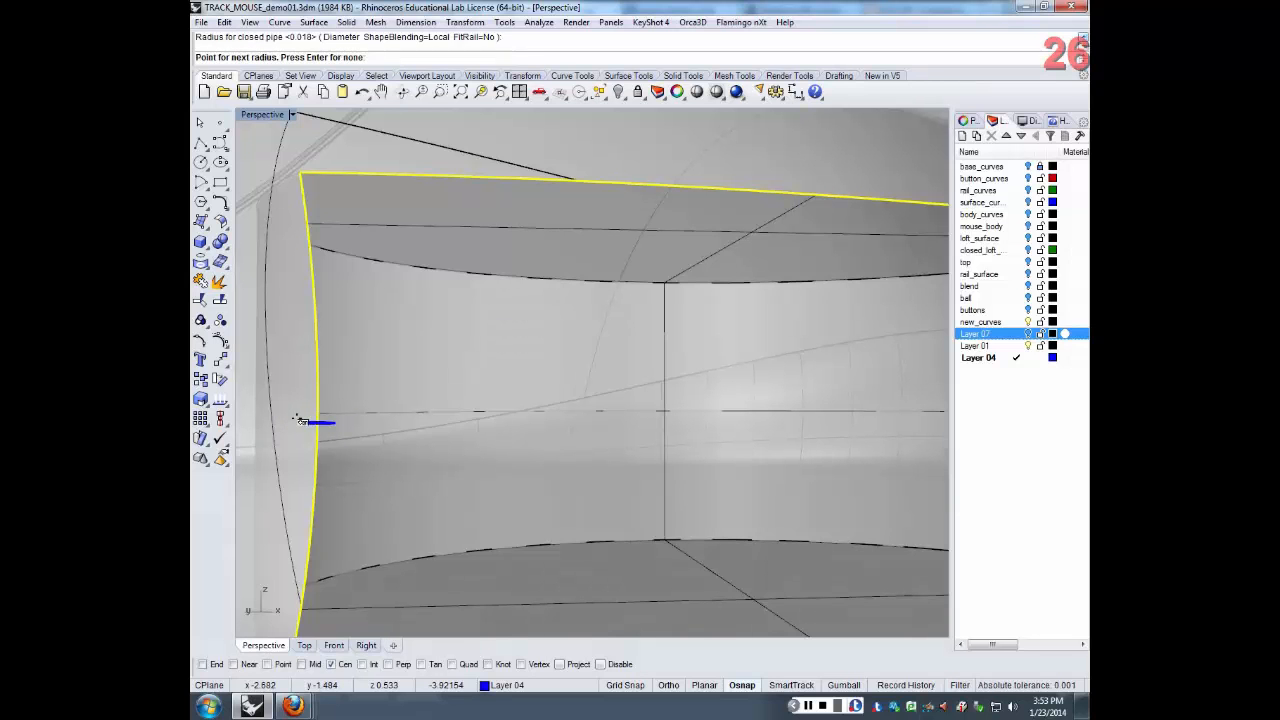
key(Return)
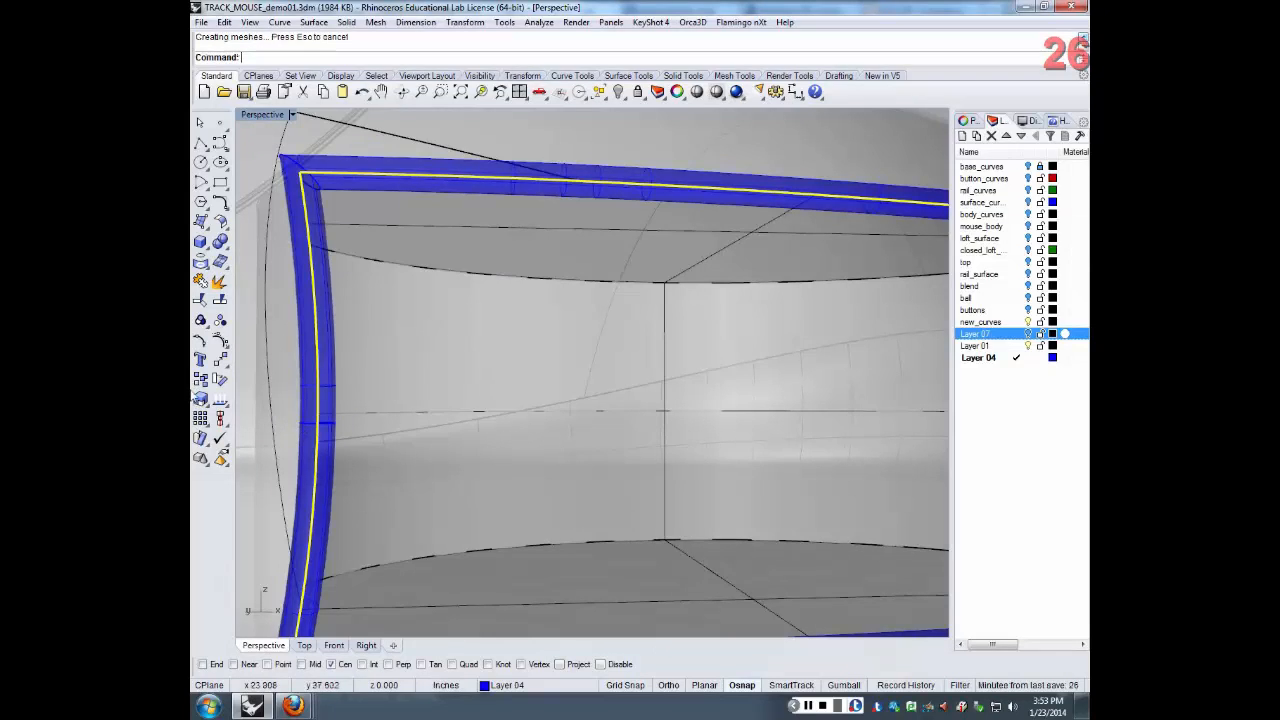
Examine the pipe around the recess opening from several angles and distances
scroll(728, 508, down, 5)
mouse_move(726, 503)
right_down()
mouse_move(794, 468)
mouse_move(654, 477)
mouse_move(669, 498)
mouse_move(707, 492)
right_up()
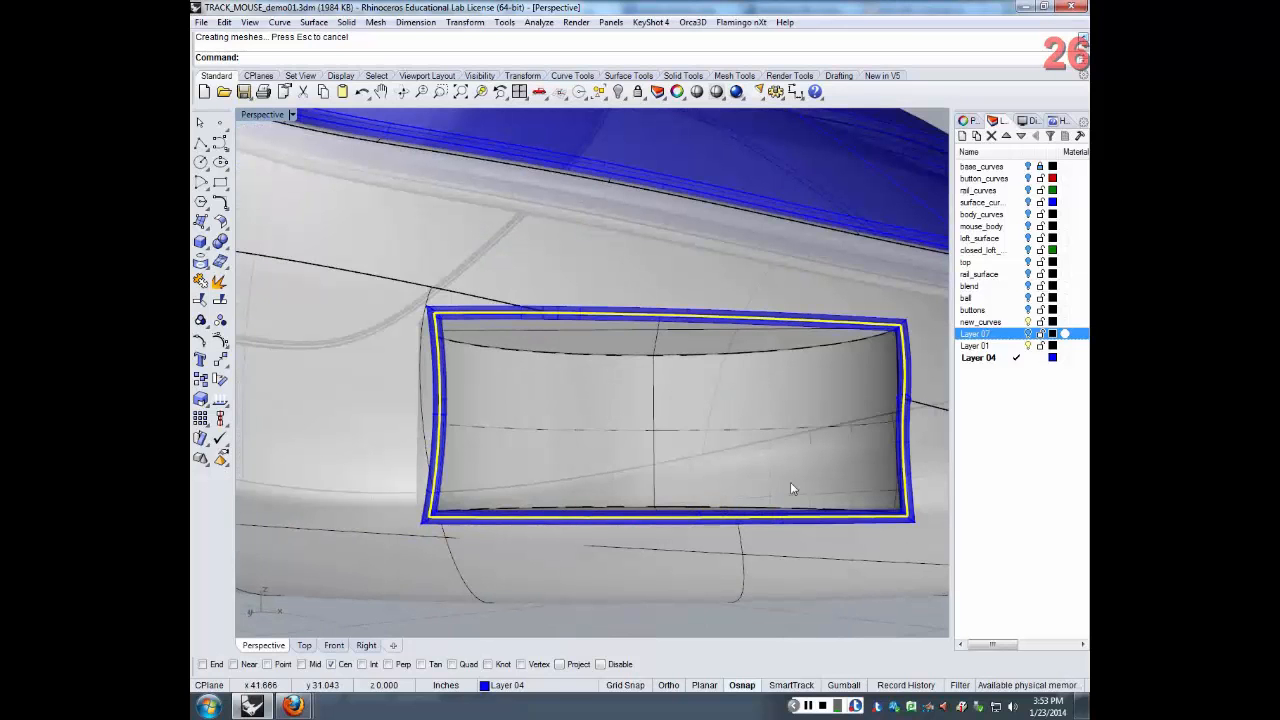
click(910, 488)
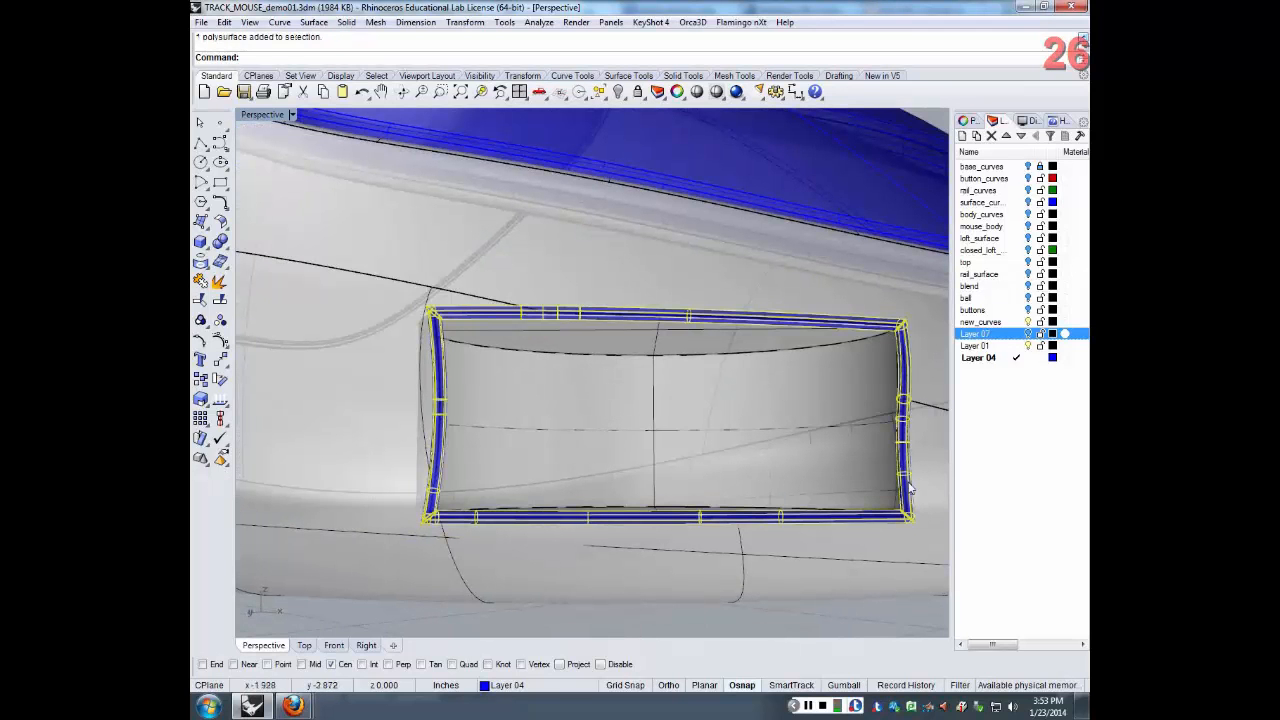
right_drag(623, 406, 522, 356)
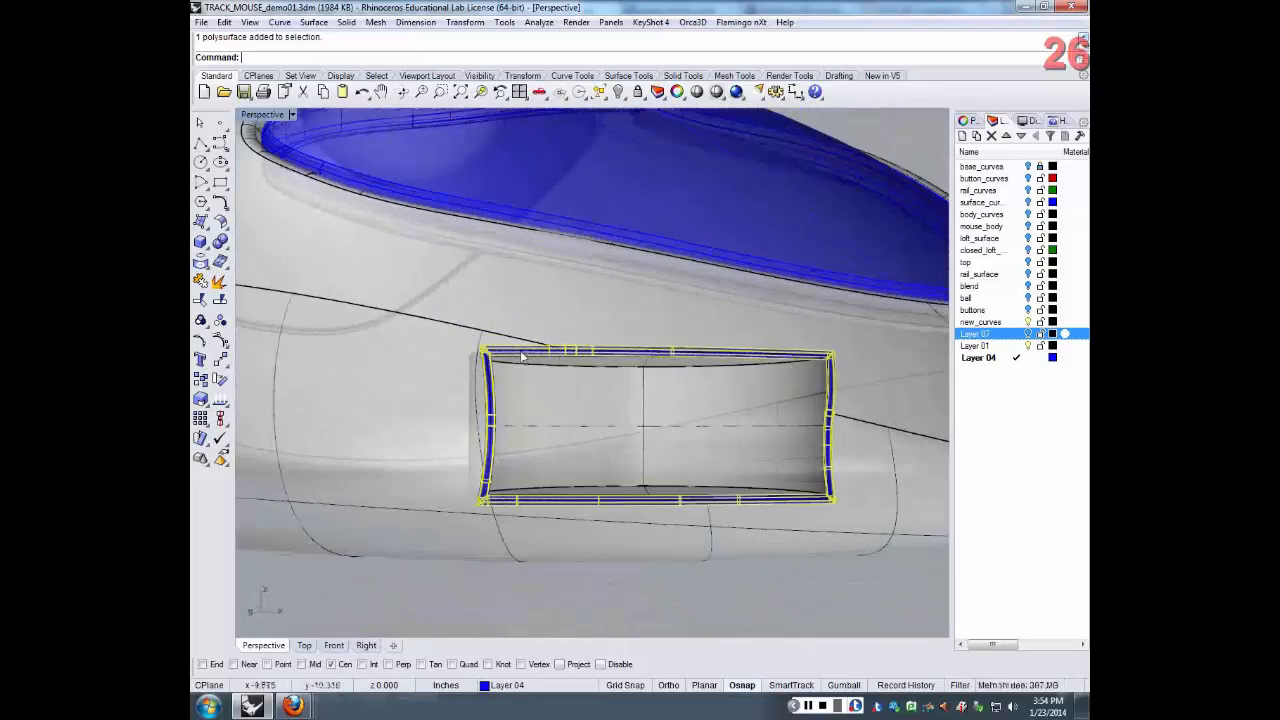
scroll(521, 356, up, 5)
scroll(521, 356, down, 5)
right_drag(543, 443, 575, 455)
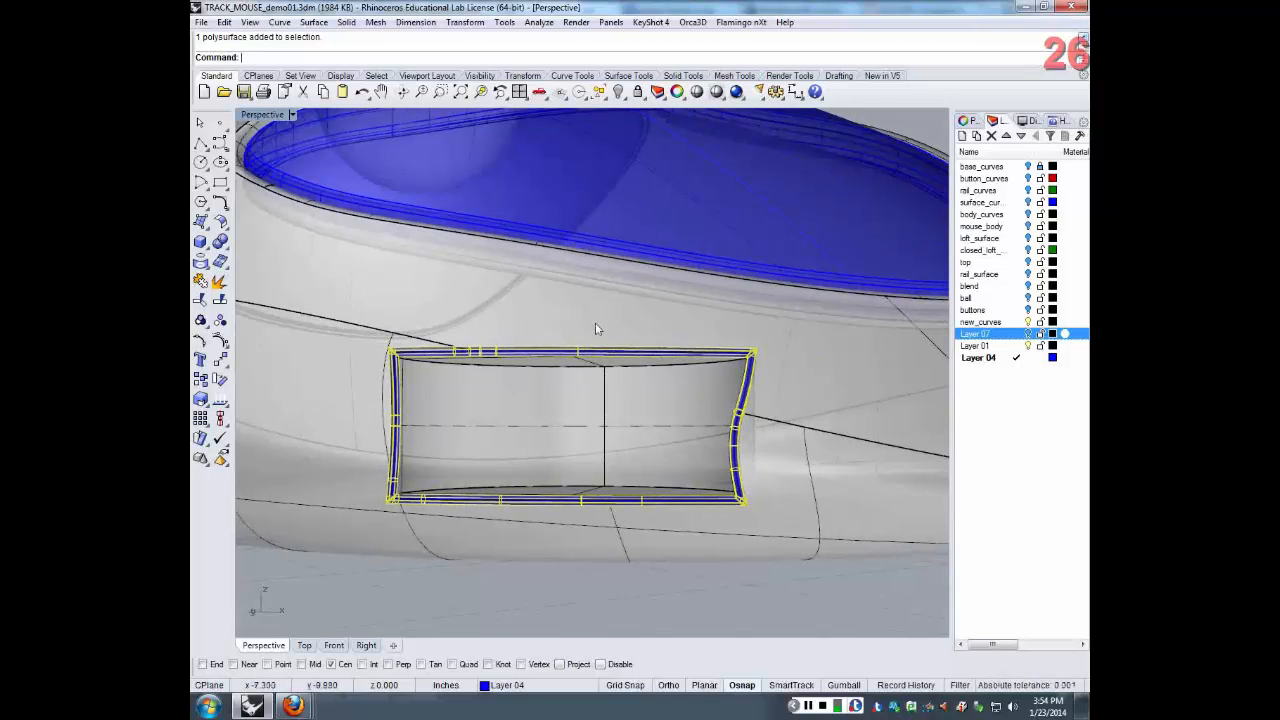
right_drag(555, 351, 589, 345)
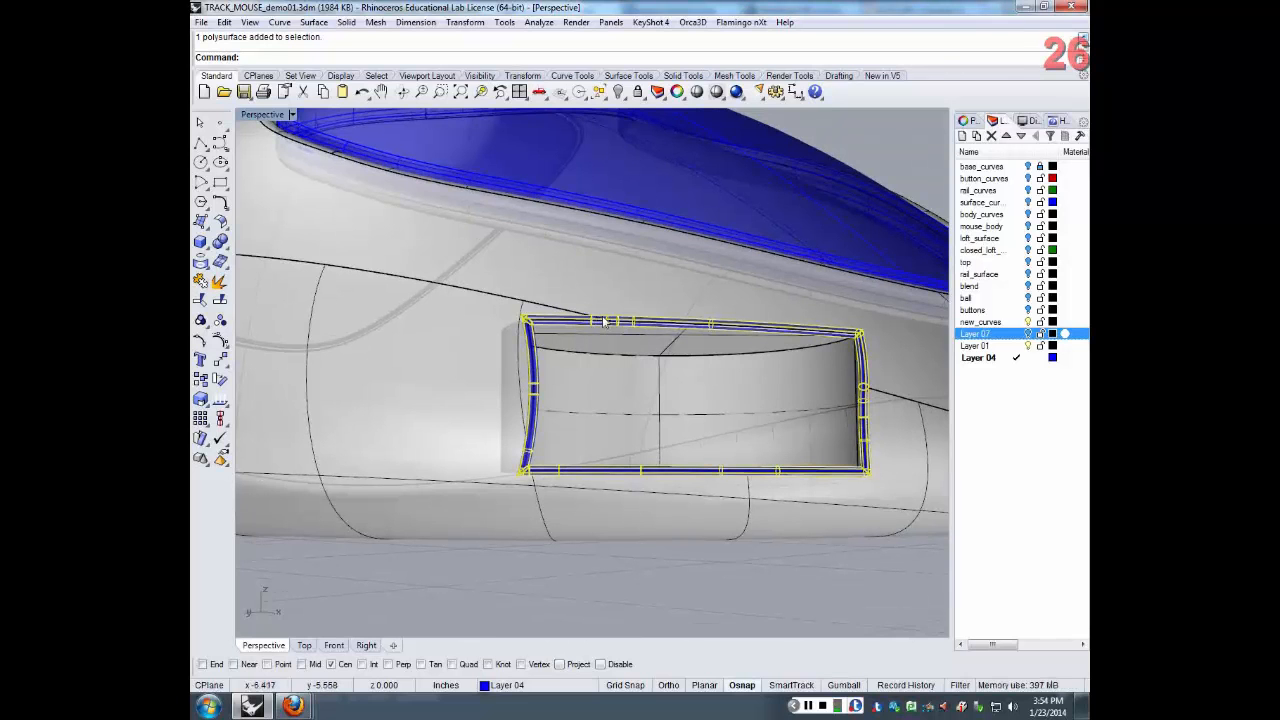
scroll(604, 320, up, 4)
scroll(604, 320, down, 2)
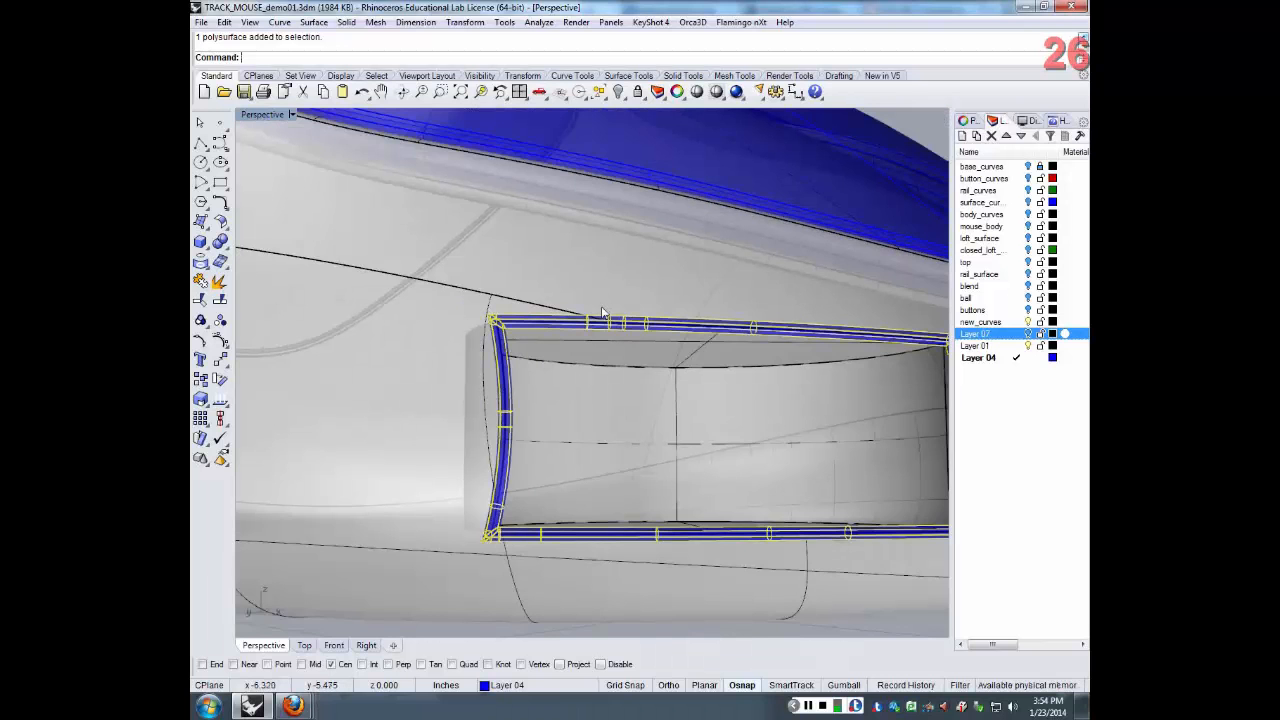
scroll(604, 313, down, 3)
right_drag(717, 344, 658, 358)
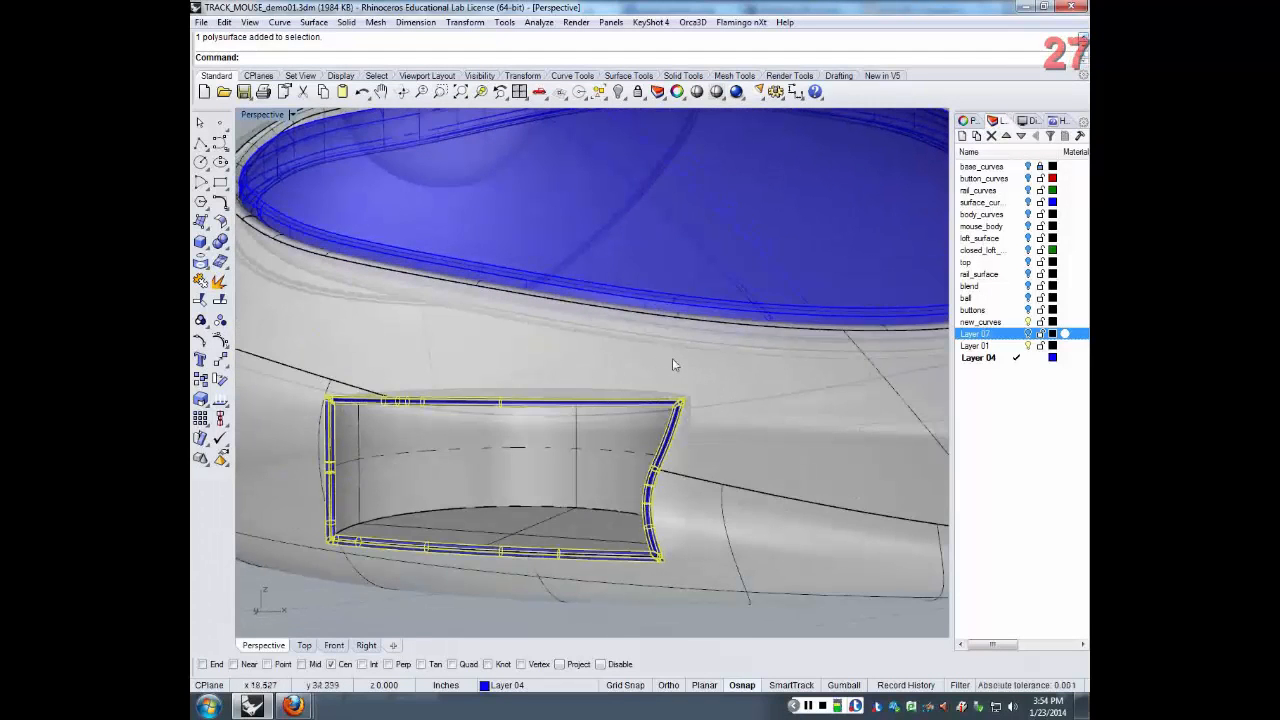
scroll(647, 427, down, 3)
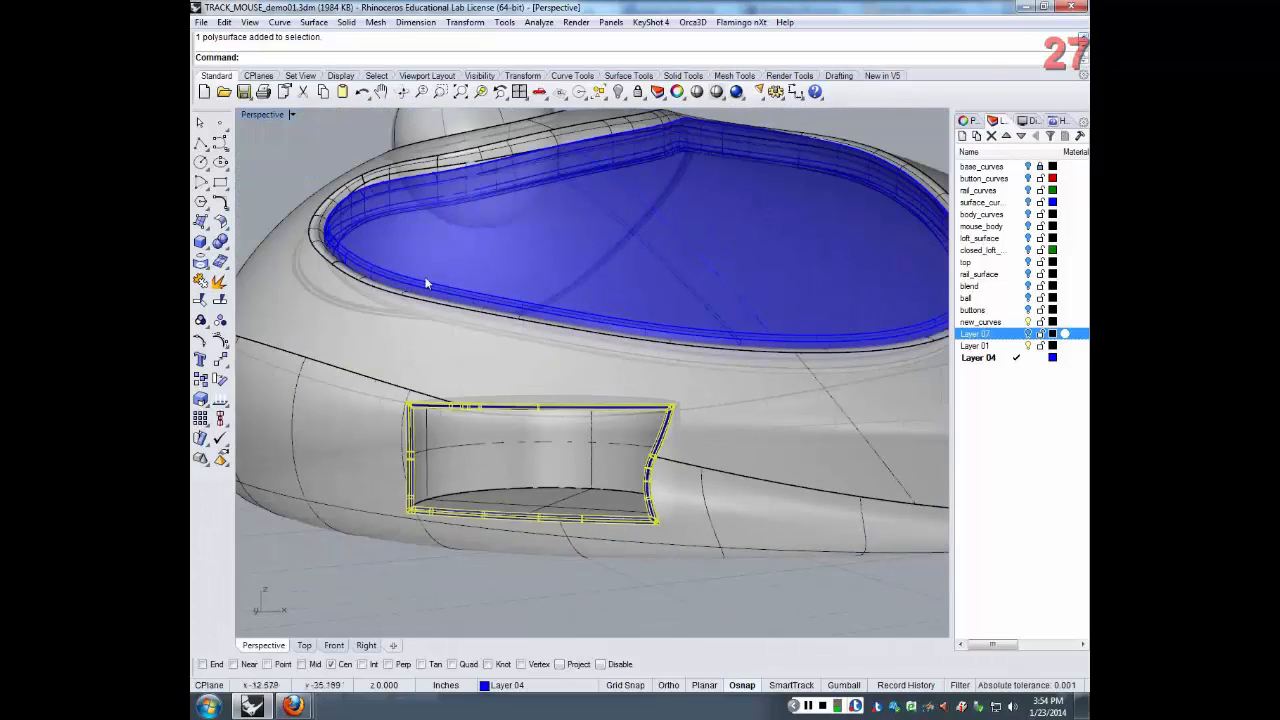
click(279, 152)
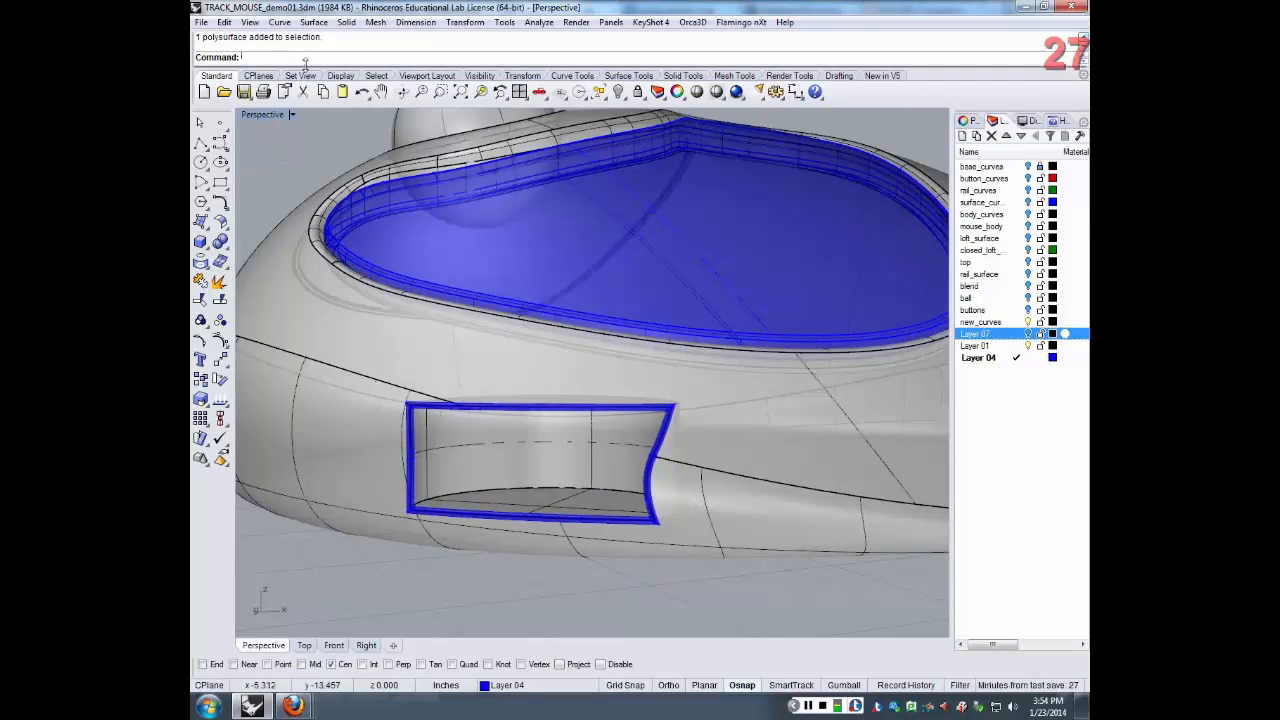
Split the mouse body polysurface using the pipe around the recess opening as the cutting object
text(Split)
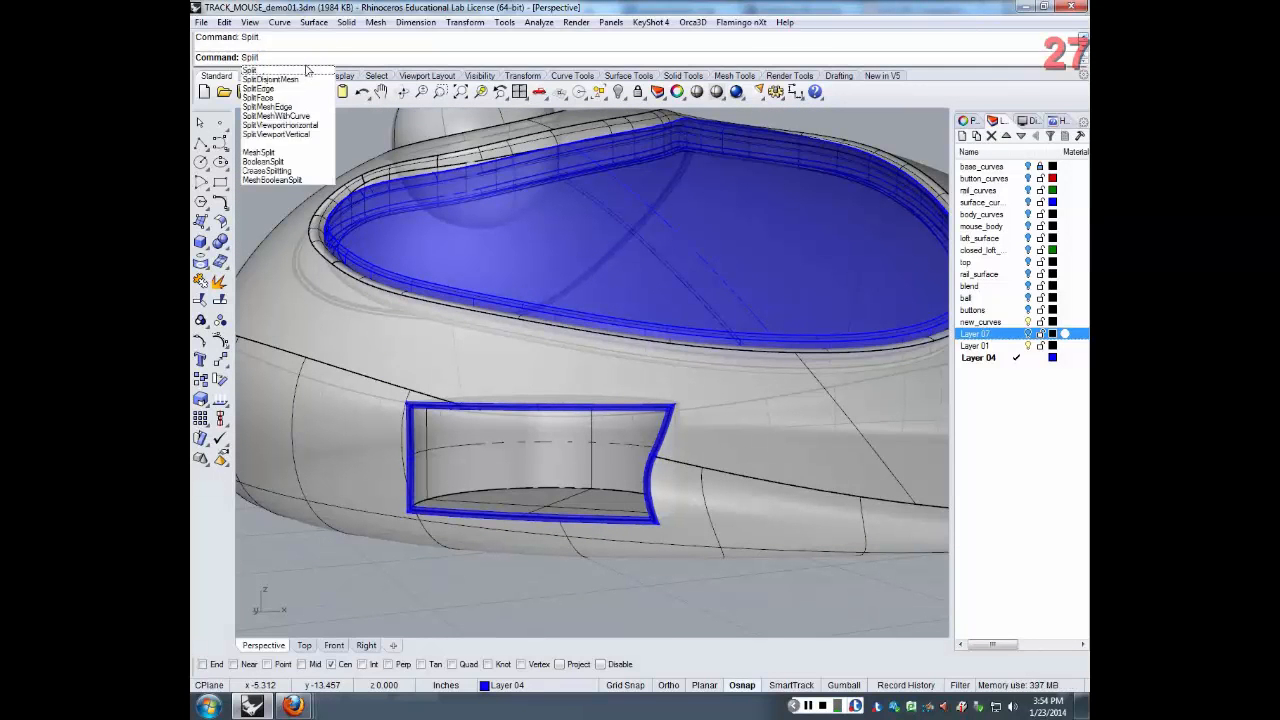
key(Return)
click(366, 374)
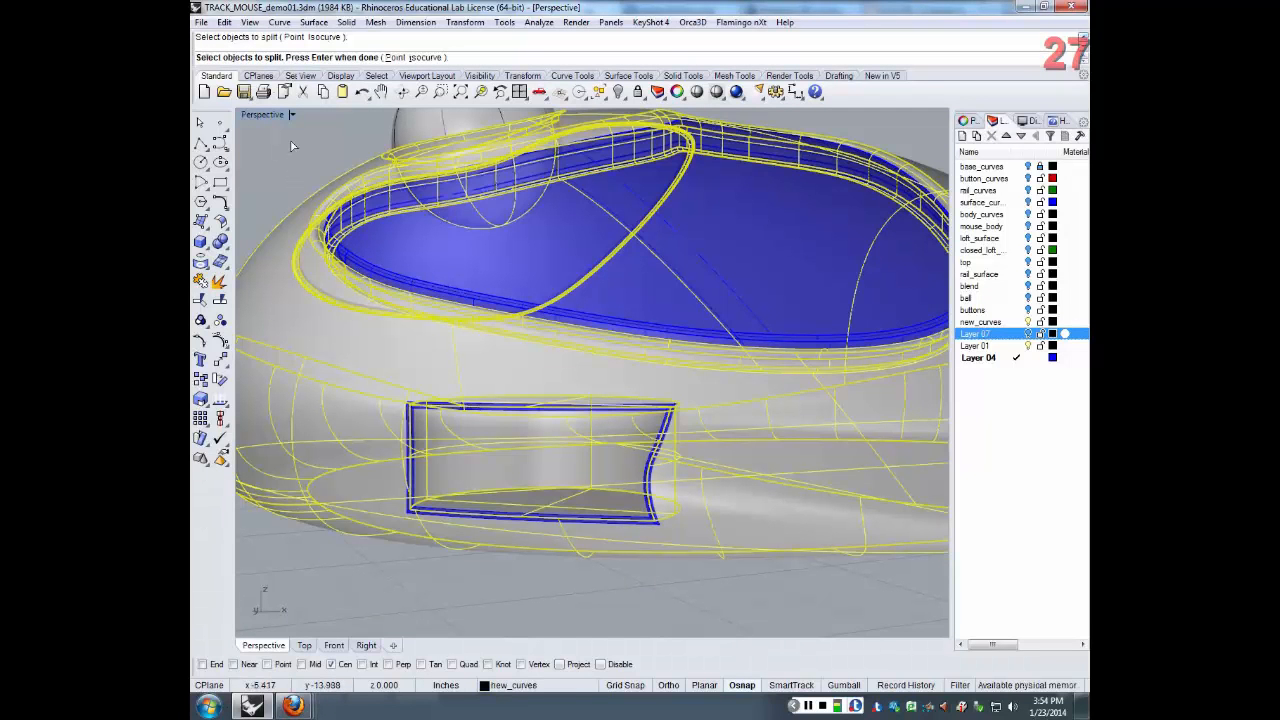
key(Return)
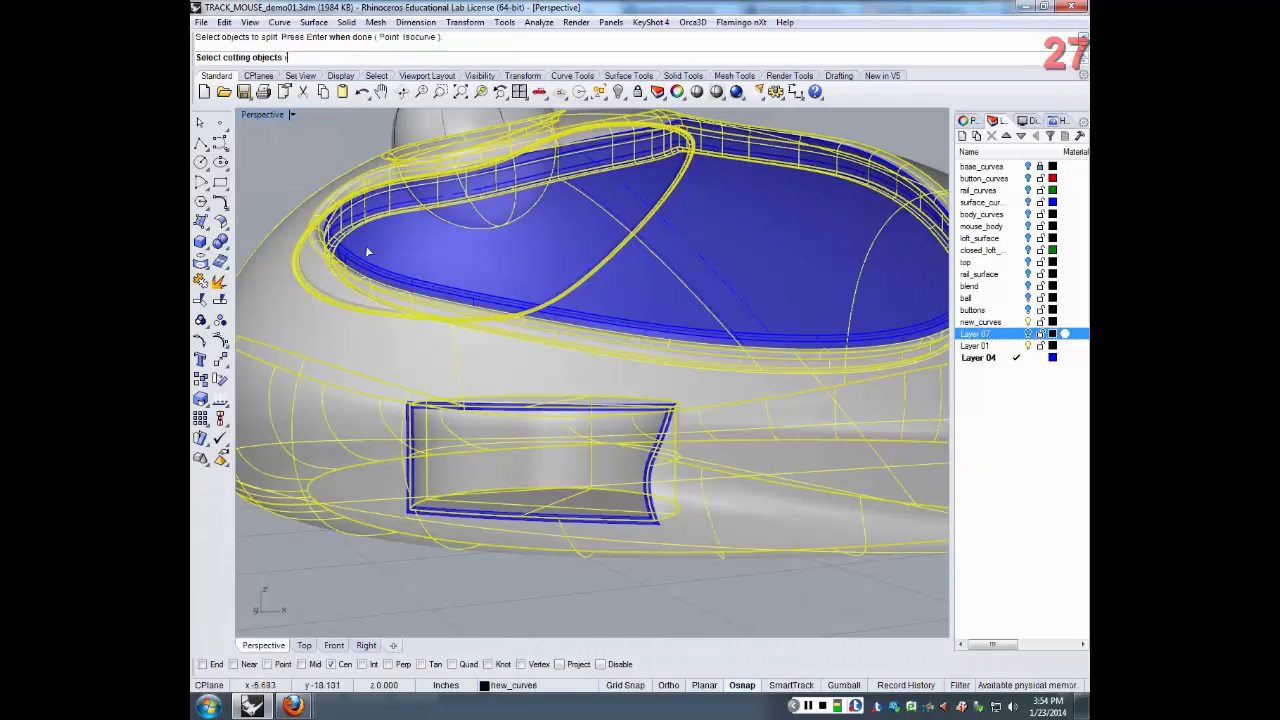
click(420, 411)
key(Return)
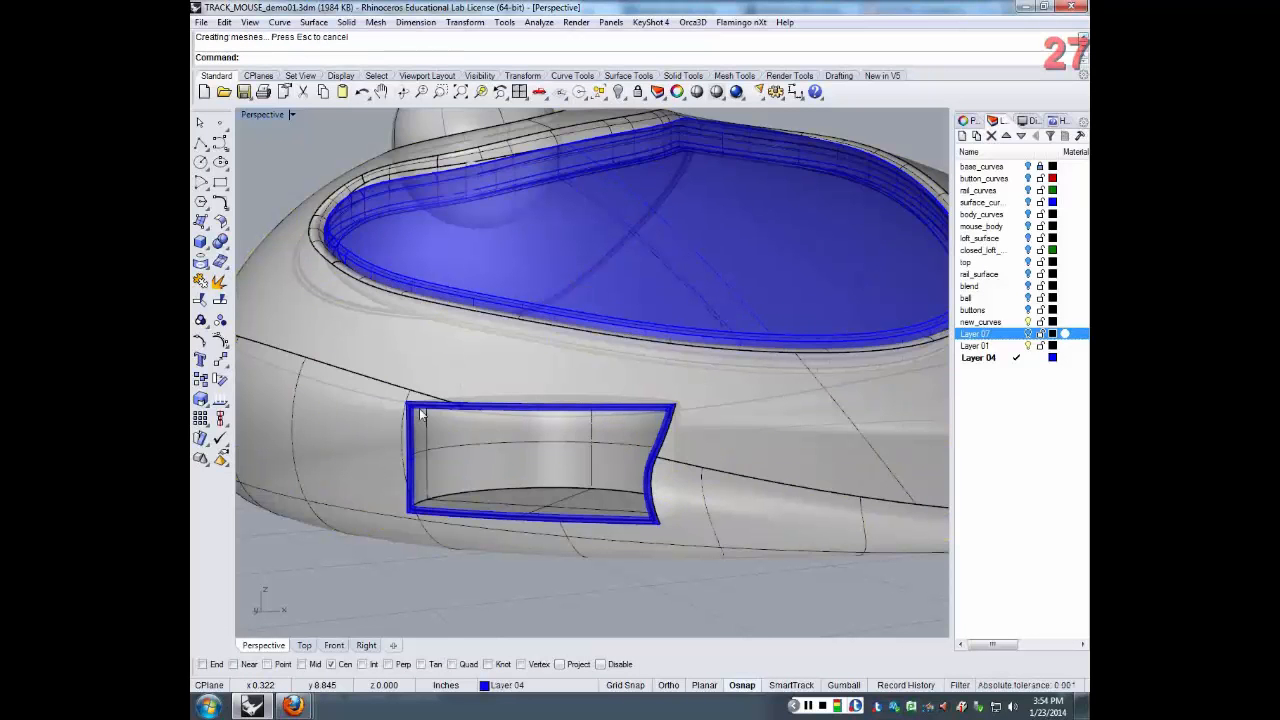
Hide the pipe and delete the thin strip of body surface split off around the recess opening
click(421, 413)
key(ctrl+h)
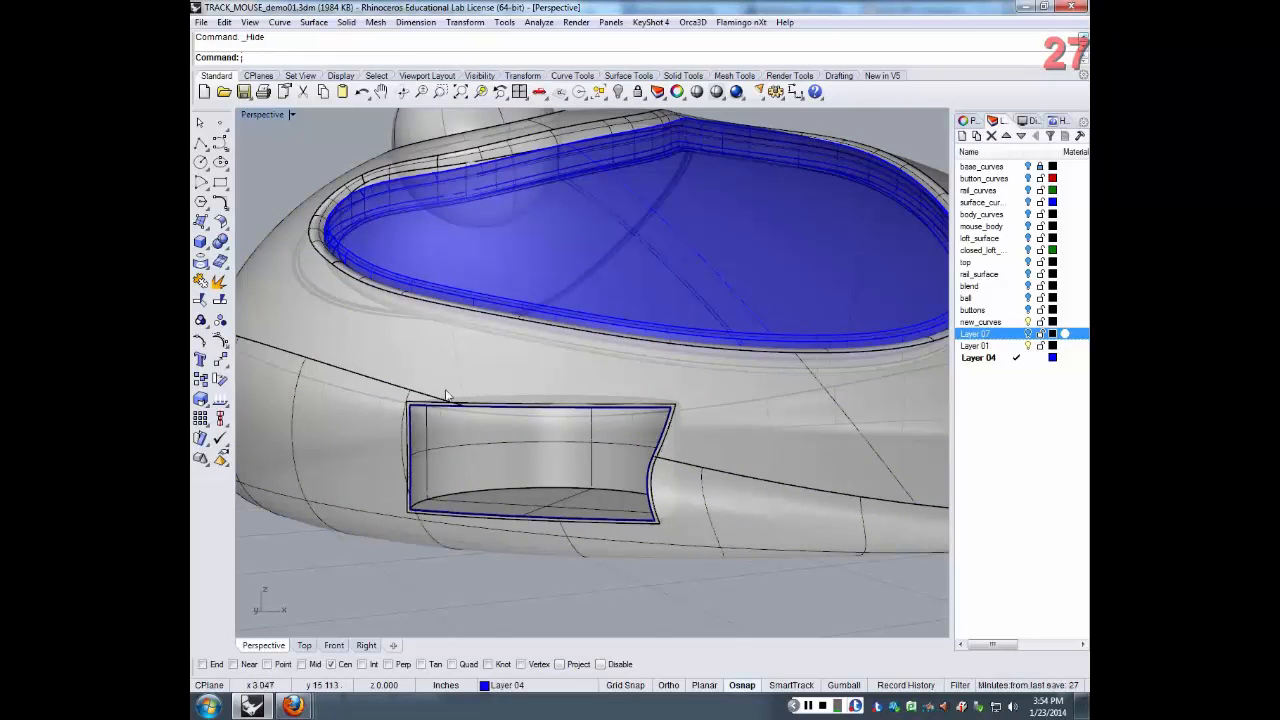
scroll(415, 414, up, 5)
click(413, 407)
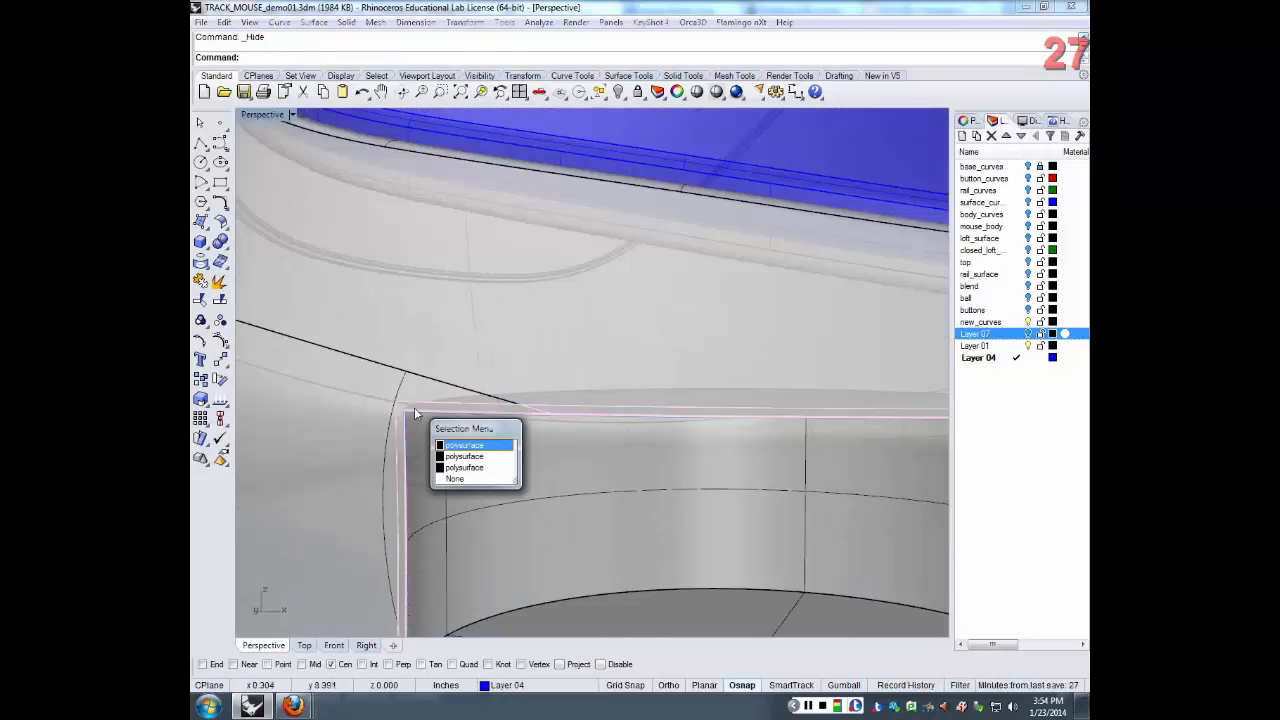
click(460, 444)
scroll(460, 444, down, 5)
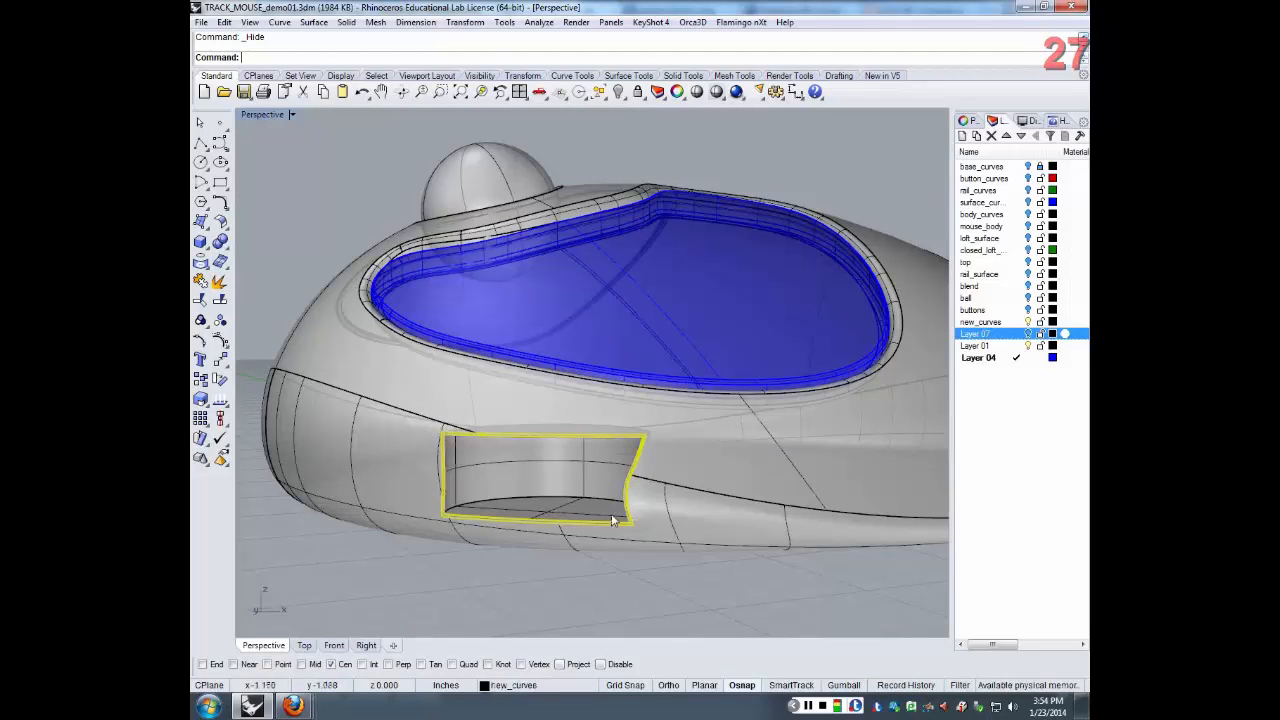
key(Delete)
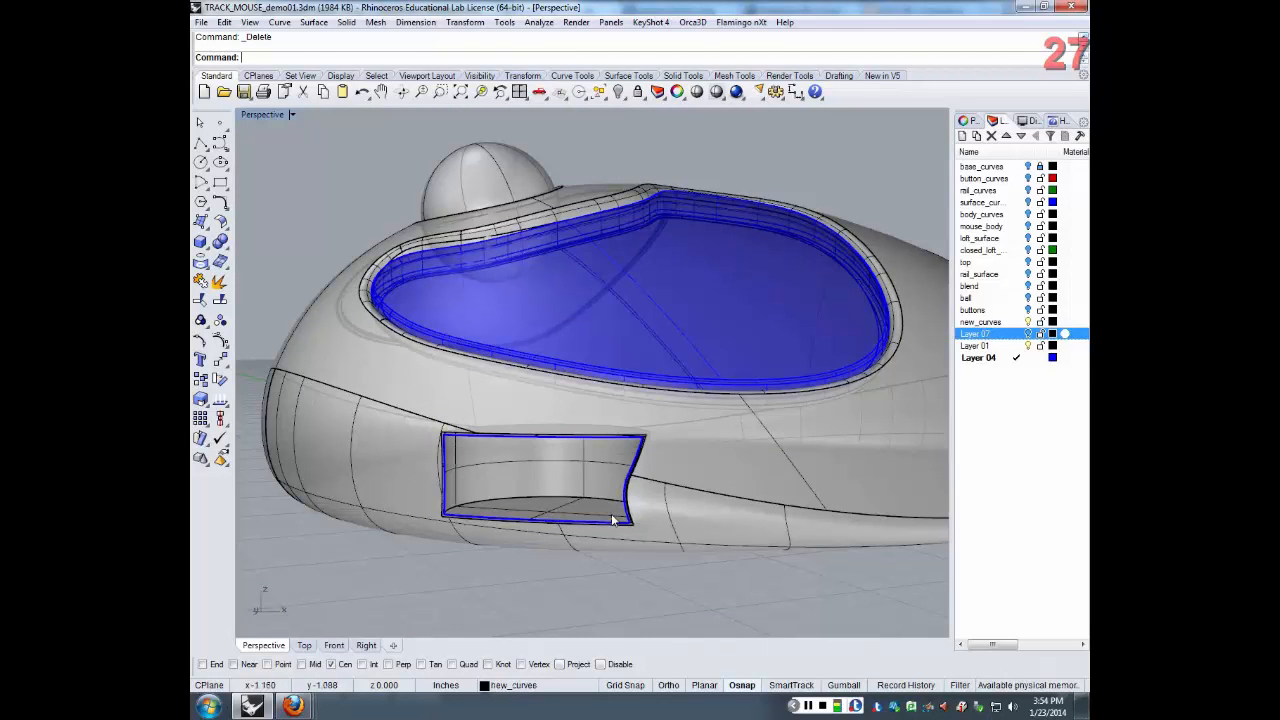
Hide the closed blue curve around the recess opening
scroll(449, 458, up, 5)
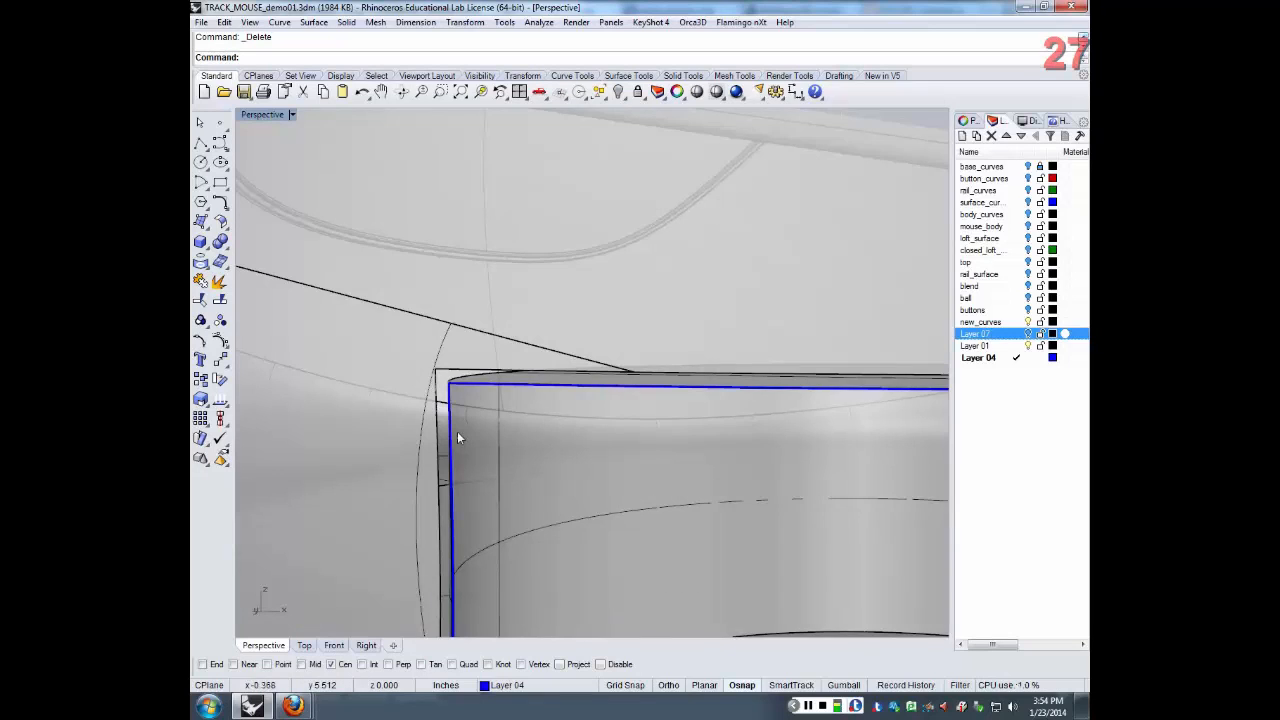
scroll(457, 437, down, 2)
click(454, 440)
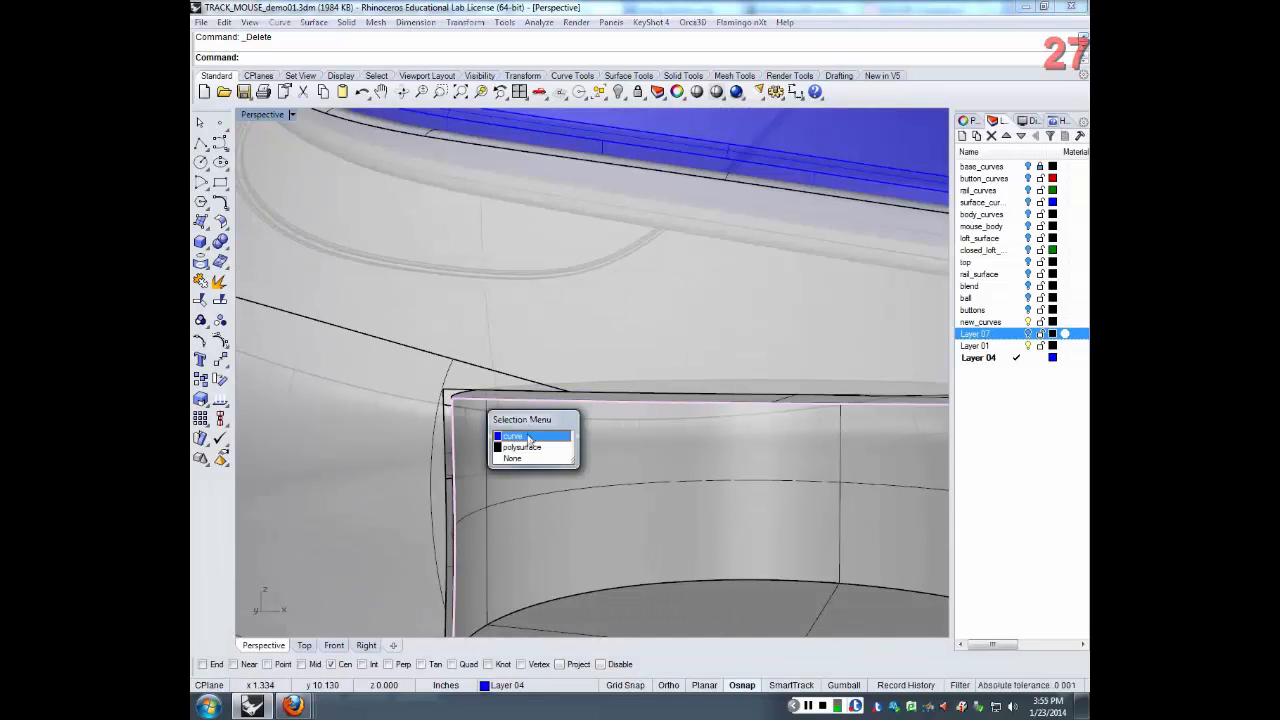
click(529, 438)
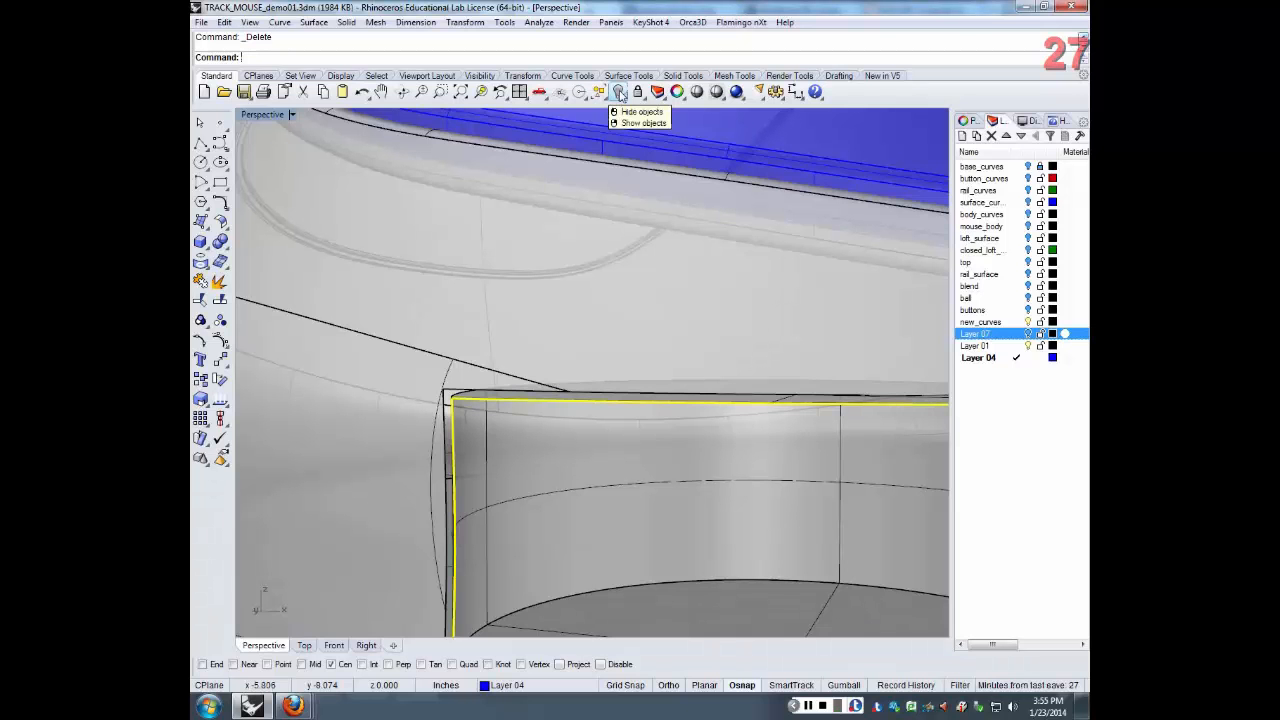
click(619, 92)
Try to blend the gap around the recess opening with BlendSrf, using the body's edges around the opening
scroll(632, 392, down, 3)
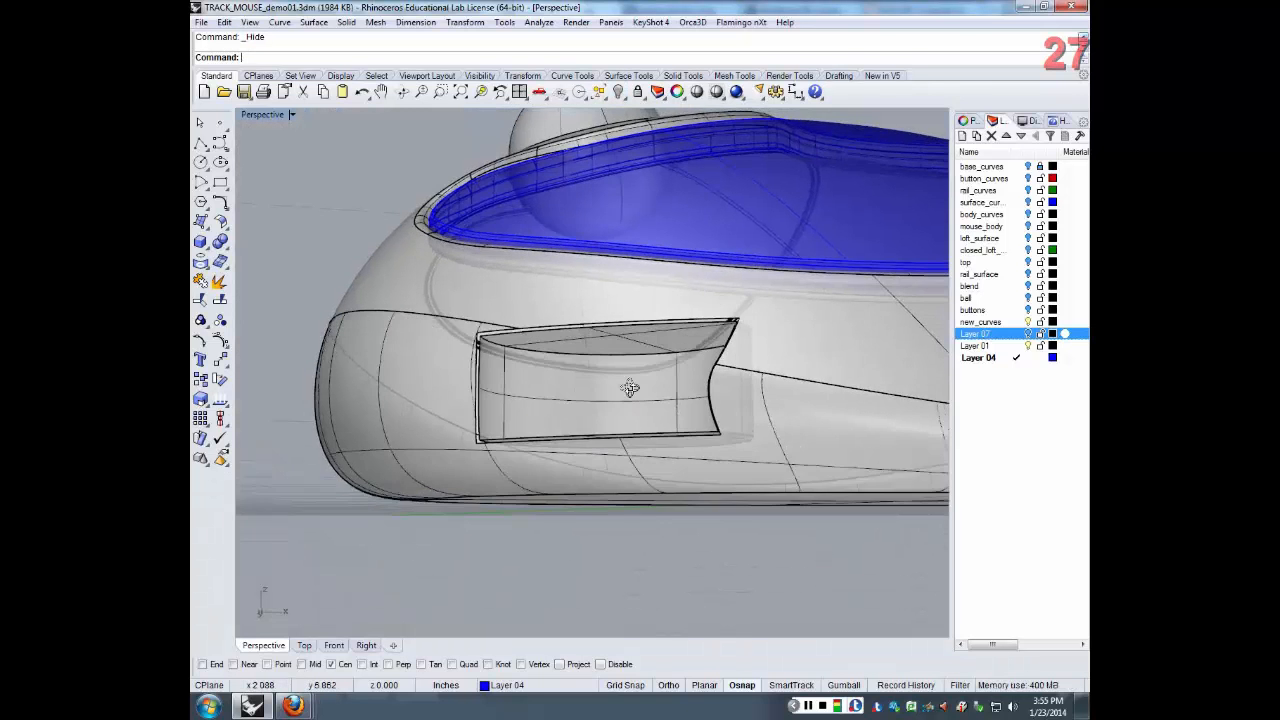
right_drag(630, 388, 891, 380)
scroll(891, 380, up, 3)
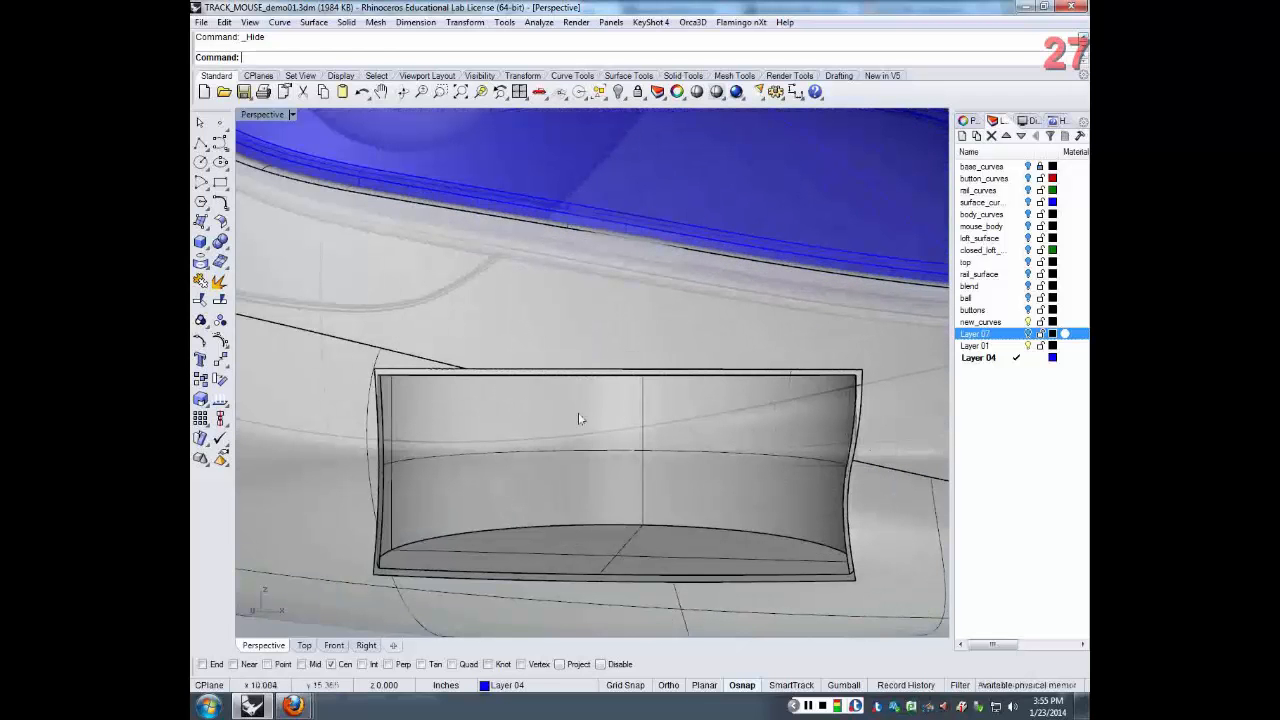
right_drag(396, 394, 384, 374)
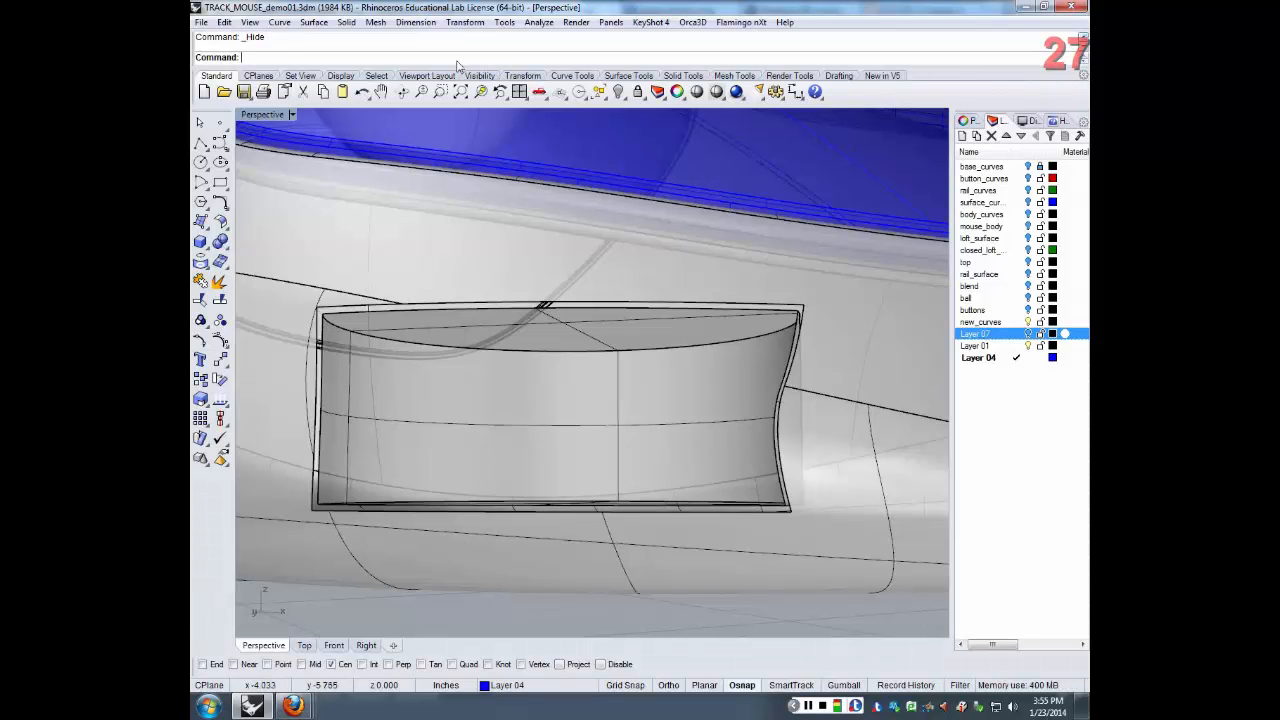
text(S)
text(lend)
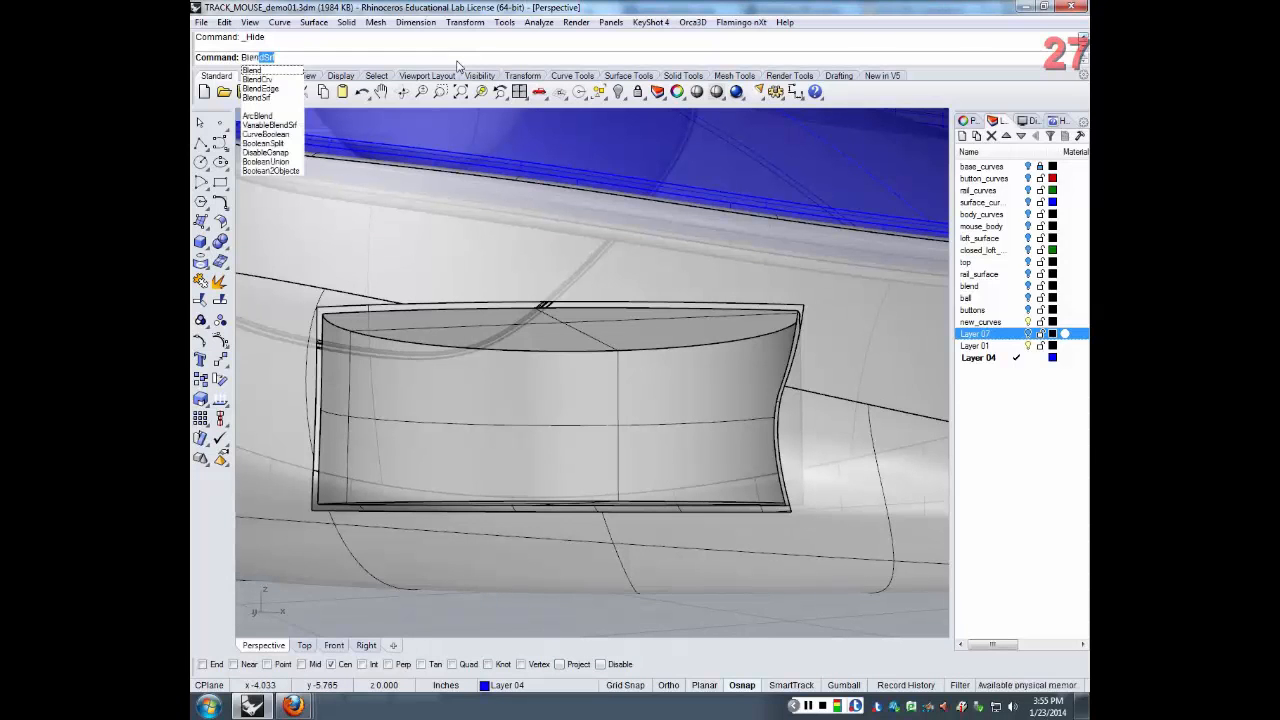
key(Return)
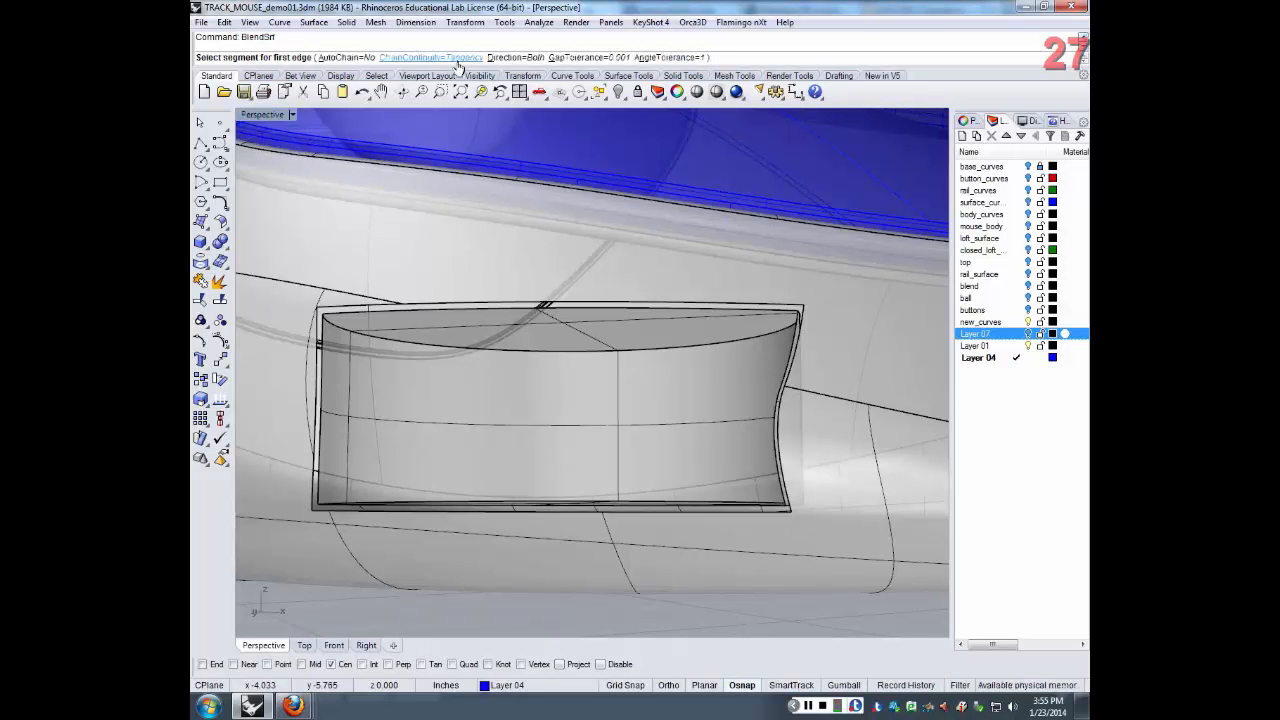
click(474, 303)
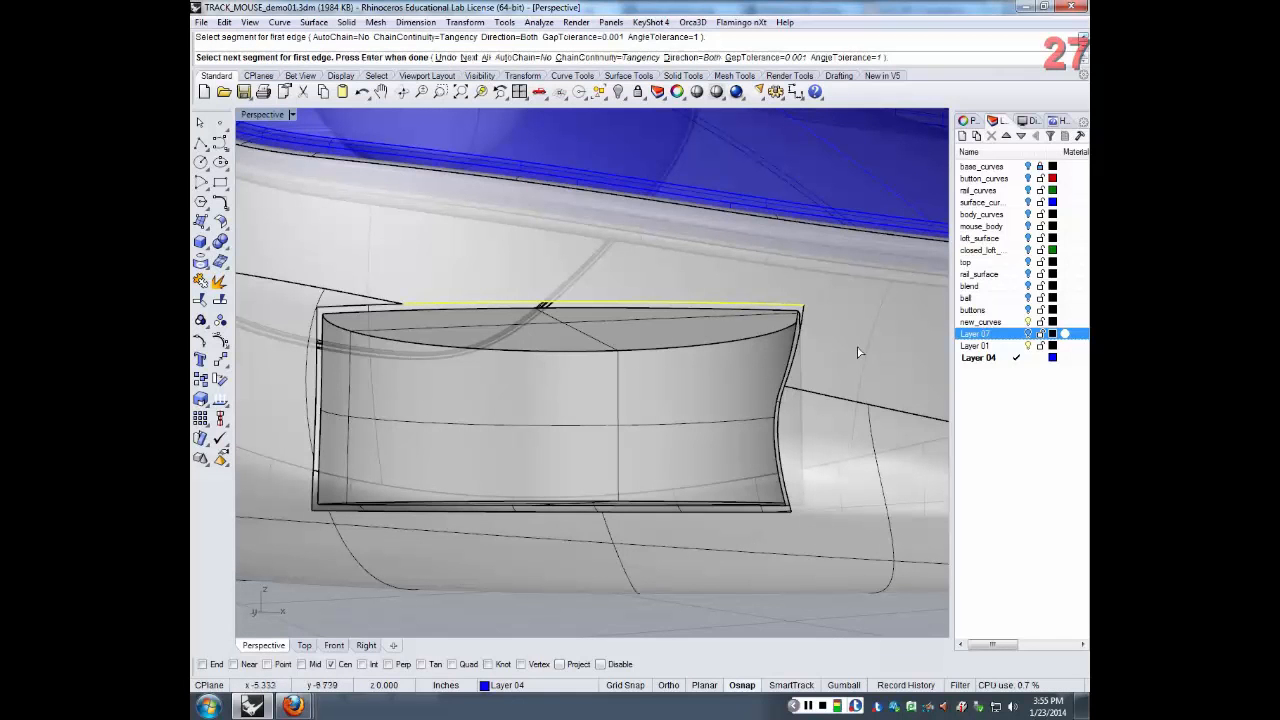
click(797, 316)
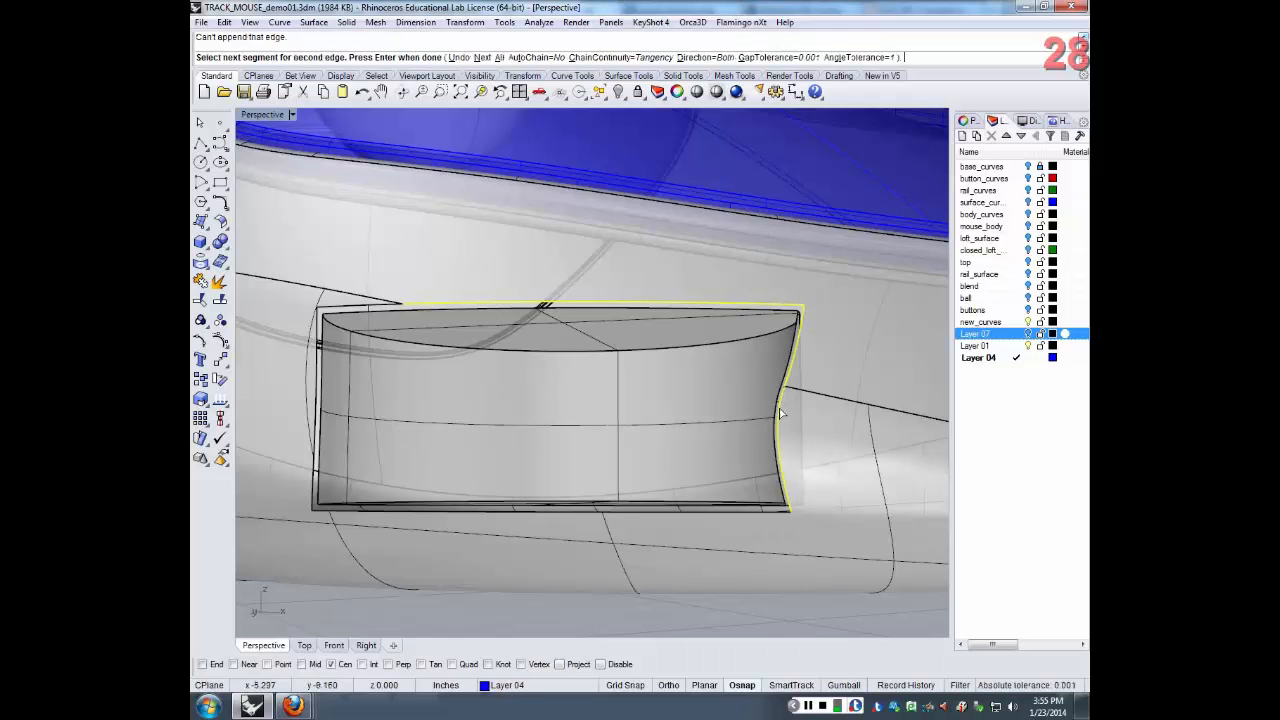
click(779, 517)
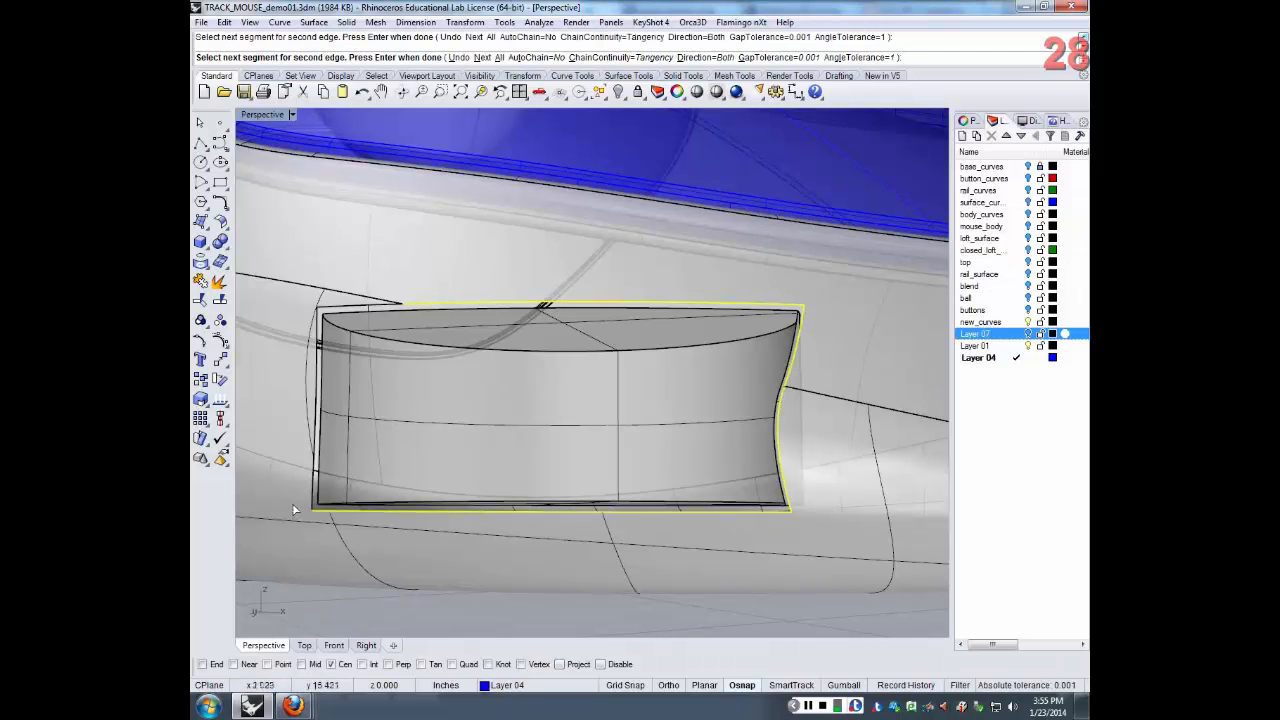
click(315, 435)
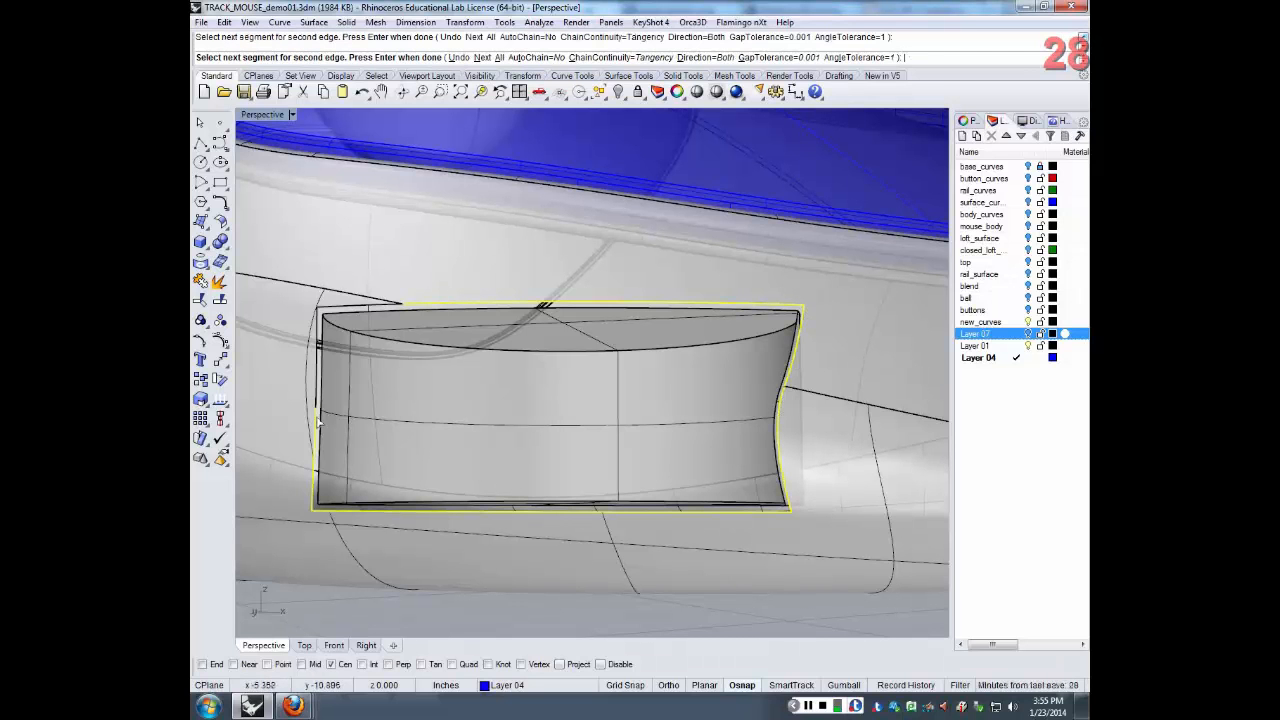
click(331, 313)
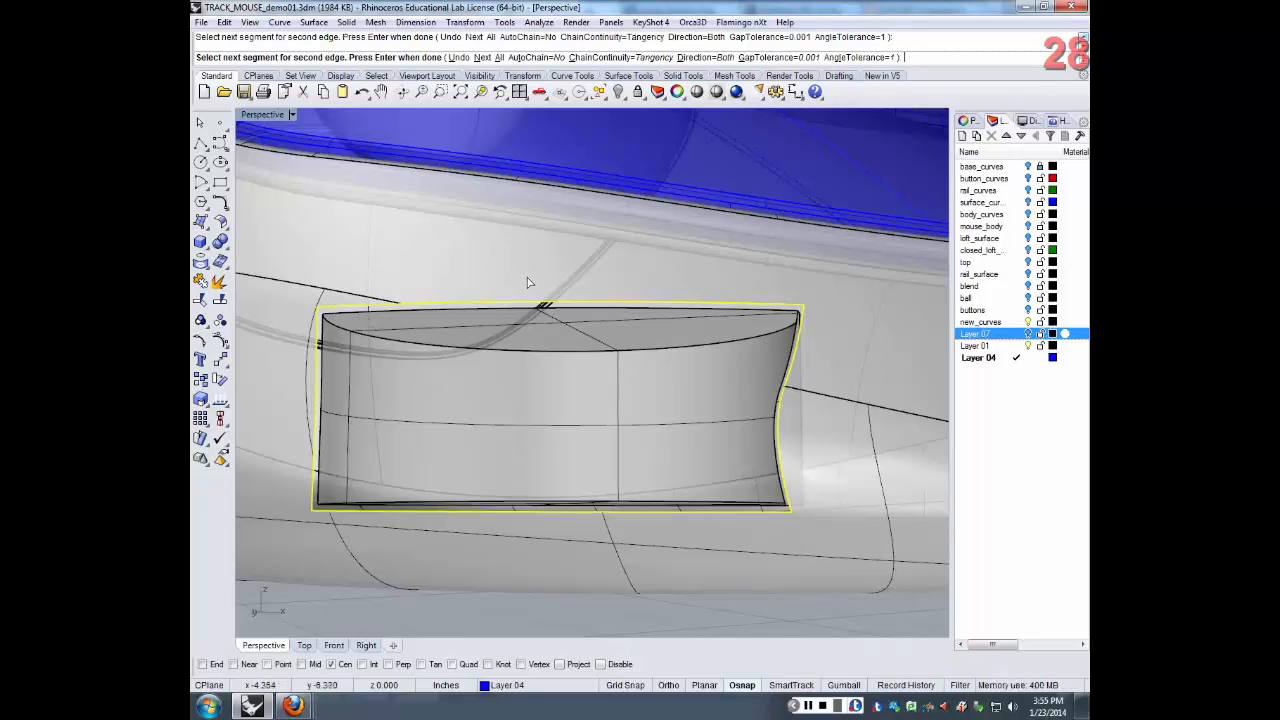
key(Return)
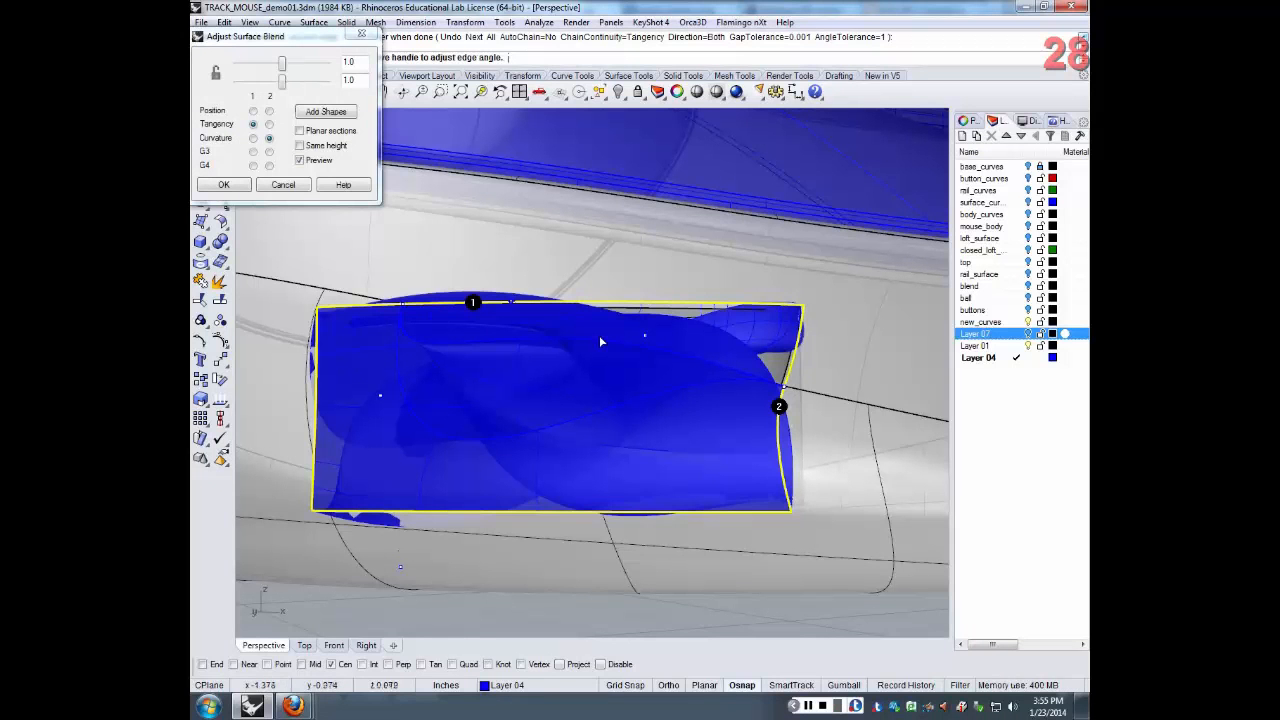
click(283, 185)
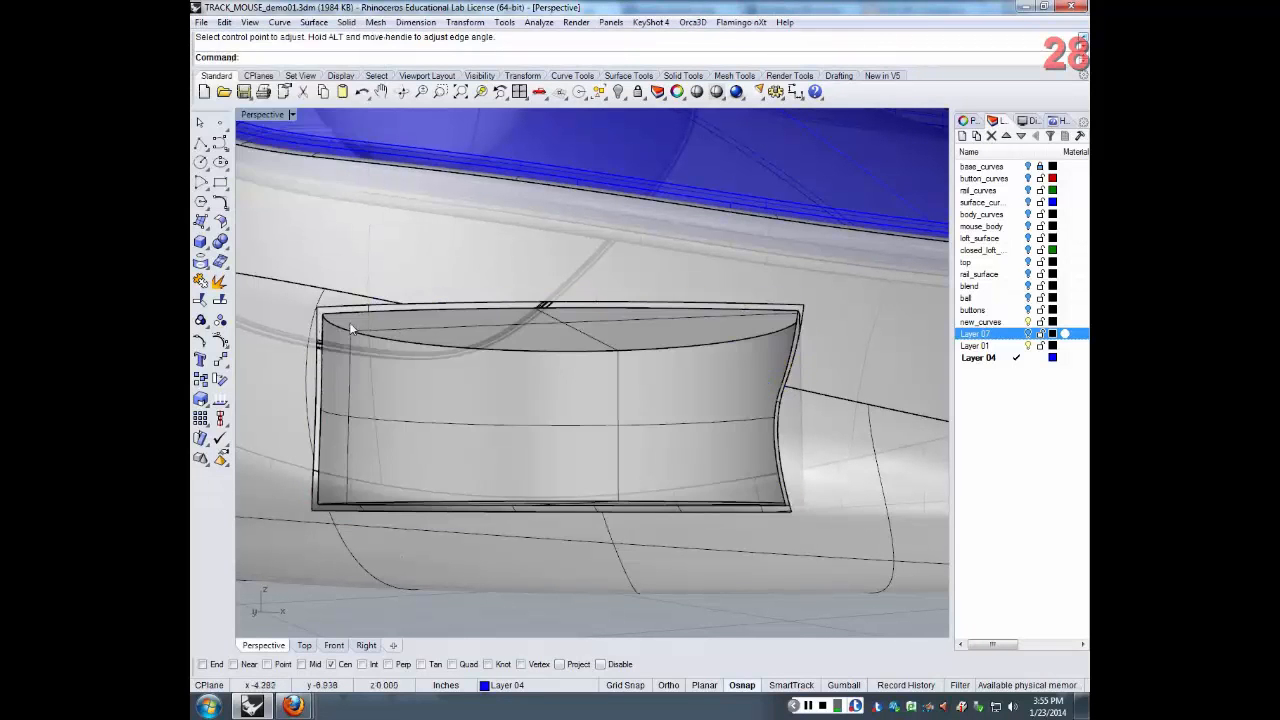
key(Return)
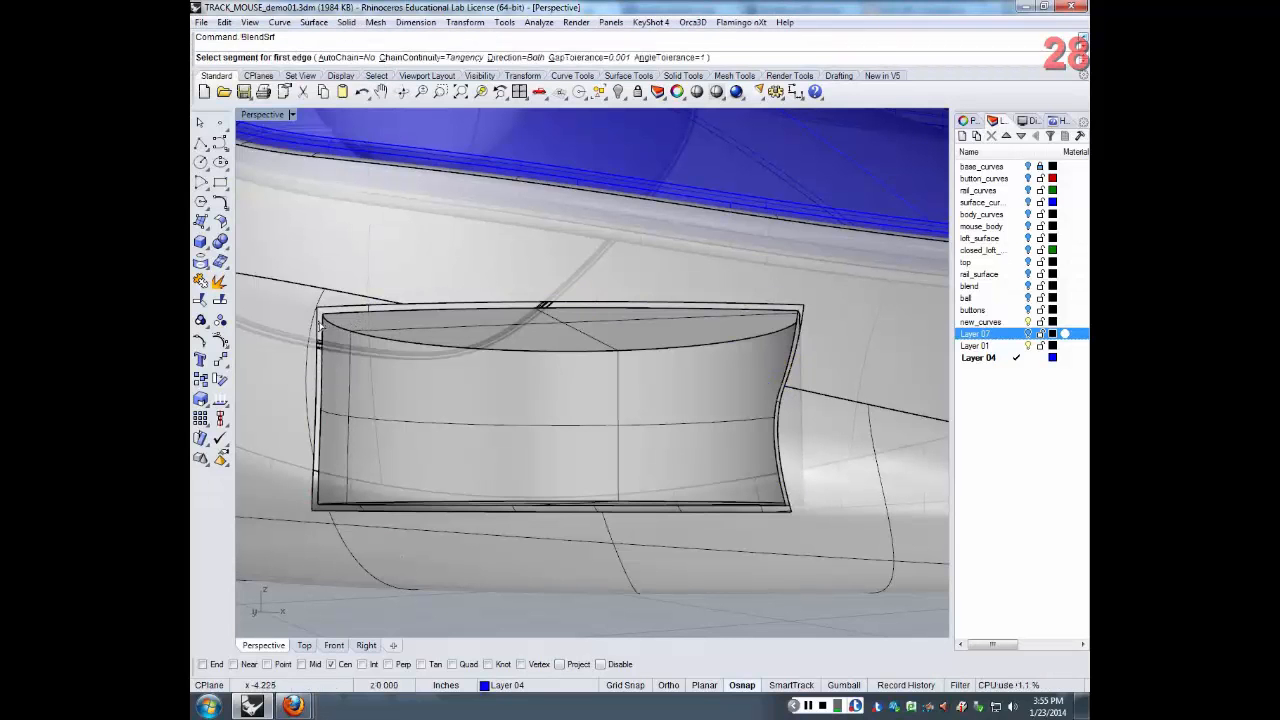
click(325, 315)
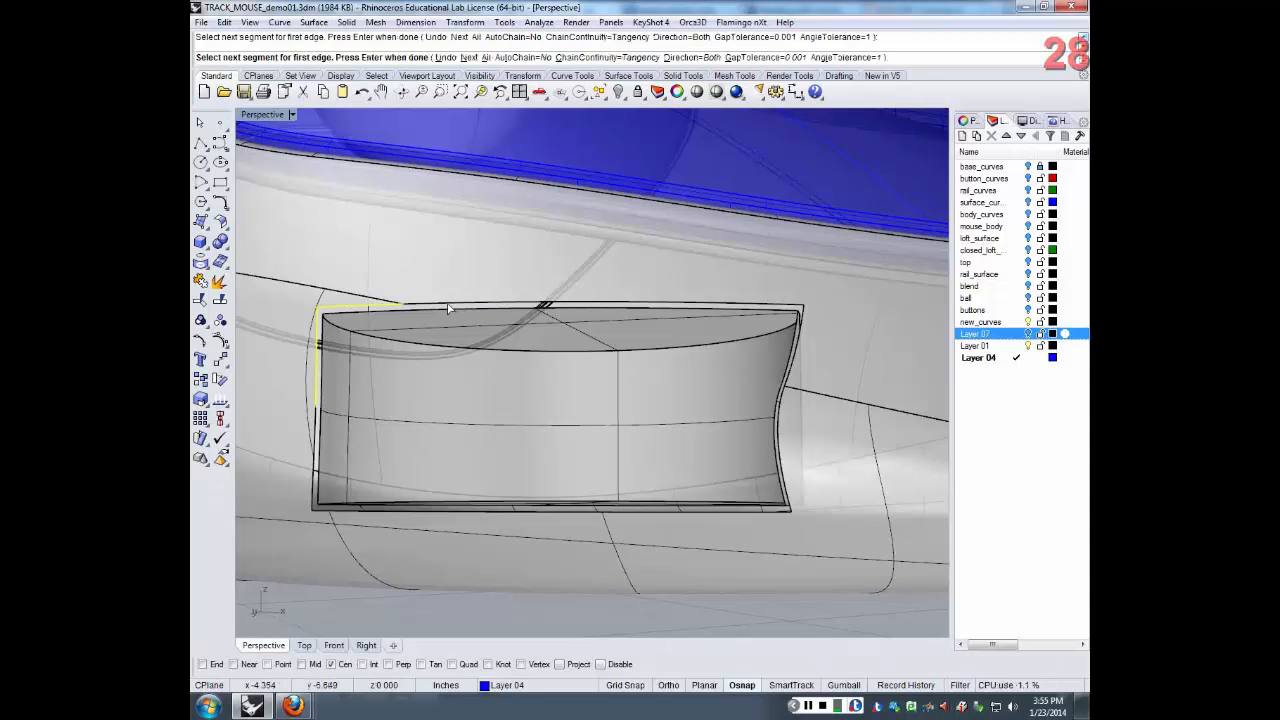
click(733, 306)
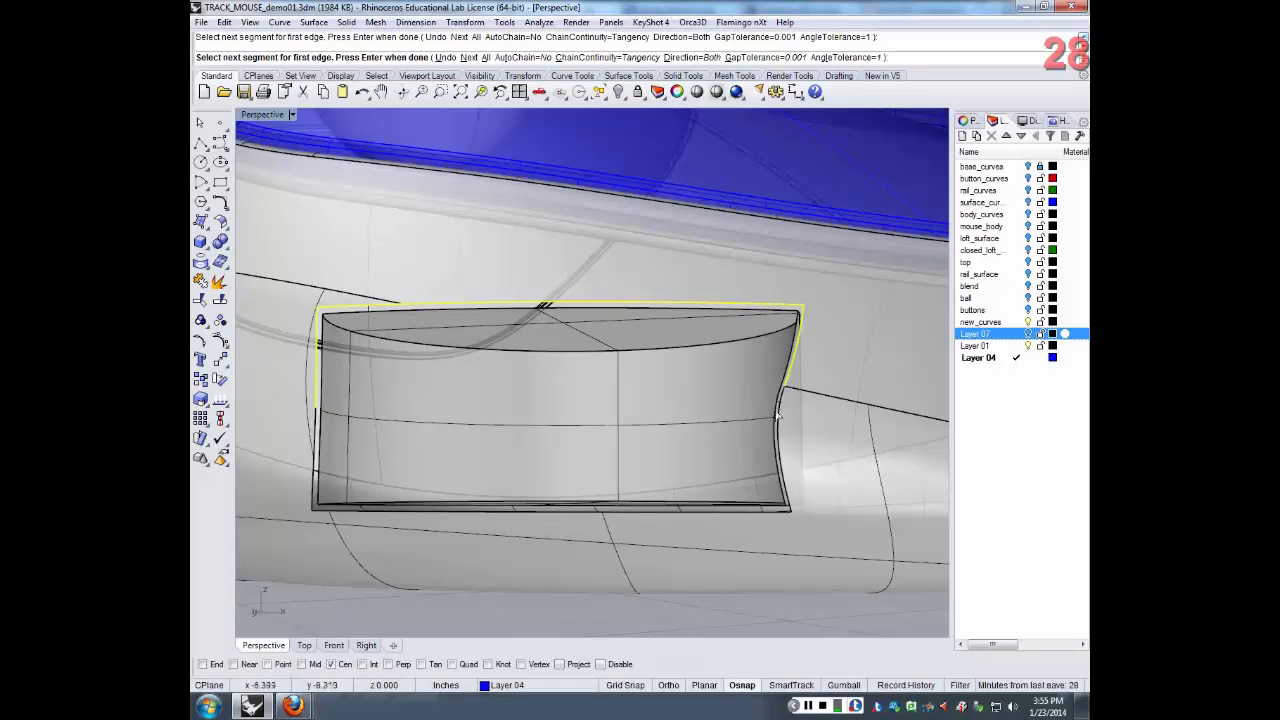
click(782, 450)
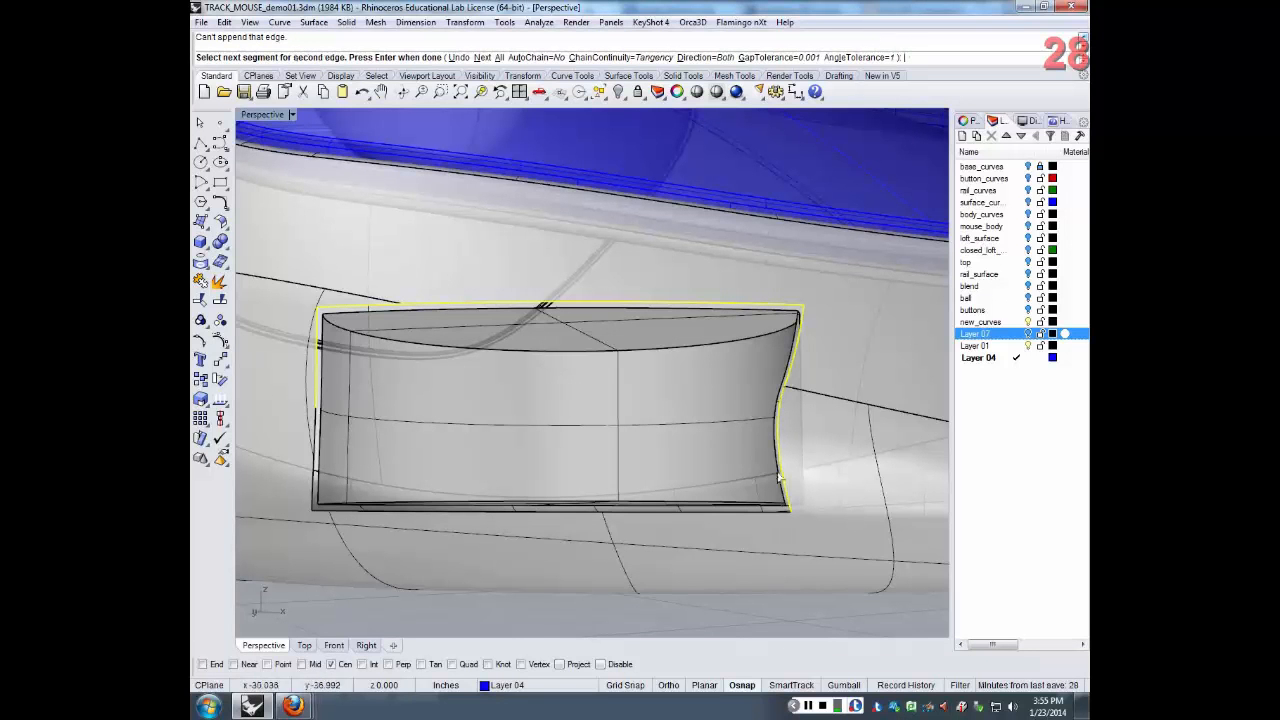
right_drag(780, 520, 807, 450)
scroll(807, 450, up, 2)
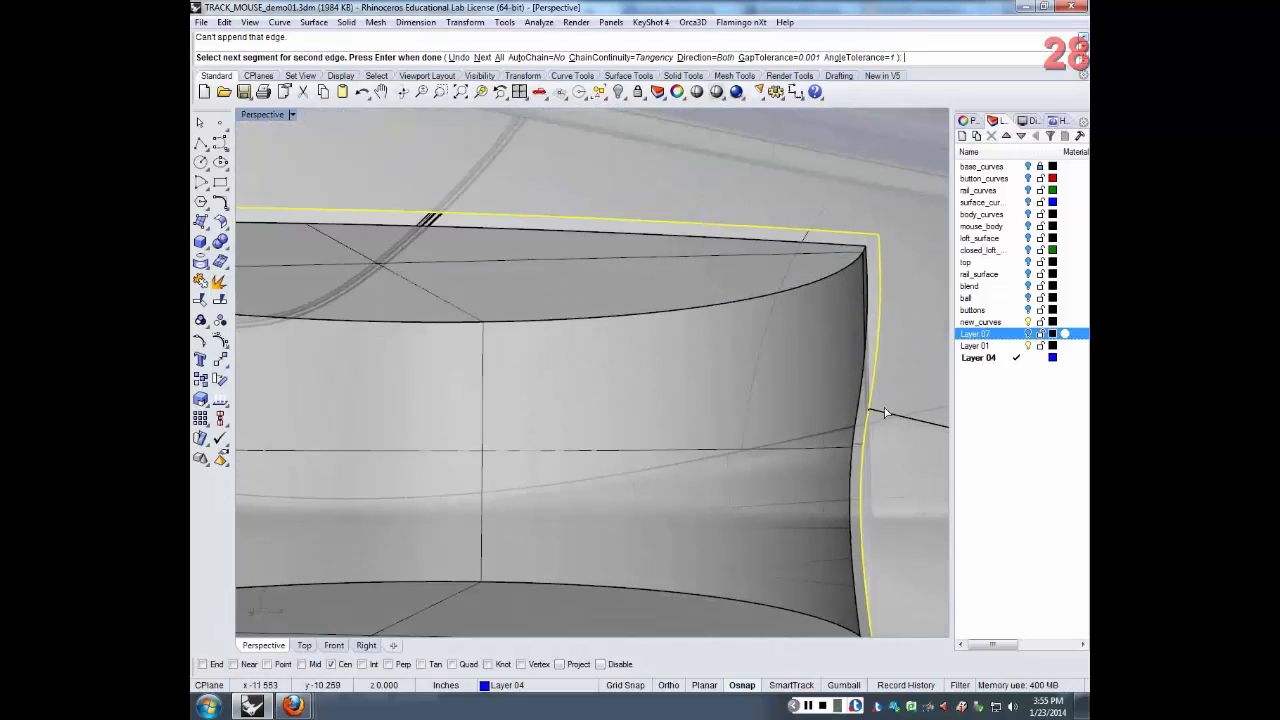
scroll(853, 425, up, 3)
scroll(853, 425, up, 2)
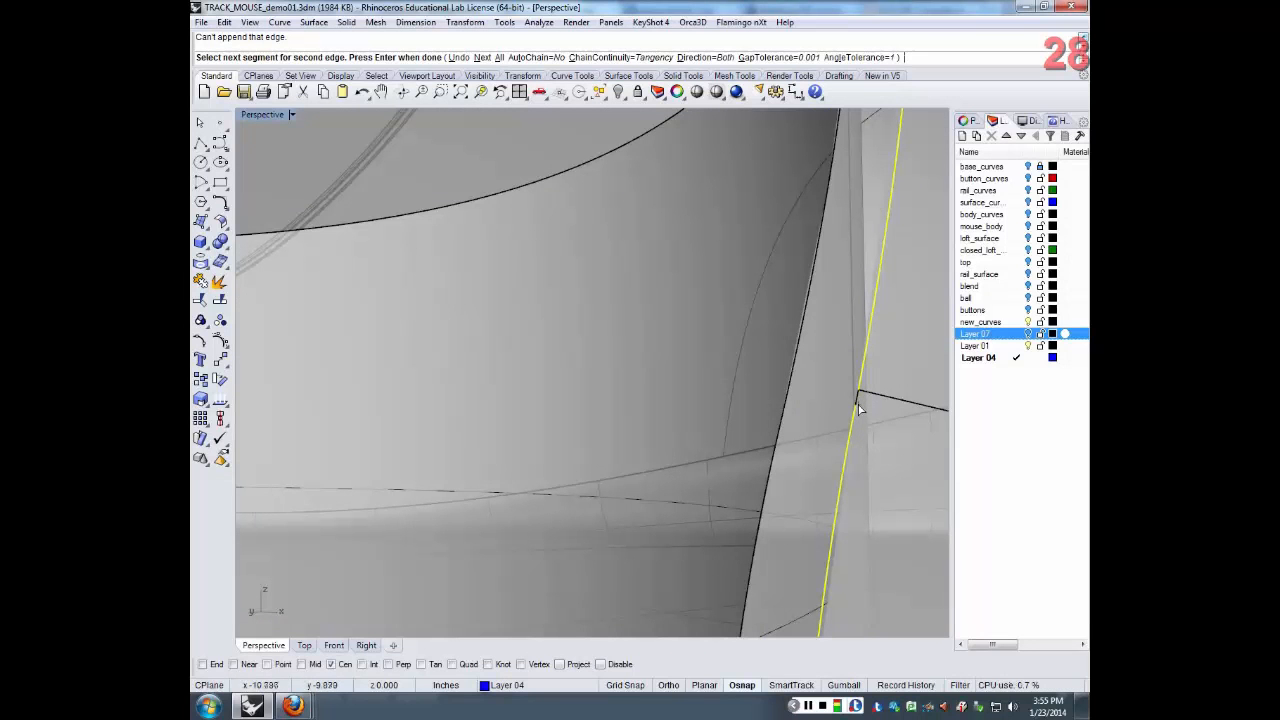
key(Escape)
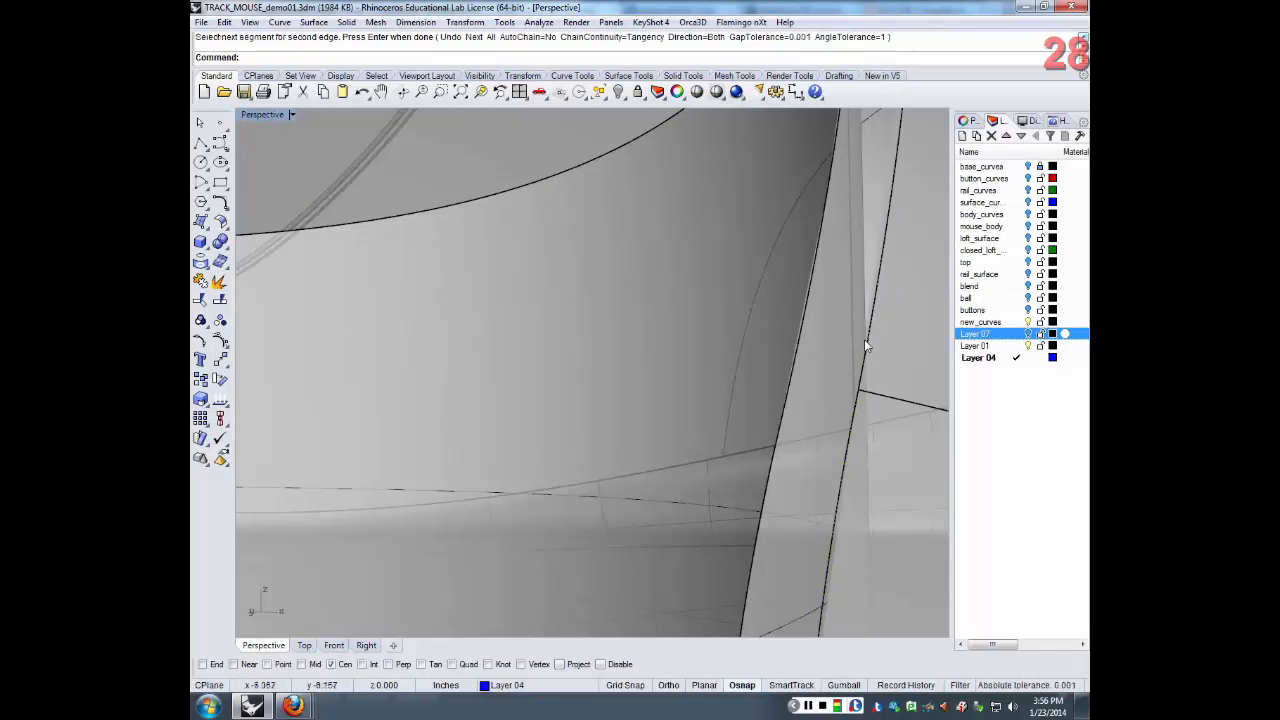
Begin a surface blend with the body opening's right-side and lower edge segments as part of the first edge
right_click(867, 339)
click(869, 340)
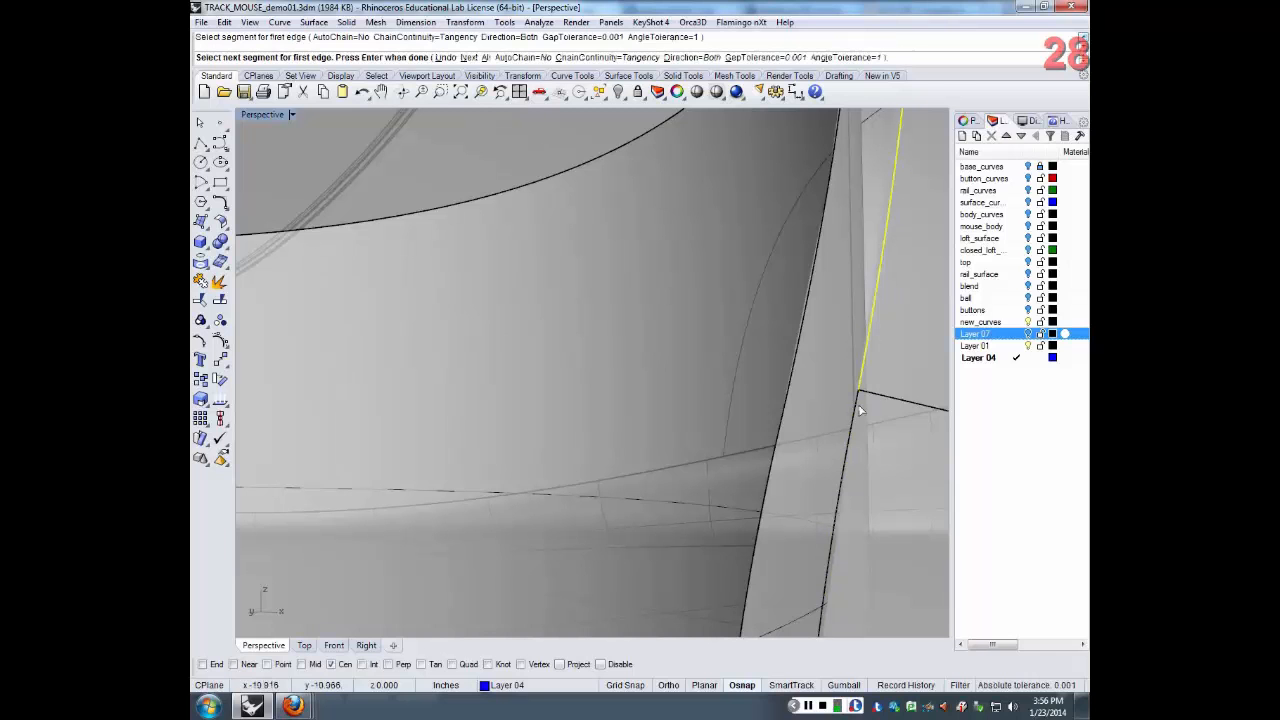
click(855, 421)
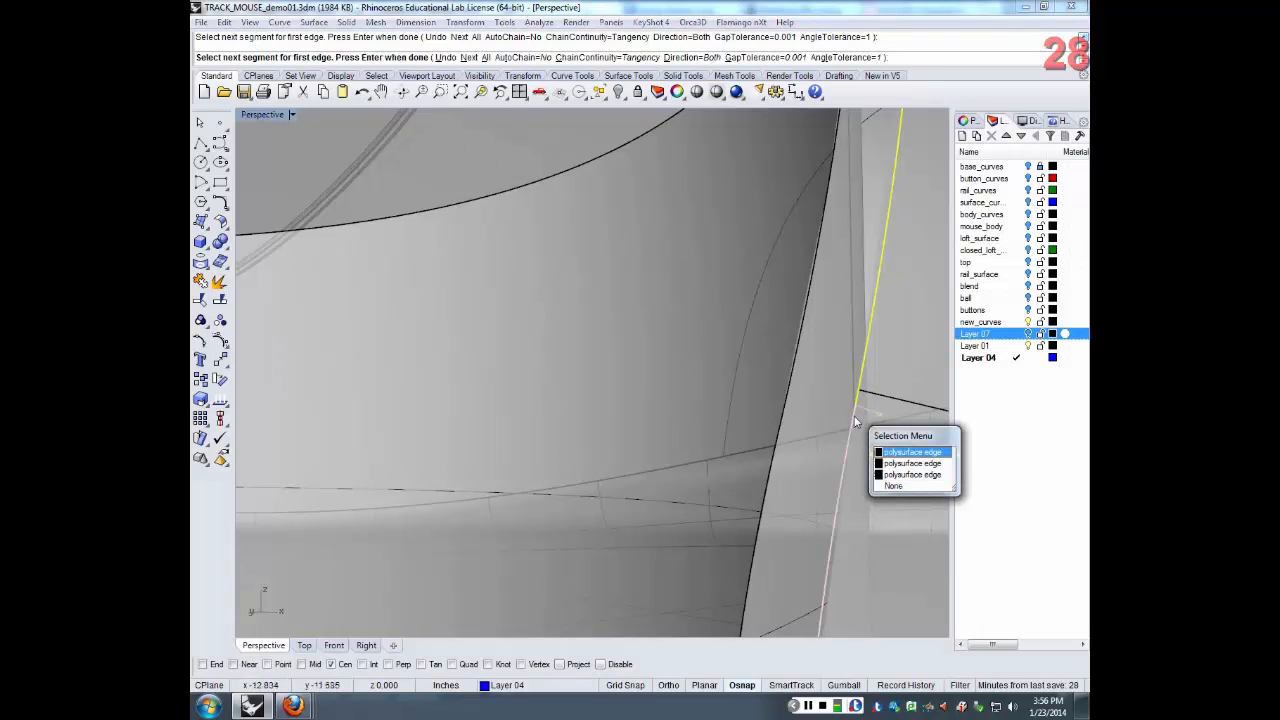
click(901, 455)
scroll(872, 481, down, 5)
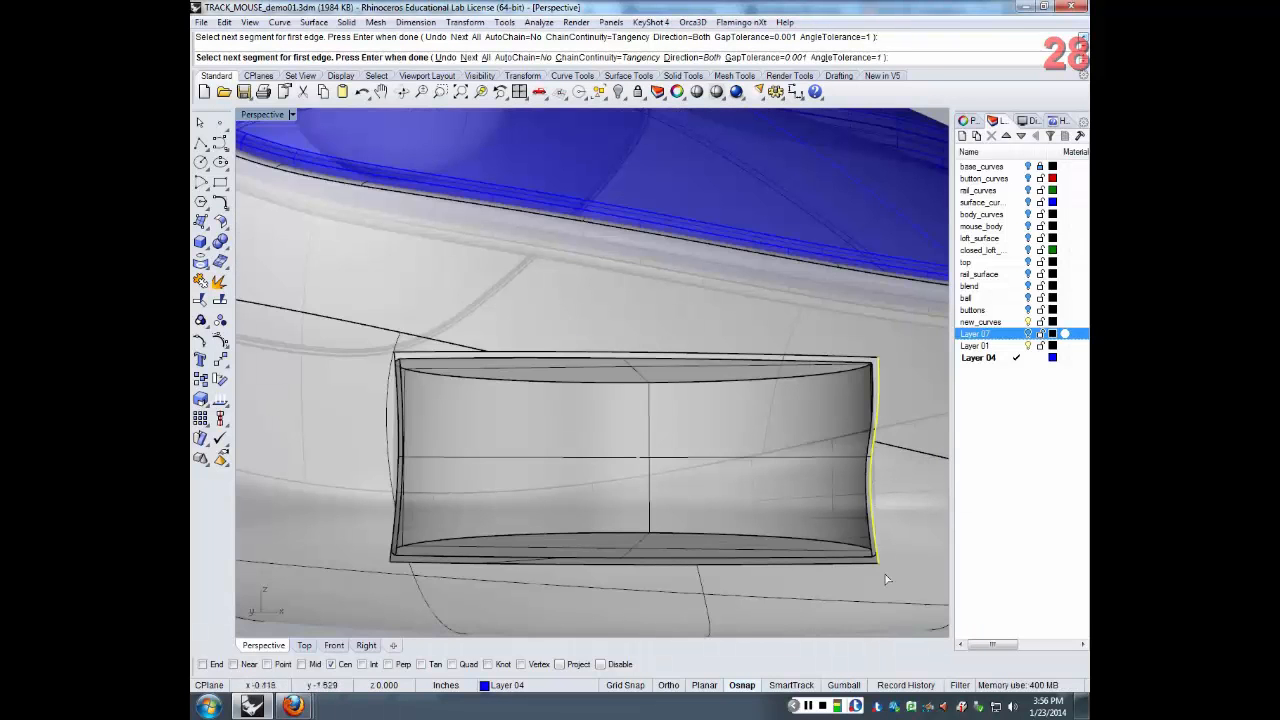
scroll(885, 574, up, 5)
click(811, 557)
scroll(811, 557, down, 5)
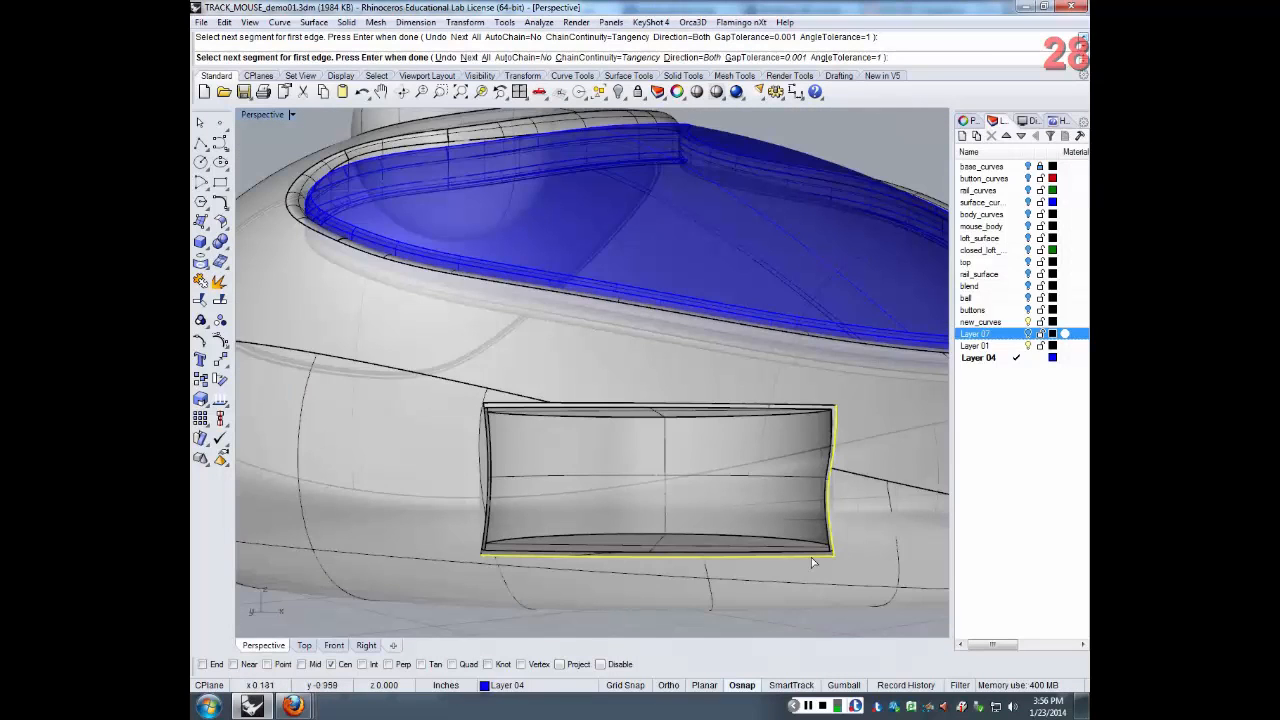
Add both left-side segments of the body opening to the blend's first edge
scroll(471, 558, up, 5)
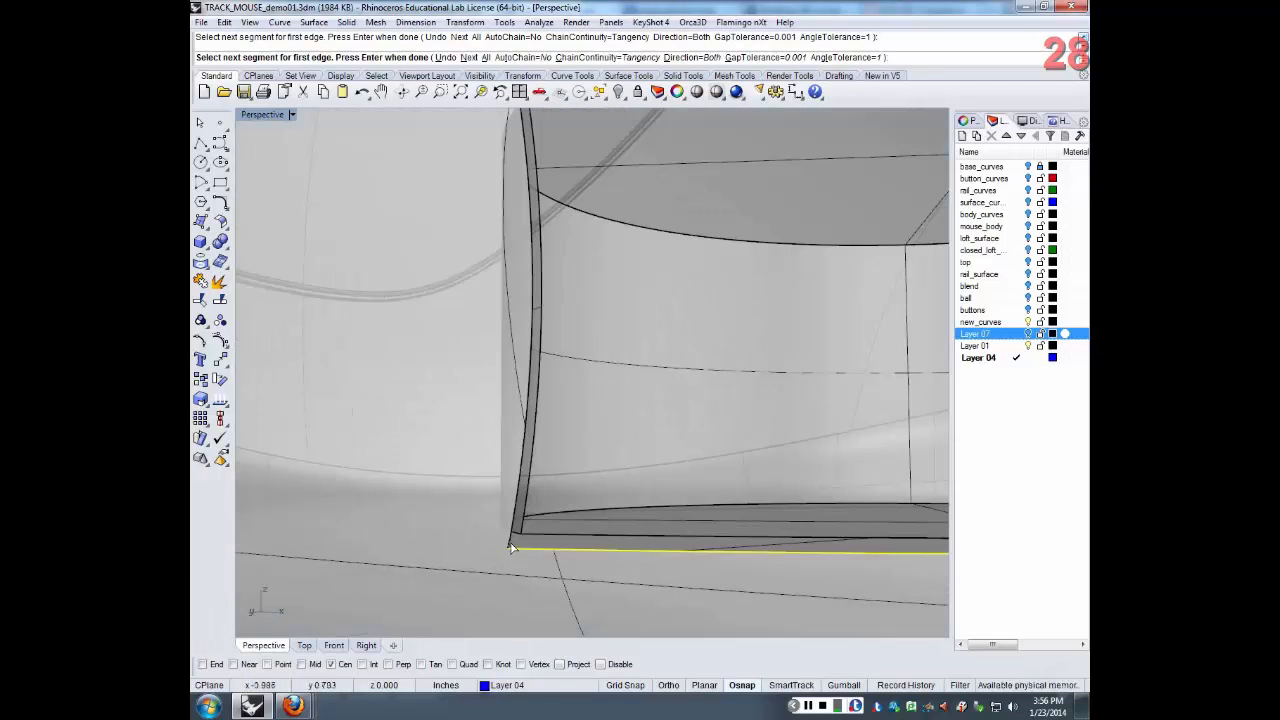
click(522, 445)
scroll(527, 319, up, 5)
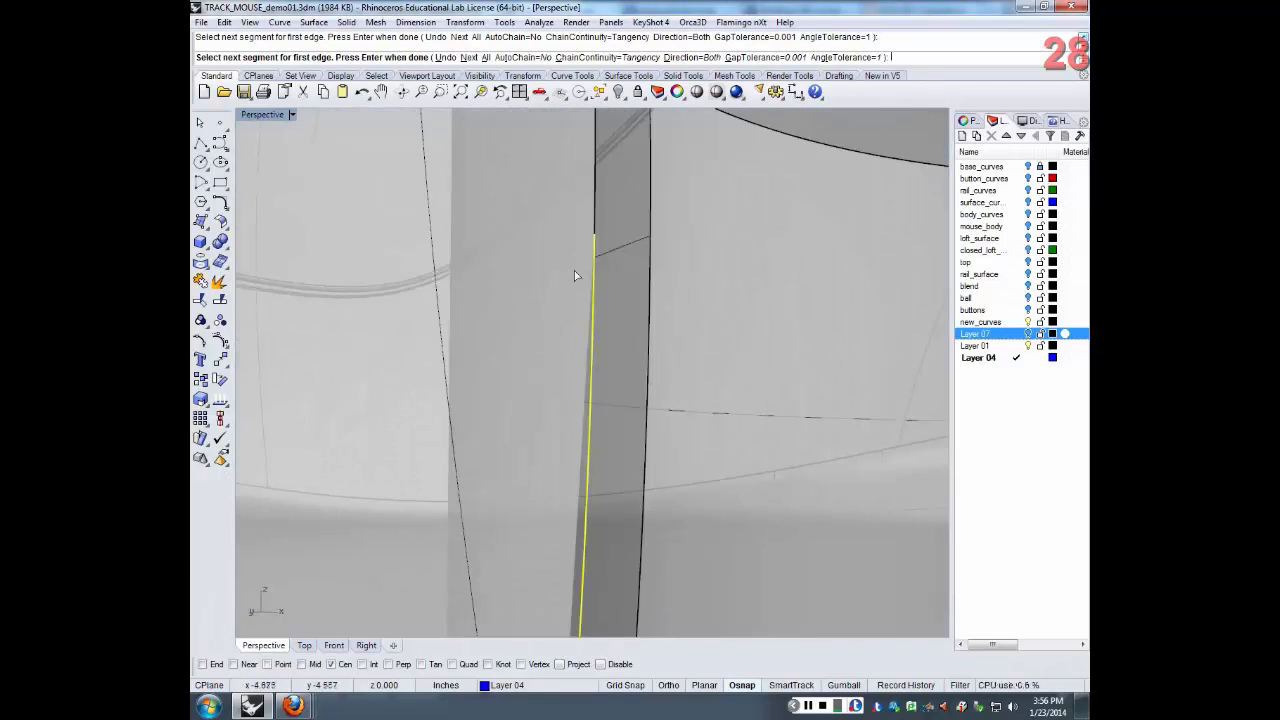
click(595, 222)
scroll(677, 163, down, 5)
scroll(675, 198, up, 2)
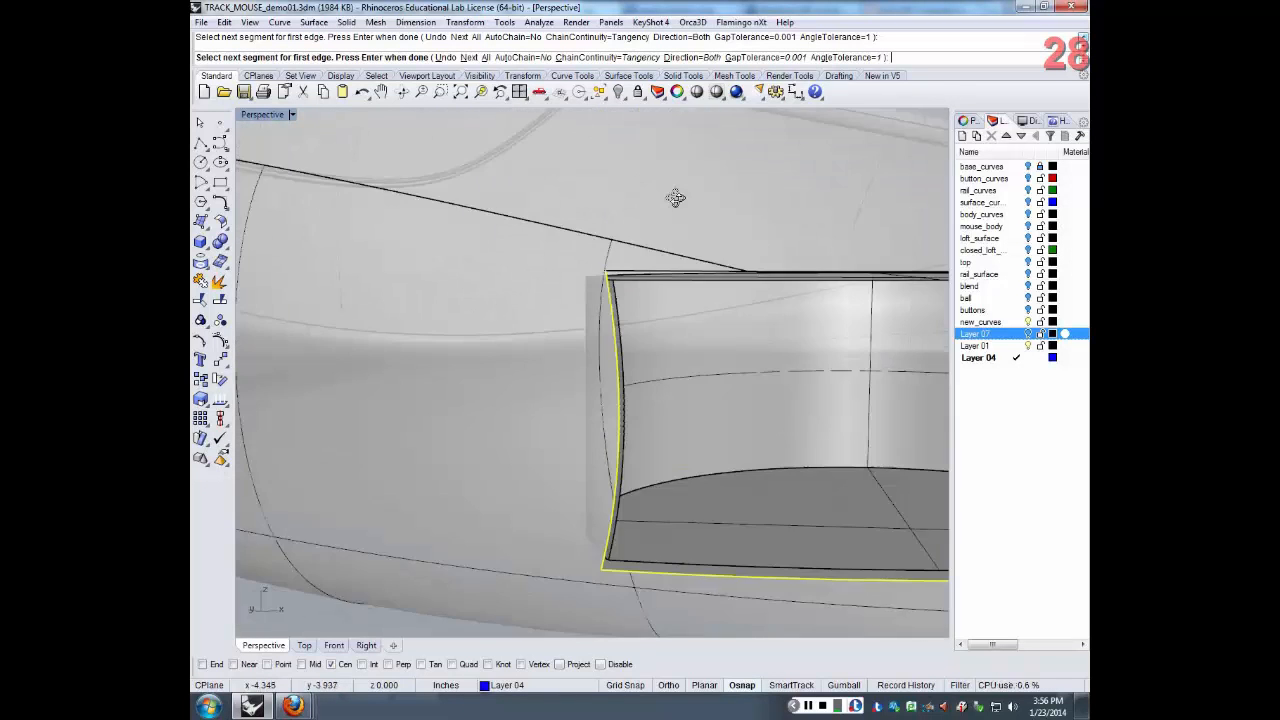
Add the upper segments of the body opening and complete the first edge of the surface blend
right_drag(676, 198, 676, 210)
scroll(617, 402, up, 4)
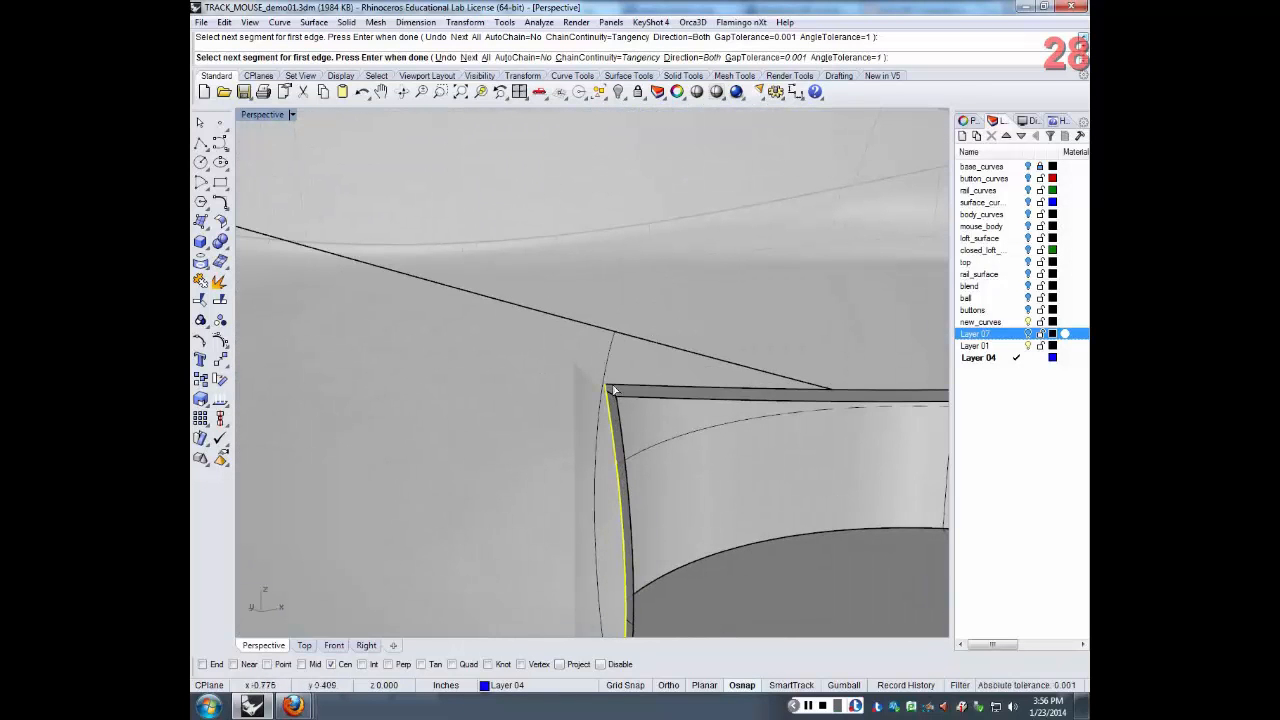
click(614, 388)
scroll(640, 393, down, 4)
scroll(730, 393, up, 7)
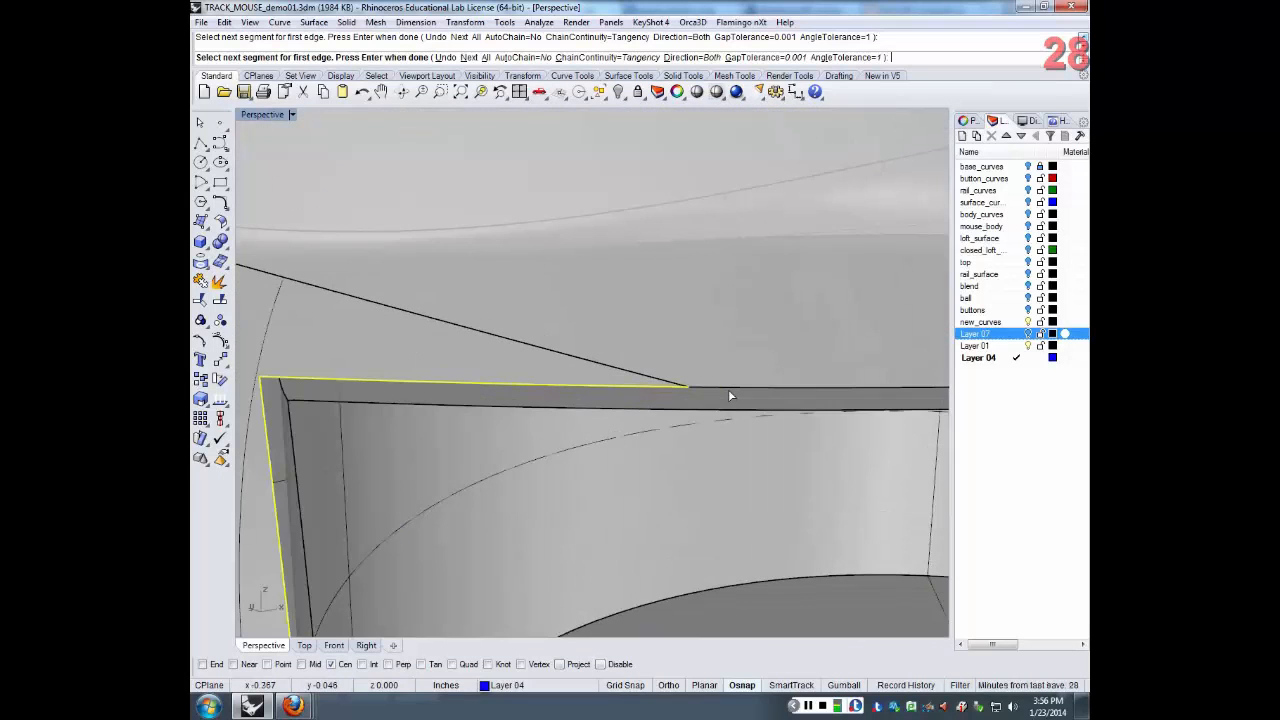
scroll(700, 392, down, 4)
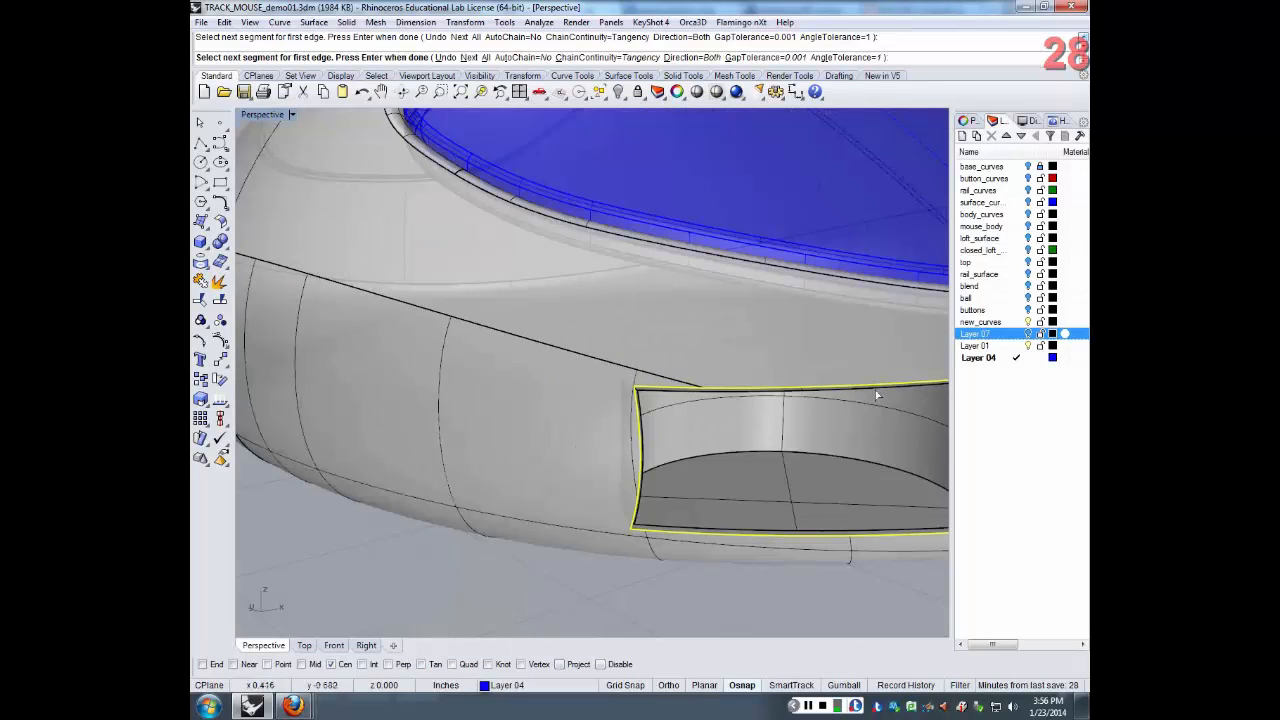
scroll(866, 395, down, 4)
scroll(864, 394, up, 2)
scroll(864, 394, up, 4)
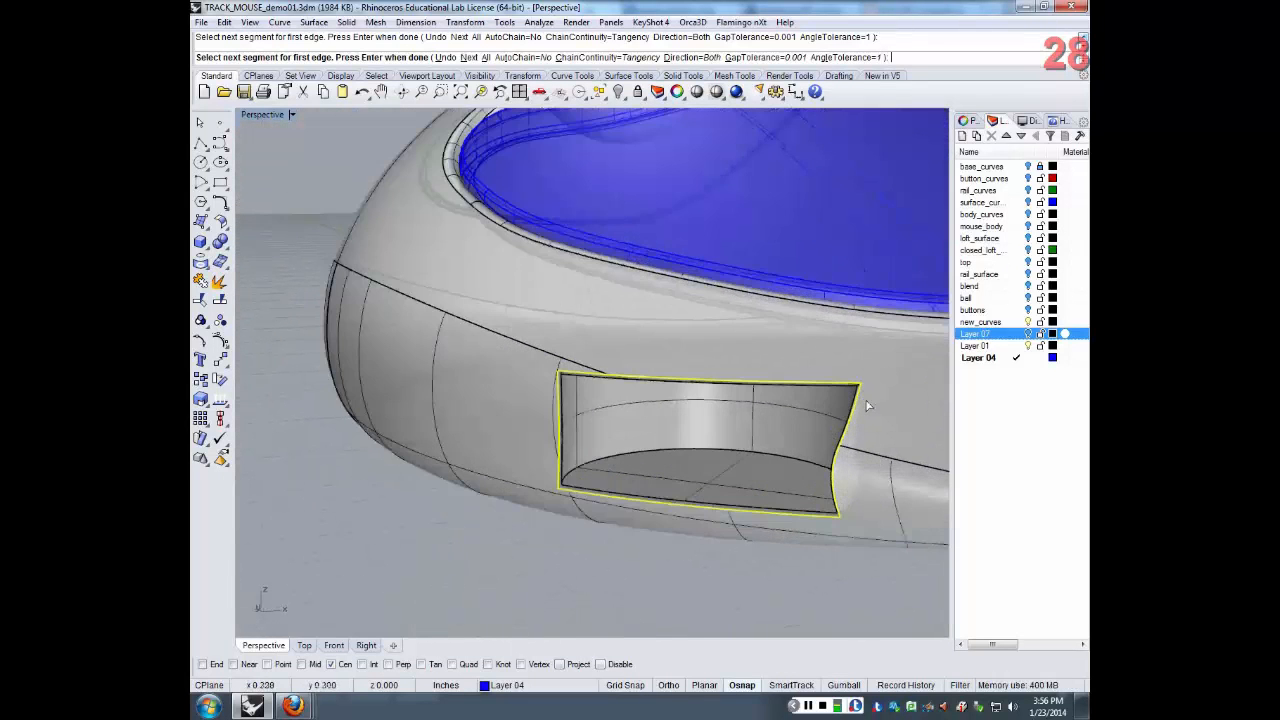
key(Return)
Start the surface blend's second edge with the upper and lower segments of the recess wall's right side
scroll(814, 421, up, 4)
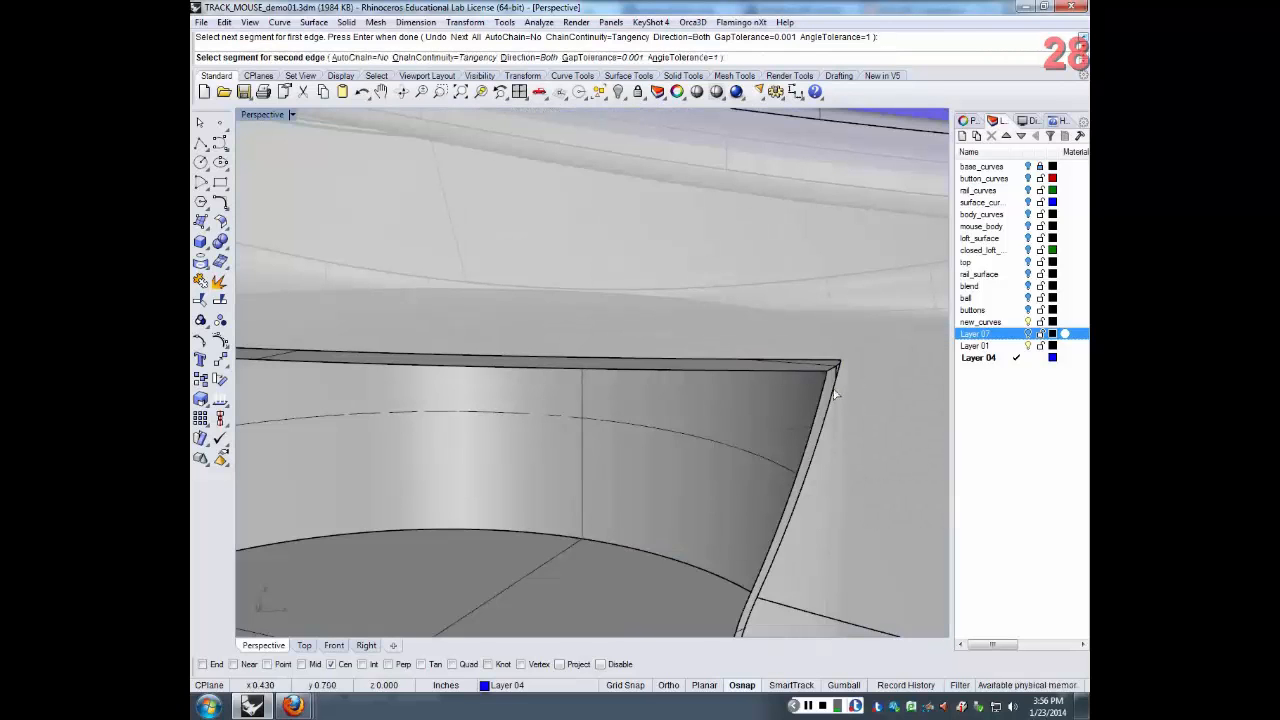
click(826, 390)
scroll(823, 395, down, 2)
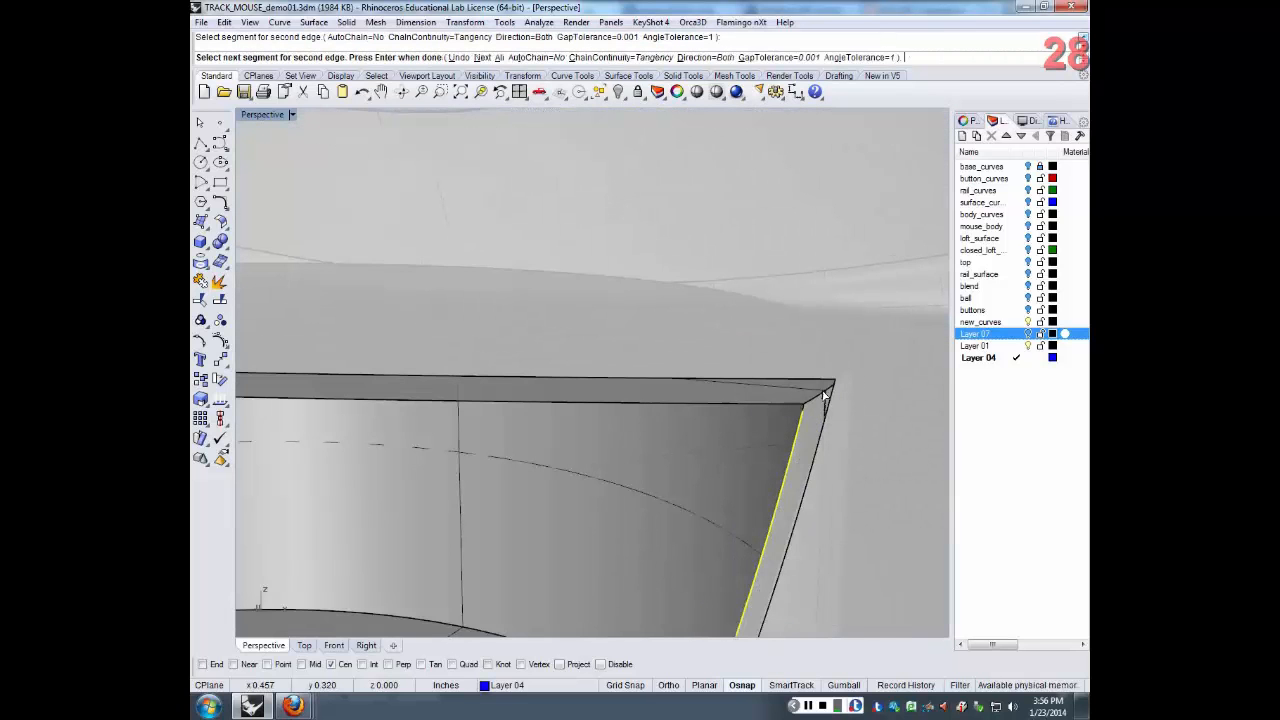
scroll(768, 539, down, 3)
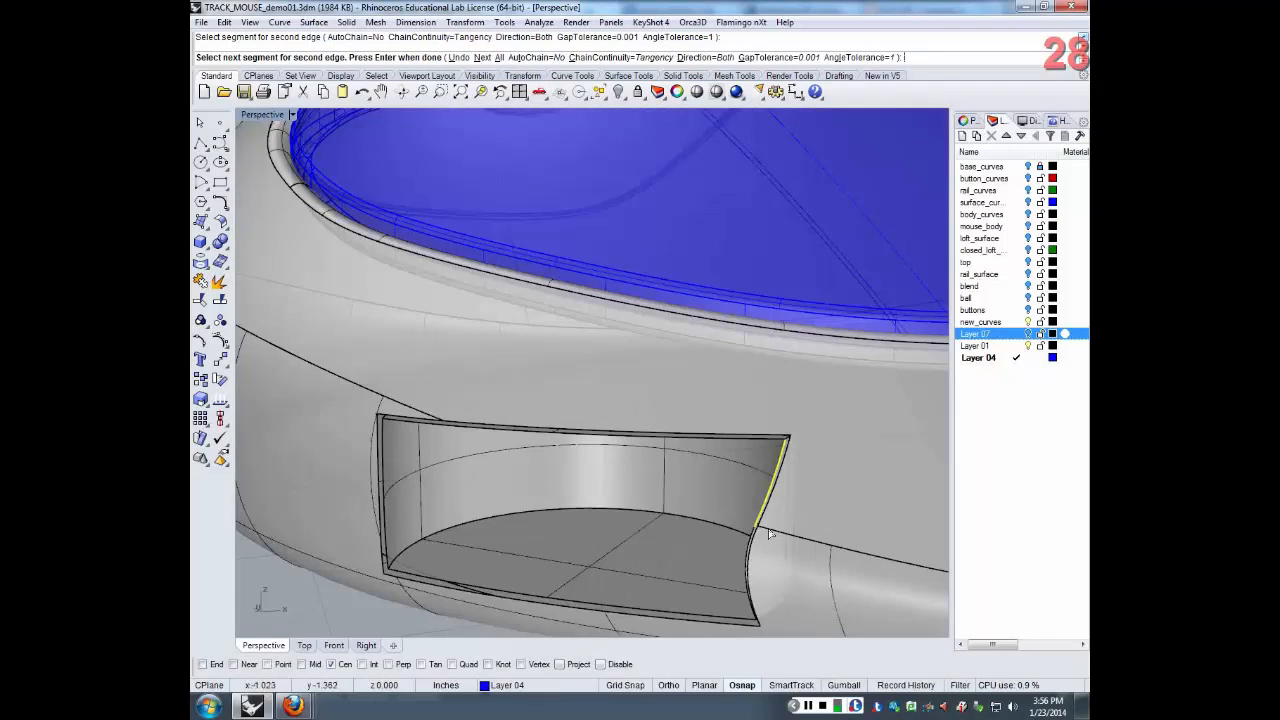
scroll(768, 539, up, 5)
click(743, 521)
scroll(743, 521, down, 6)
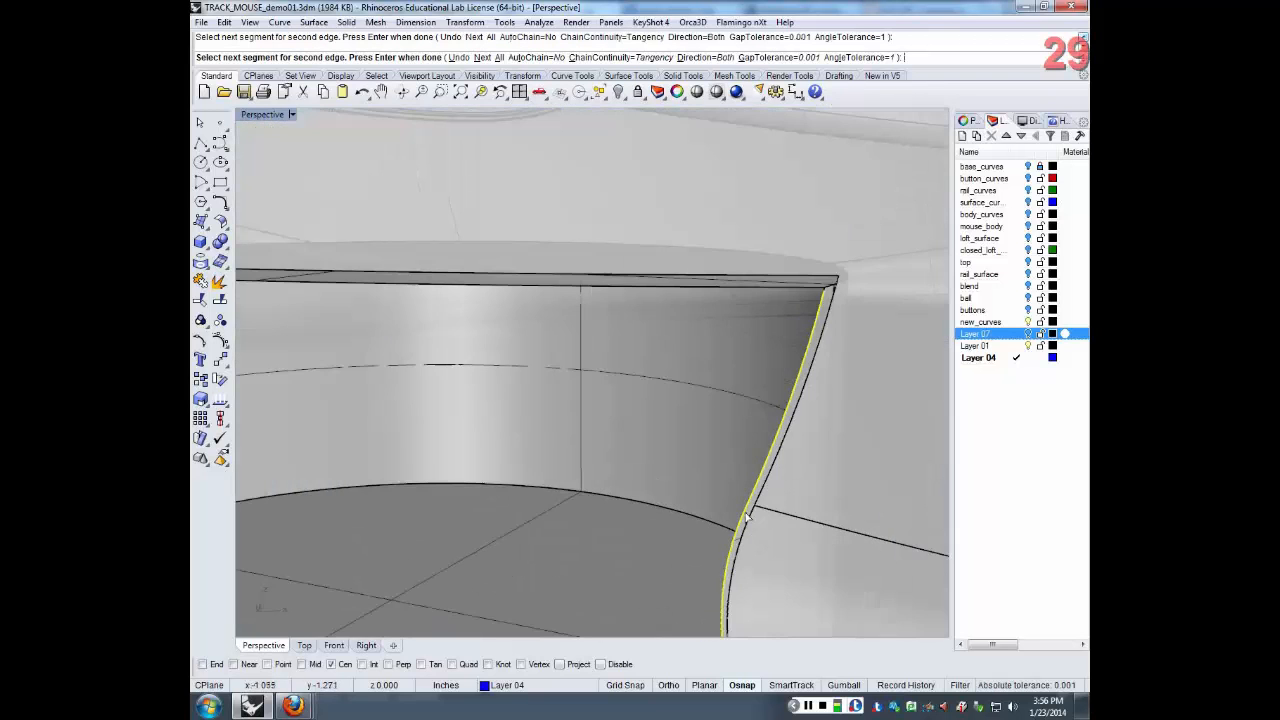
Add the recess wall's lower edge to the second edge of the surface blend
scroll(762, 556, up, 3)
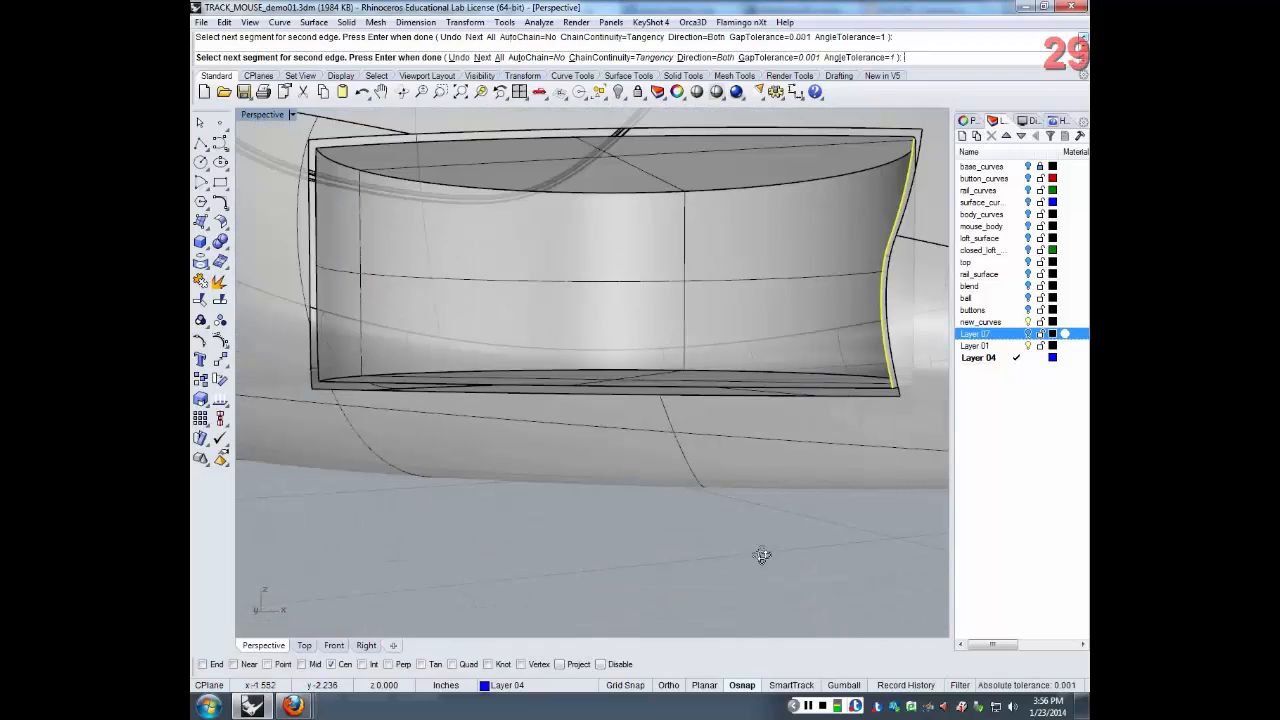
scroll(895, 397, up, 4)
scroll(893, 392, down, 2)
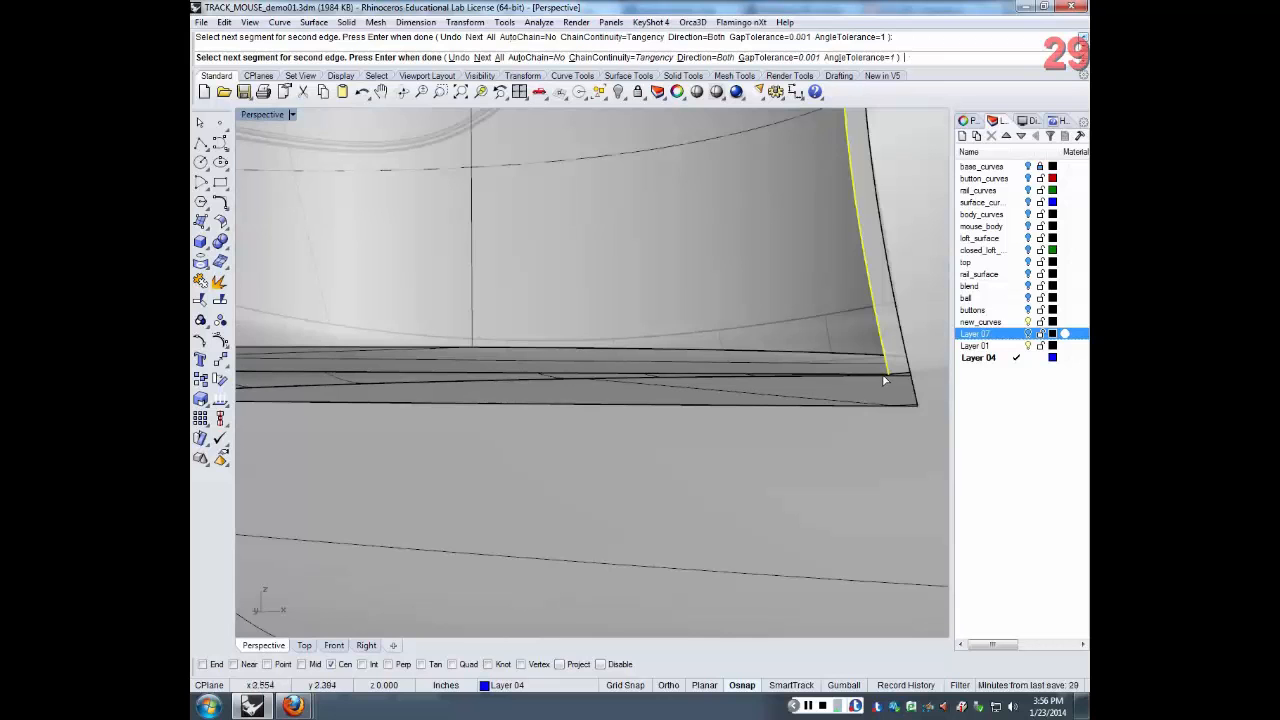
right_drag(886, 377, 870, 386)
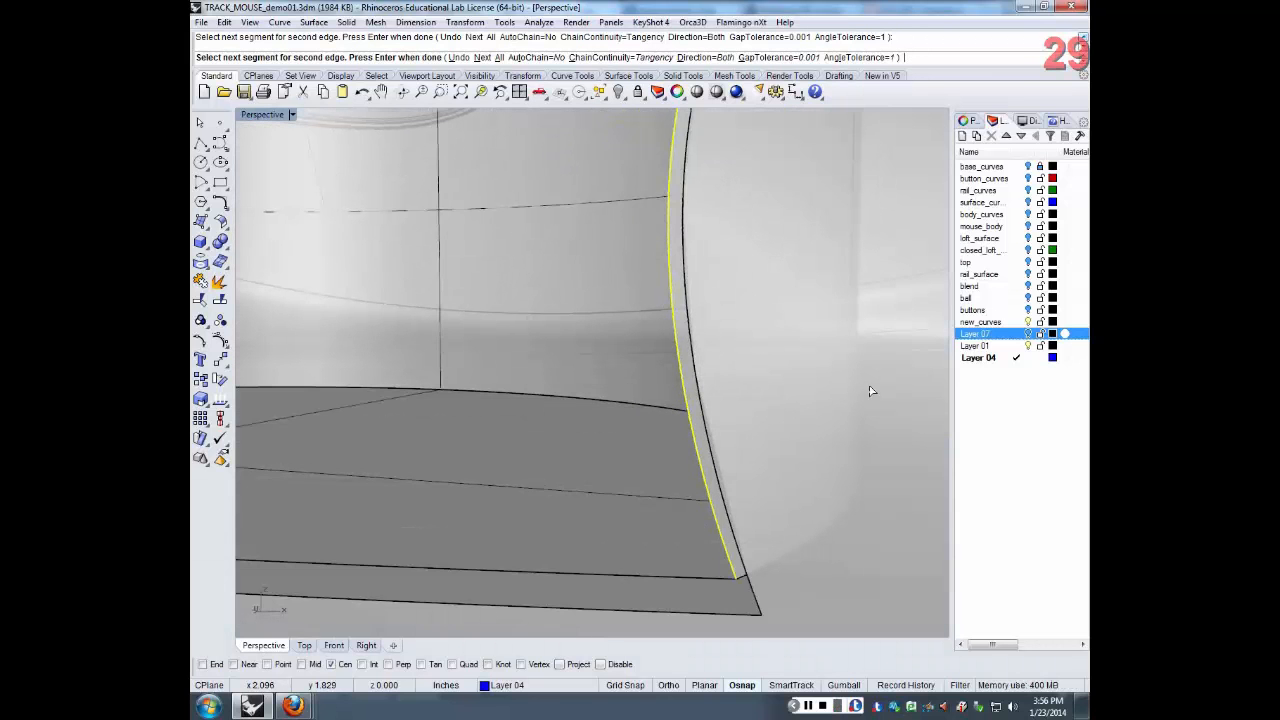
click(722, 584)
scroll(720, 585, down, 5)
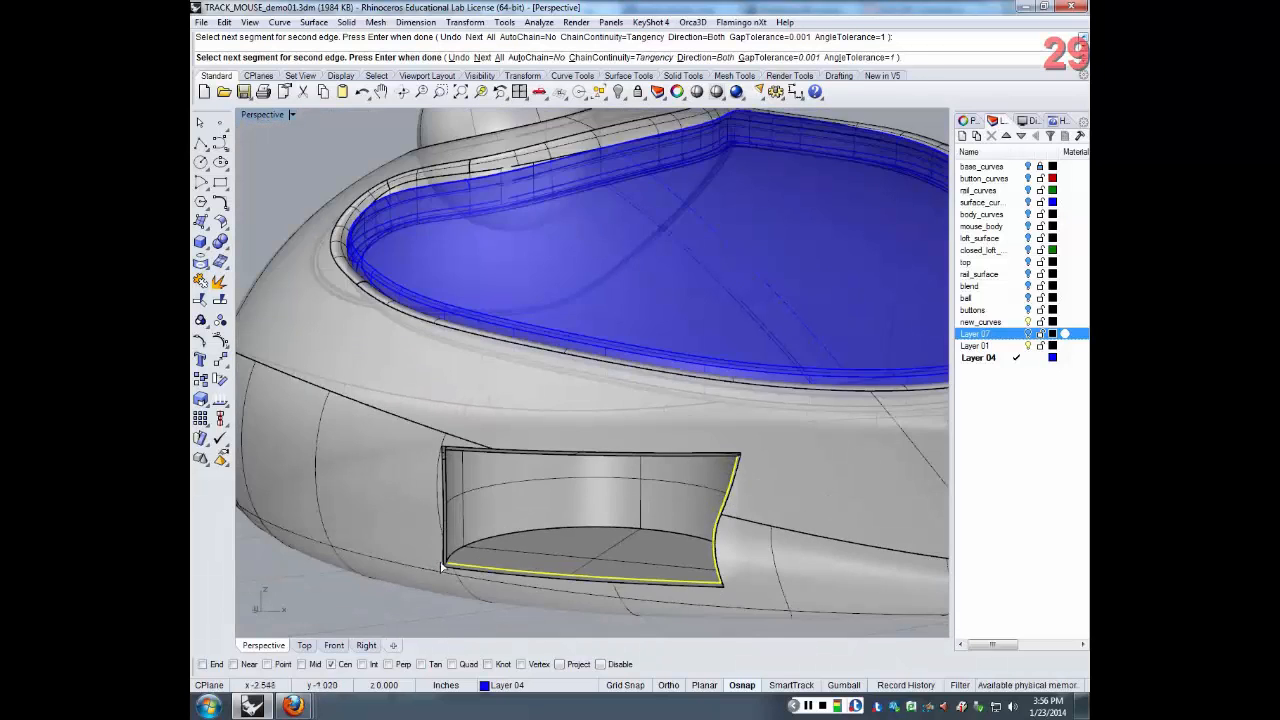
Add the recess wall's left-side edge segments to the blend's second edge
scroll(441, 567, up, 6)
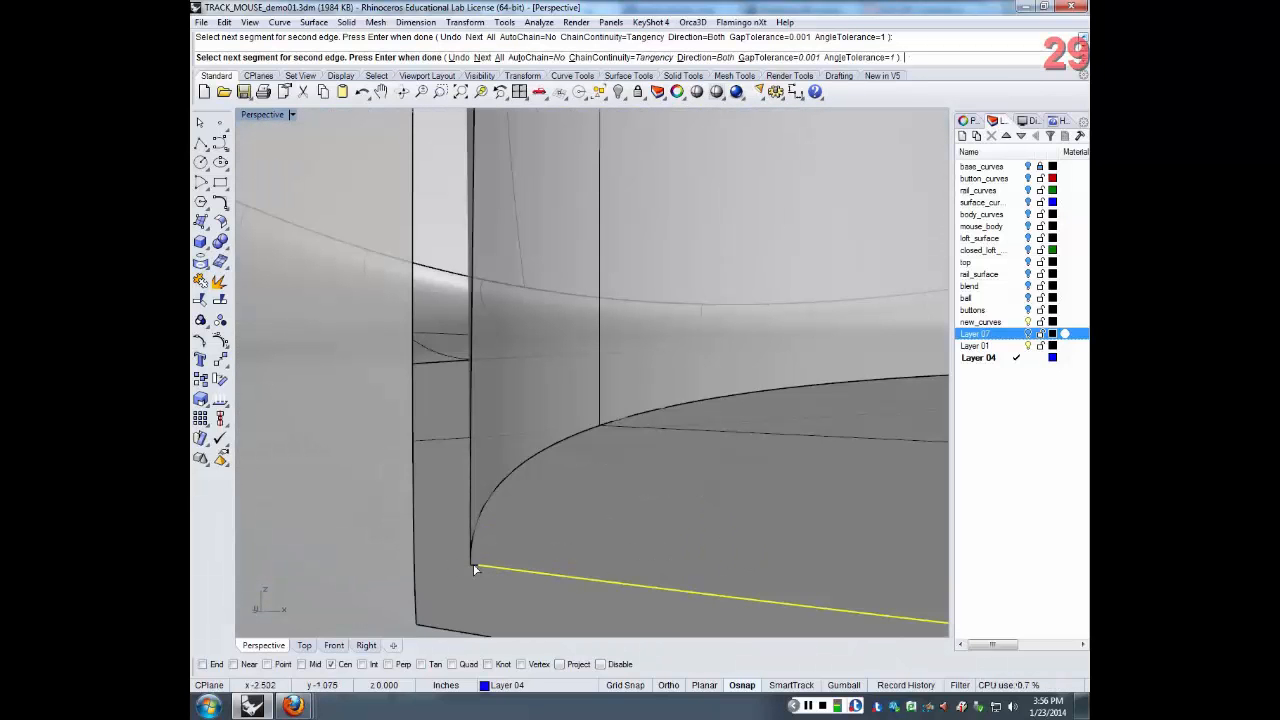
click(473, 555)
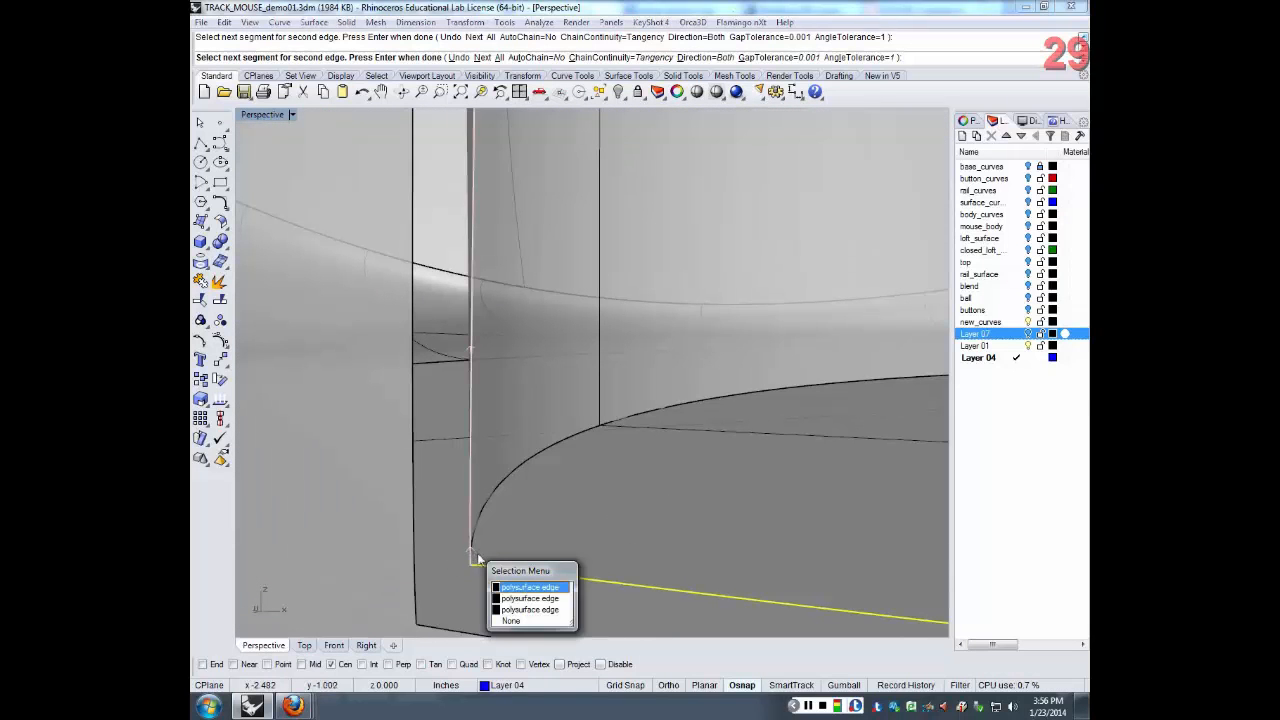
click(517, 588)
scroll(571, 535, down, 6)
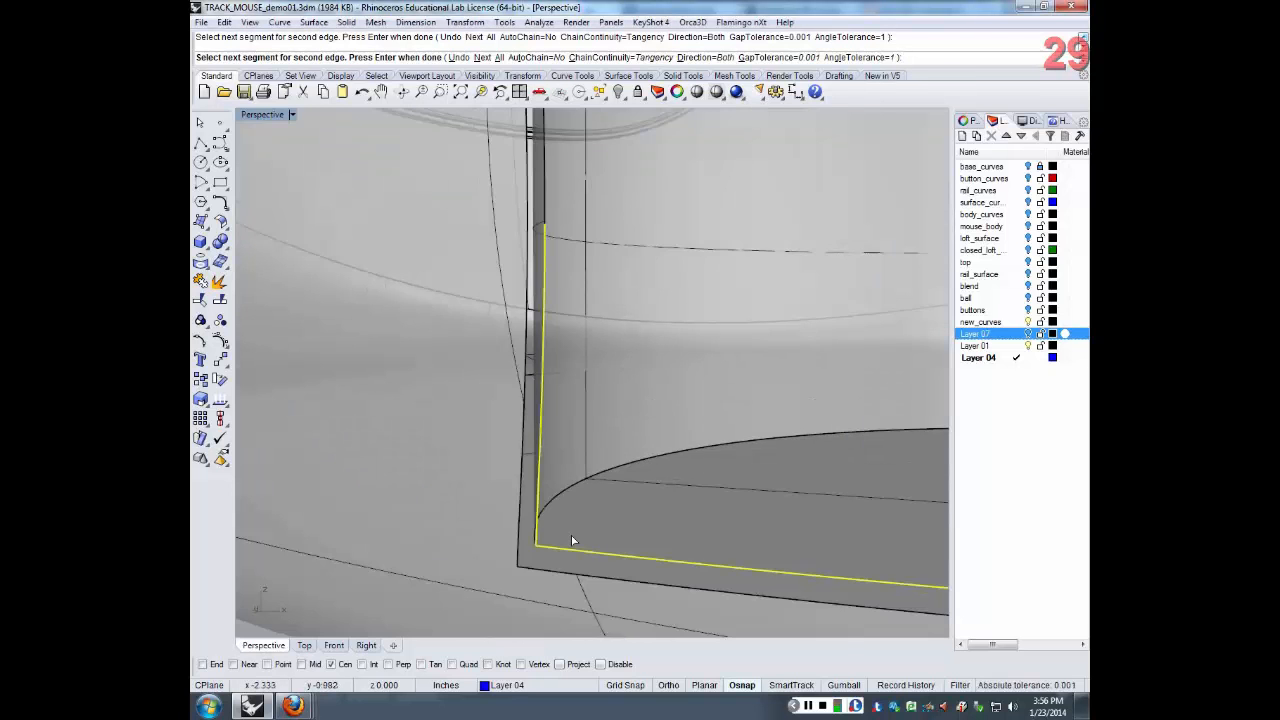
scroll(564, 433, up, 6)
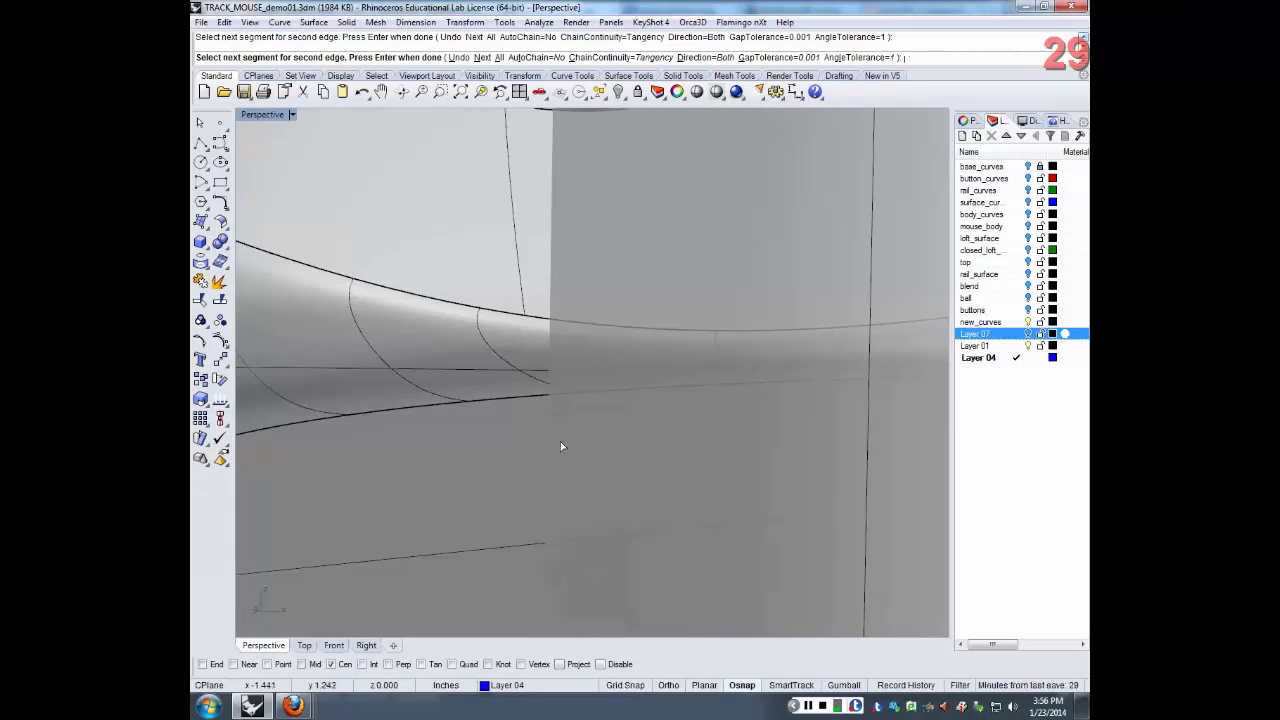
scroll(560, 428, down, 5)
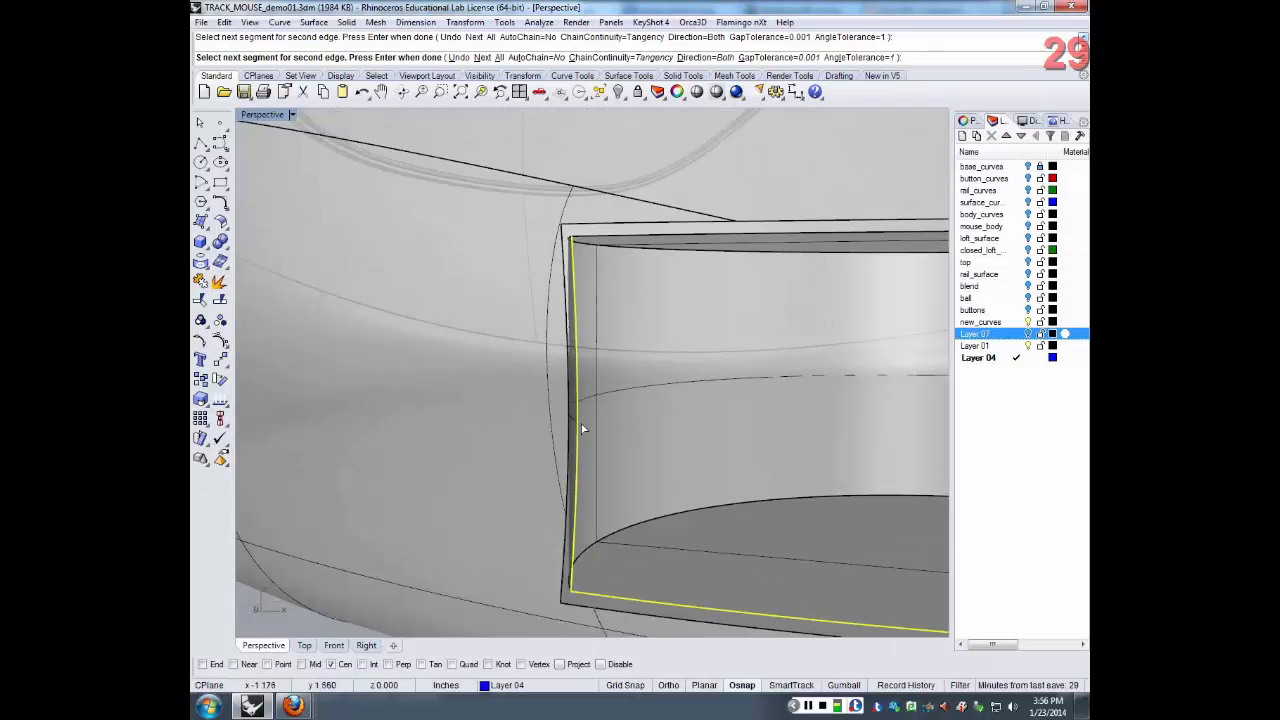
scroll(575, 241, up, 2)
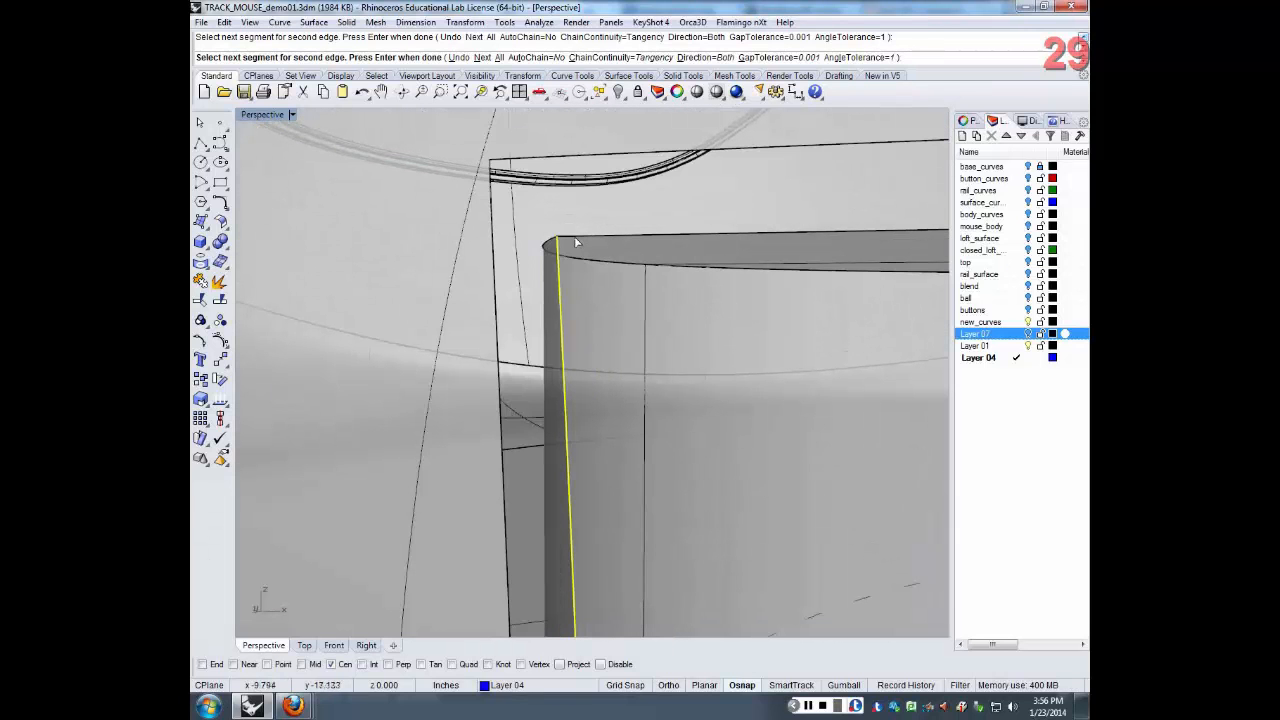
Add the recess wall's upper edge and complete the second edge of the surface blend
click(575, 240)
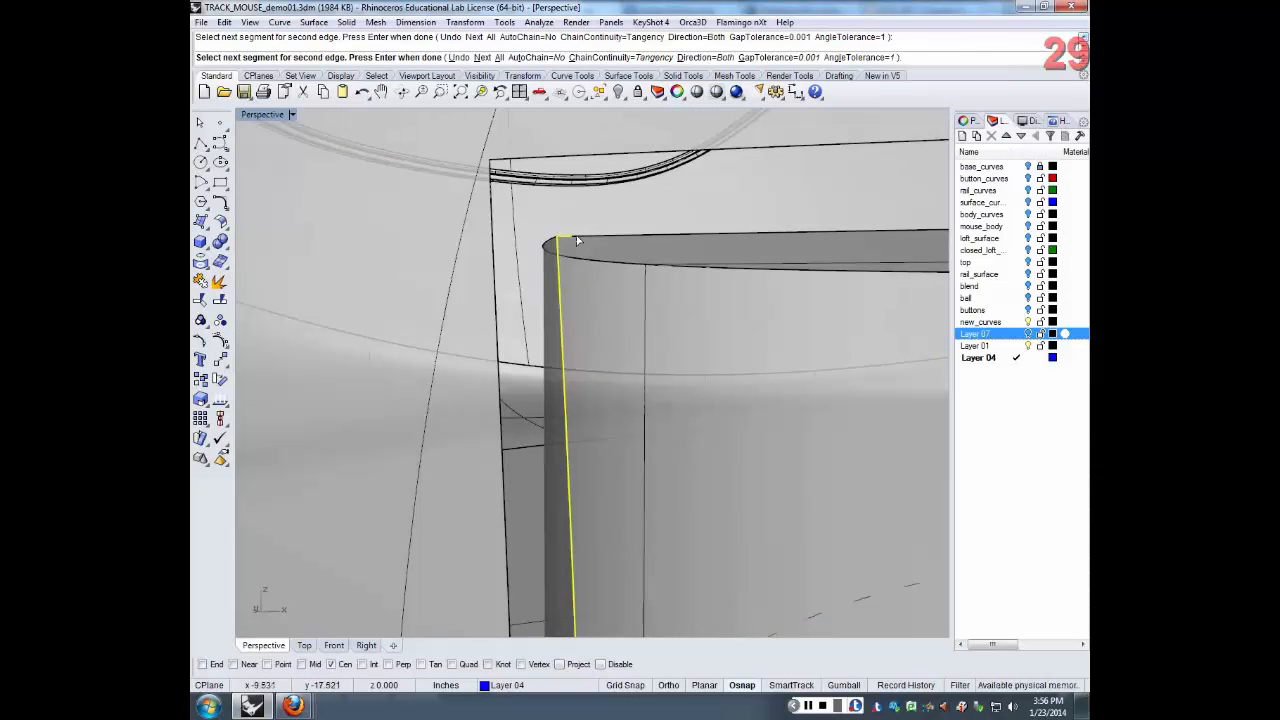
scroll(577, 240, down, 3)
scroll(587, 244, down, 4)
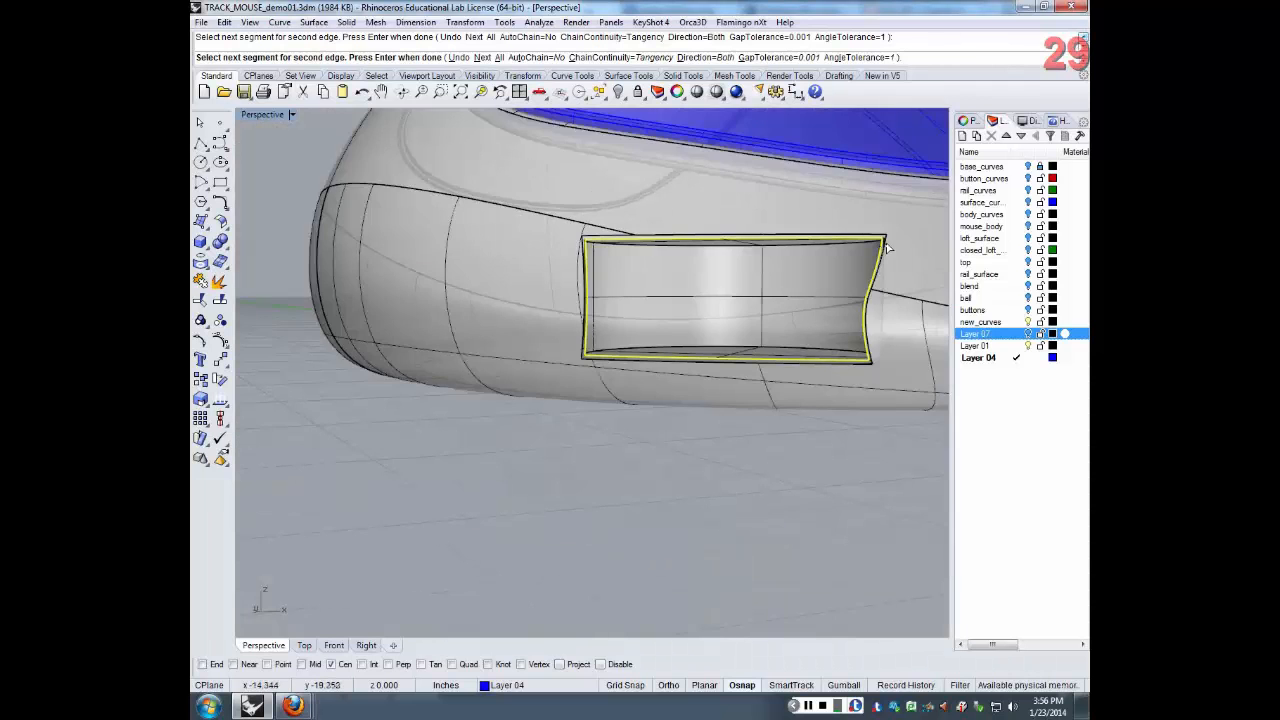
scroll(884, 250, up, 9)
scroll(876, 250, down, 2)
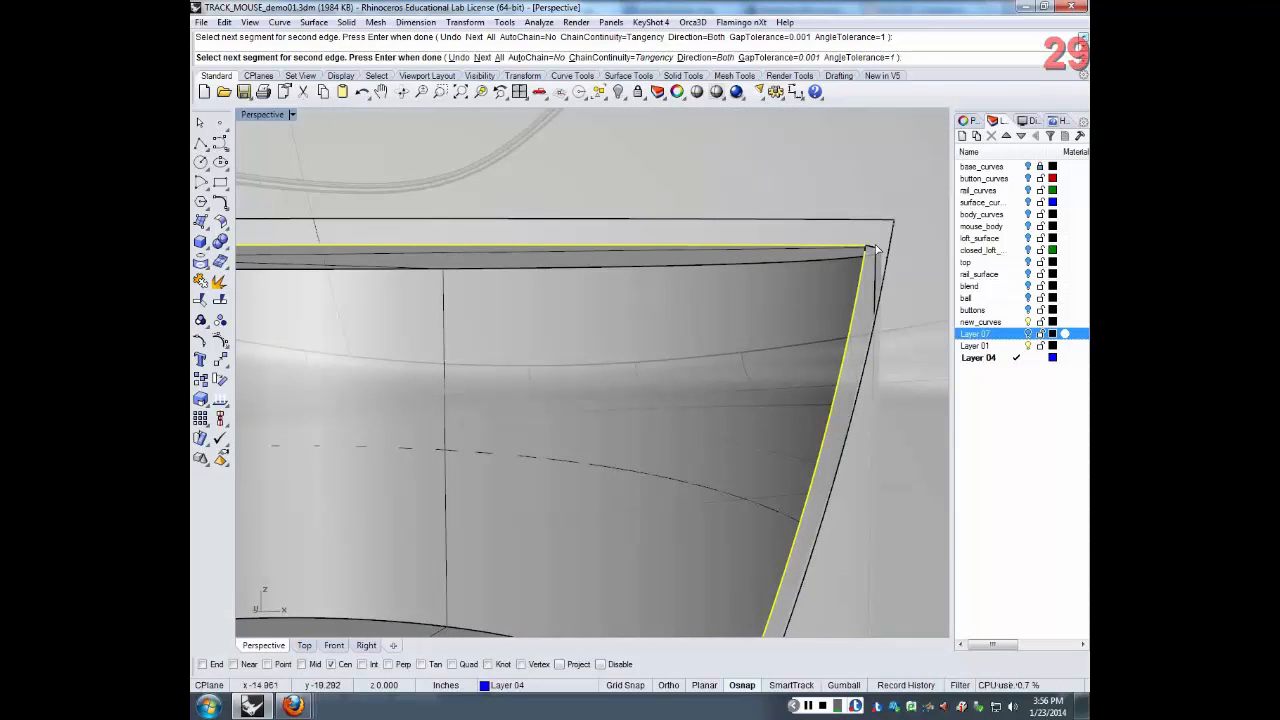
scroll(876, 250, up, 1)
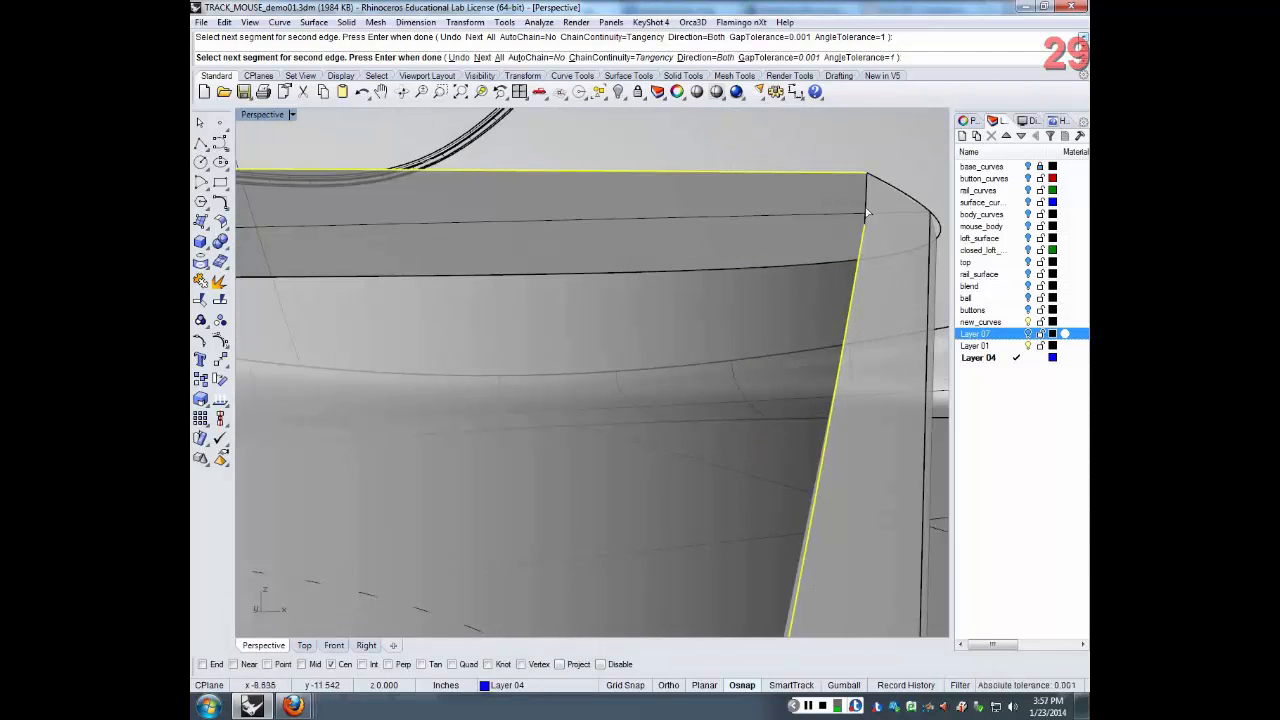
key(Return)
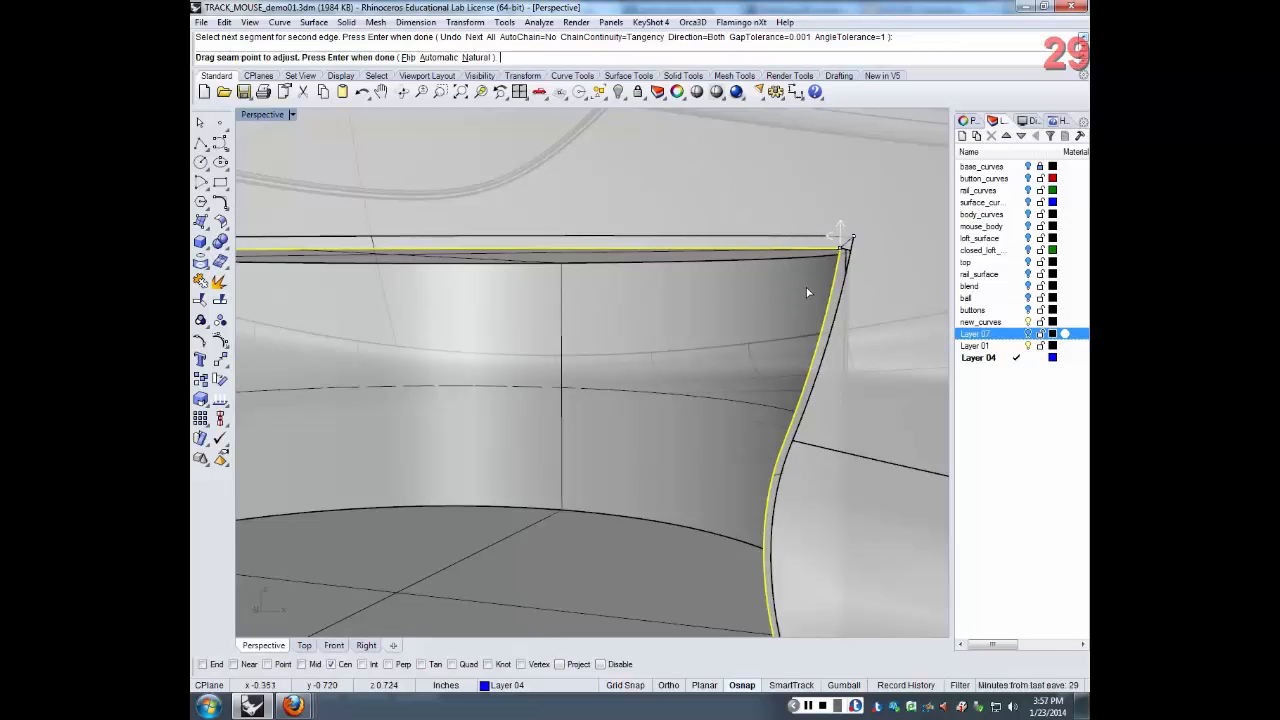
Move both seam points from the upper-right corner to aligned positions along the recess opening's upper edge and accept them
right_drag(806, 288, 796, 289)
click(681, 279)
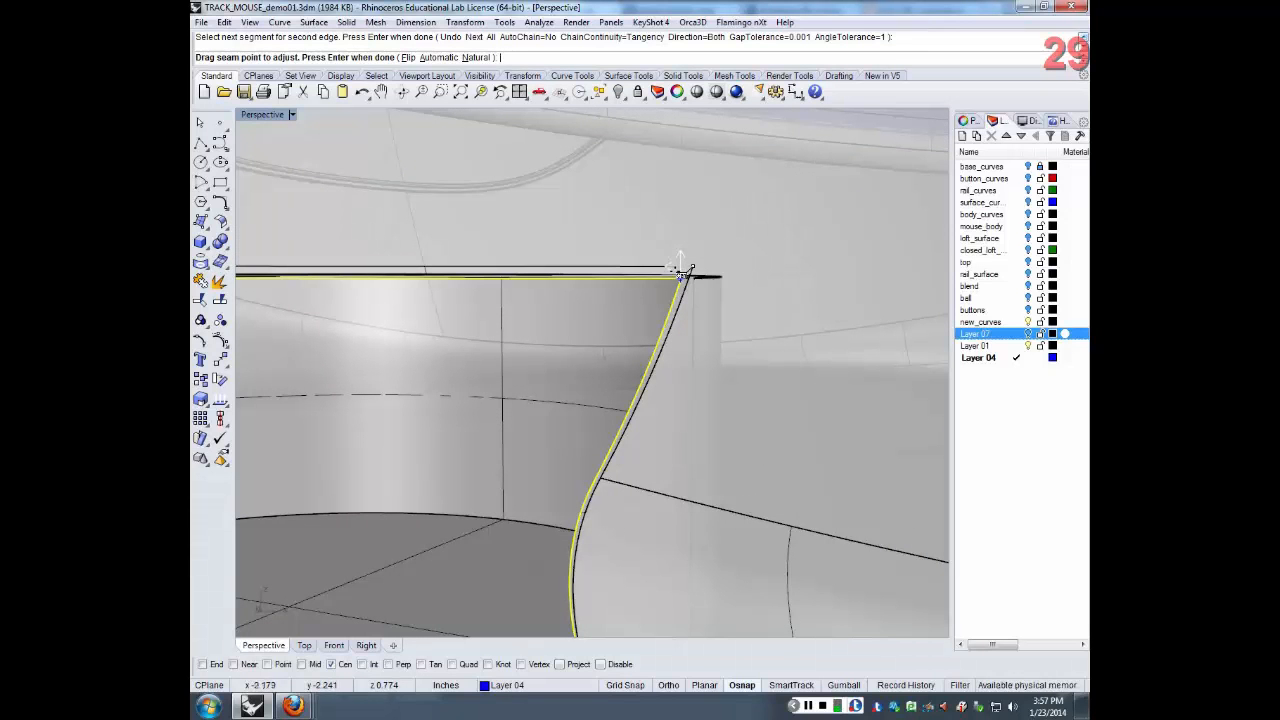
scroll(686, 271, up, 3)
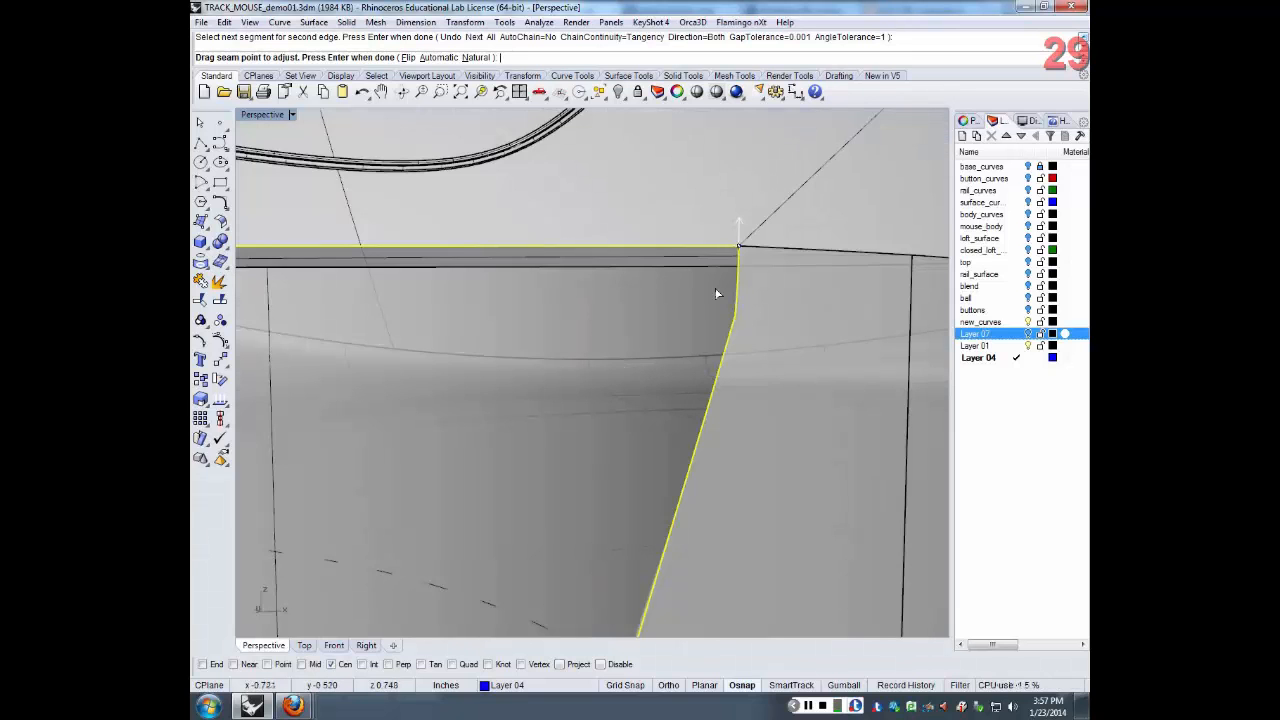
scroll(738, 272, down, 3)
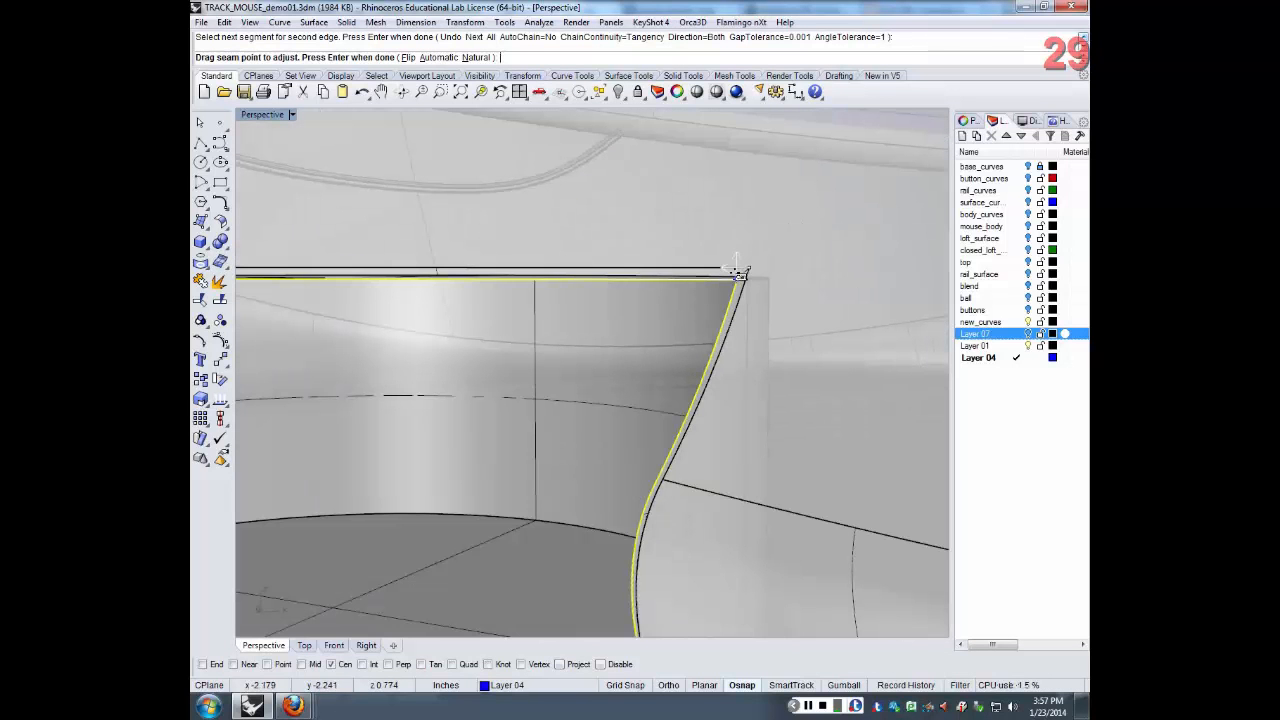
mouse_move(738, 272)
mouse_down()
mouse_move(530, 262)
mouse_move(742, 277)
mouse_up()
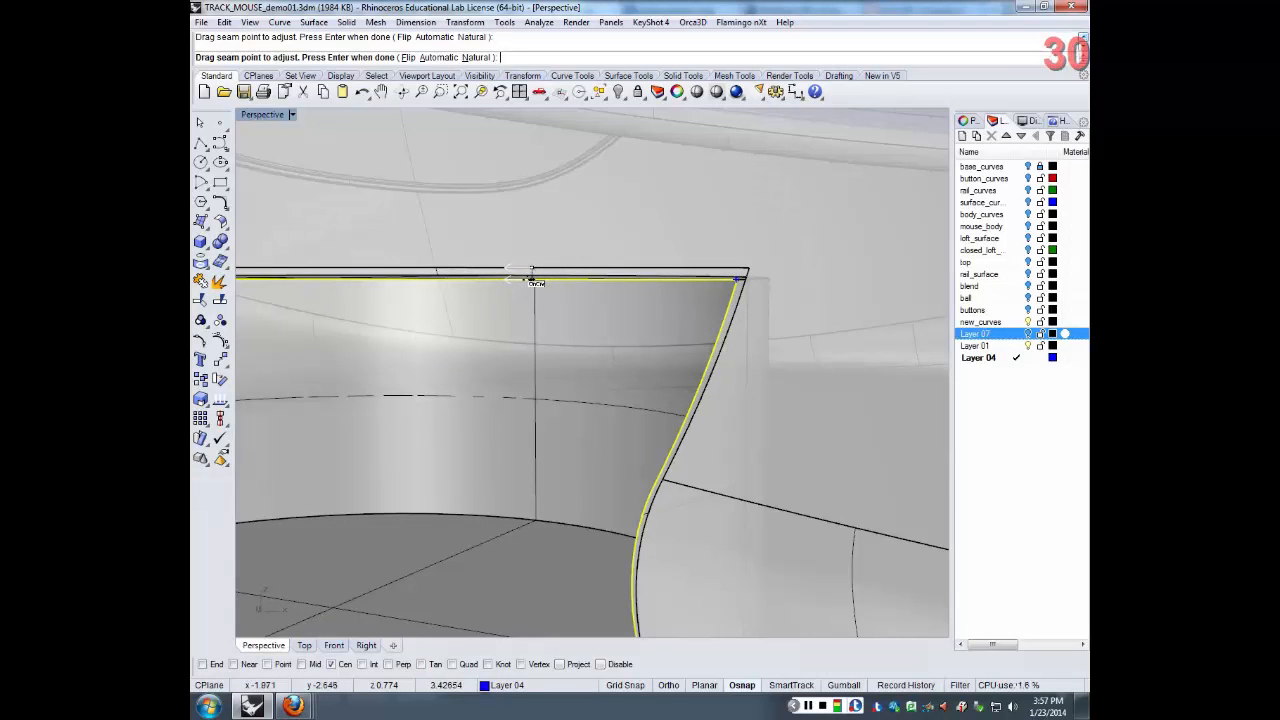
right_drag(534, 289, 563, 301)
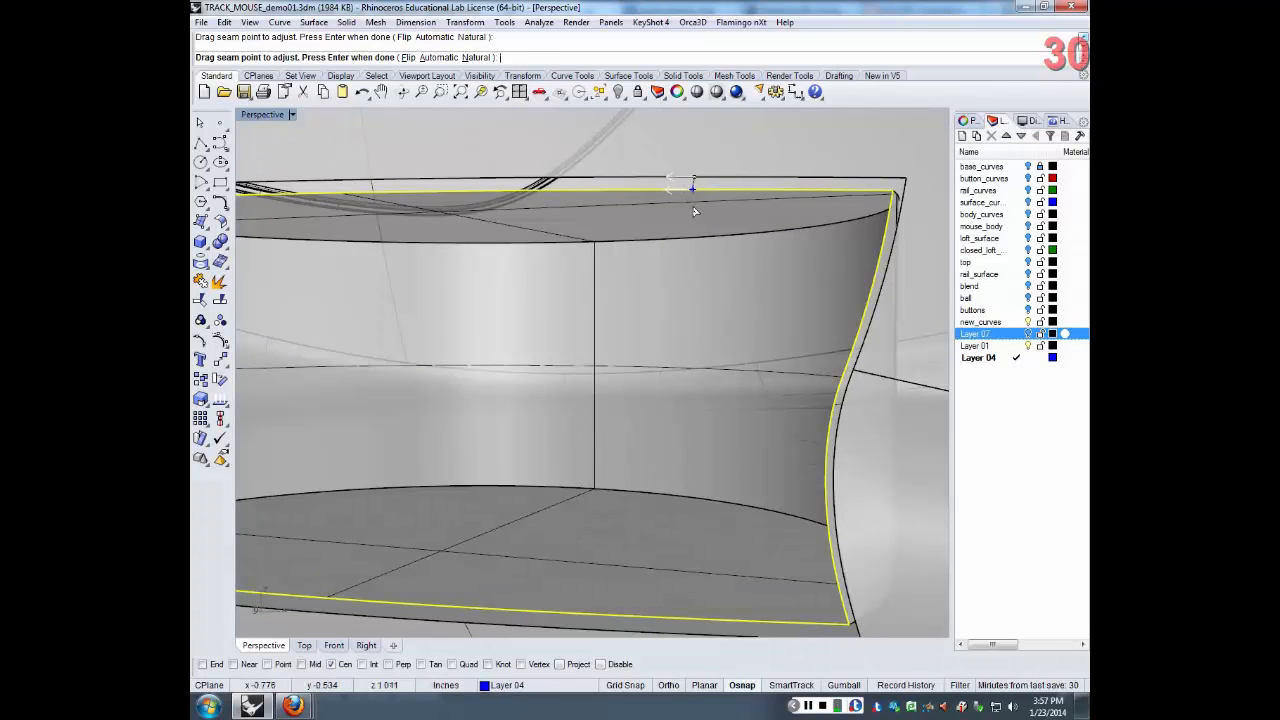
key(Return)
Check the blend preview at the recess corners and try Tangency continuity for edge 2
scroll(533, 425, down, 3)
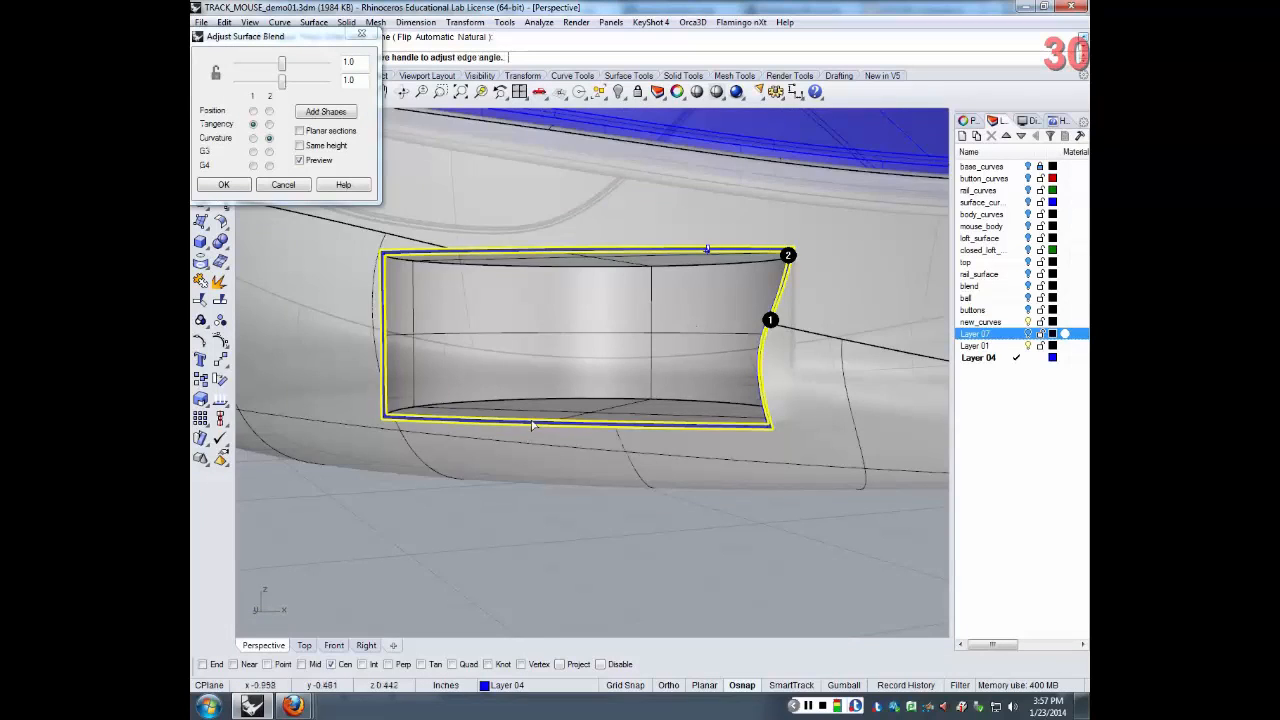
scroll(383, 415, up, 5)
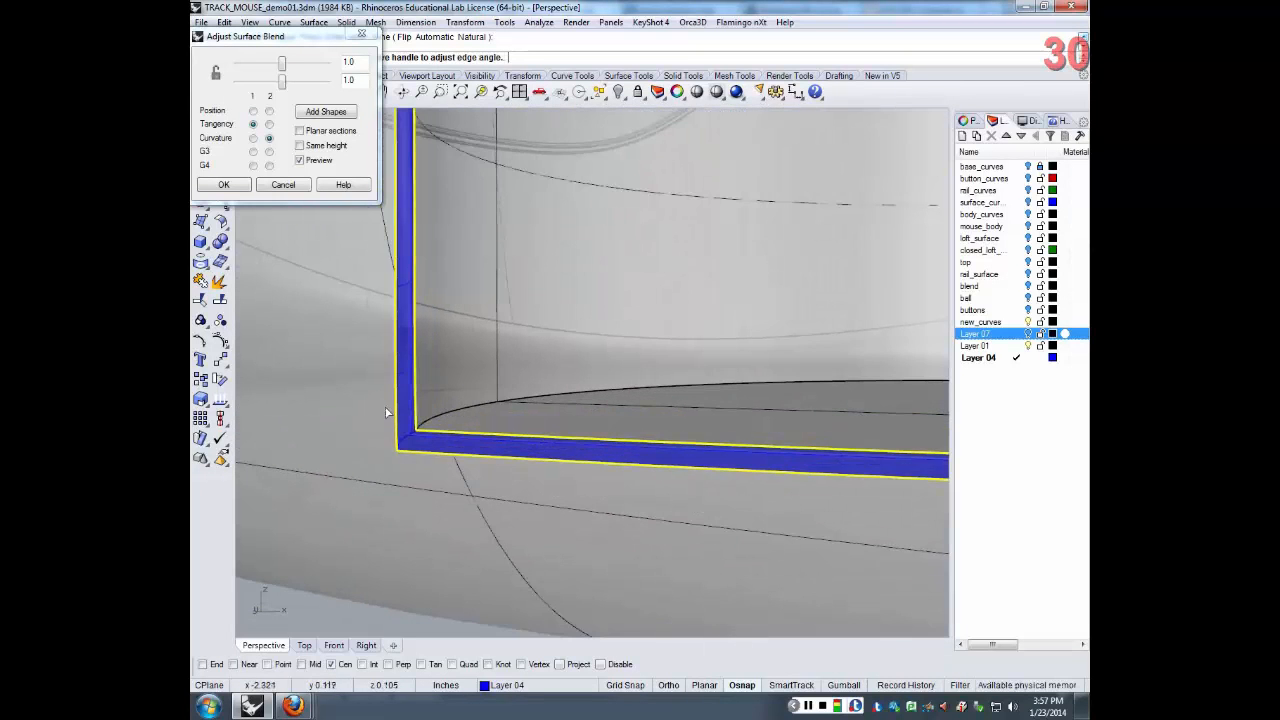
scroll(403, 427, up, 4)
scroll(403, 427, down, 1)
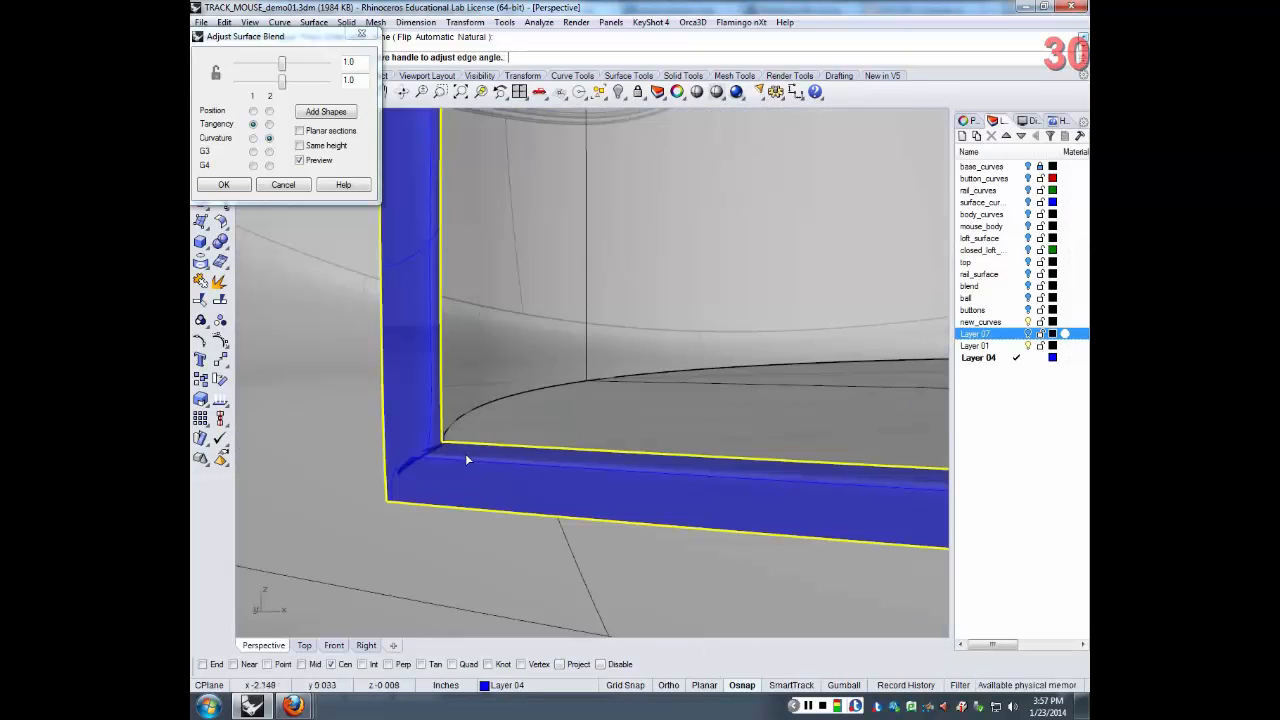
scroll(466, 459, down, 5)
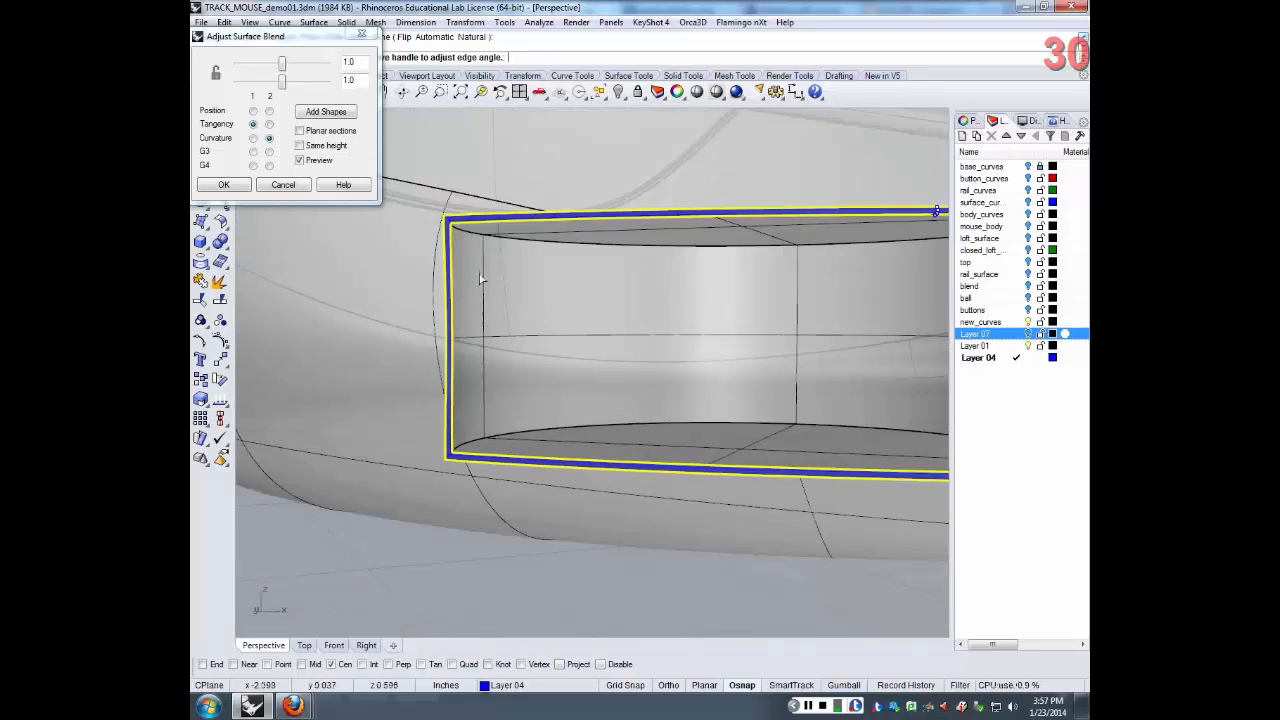
scroll(452, 226, up, 2)
scroll(452, 226, up, 2)
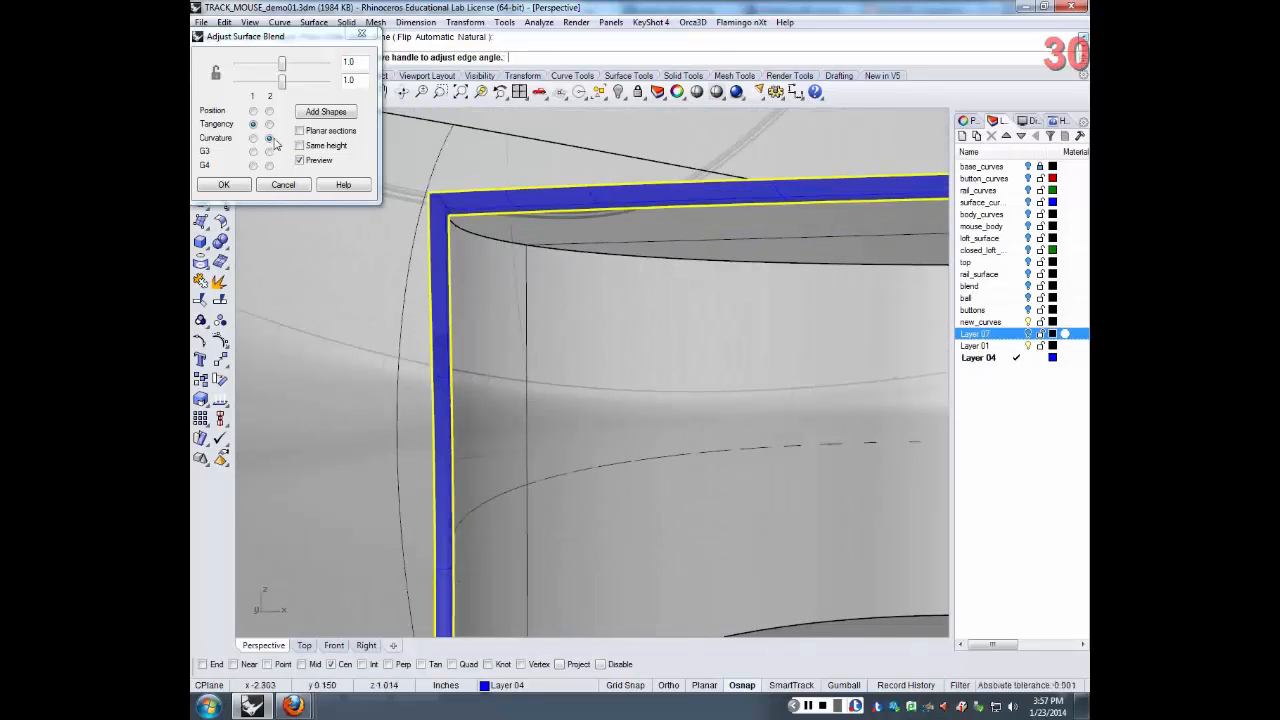
click(268, 124)
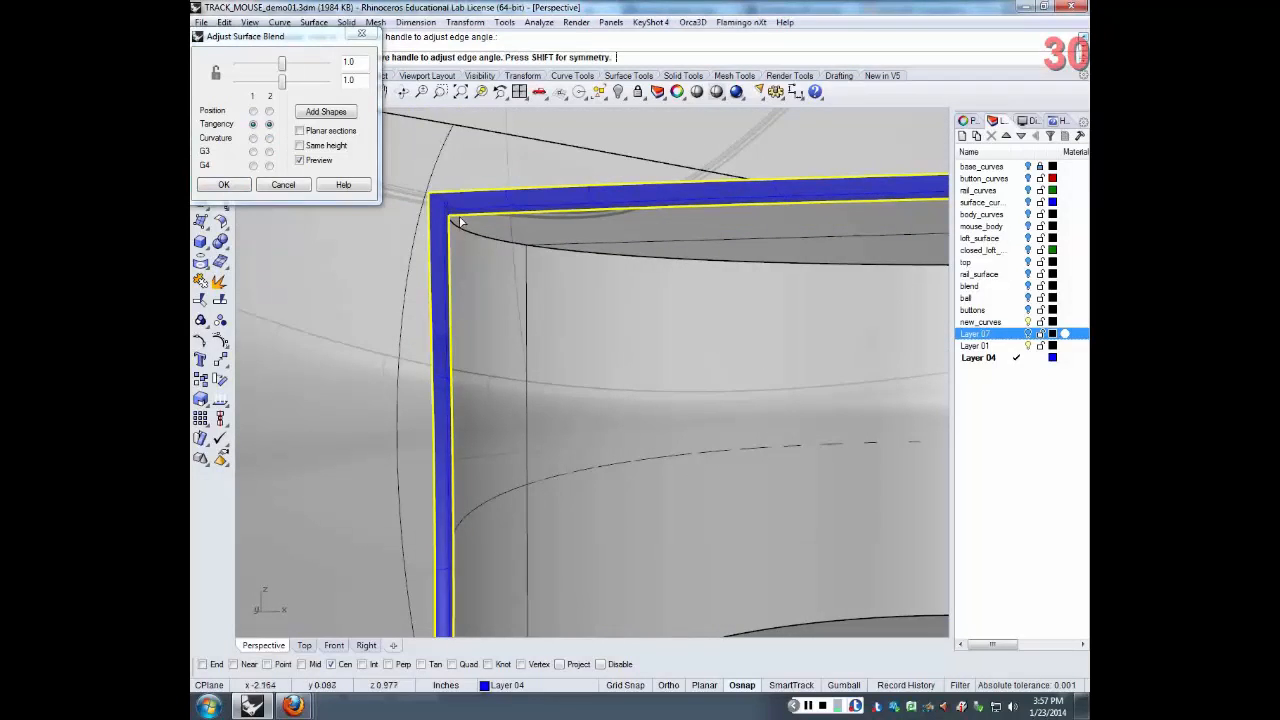
scroll(457, 213, up, 2)
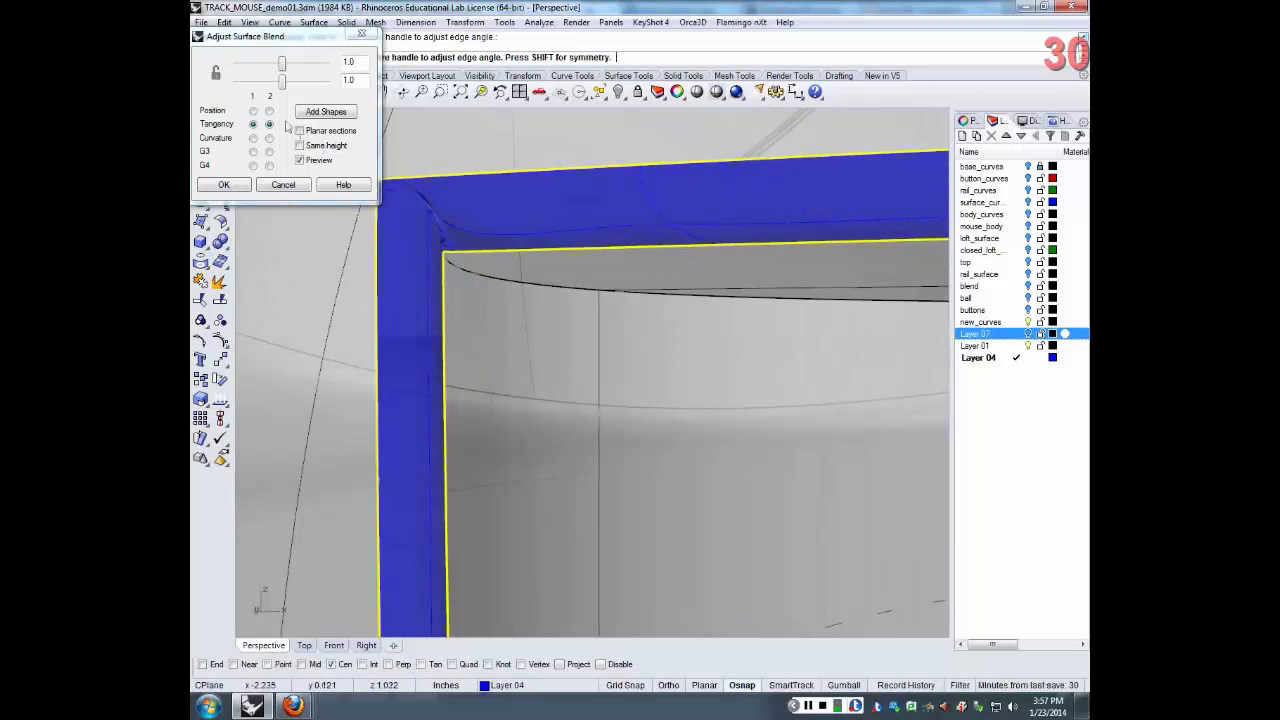
Try Position continuity for both edges of the surface blend
click(252, 110)
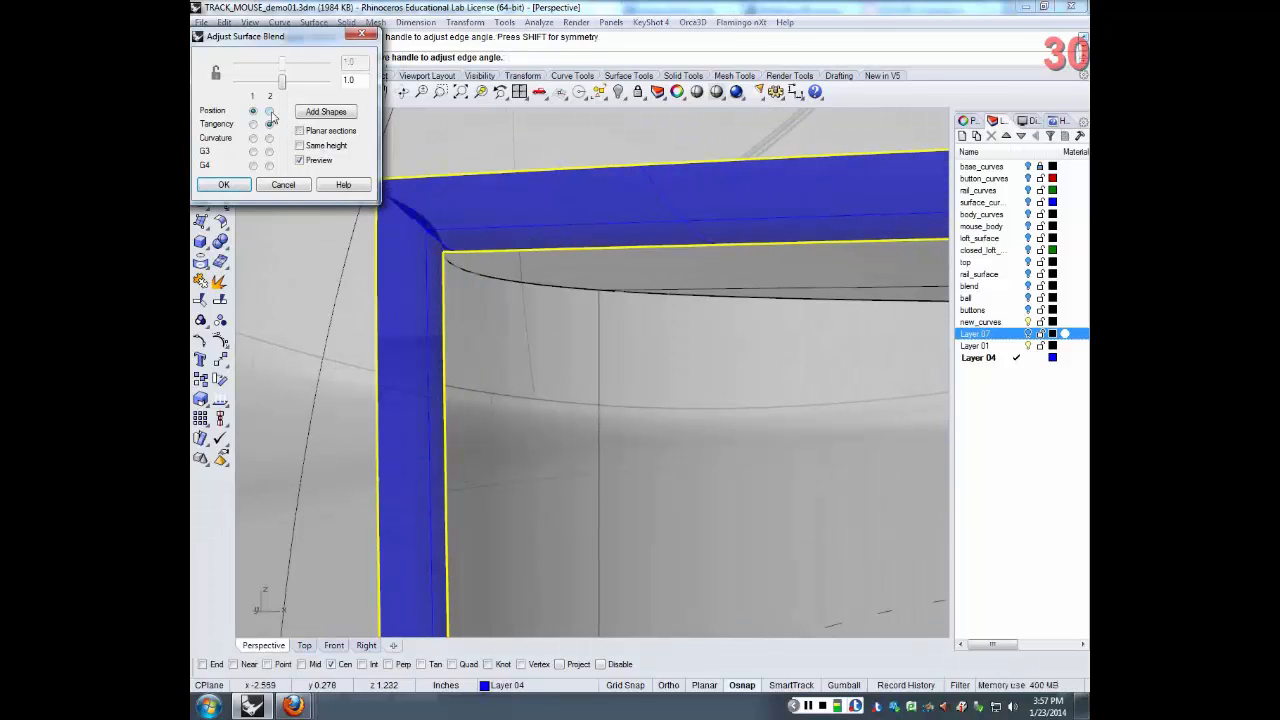
scroll(482, 349, down, 4)
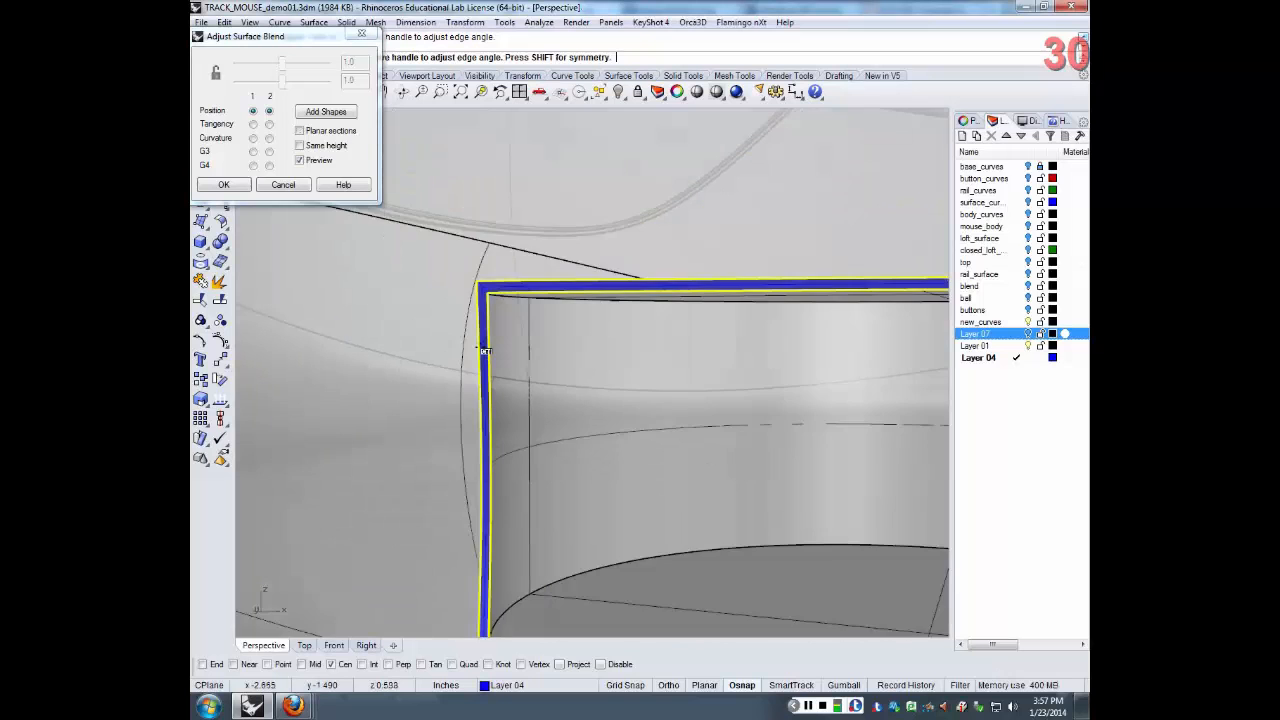
scroll(483, 350, down, 2)
Set both edges of the surface blend to Curvature continuity
click(253, 137)
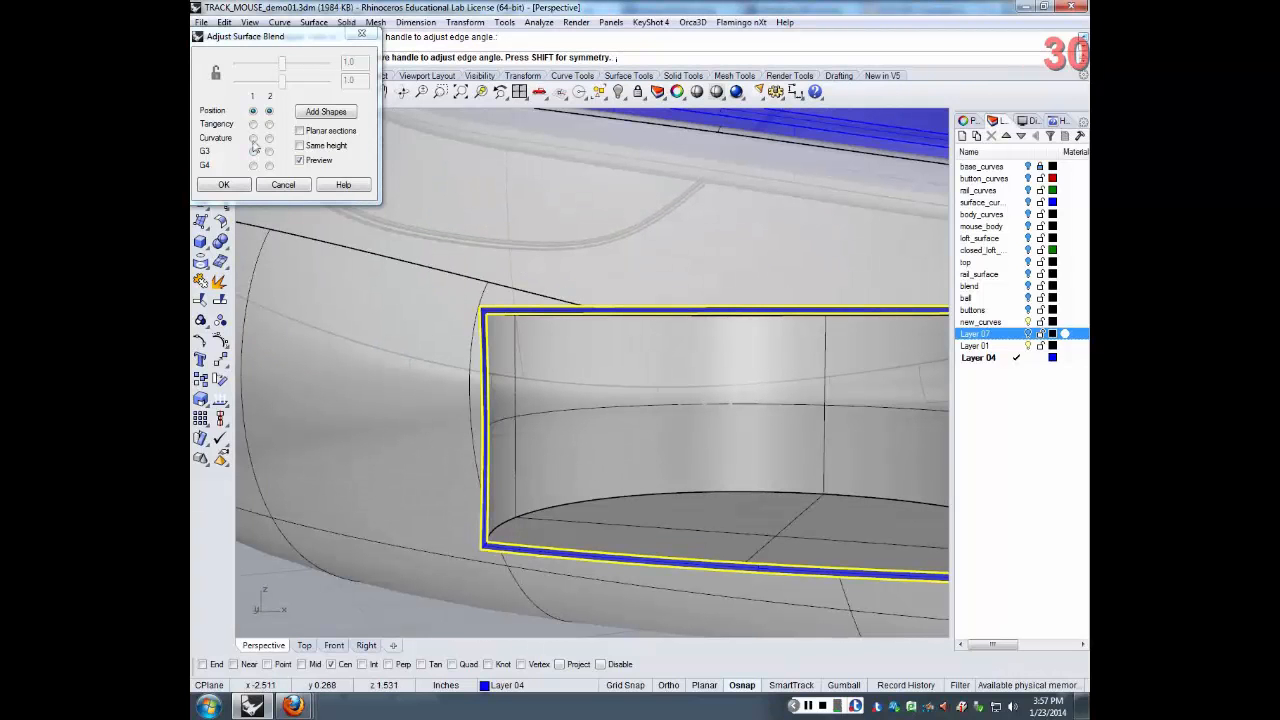
click(269, 137)
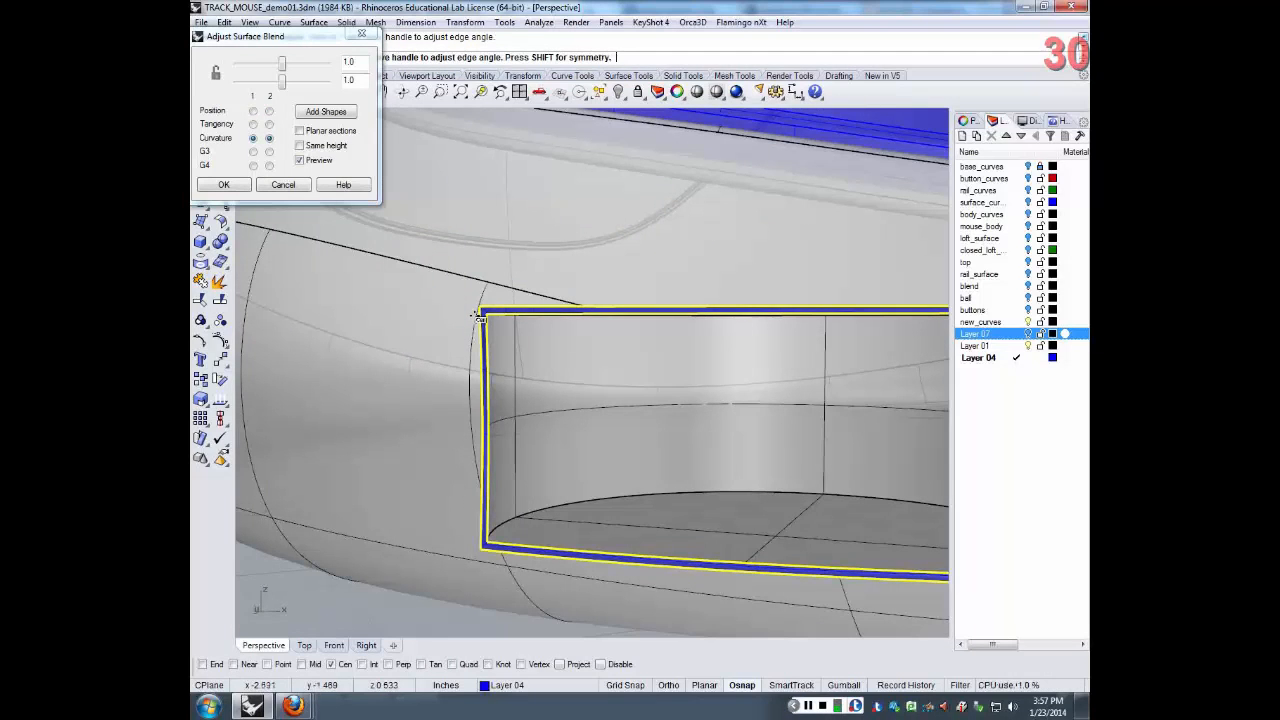
Set the surface blend to Position continuity for edge 1 and Tangency continuity for edge 2
scroll(522, 292, up, 3)
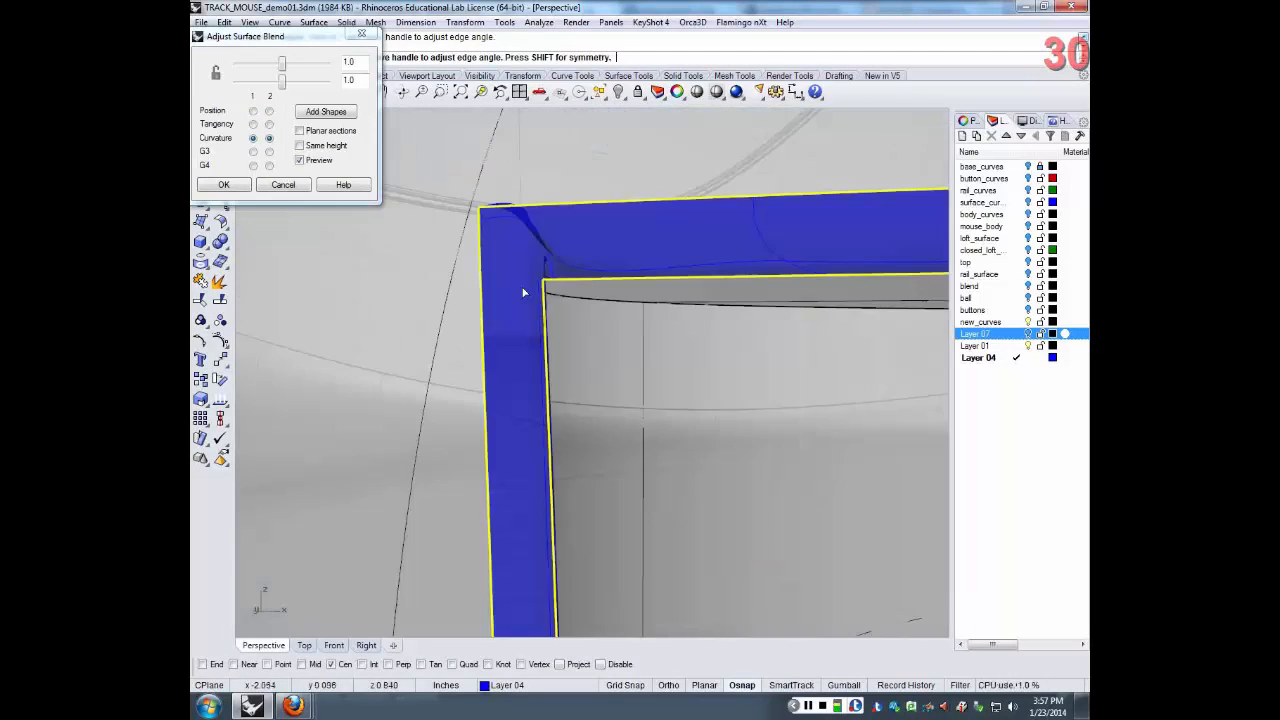
click(253, 111)
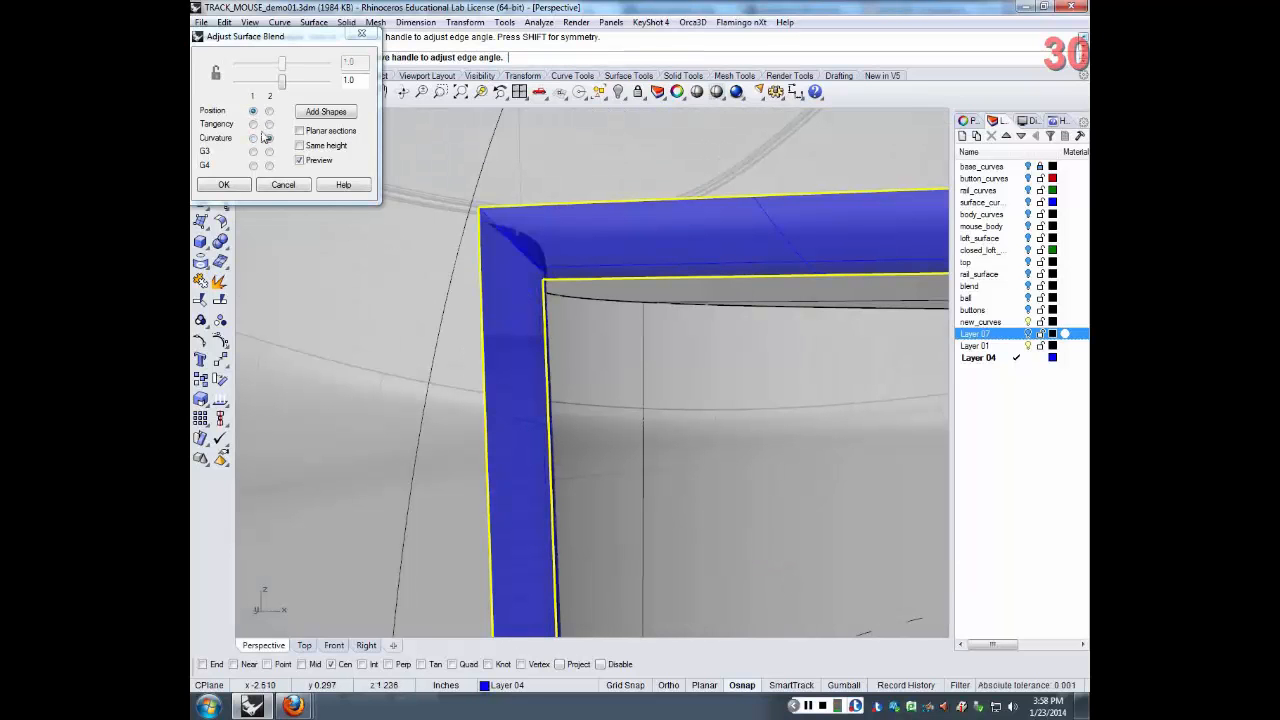
click(269, 124)
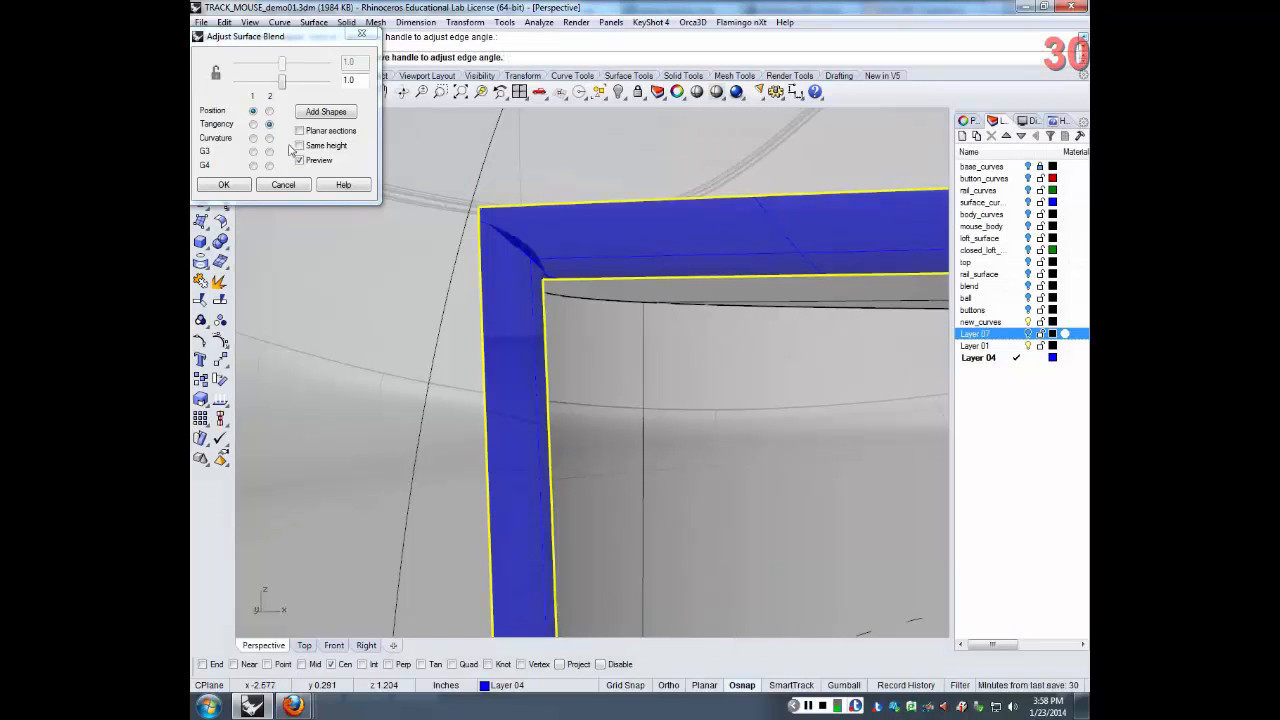
Check the blend preview around the recess corners and accept the surface blend
scroll(560, 273, down, 10)
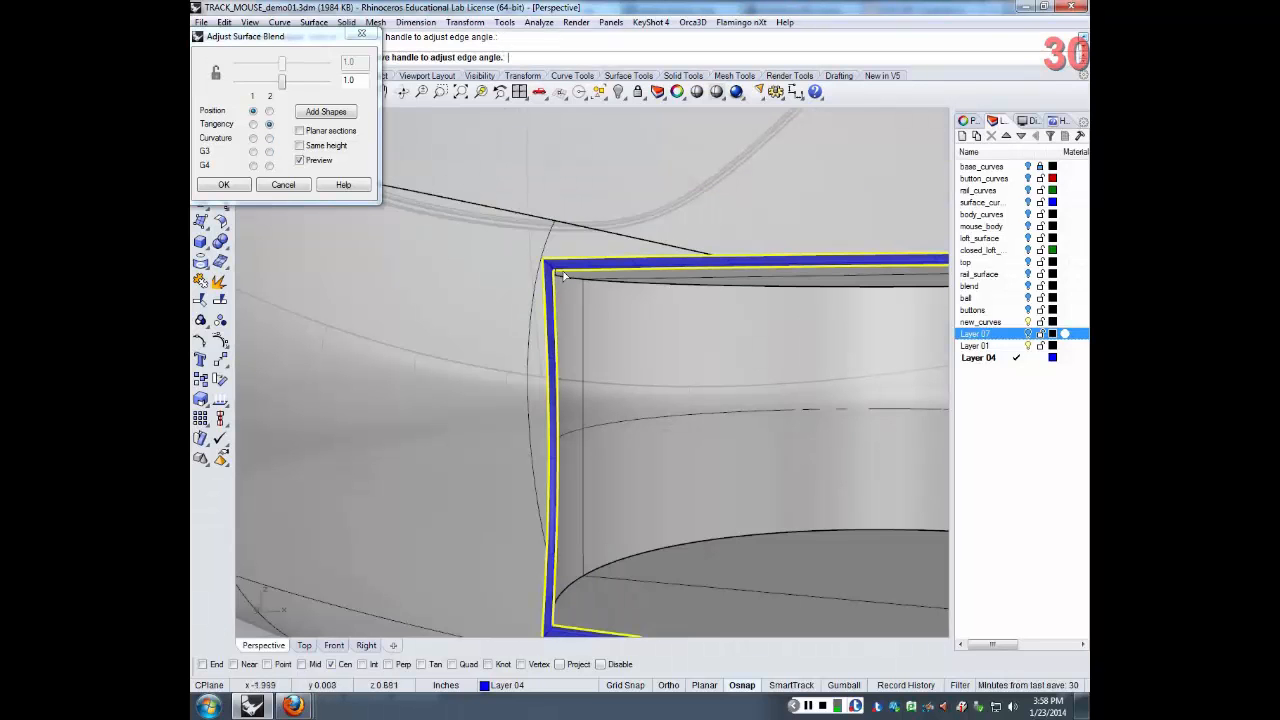
scroll(592, 280, down, 6)
scroll(736, 405, up, 3)
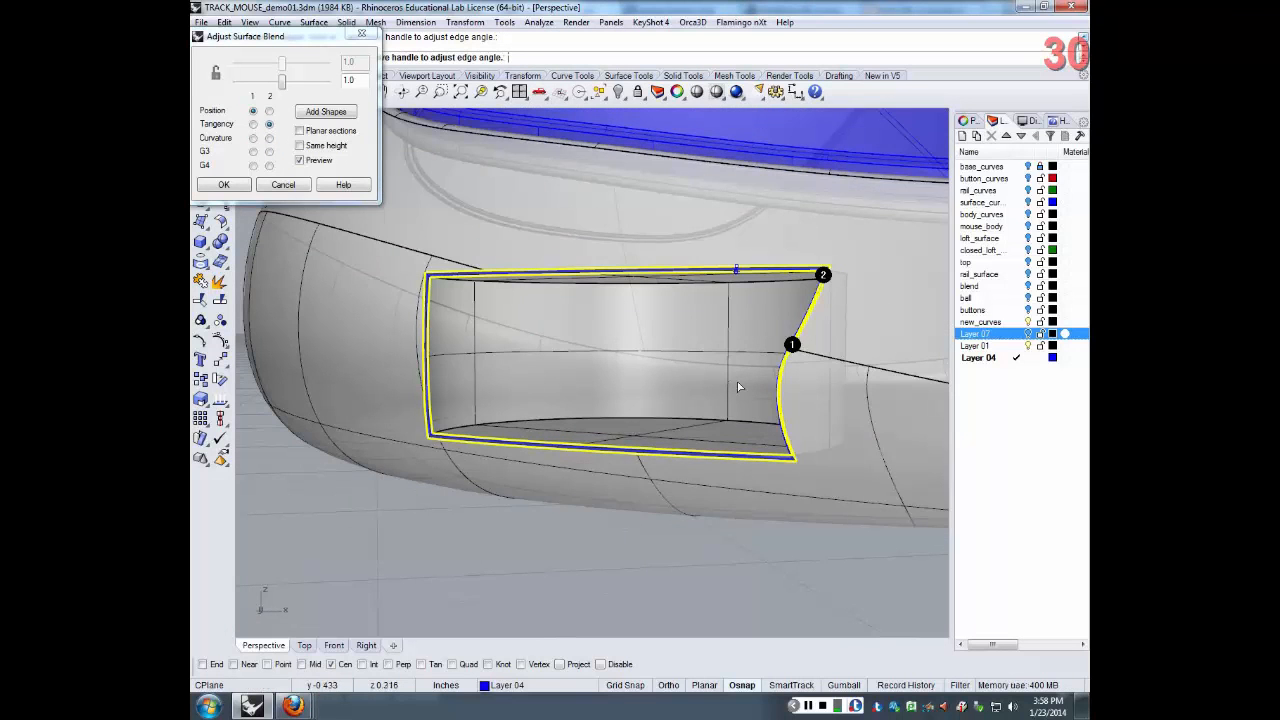
scroll(810, 318, up, 5)
scroll(815, 330, down, 5)
right_drag(791, 402, 791, 394)
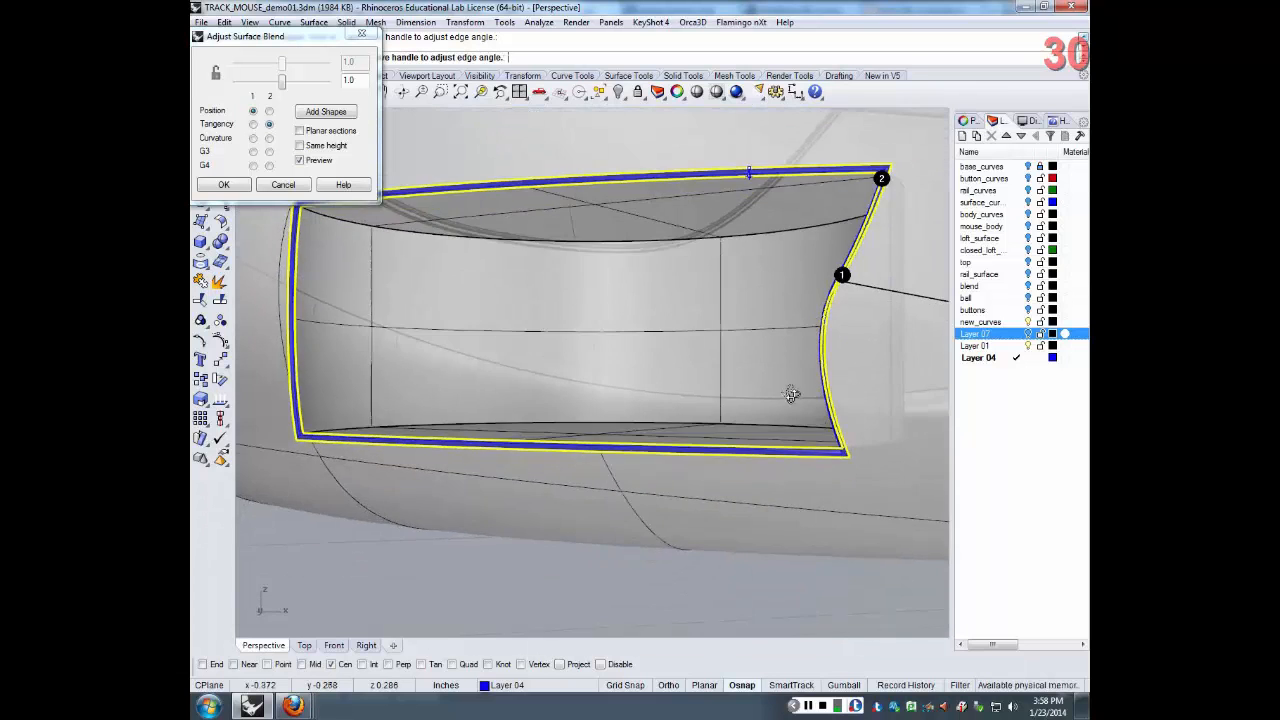
scroll(828, 441, up, 8)
scroll(828, 441, down, 3)
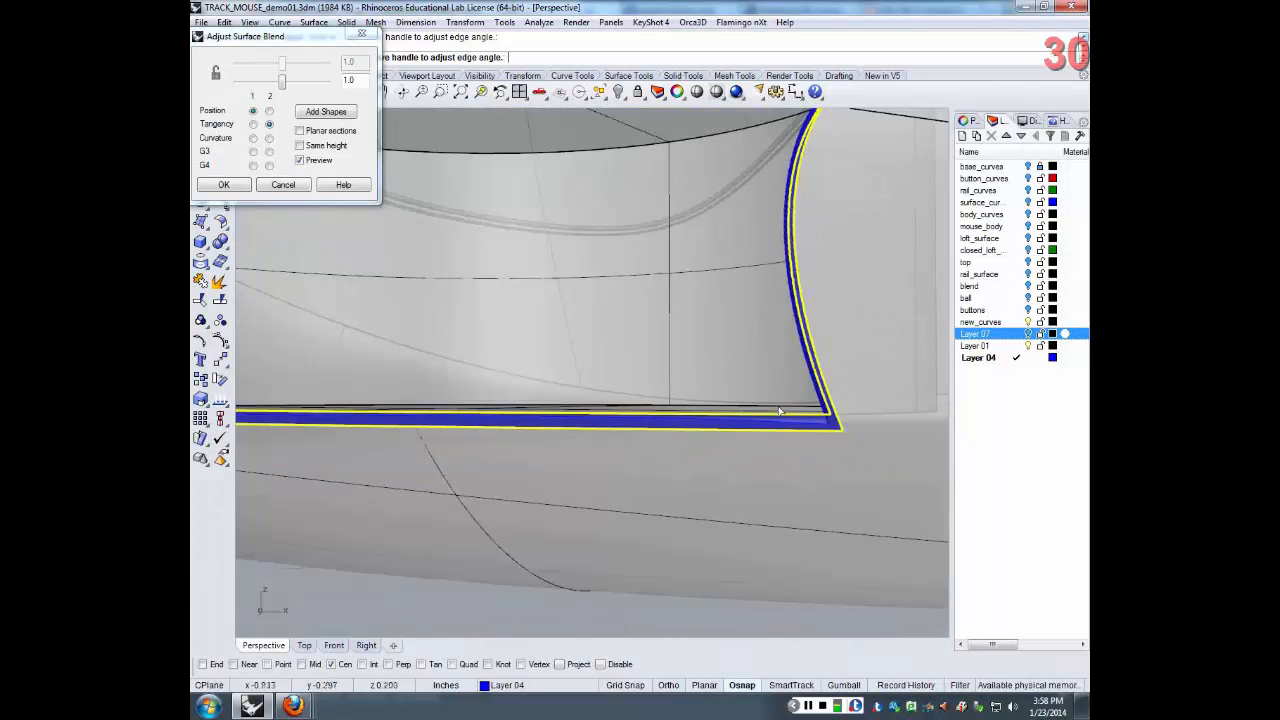
click(223, 186)
Join the blend strip, the recess wall polysurface and the mouse body into one object
scroll(410, 269, down, 3)
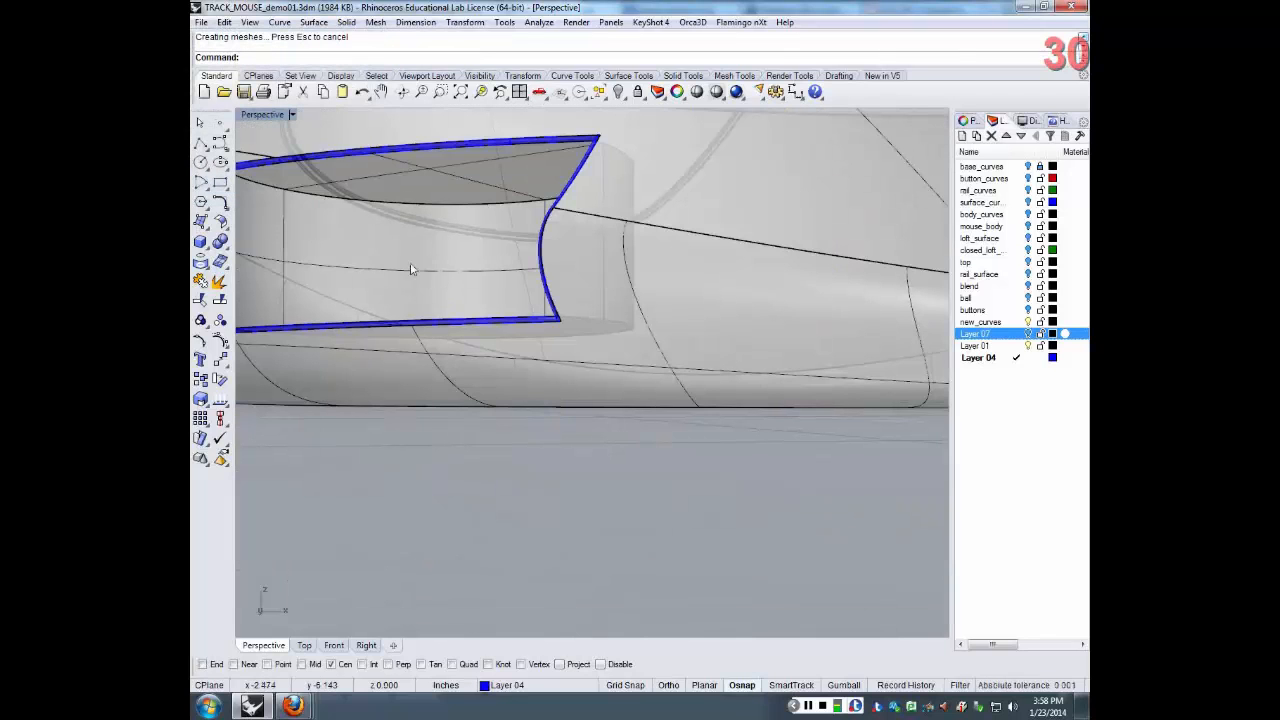
click(521, 323)
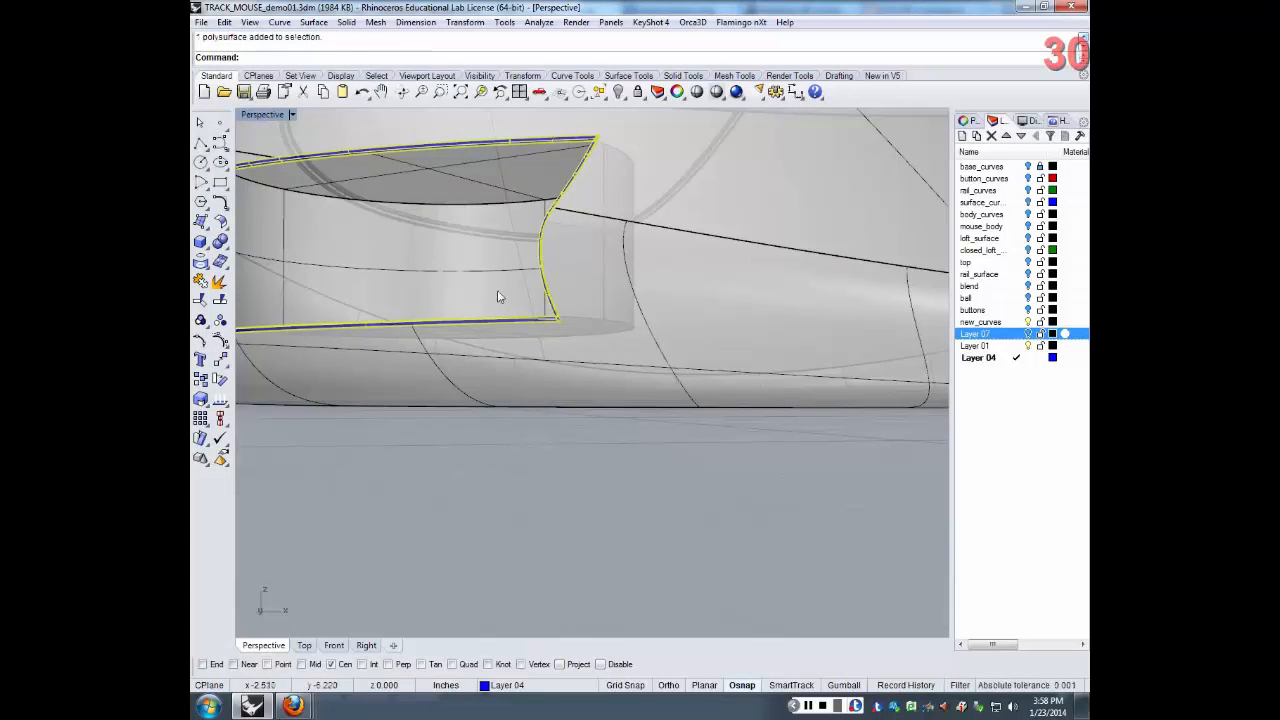
shift+click(449, 269)
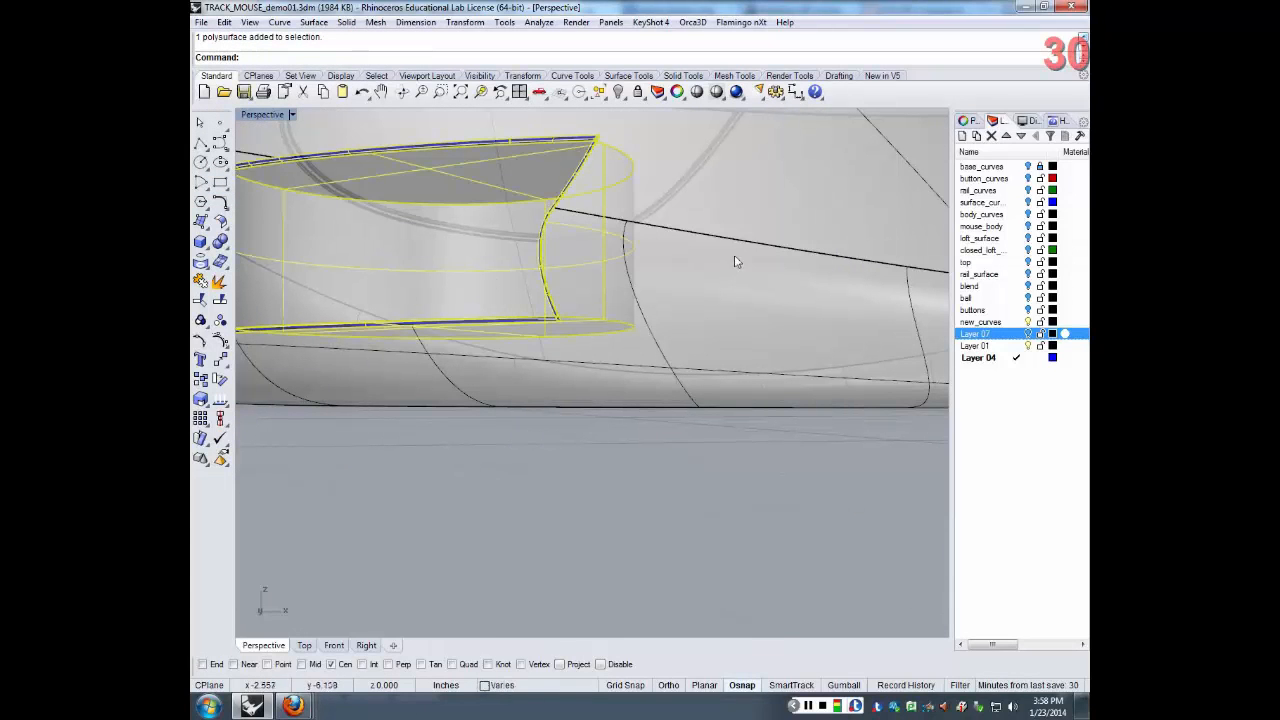
shift+click(742, 249)
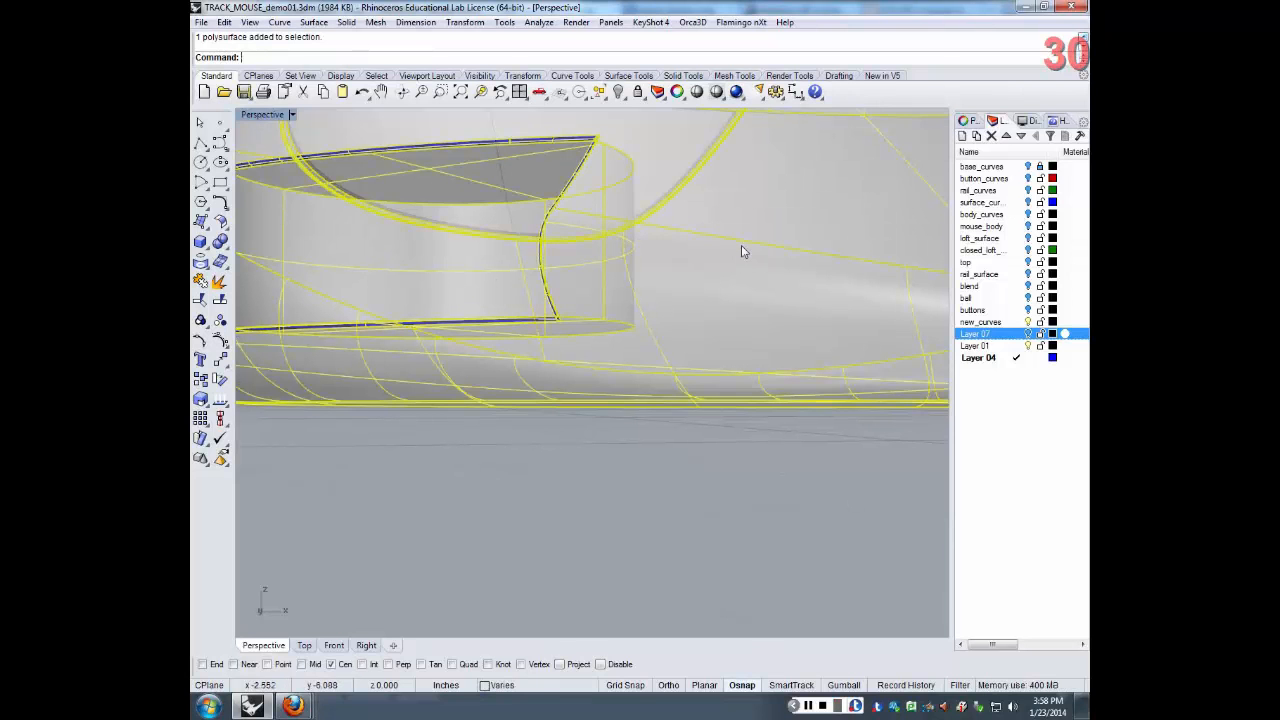
key(ctrl+j)
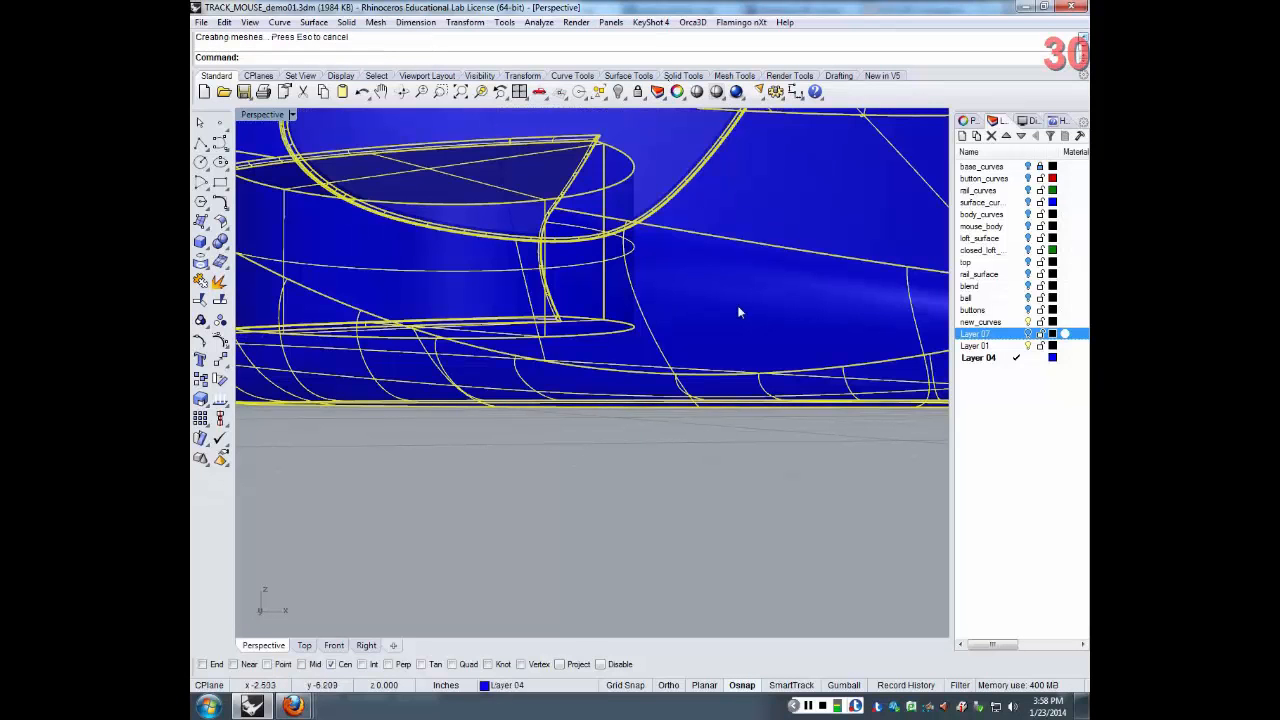
Move the joined mouse body to Layer 01
click(1010, 345)
right_click(1012, 350)
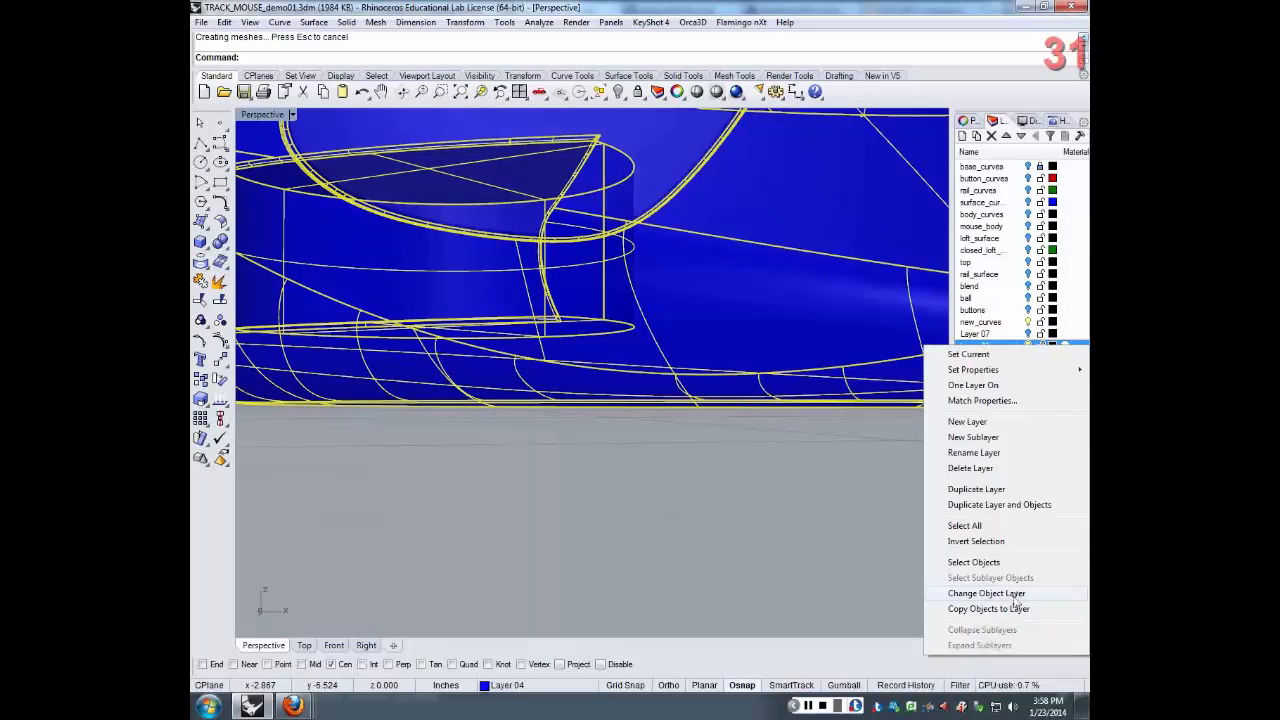
click(1018, 594)
Set the Perspective viewport to Rendered display and view the blended recess
right_drag(617, 485, 603, 474)
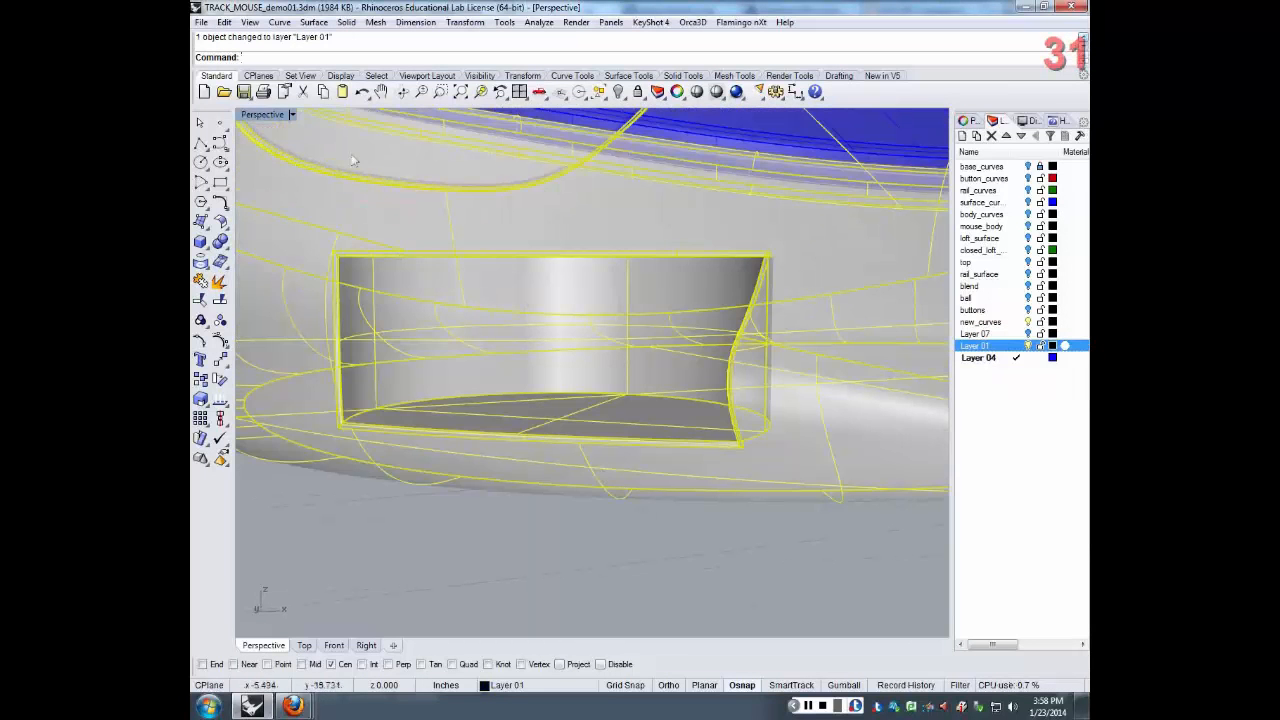
click(291, 115)
click(277, 182)
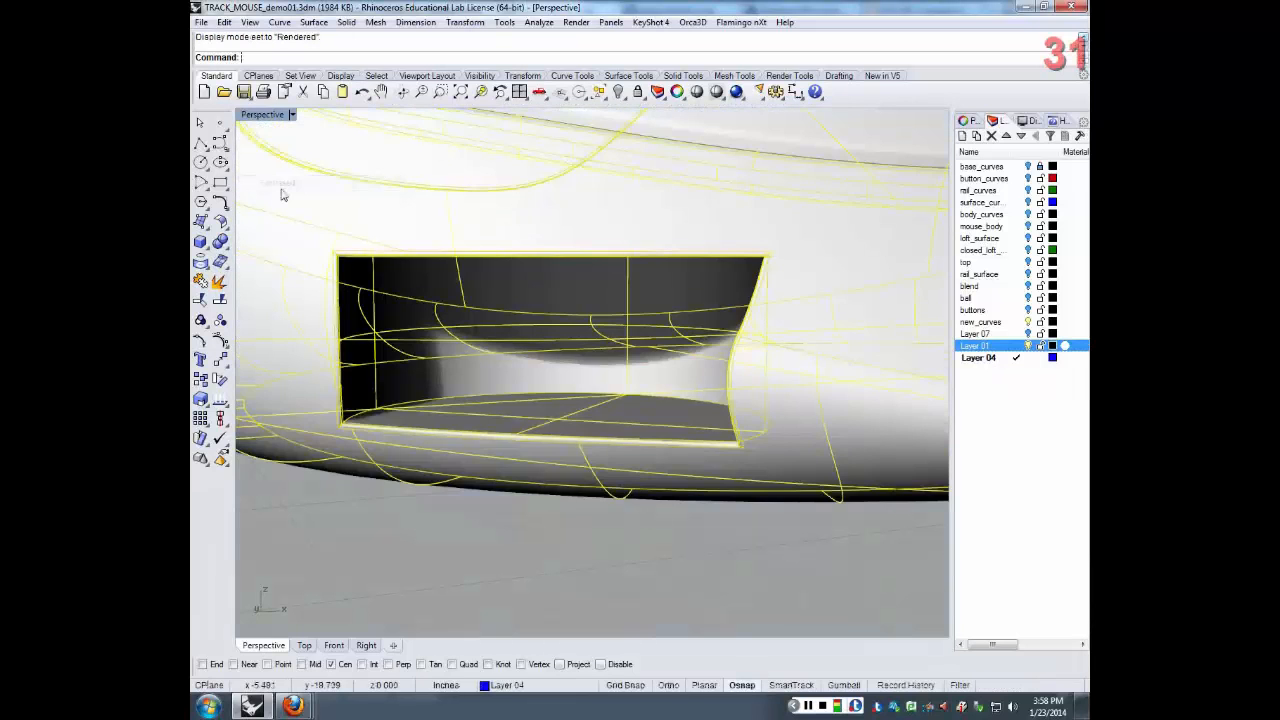
right_drag(280, 191, 418, 305)
Turn on Layer 07 to show the cylinder and hide the mouse body on Layer 01
click(1028, 334)
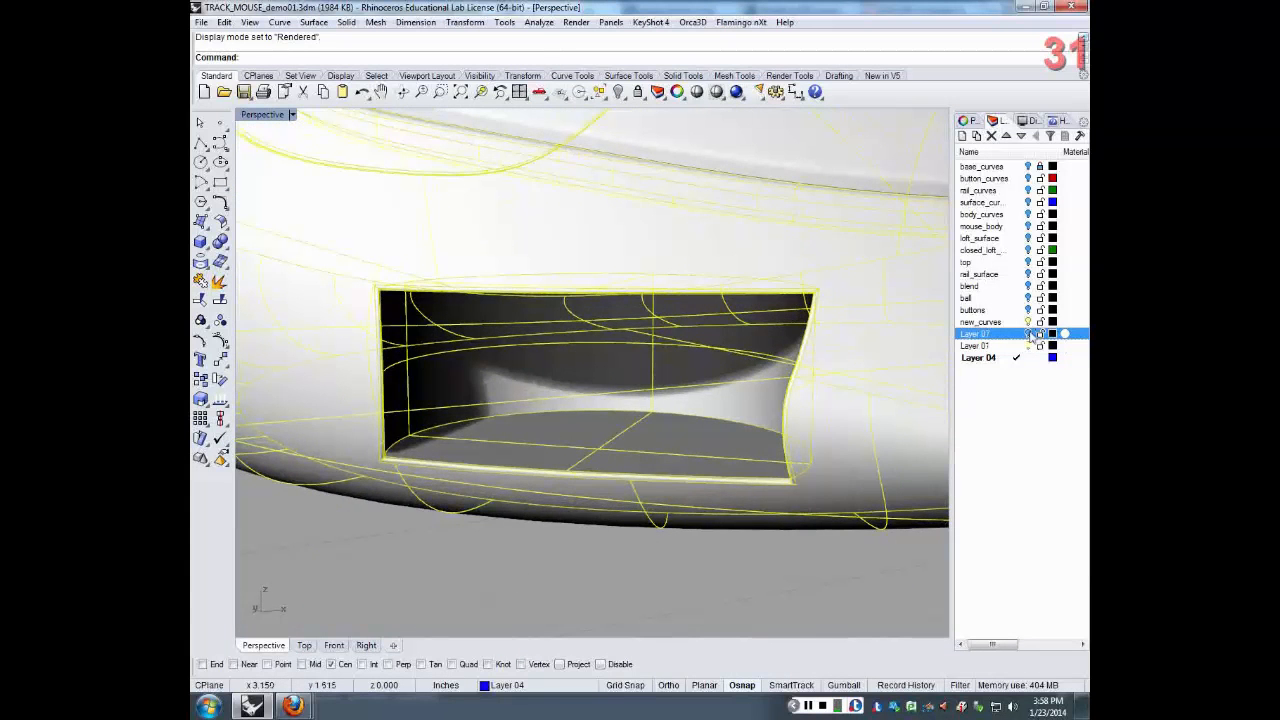
mouse_move(723, 392)
right_down()
mouse_move(689, 391)
mouse_move(700, 349)
mouse_move(711, 385)
right_up()
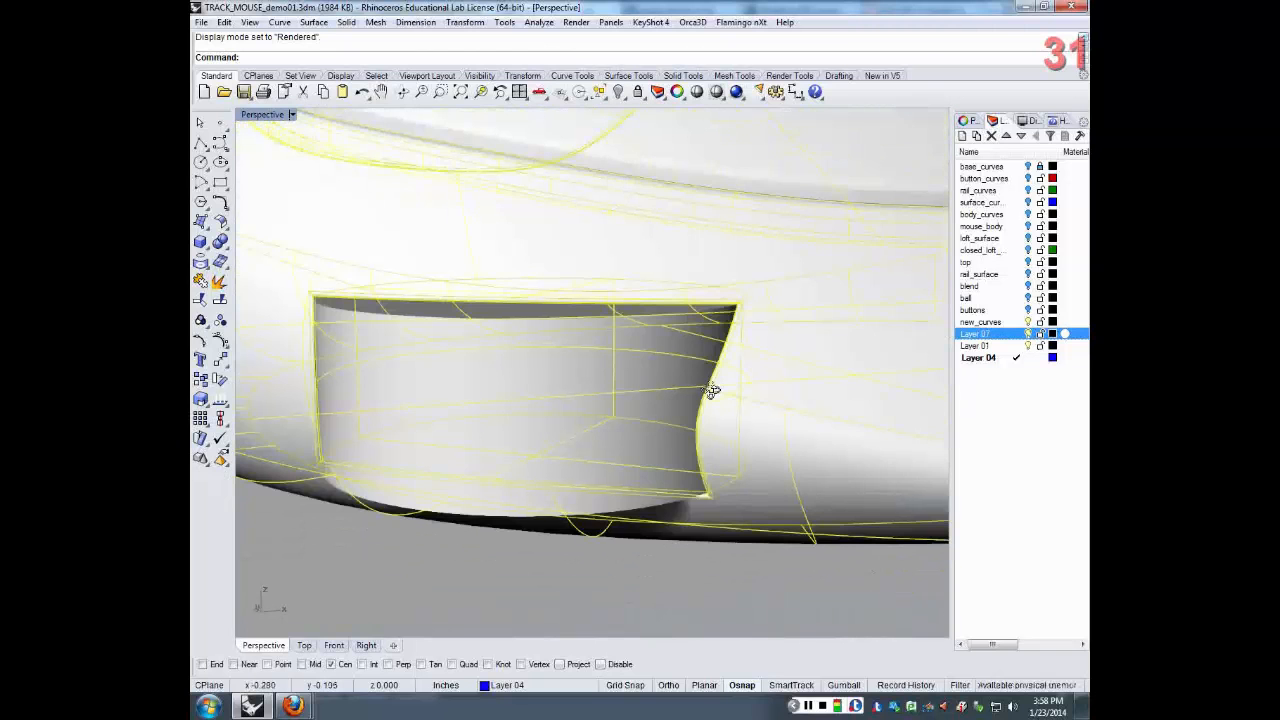
click(1028, 346)
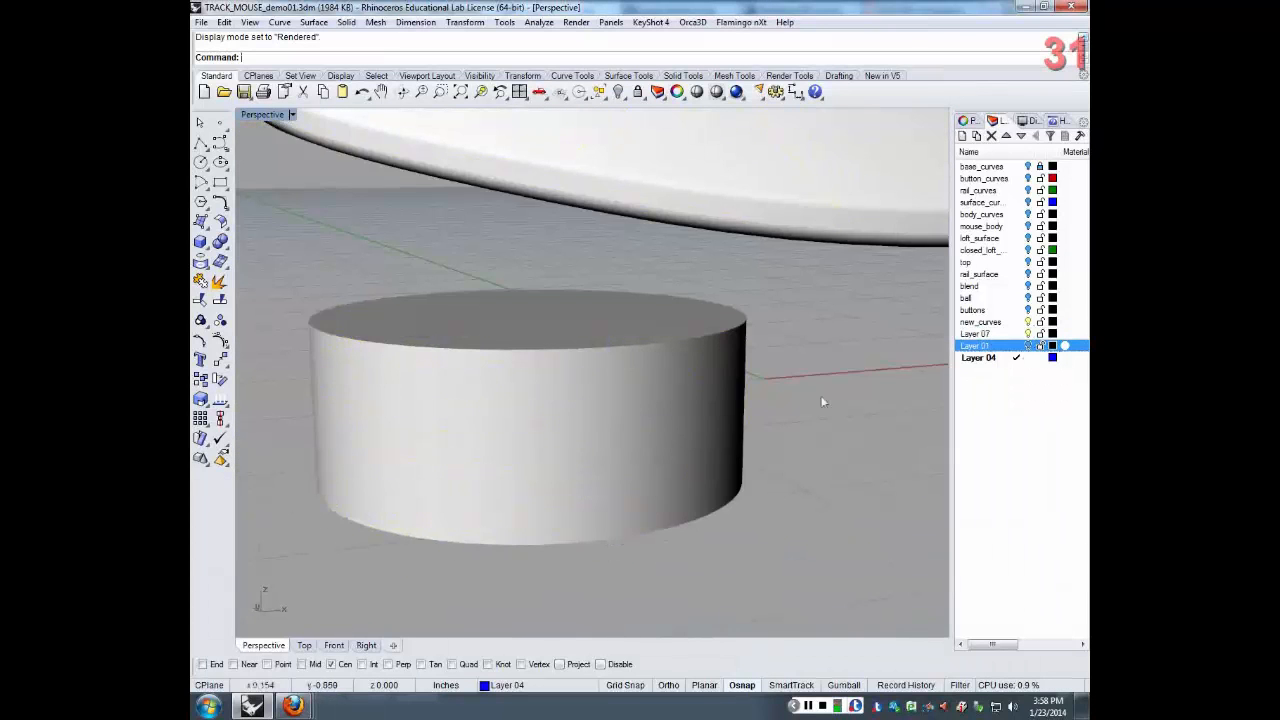
Start FilletEdge and select the cylinder's upper and lower circular edges for filleting
right_drag(665, 365, 688, 402)
scroll(705, 418, down, 5)
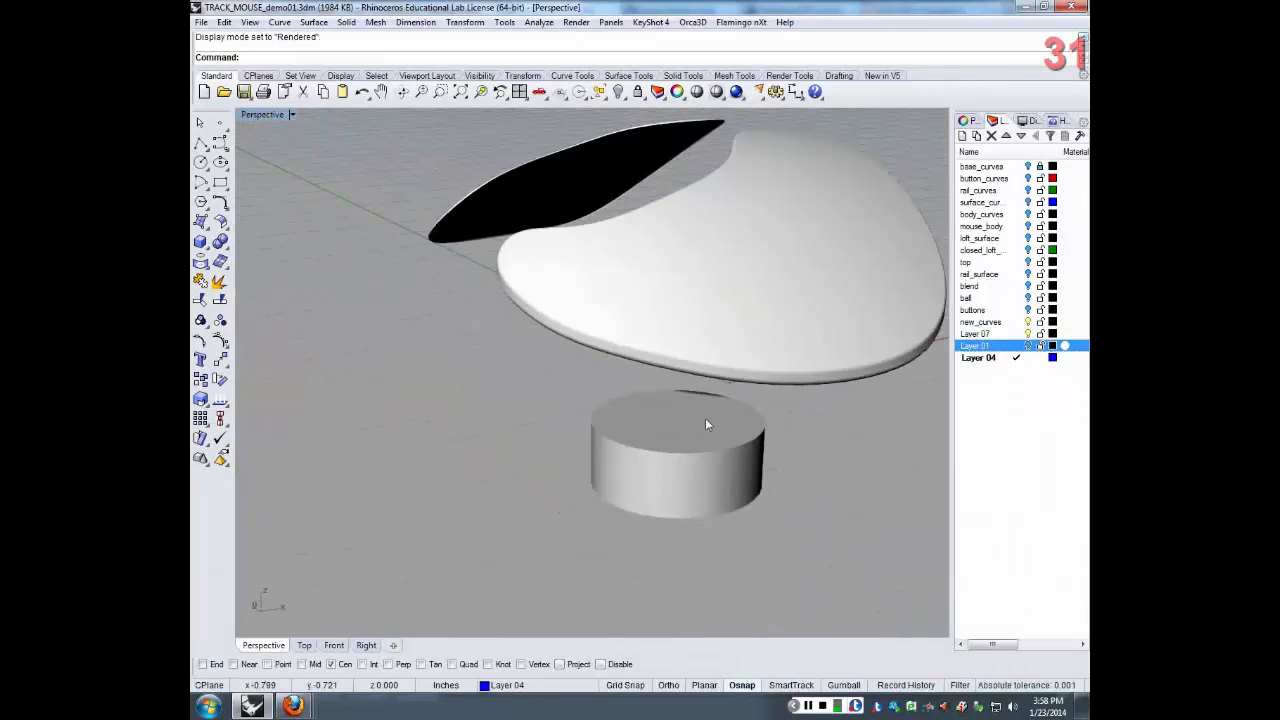
scroll(703, 415, up, 3)
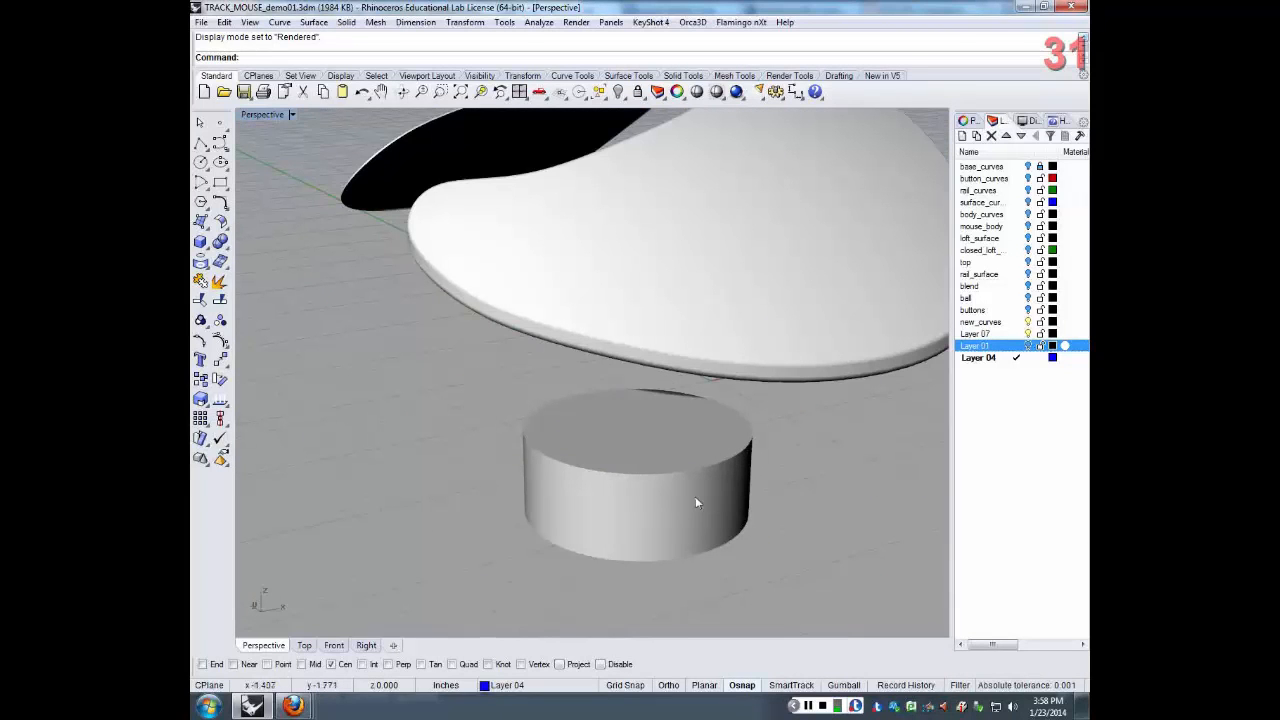
click(671, 507)
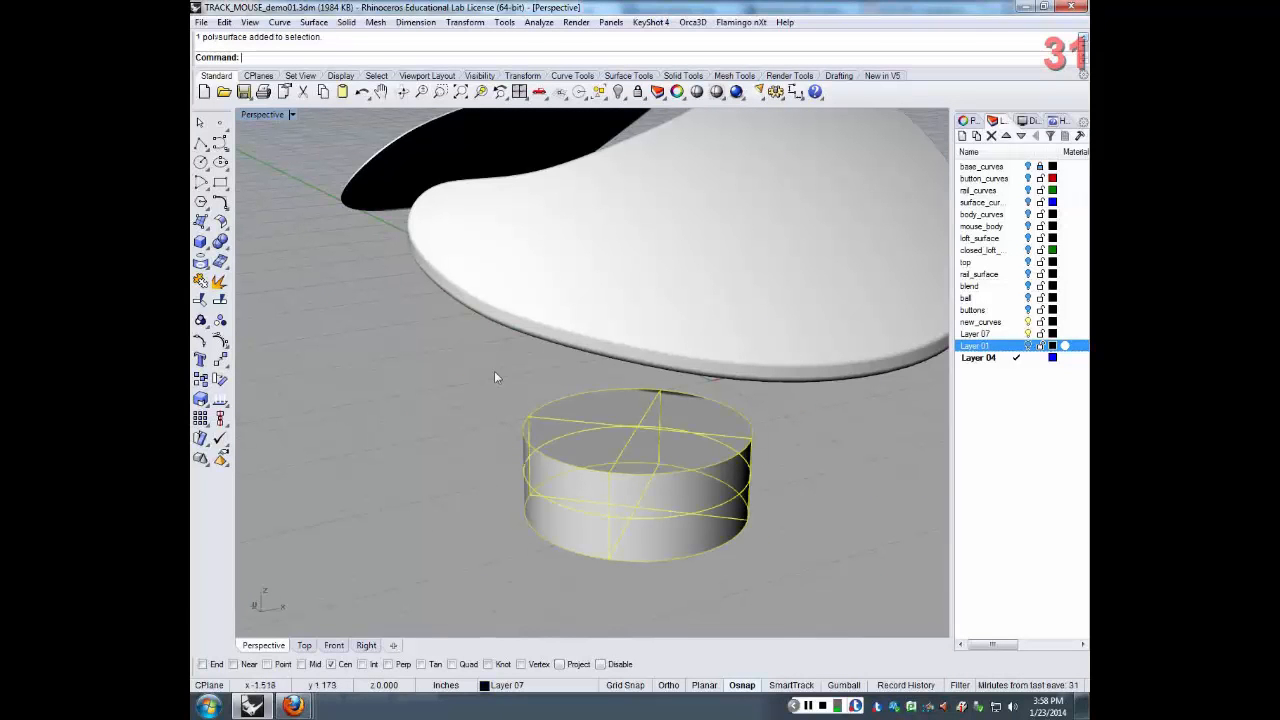
text(filletedge)
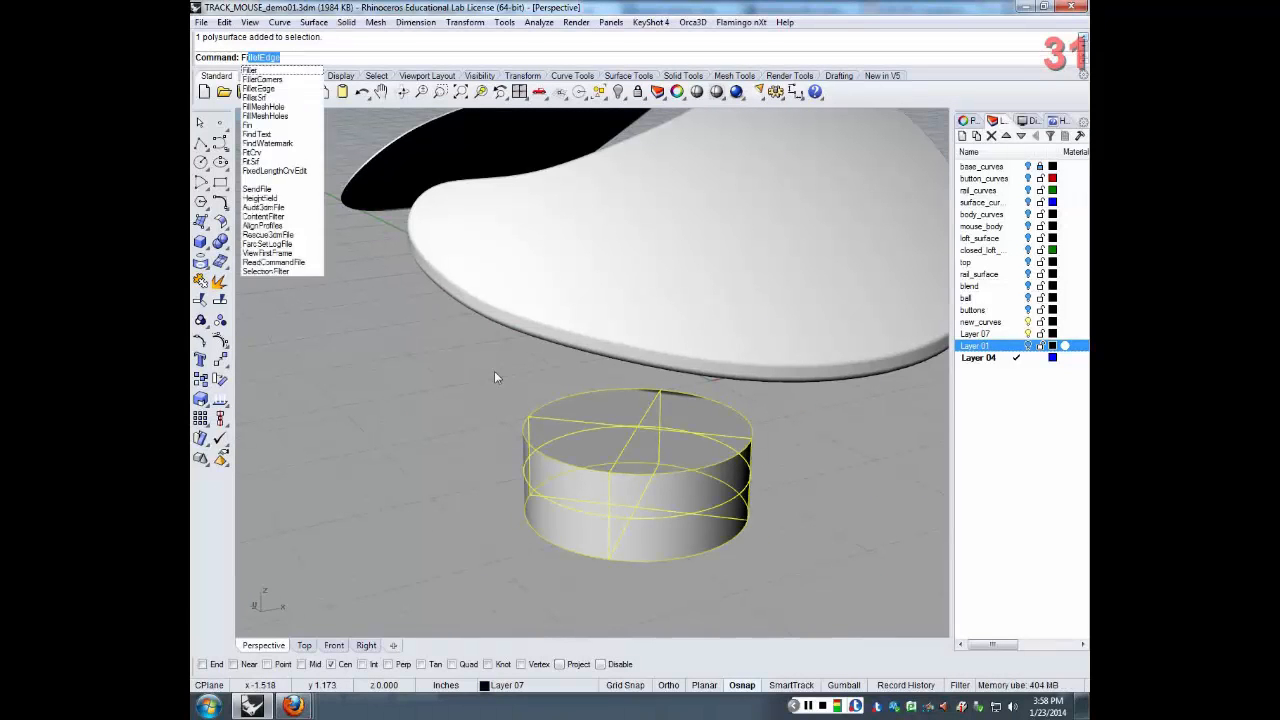
key(Return)
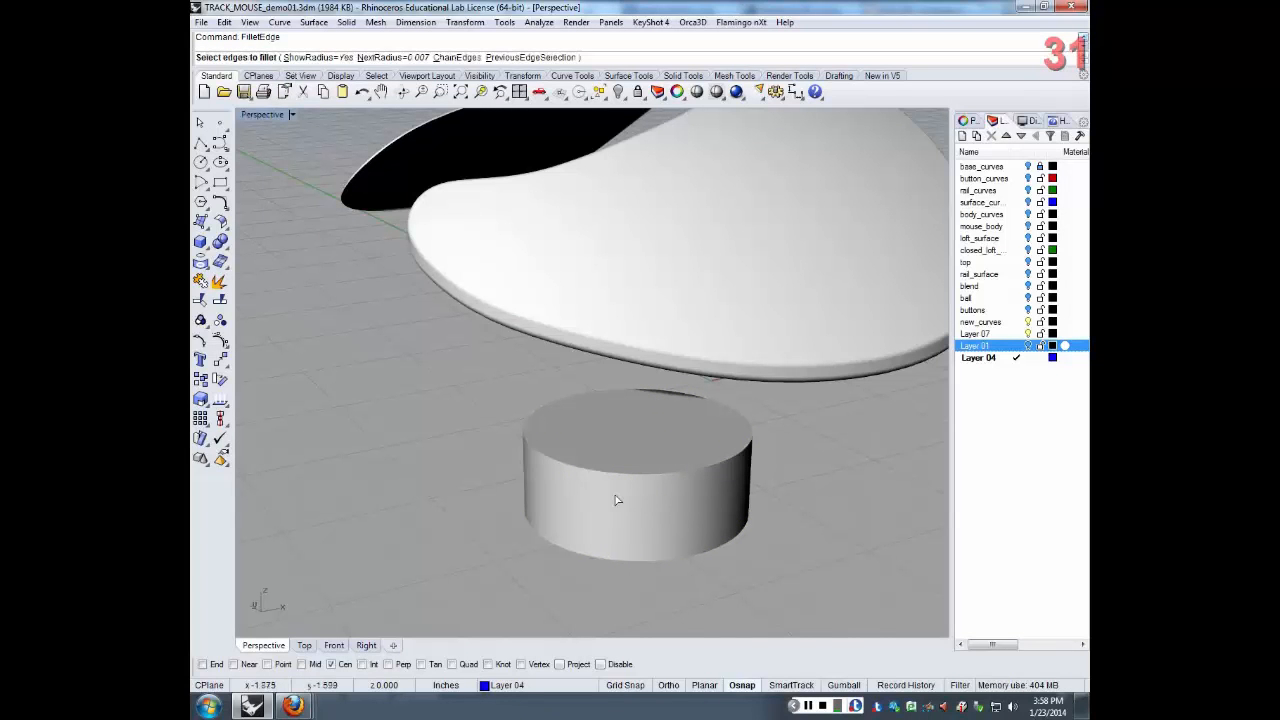
click(632, 474)
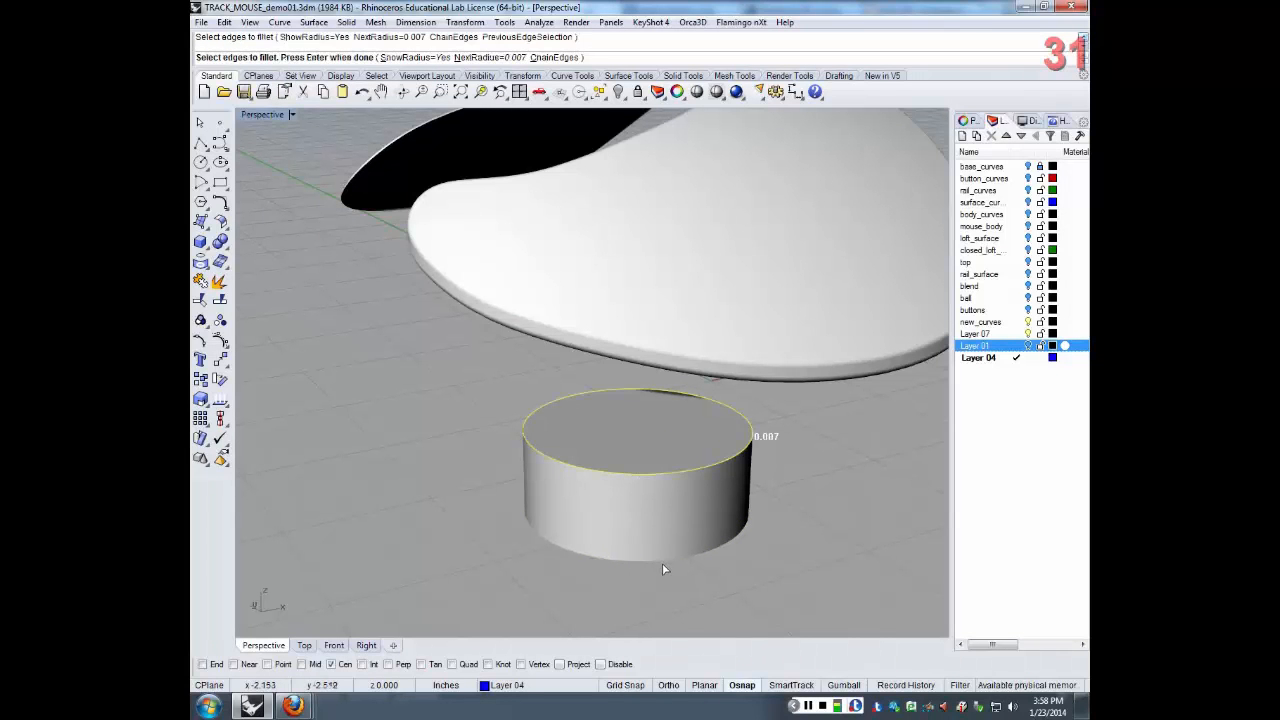
click(662, 561)
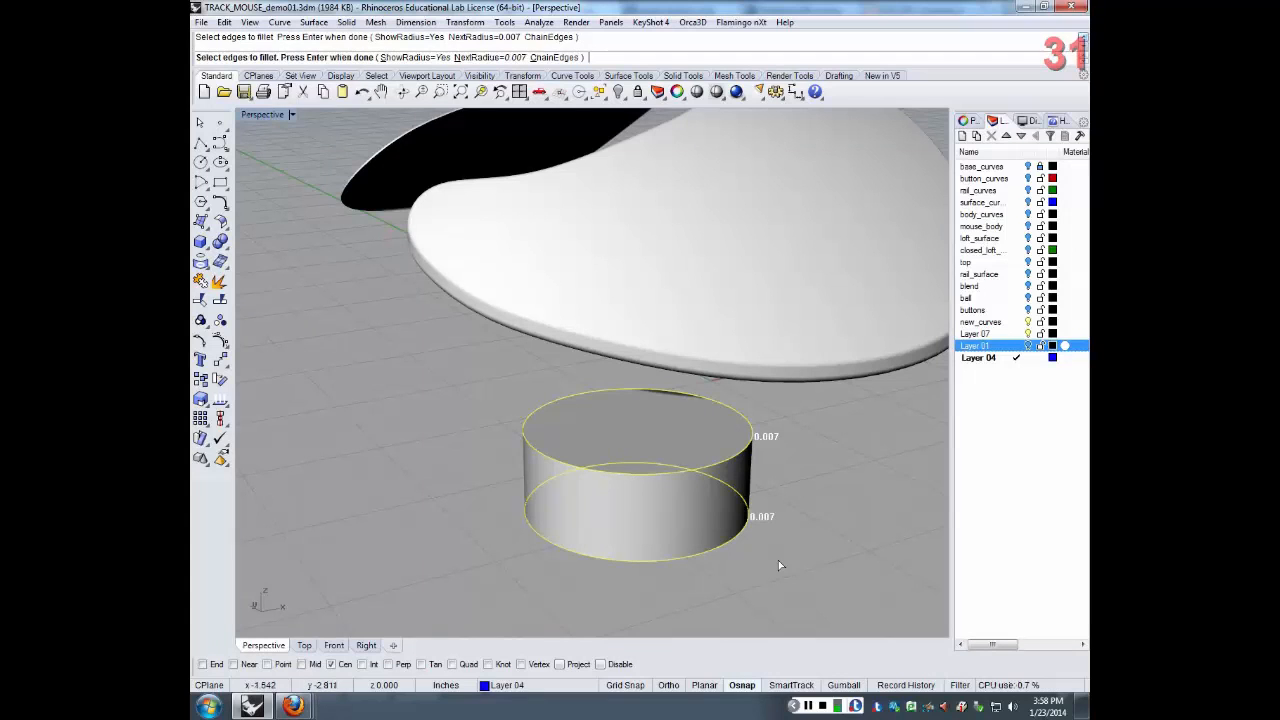
key(Return)
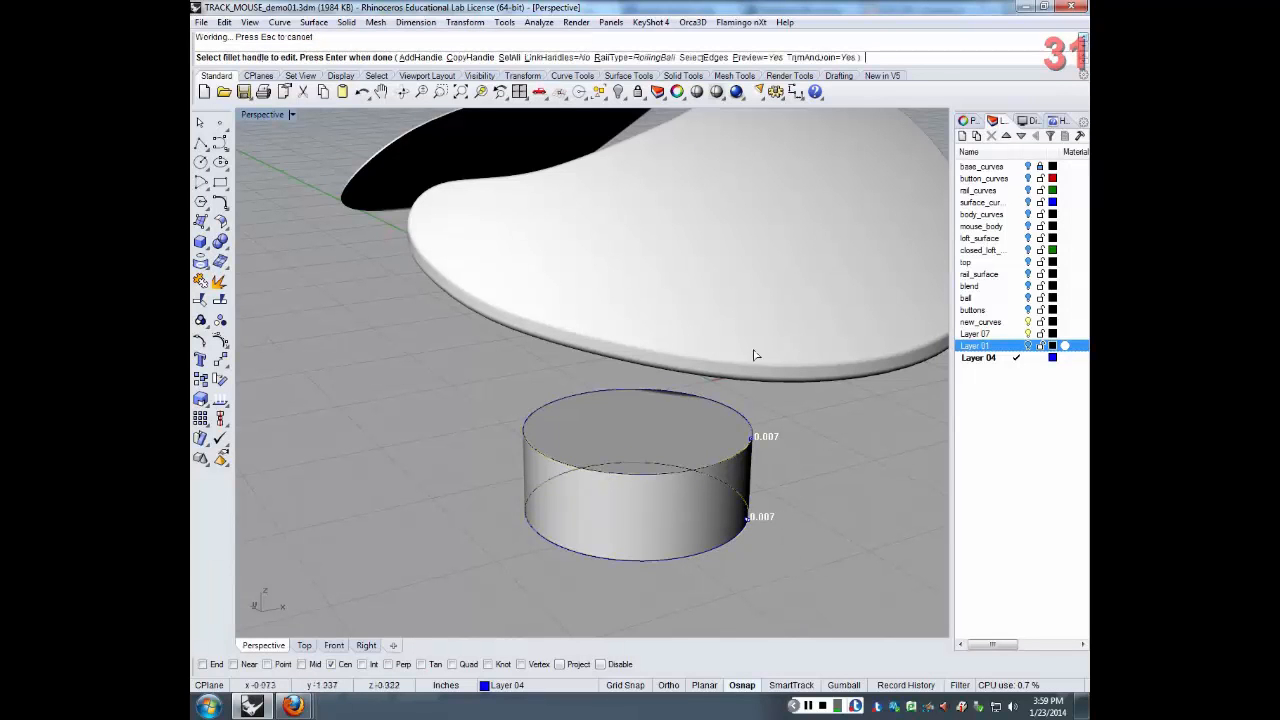
Set the radius of all fillet handles to 0.1 and apply the fillet to the cylinder
click(512, 58)
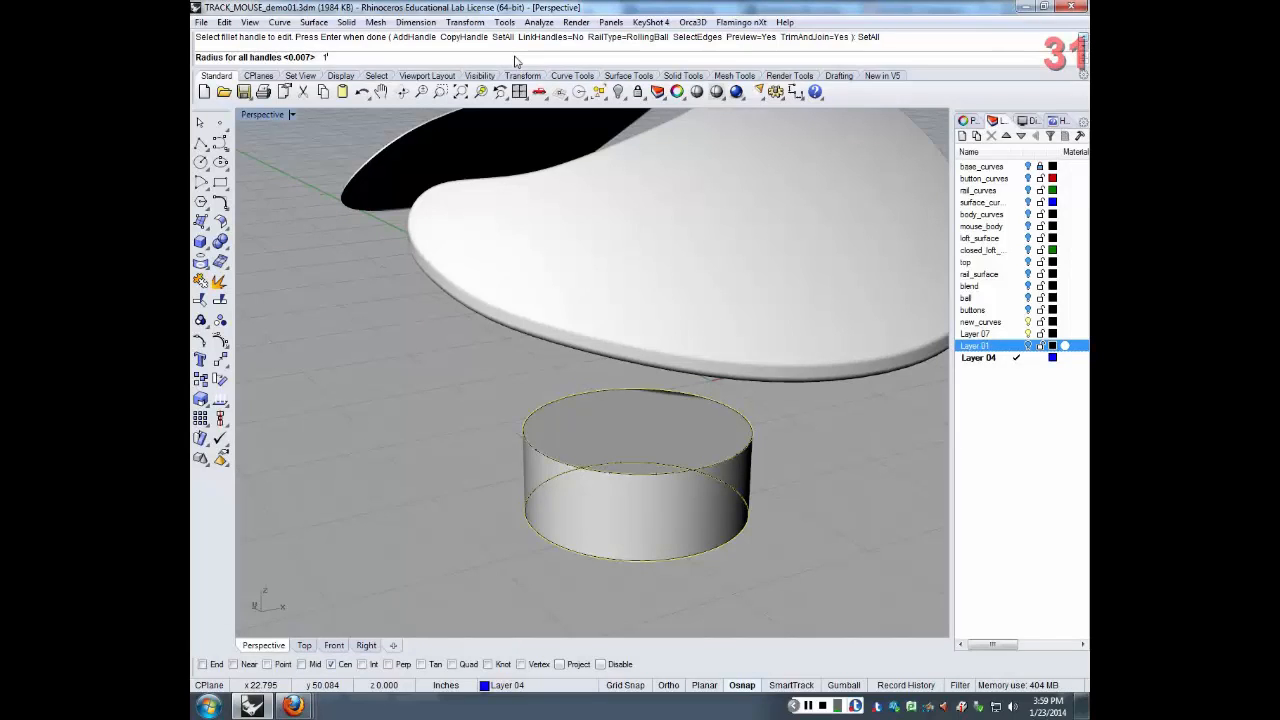
key(Return)
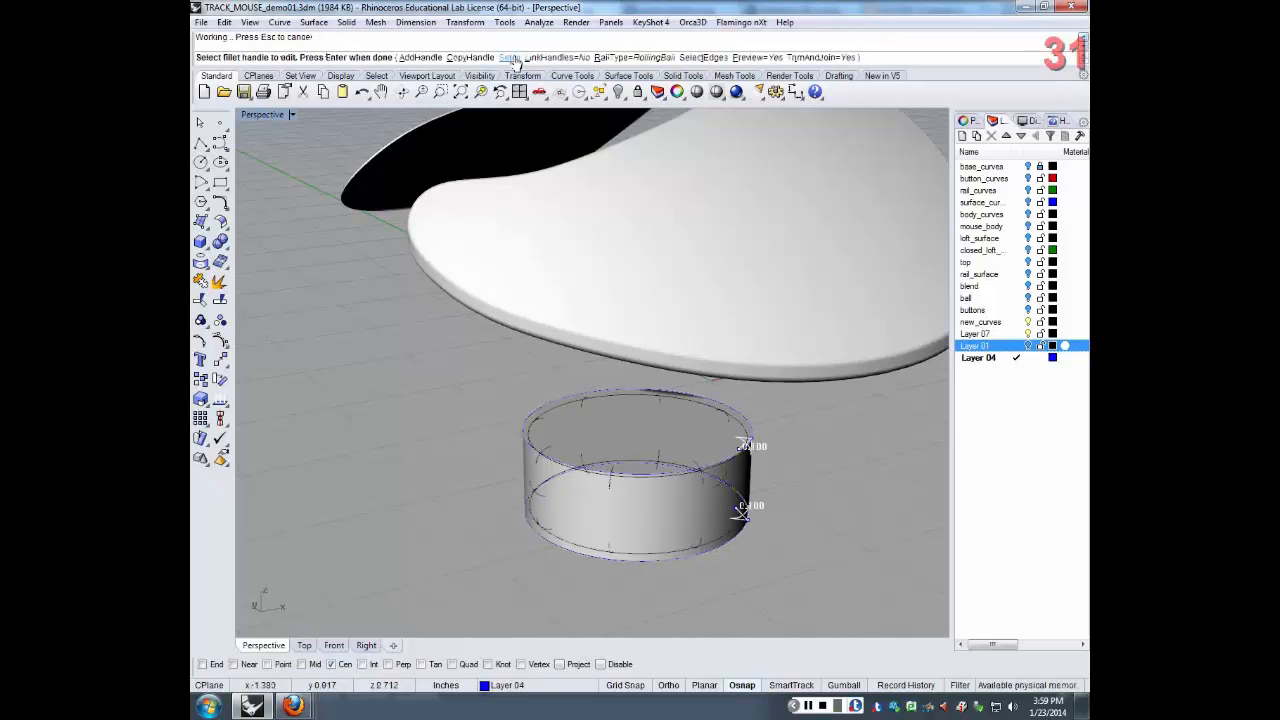
scroll(747, 452, up, 5)
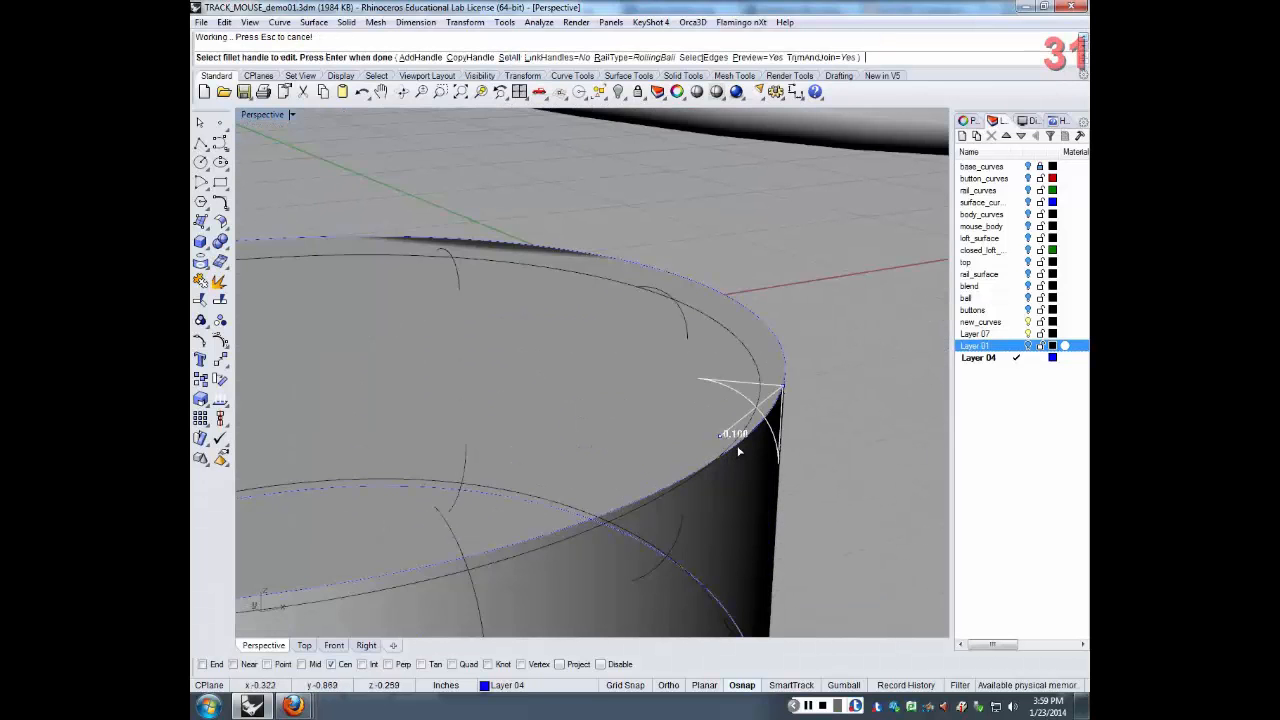
scroll(739, 451, down, 4)
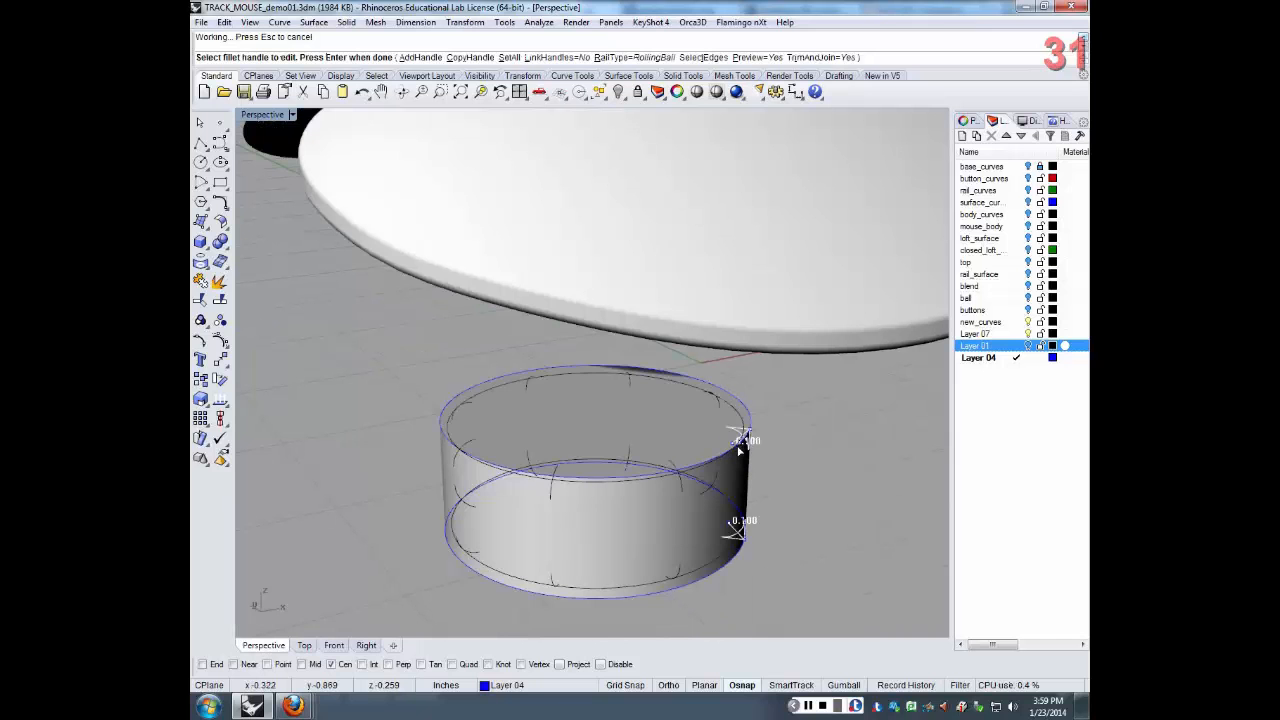
key(Return)
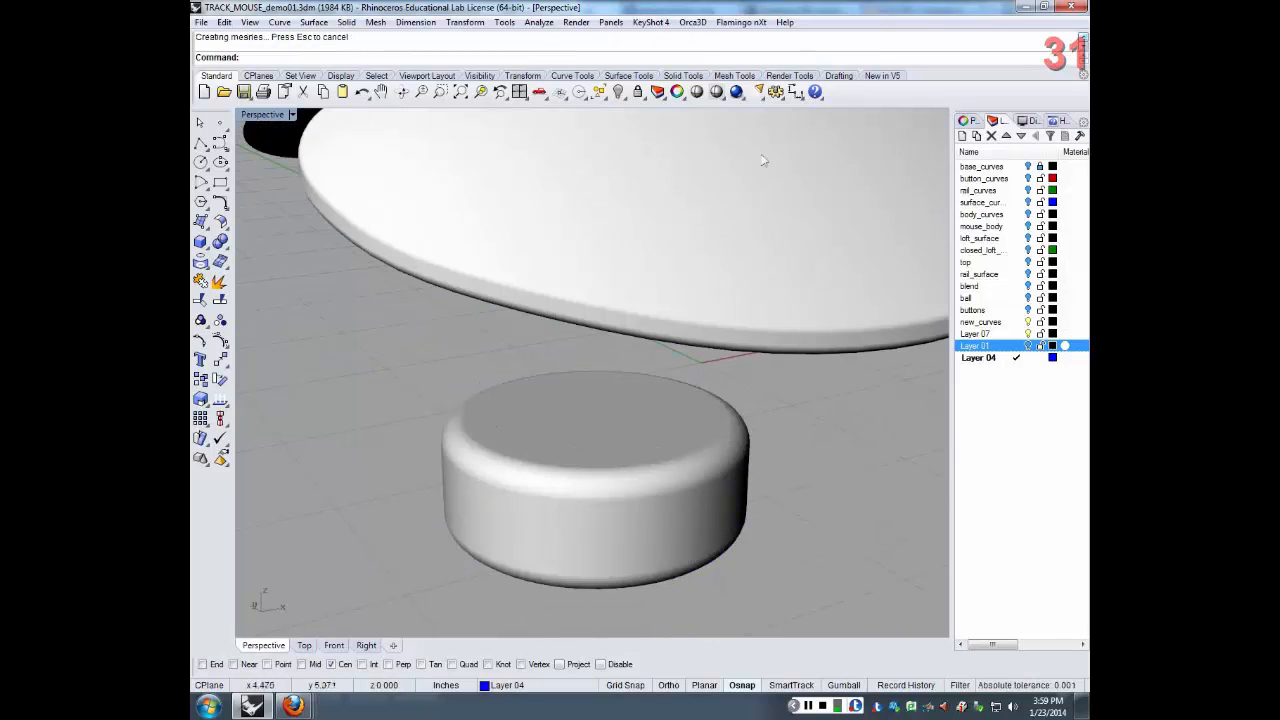
Show Layer 07 and Layer 01 together and inspect the filleted cylinder inside the body recess
click(1028, 345)
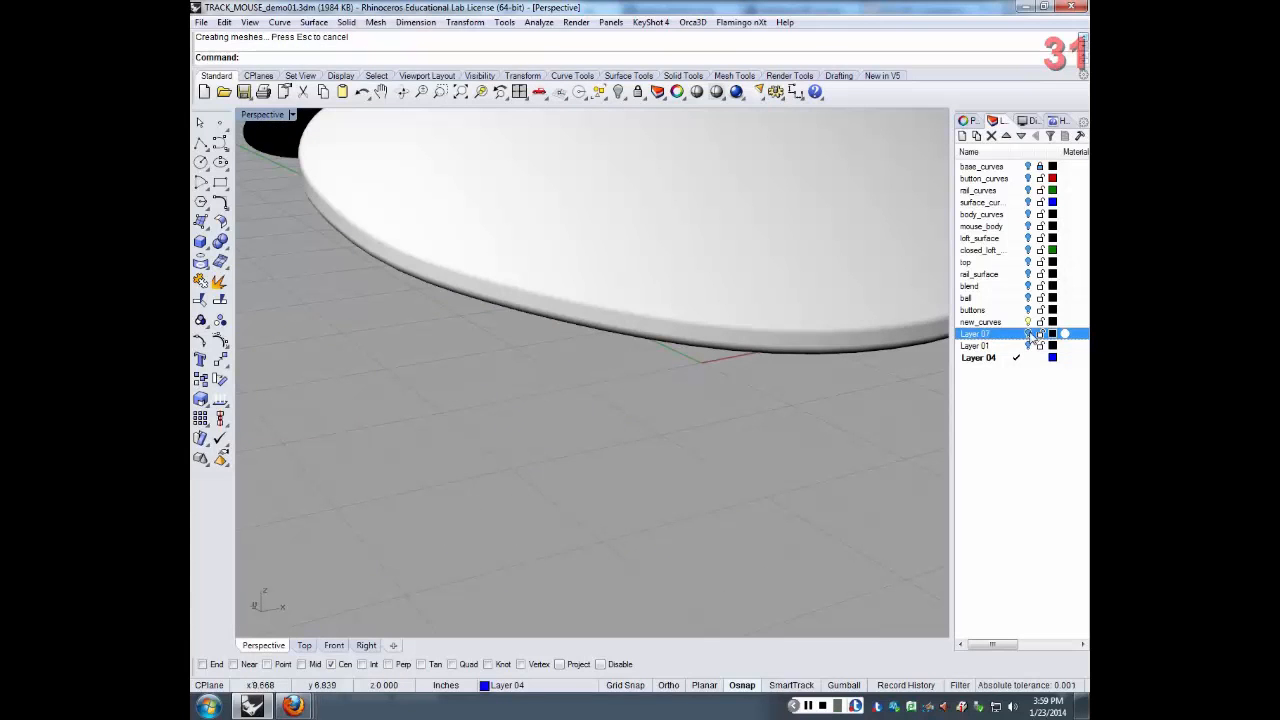
click(1028, 345)
click(1028, 345)
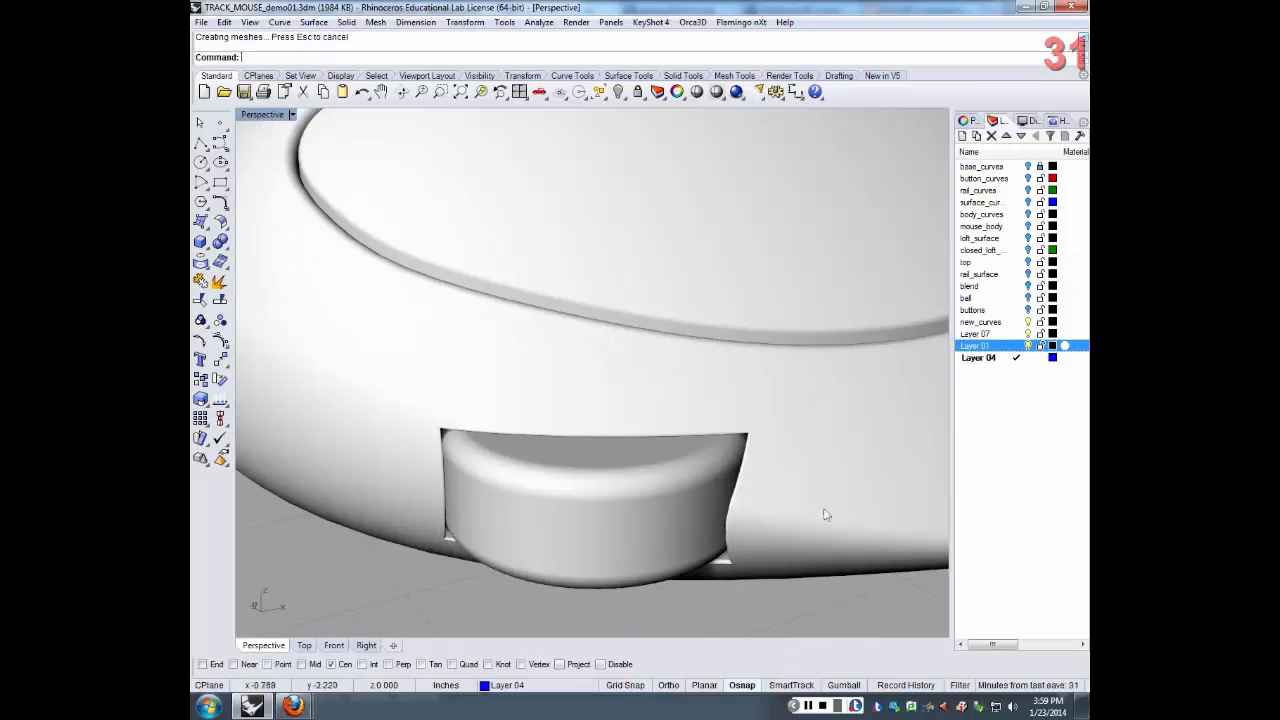
right_drag(823, 514, 808, 543)
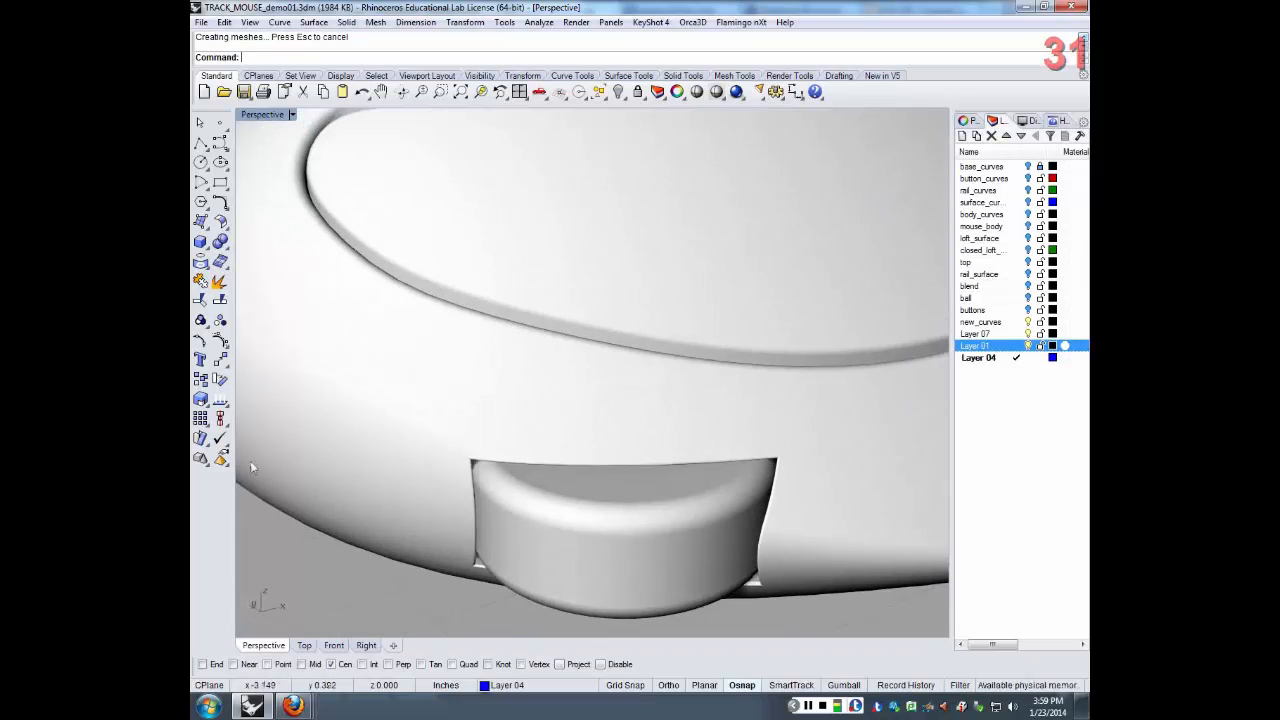
Hide the mouse body on Layer 01 in the Top view, keeping the filleted cylinder on Layer 07 shown
click(304, 645)
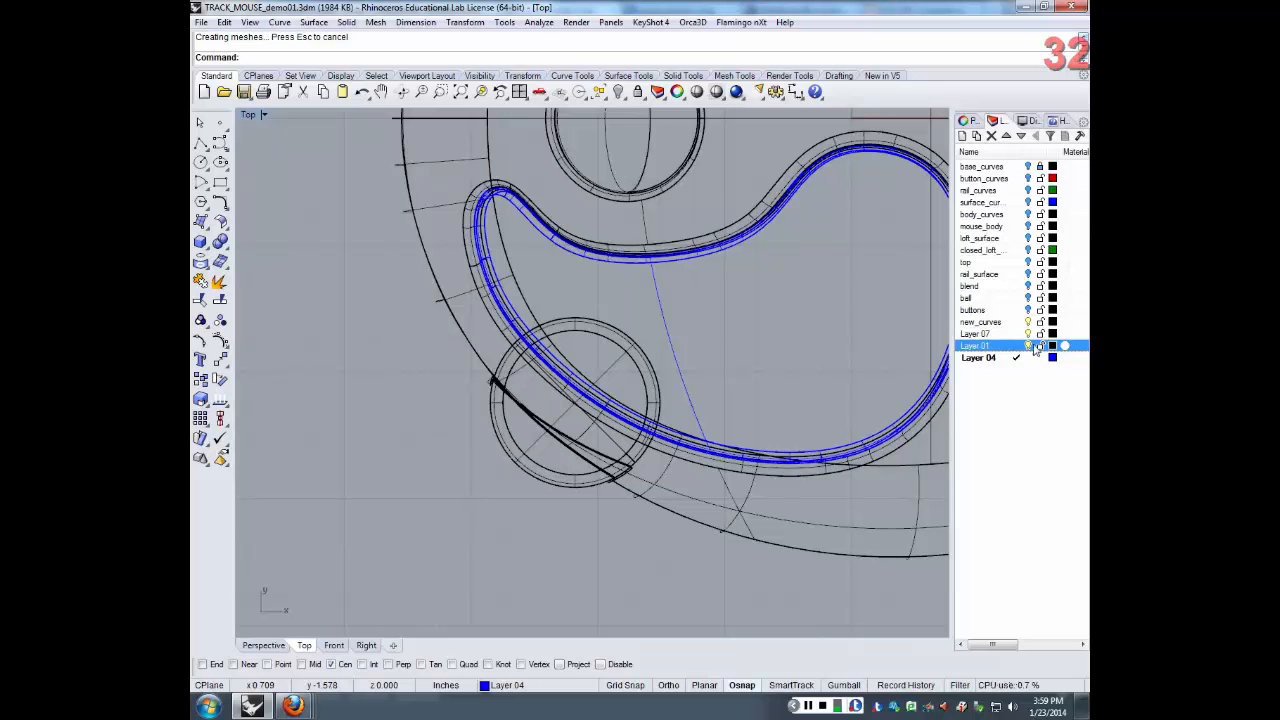
click(1029, 334)
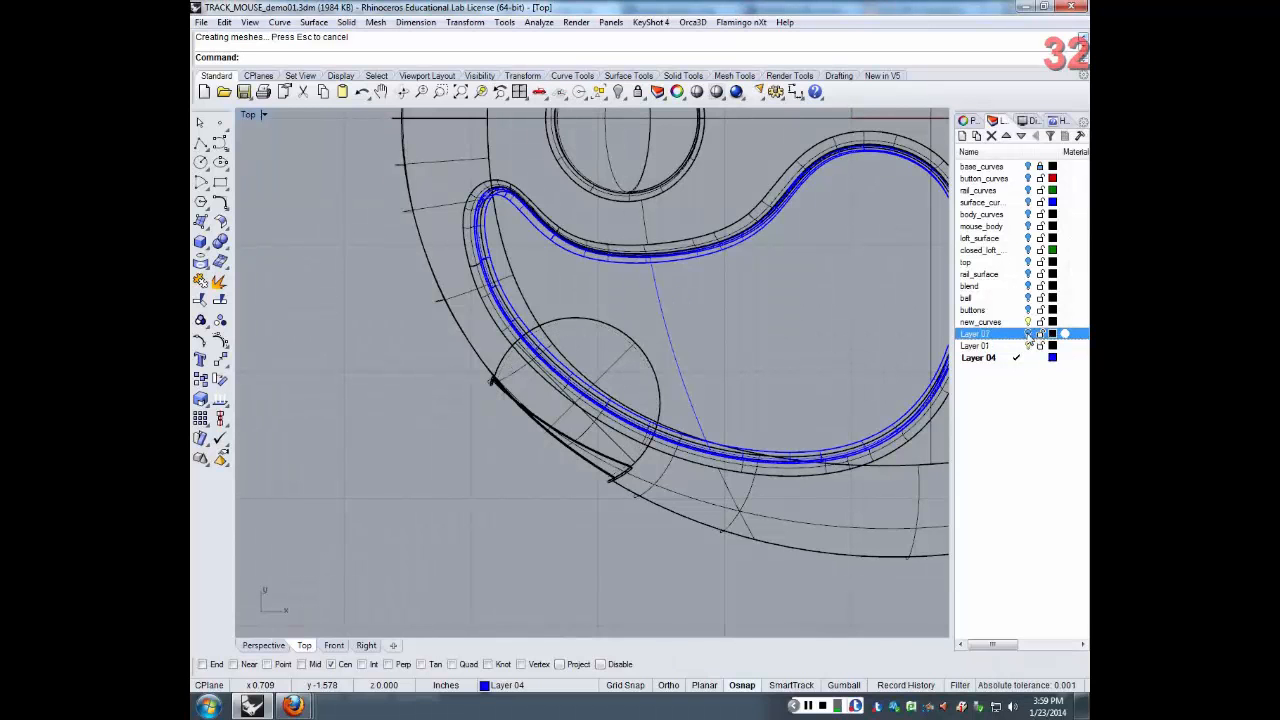
click(1029, 335)
click(1029, 346)
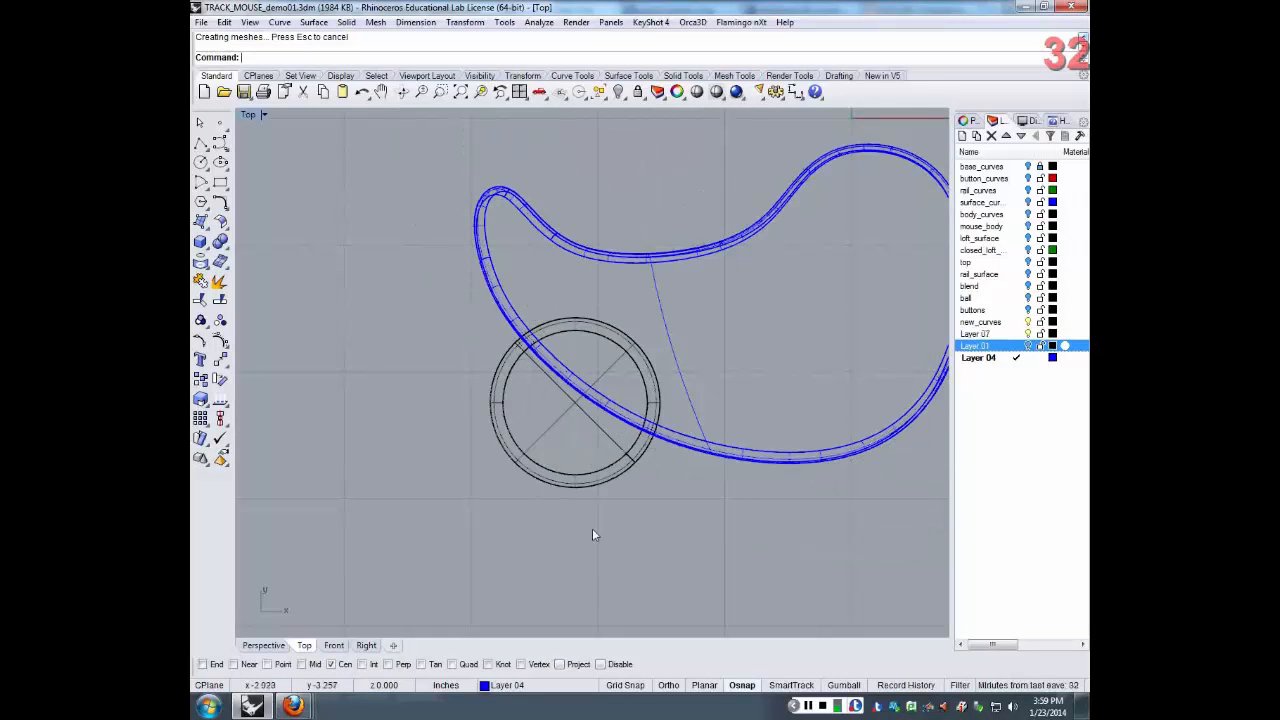
scroll(583, 440, up, 6)
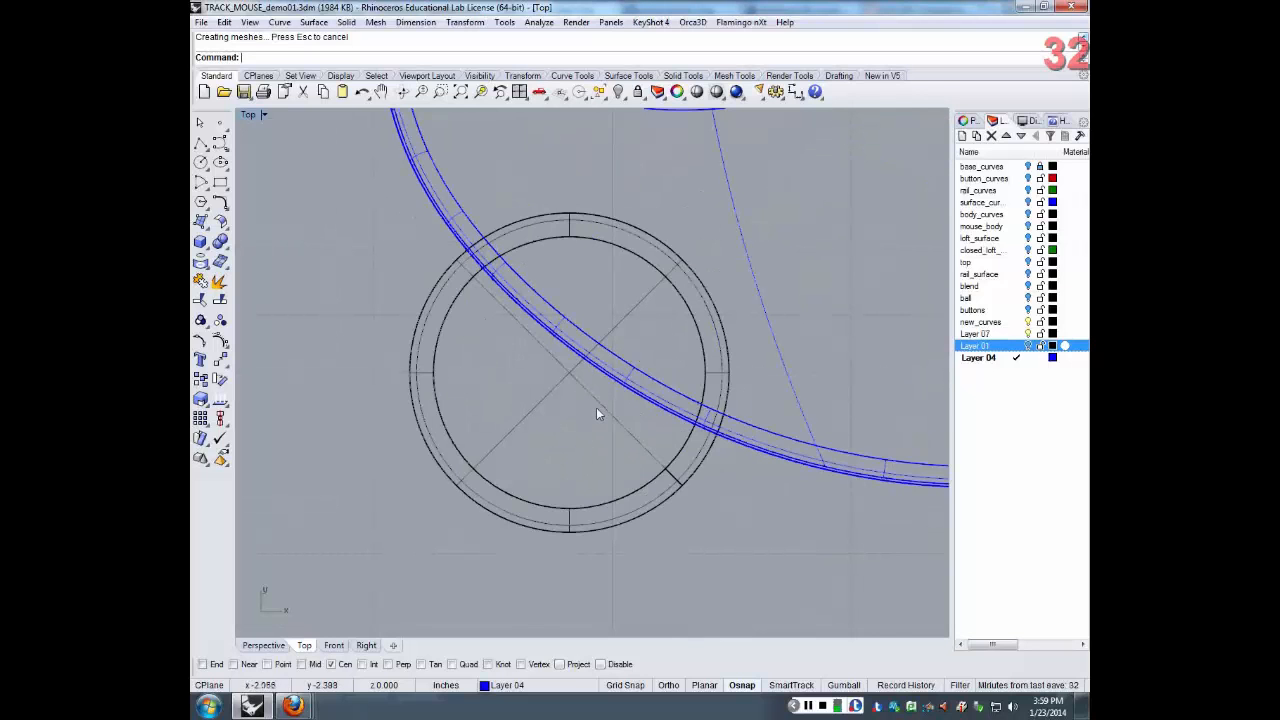
Place a single point object at the centre of the filleted cylinder, snapping to its circular edge's centre
click(596, 407)
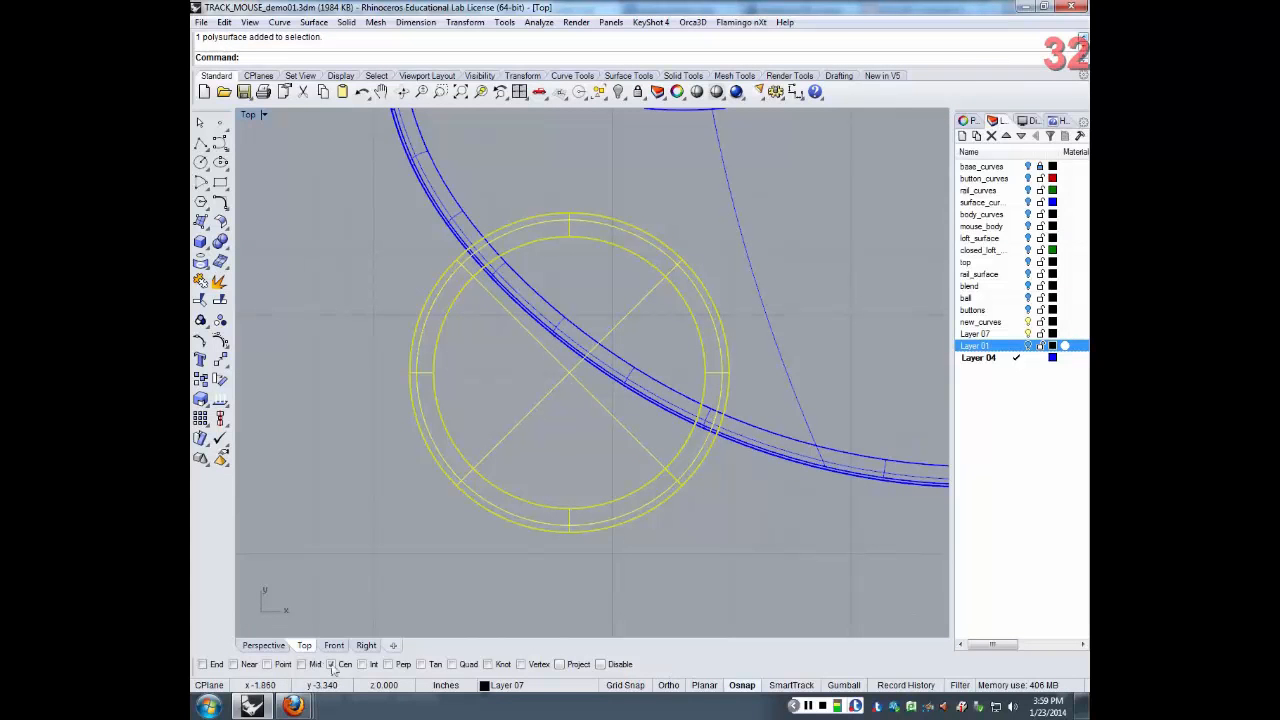
click(220, 122)
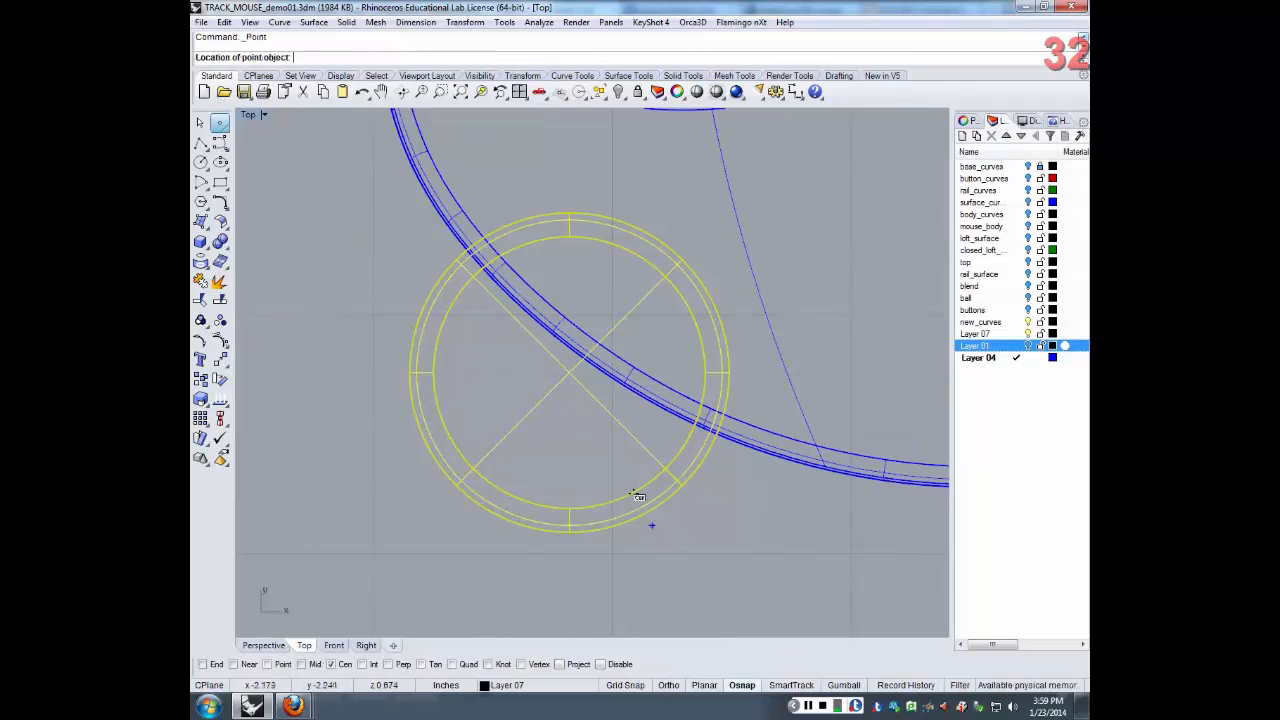
click(634, 487)
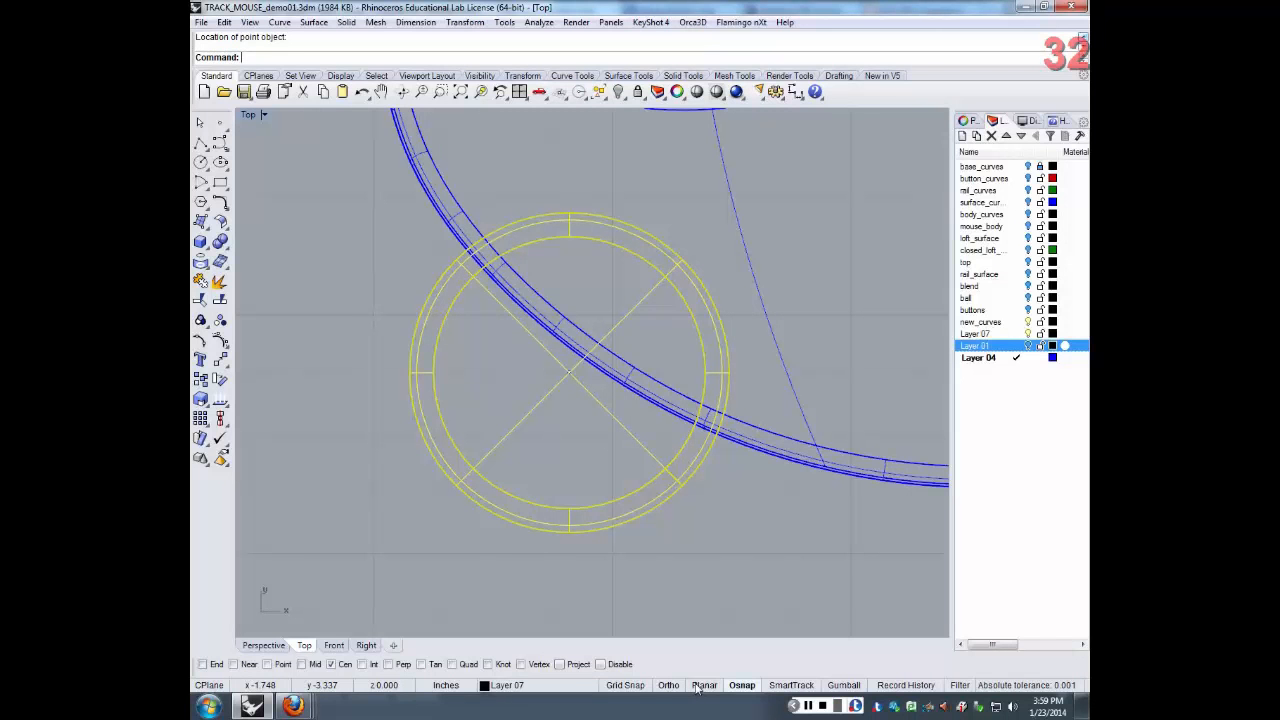
Create a small vertical solid cylinder, about 0.076 in radius, on the filleted cylinder's rim, extending both ways beyond its full height
click(201, 243)
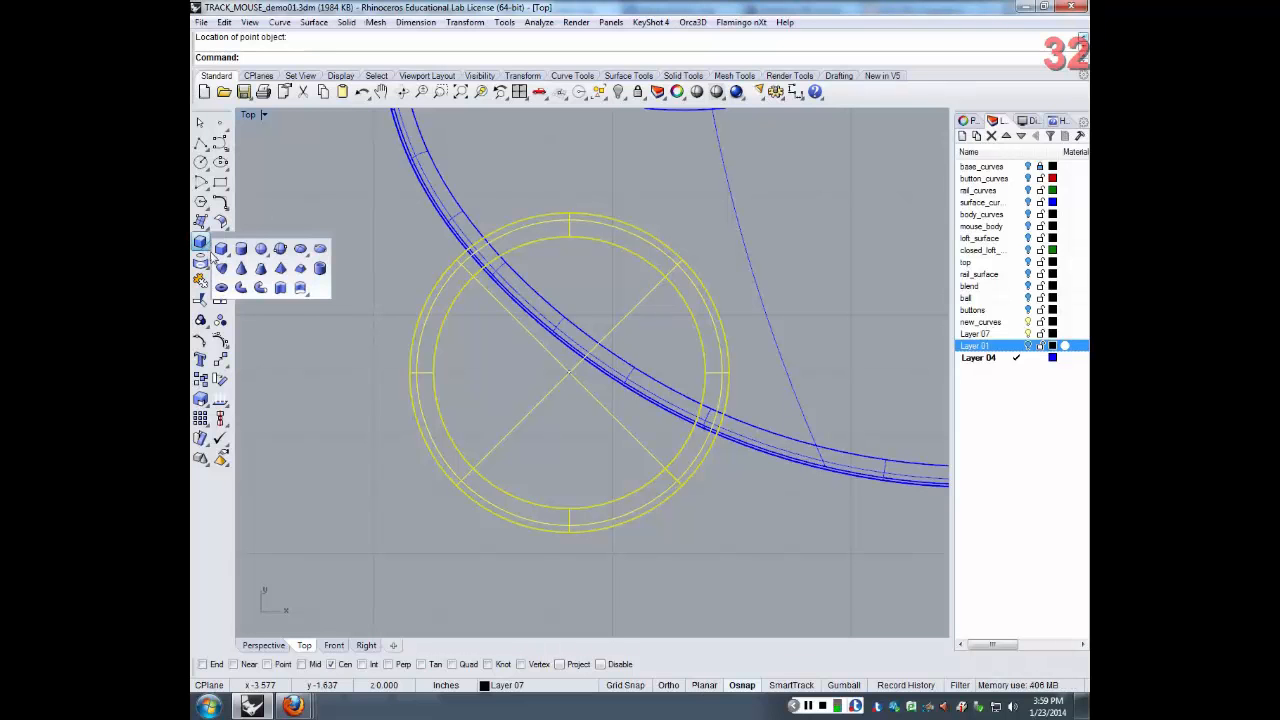
click(242, 248)
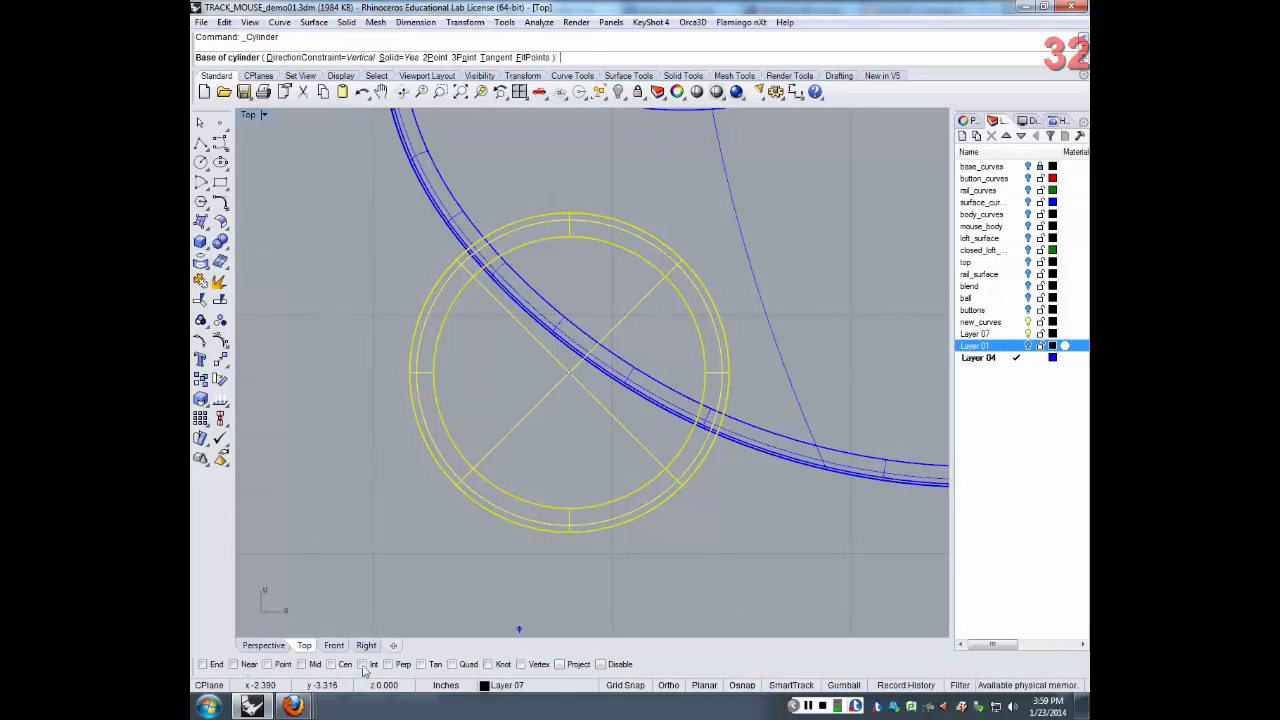
click(569, 525)
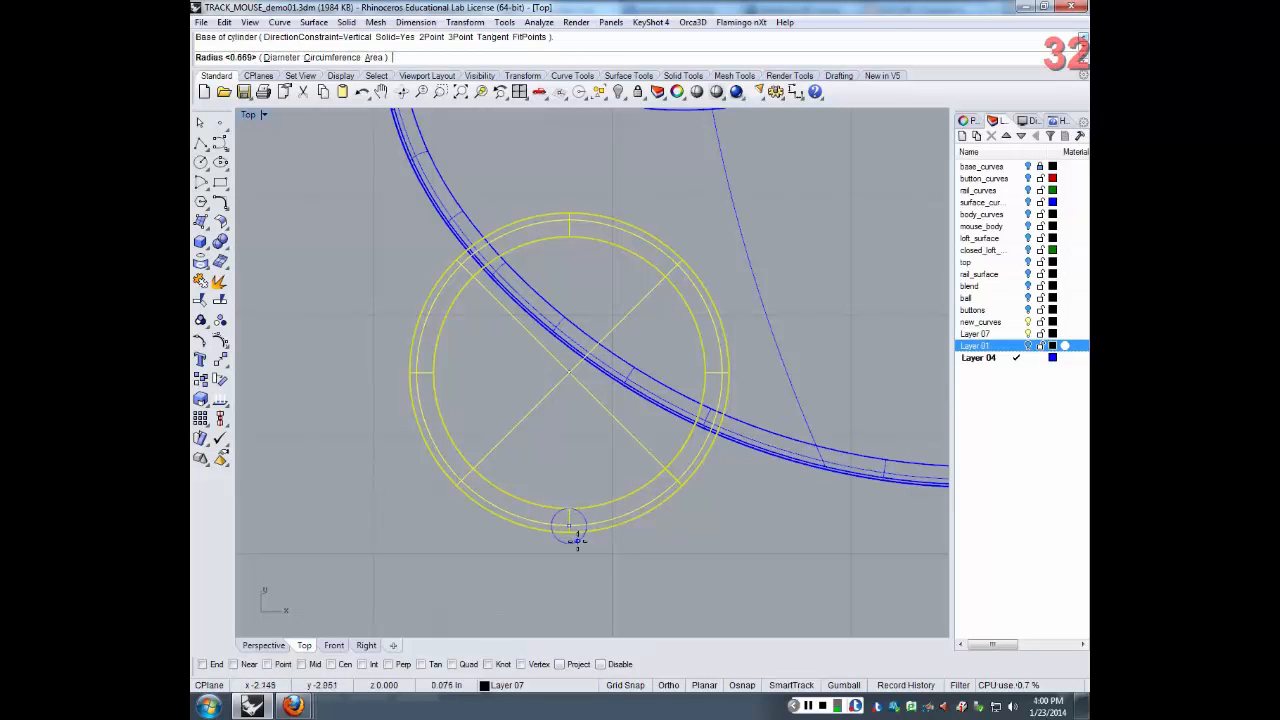
click(577, 540)
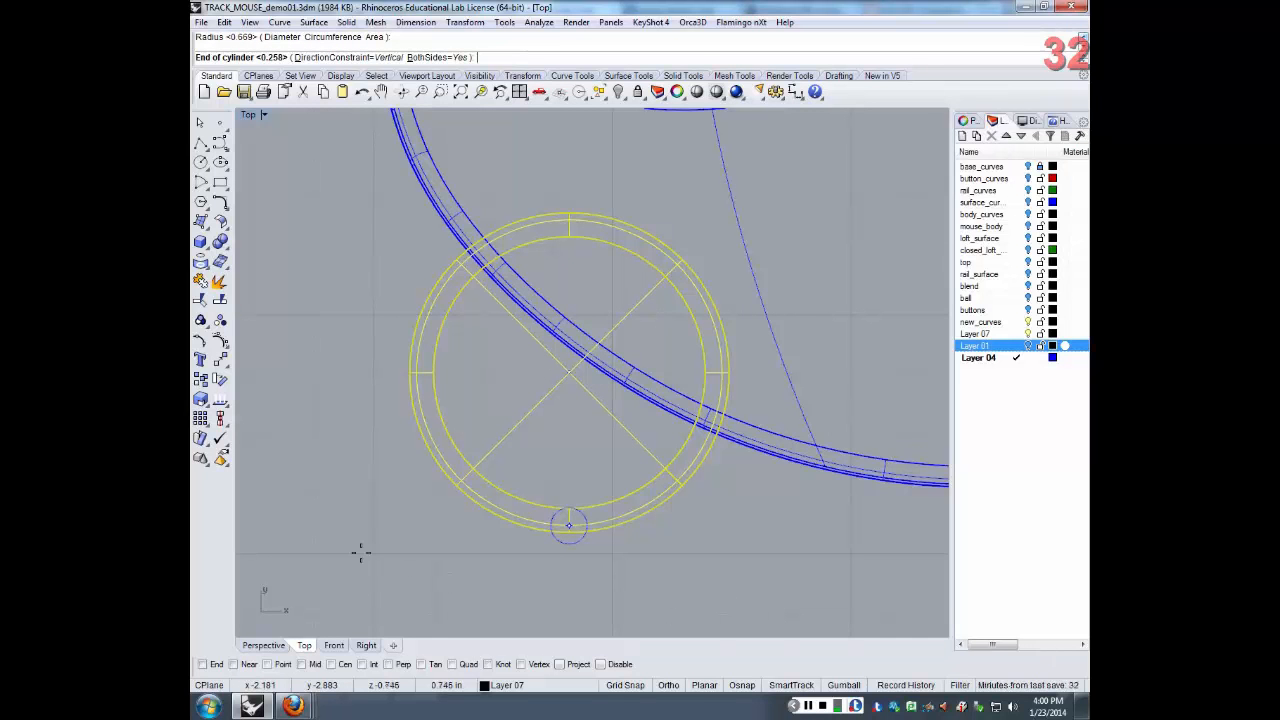
click(268, 646)
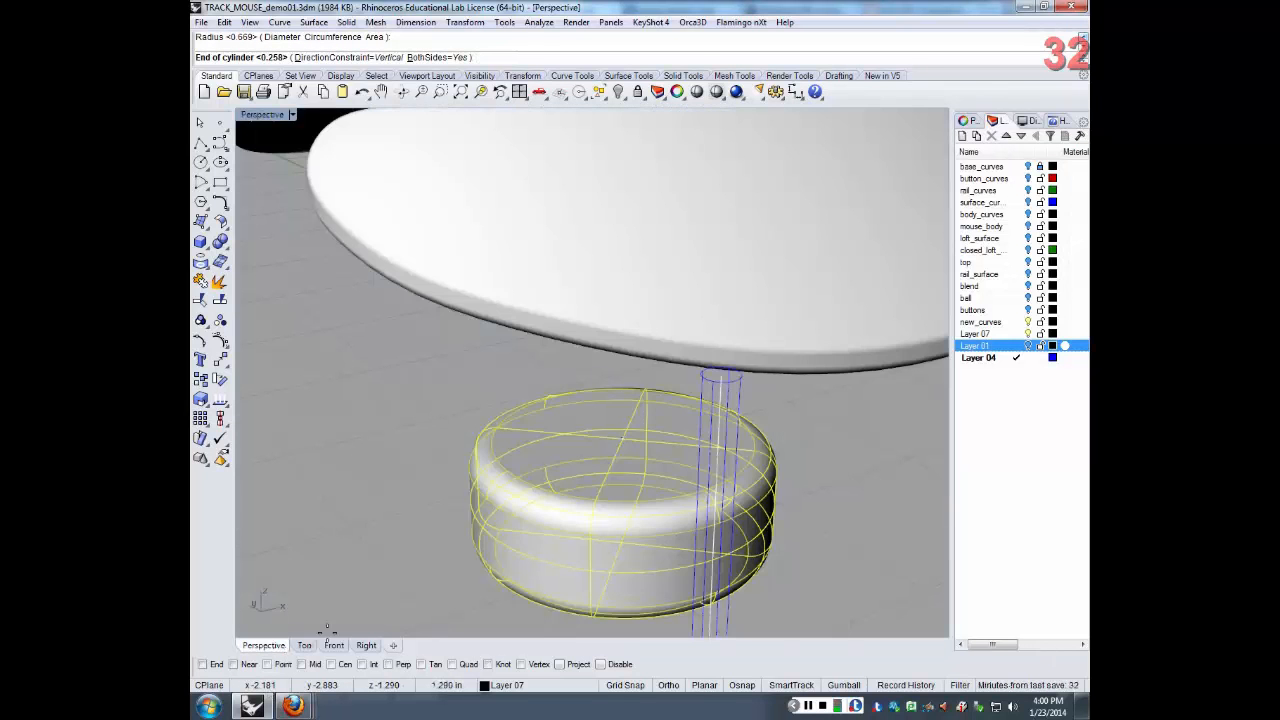
click(640, 455)
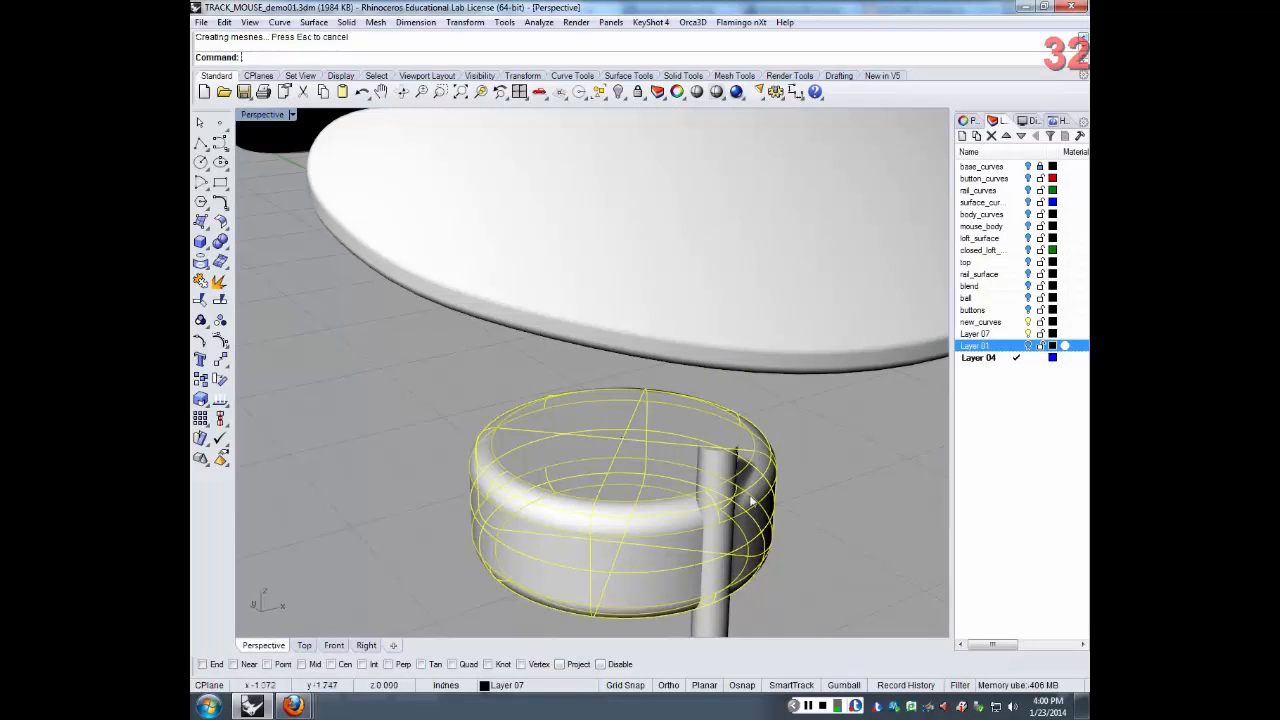
mouse_move(840, 546)
right_down()
mouse_move(823, 509)
mouse_move(830, 548)
right_up()
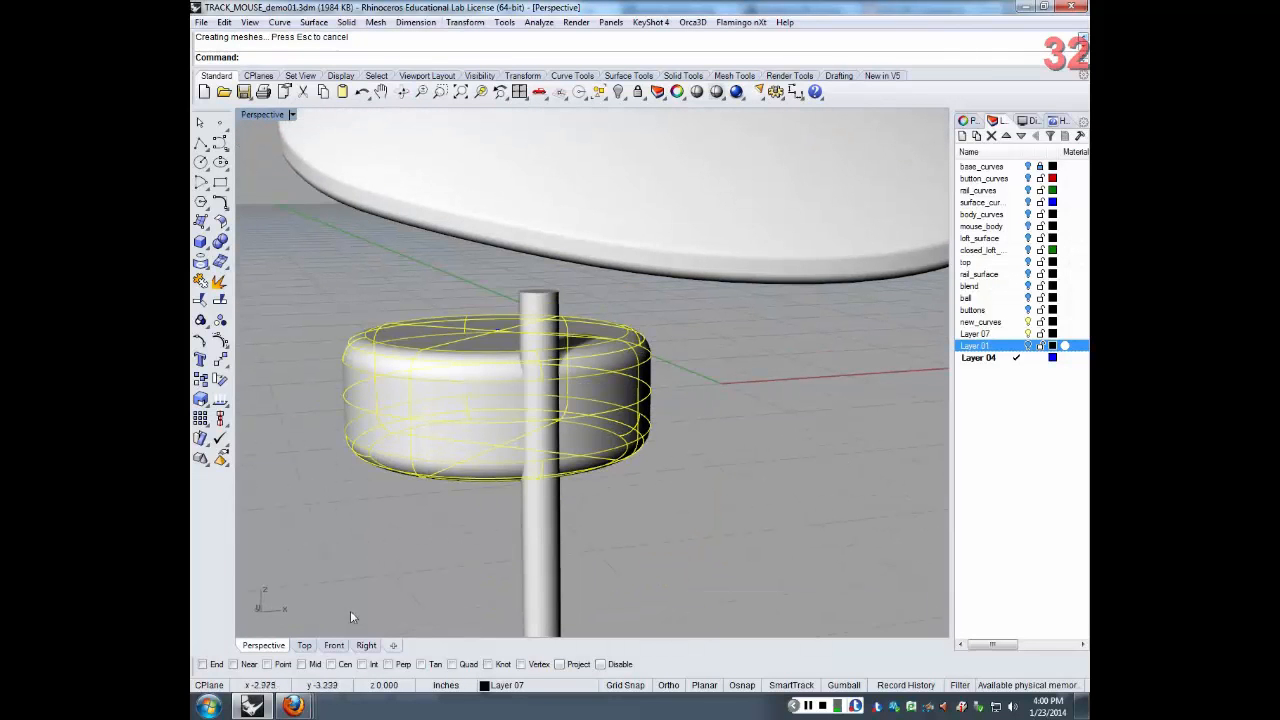
Enable the Point snap and polar-array the small cylinder around the large cylinder's centre point with 11 items over 360 degrees
click(305, 646)
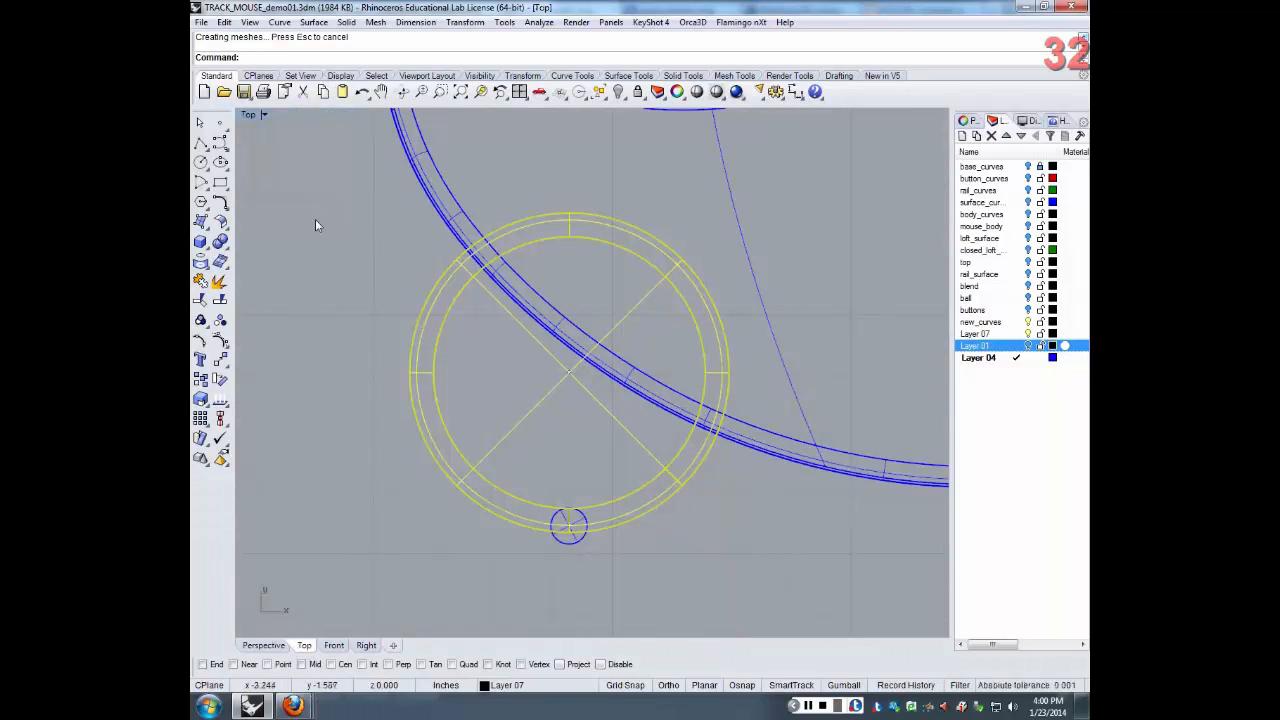
text(Arra)
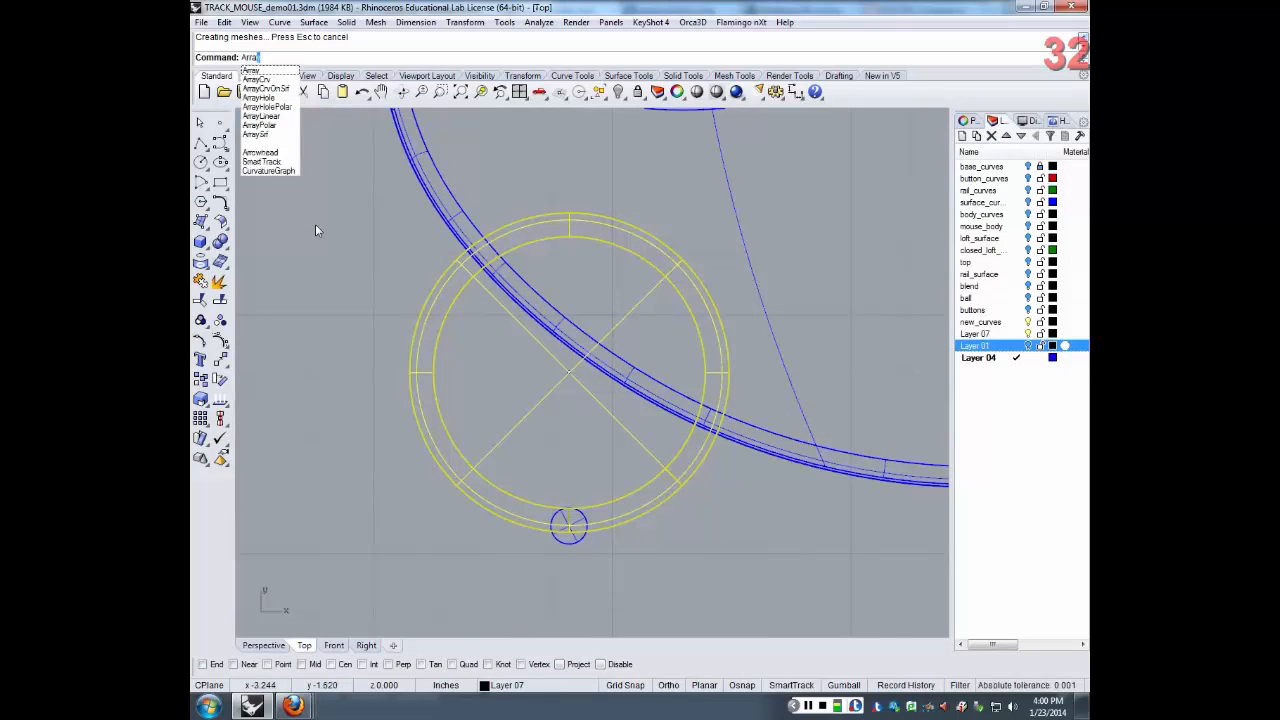
click(268, 125)
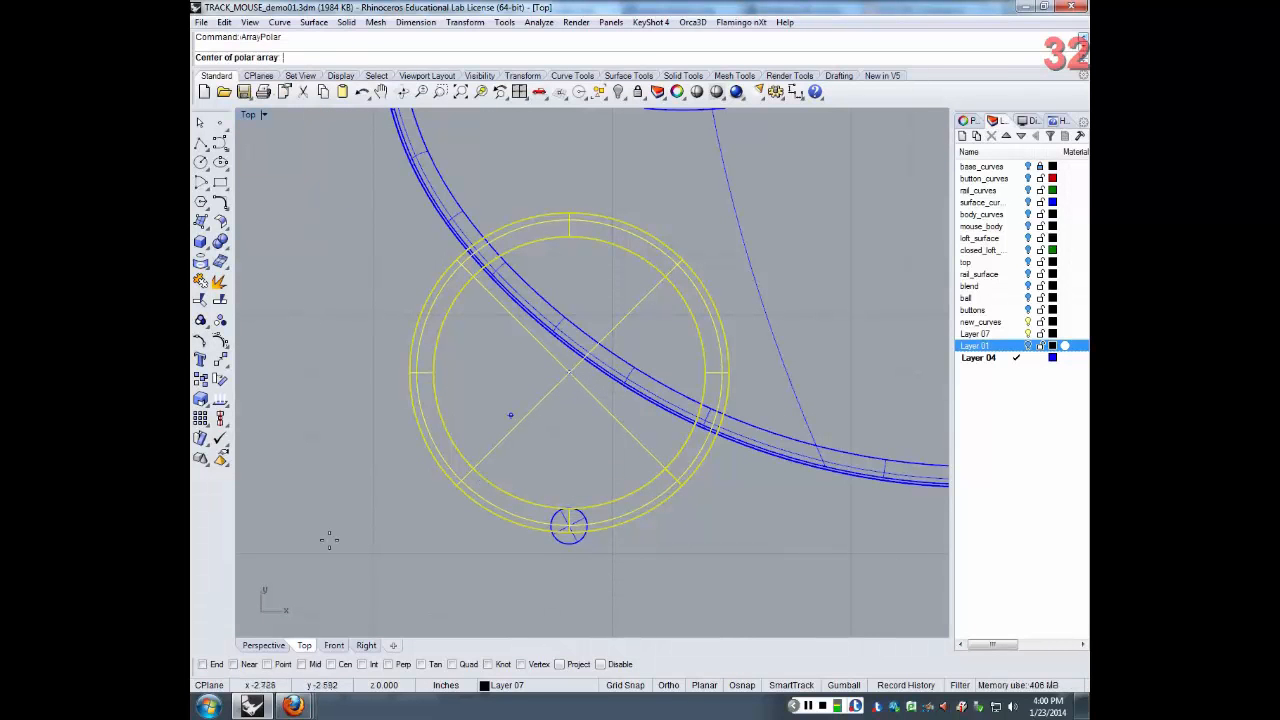
click(268, 664)
key(Escape)
key(Escape)
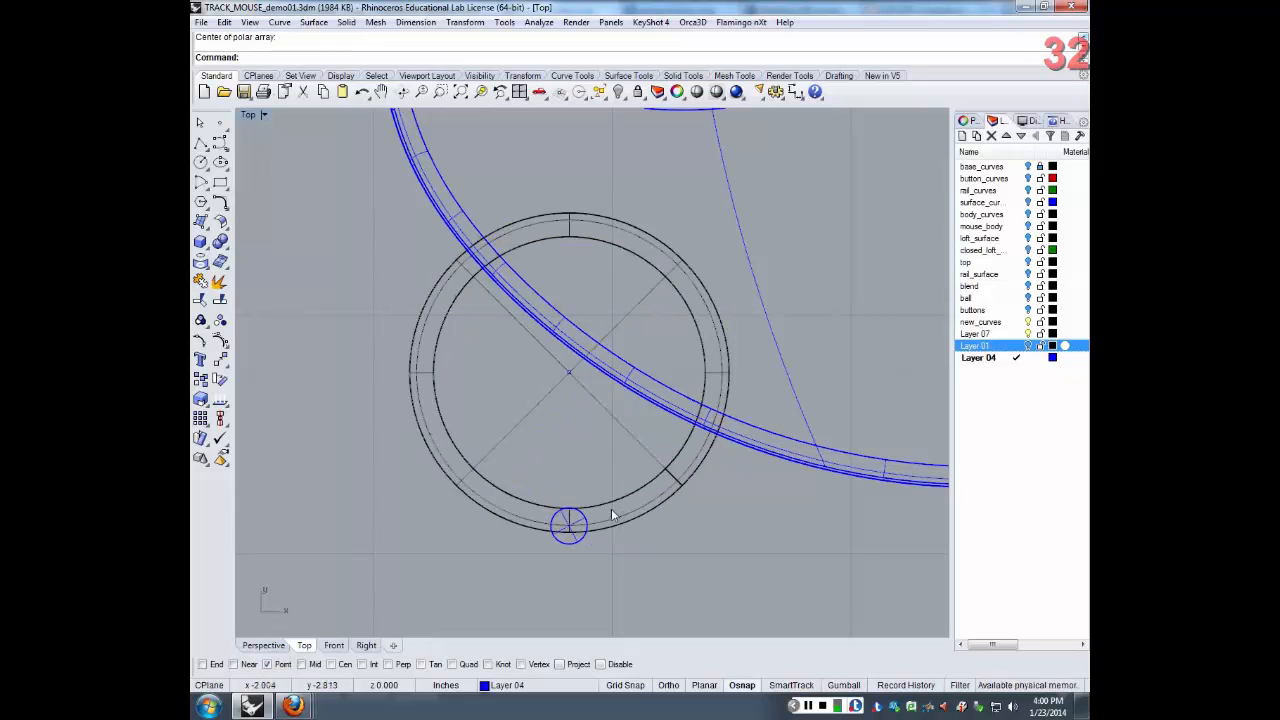
click(572, 545)
key(Return)
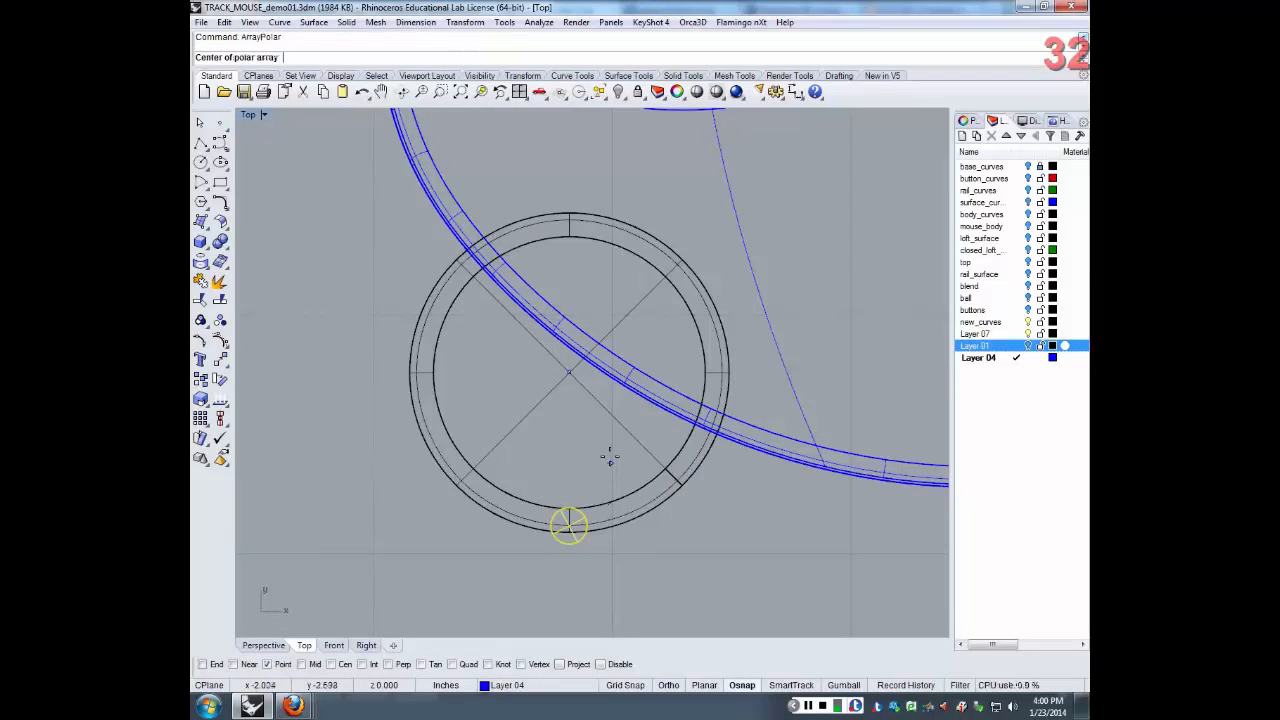
click(568, 371)
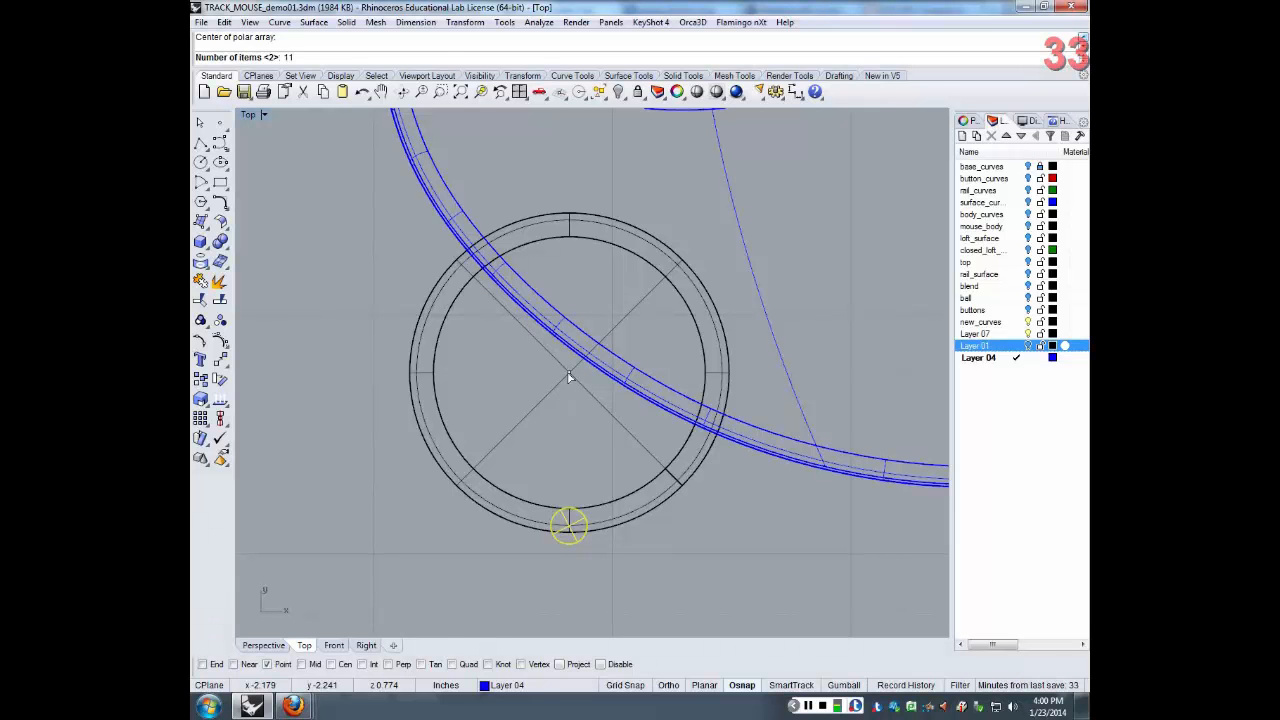
key(Return)
key(Return)
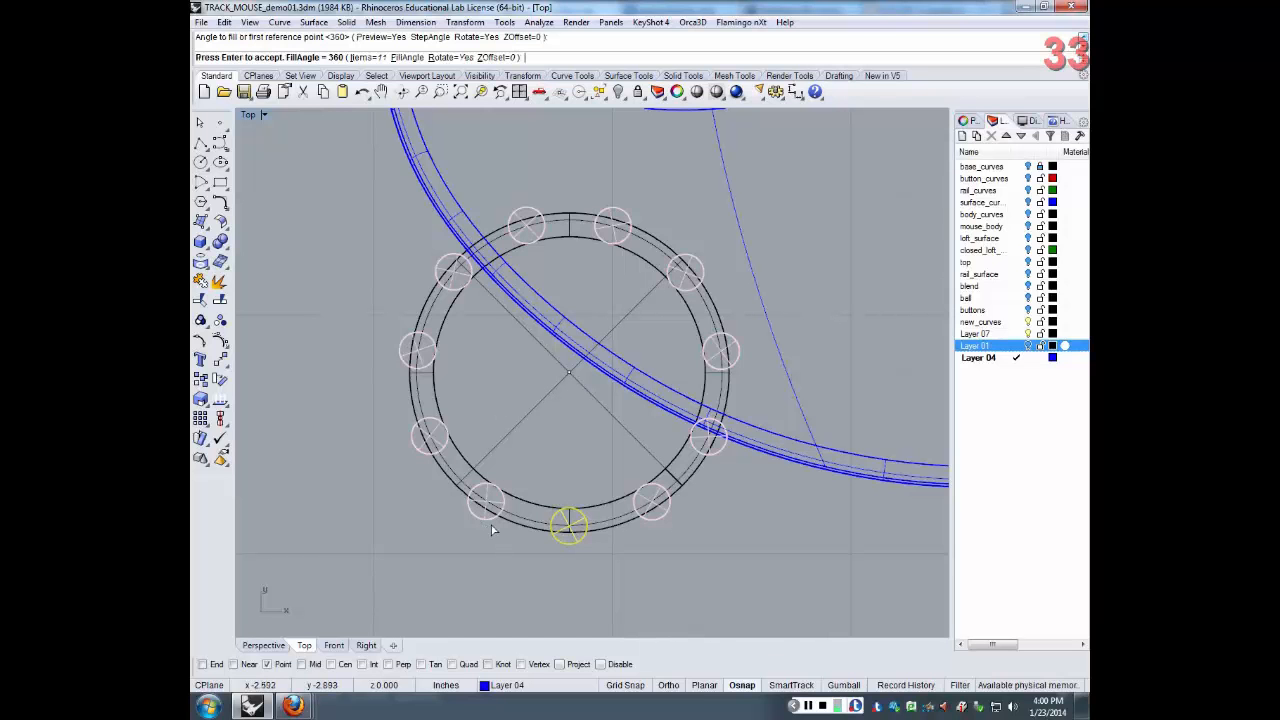
key(Return)
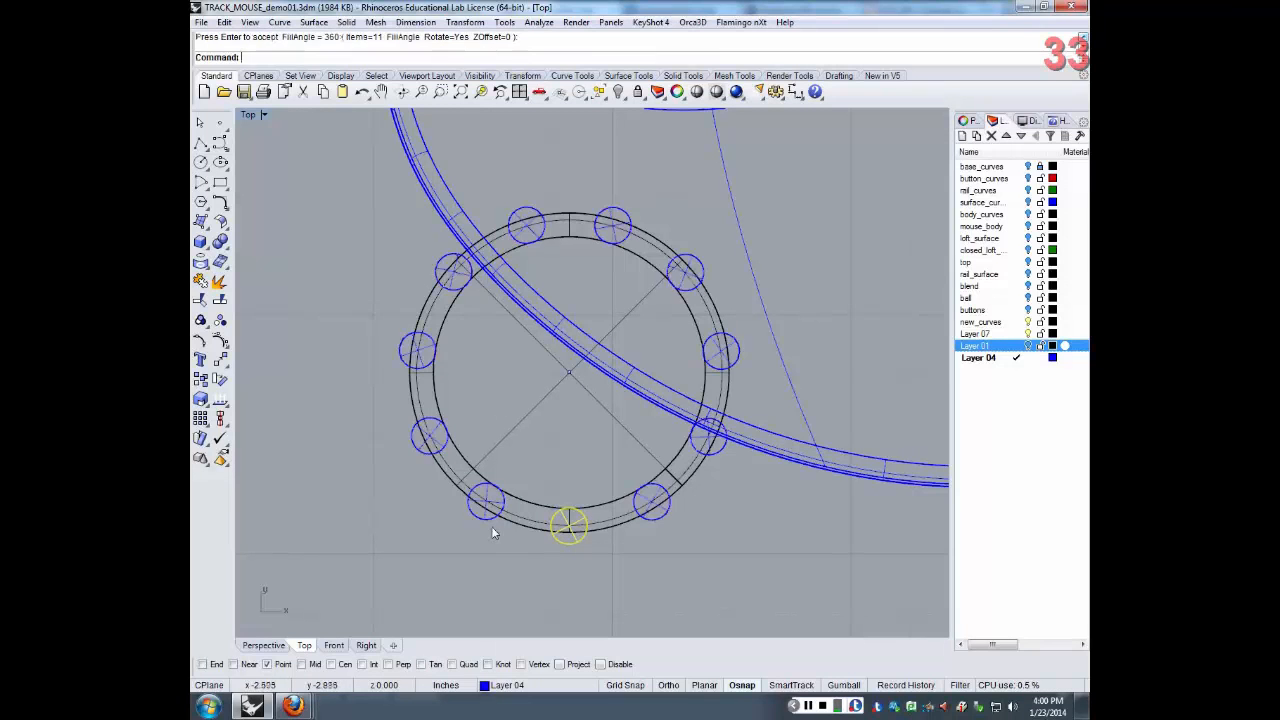
Select all 11 small cylinders around the rim and group them
click(491, 526)
shift+click(562, 540)
shift+click(663, 514)
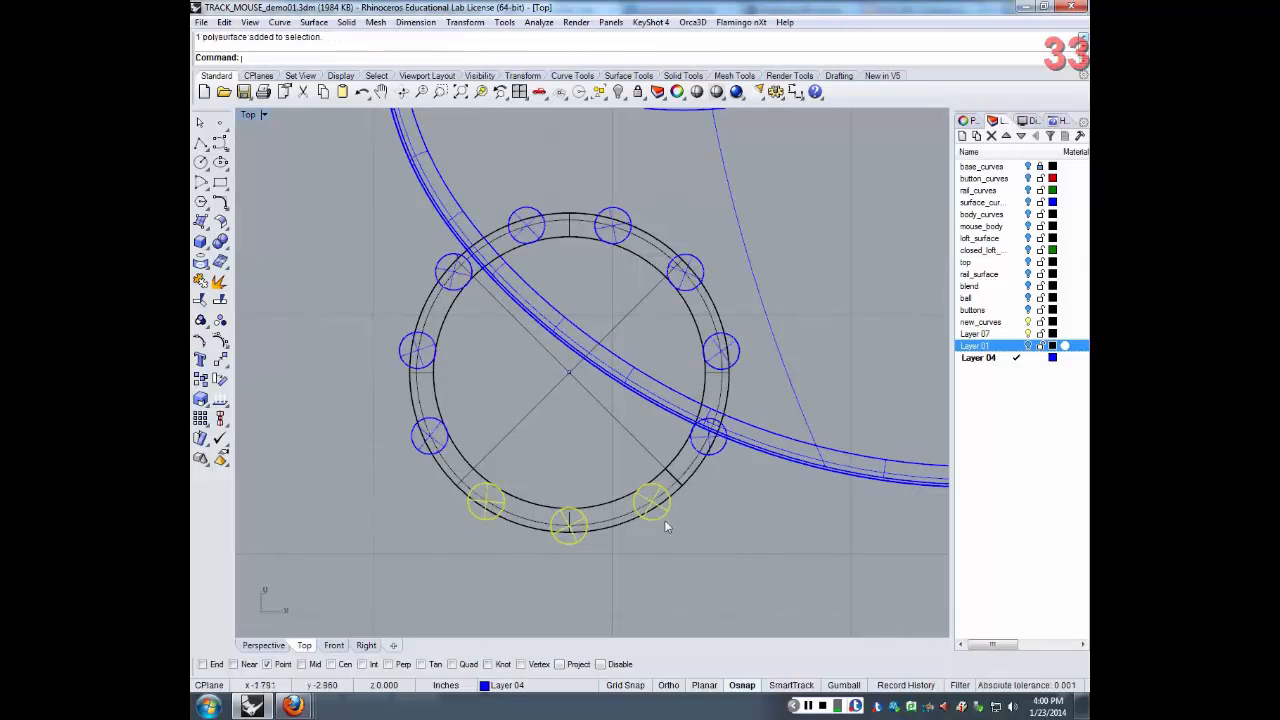
shift+click(721, 426)
shift+click(732, 340)
shift+click(698, 258)
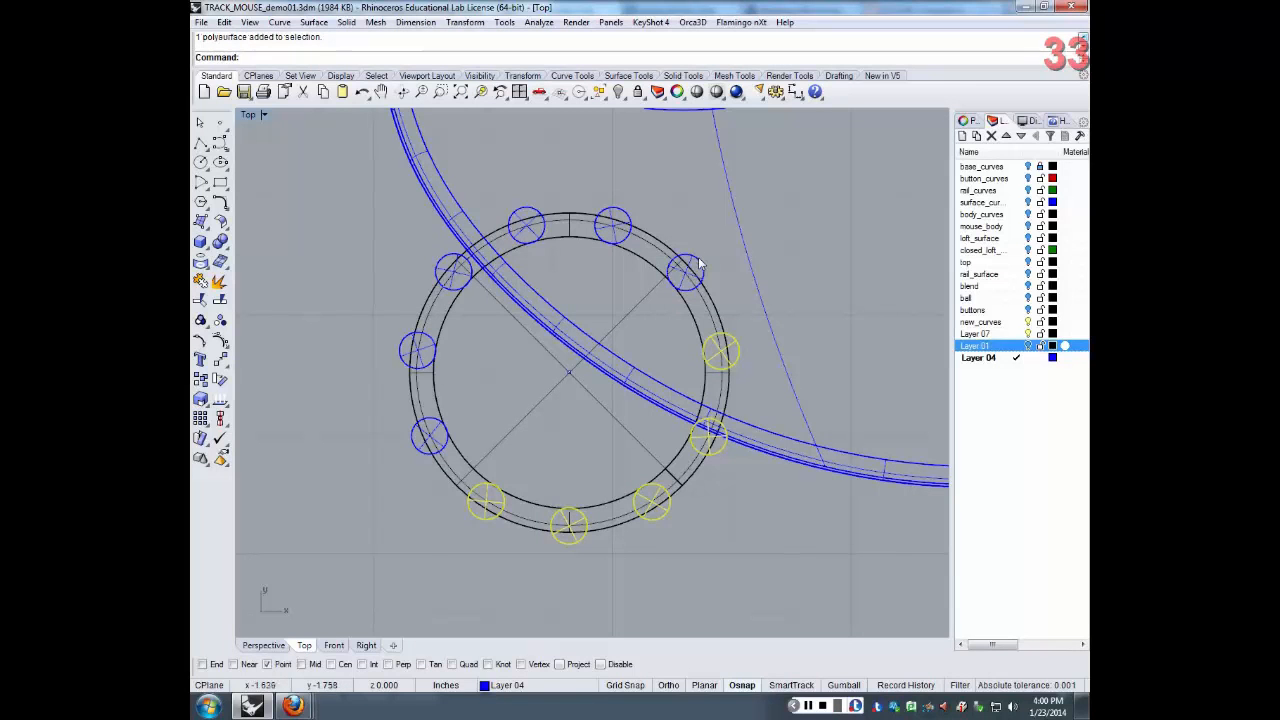
shift+click(625, 216)
shift+click(528, 207)
shift+click(440, 266)
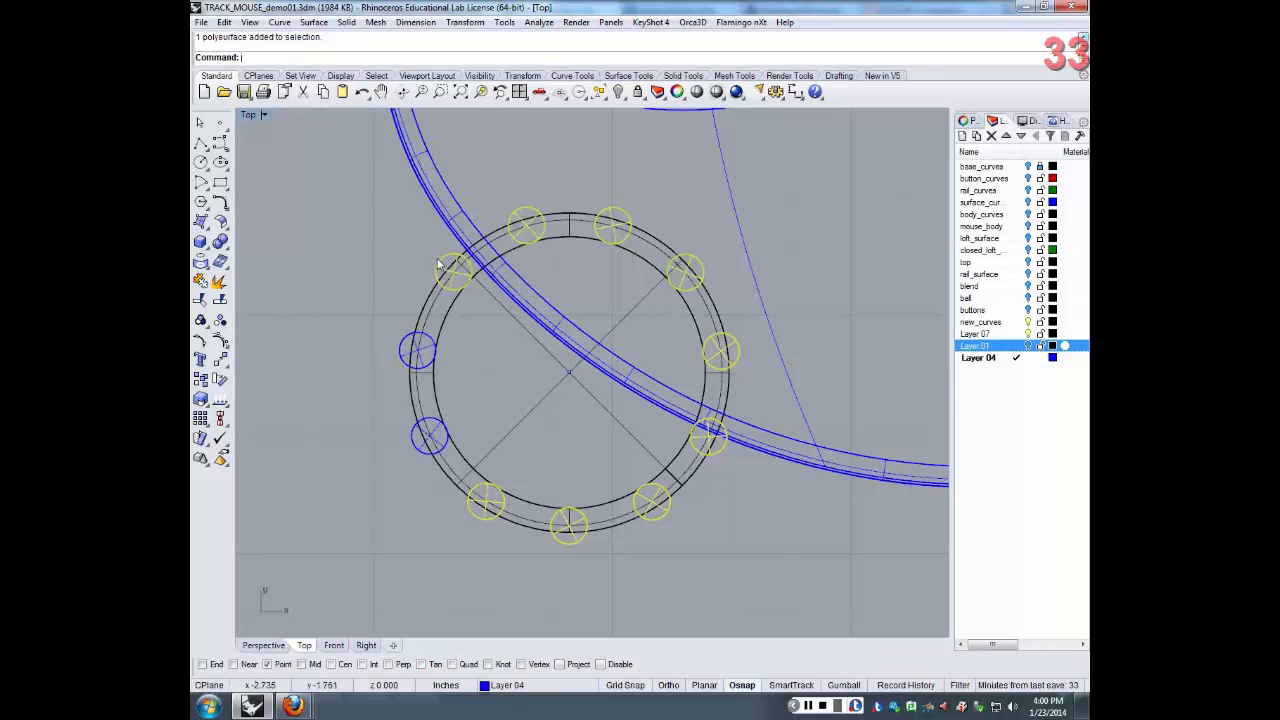
shift+click(401, 348)
shift+click(419, 454)
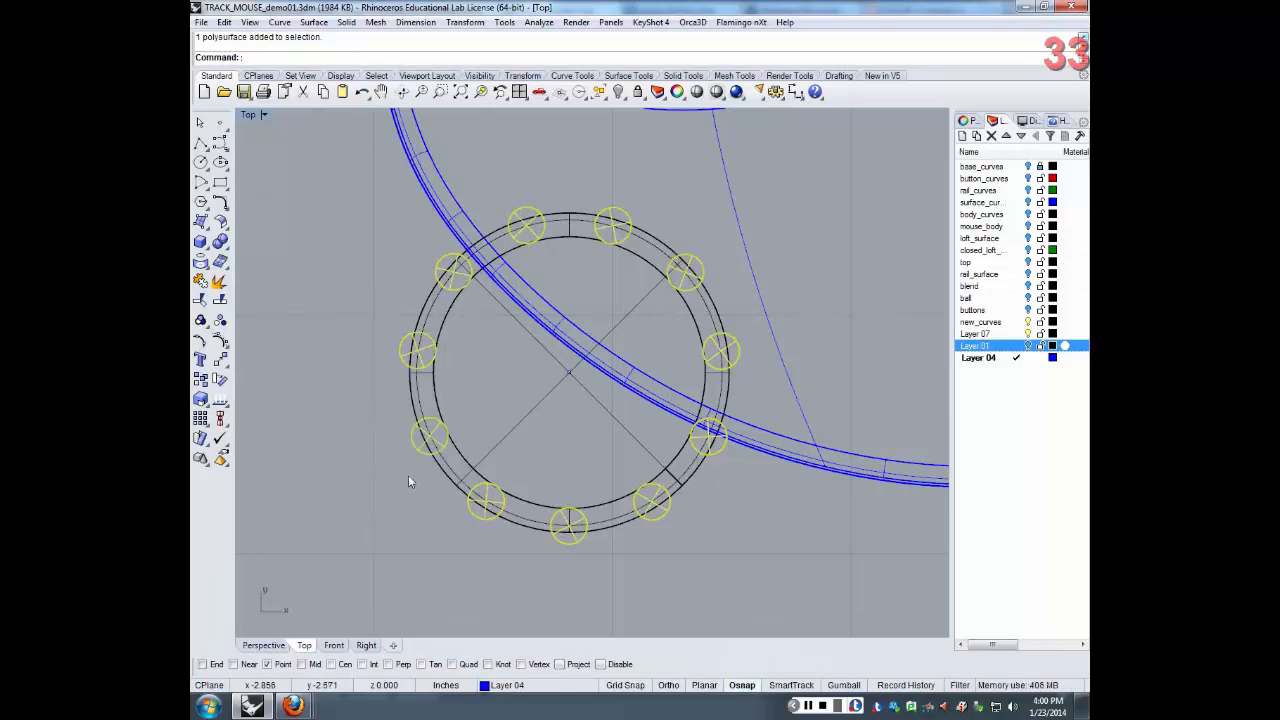
key(ctrl+g)
click(435, 513)
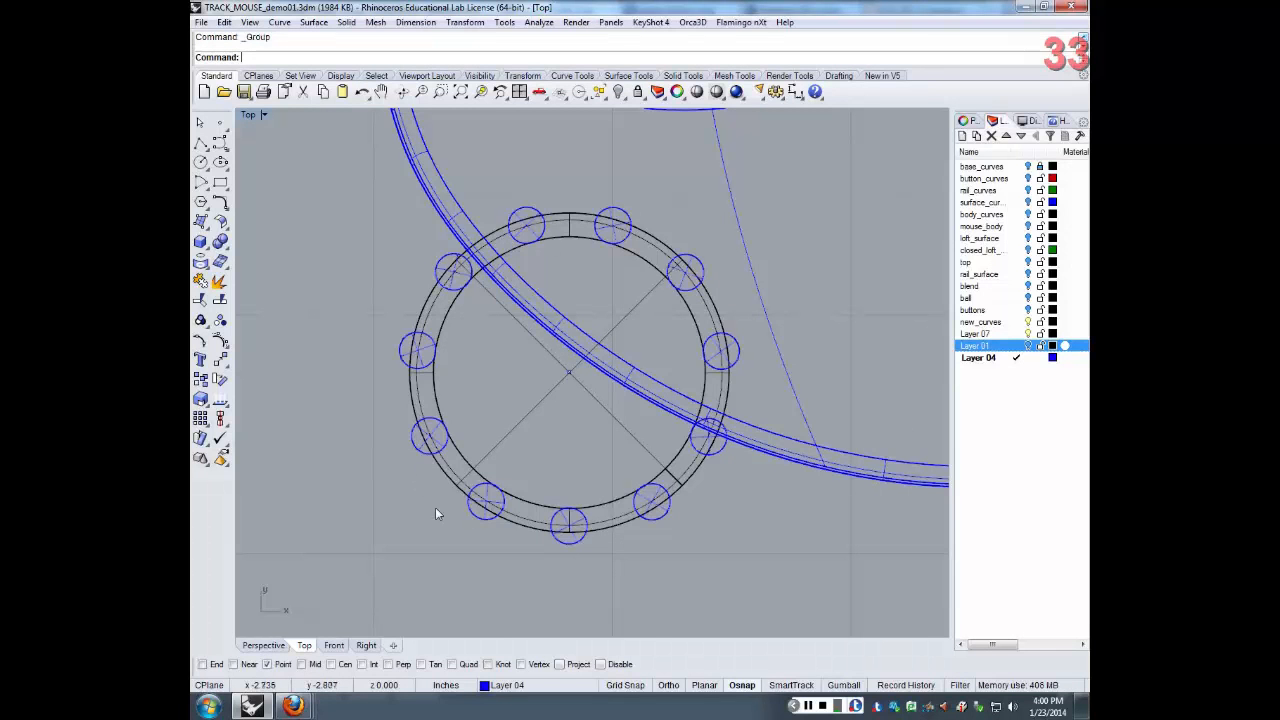
Use BooleanDifference to subtract the grouped small cylinders from the large filleted cylinder, deleting the input objects
click(472, 474)
click(316, 264)
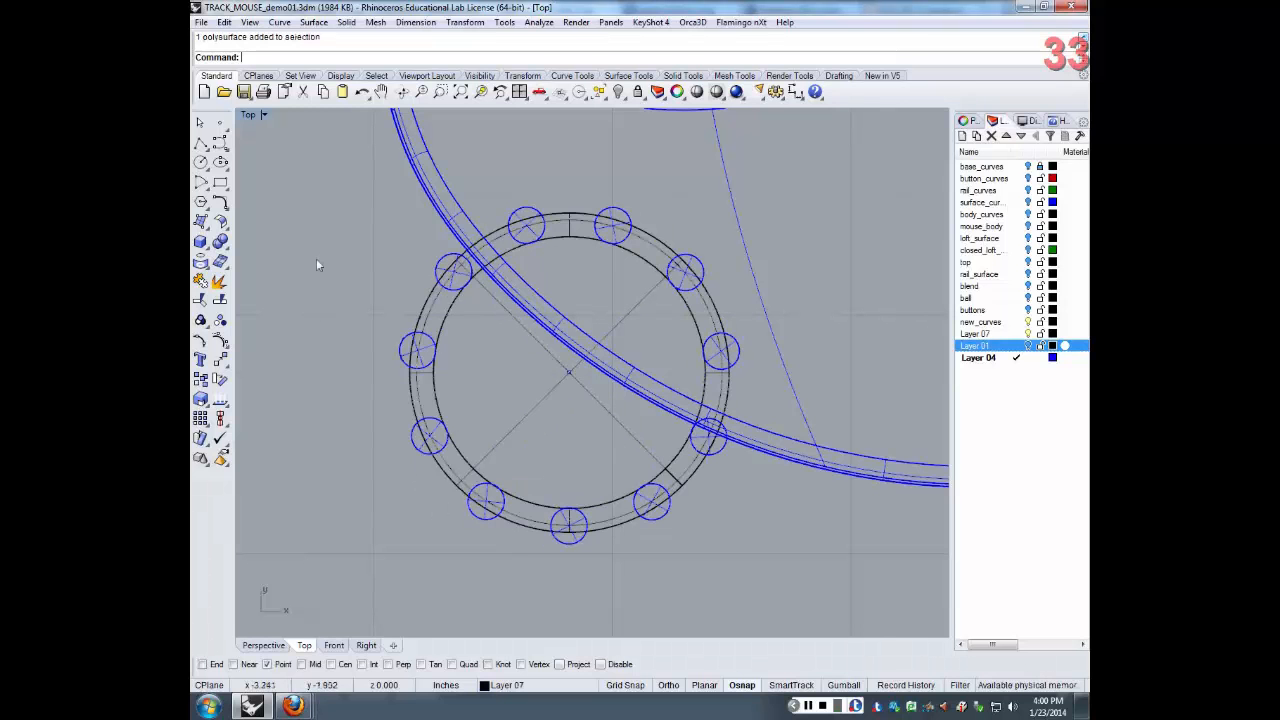
right_click(343, 58)
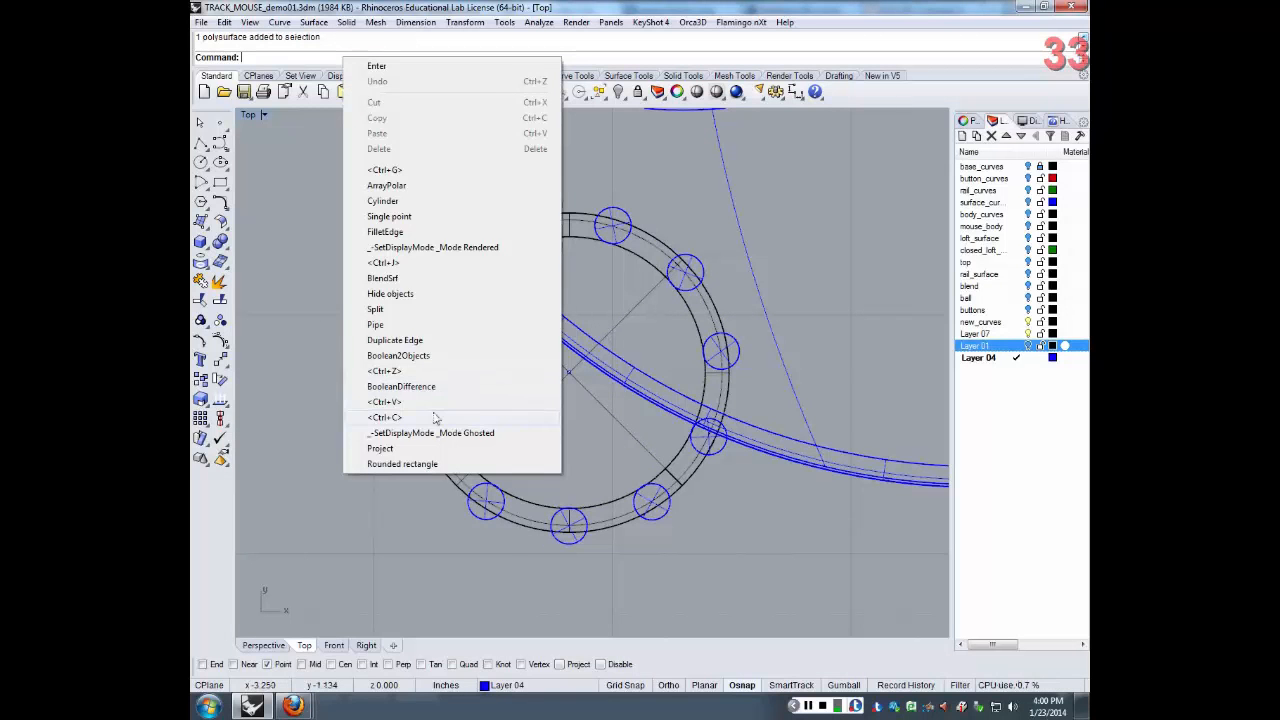
click(410, 386)
click(452, 500)
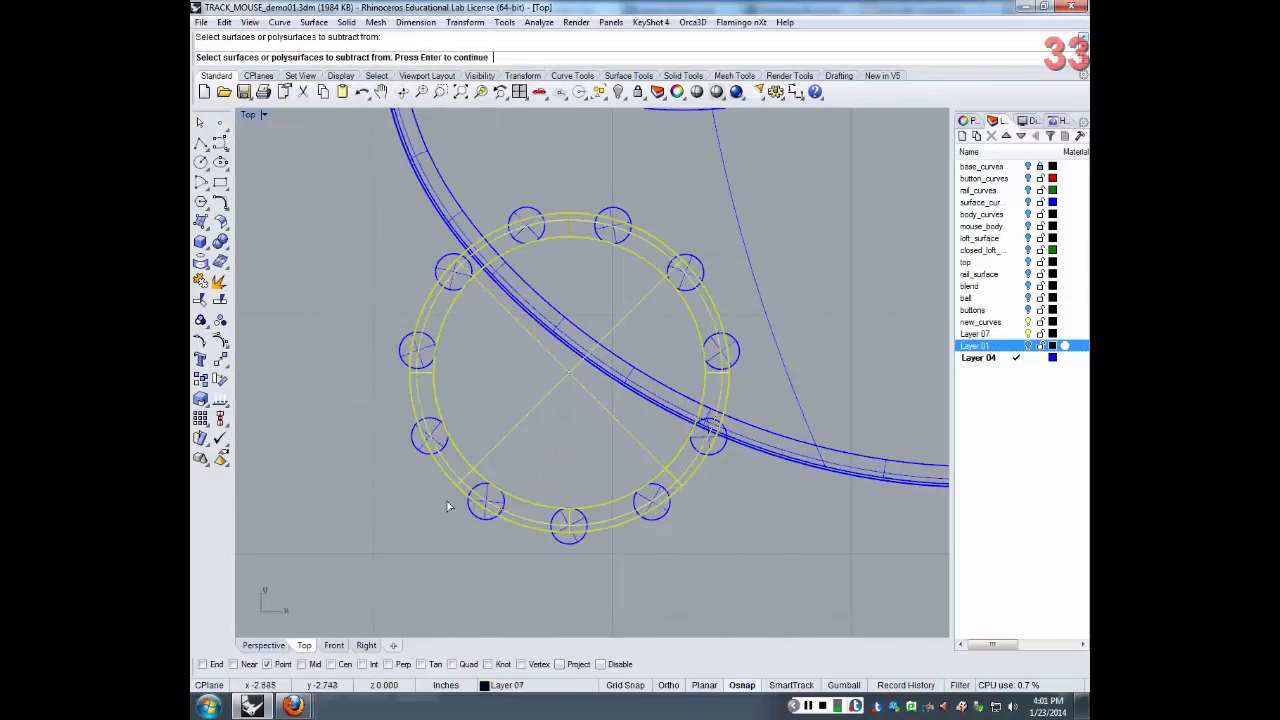
right_click(433, 540)
click(489, 520)
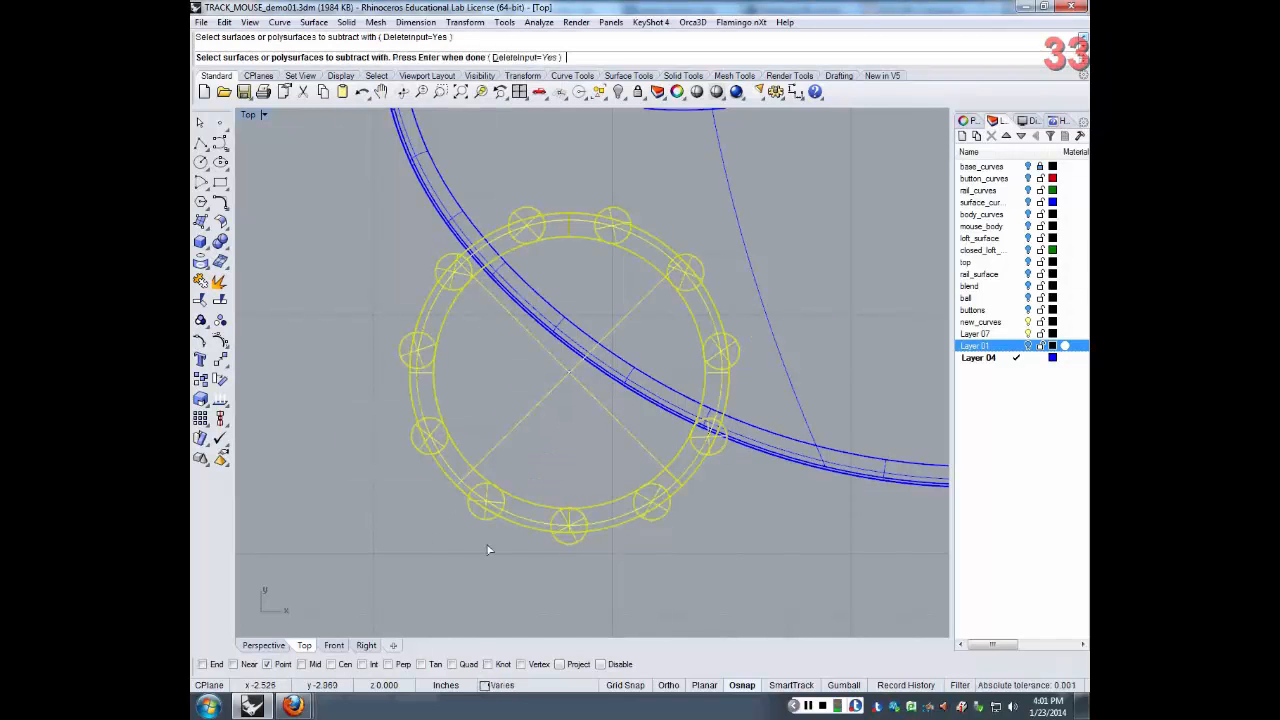
right_click(489, 549)
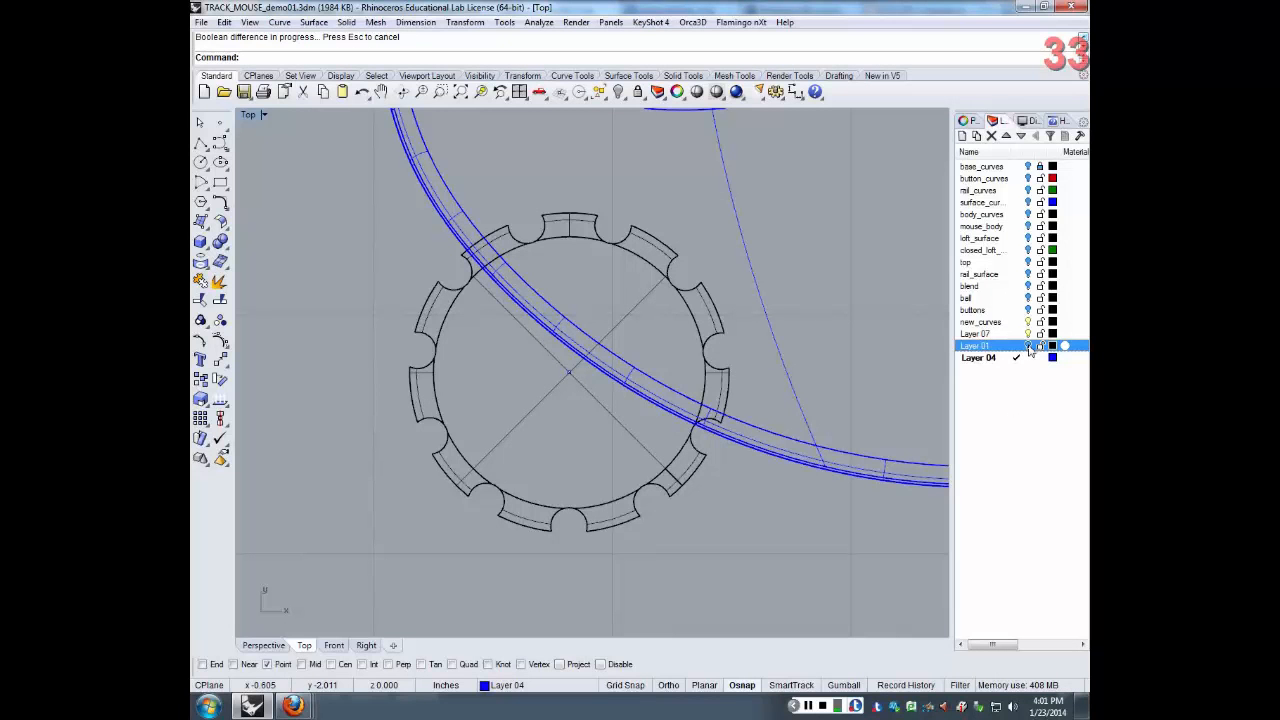
Show the mouse body on Layer 01 and inspect the notched wheel inside its side recess in Perspective
click(1028, 345)
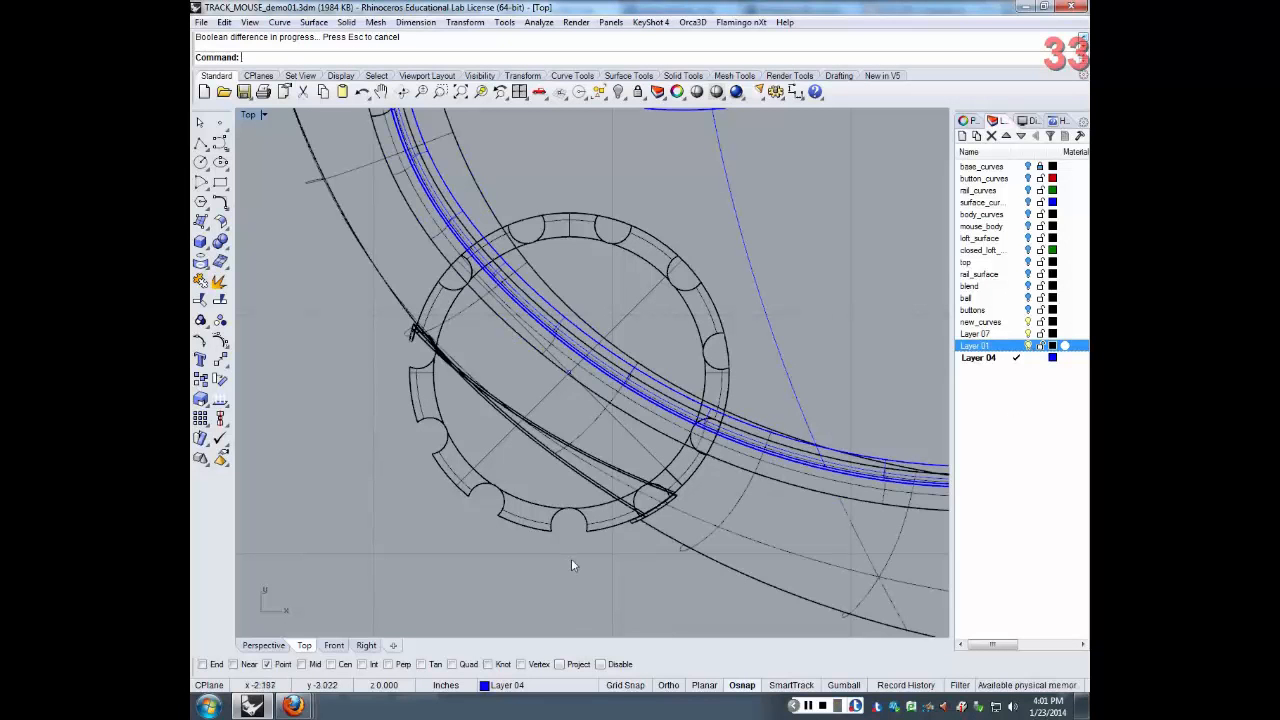
click(275, 647)
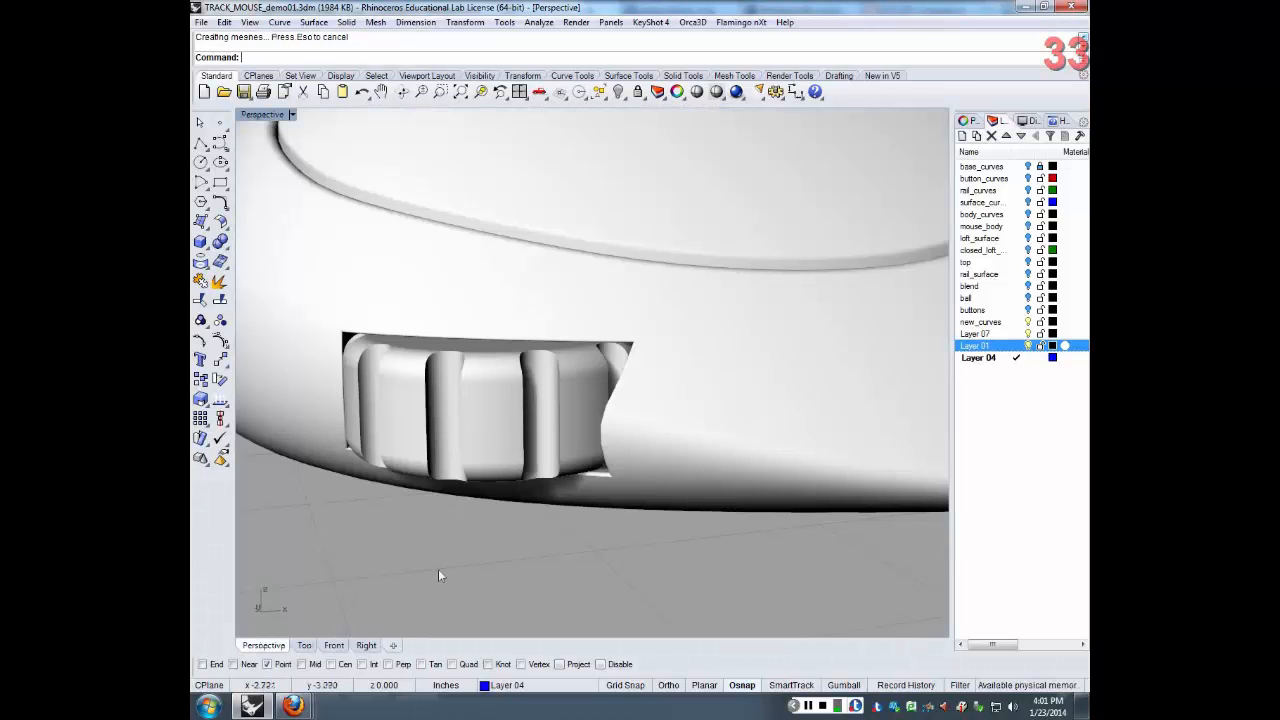
mouse_move(536, 510)
right_down()
mouse_move(554, 399)
mouse_move(543, 510)
right_up()
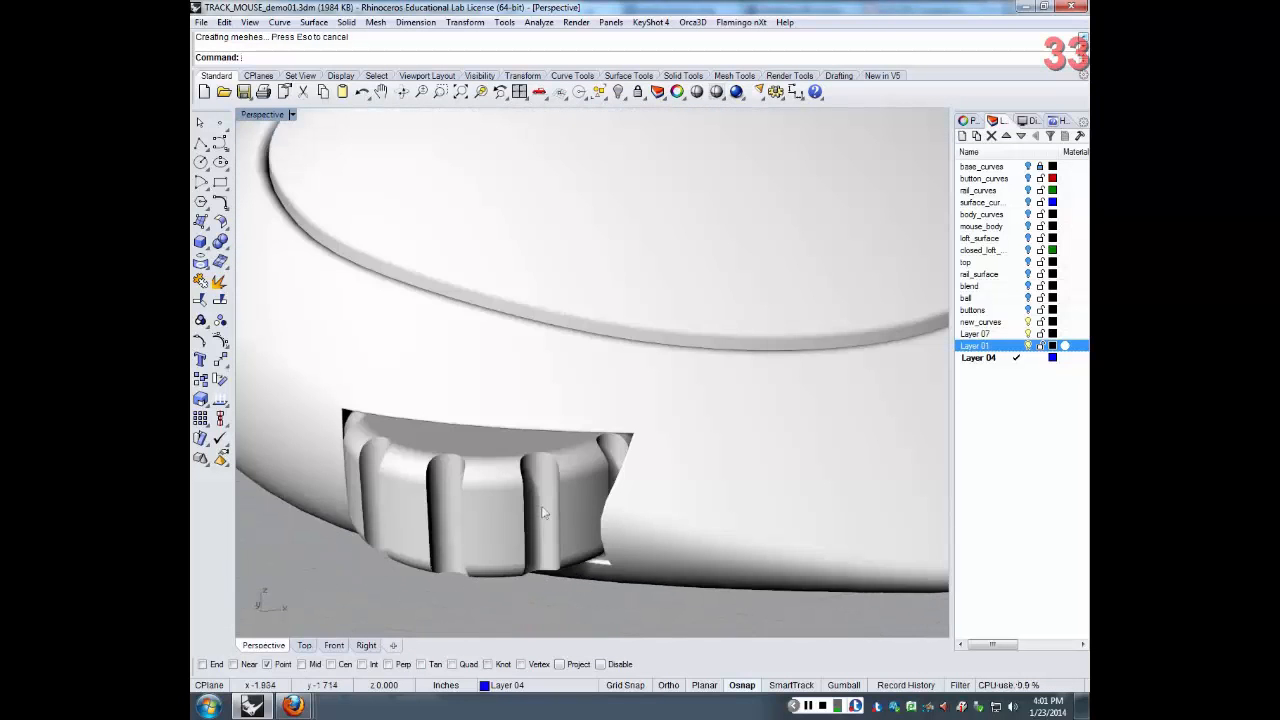
Inspect the wheel and mouse body from several angles and set the Perspective viewport's display mode to Ghosted
scroll(543, 507, down, 8)
right_drag(551, 449, 630, 518)
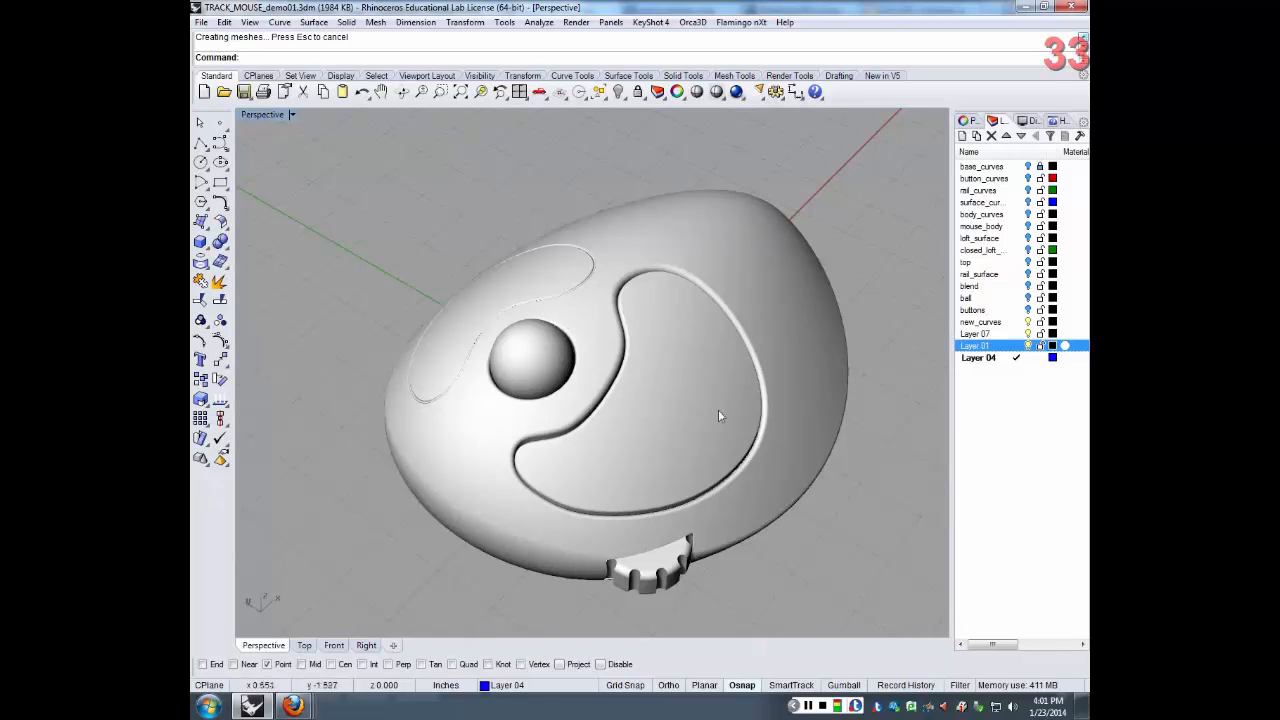
right_drag(718, 416, 512, 251)
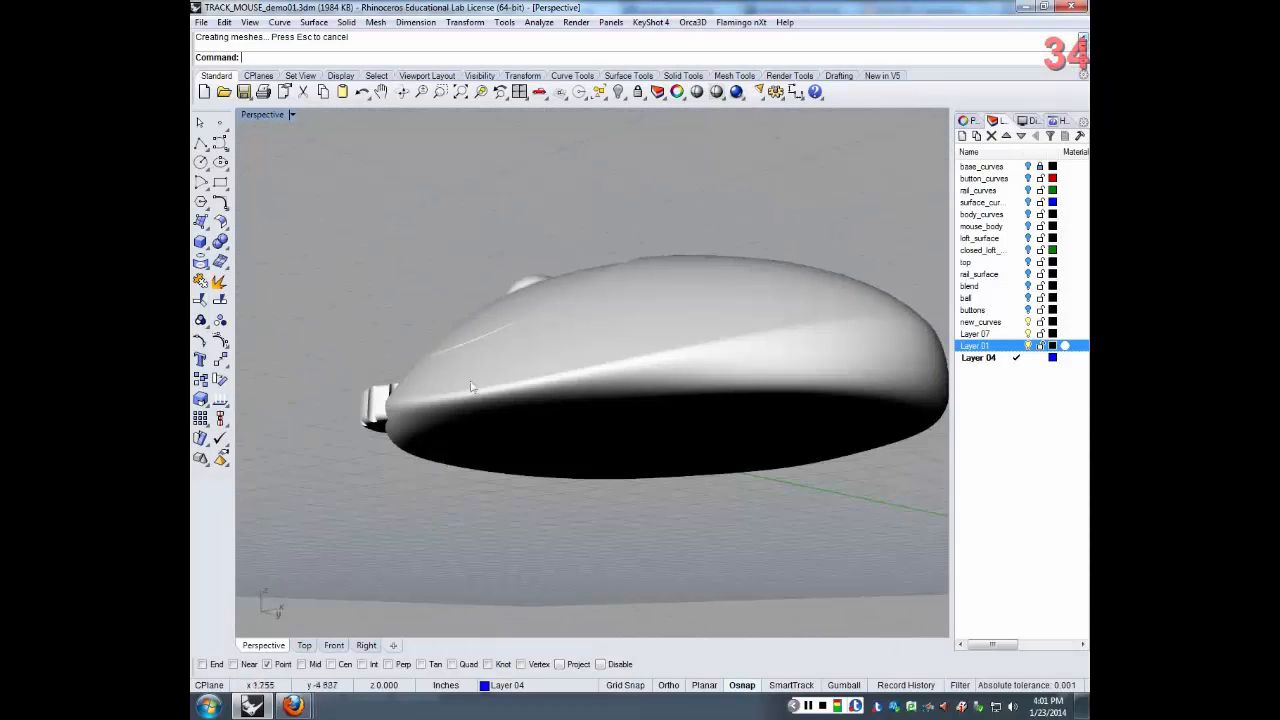
right_drag(617, 375, 780, 470)
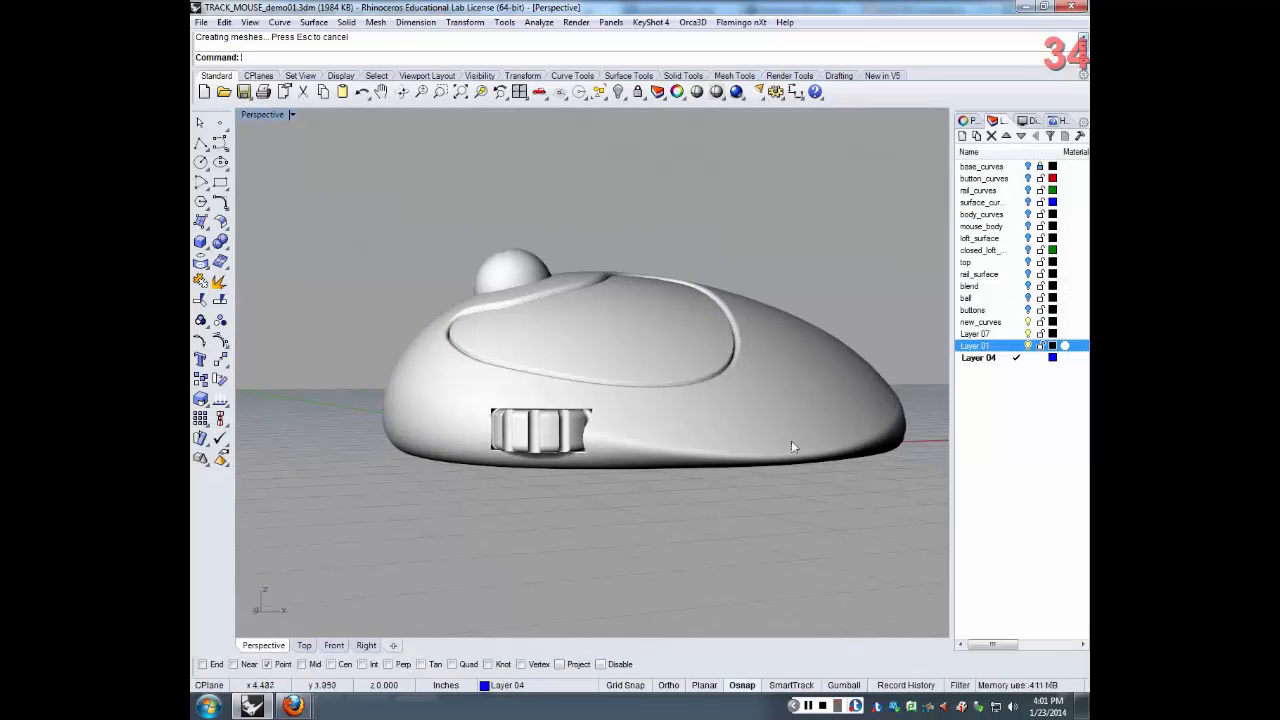
click(265, 115)
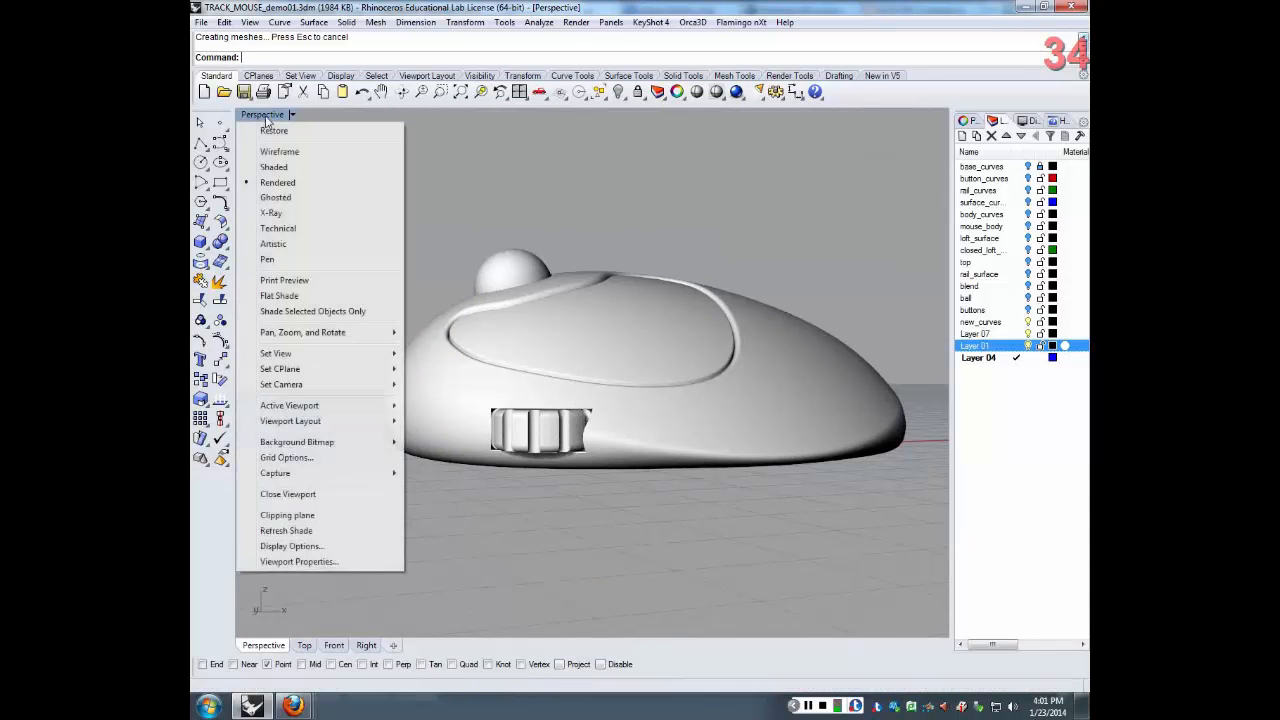
click(289, 204)
Duplicate the seam edges running around the mouse body from both sides of the wheel recess and join them into one curve
right_drag(582, 468, 657, 485)
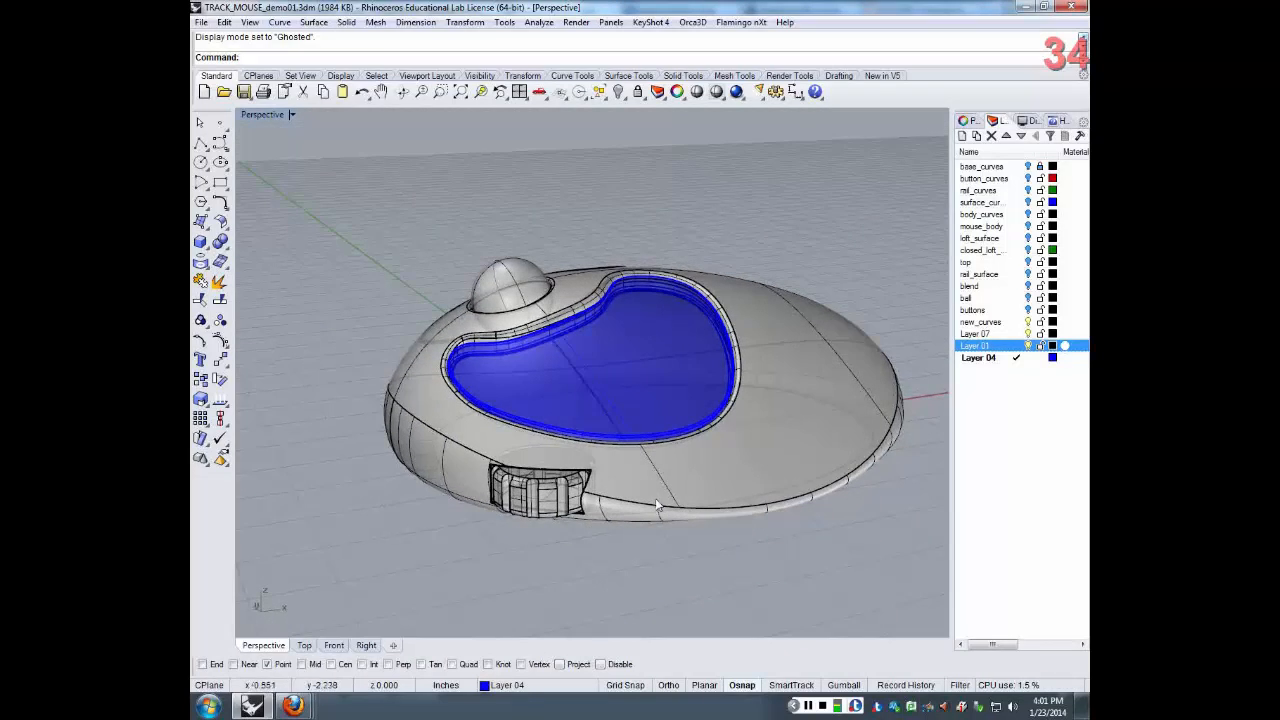
right_drag(656, 505, 662, 489)
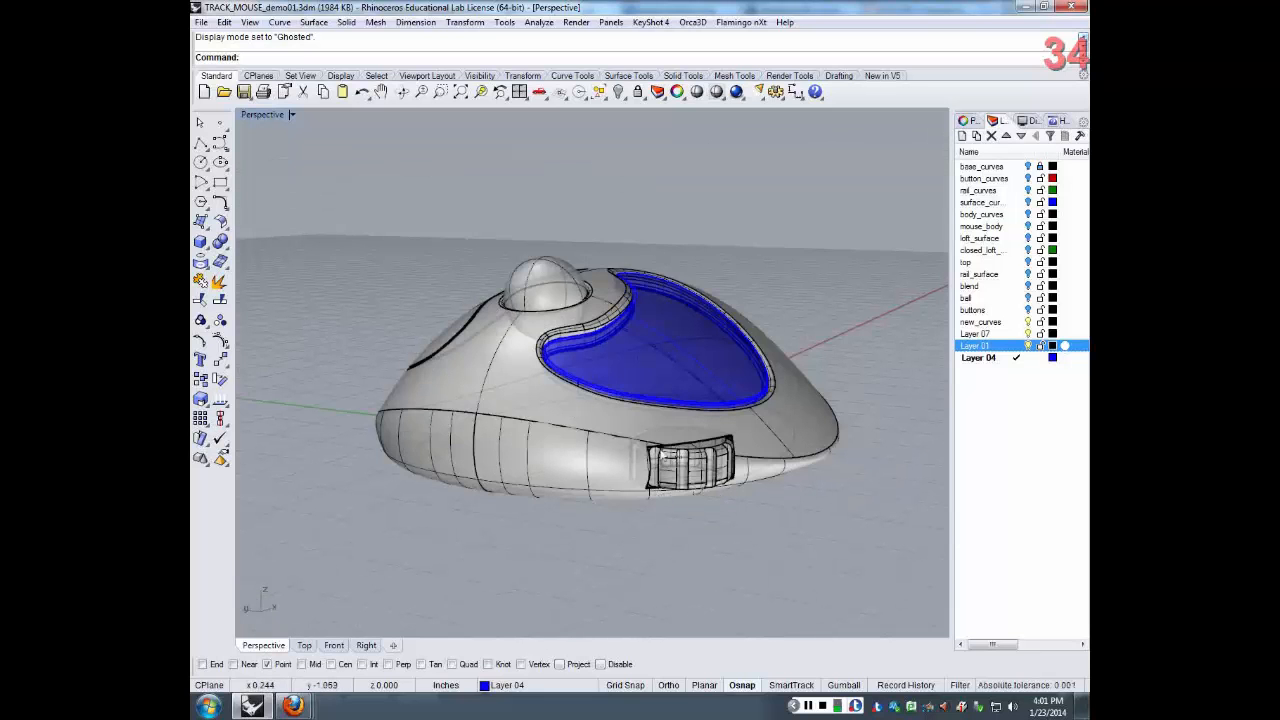
right_drag(845, 456, 610, 450)
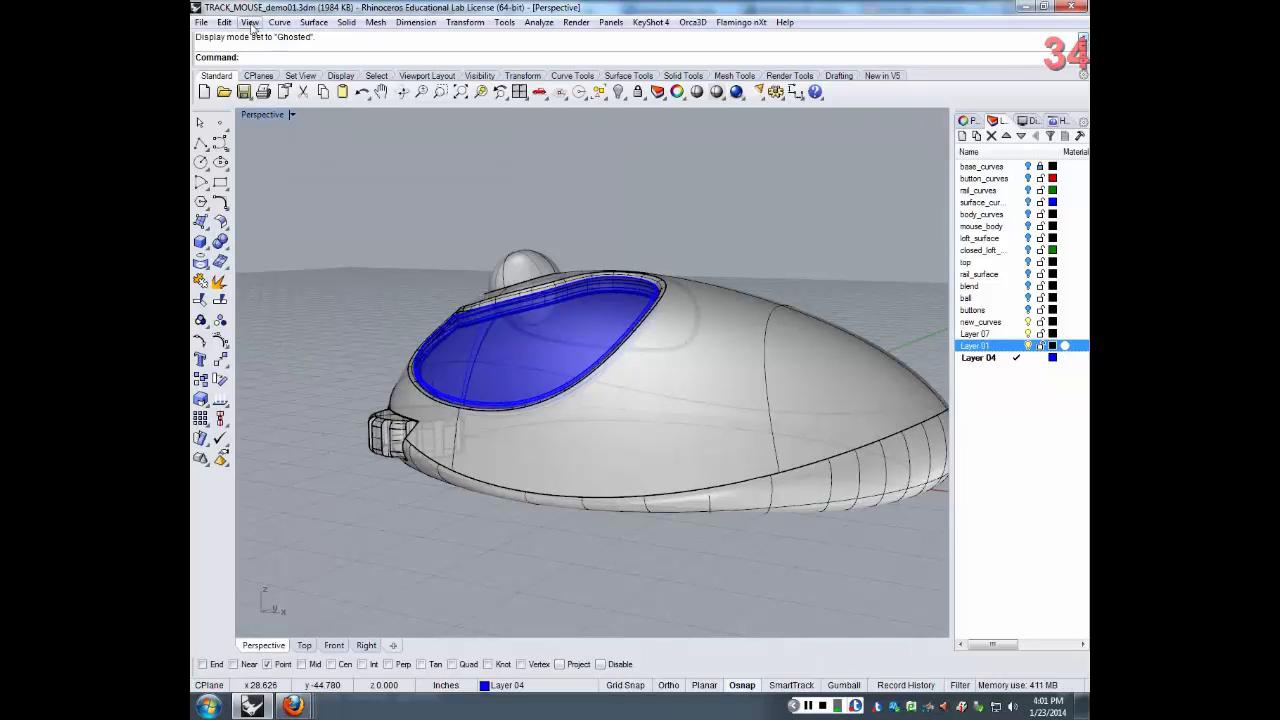
click(279, 22)
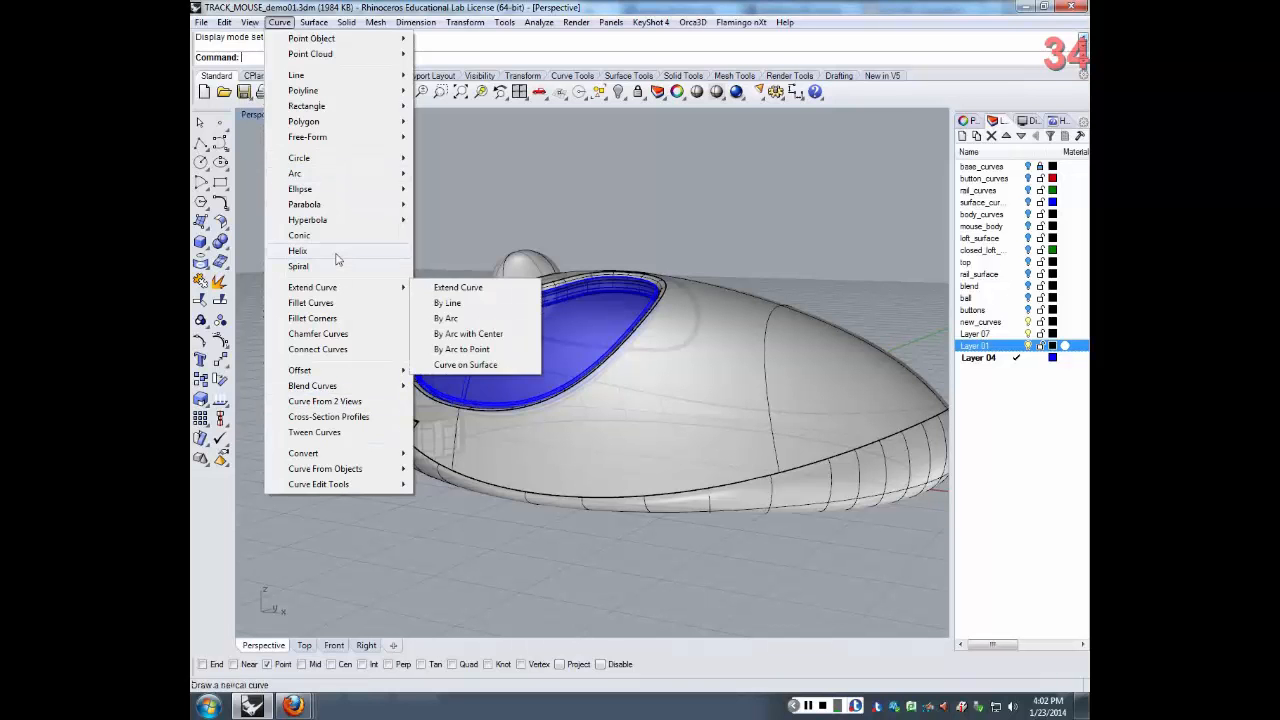
mouse_move(400, 472)
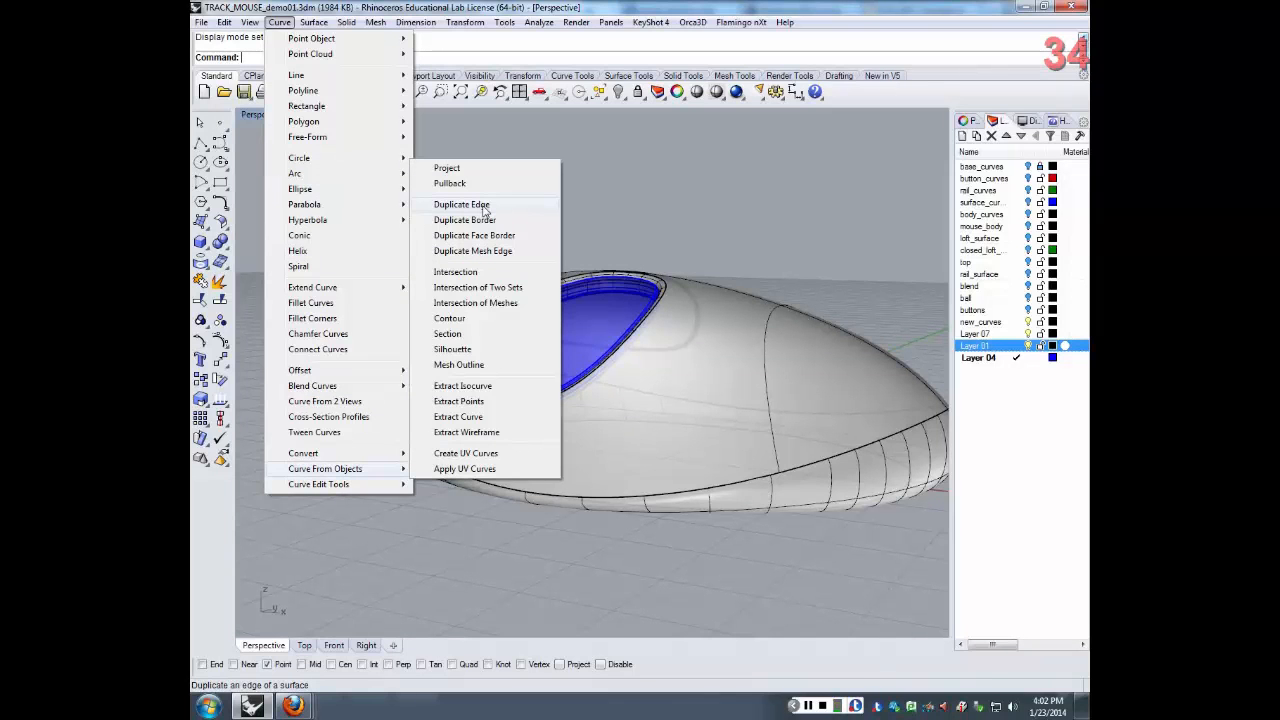
click(484, 207)
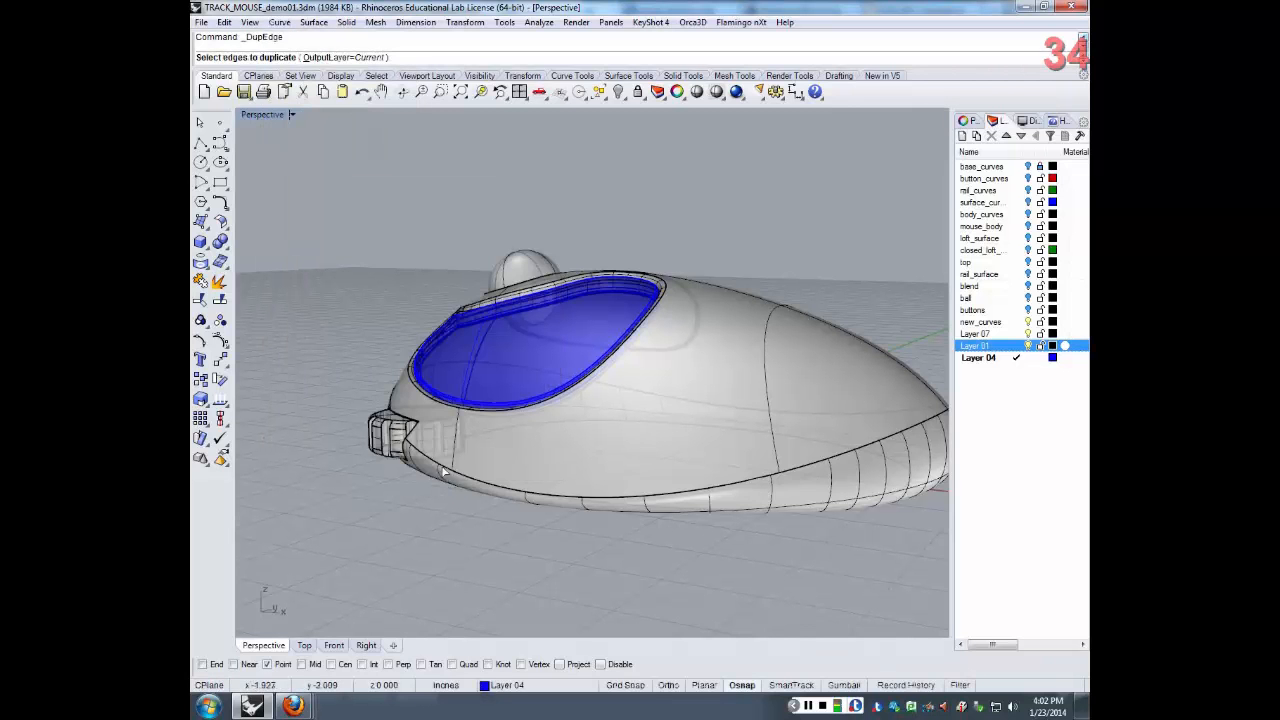
click(445, 472)
right_drag(445, 472, 392, 437)
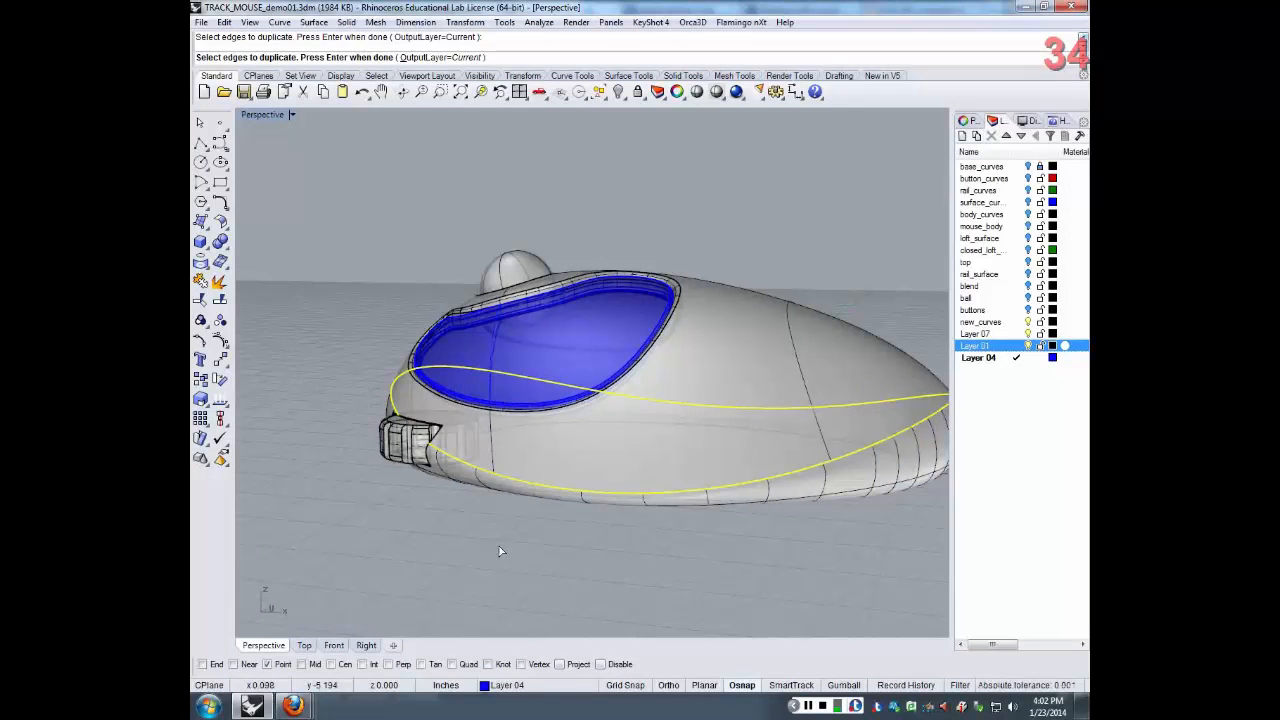
key(Return)
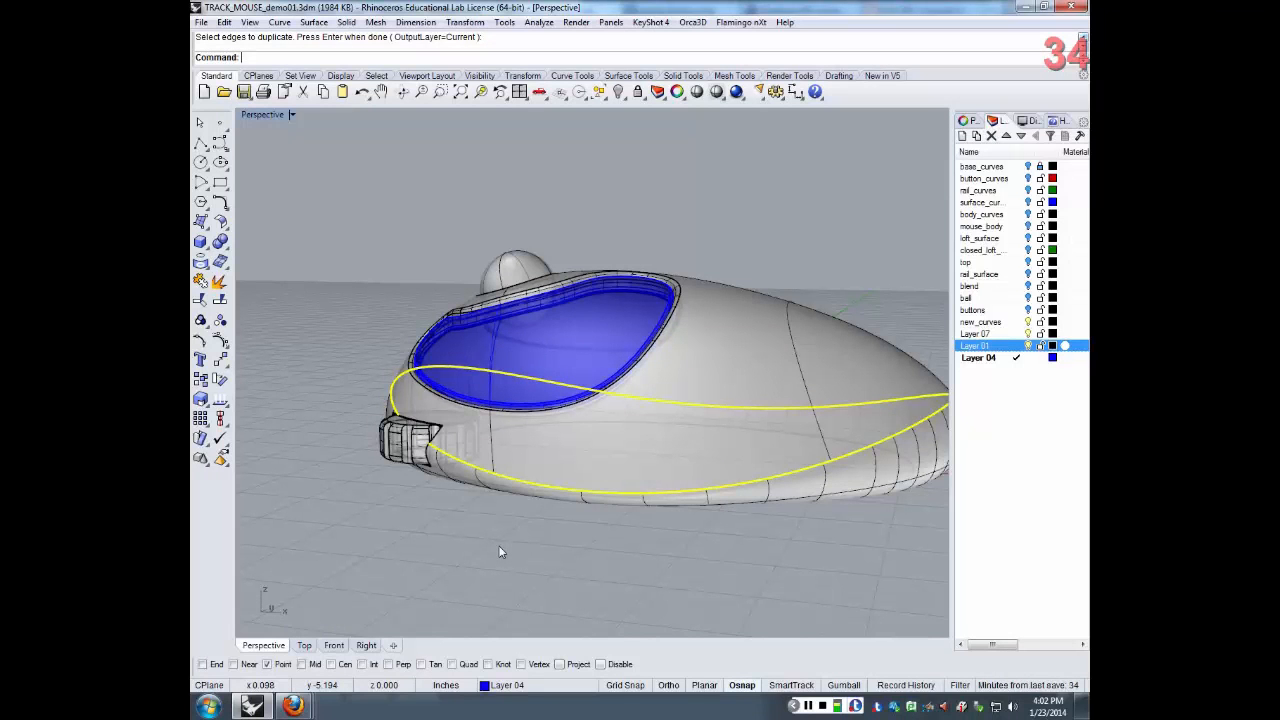
key(ctrl+j)
Examine where the joined seam curve ends on each side of the wheel recess and how it runs around the body
right_drag(500, 550, 534, 462)
scroll(537, 388, up, 10)
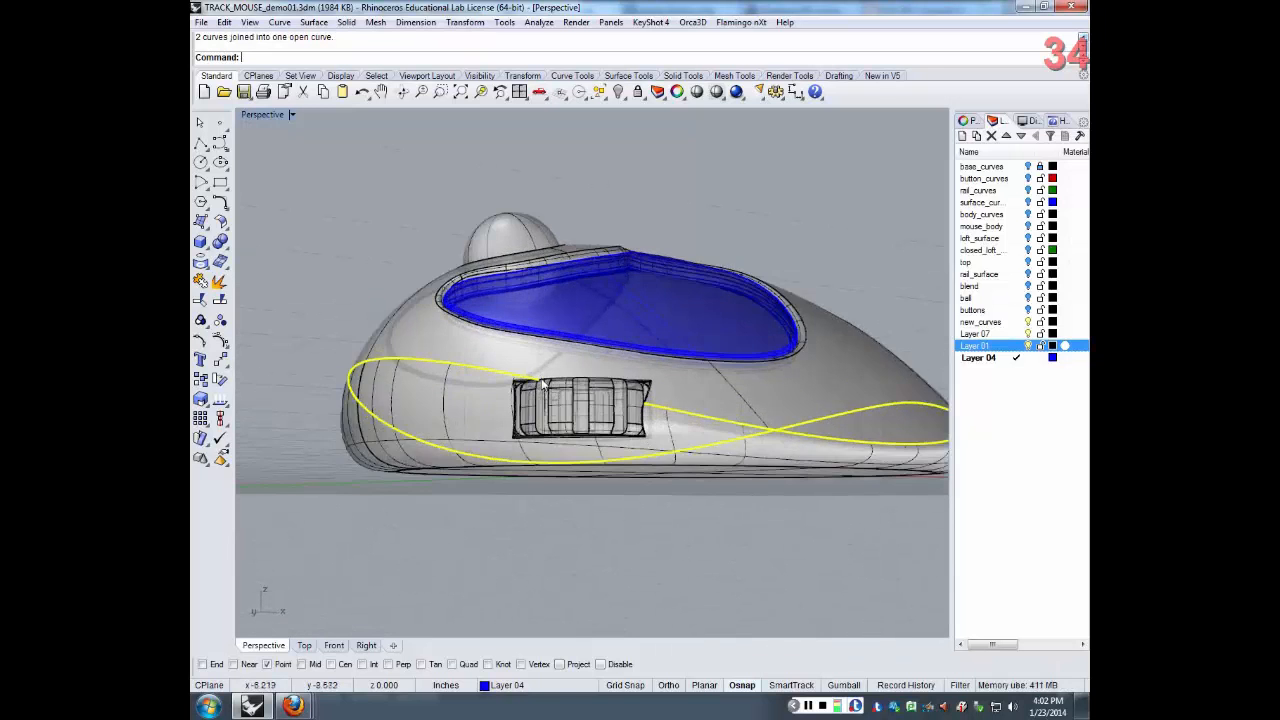
scroll(537, 388, down, 10)
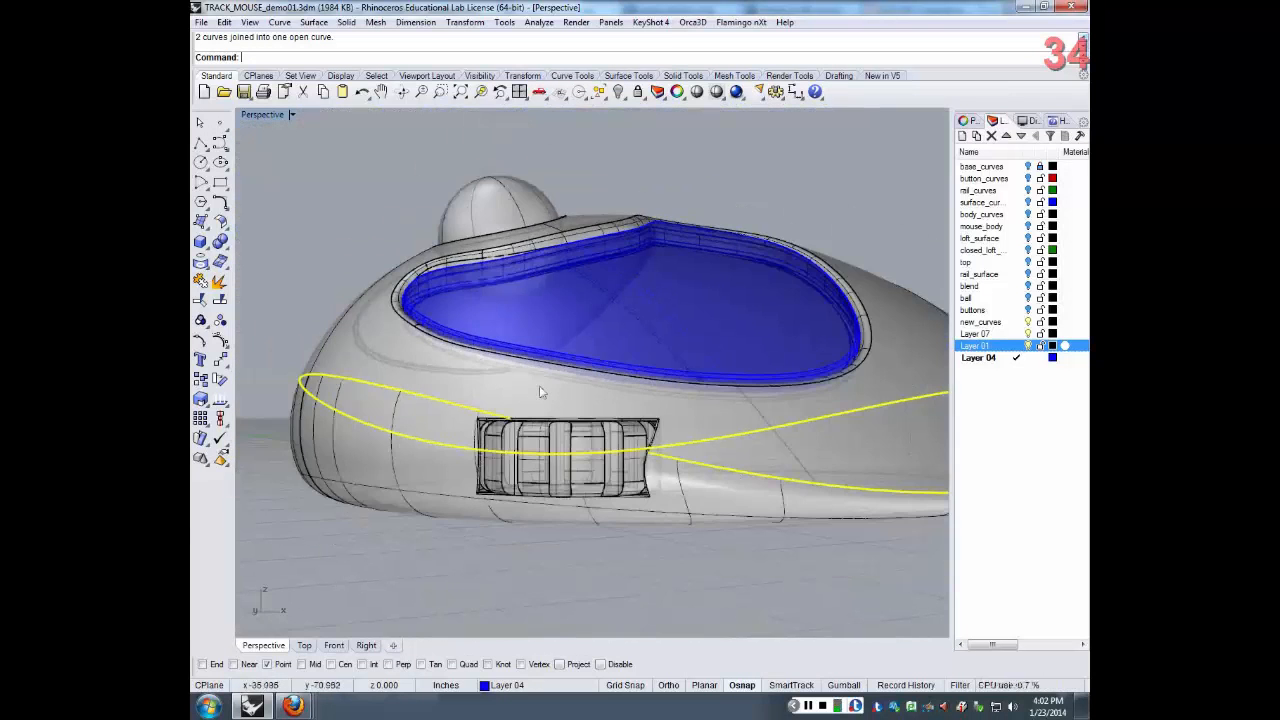
right_drag(539, 391, 602, 487)
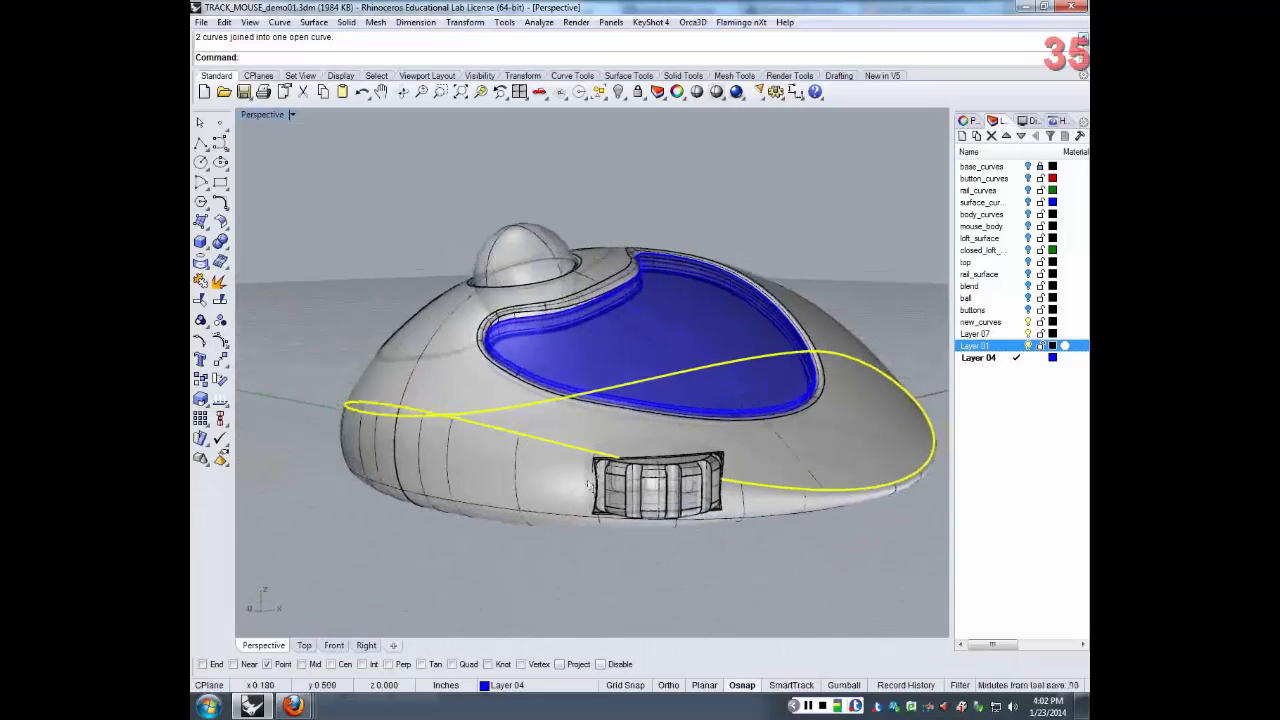
scroll(728, 488, up, 6)
scroll(728, 488, up, 5)
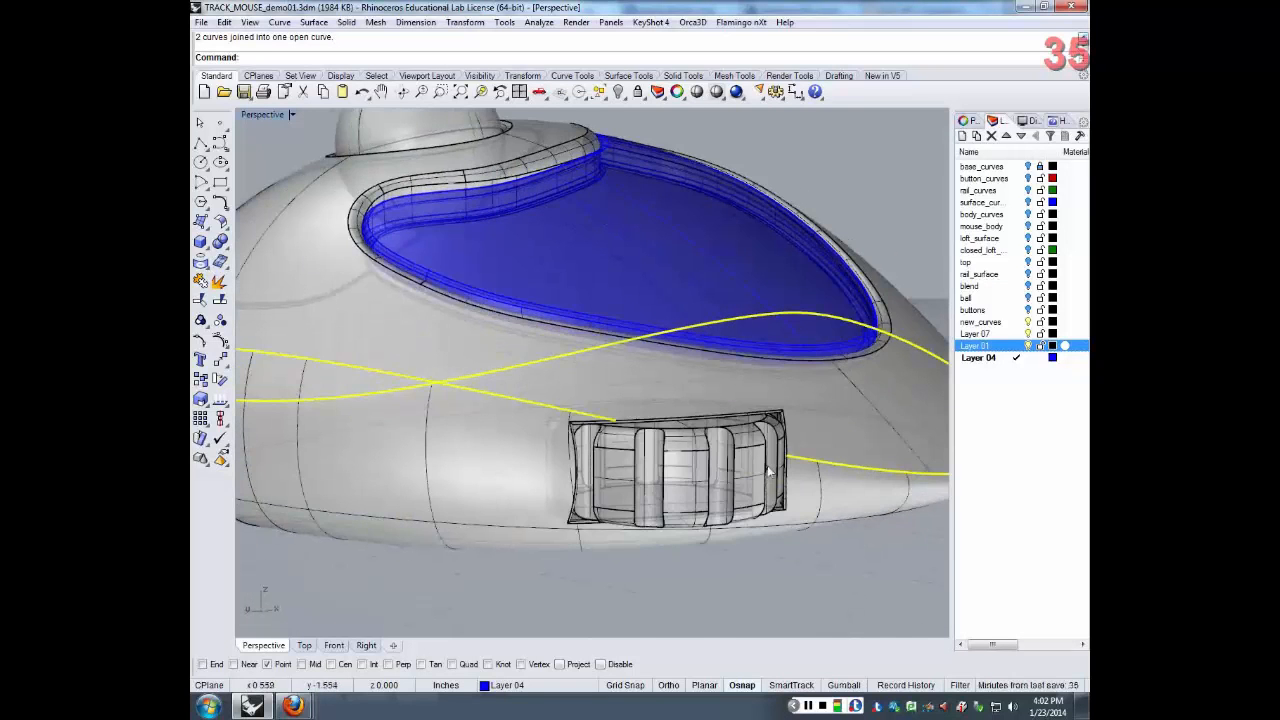
right_drag(789, 459, 796, 466)
right_drag(441, 396, 473, 403)
scroll(473, 403, down, 8)
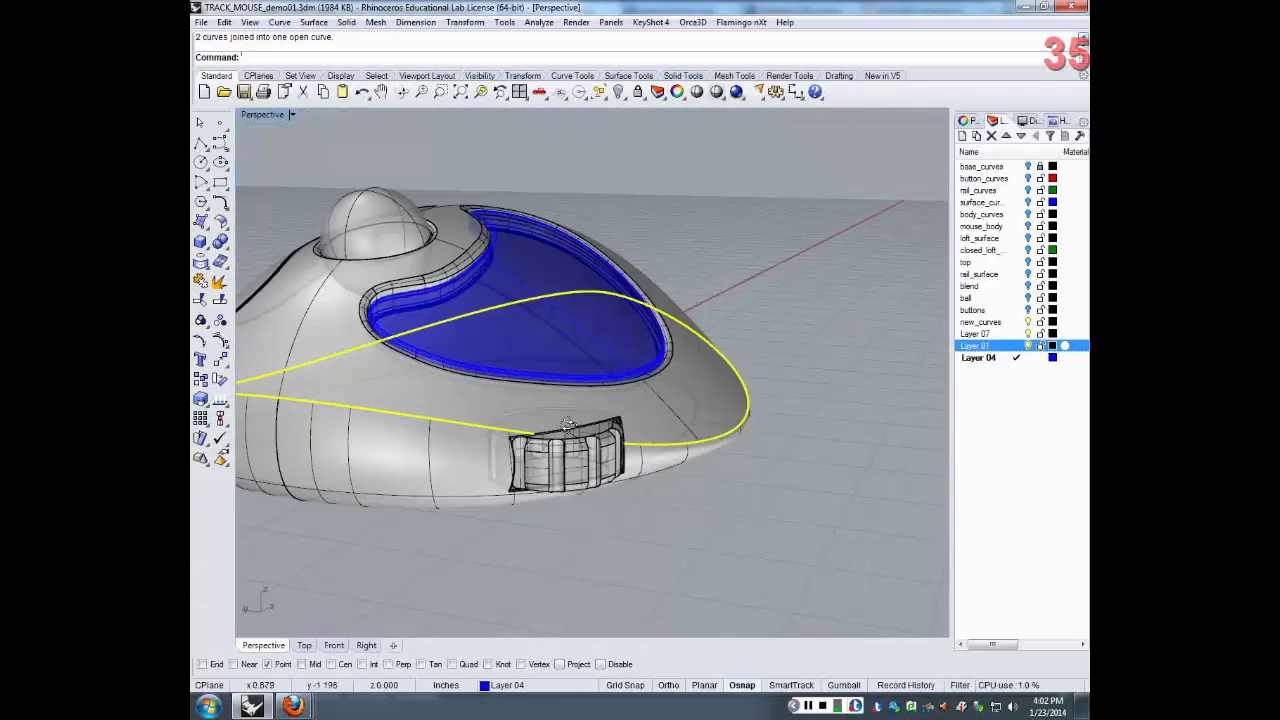
right_drag(569, 426, 668, 432)
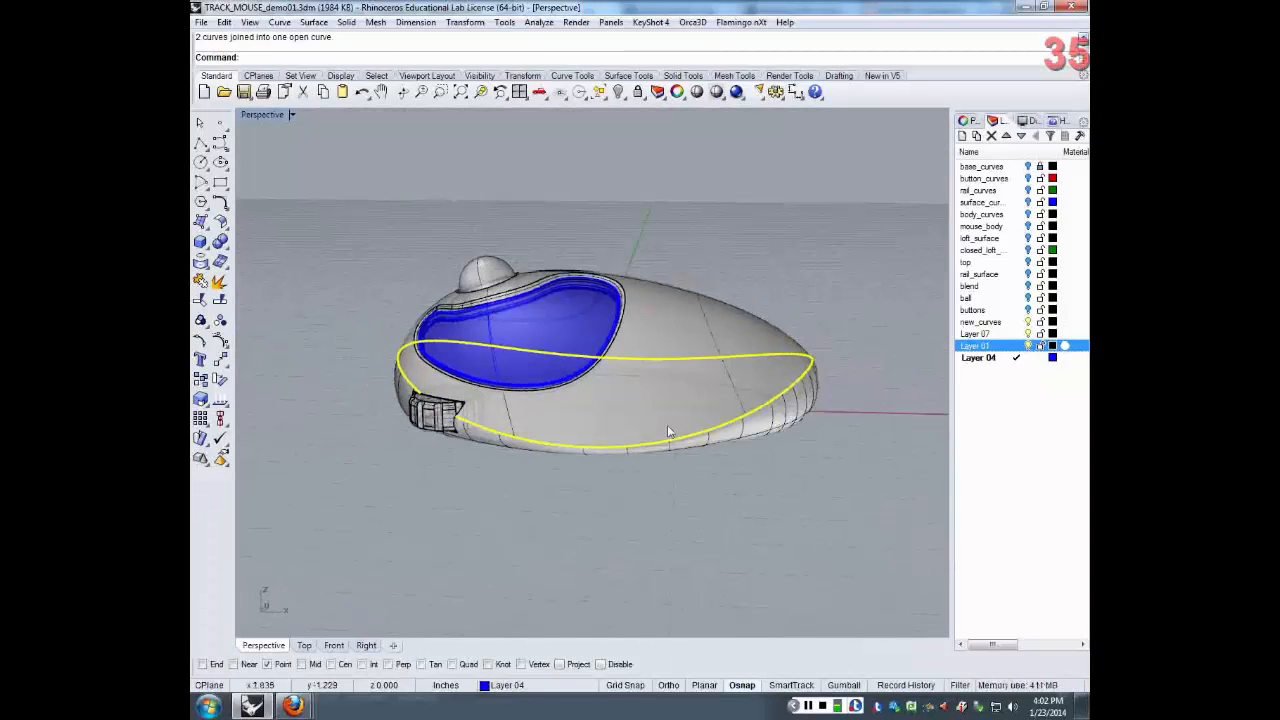
Split the joined seam curve with the Point option at a short distance from each side of the wheel recess
text(Spl)
key(BackSpace)
key(BackSpace)
key(BackSpace)
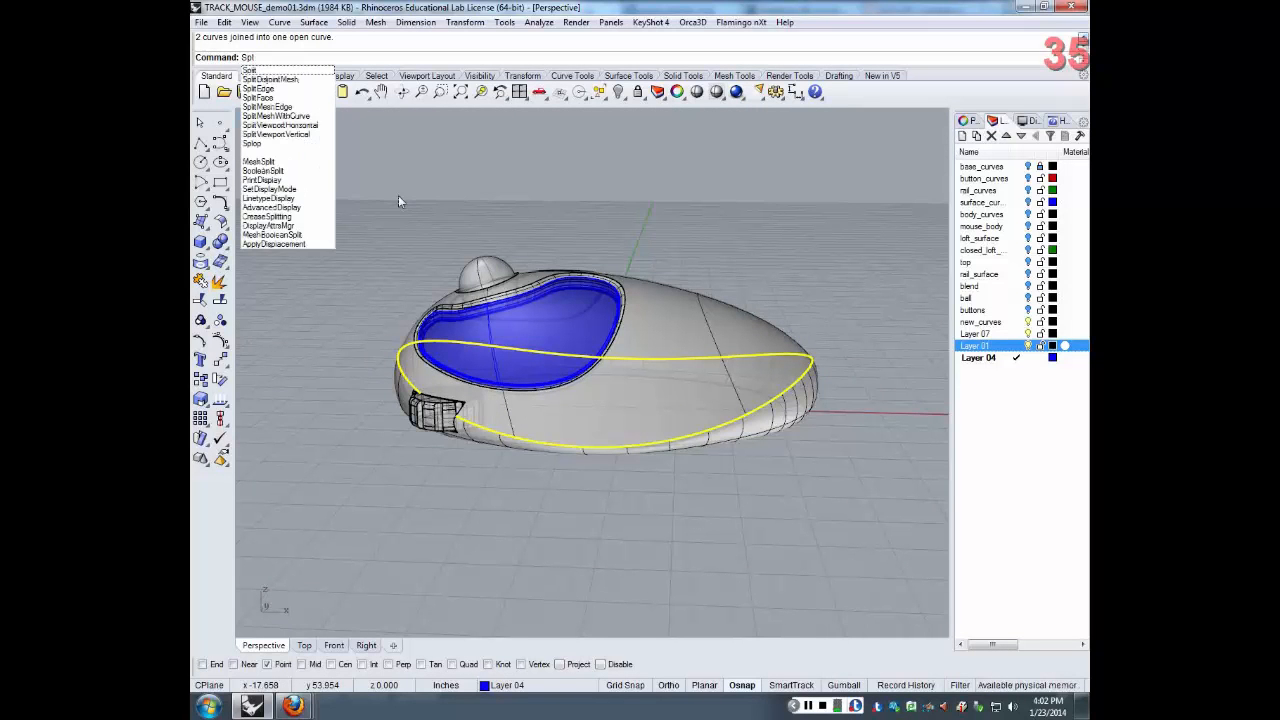
text(it)
key(Return)
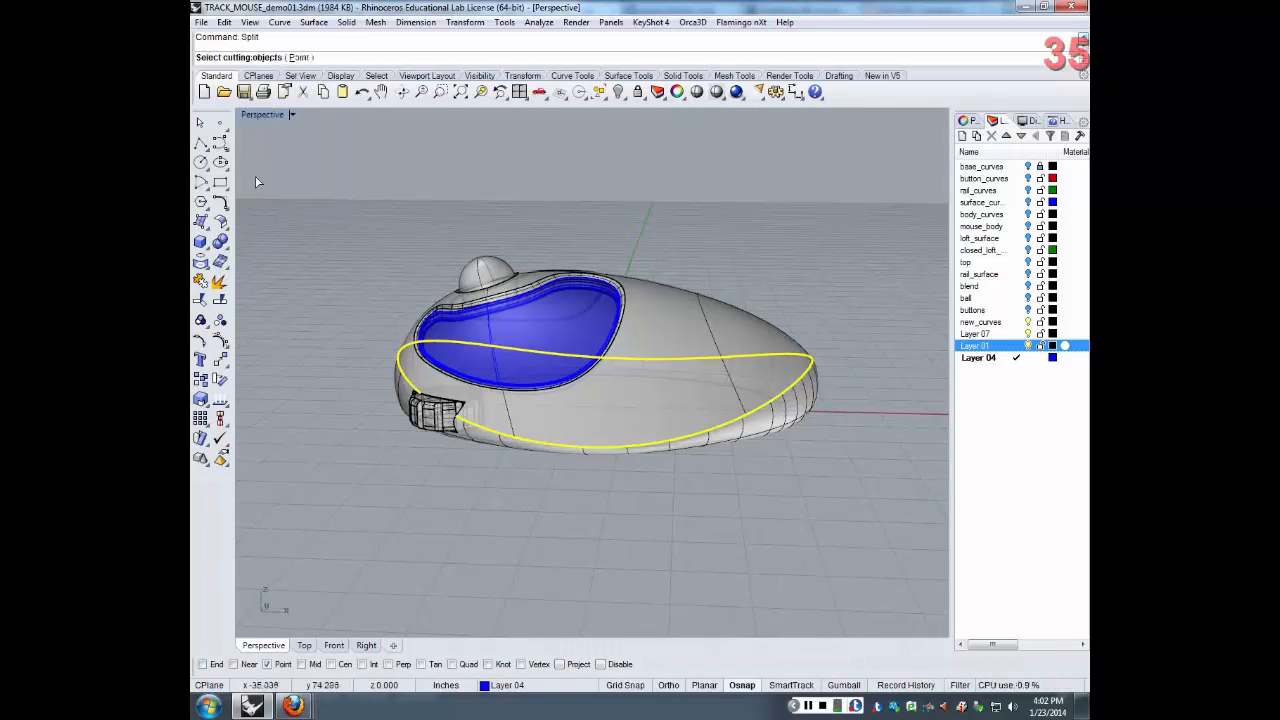
click(299, 58)
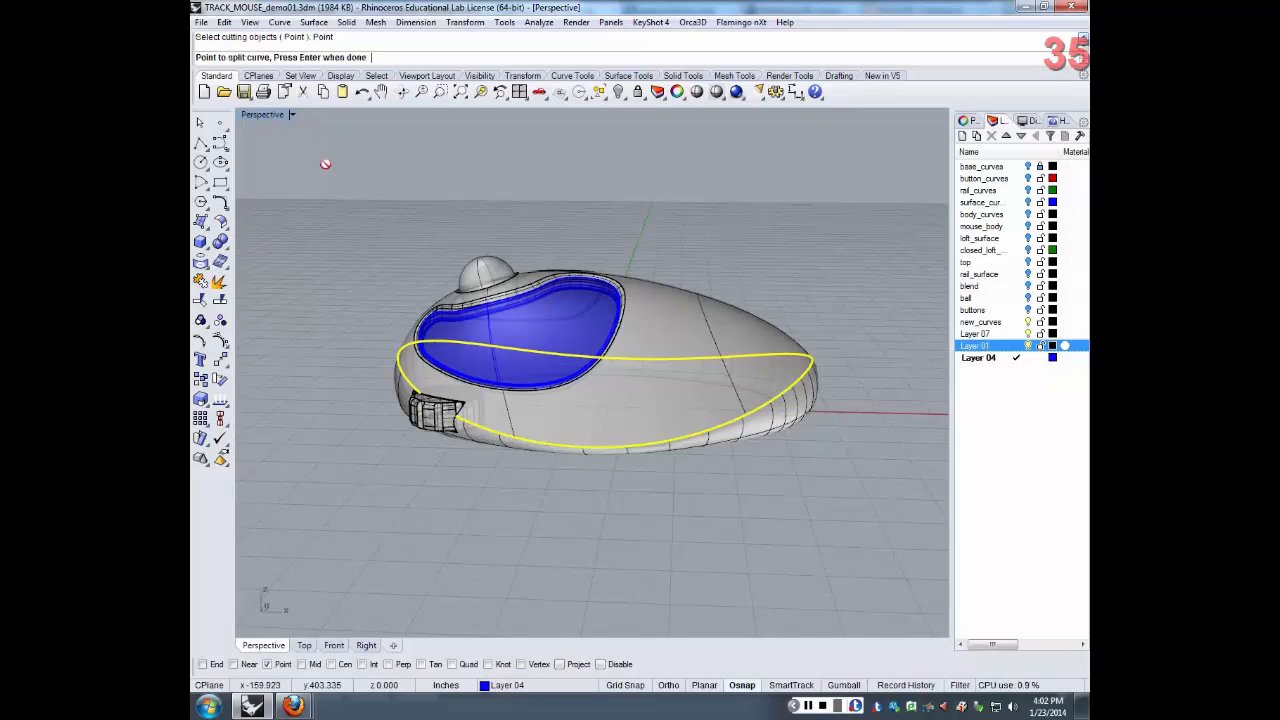
scroll(480, 430, up, 3)
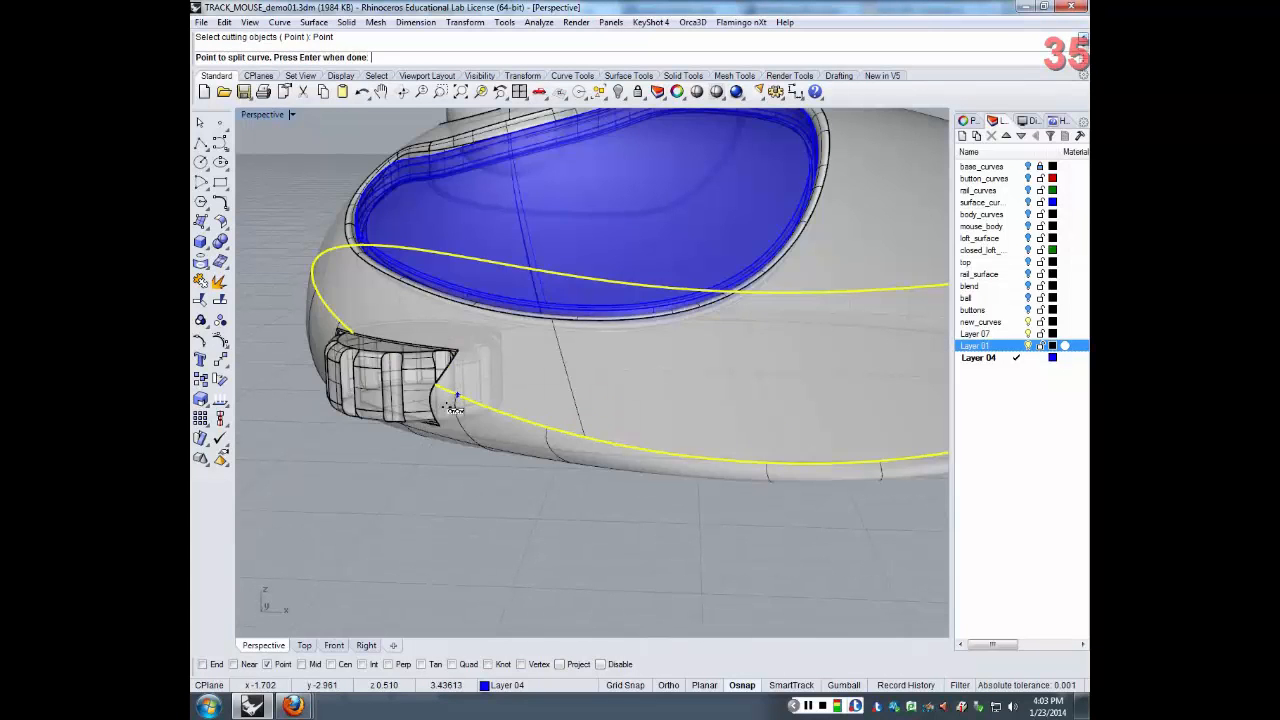
scroll(460, 415, up, 2)
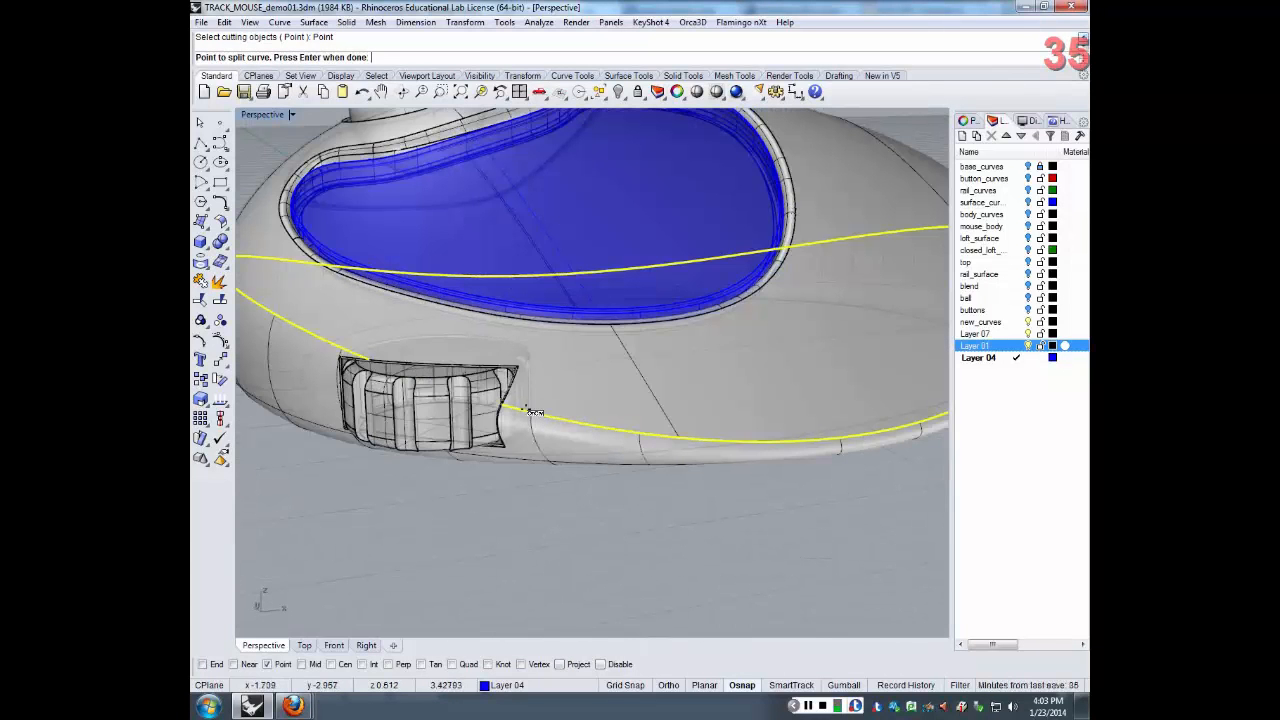
click(529, 409)
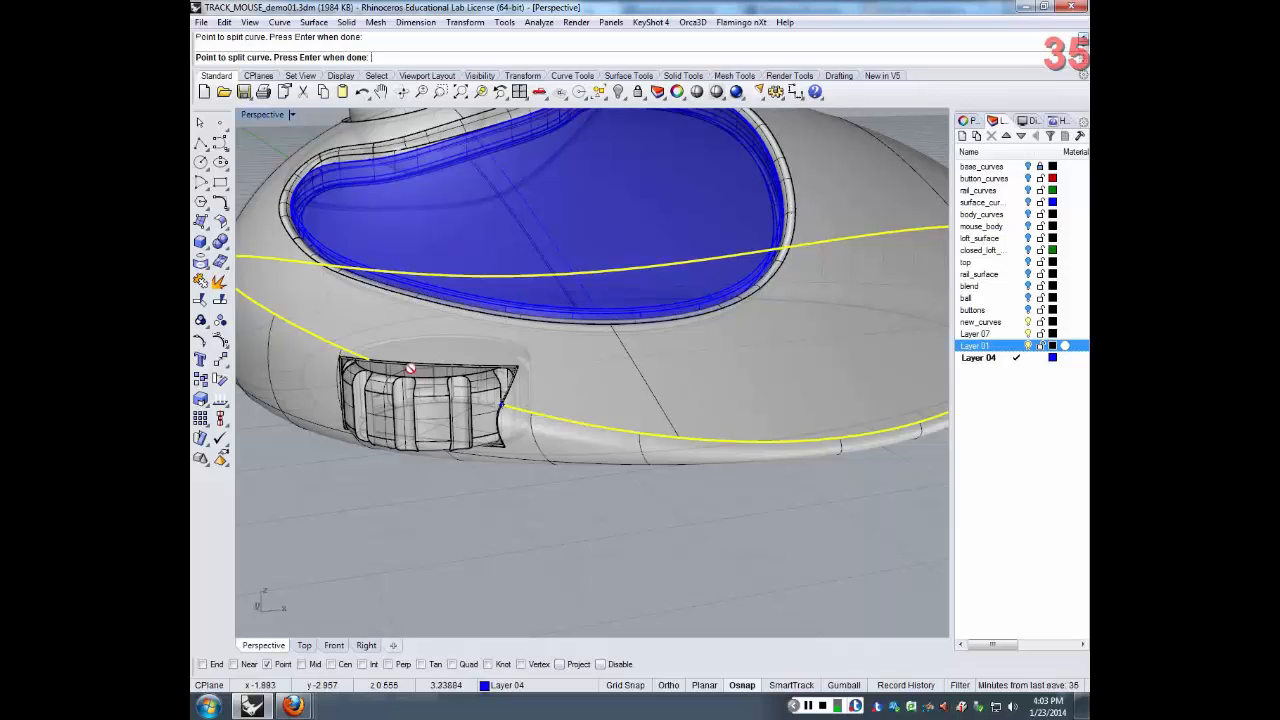
key(Return)
Delete the two short curve pieces adjoining the wheel recess, one on each side
click(341, 349)
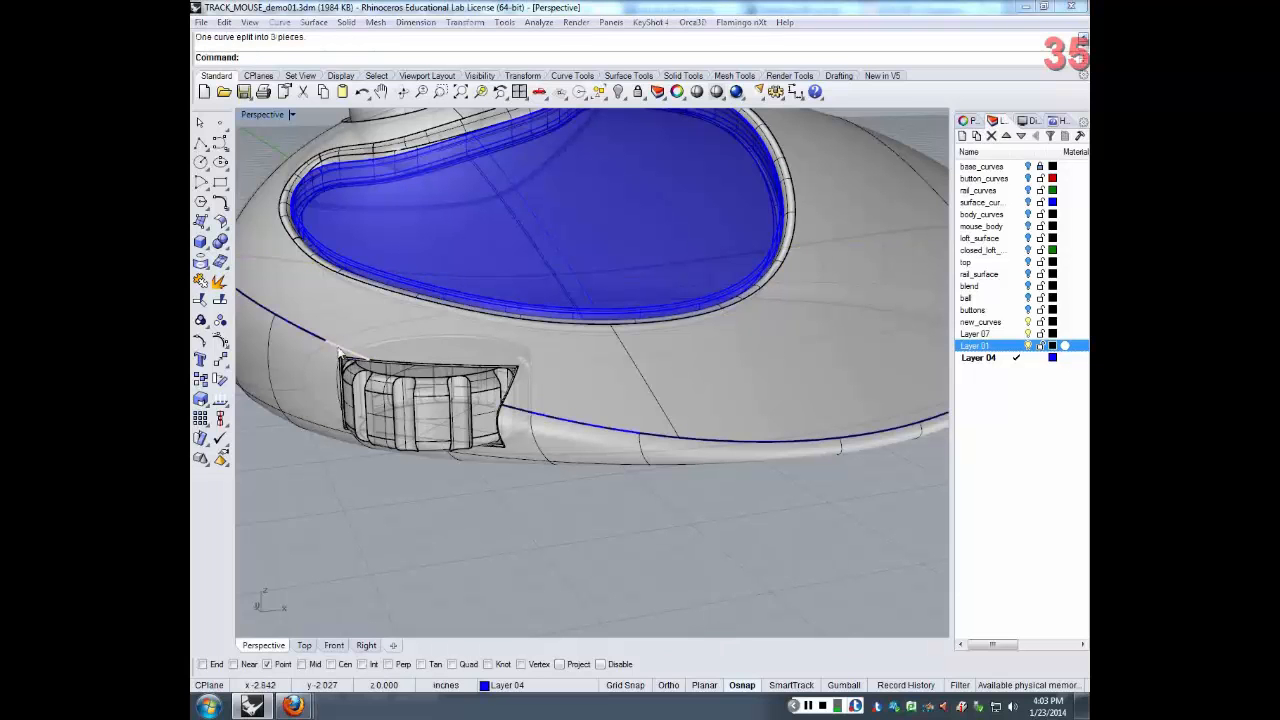
click(391, 386)
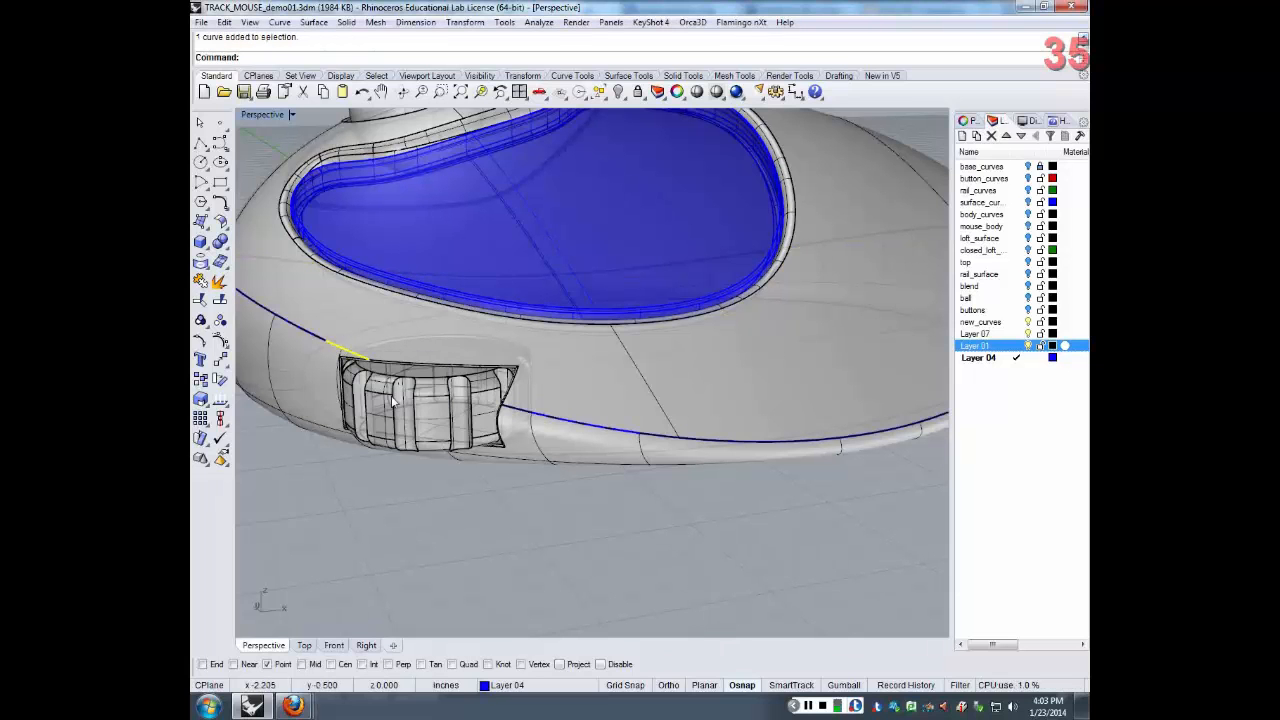
key(Delete)
click(519, 416)
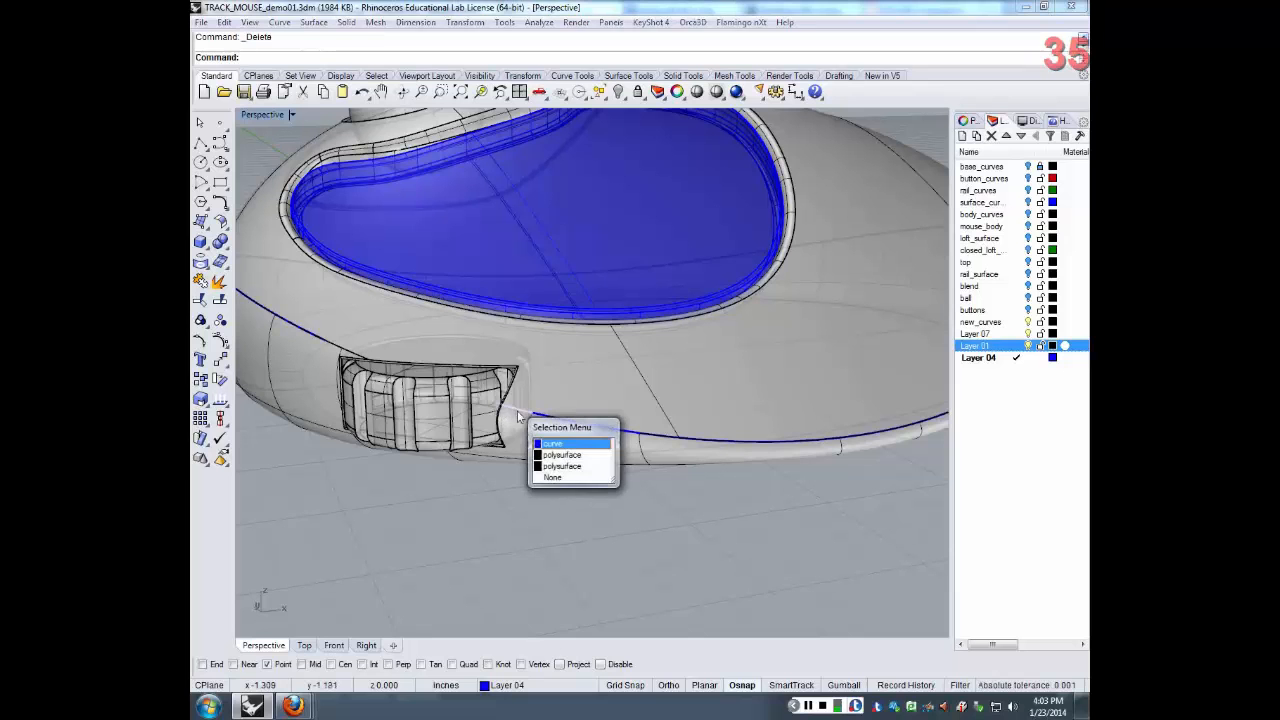
click(553, 446)
key(Delete)
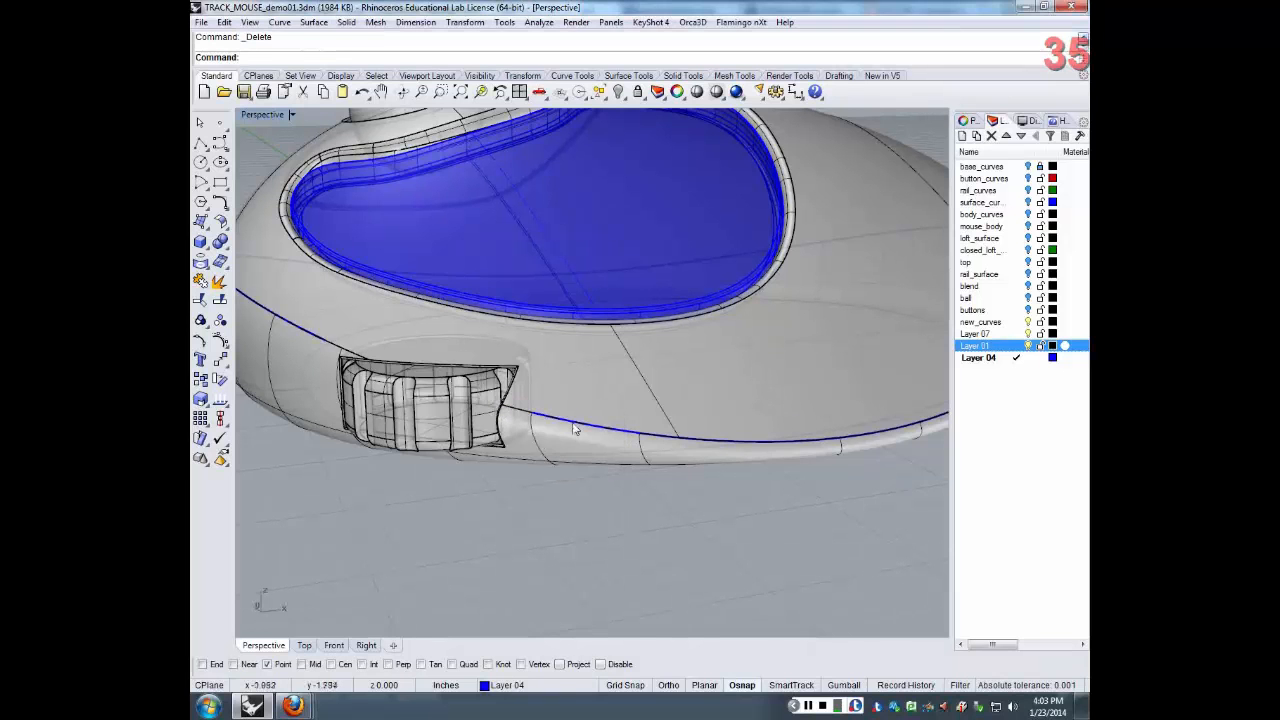
Start a Pipe along the trimmed seam curve with a start radius of about 0.009 inches beside the wheel recess
click(577, 426)
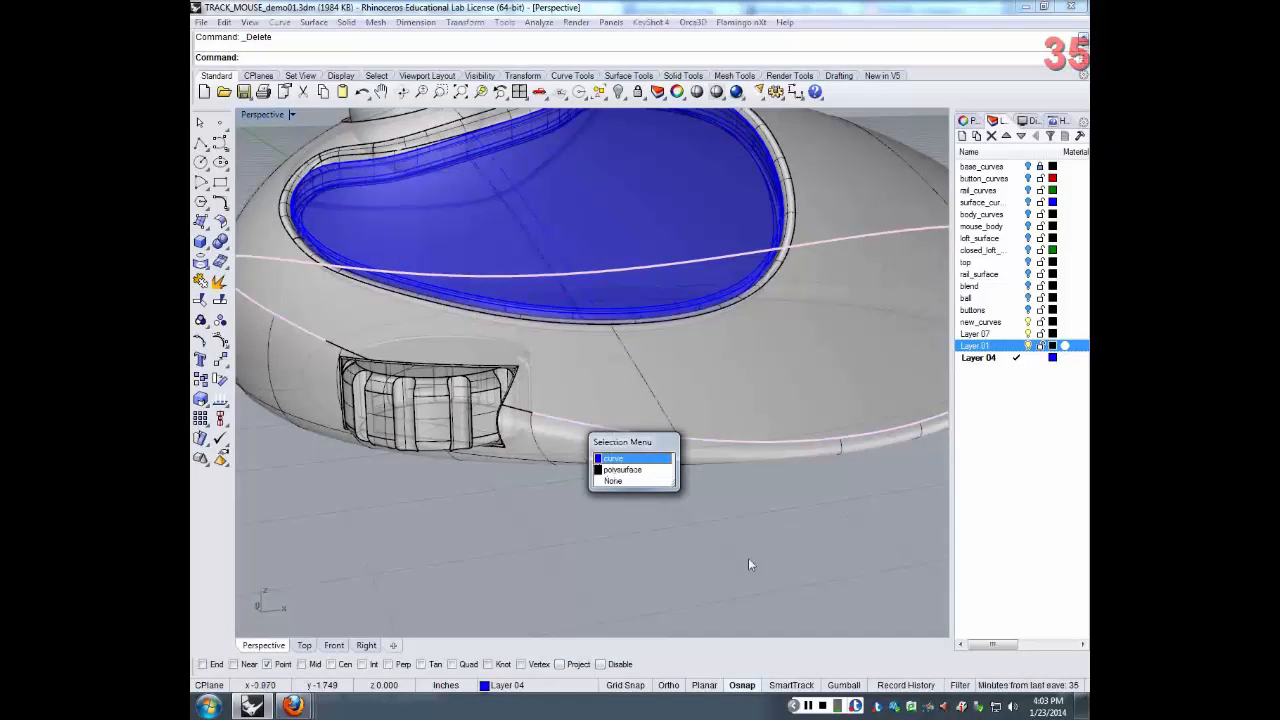
click(615, 458)
scroll(621, 501, down, 5)
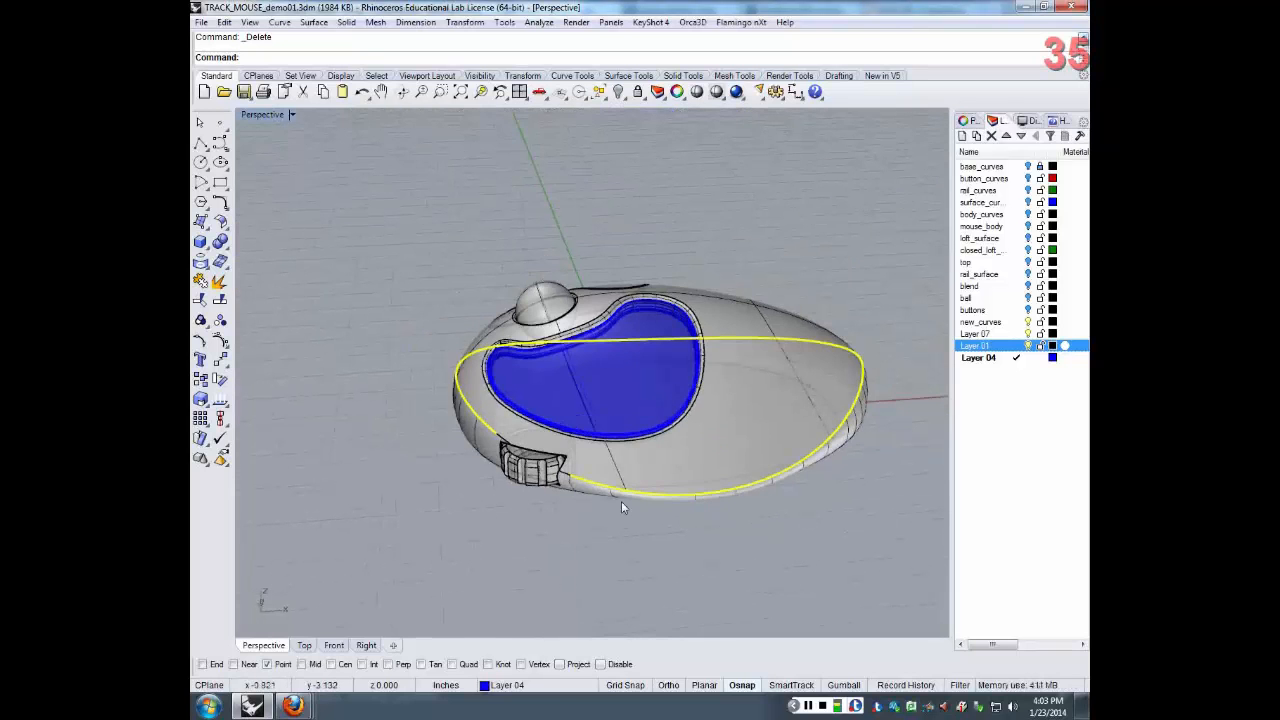
right_drag(619, 508, 643, 527)
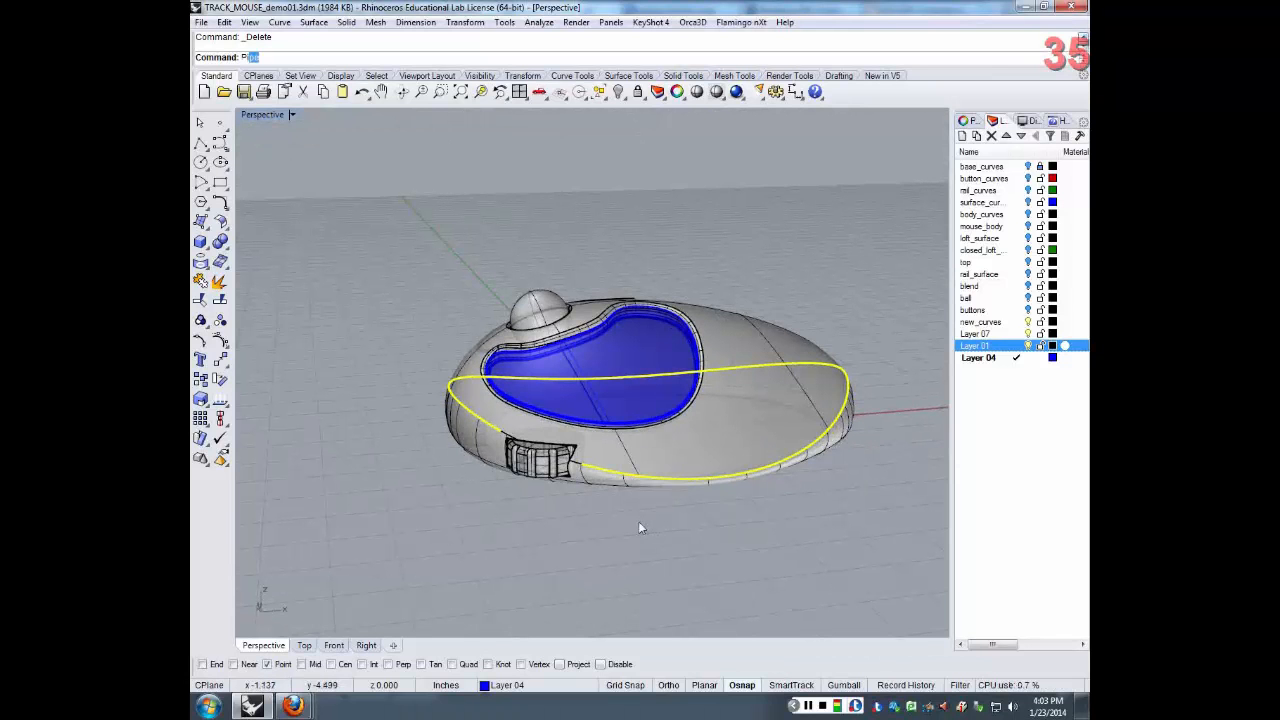
text(ipe)
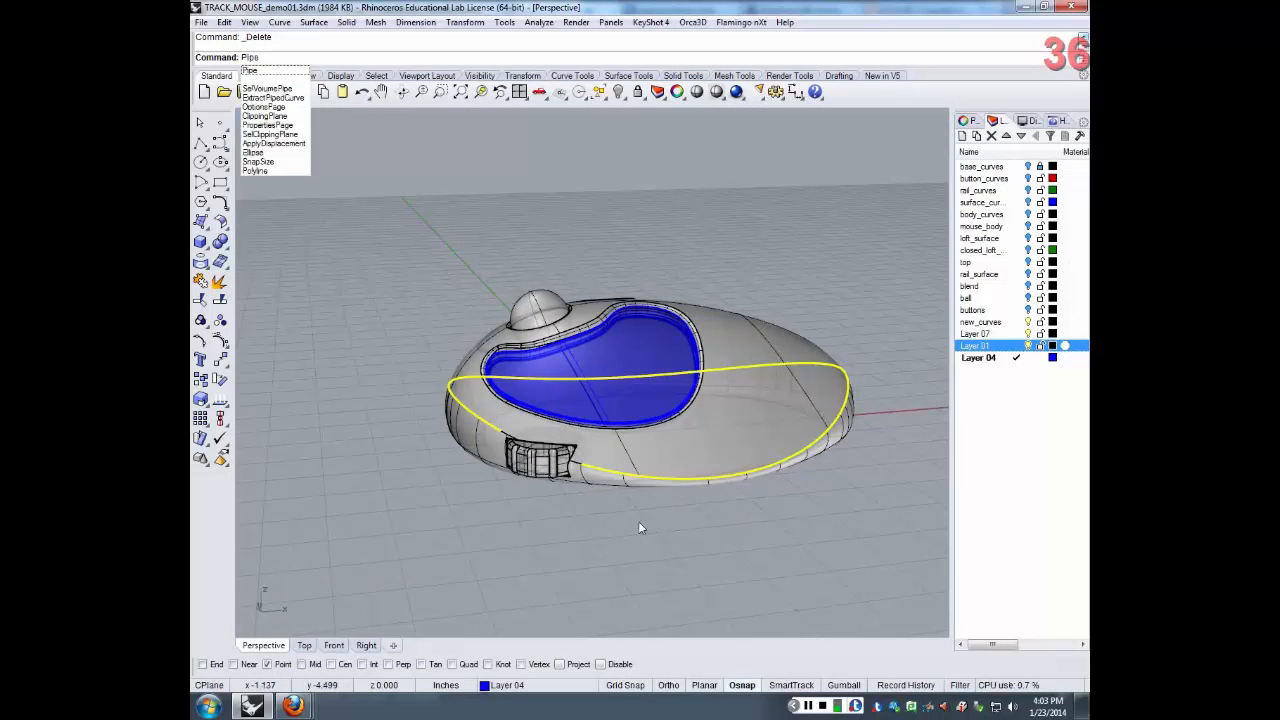
key(Return)
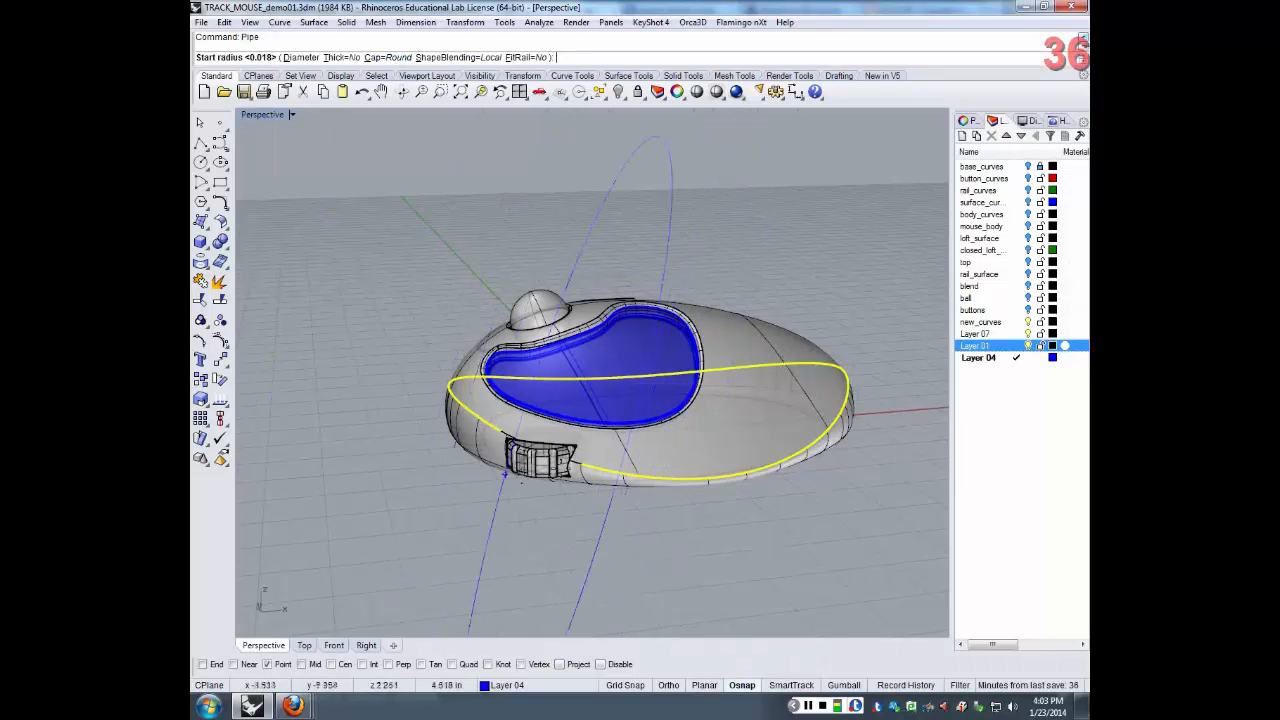
scroll(580, 464, up, 3)
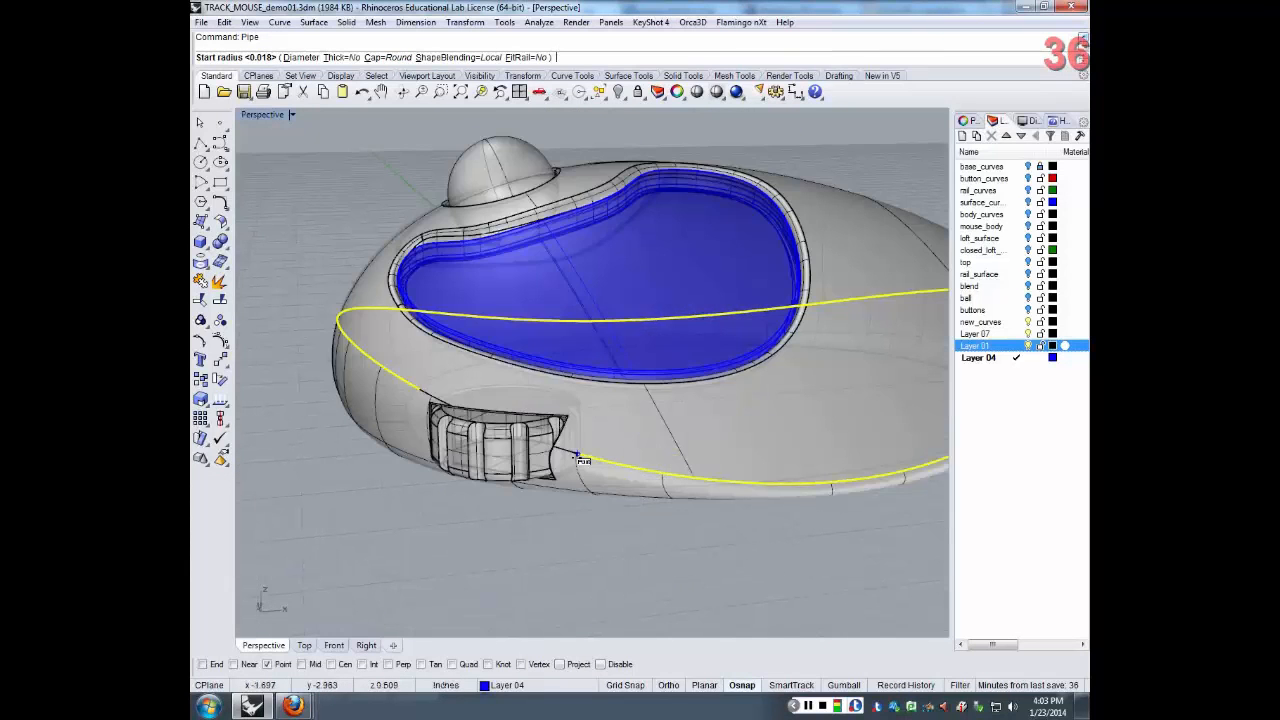
scroll(578, 458, up, 5)
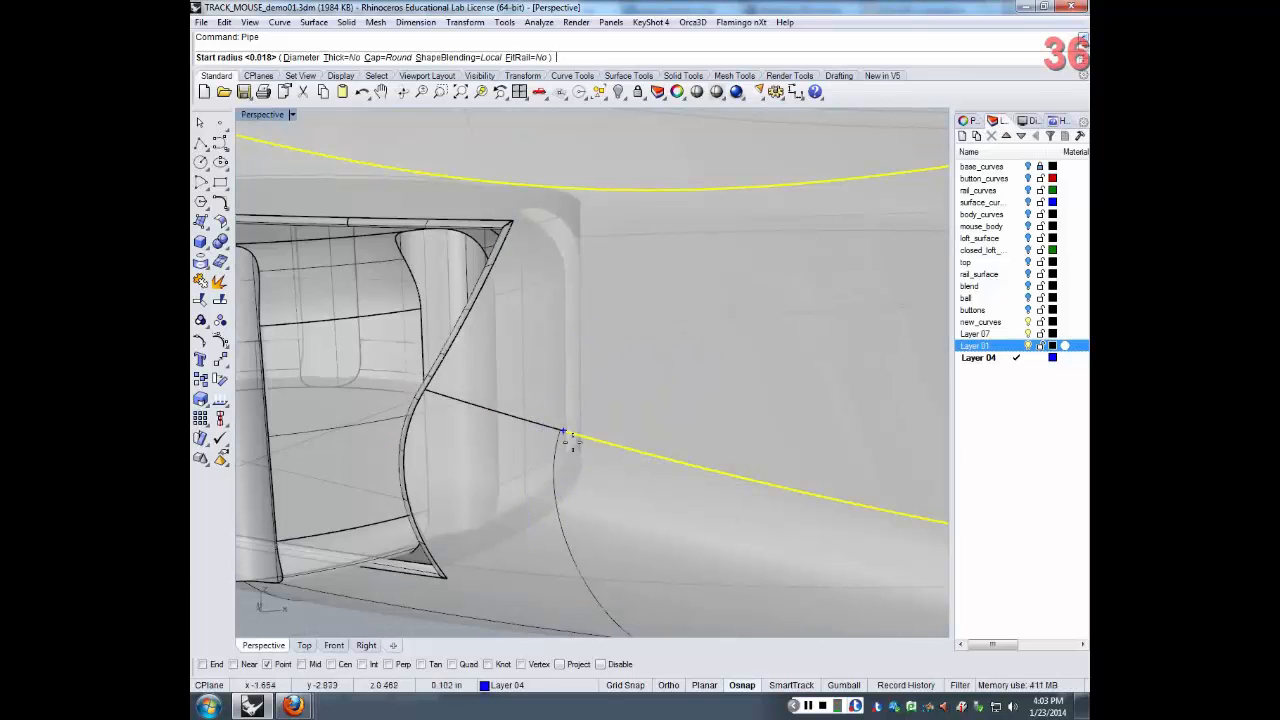
scroll(566, 433, up, 5)
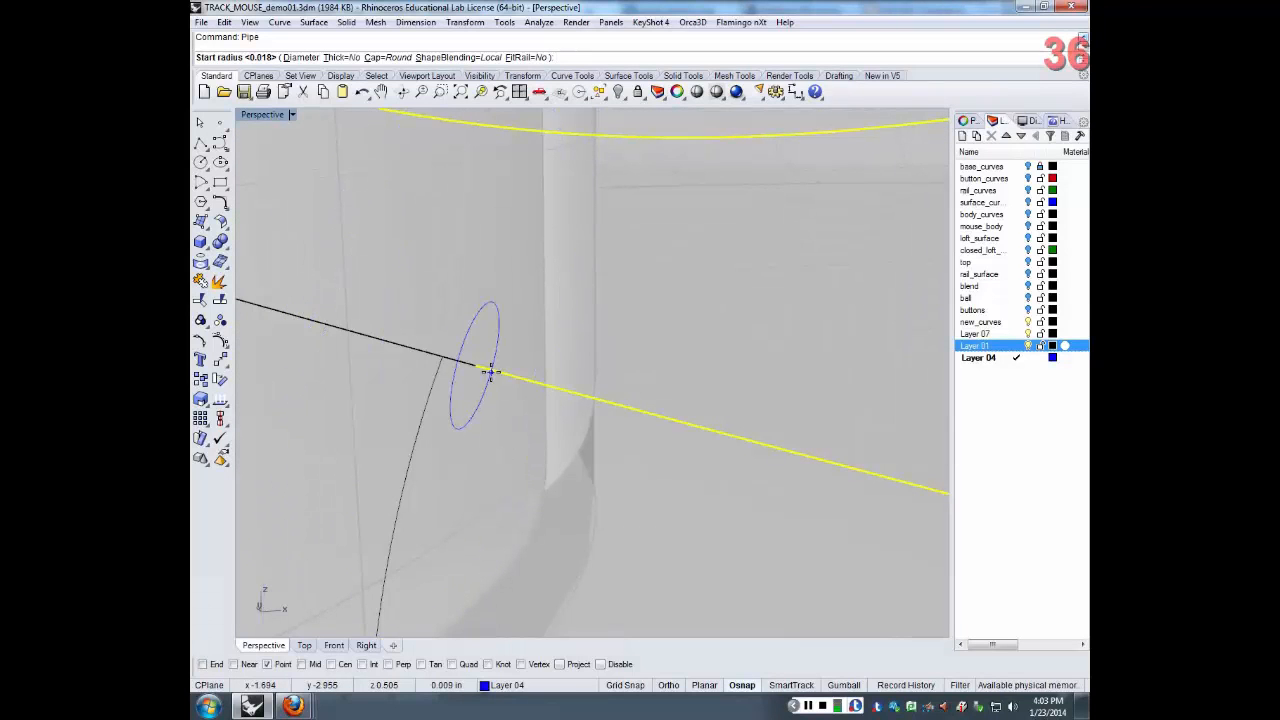
click(489, 372)
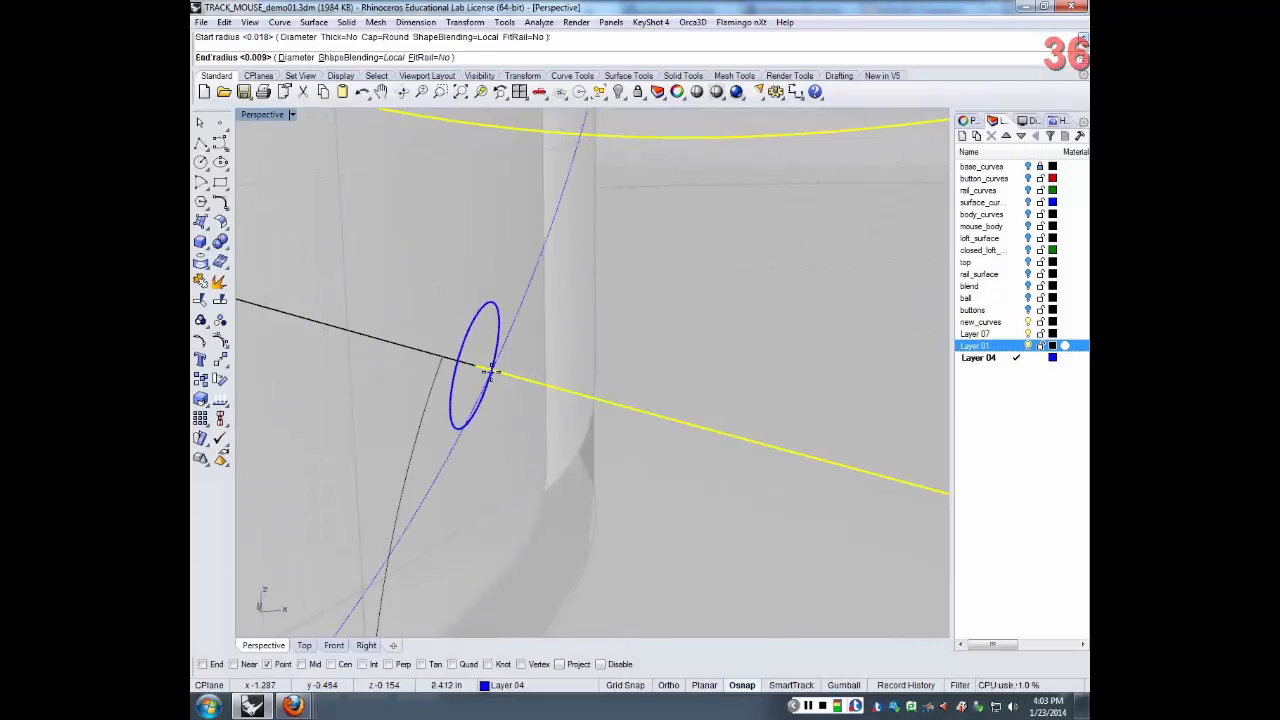
Give the pipe an end radius of 0.009 inches at the curve end across the wheel recess
scroll(632, 392, down, 3)
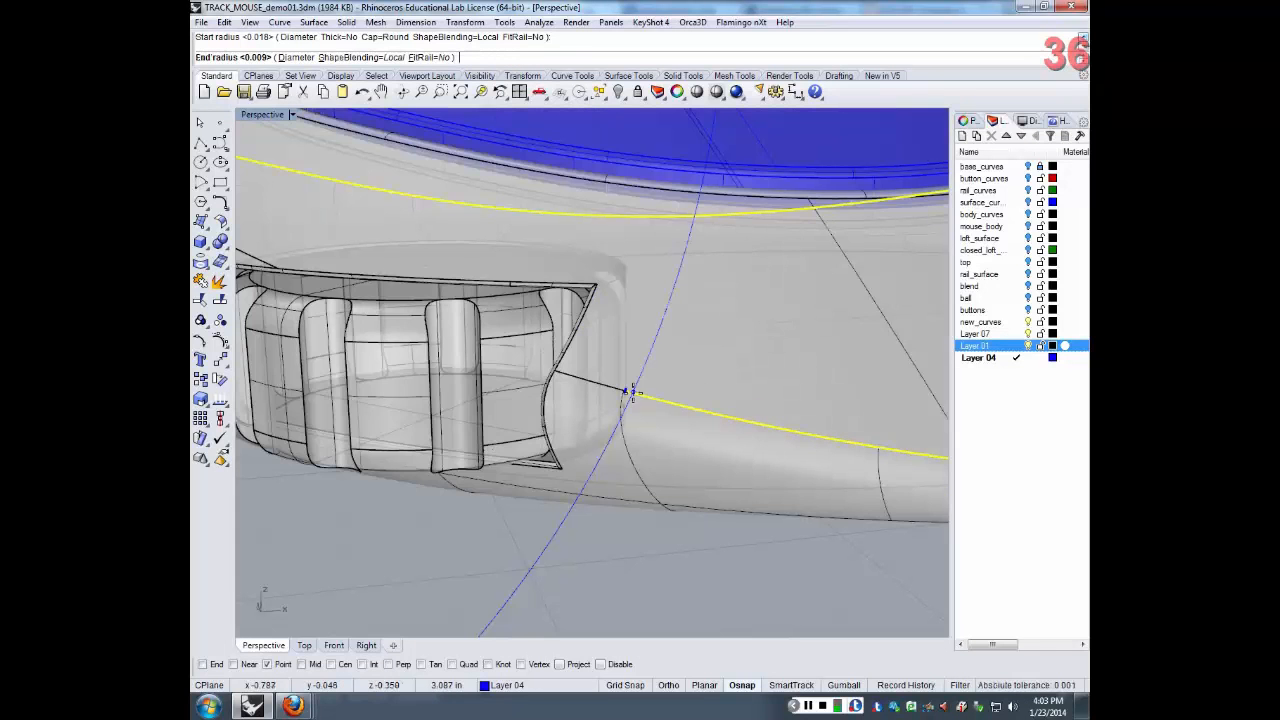
scroll(632, 392, down, 2)
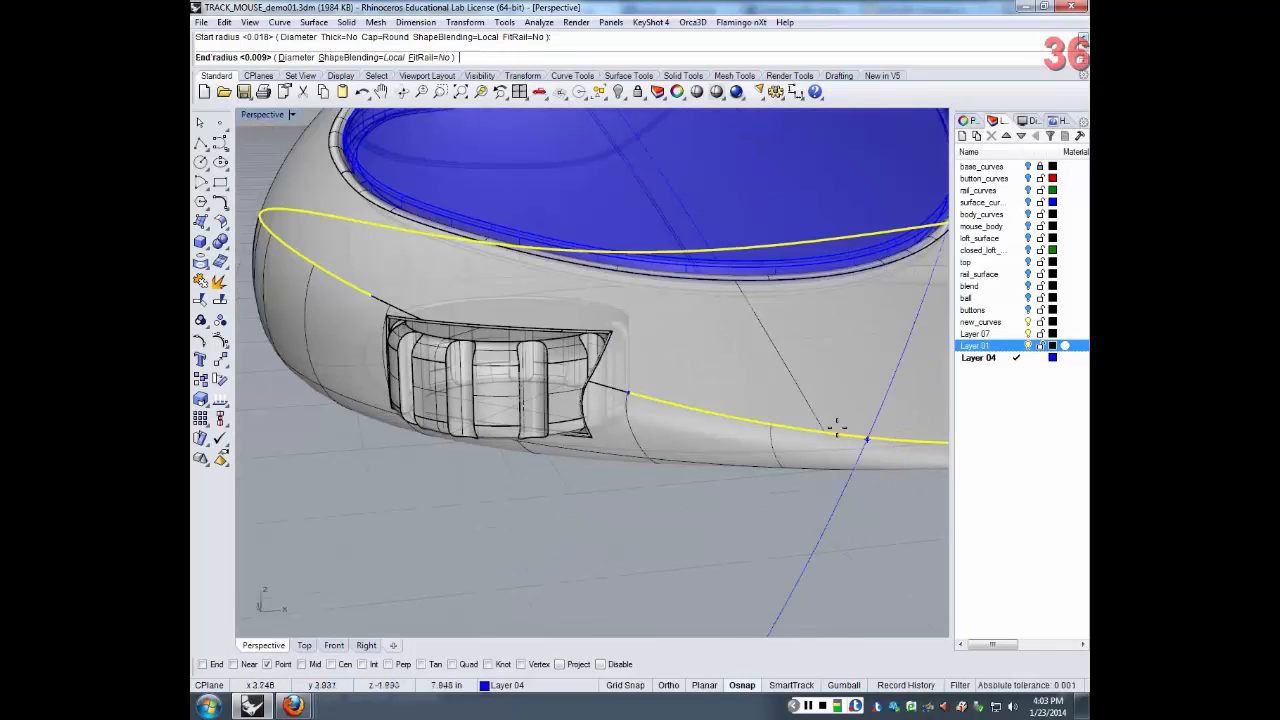
click(604, 390)
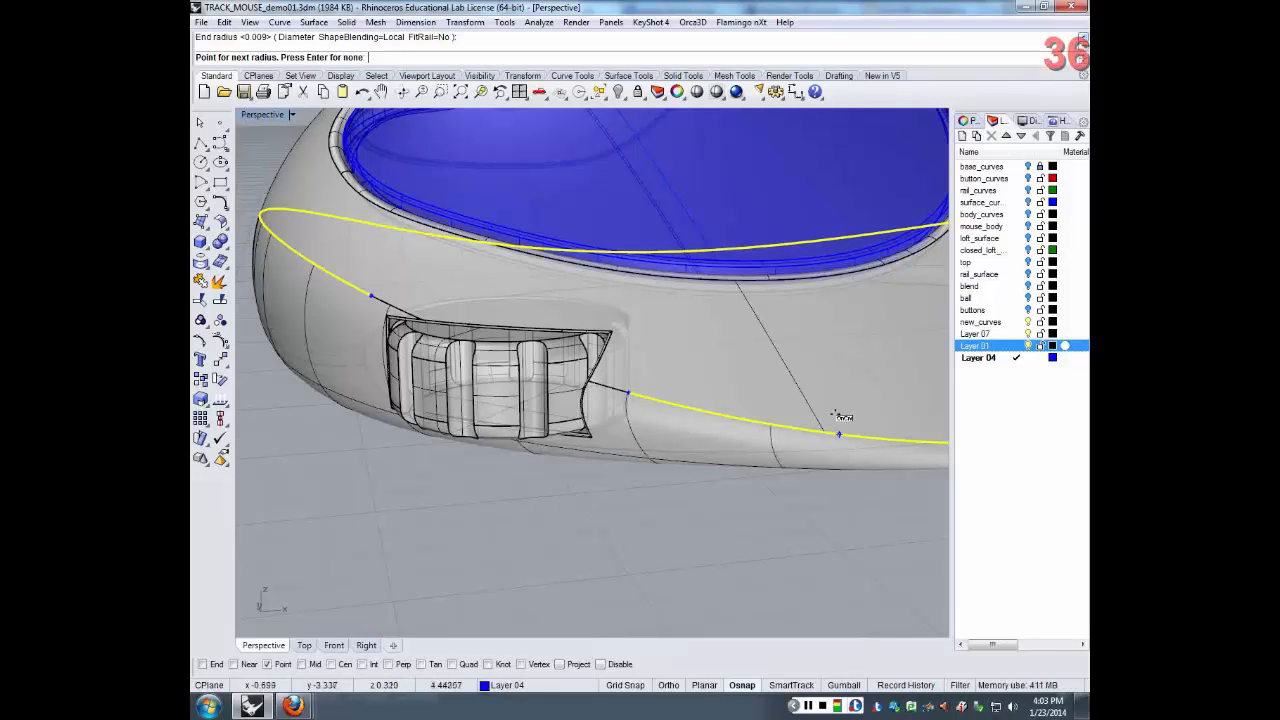
Add an intermediate pipe radius of about 0.213 inches on the seam curve along the side of the body
right_drag(834, 413, 622, 397)
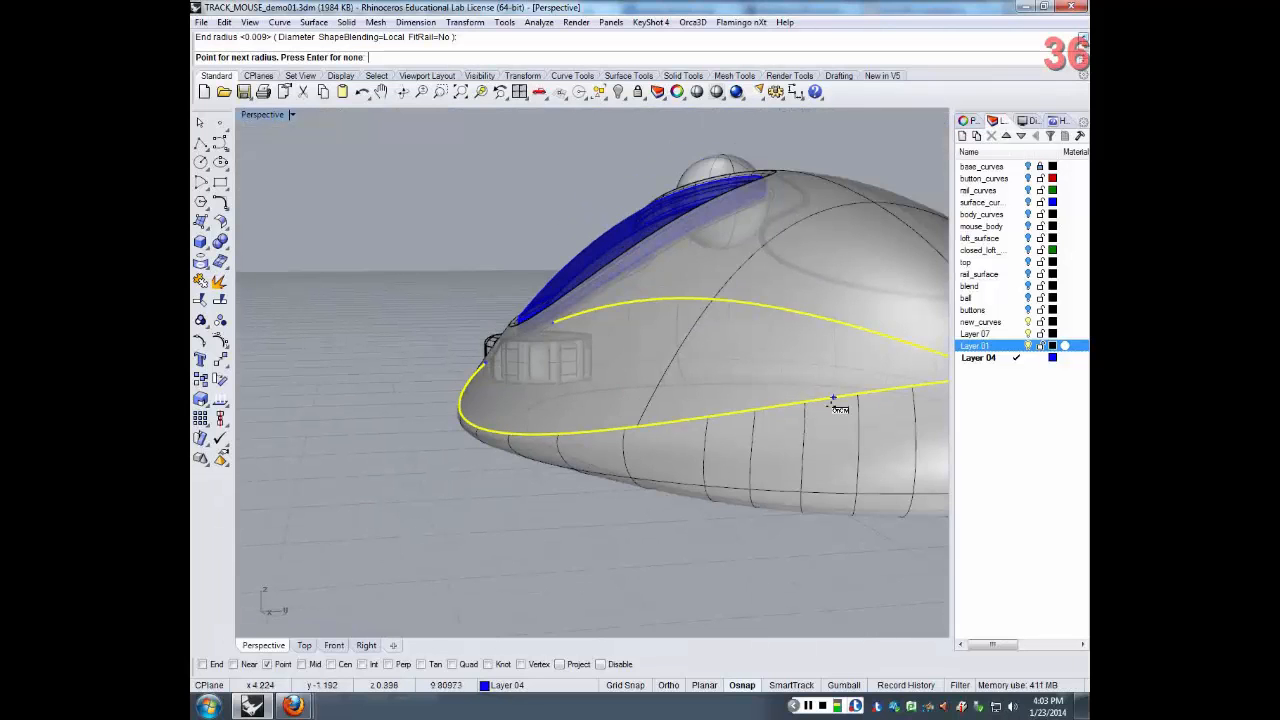
scroll(832, 402, down, 3)
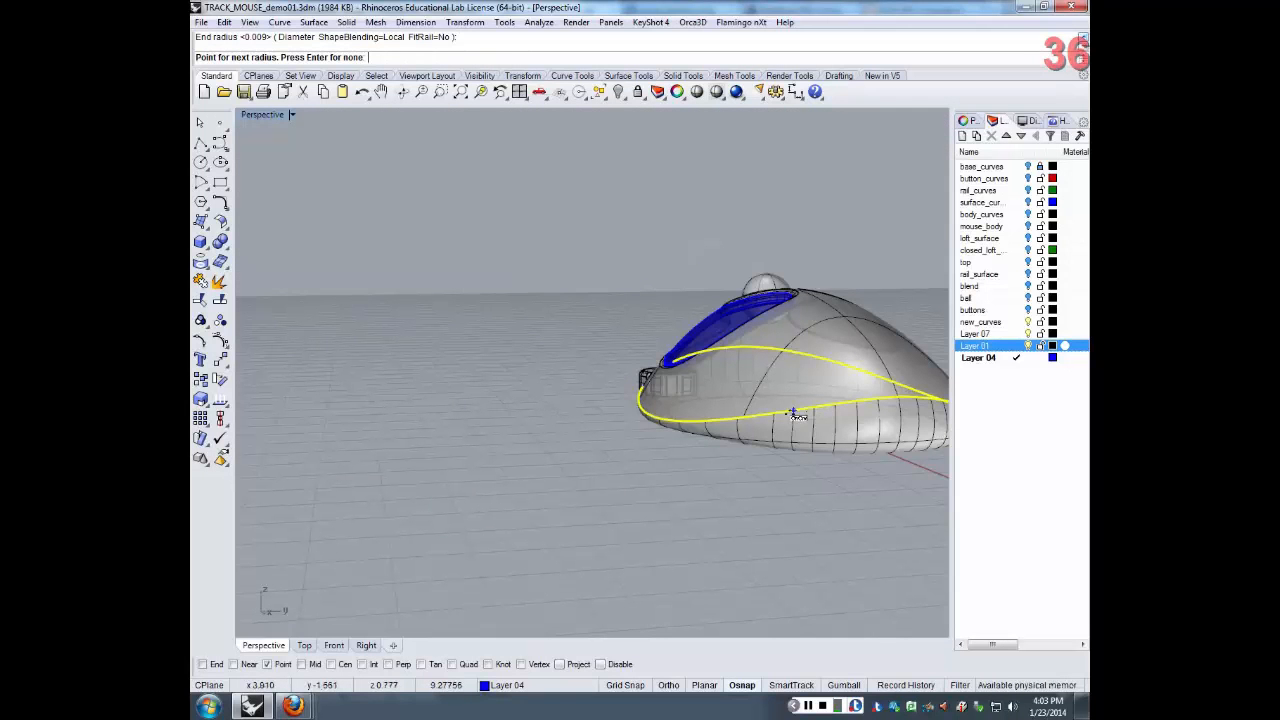
click(794, 414)
key(Return)
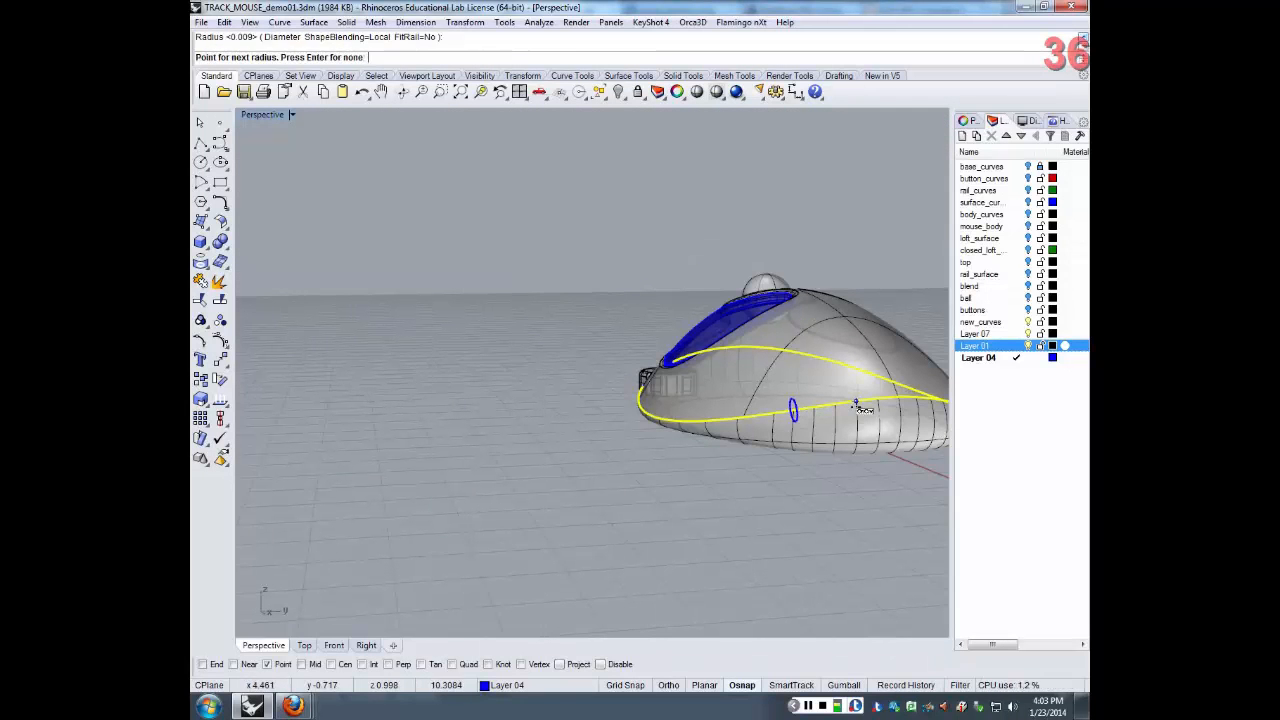
Place another radius point farther along the seam curve on the opposite side of the body and size its radius
right_drag(794, 414, 600, 422)
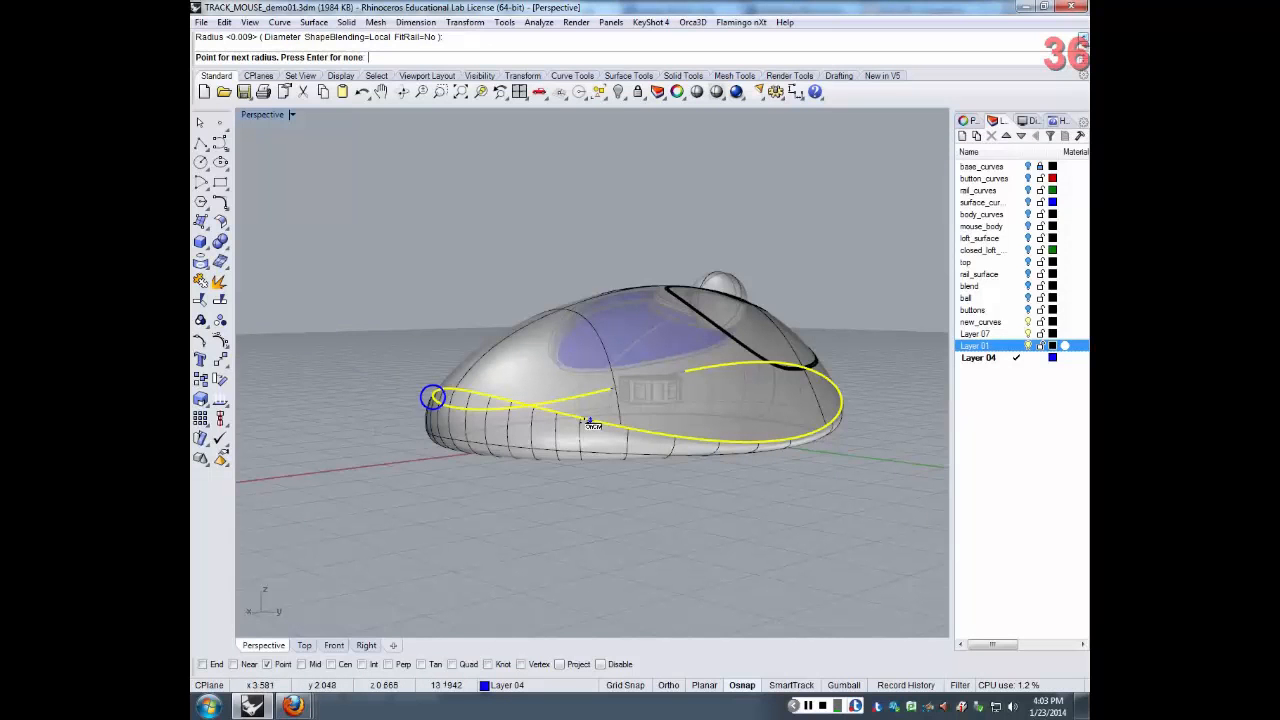
click(580, 422)
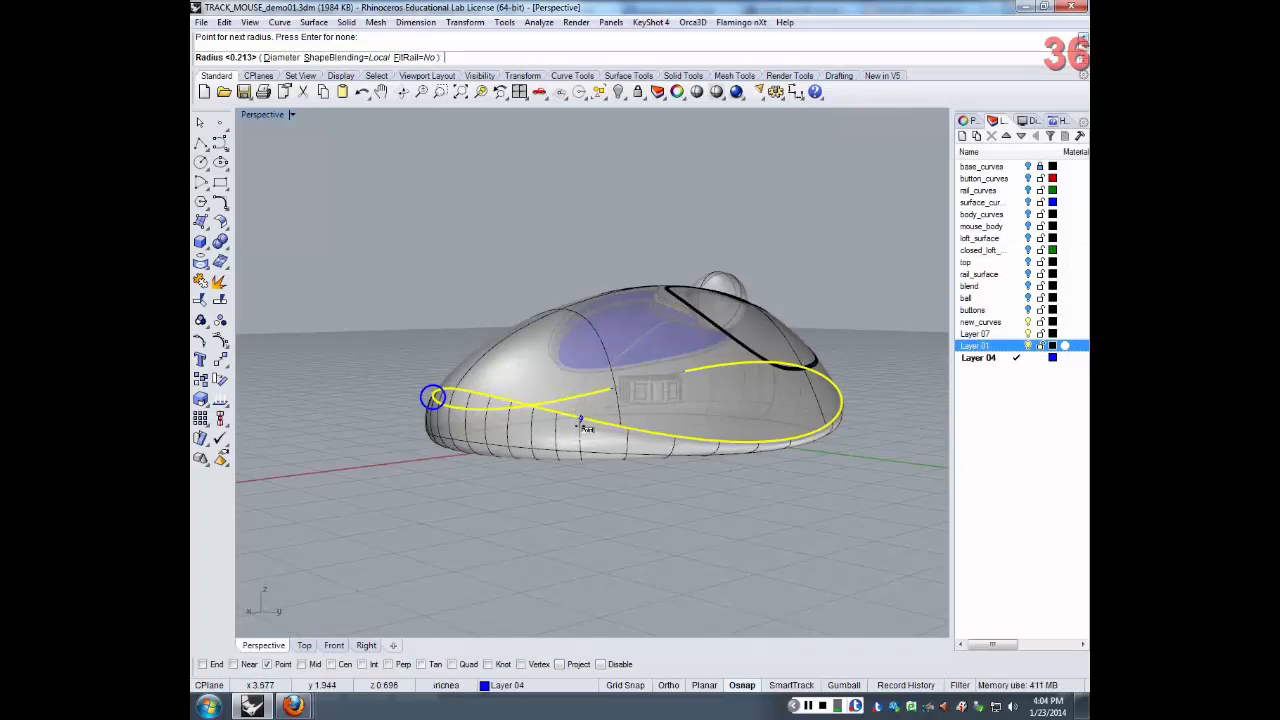
scroll(579, 429, up, 3)
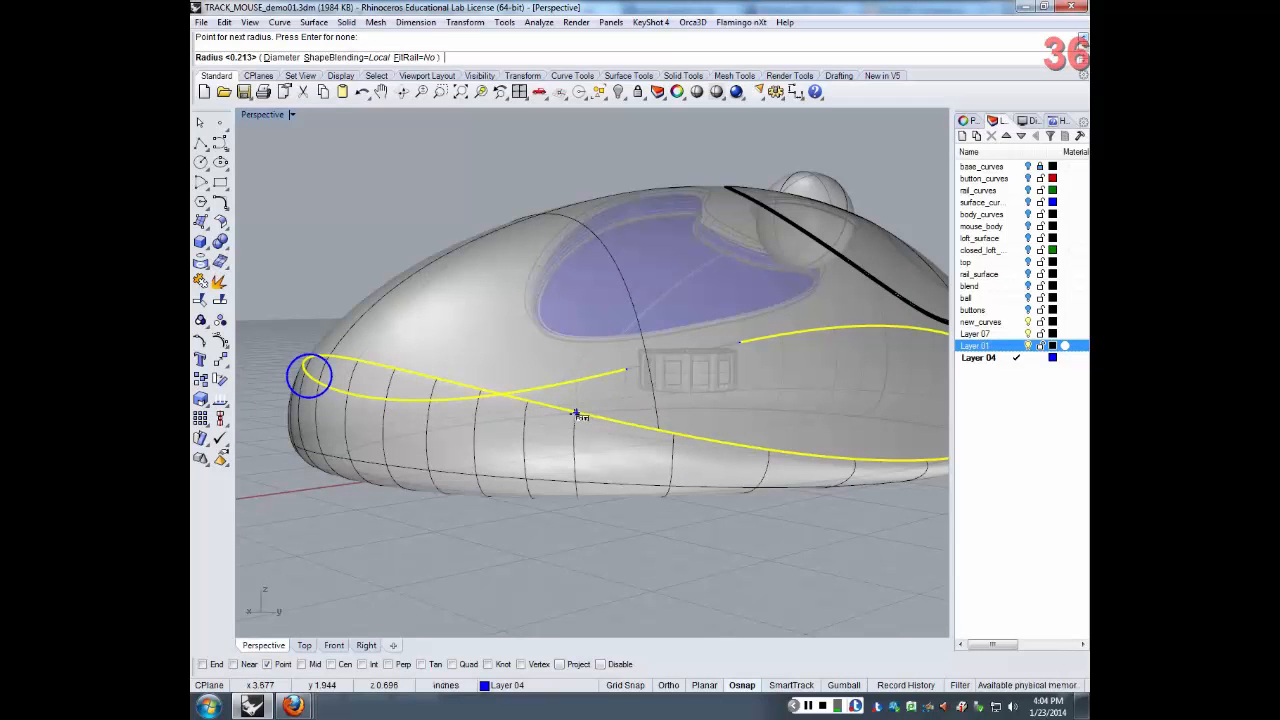
right_drag(579, 416, 636, 445)
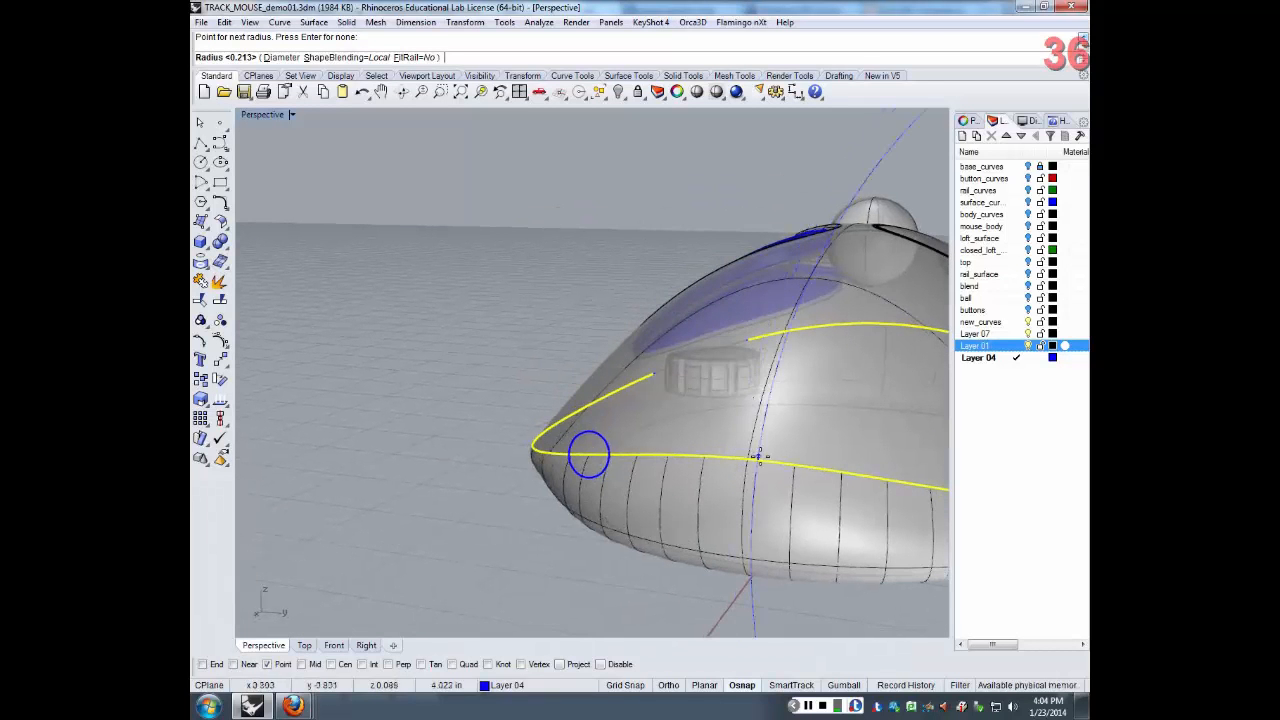
right_drag(820, 443, 538, 376)
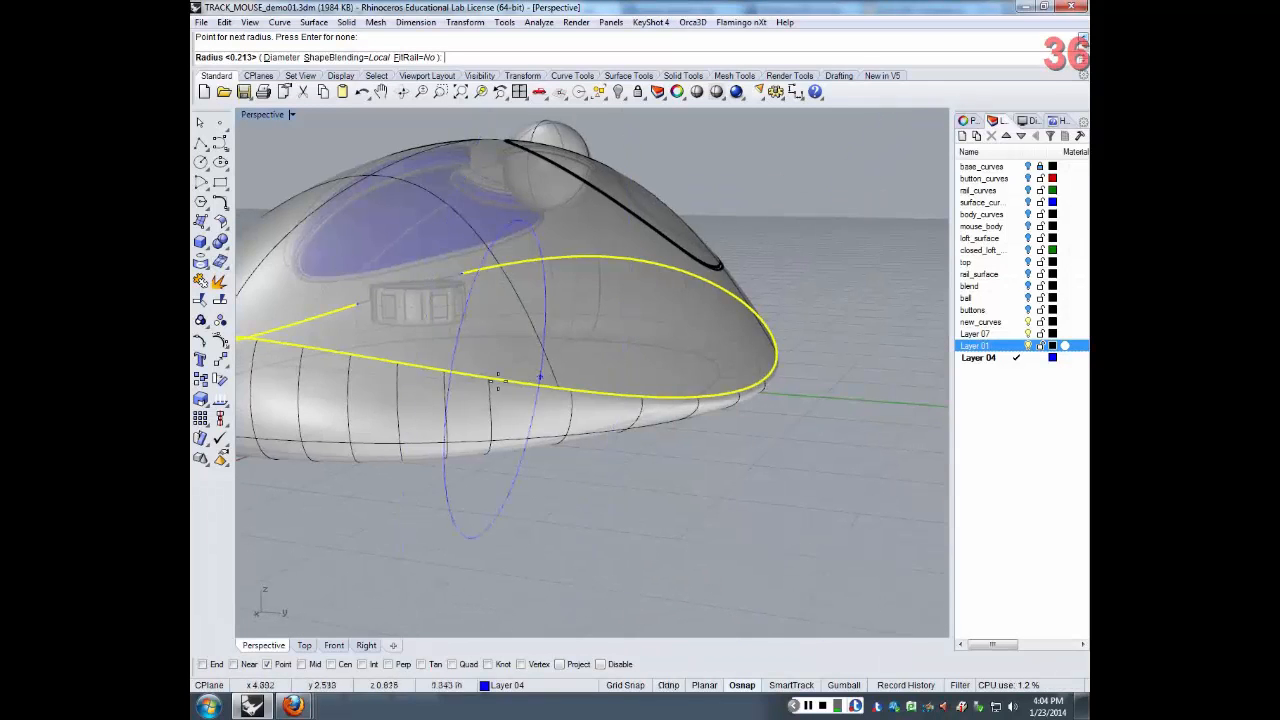
scroll(493, 376, up, 5)
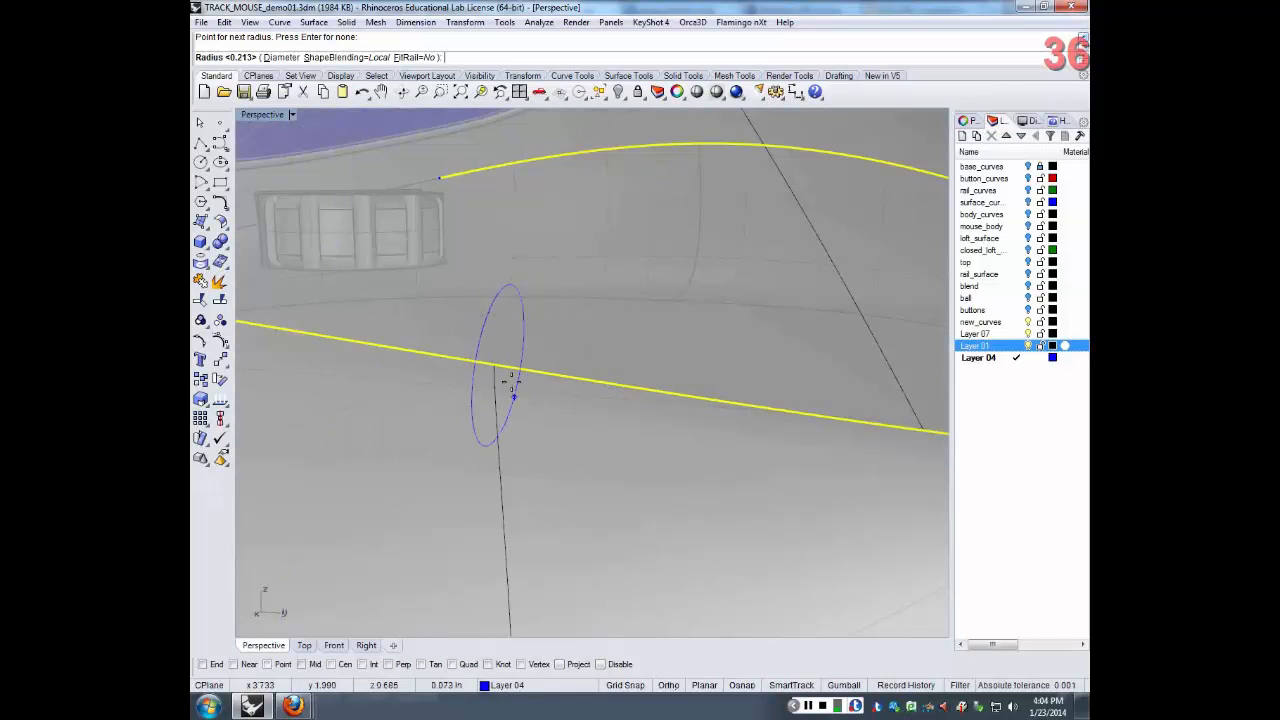
Add pipe radii of about 0.272 at the curve's middle and about 0.084 farther along the far side
scroll(513, 388, down, 8)
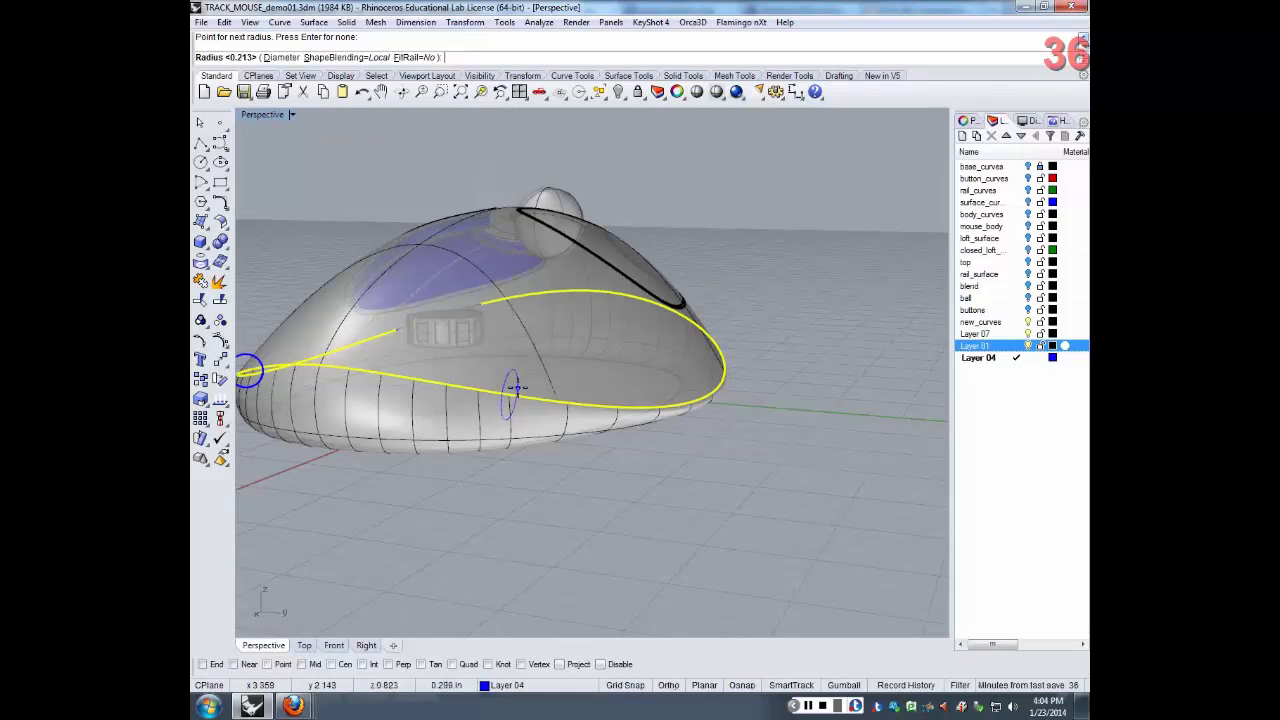
click(513, 388)
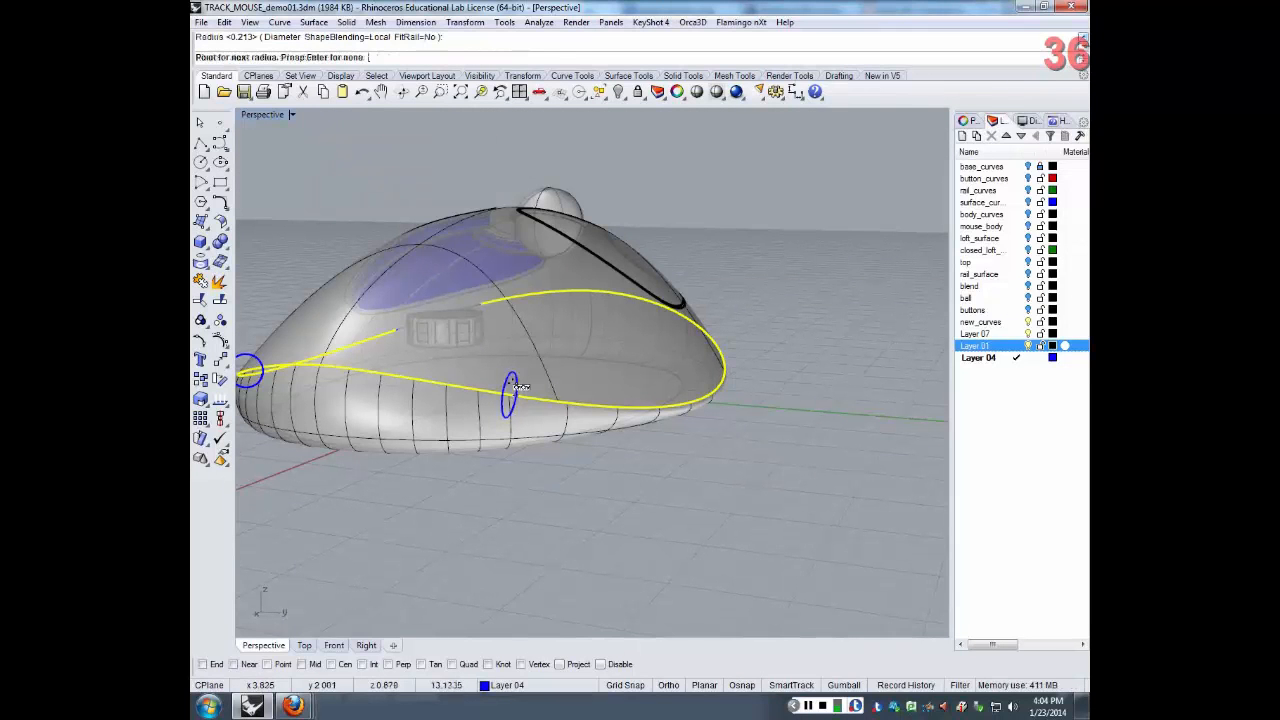
right_drag(665, 366, 531, 326)
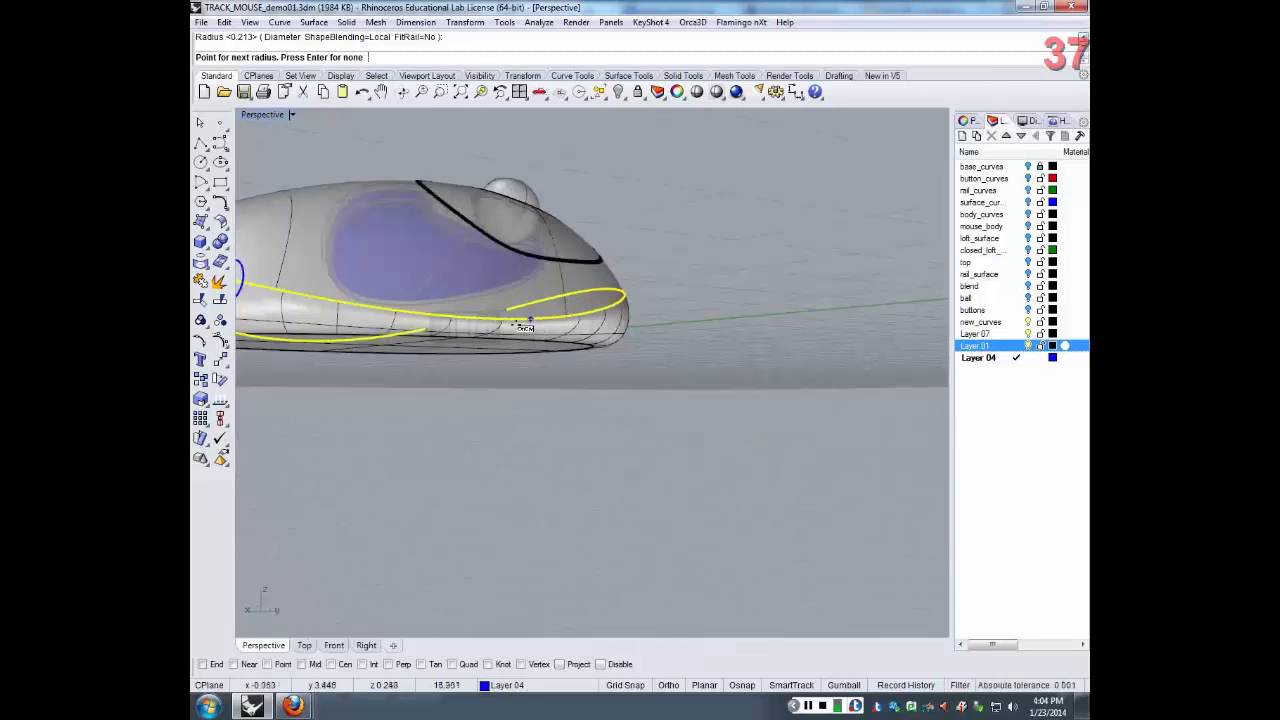
click(503, 319)
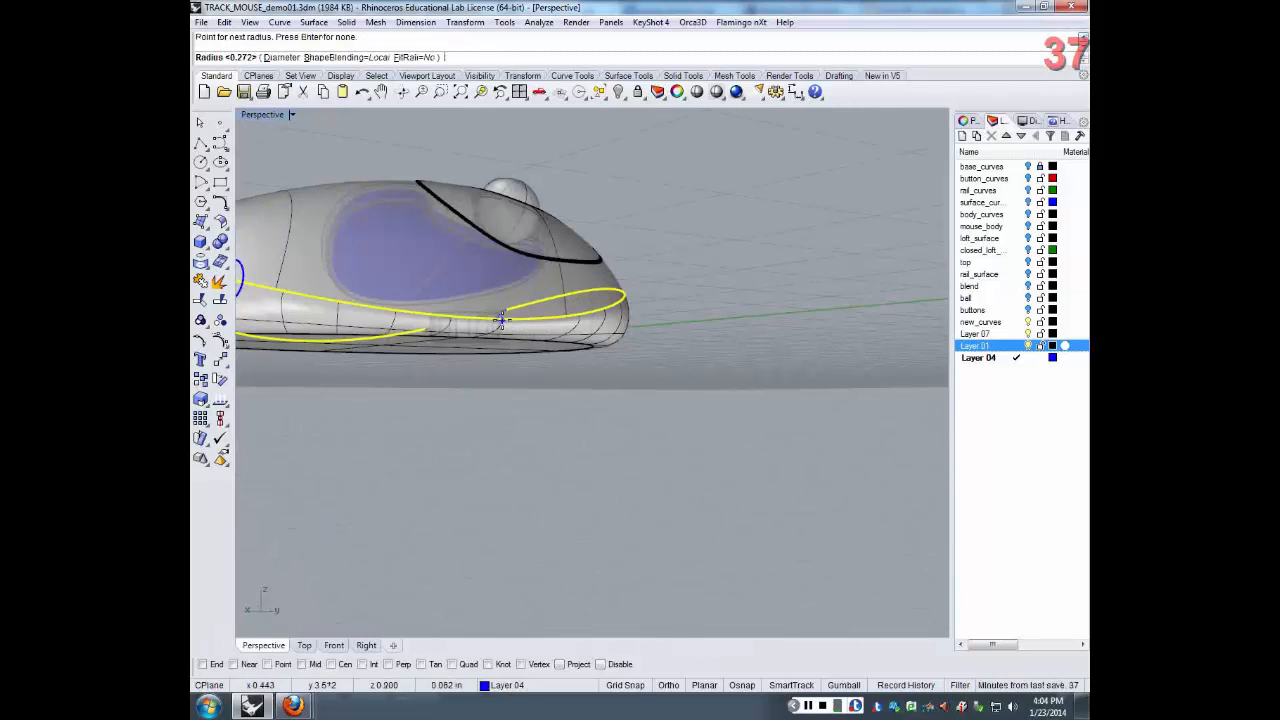
key(Return)
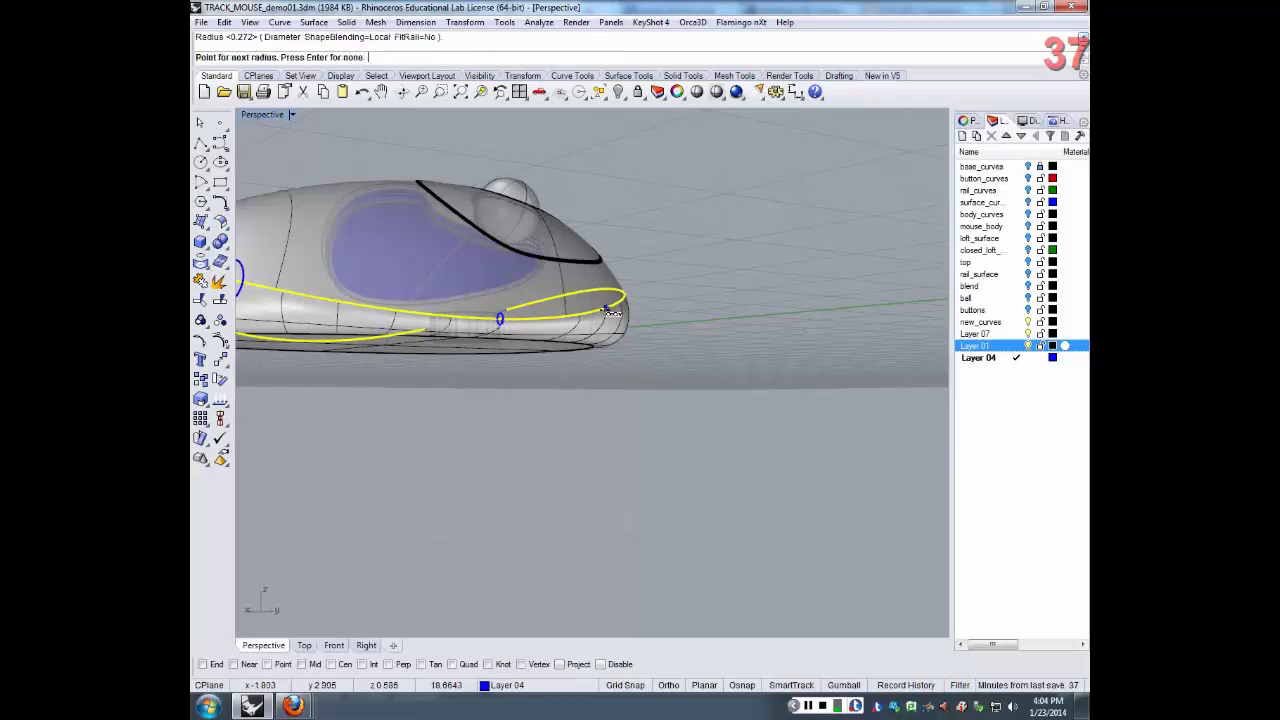
Place one more pipe radius on the curve near the mouse's front and finish the variable-radius pipe
right_drag(606, 314, 432, 322)
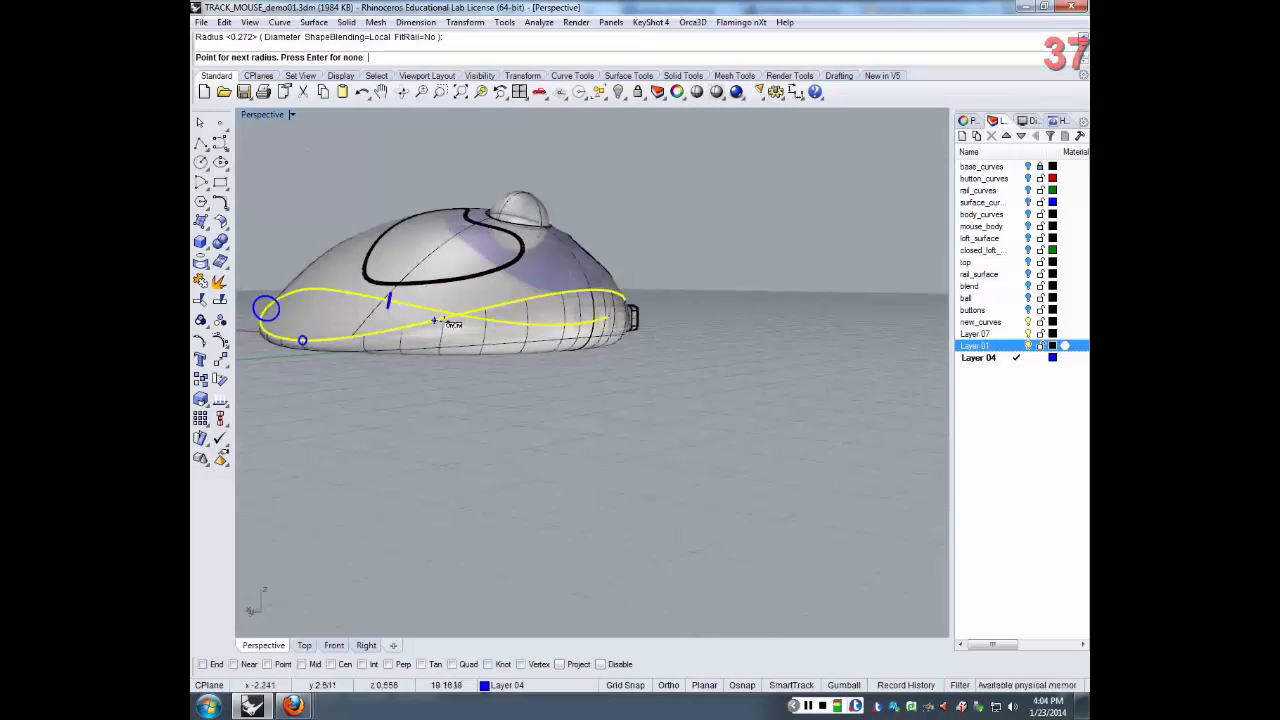
right_drag(584, 291, 540, 296)
click(593, 290)
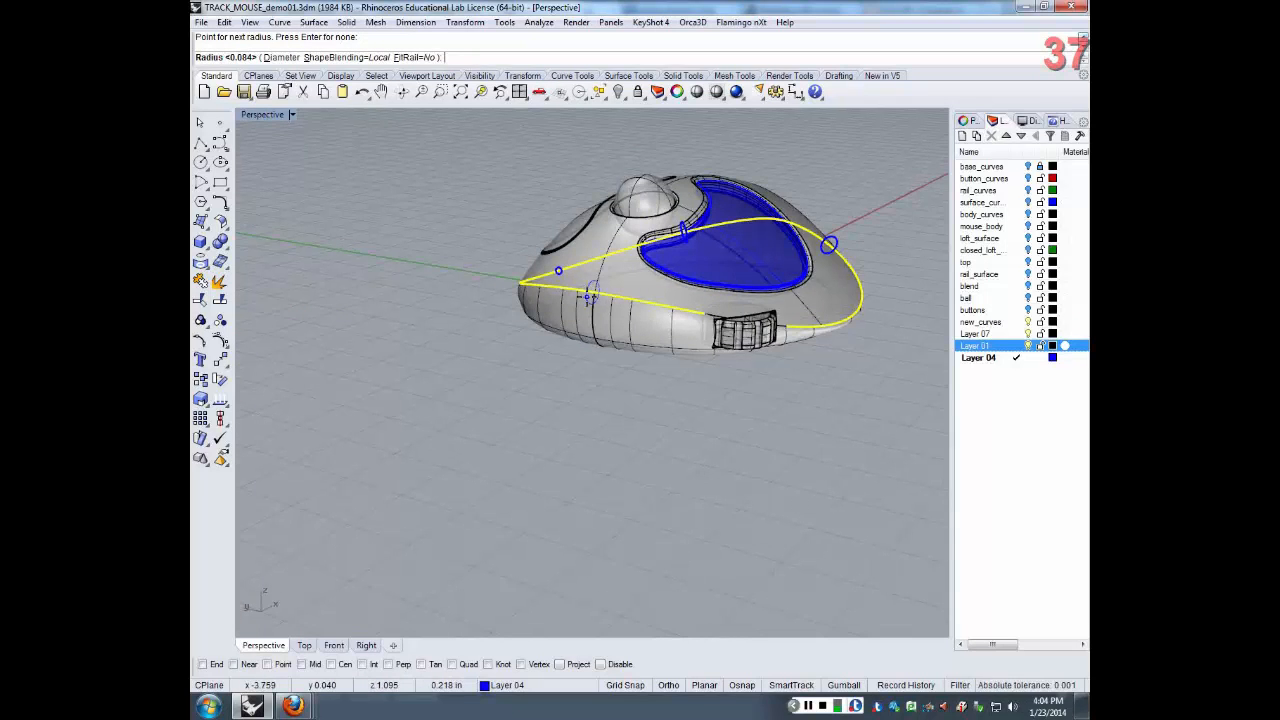
click(591, 297)
key(Return)
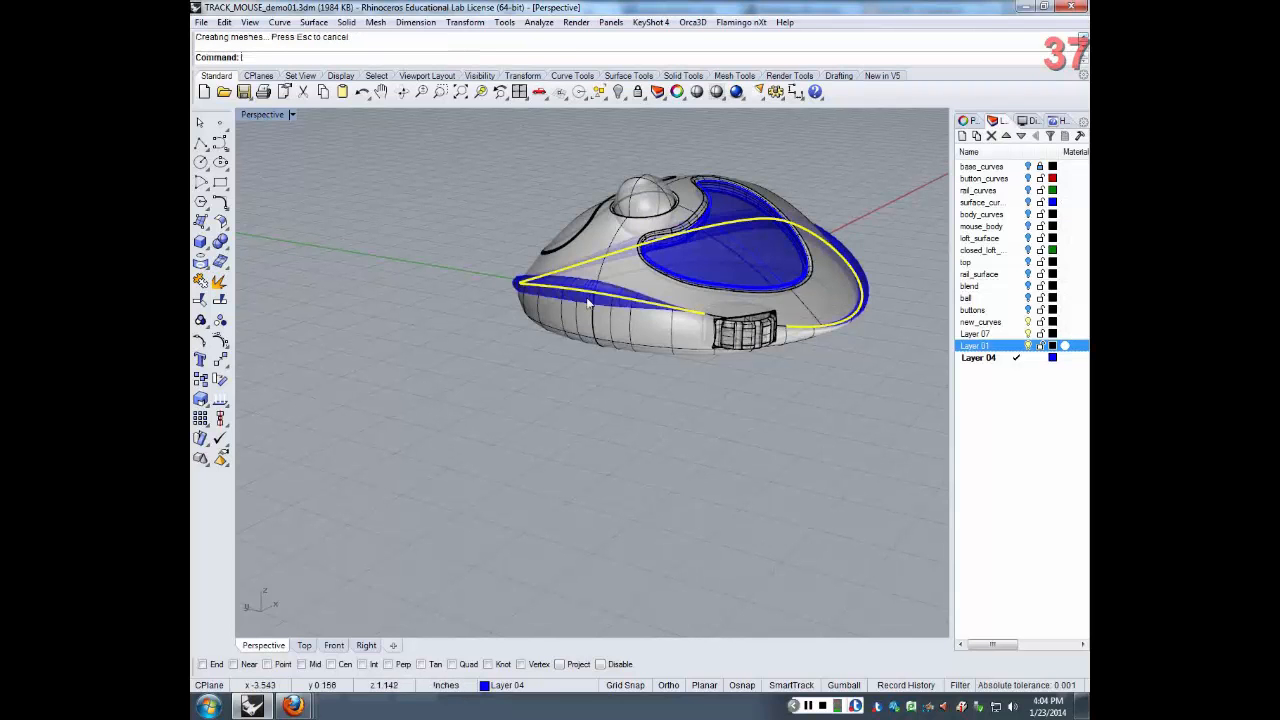
right_drag(589, 303, 655, 330)
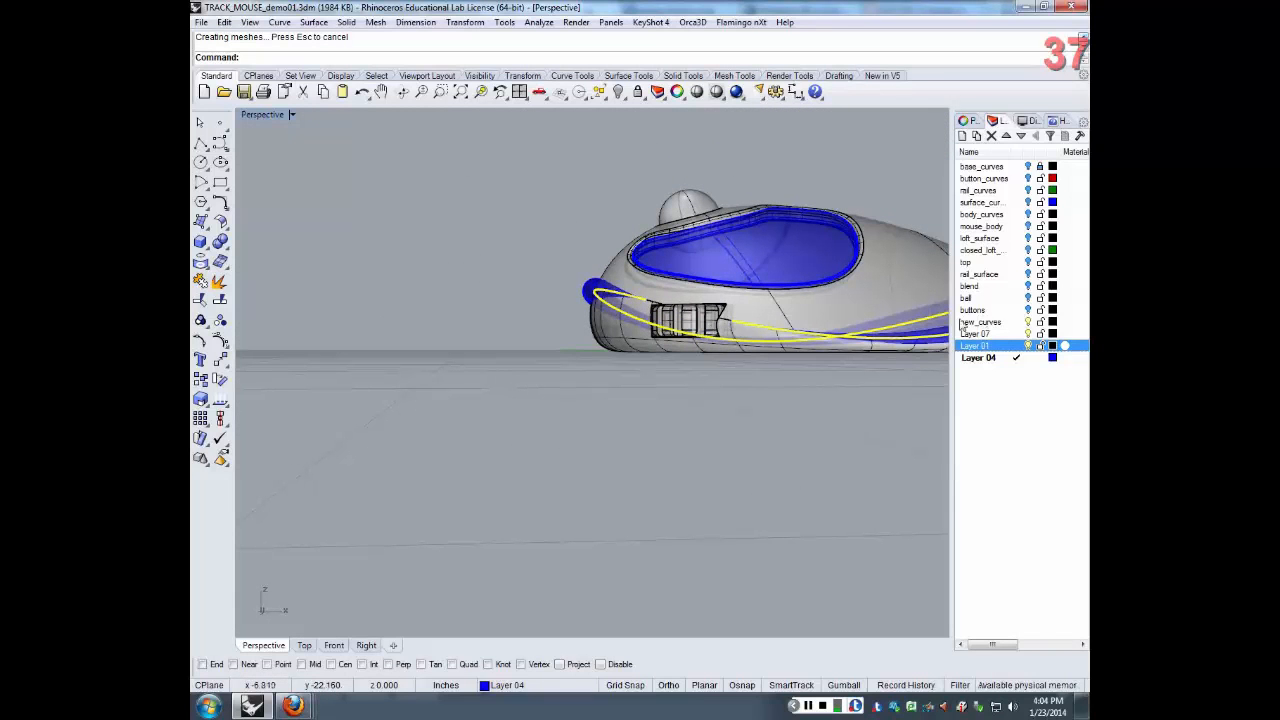
key(Delete)
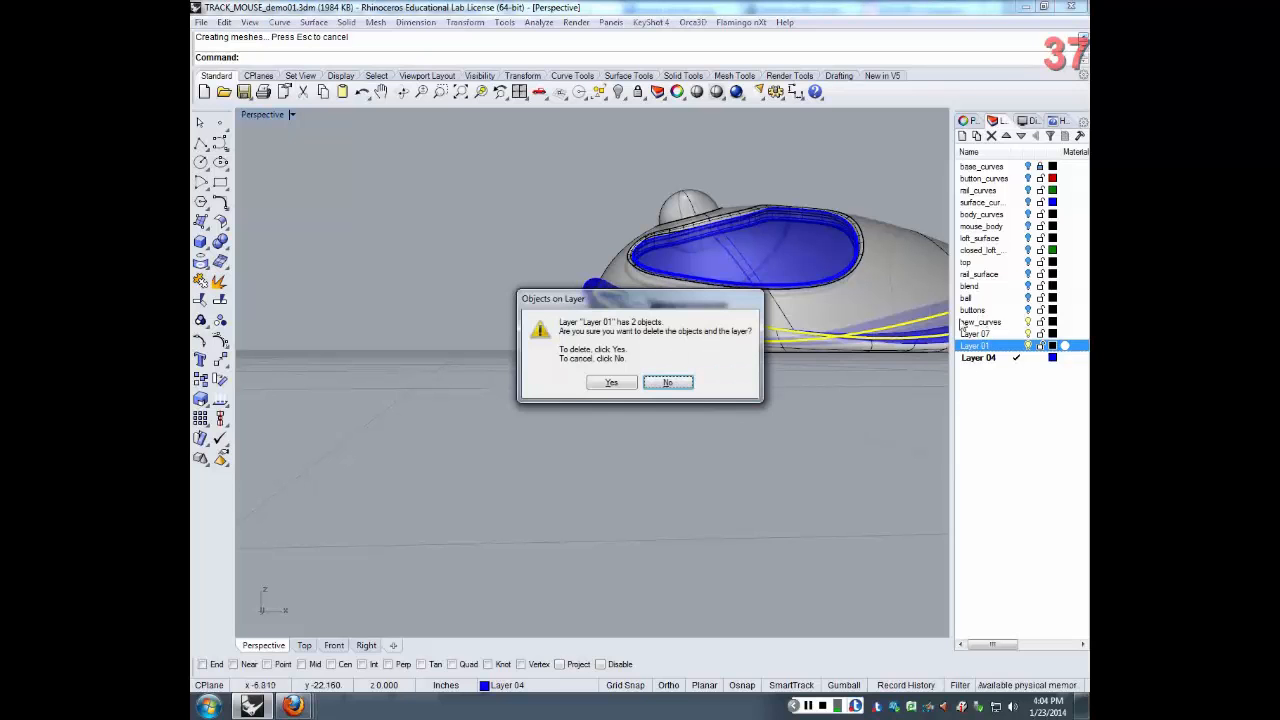
click(665, 383)
click(700, 406)
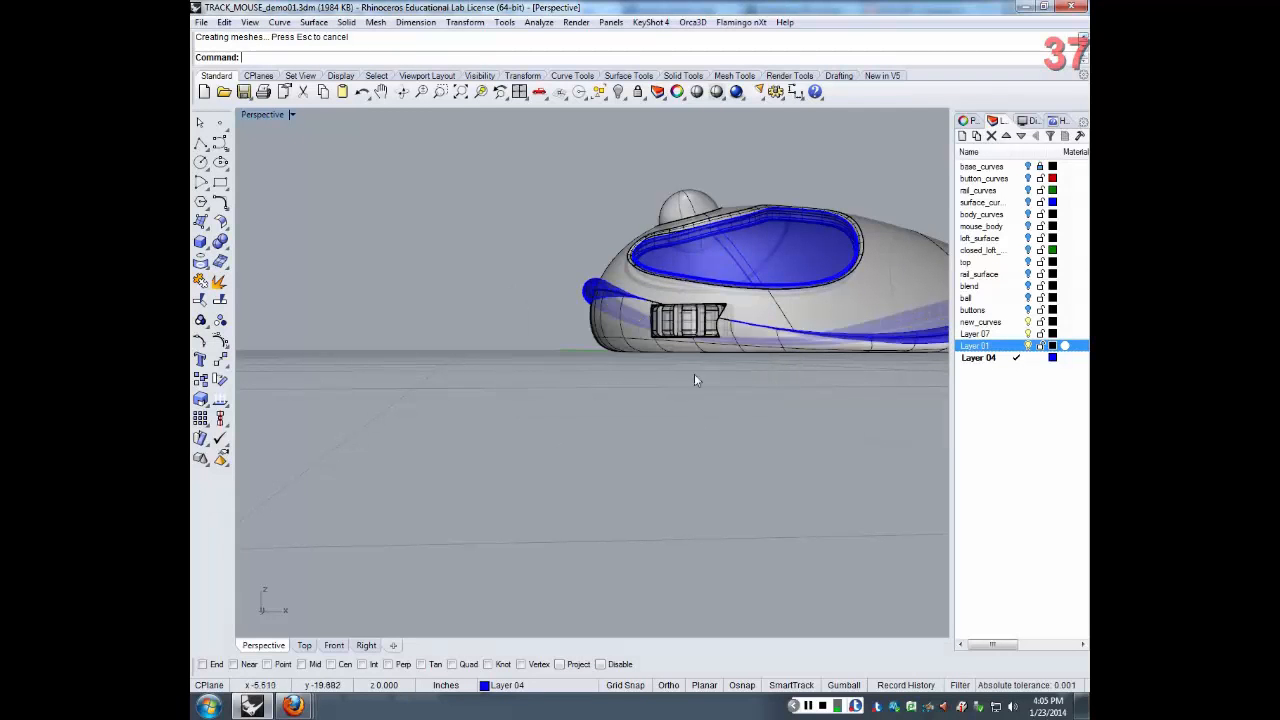
Delete the curve that served as the pipe's rail, keeping the pipe and body polysurfaces
click(640, 323)
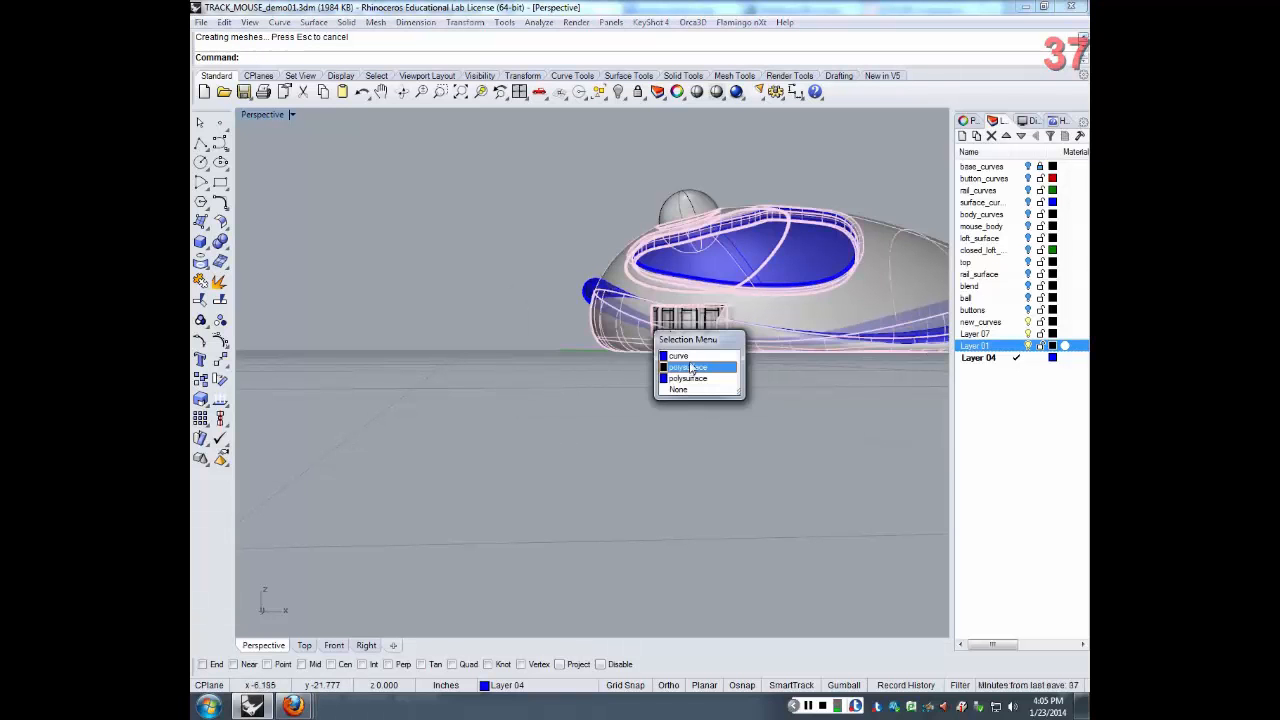
click(690, 357)
key(Delete)
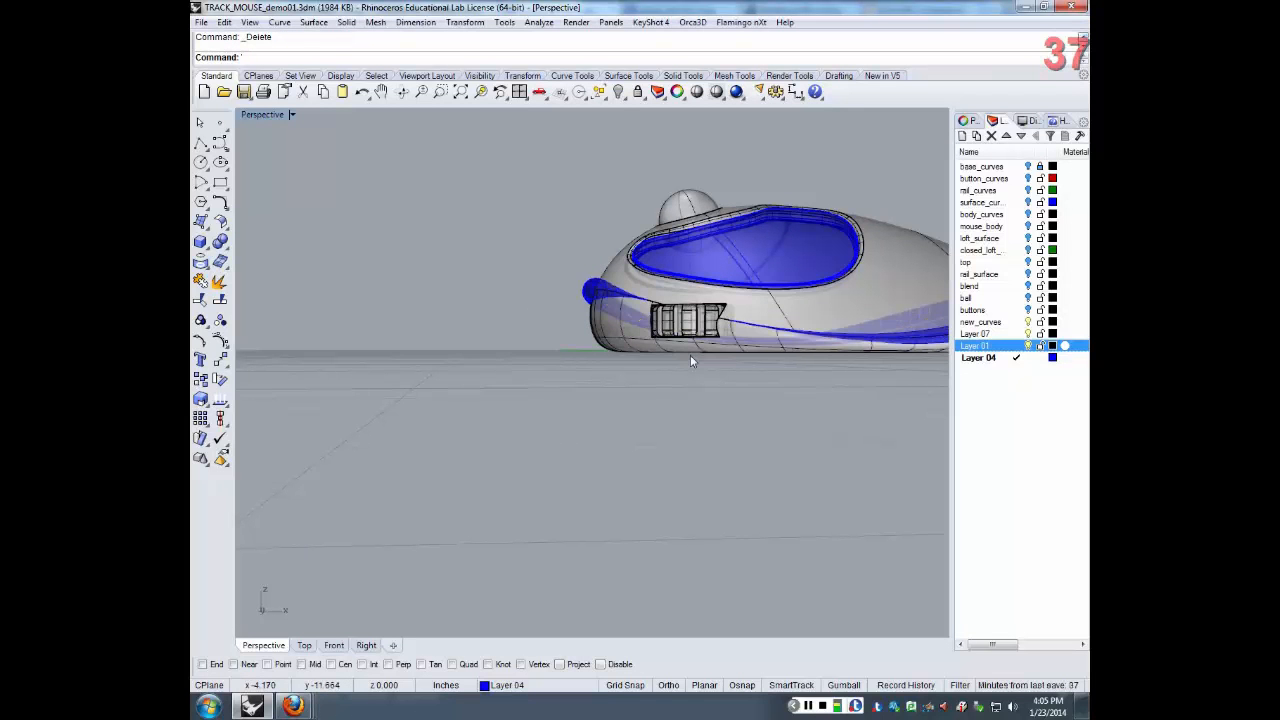
Subtract the variable-radius pipe from the mouse body with BooleanDifference to cut a groove around its side
right_drag(690, 357, 780, 385)
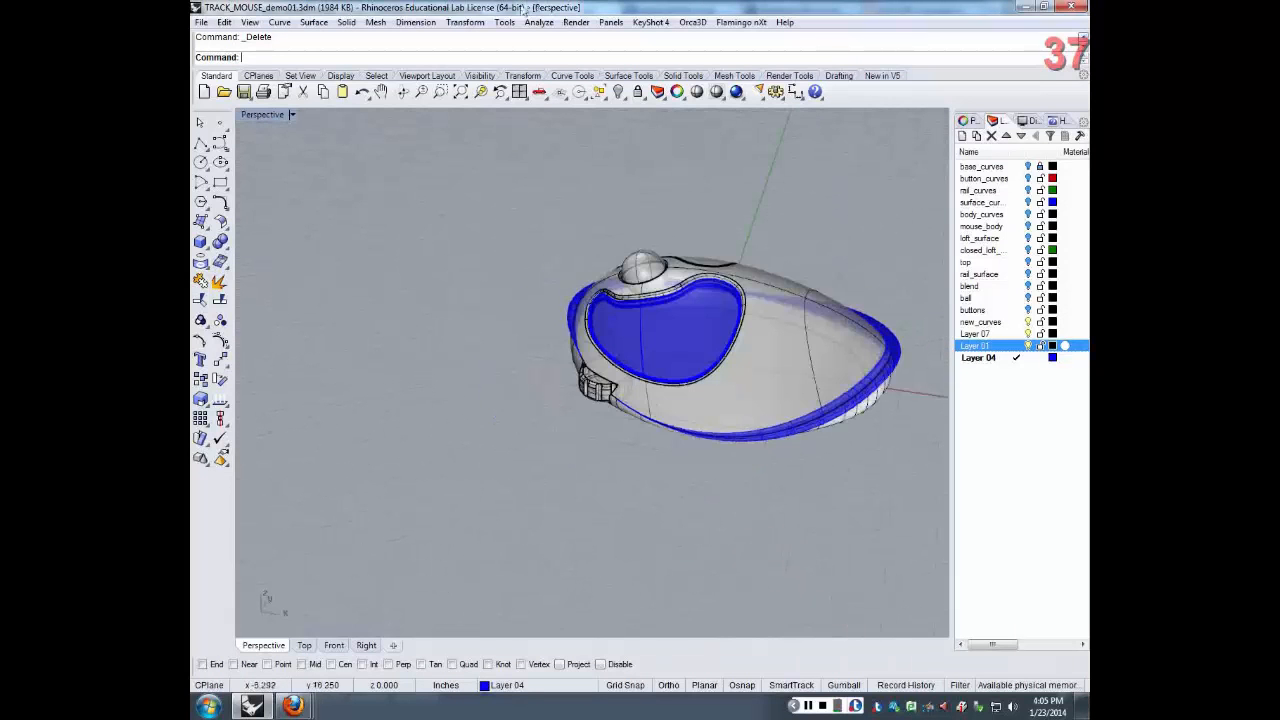
right_click(491, 62)
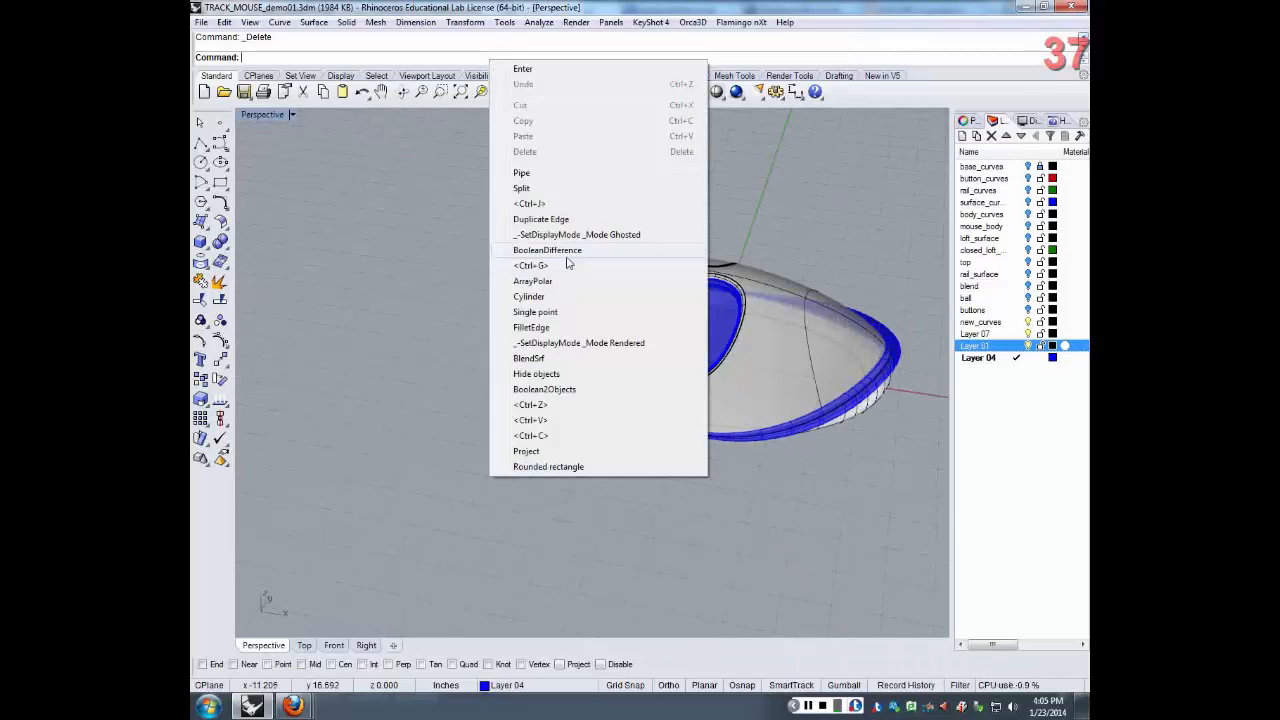
click(567, 252)
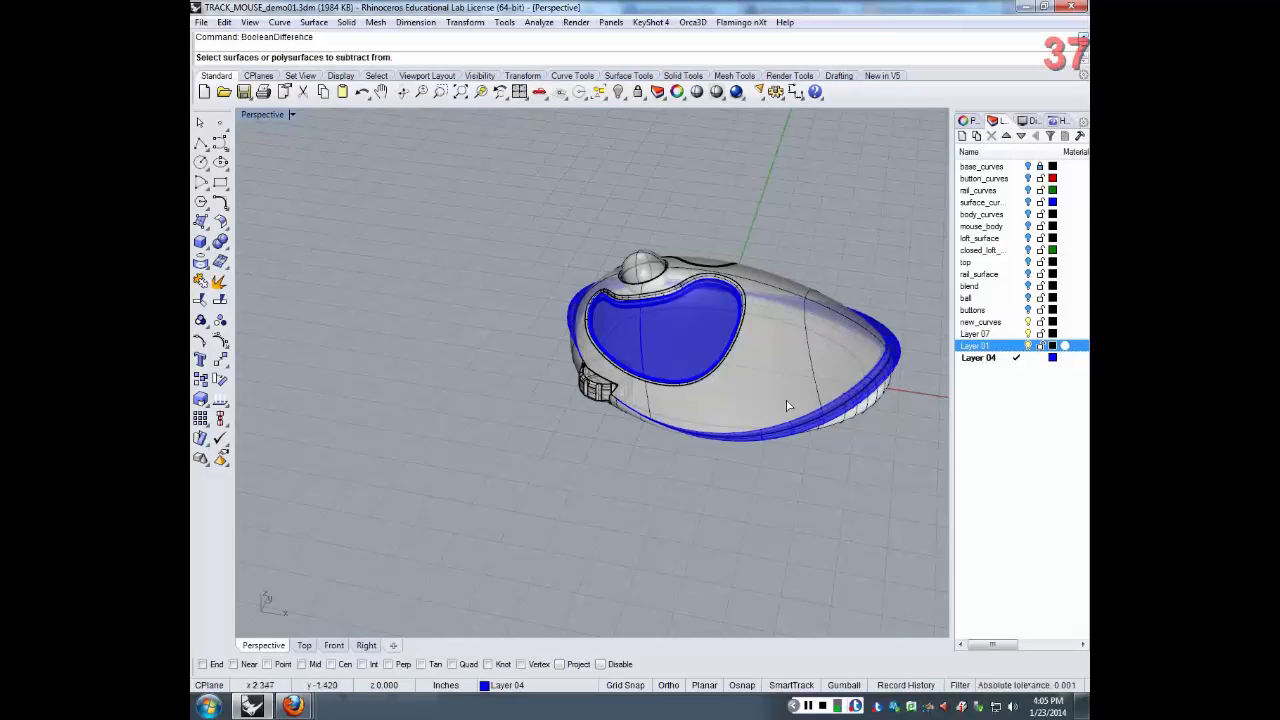
click(808, 368)
key(Return)
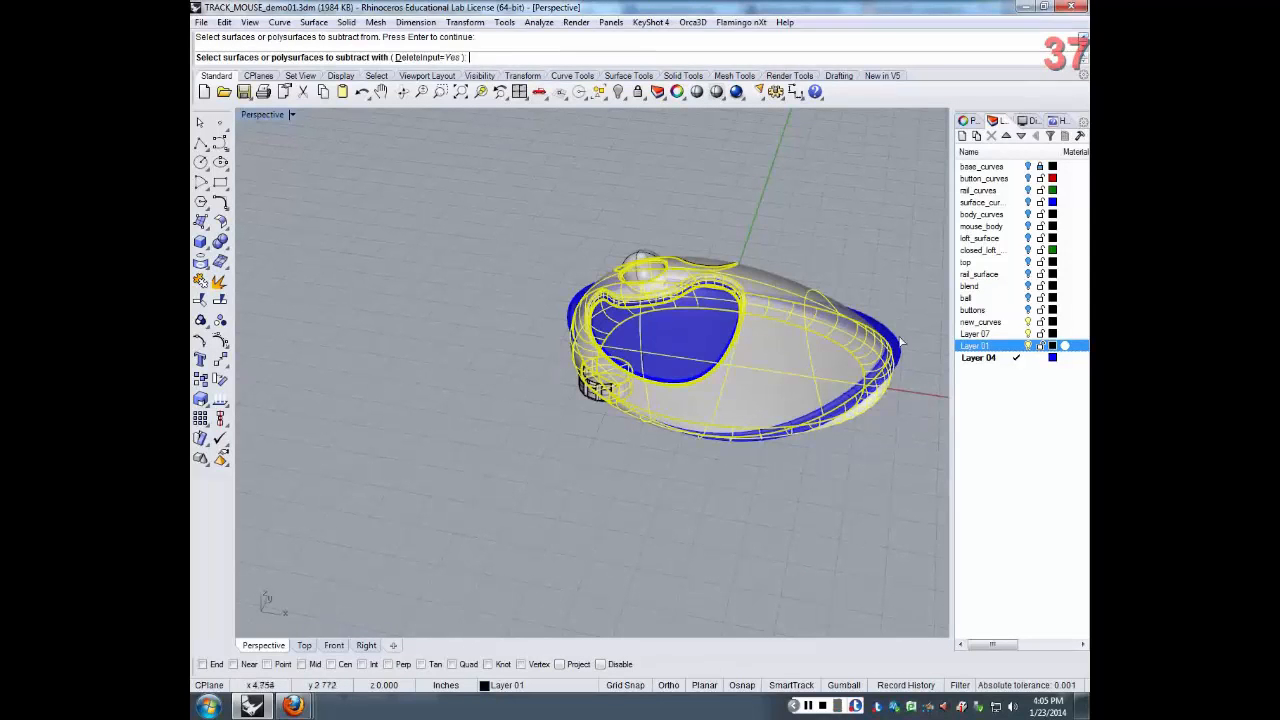
click(900, 345)
key(Return)
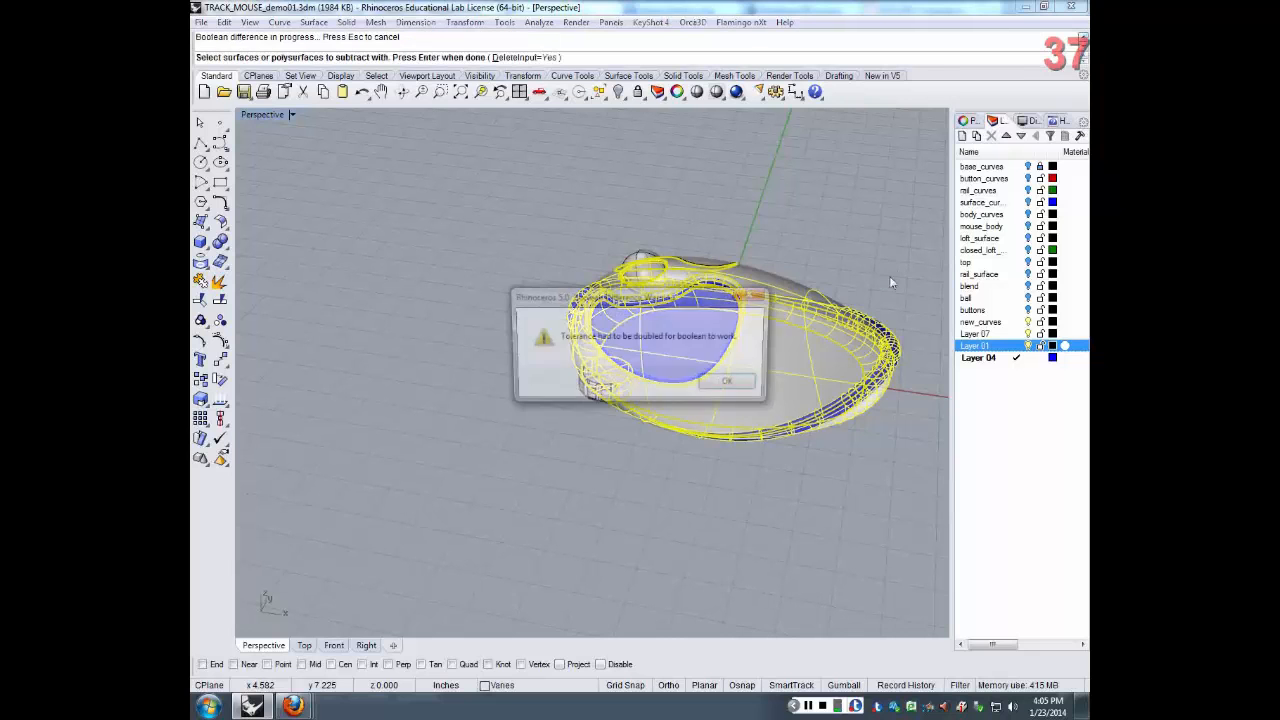
click(745, 385)
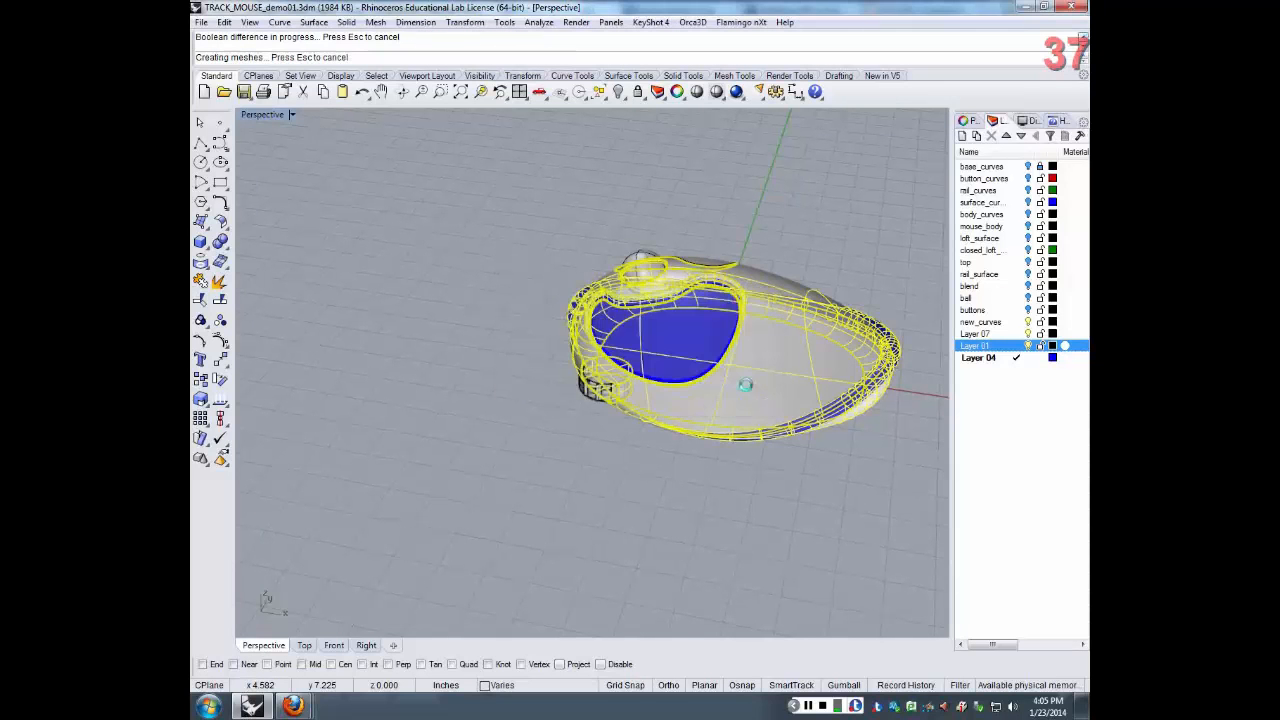
Examine the groove around the mouse body, especially where it tapers out beside the scroll wheel
right_drag(745, 385, 804, 347)
scroll(837, 313, up, 2)
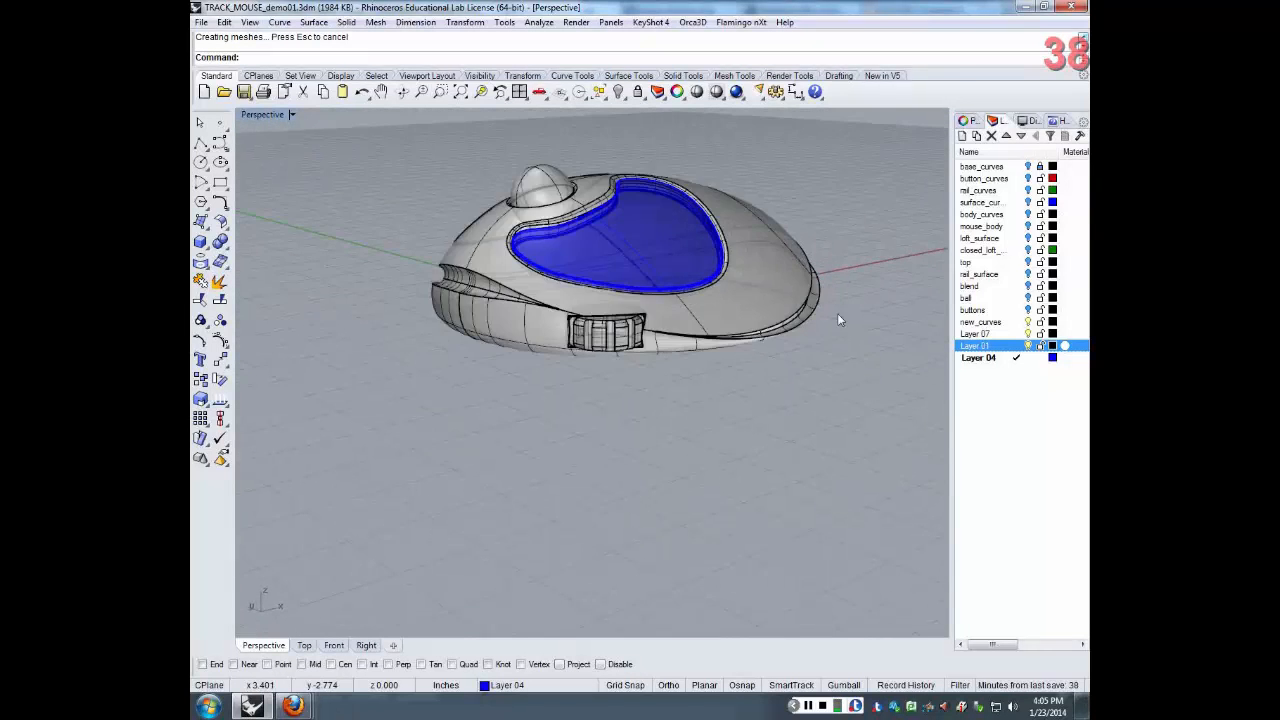
scroll(837, 313, up, 3)
right_drag(811, 317, 739, 345)
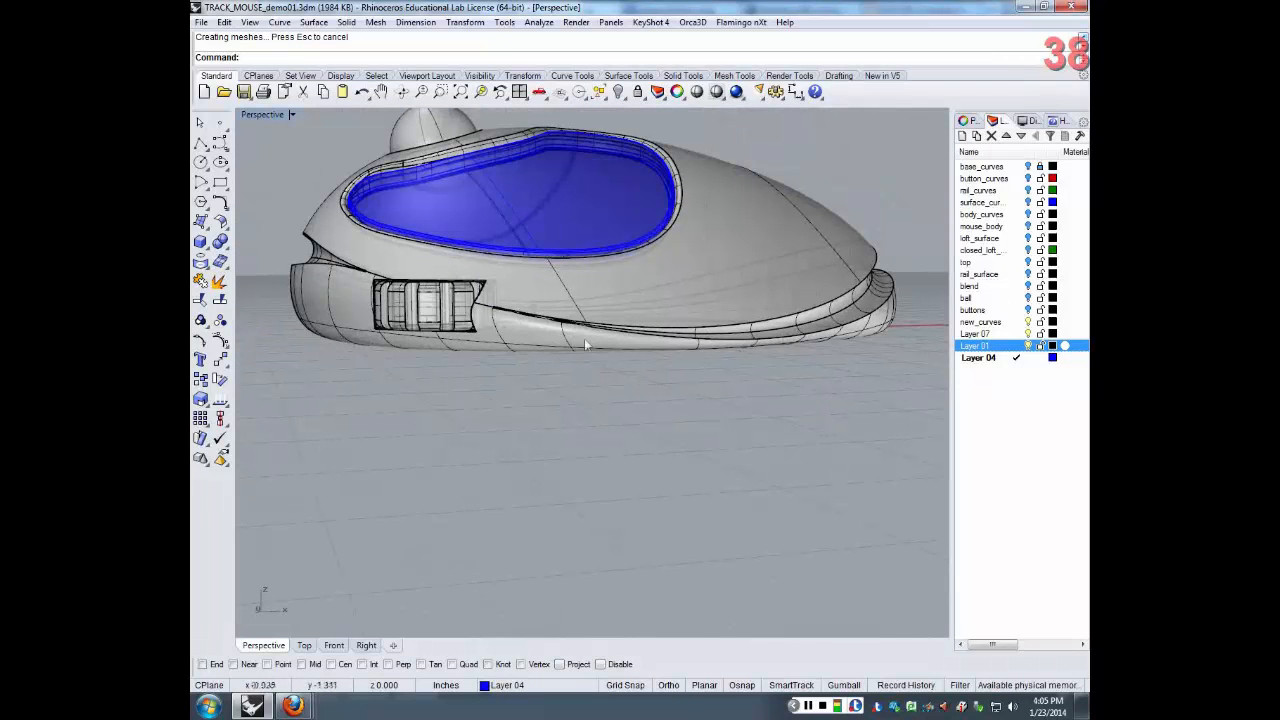
scroll(490, 308, up, 5)
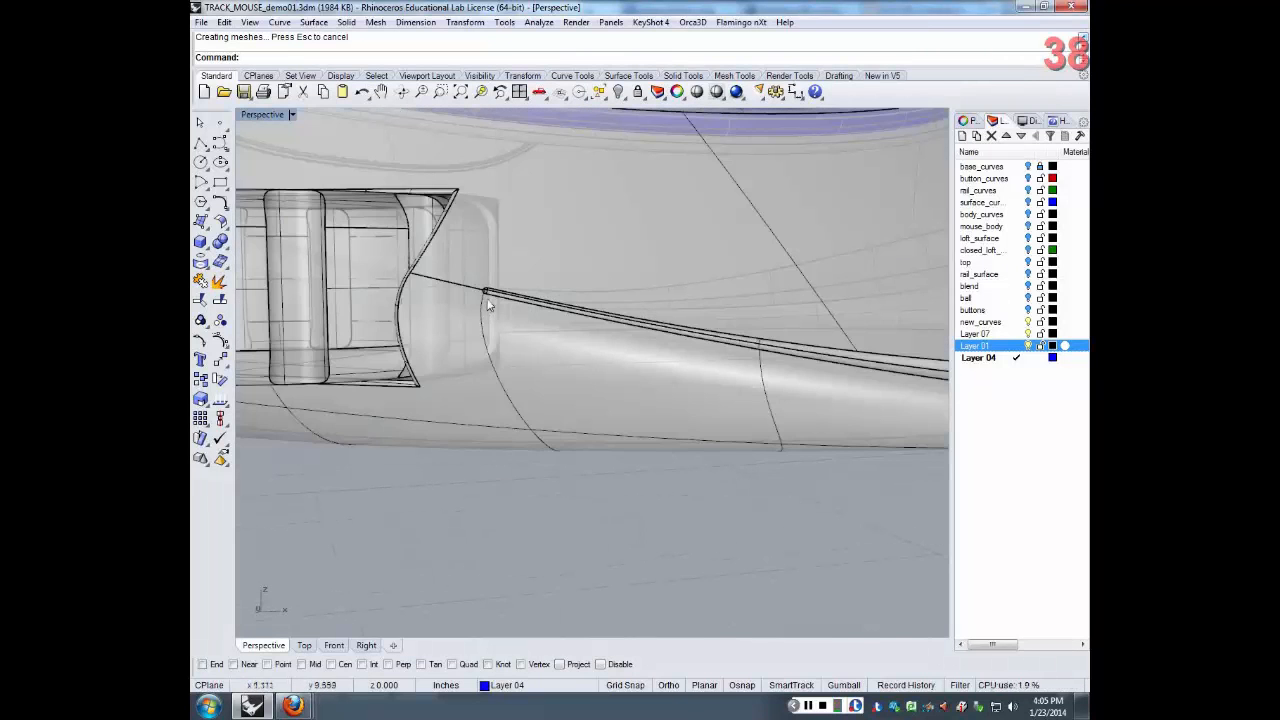
scroll(488, 306, up, 3)
scroll(484, 276, down, 2)
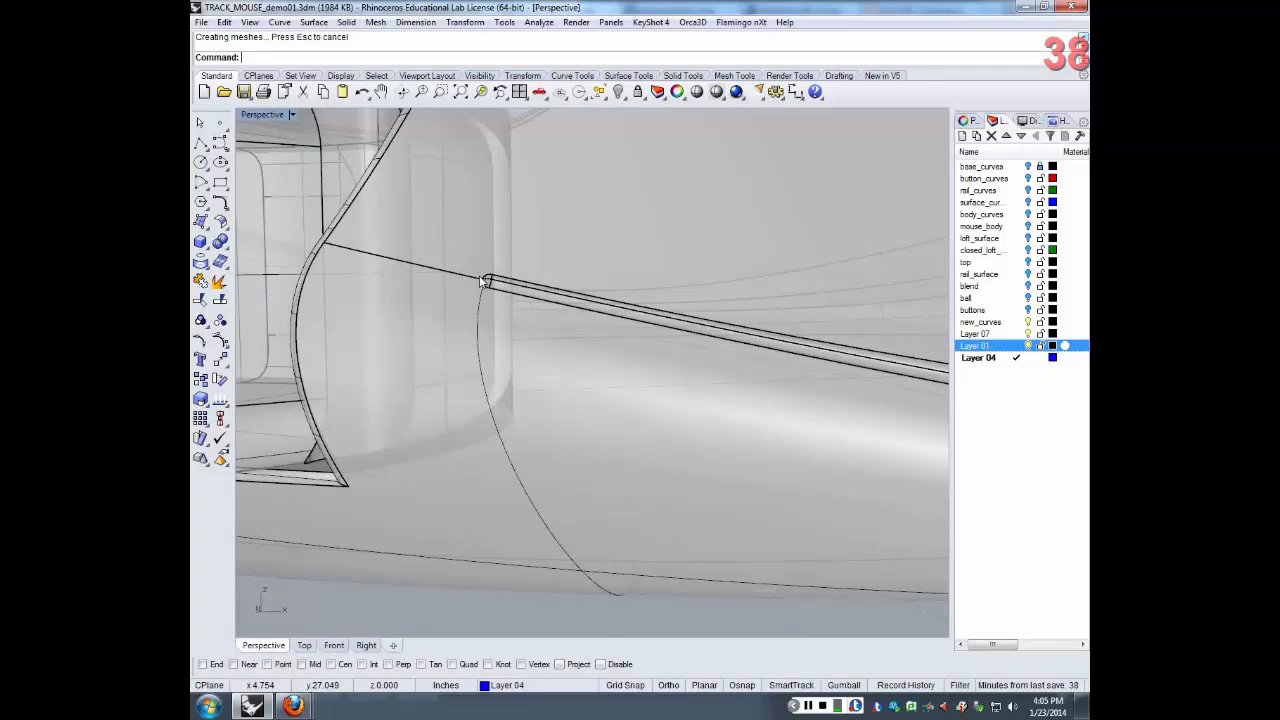
scroll(785, 358, down, 5)
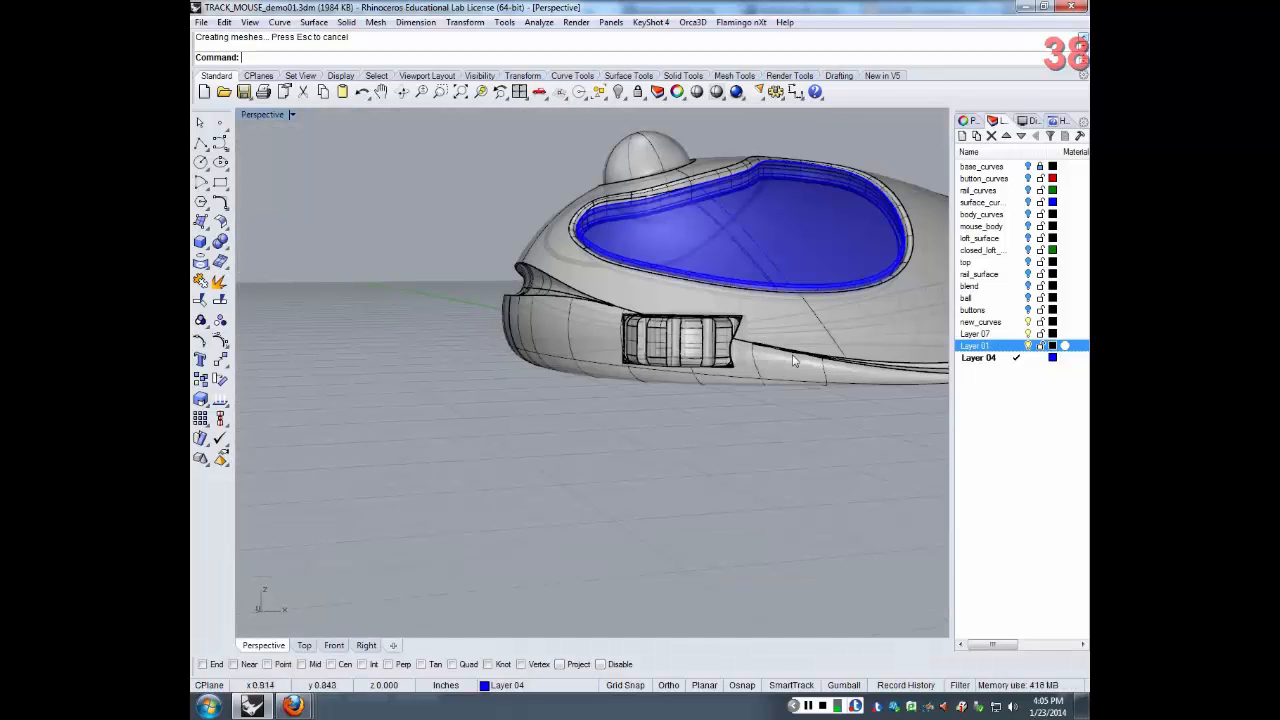
mouse_move(797, 364)
right_down()
mouse_move(709, 360)
mouse_move(622, 408)
mouse_move(721, 483)
mouse_move(871, 409)
right_up()
scroll(624, 408, down, 6)
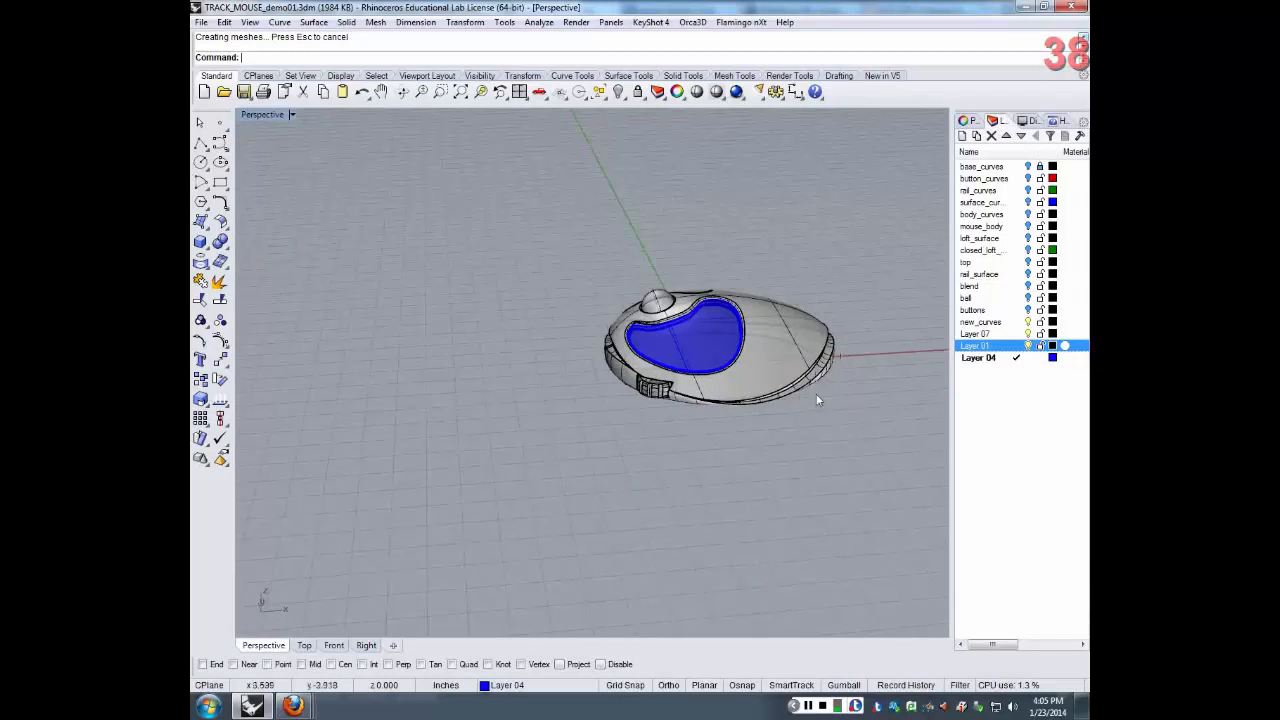
Extract two lengthwise V-direction isocurves from the mouse's top surface with ExtractIsocurve, one behind each side button
right_drag(829, 370, 618, 360)
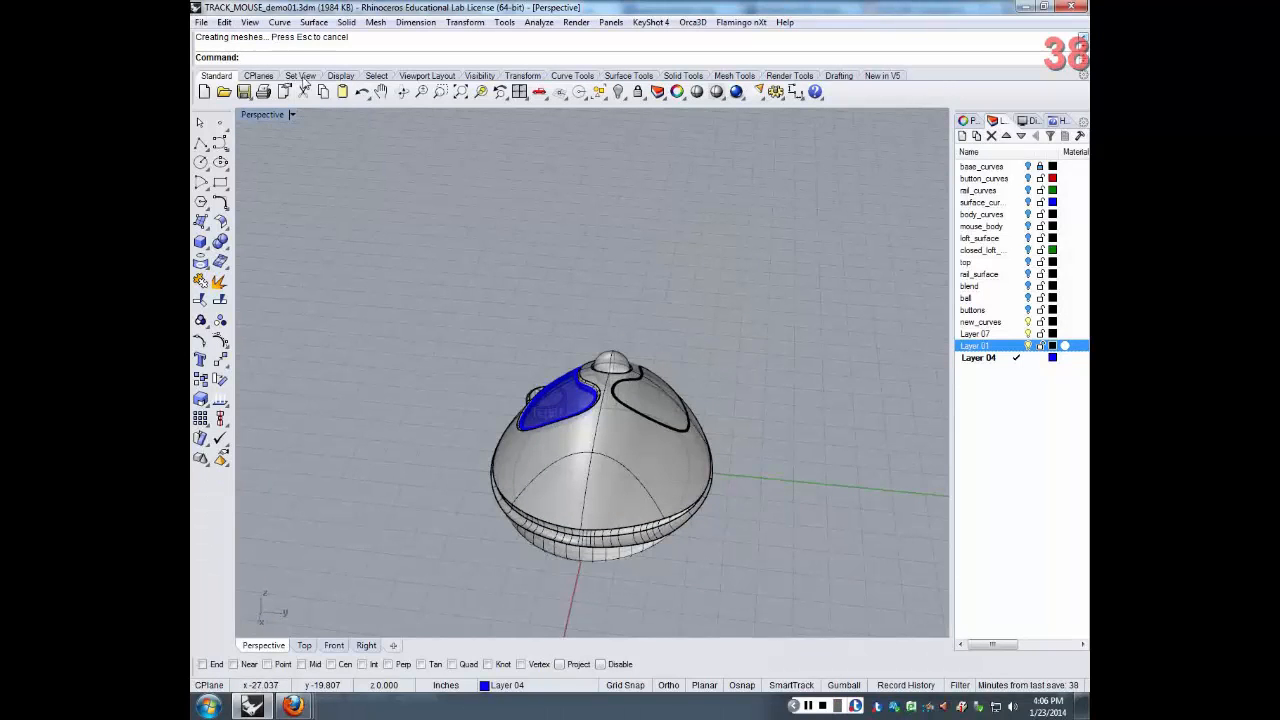
text(Extrac)
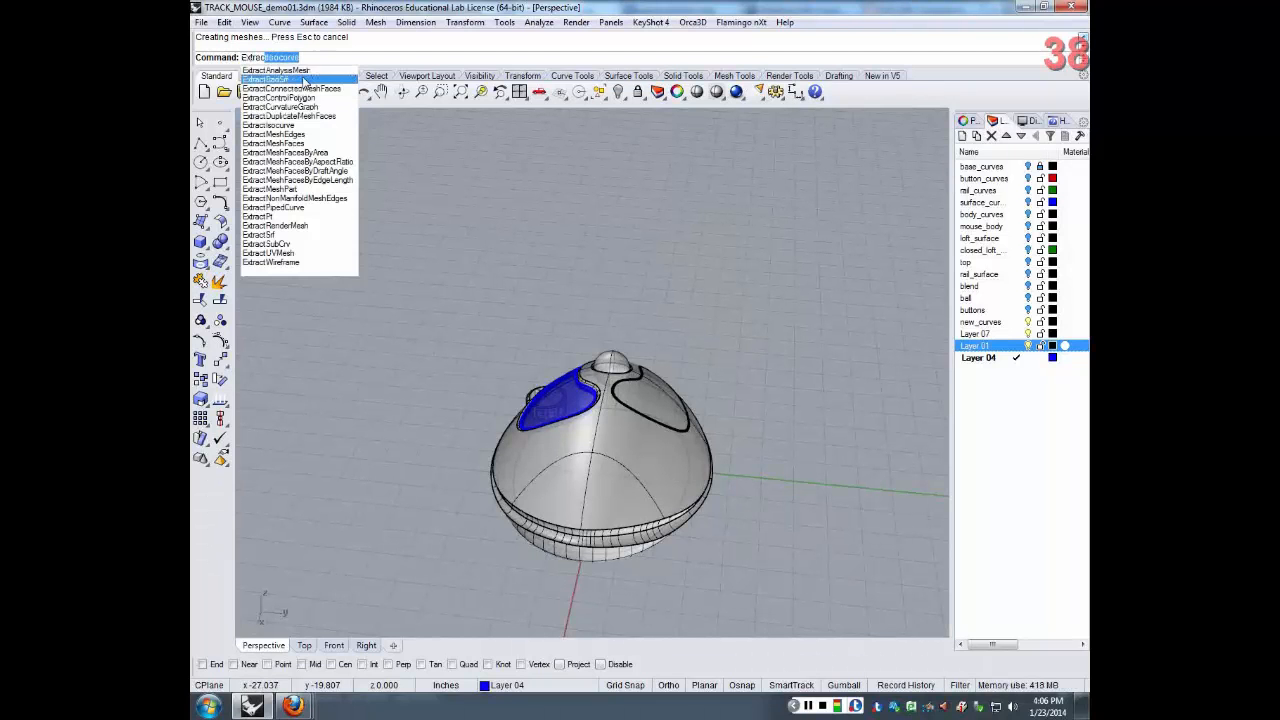
text(t)
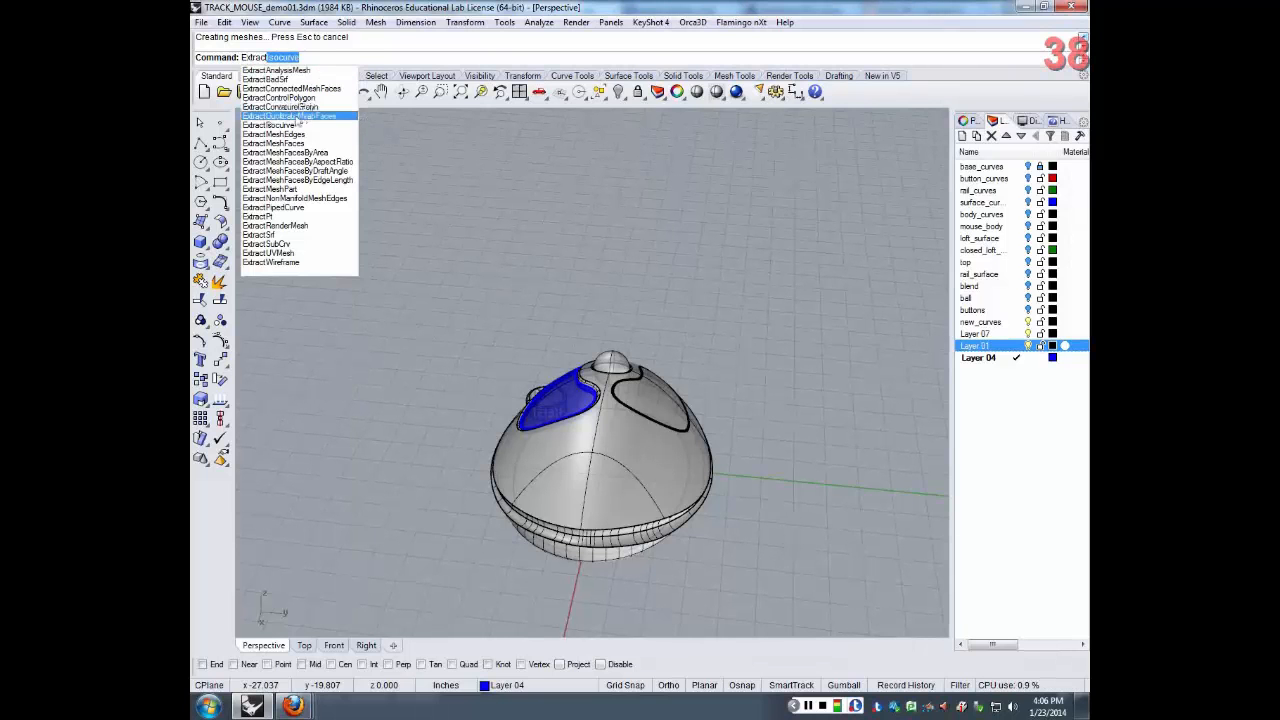
click(290, 125)
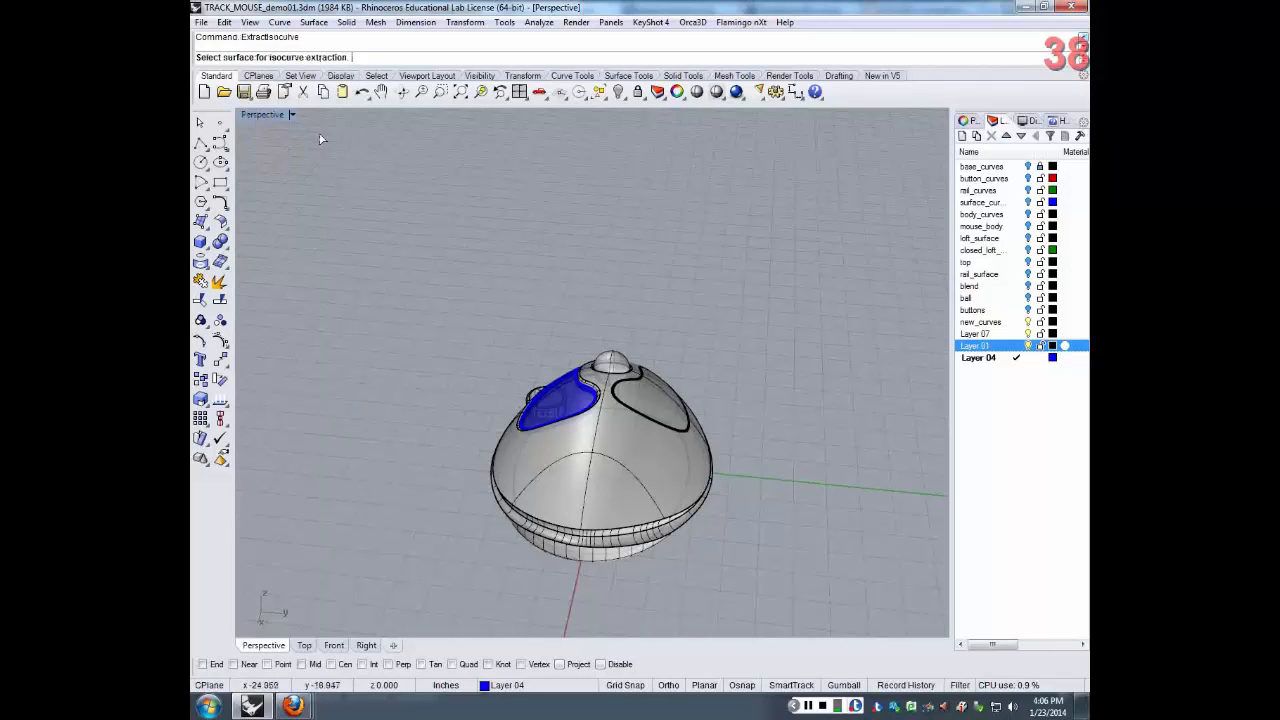
click(593, 456)
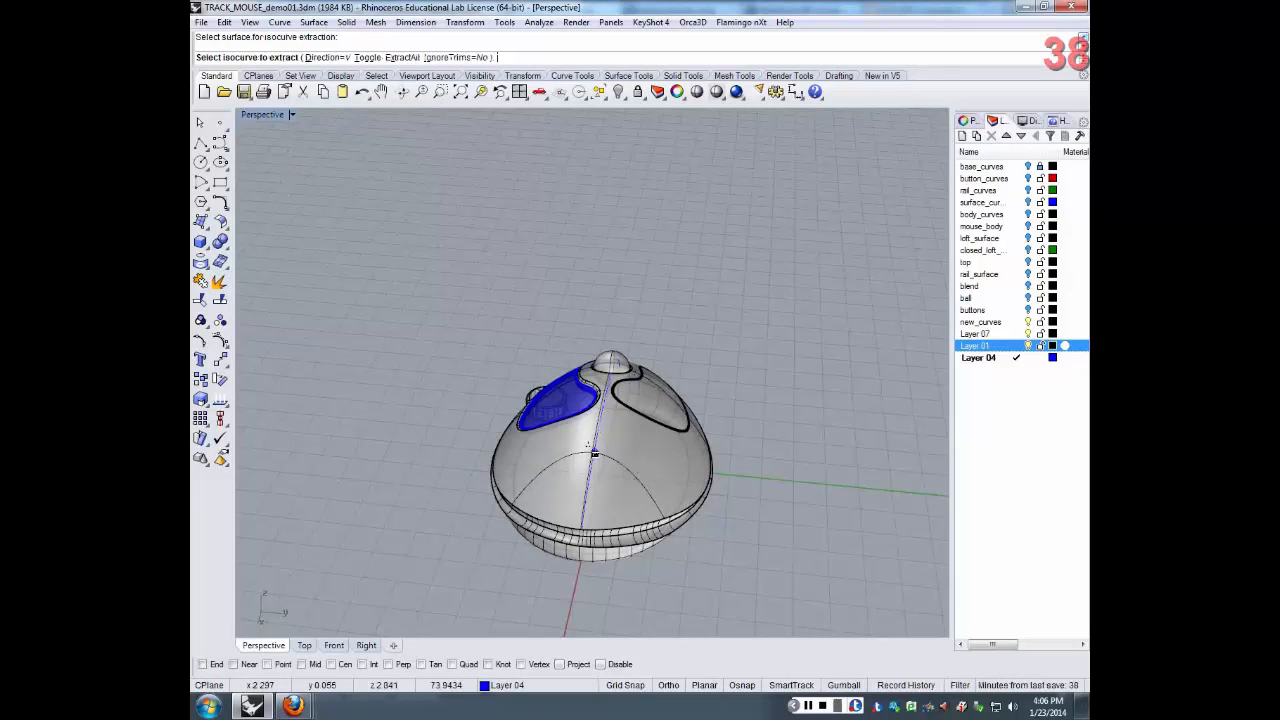
right_drag(595, 452, 883, 441)
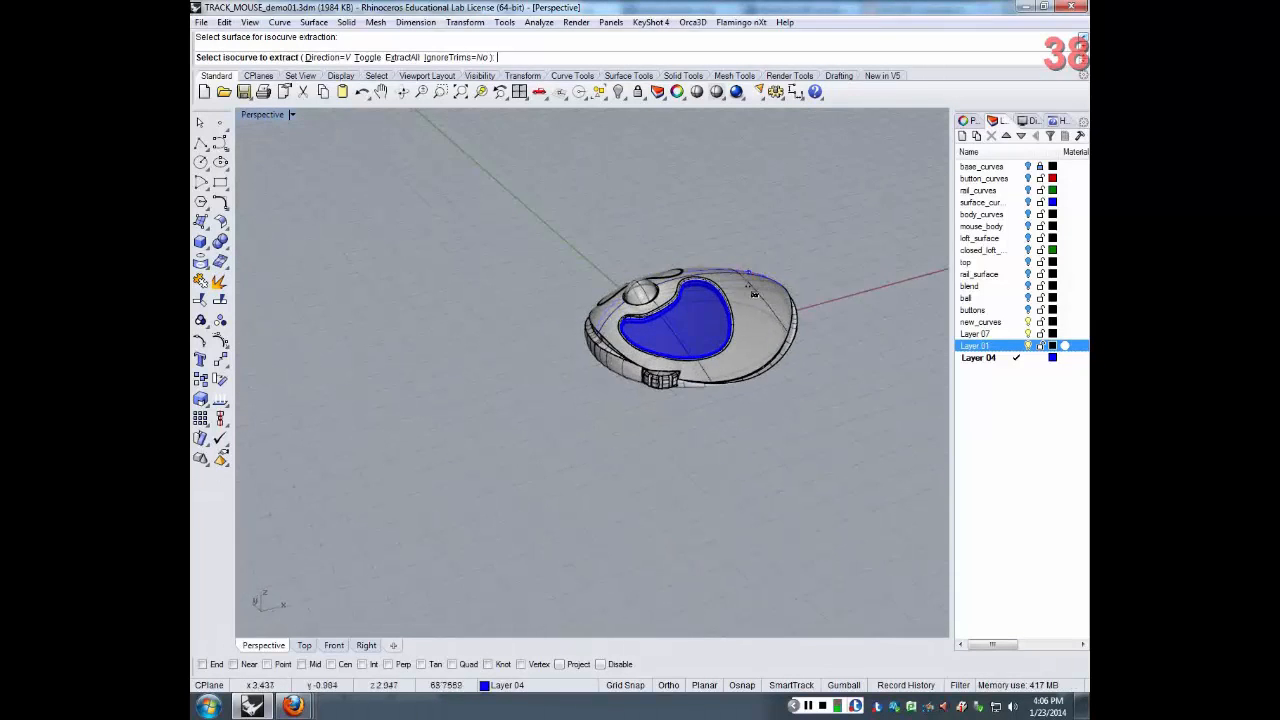
right_drag(755, 285, 709, 402)
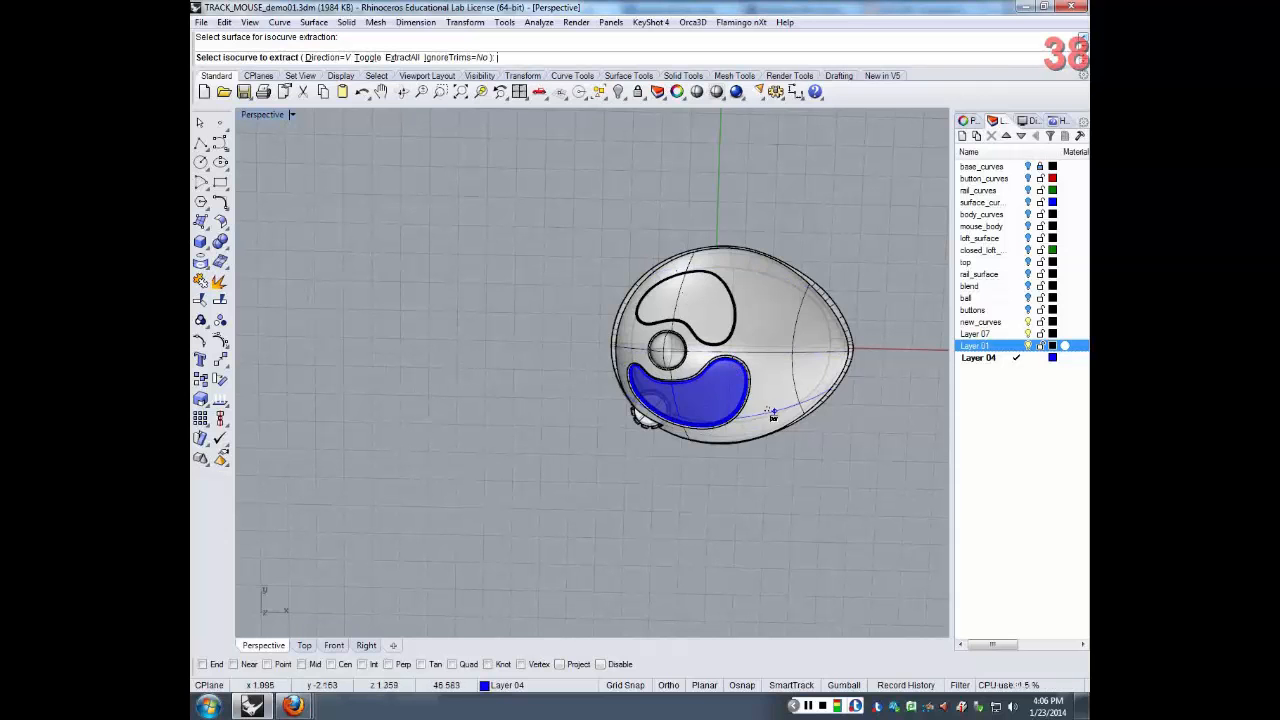
right_drag(777, 397, 639, 276)
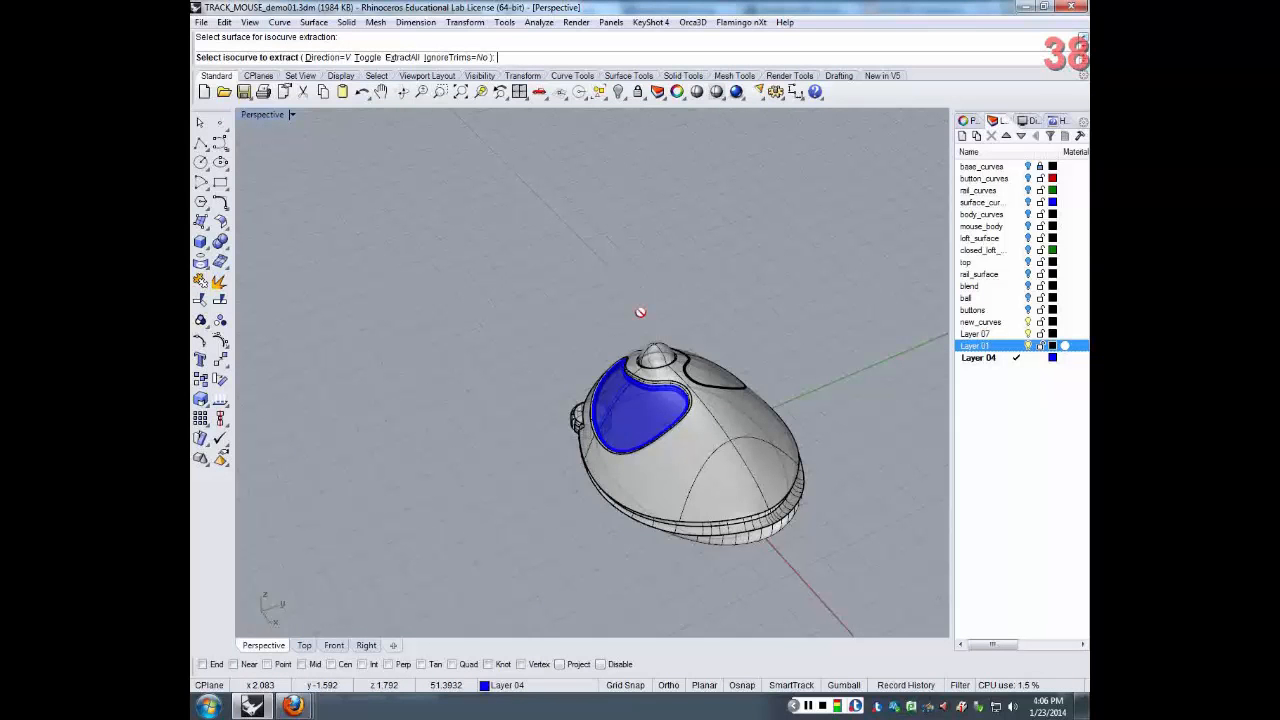
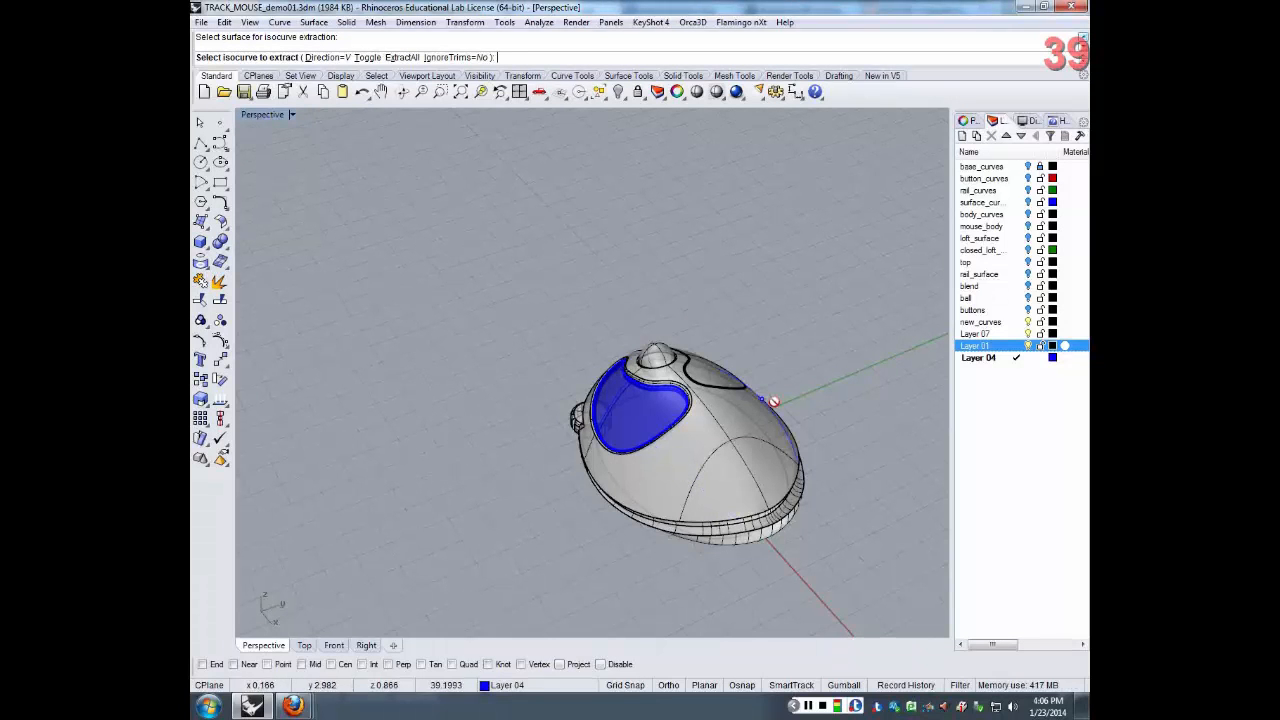
right_drag(765, 402, 557, 414)
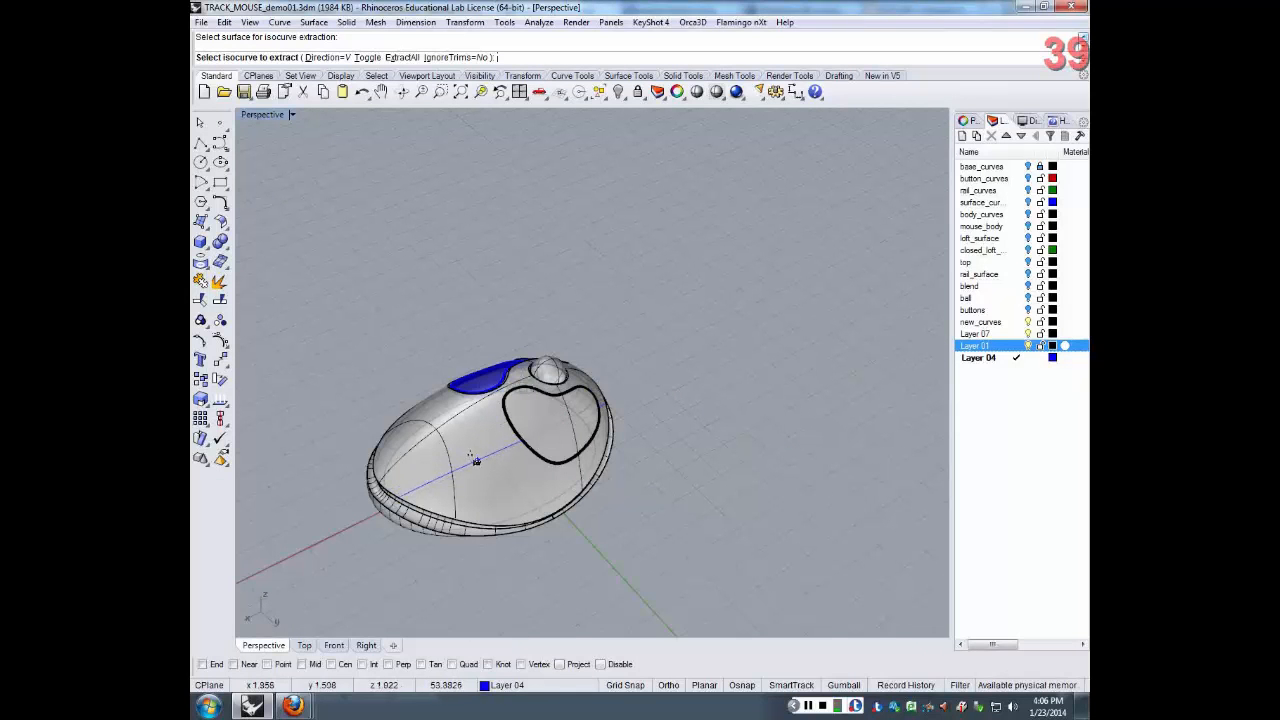
right_drag(472, 468, 725, 499)
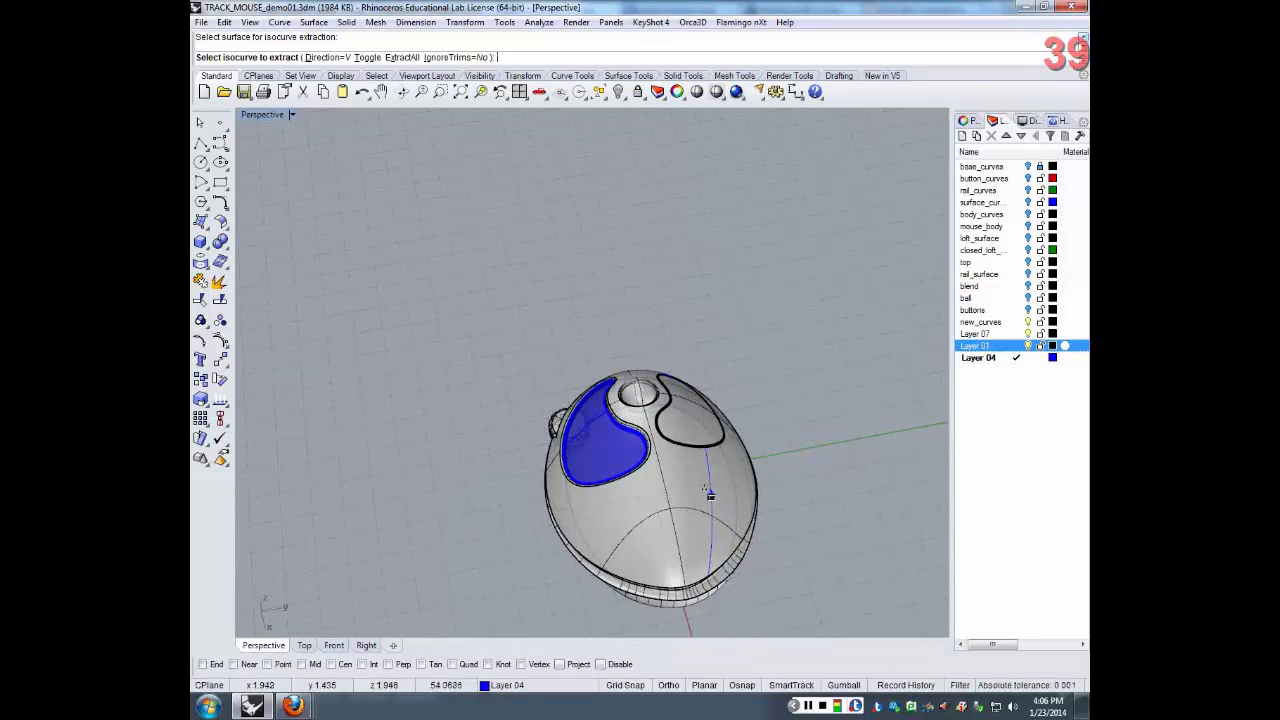
click(709, 495)
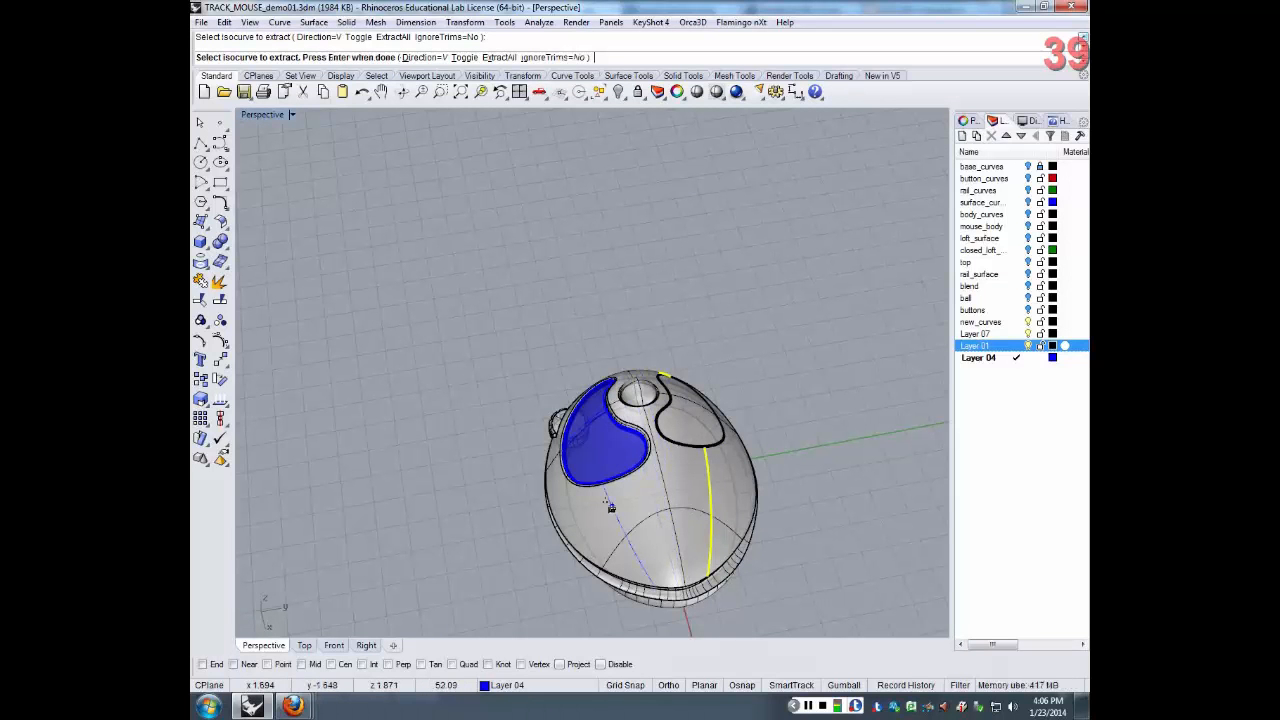
click(610, 507)
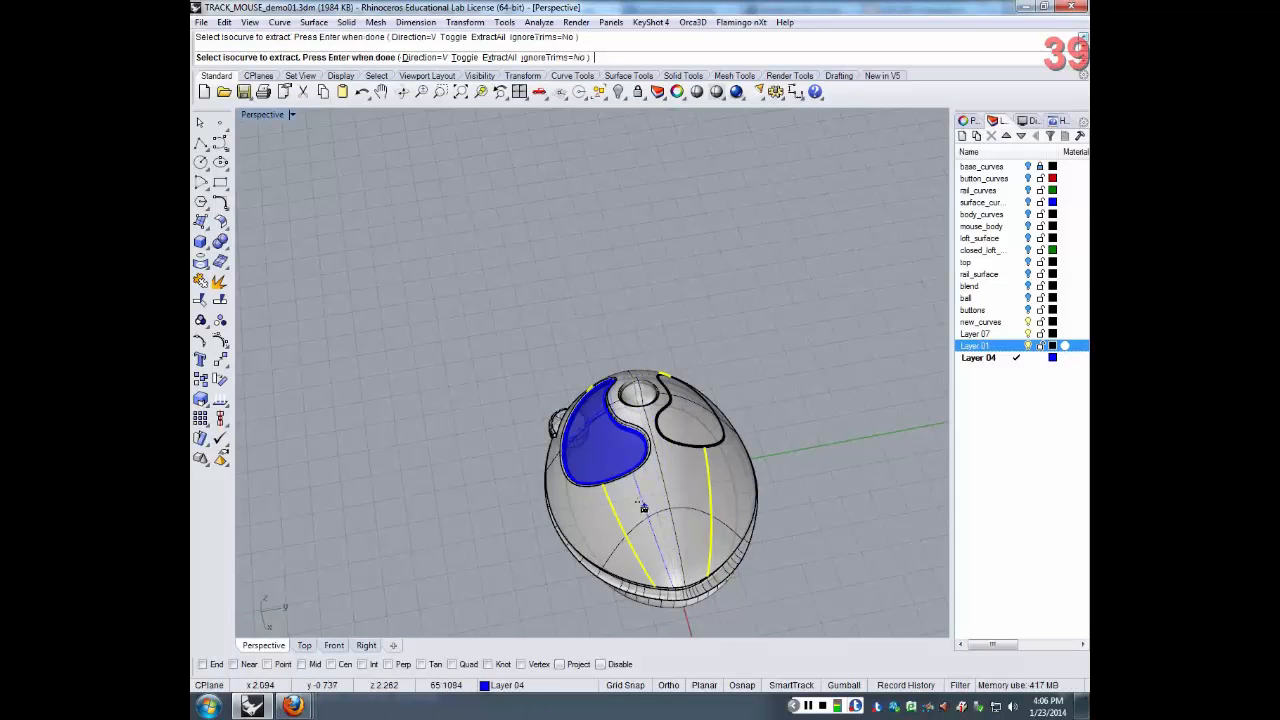
Switch the isocurve direction to U and extract a crosswise isocurve over the rear of the top surface
click(432, 58)
click(267, 57)
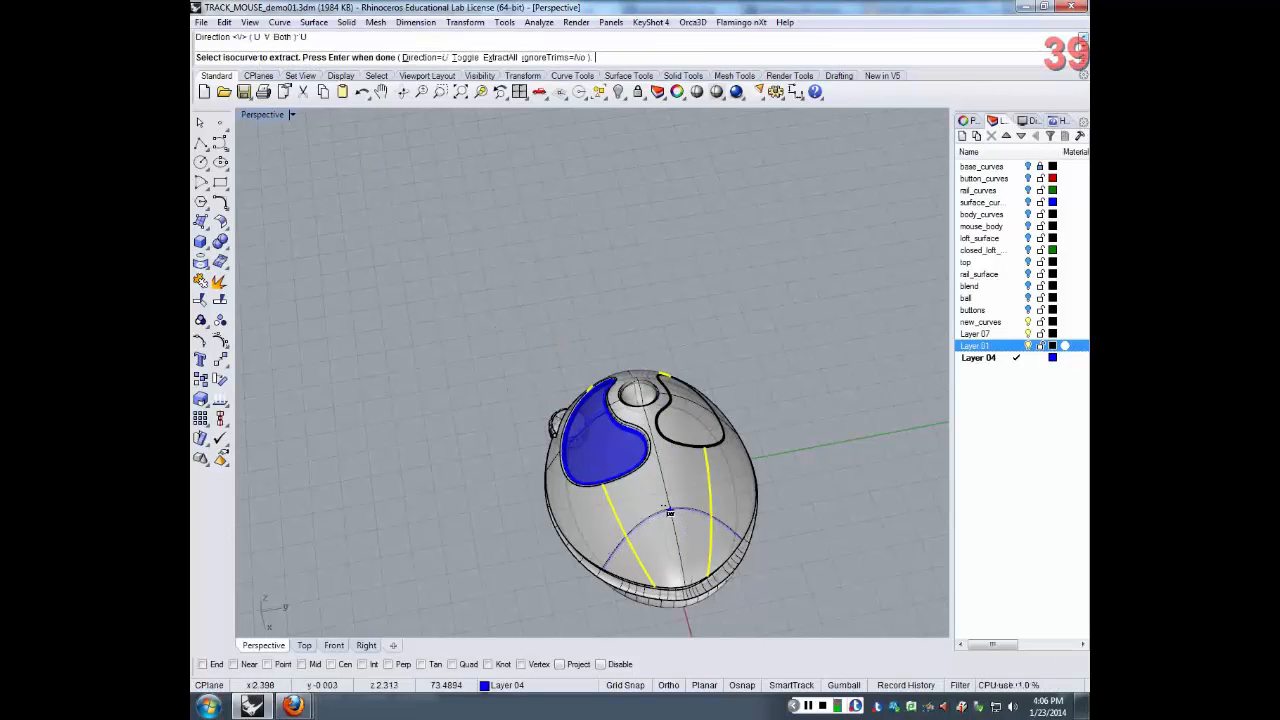
click(668, 510)
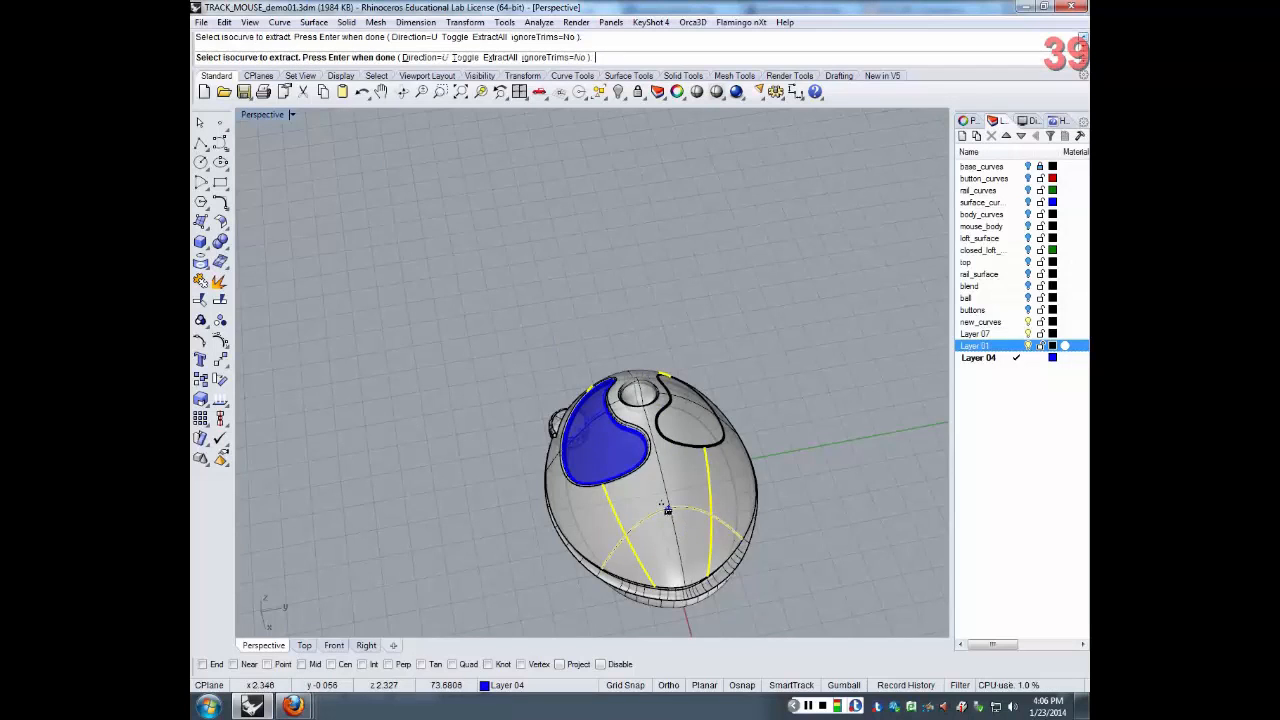
Extract another U-direction isocurve across the front of the top surface, just ahead of the trackball, and finish the extraction
right_drag(668, 510, 870, 390)
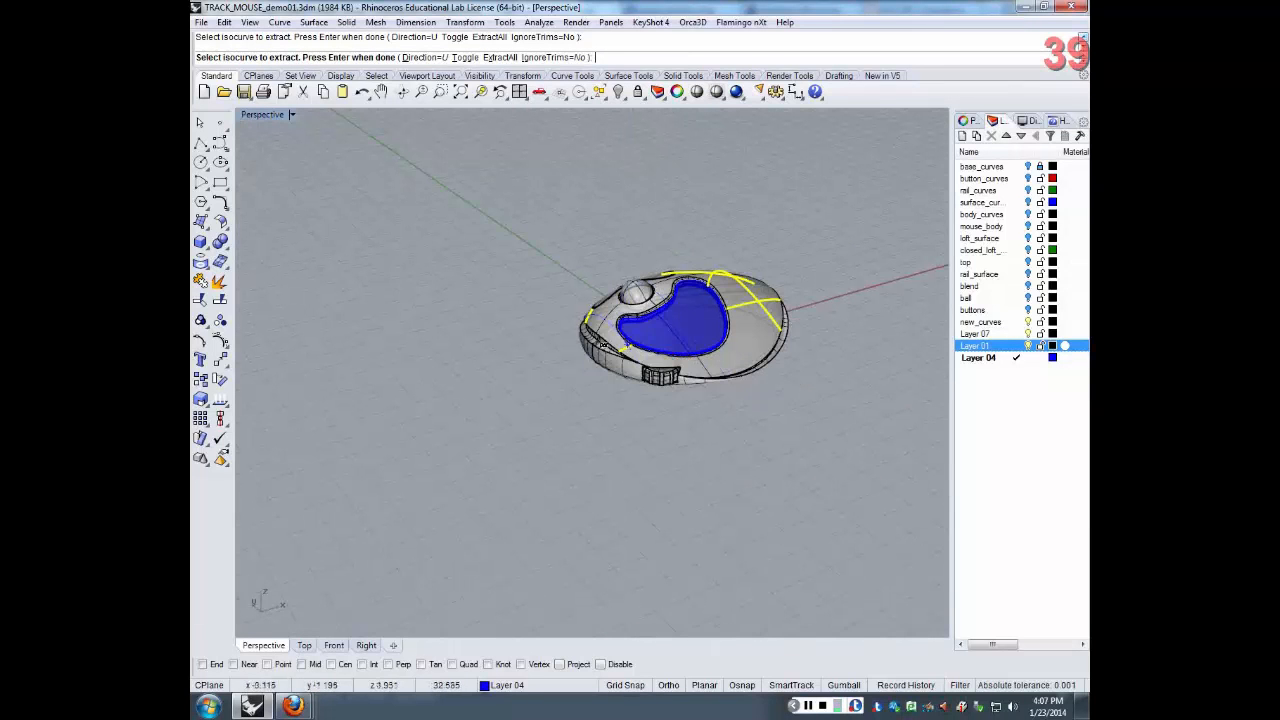
right_drag(604, 320, 713, 310)
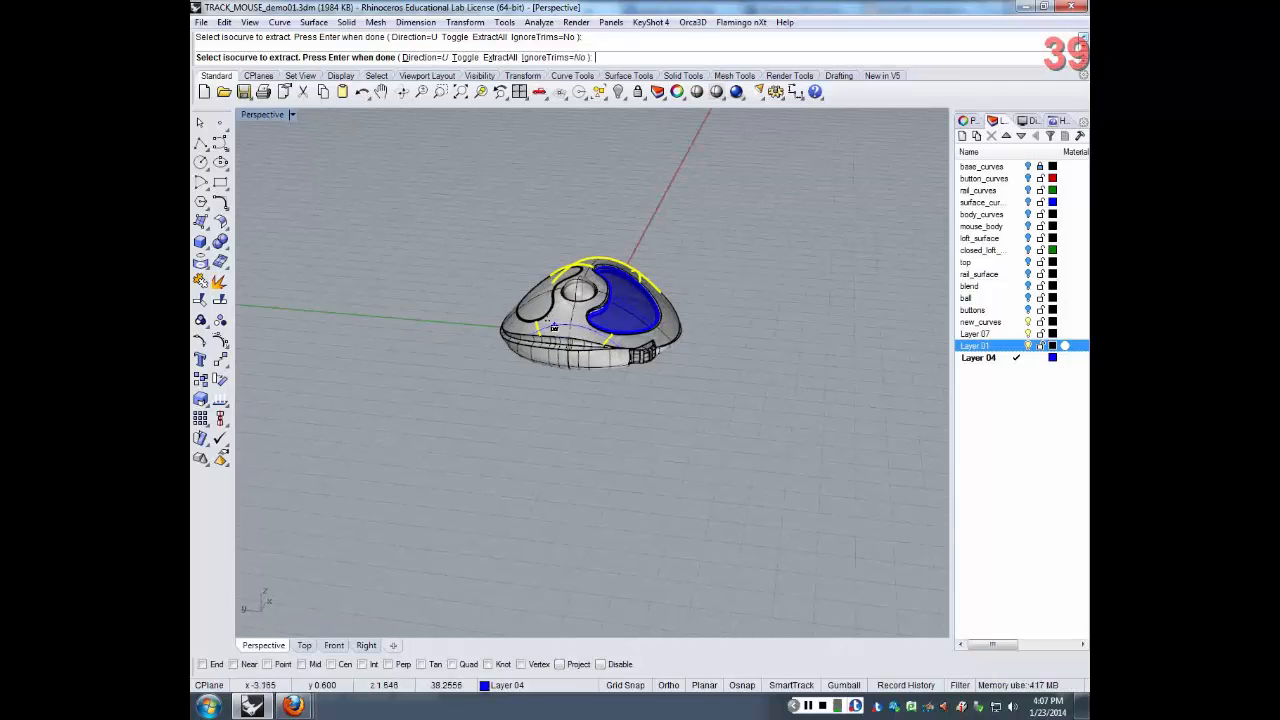
right_drag(555, 328, 614, 365)
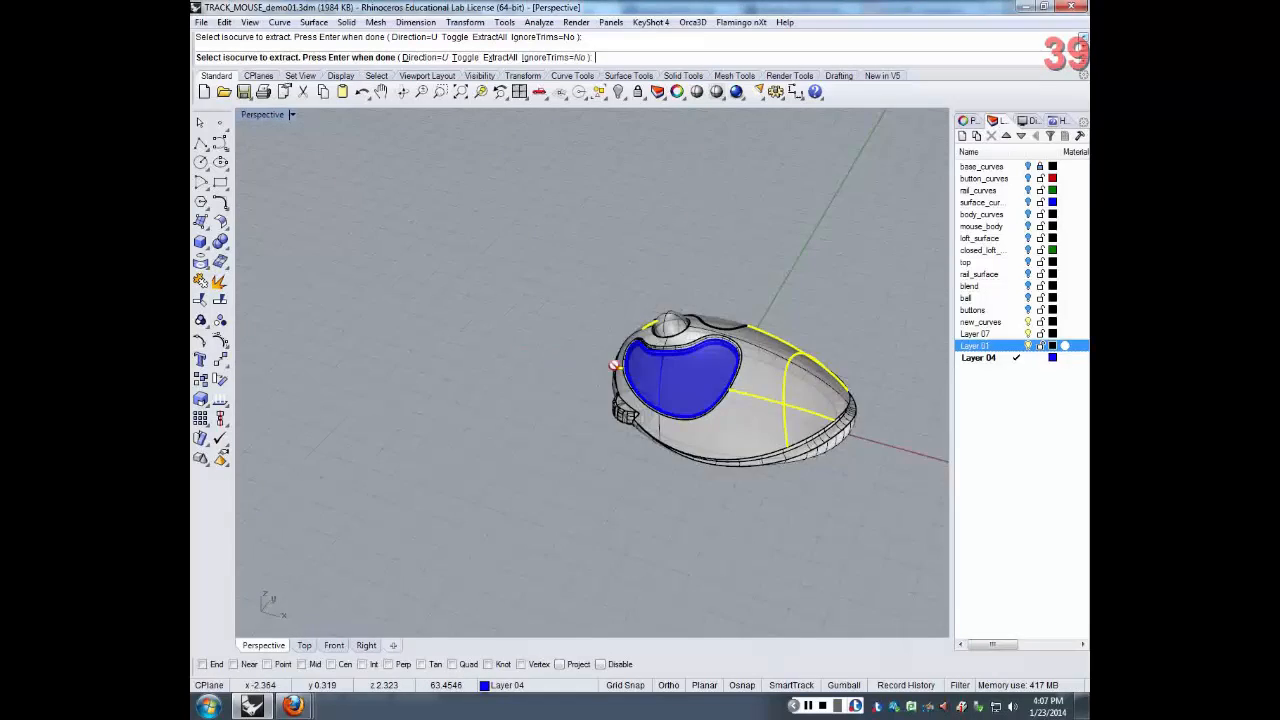
right_drag(748, 370, 335, 390)
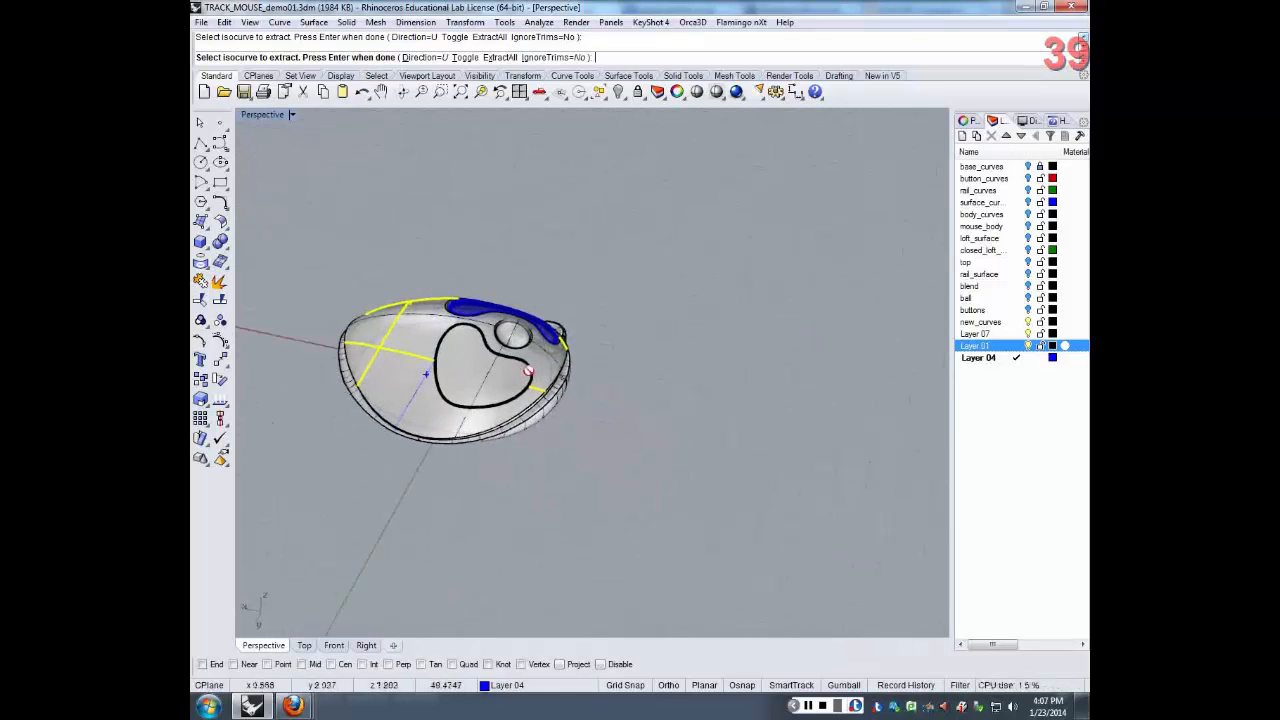
right_drag(549, 365, 464, 358)
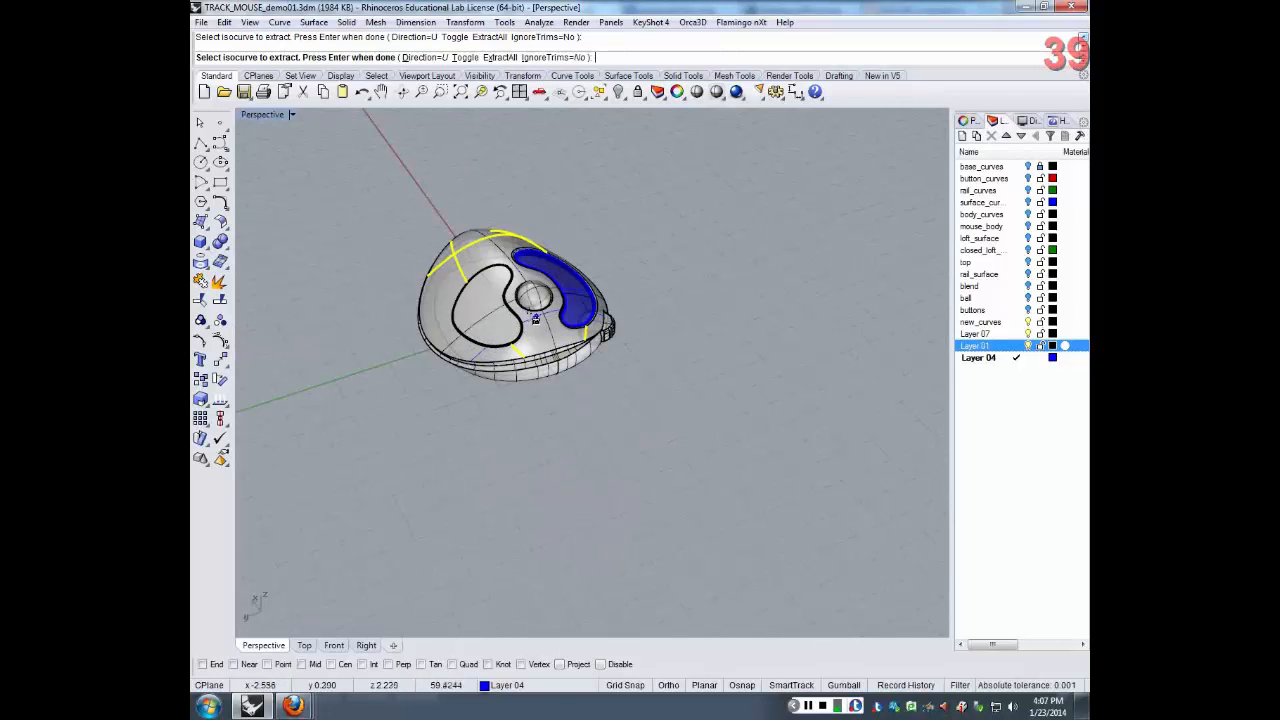
right_drag(535, 318, 438, 304)
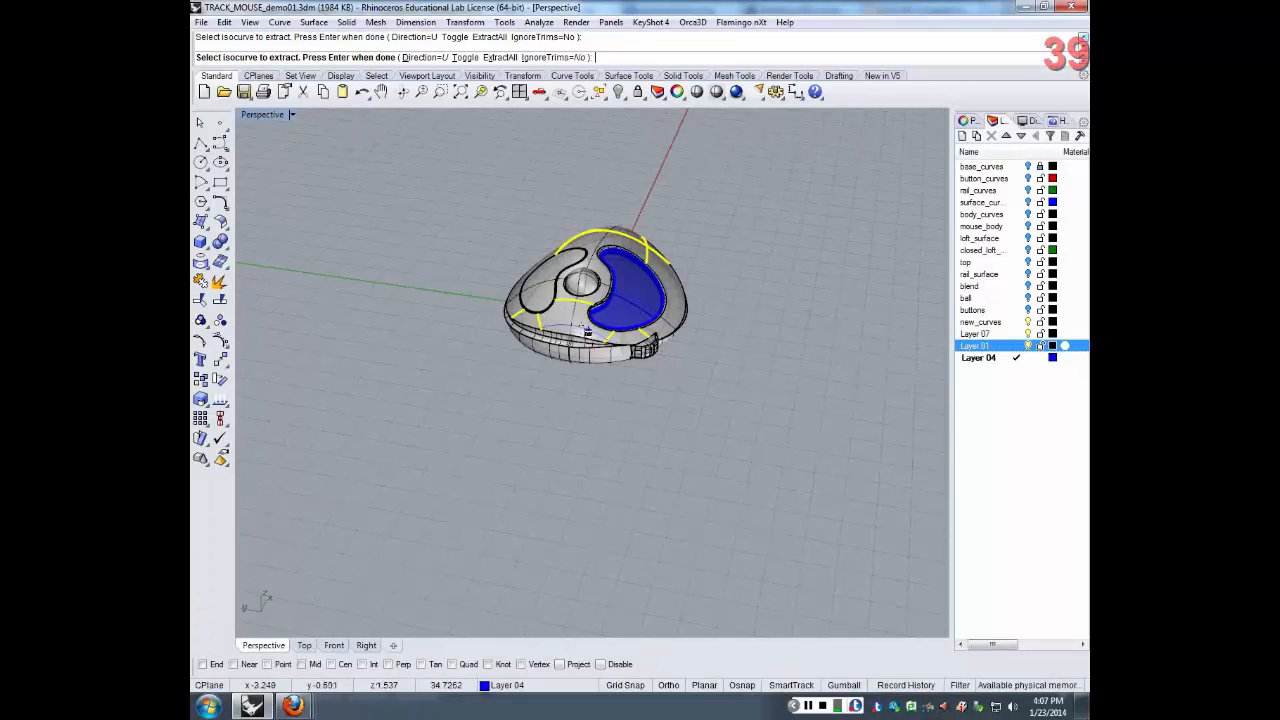
key(Return)
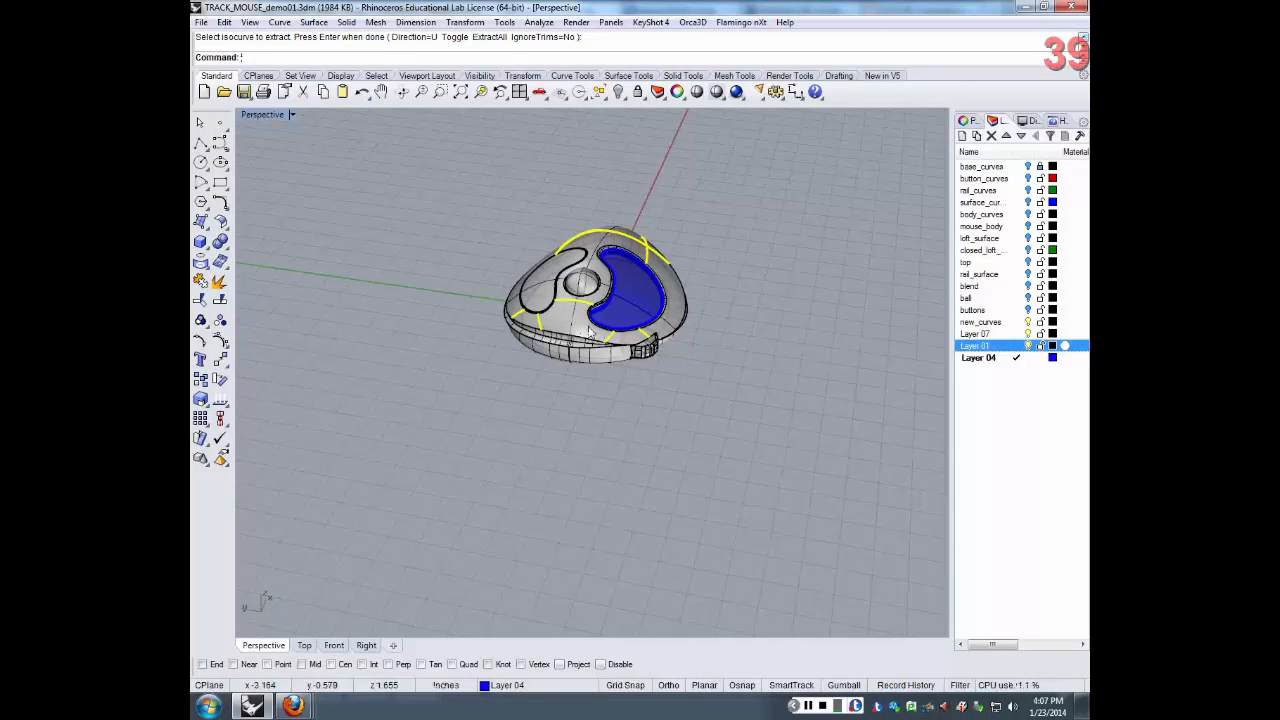
right_drag(589, 335, 680, 175)
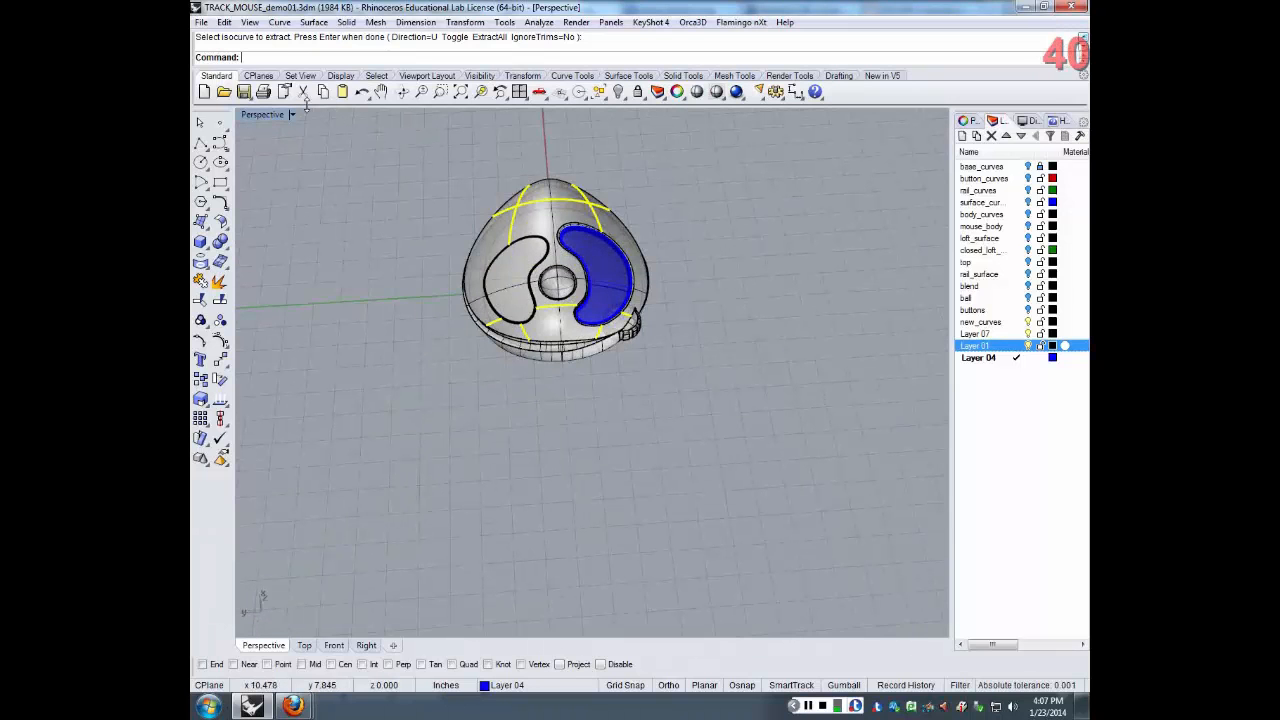
text(Split)
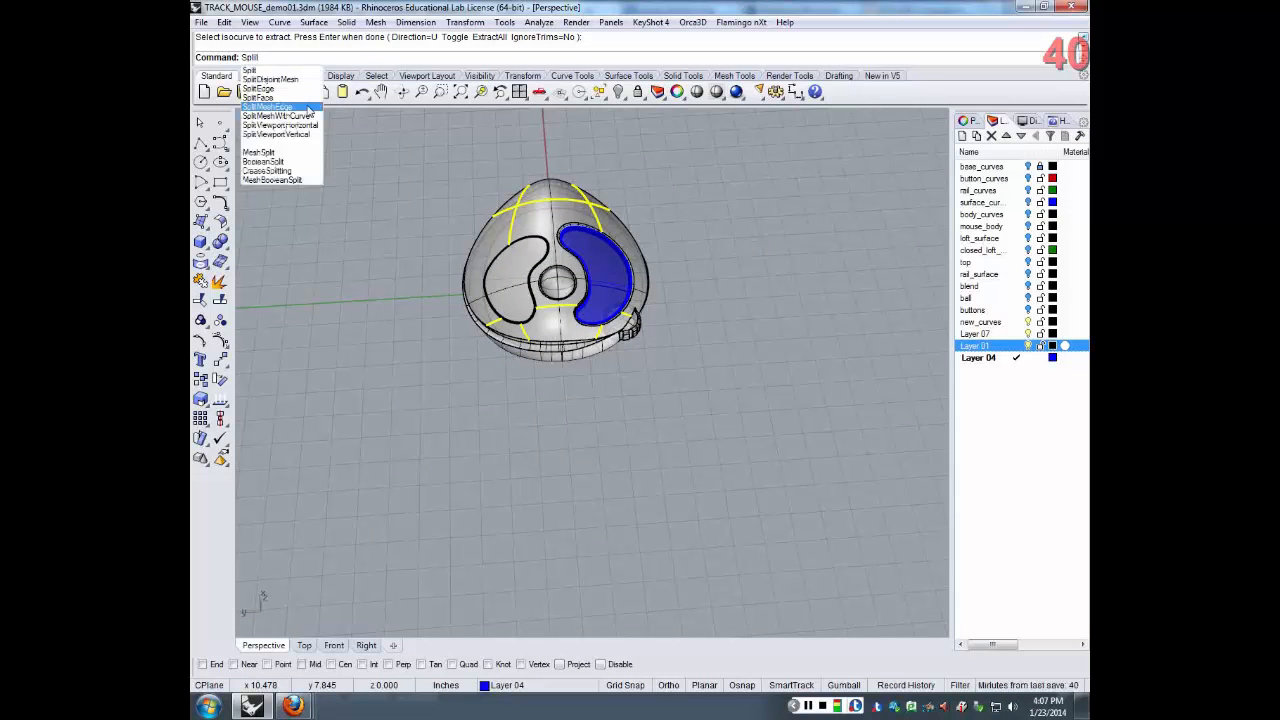
key(Return)
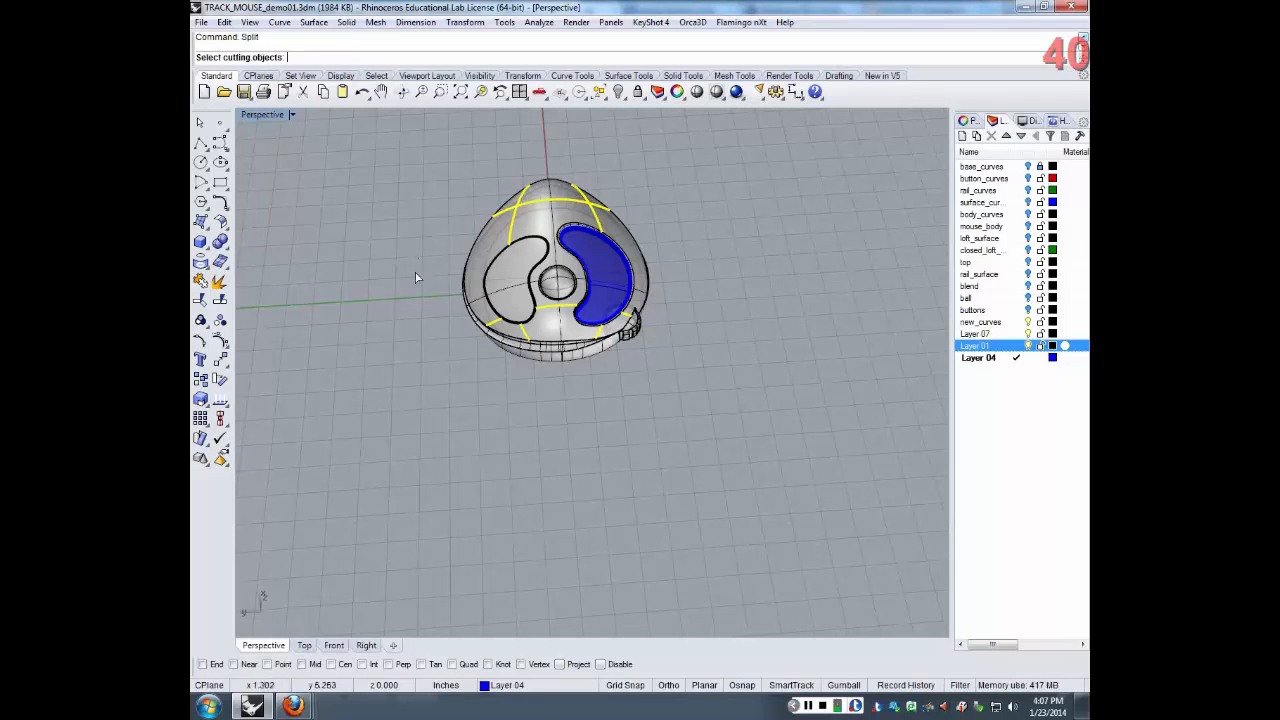
key(Escape)
Pipe all the extracted isocurves with round caps and a radius of 0.03 inches
scroll(538, 380, up, 5)
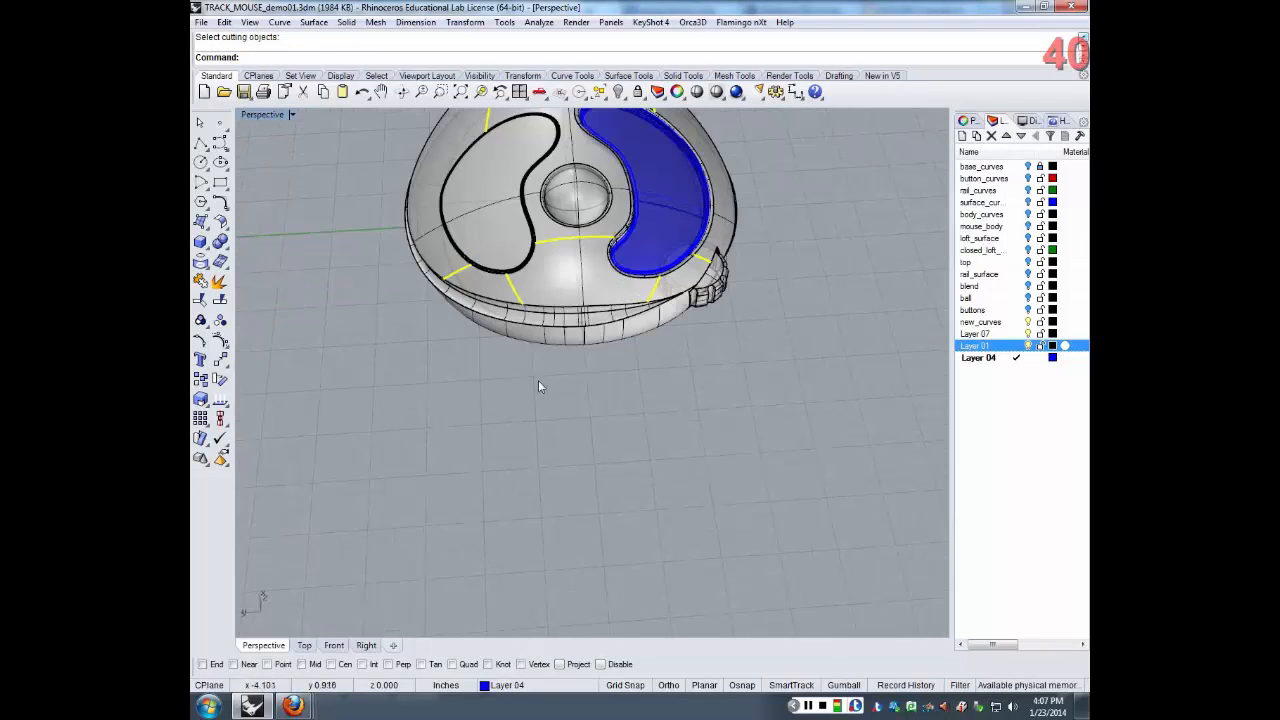
scroll(510, 300, up, 3)
scroll(508, 300, up, 3)
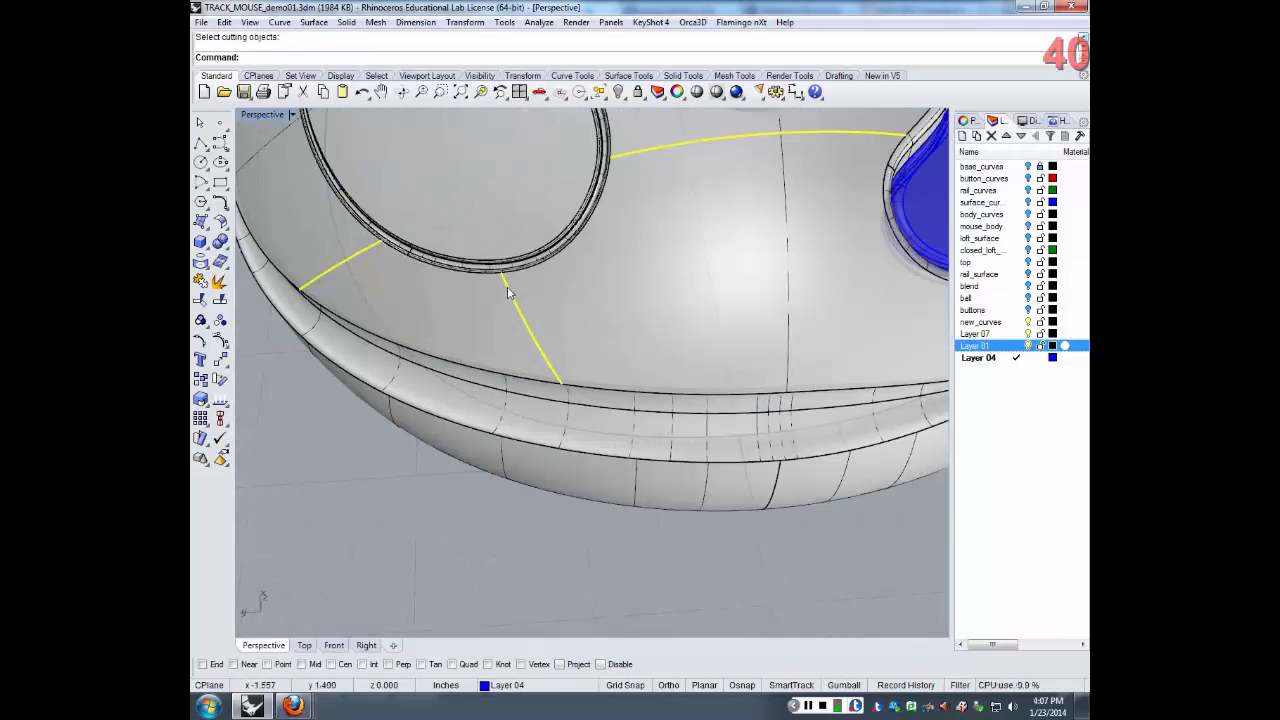
scroll(510, 292, down, 6)
right_drag(873, 296, 408, 150)
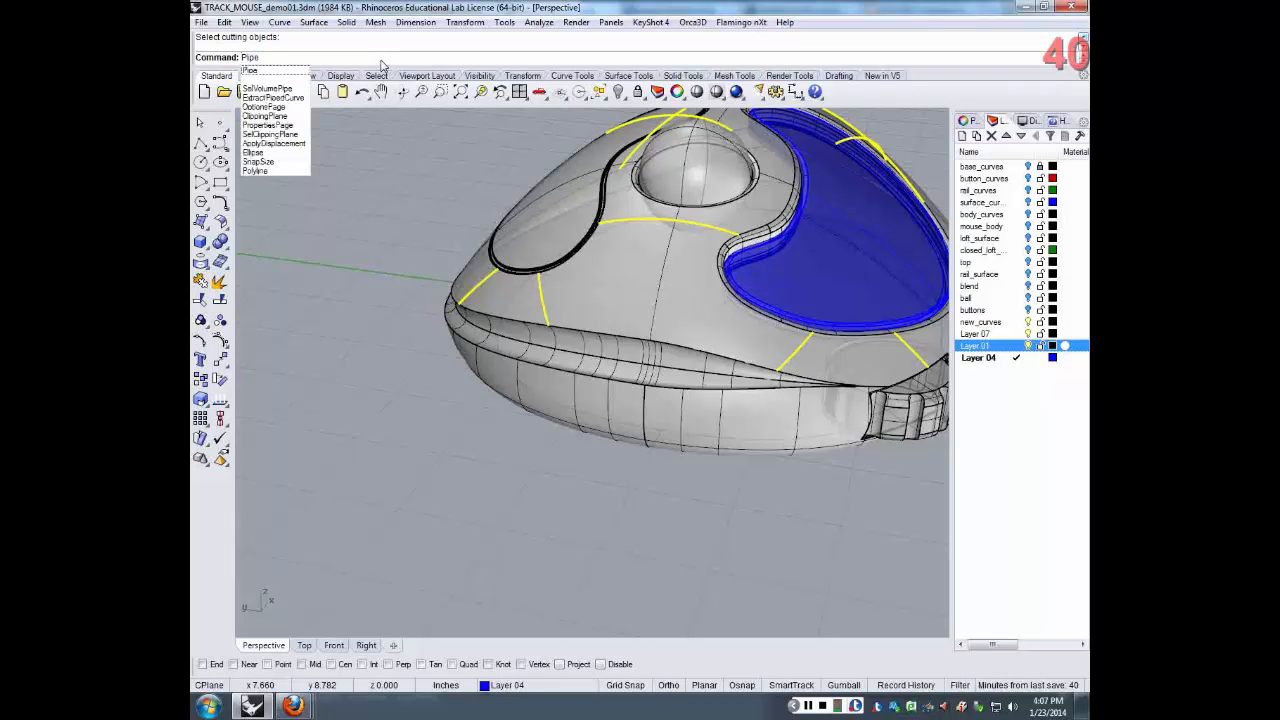
key(Return)
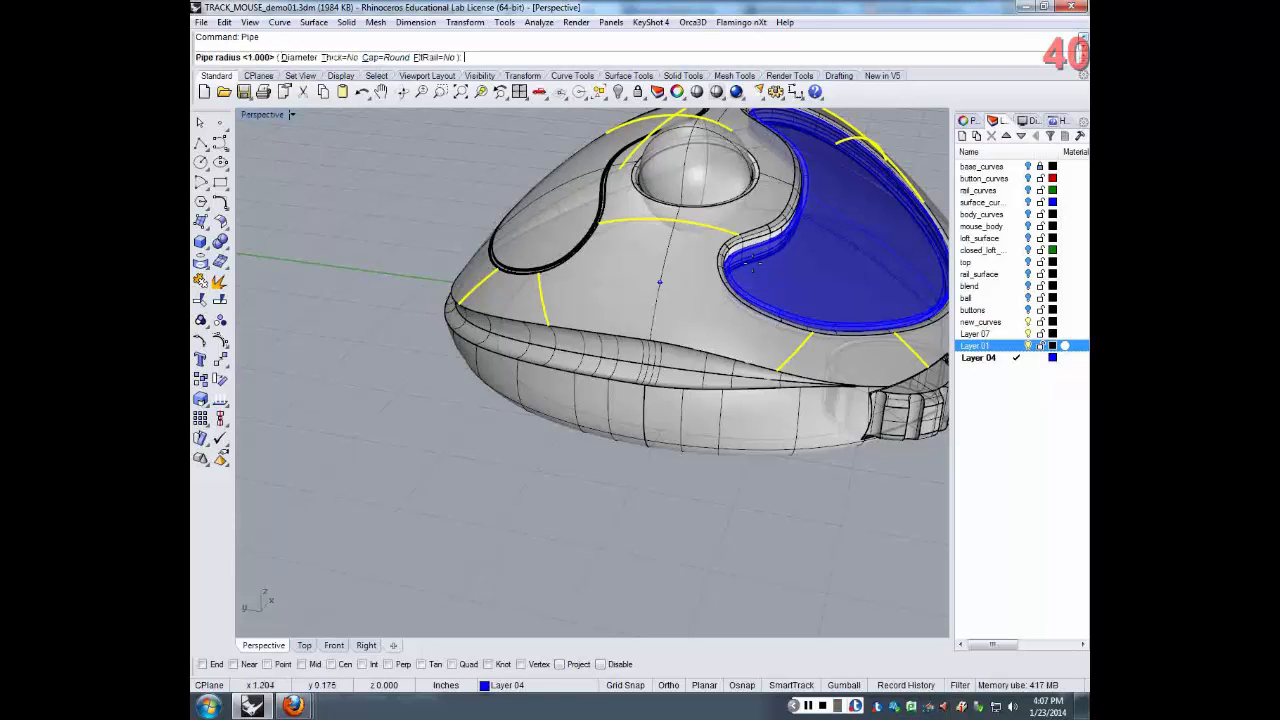
right_drag(601, 218, 556, 193)
scroll(556, 193, down, 8)
right_drag(478, 133, 275, 240)
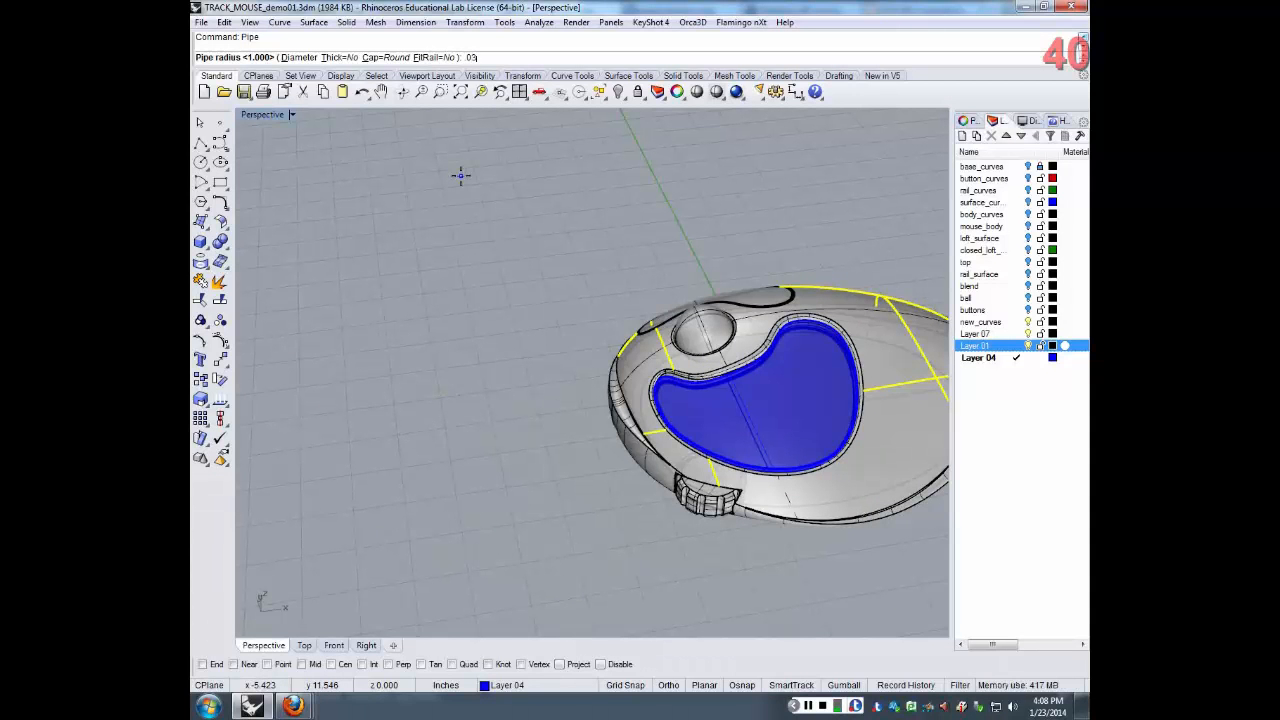
key(Return)
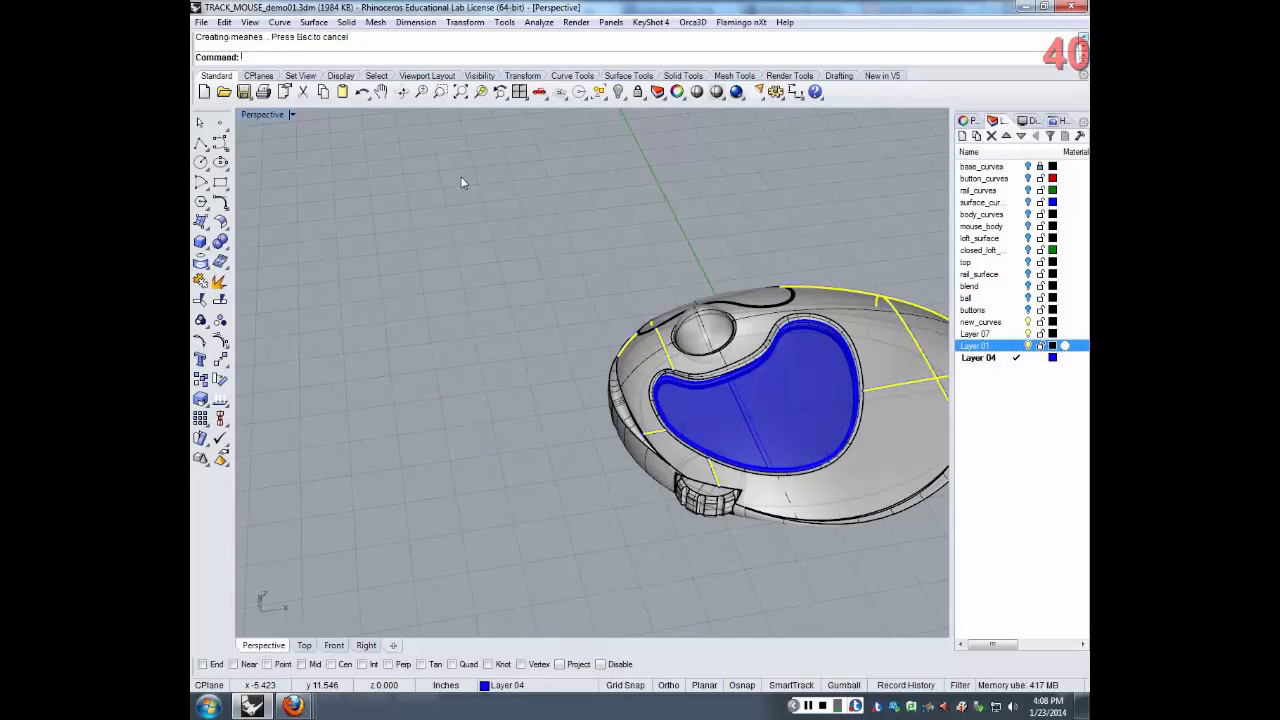
Check the pipe thickness near the trackball and undo the pipes, keeping the isocurves selected
scroll(675, 372, up, 5)
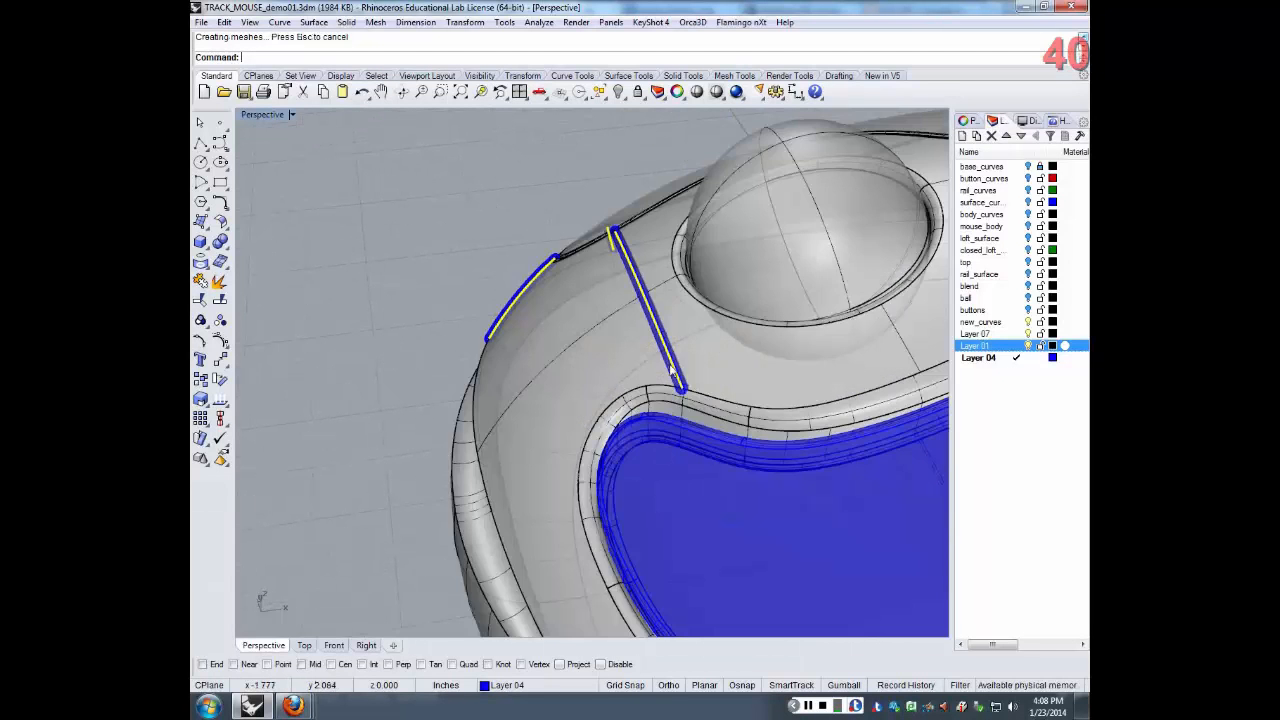
right_drag(675, 372, 617, 376)
scroll(617, 376, down, 6)
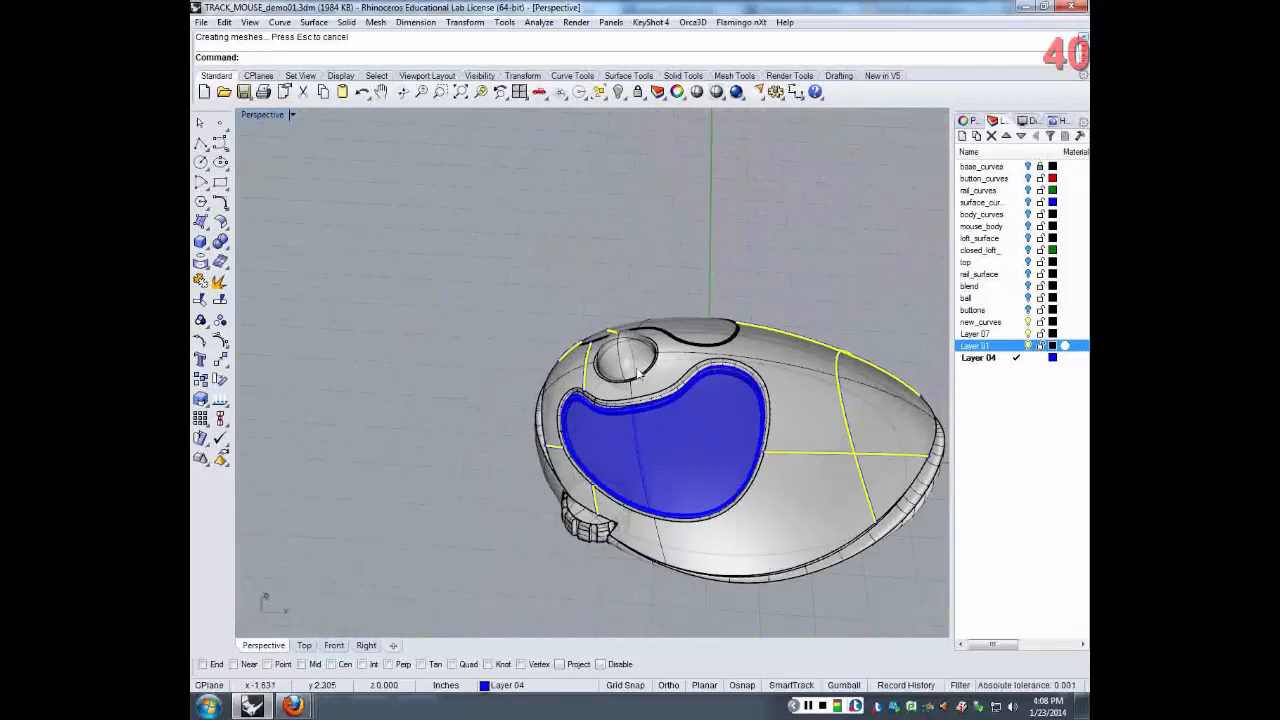
key(ctrl+z)
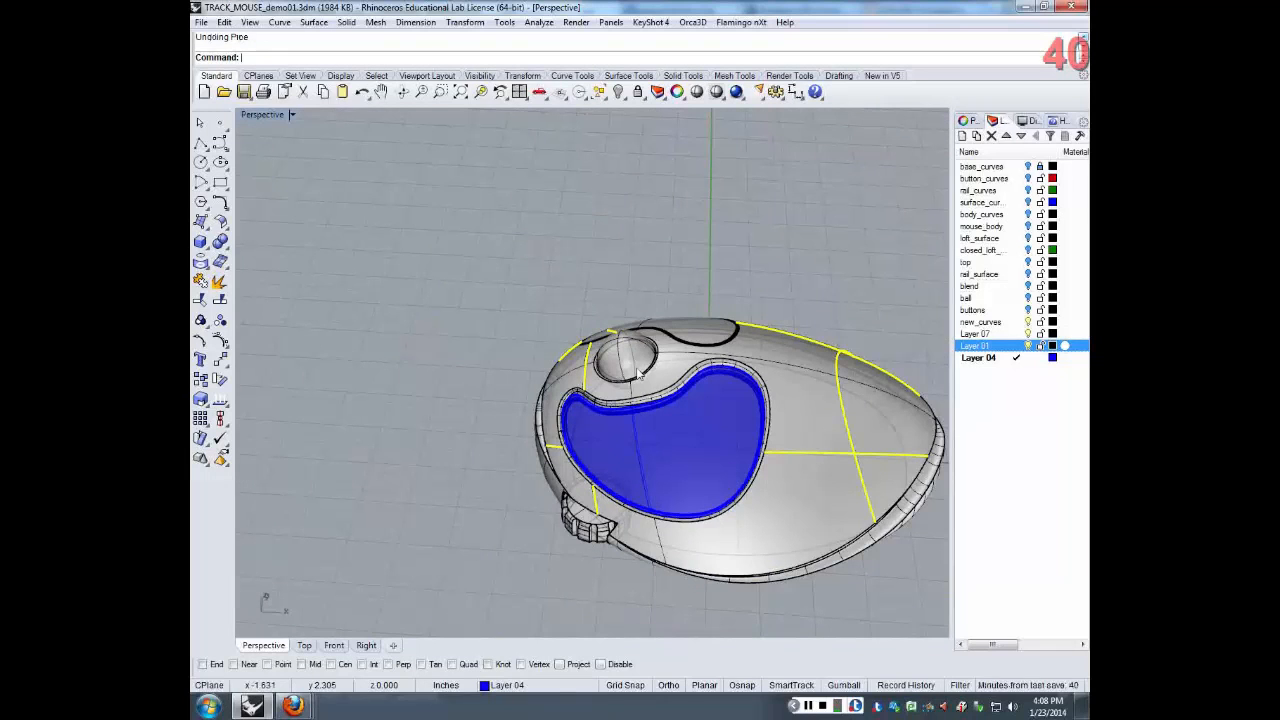
Pipe the selected isocurves again with round caps and inspect the pipes around the front and rear of the mouse
right_click(502, 164)
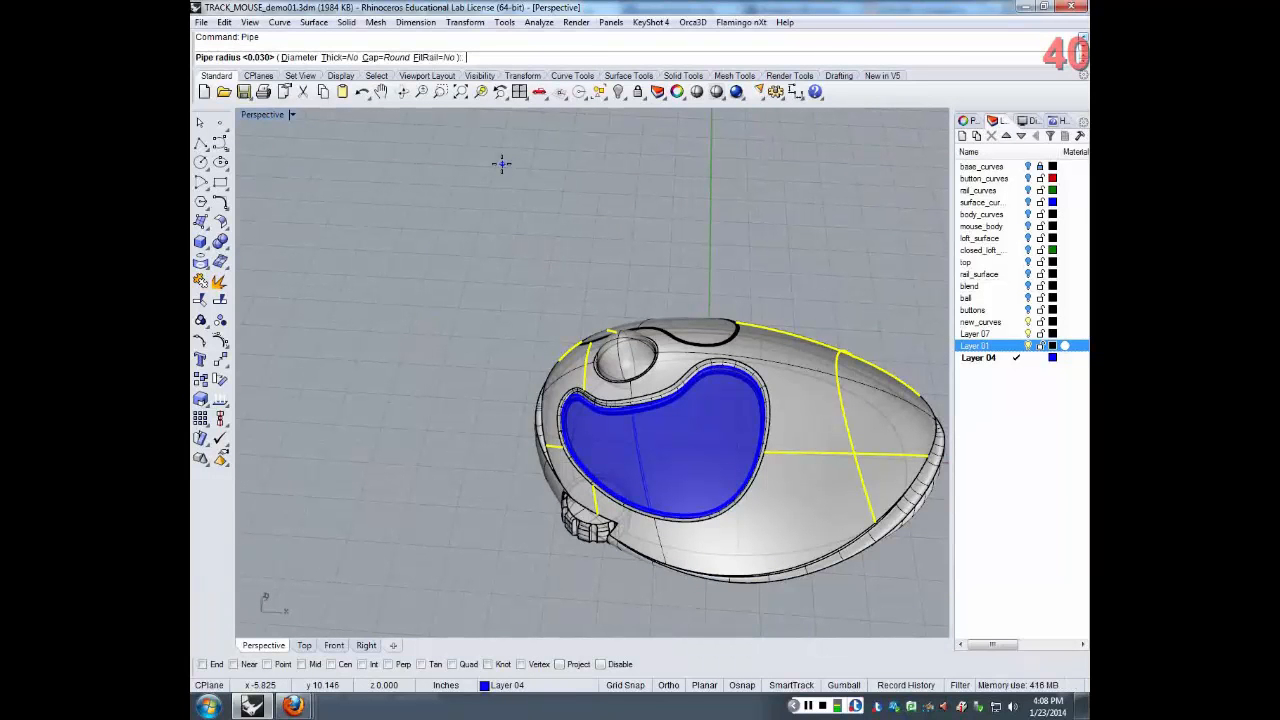
key(Return)
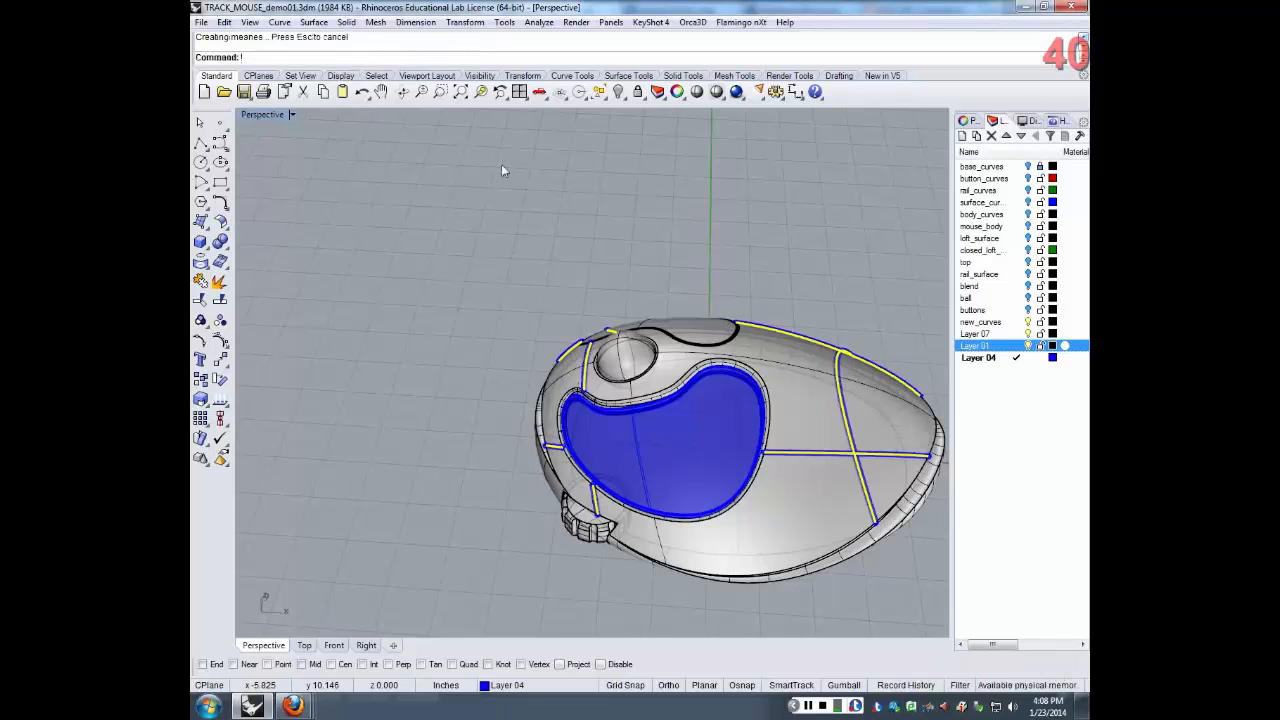
right_drag(630, 413, 794, 393)
scroll(735, 381, up, 5)
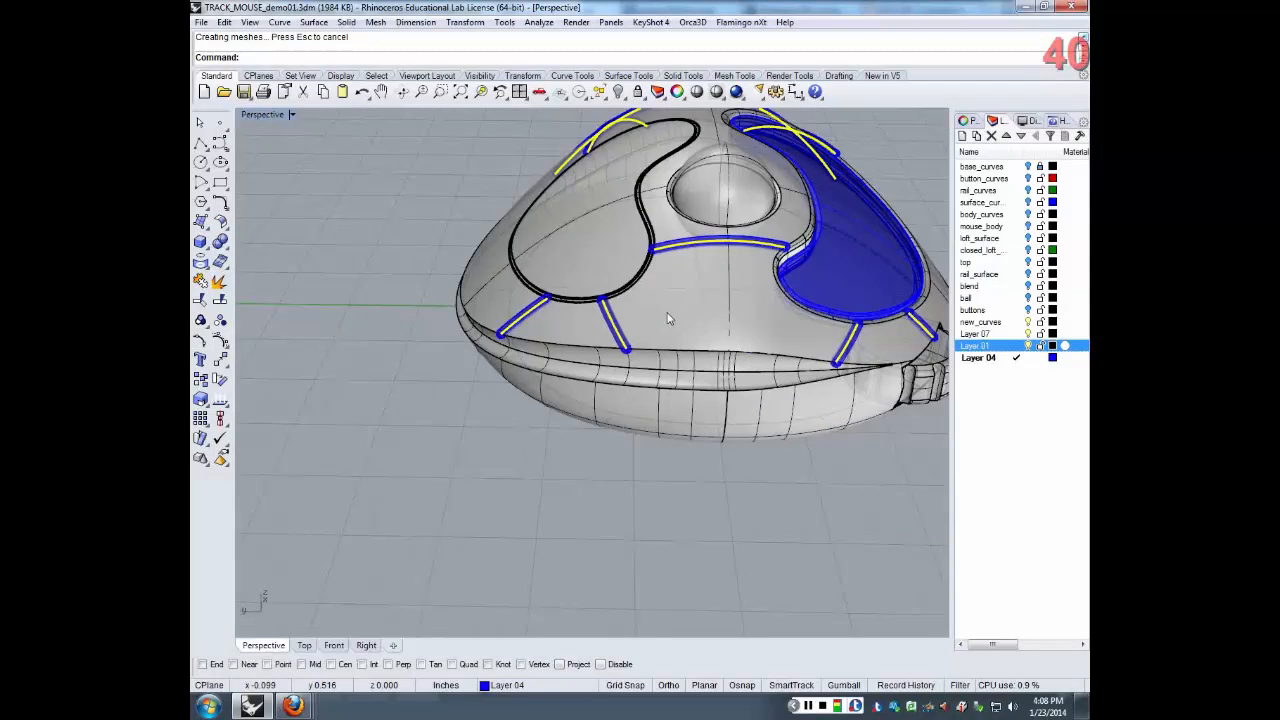
scroll(669, 318, down, 3)
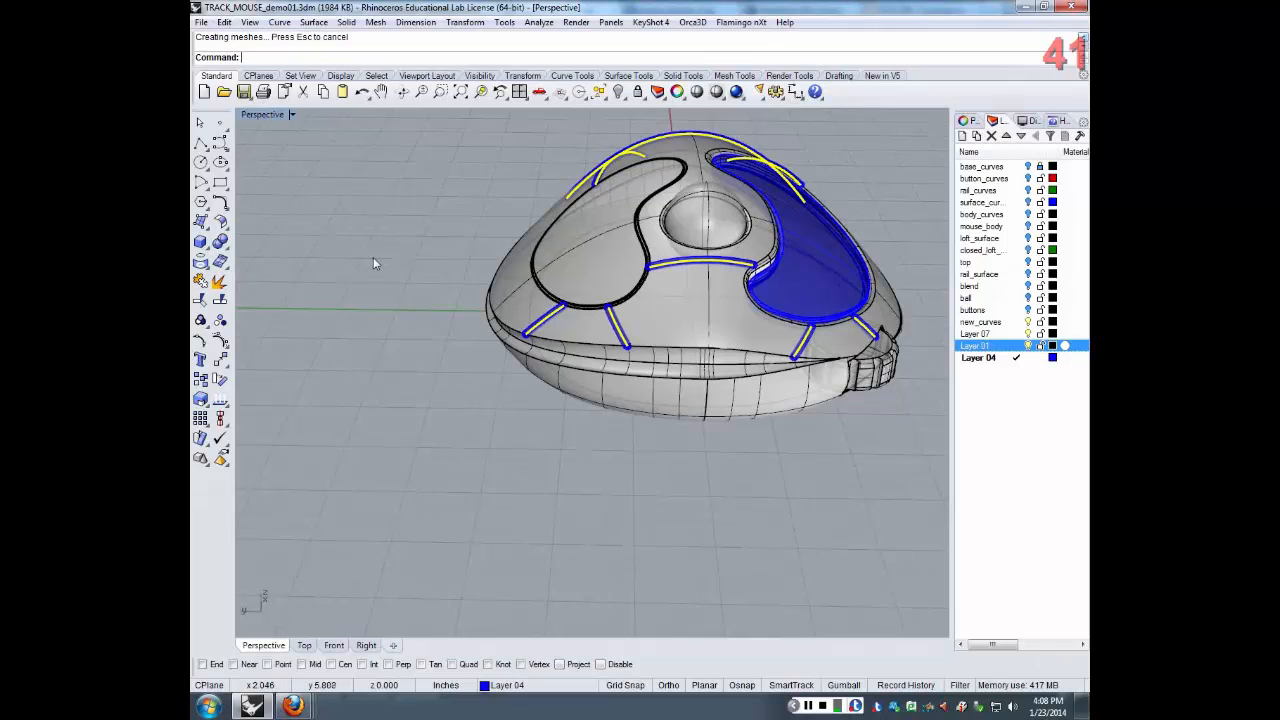
right_drag(376, 257, 410, 266)
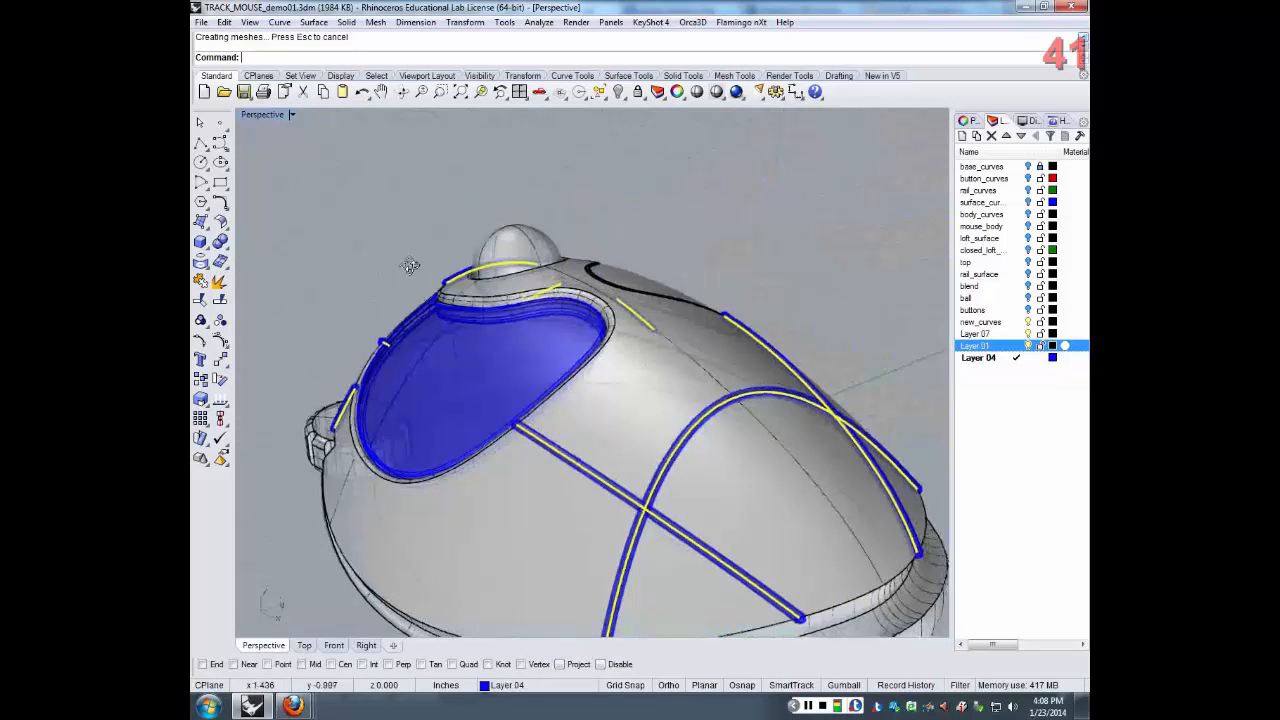
scroll(410, 271, down, 5)
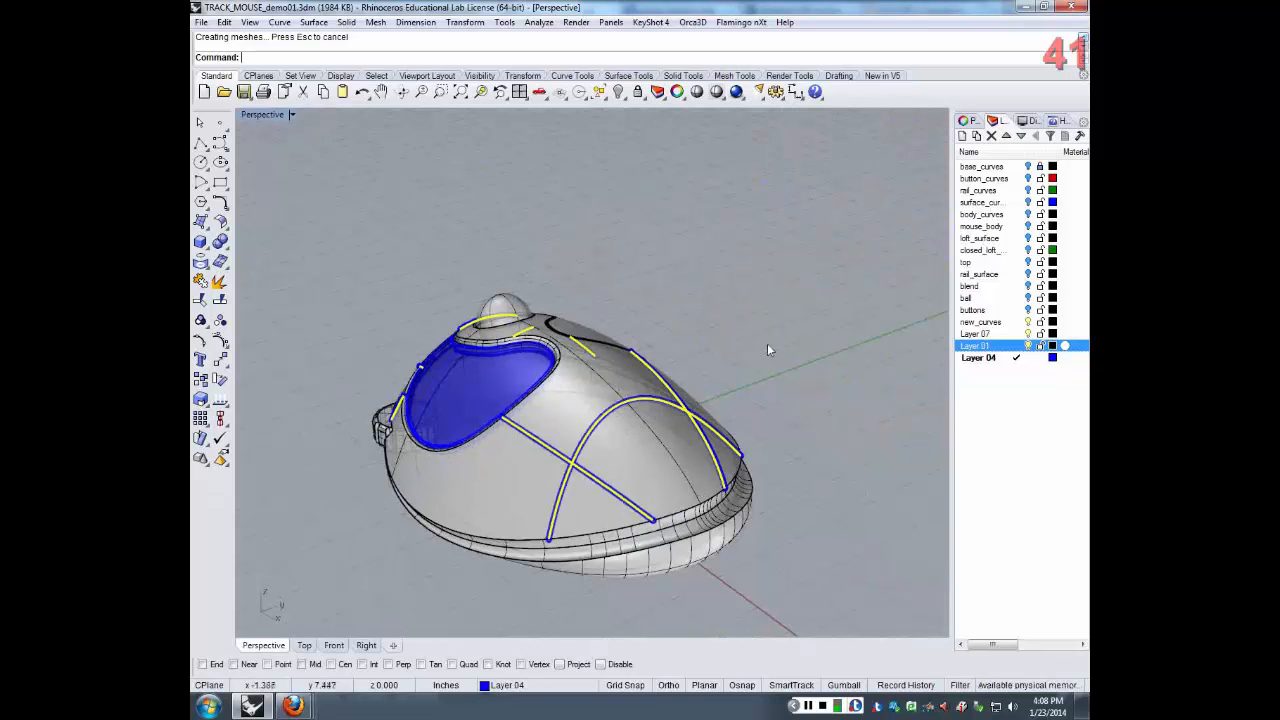
Select the three crossing pipes over the rear of the top surface, leaving their curves and the mouse body out of the selection
scroll(767, 343, up, 8)
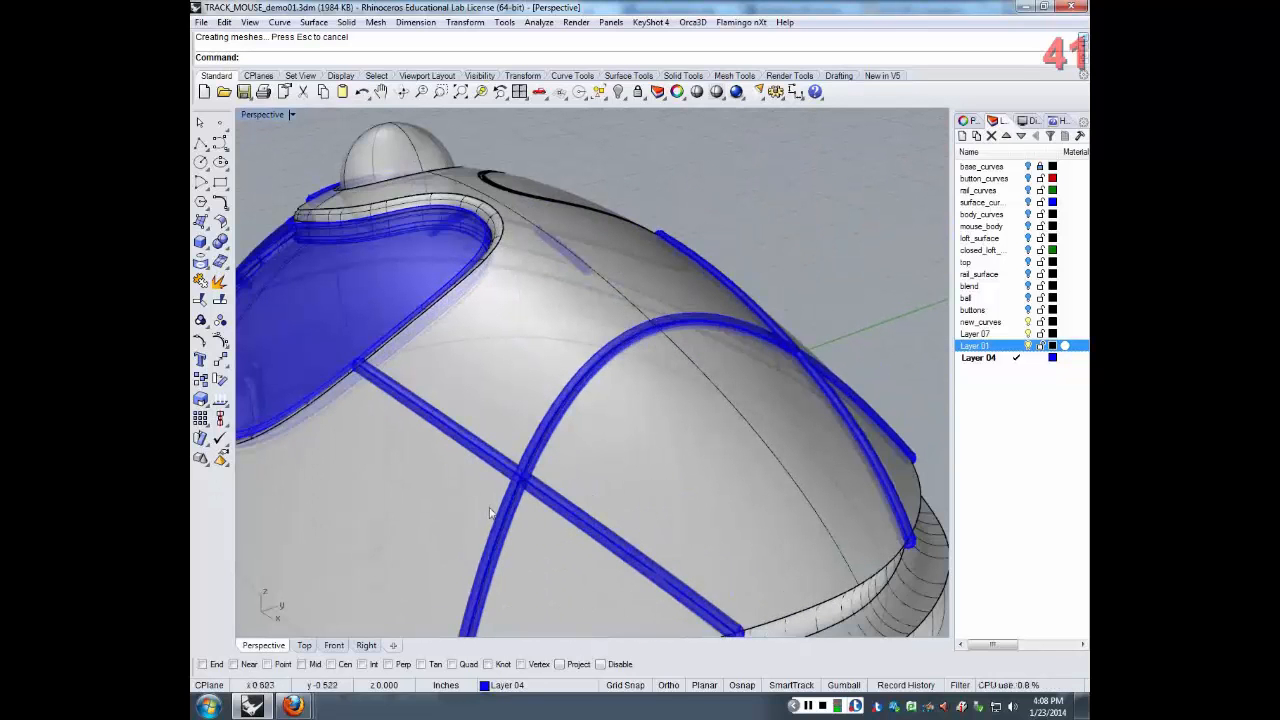
click(510, 490)
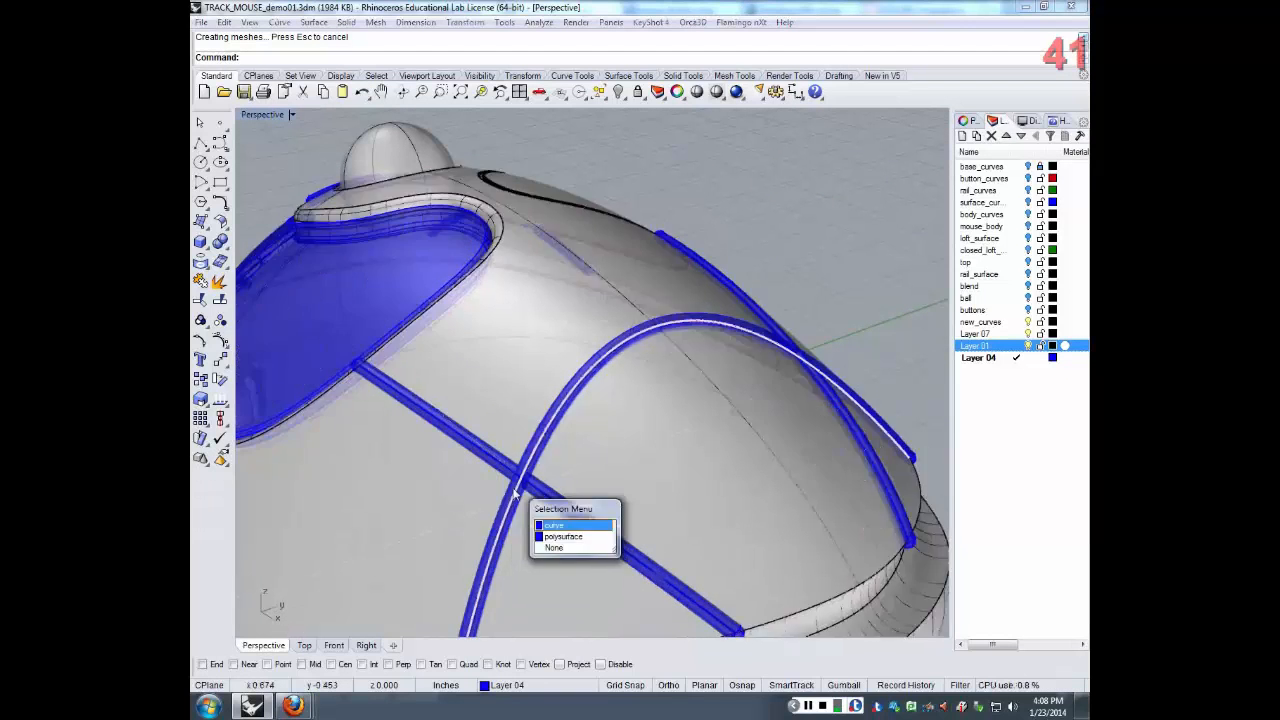
click(563, 537)
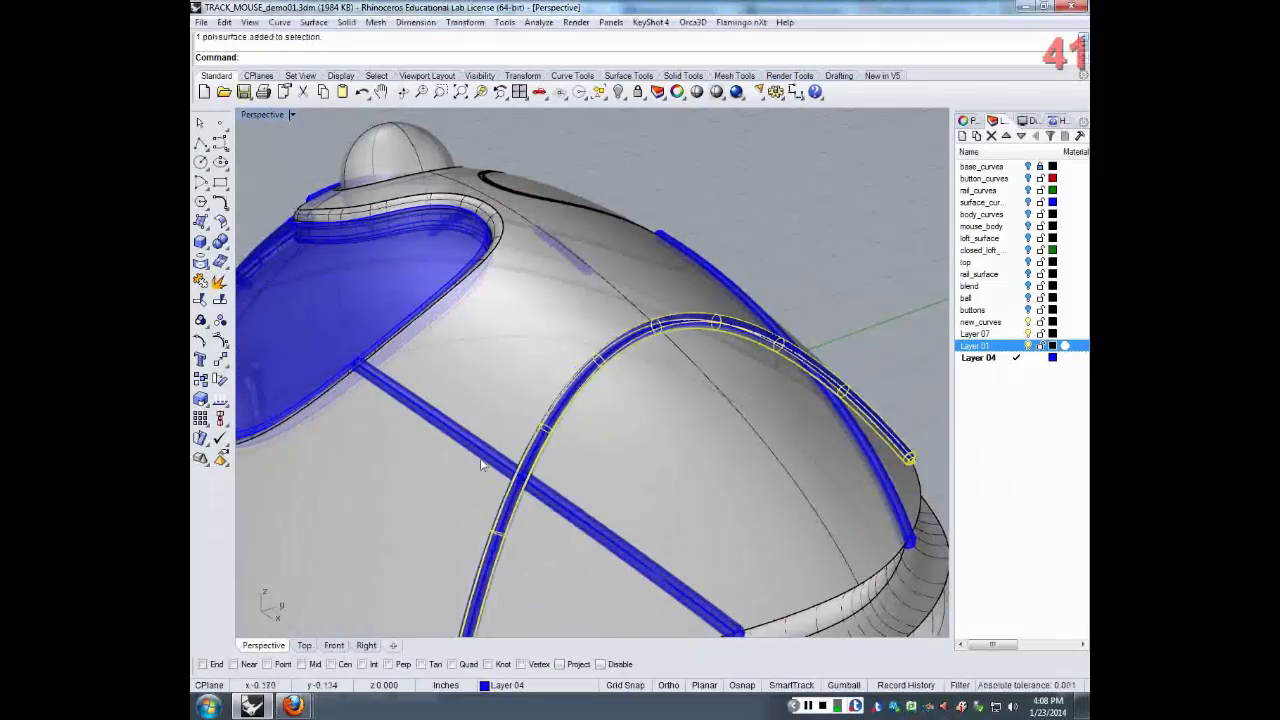
shift+click(485, 463)
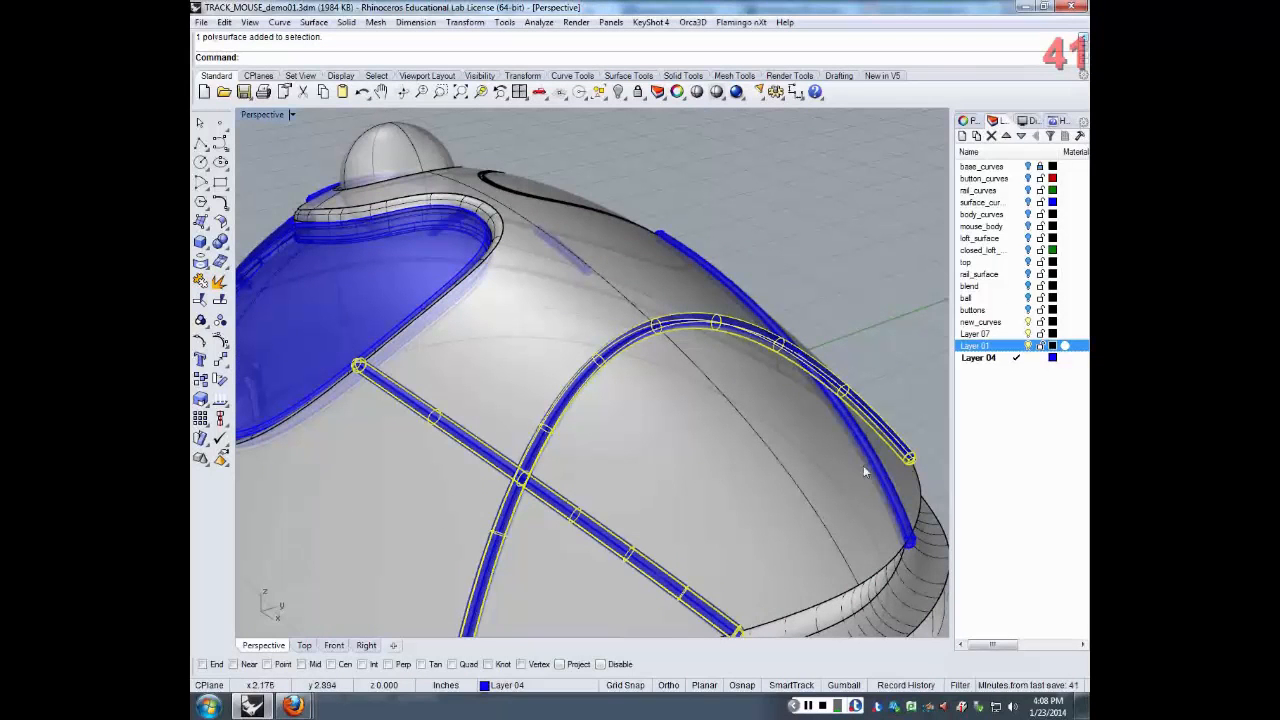
shift+click(865, 465)
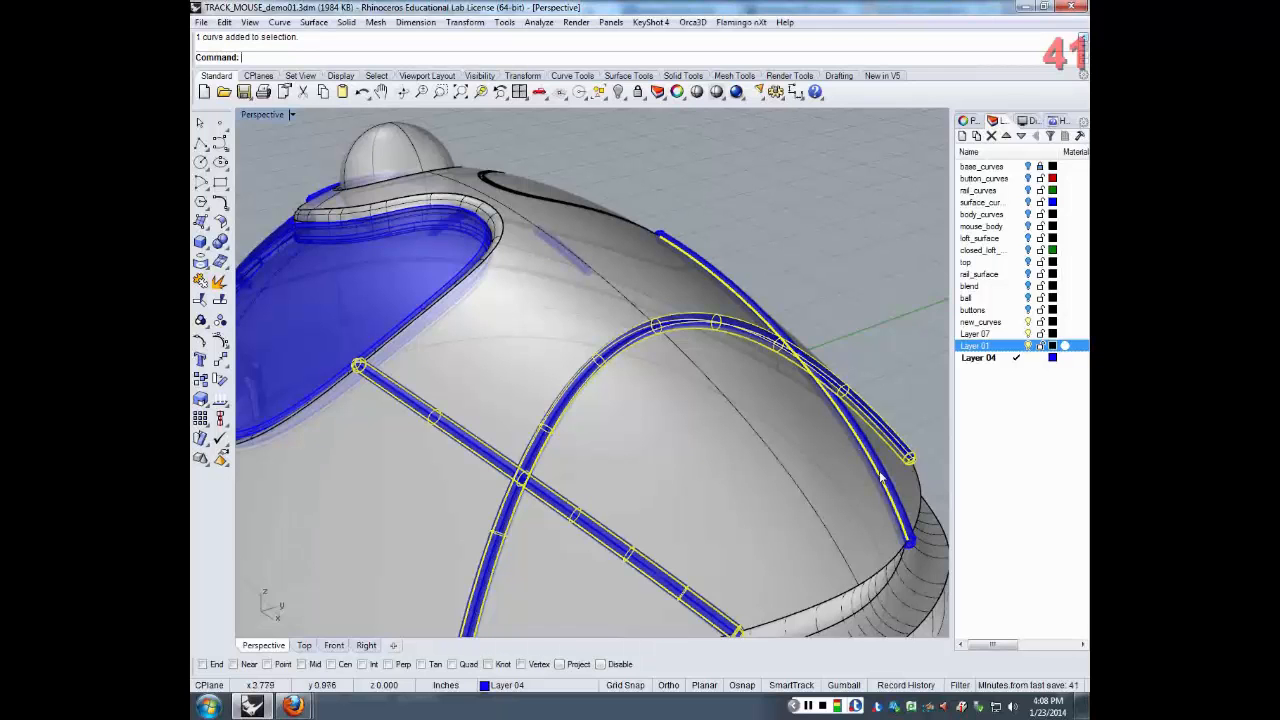
shift+click(880, 479)
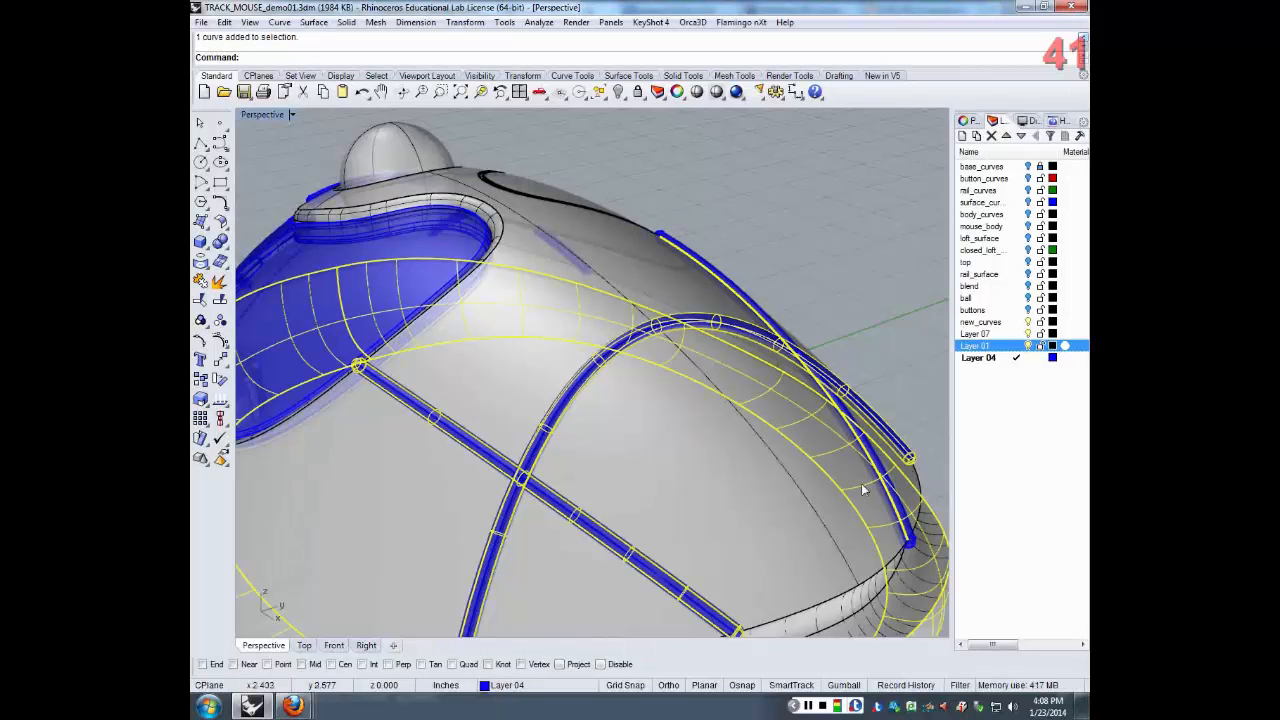
ctrl+click(861, 483)
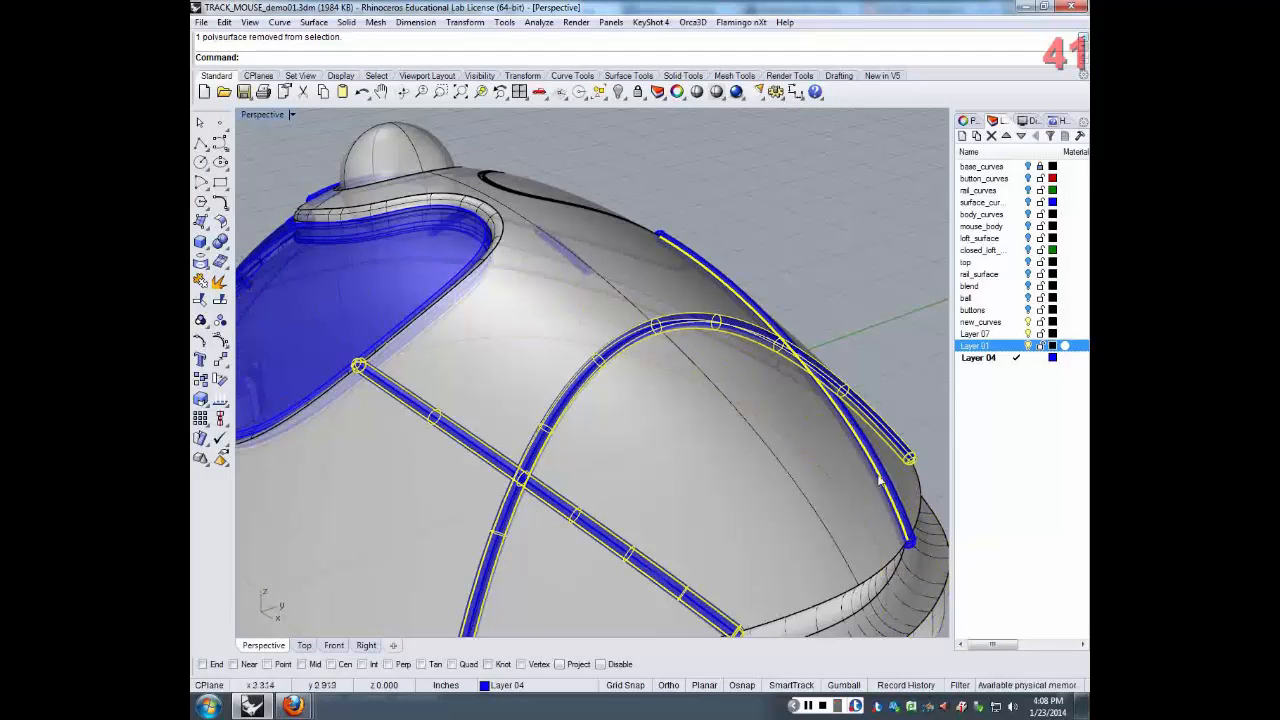
ctrl+click(886, 484)
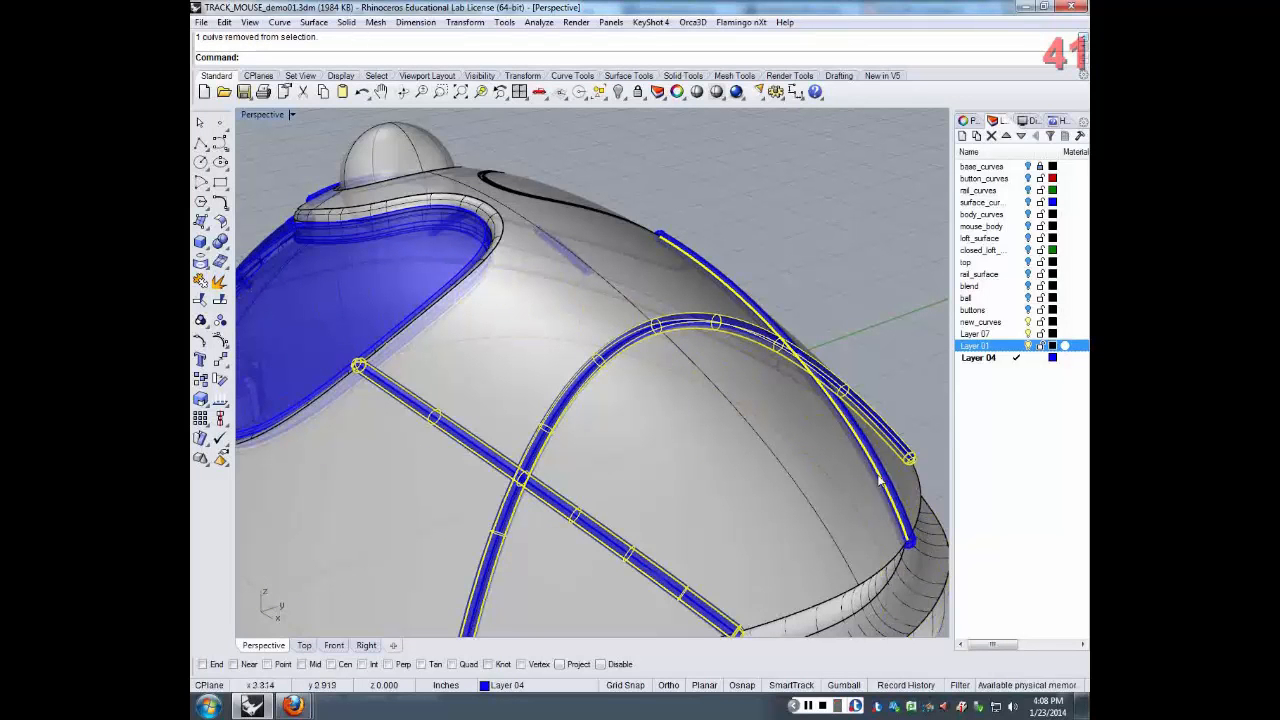
click(909, 524)
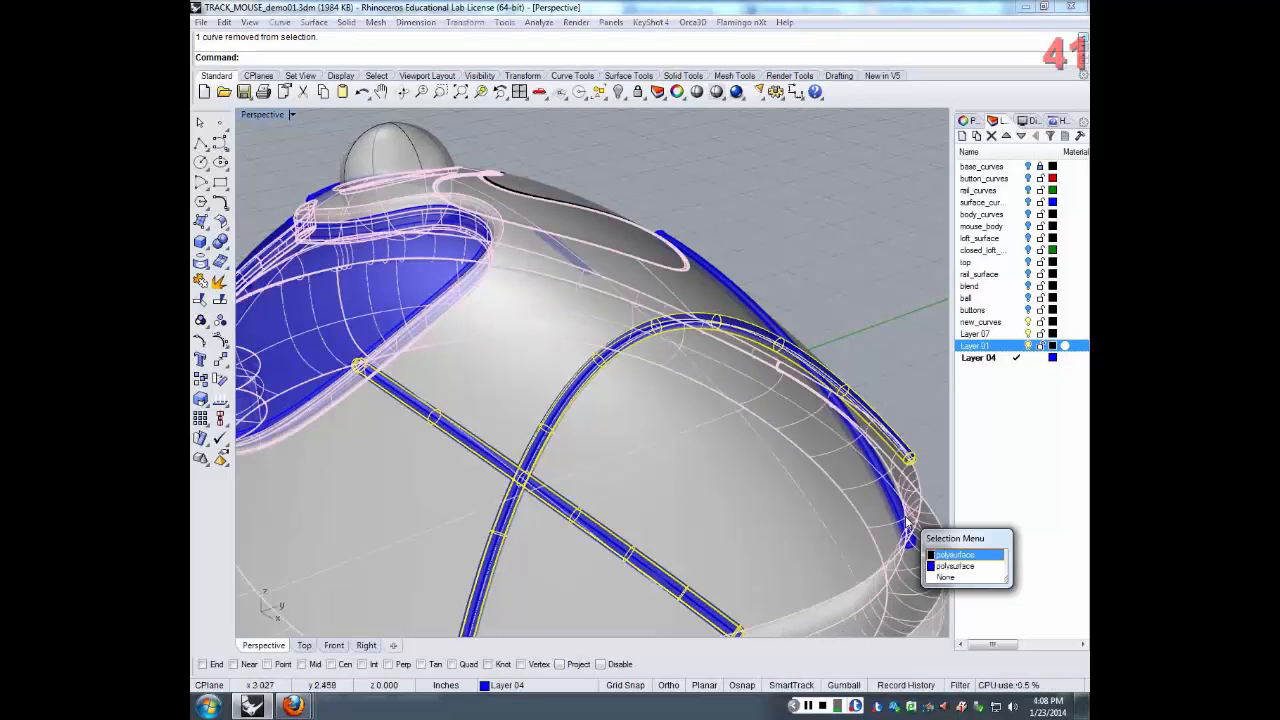
click(964, 567)
Add the two short front pipes beside the black-outlined button and the pipe ahead of the trackball to the selection
right_drag(900, 455, 677, 252)
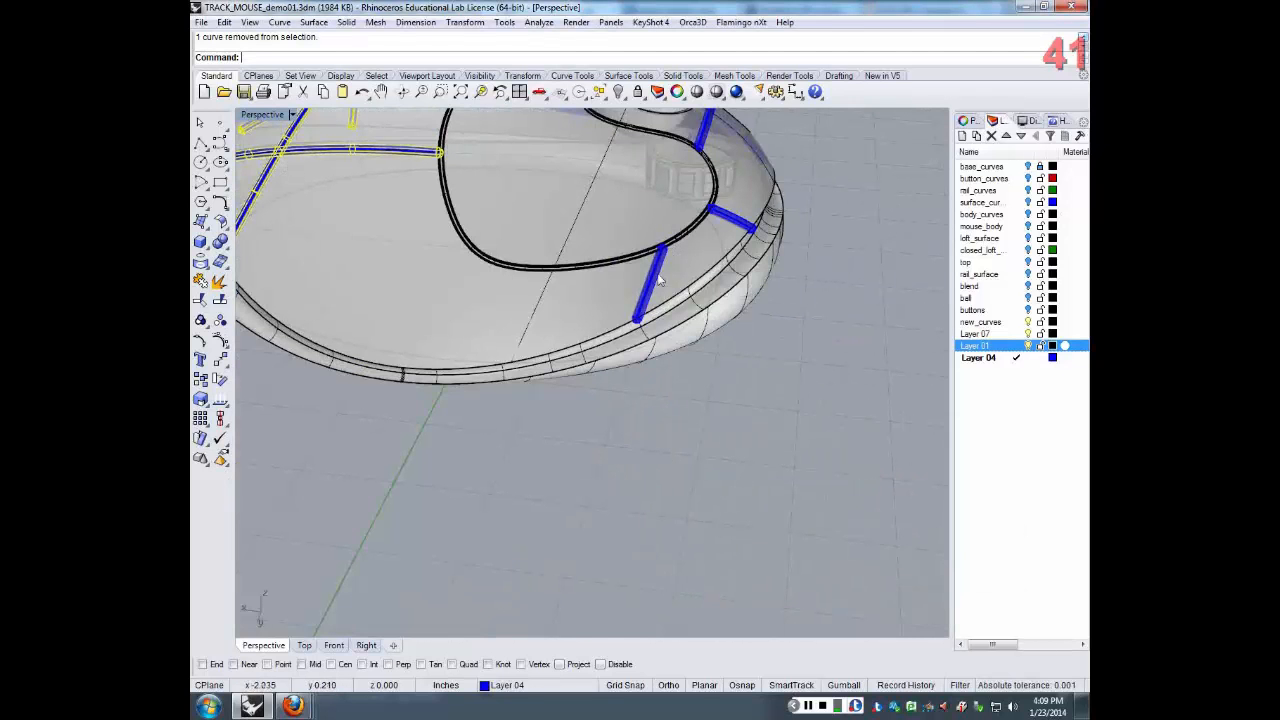
click(659, 280)
click(733, 223)
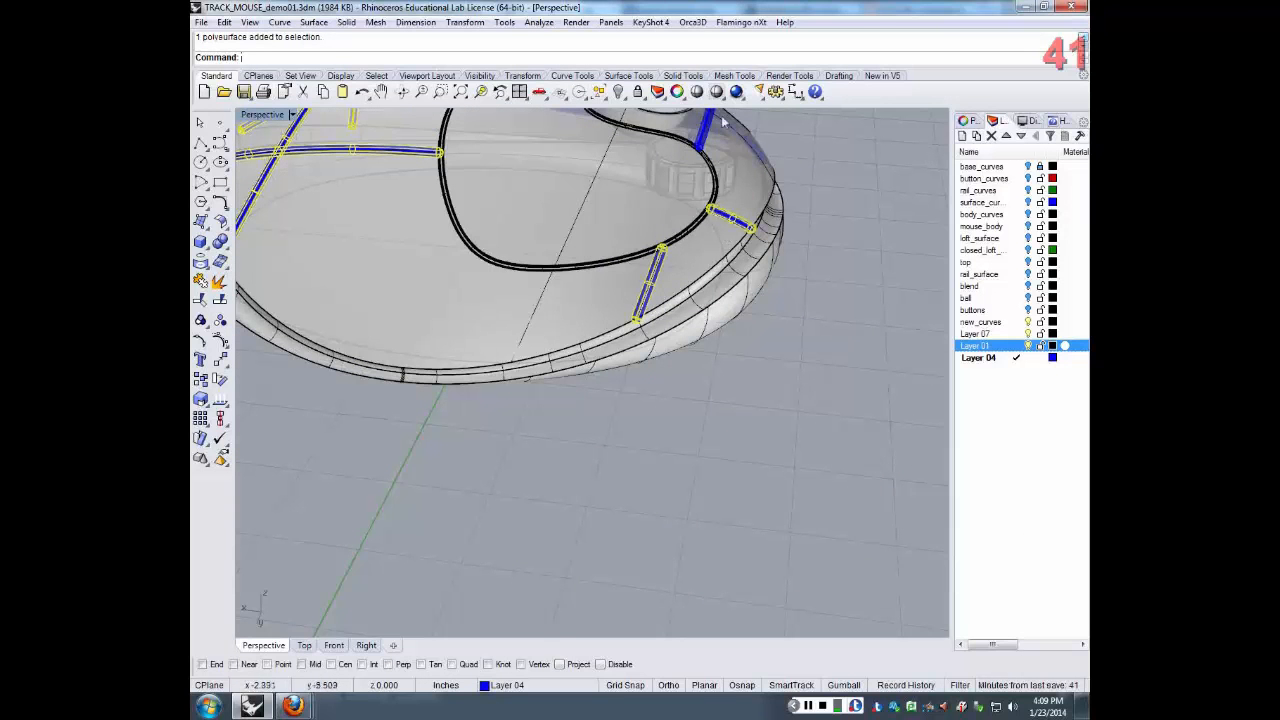
click(716, 118)
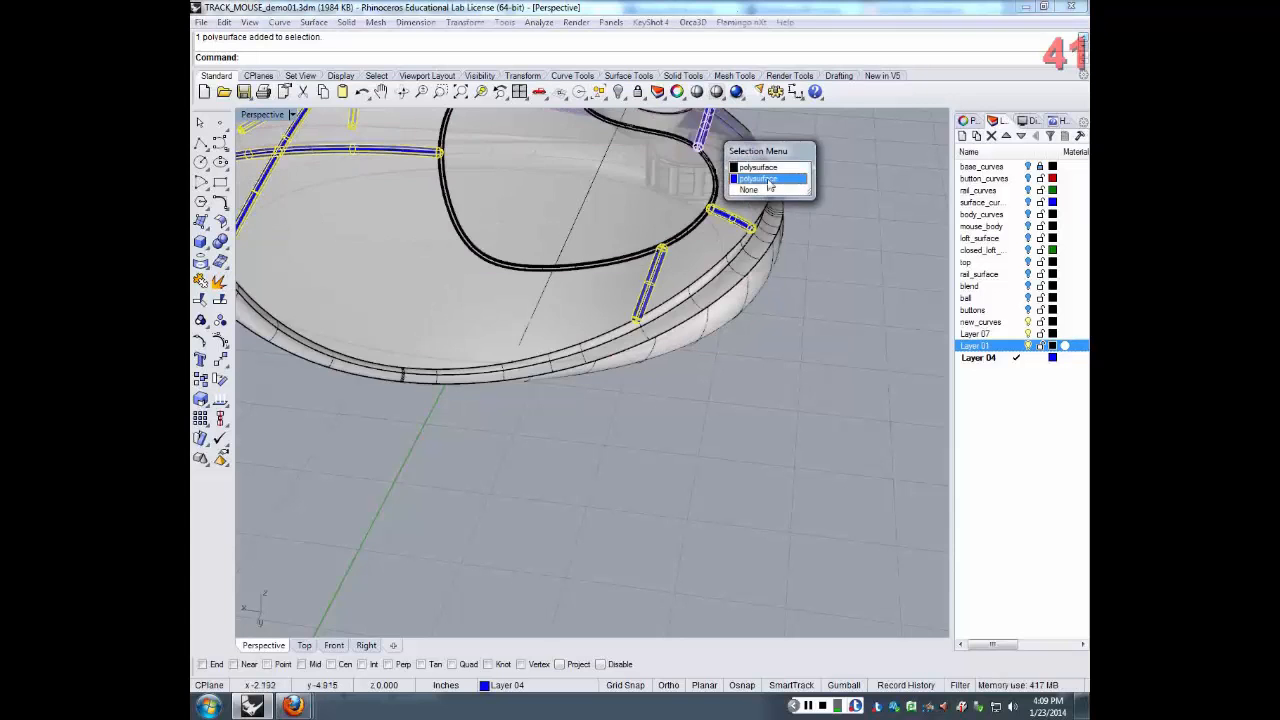
click(768, 184)
Add the two short pipes between the blue button and the front edge to the selection and group all the pipes
scroll(774, 172, down, 7)
right_drag(777, 172, 522, 193)
click(743, 470)
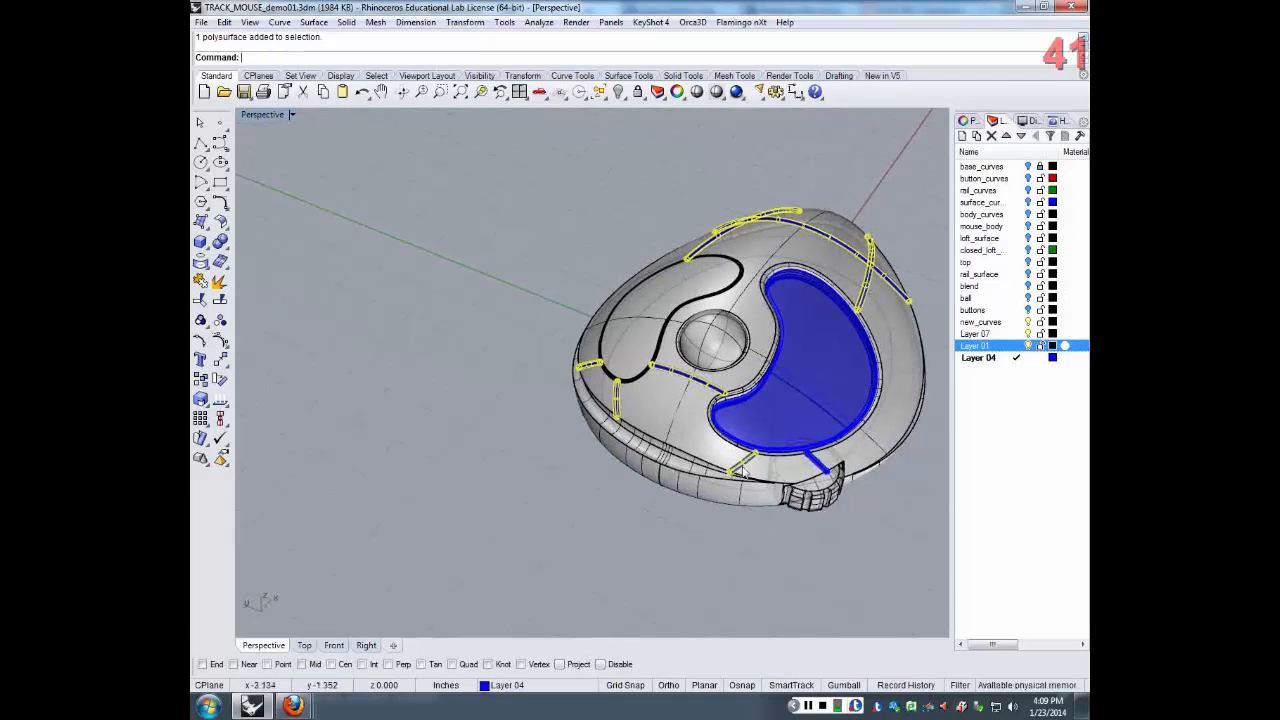
click(821, 470)
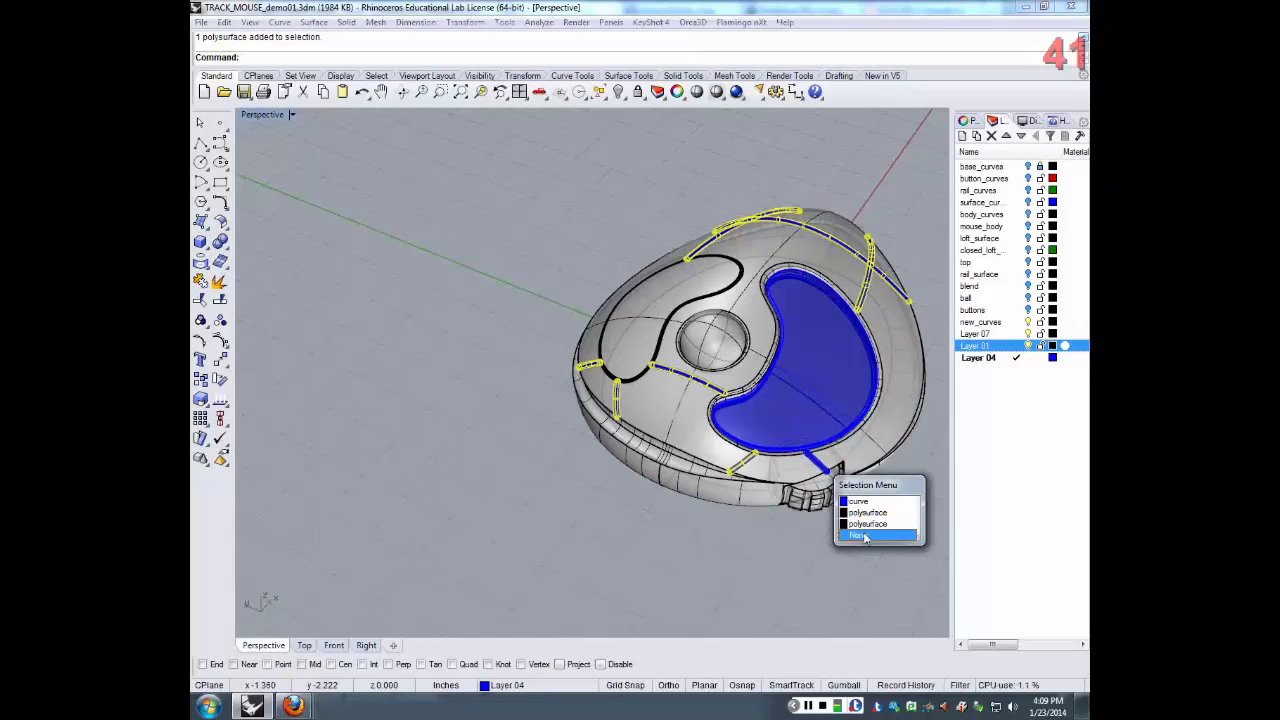
click(860, 536)
scroll(829, 472, up, 3)
scroll(829, 471, up, 3)
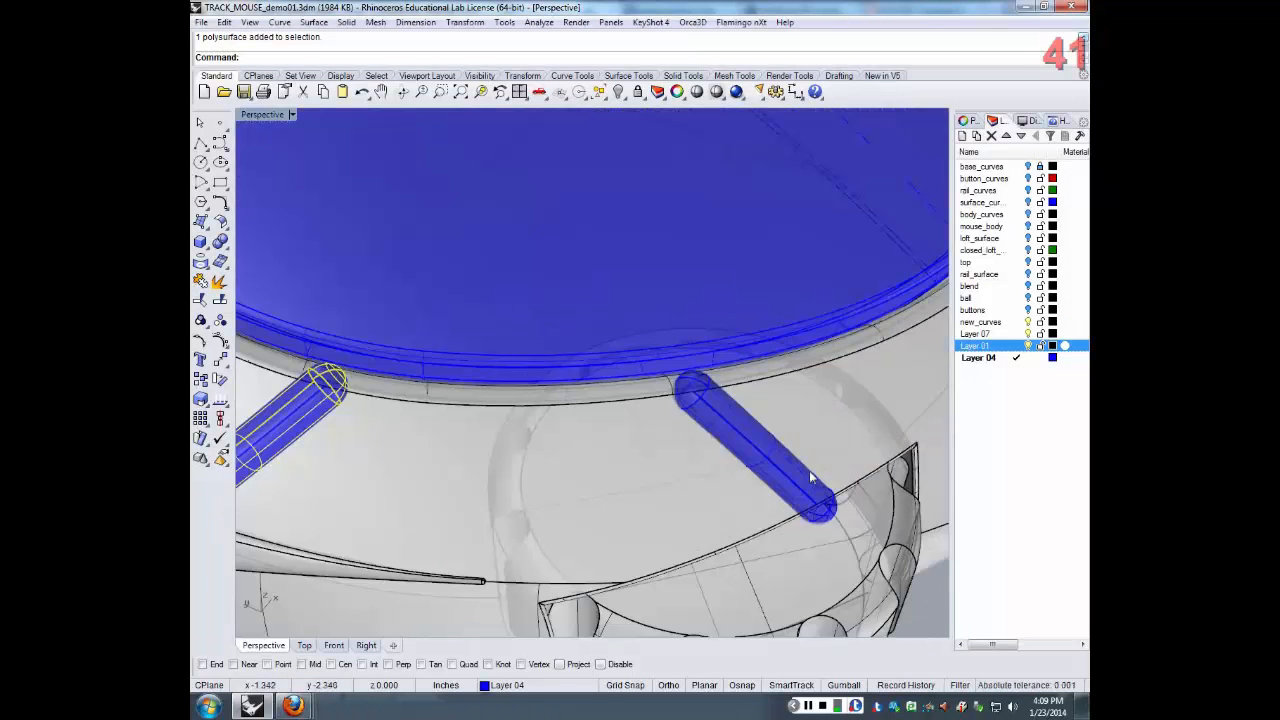
scroll(809, 470, down, 2)
scroll(812, 476, down, 5)
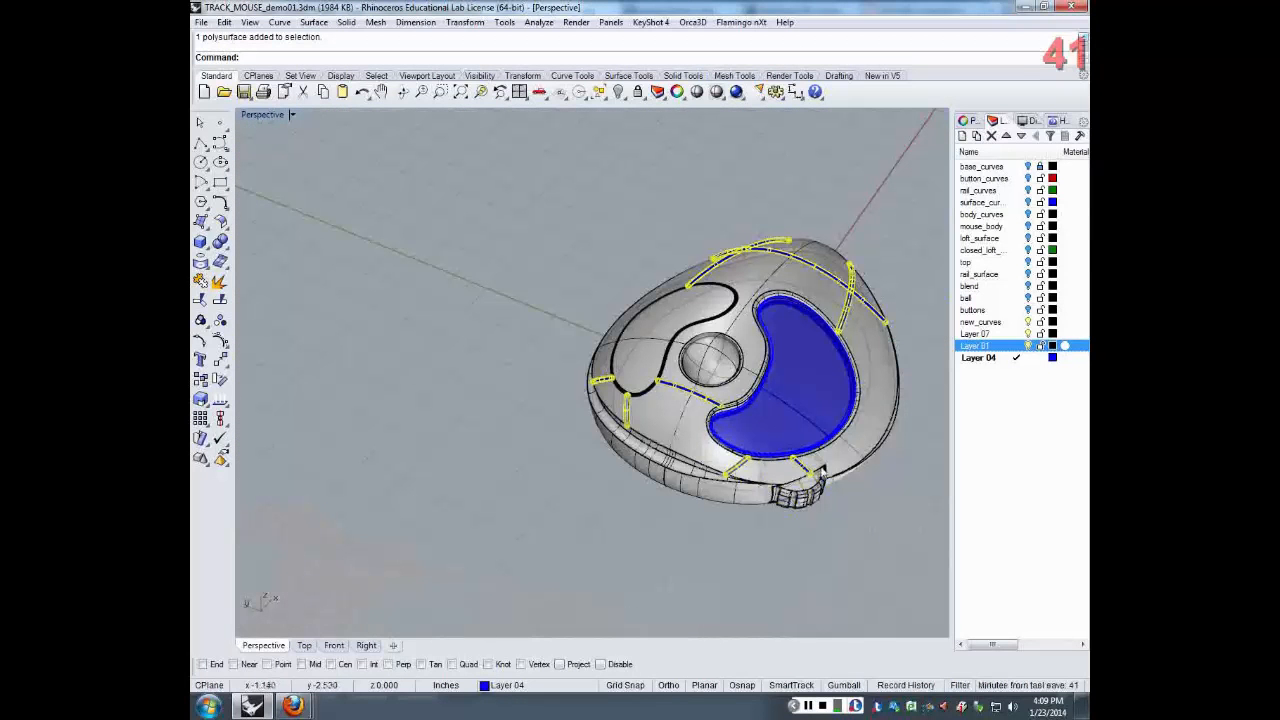
key(ctrl+g)
click(459, 218)
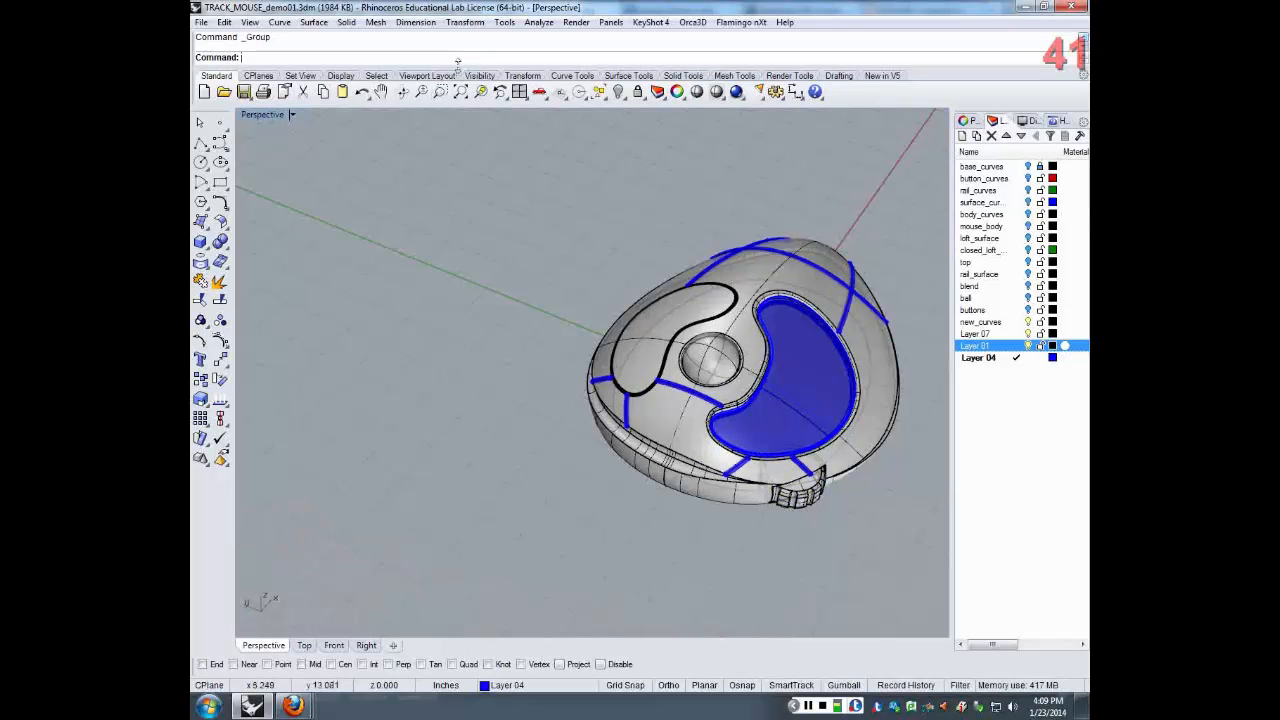
Try to subtract the grouped pipes from the mouse body with Boolean Difference
right_click(462, 65)
click(512, 250)
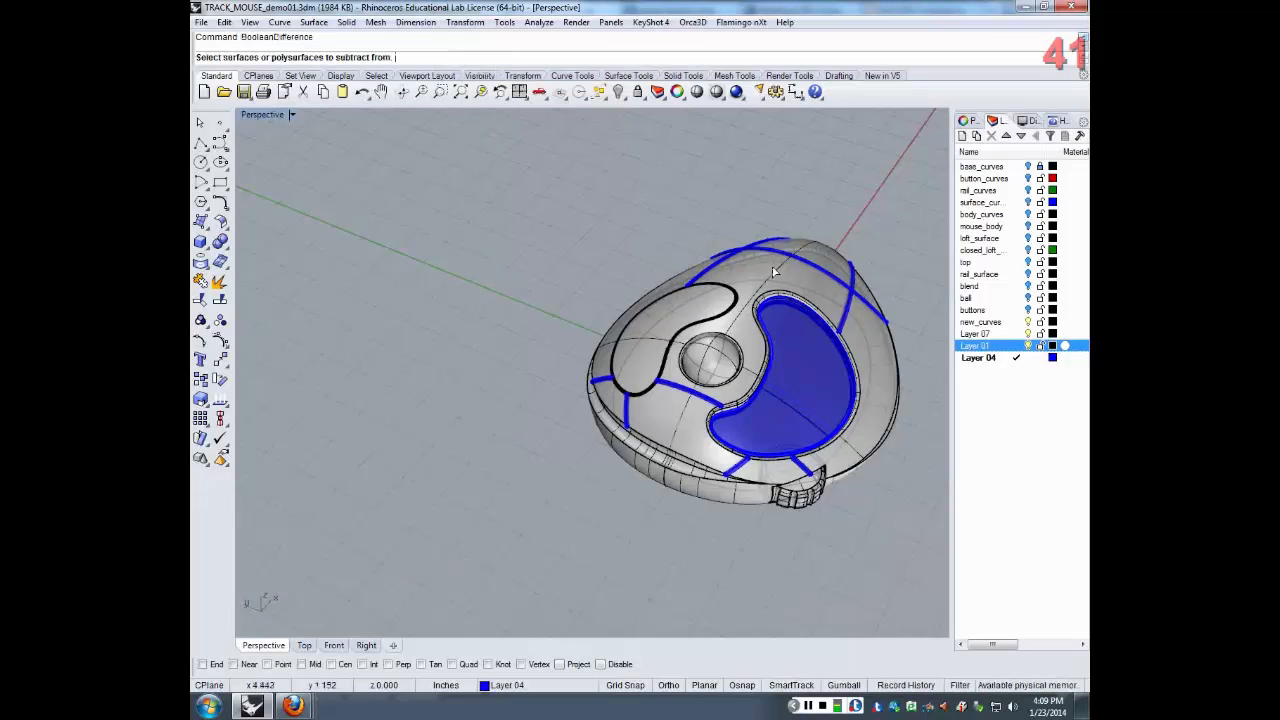
click(776, 268)
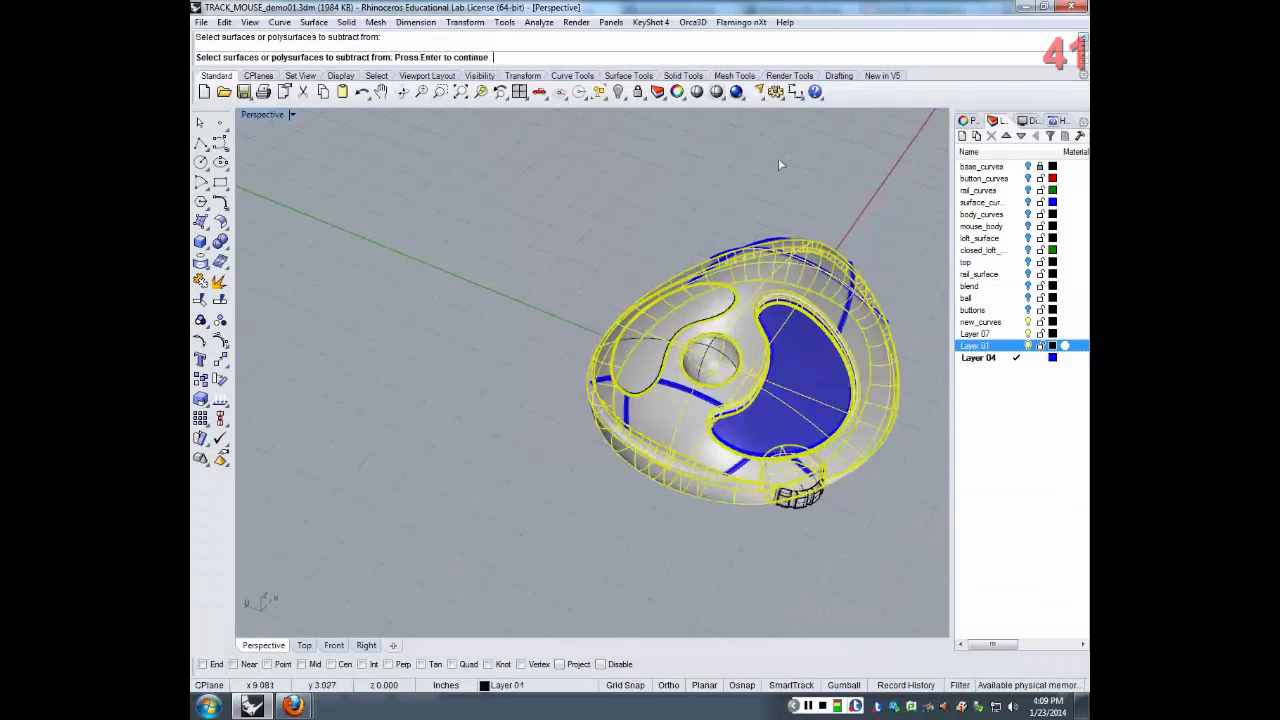
key(Return)
scroll(680, 420, up, 5)
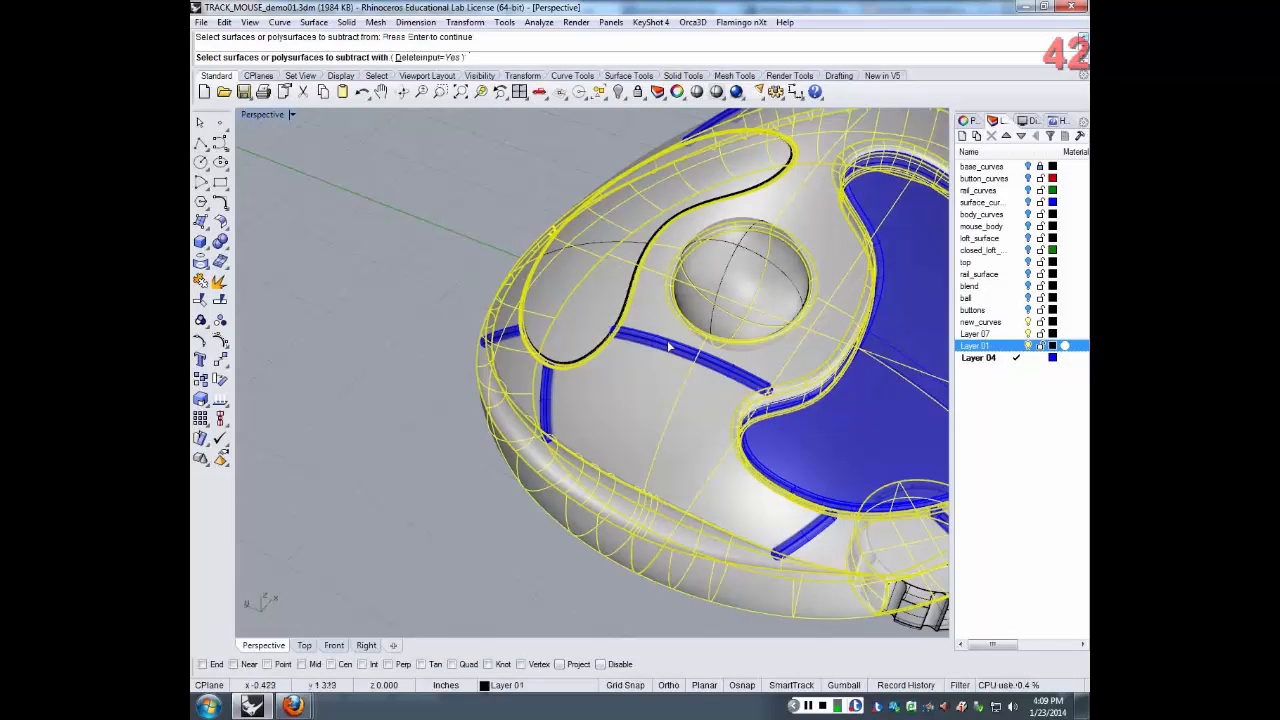
click(669, 345)
key(Return)
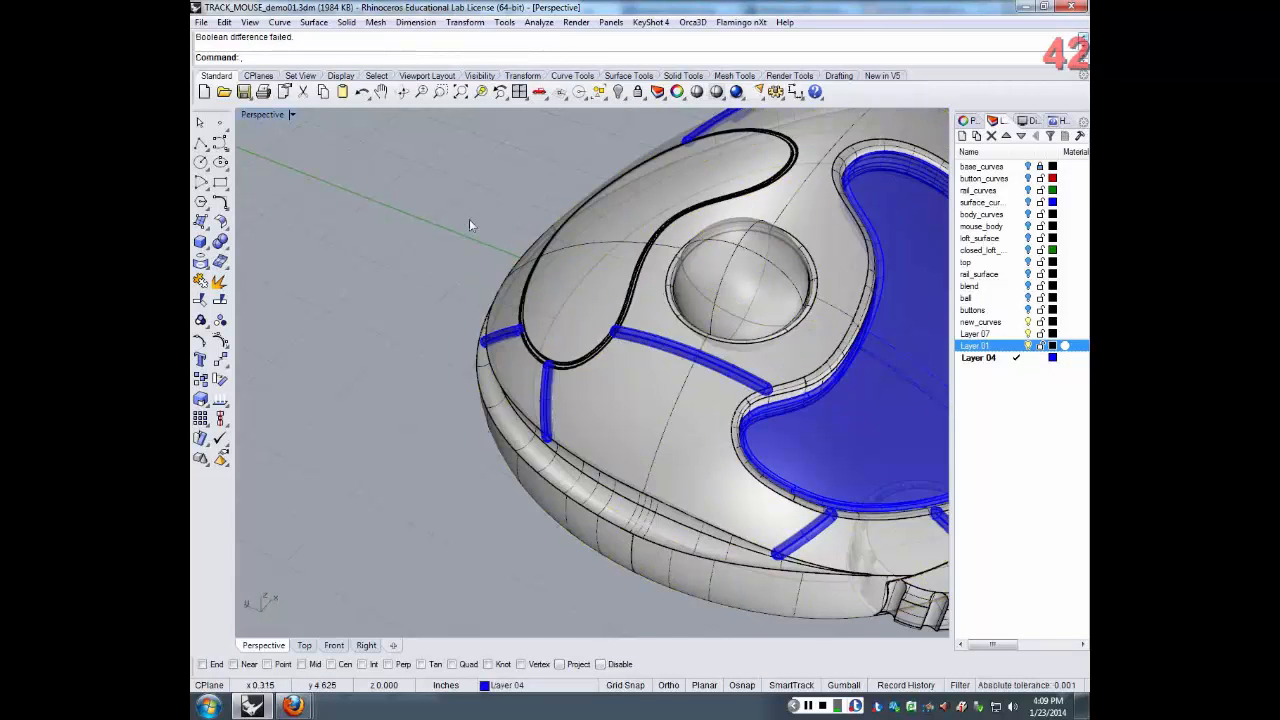
right_drag(469, 226, 751, 484)
scroll(338, 292, down, 5)
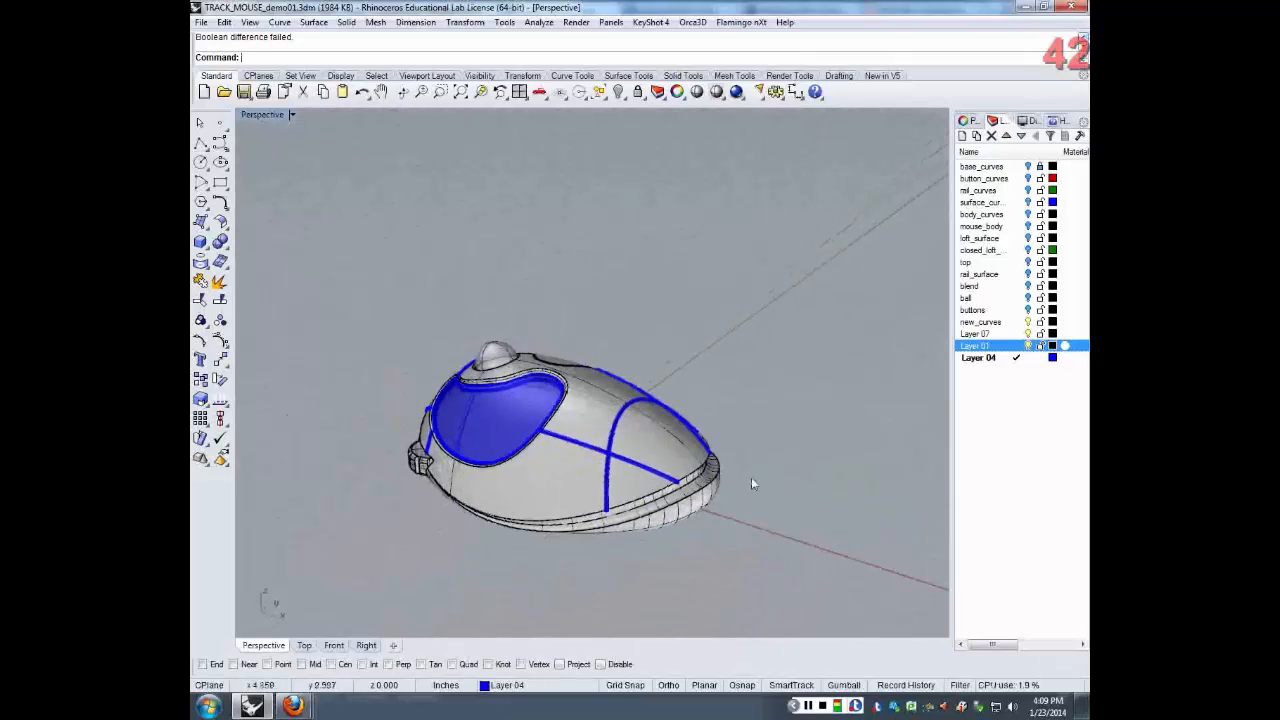
Select the pipe group, inspect where its pipes cross on the rear of the mouse, and ungroup it
click(625, 461)
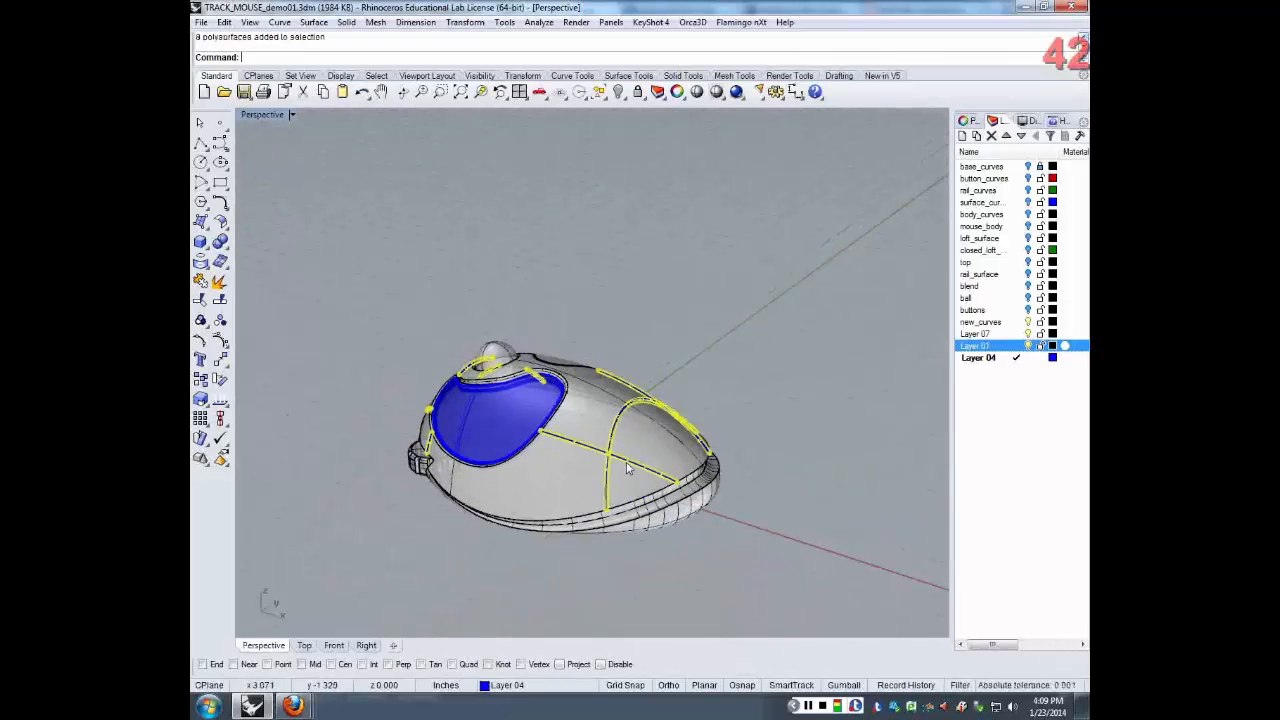
scroll(615, 472, up, 5)
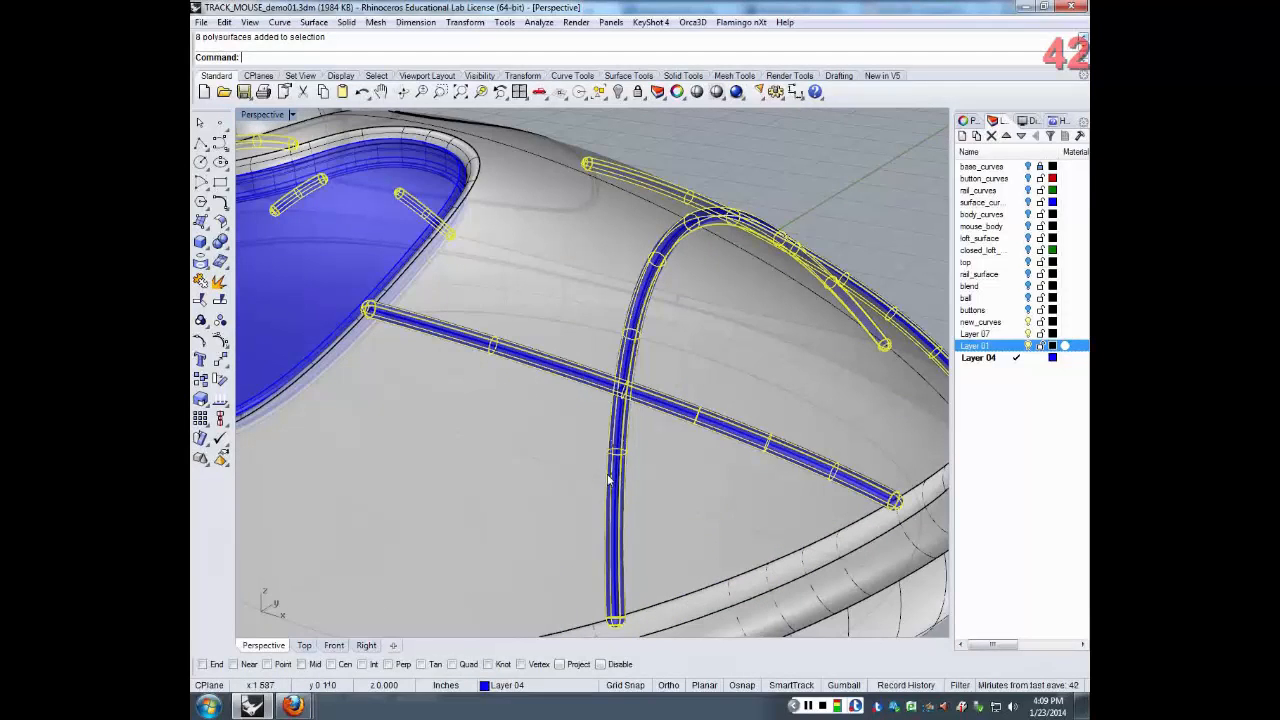
right_drag(608, 482, 547, 554)
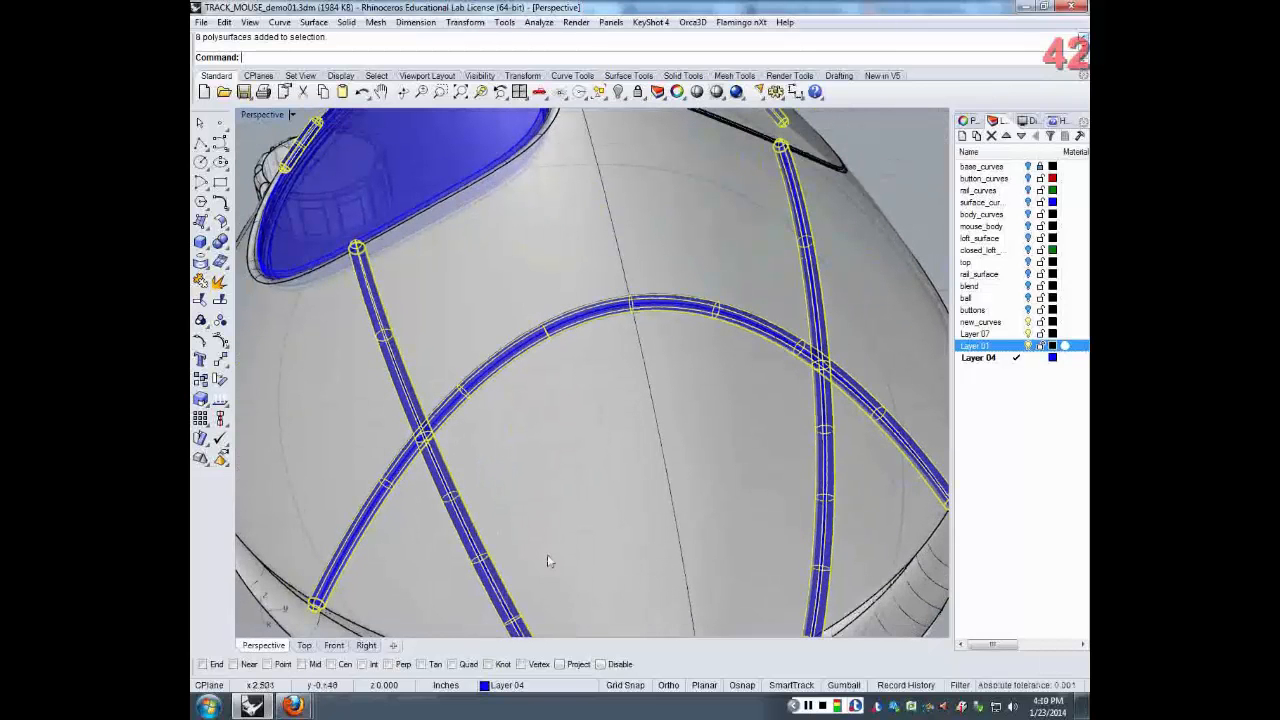
key(ctrl+shift+g)
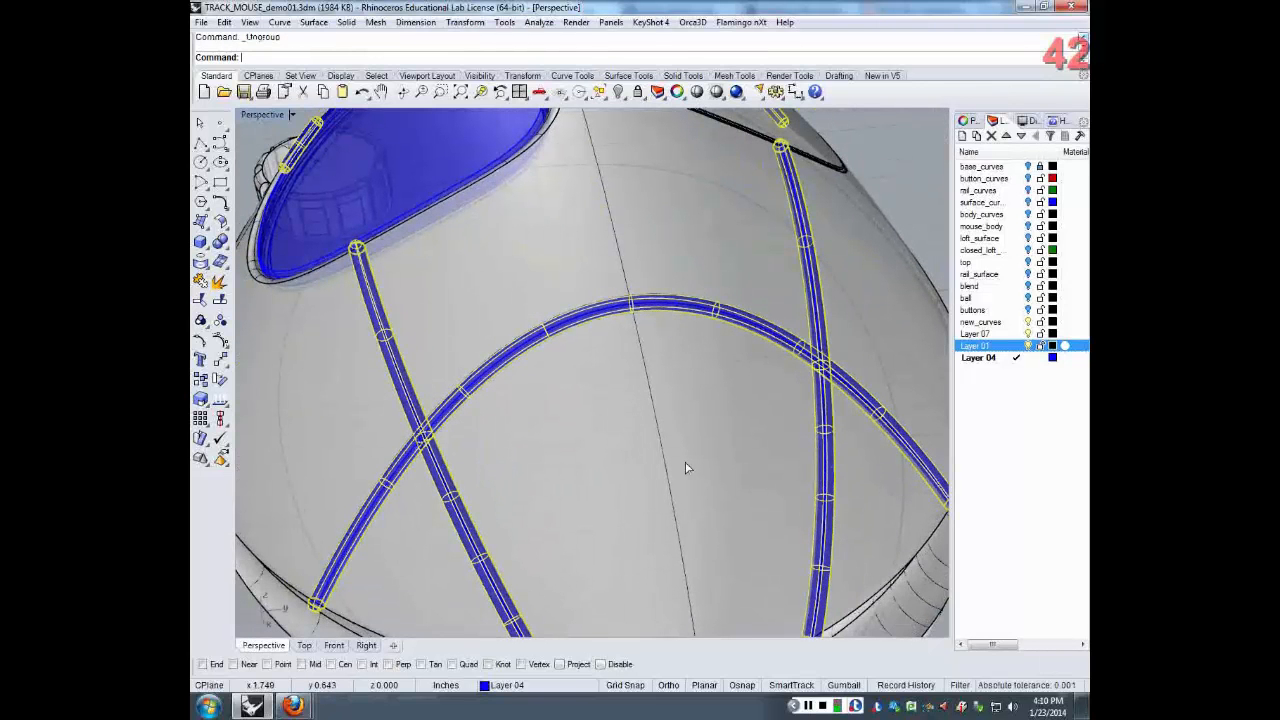
click(863, 200)
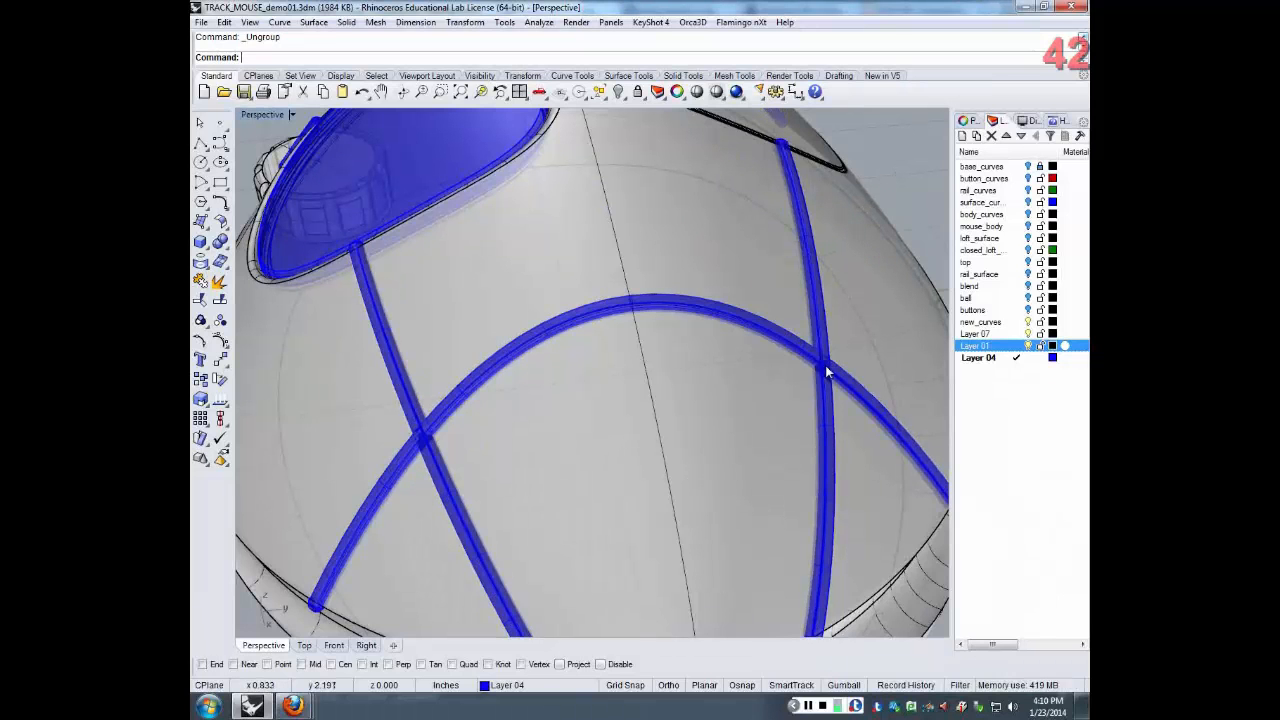
Examine the pipe crossings on the rear of the mouse and the short pipes around the buttons at the front
scroll(825, 365, up, 3)
scroll(826, 364, up, 3)
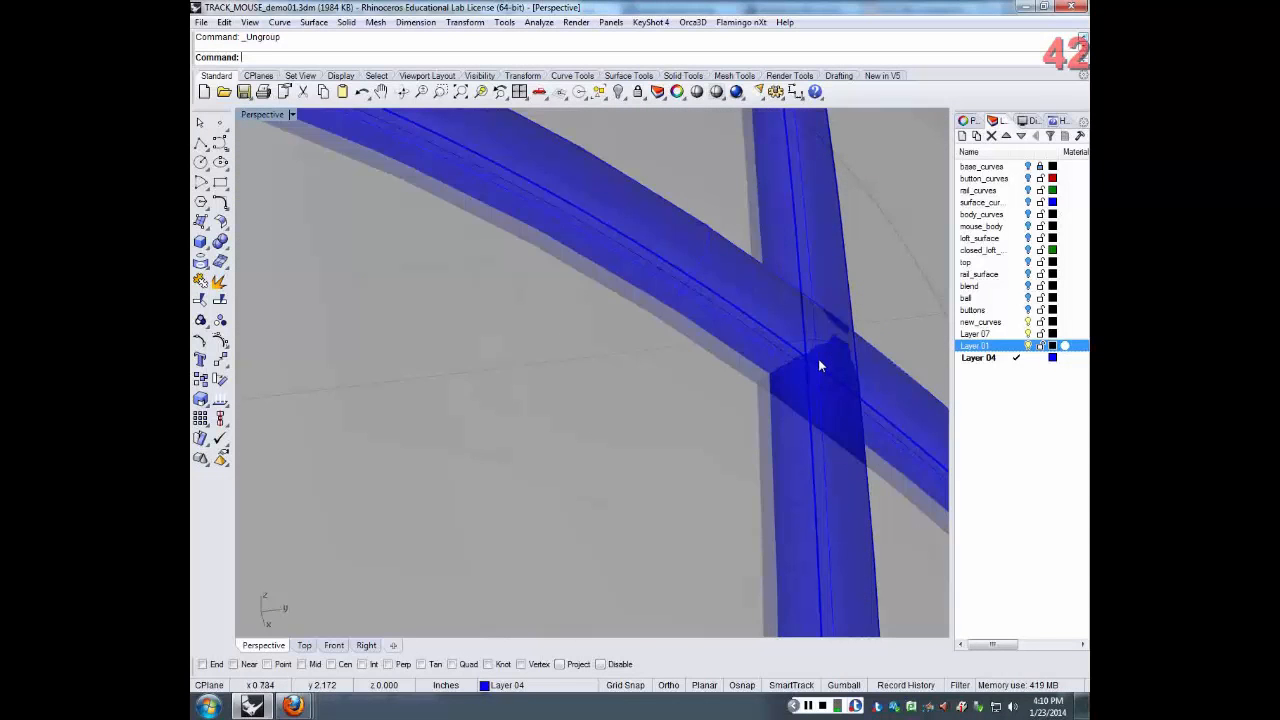
scroll(819, 366, up, 2)
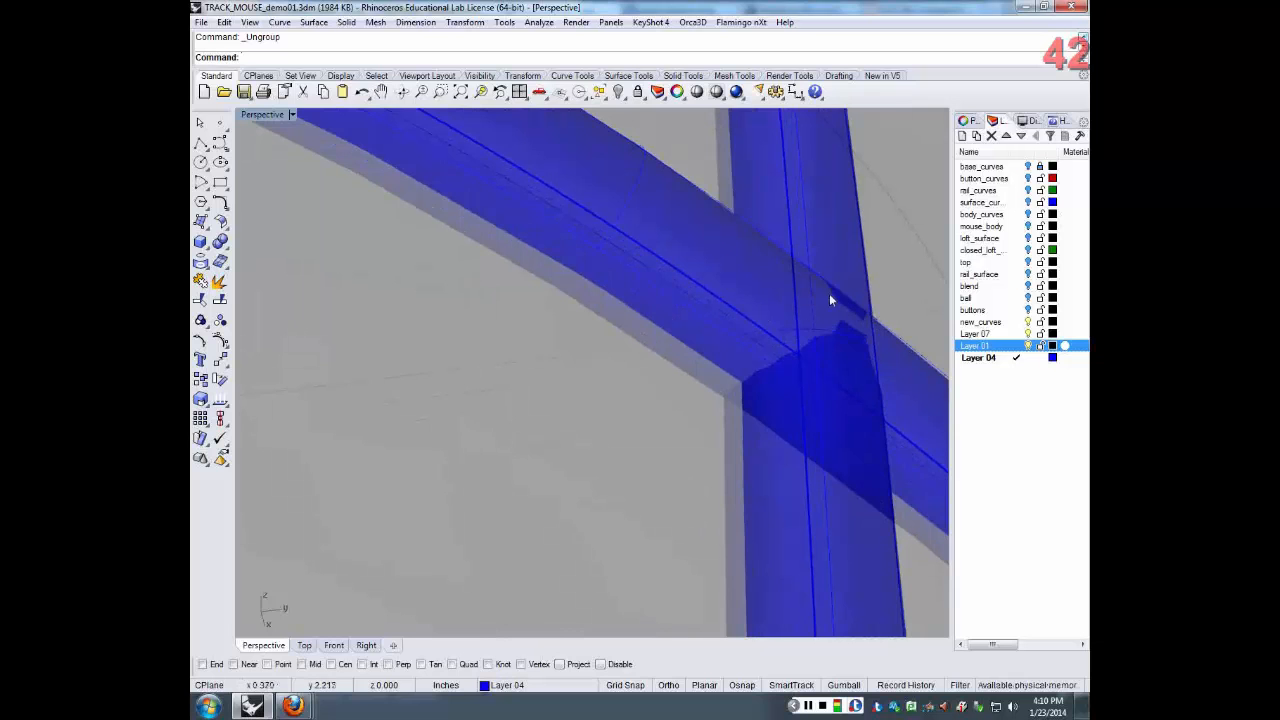
scroll(843, 318, down, 12)
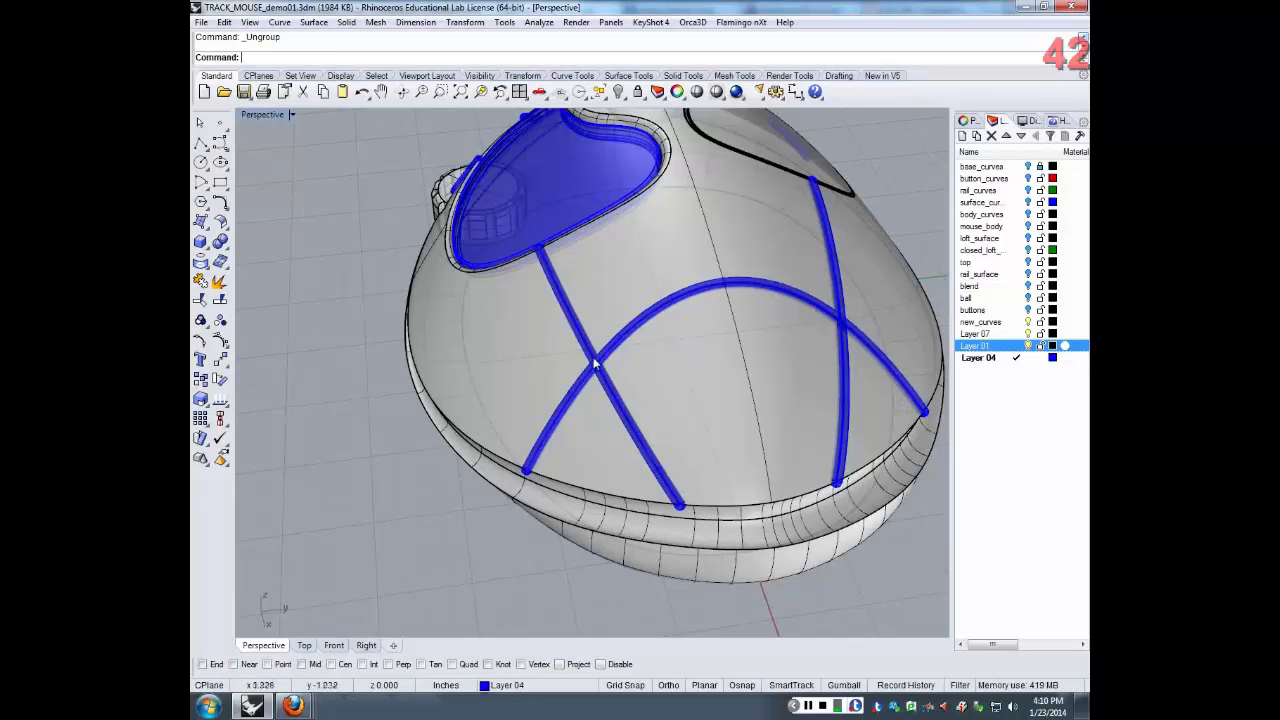
scroll(620, 393, down, 5)
right_drag(620, 393, 603, 372)
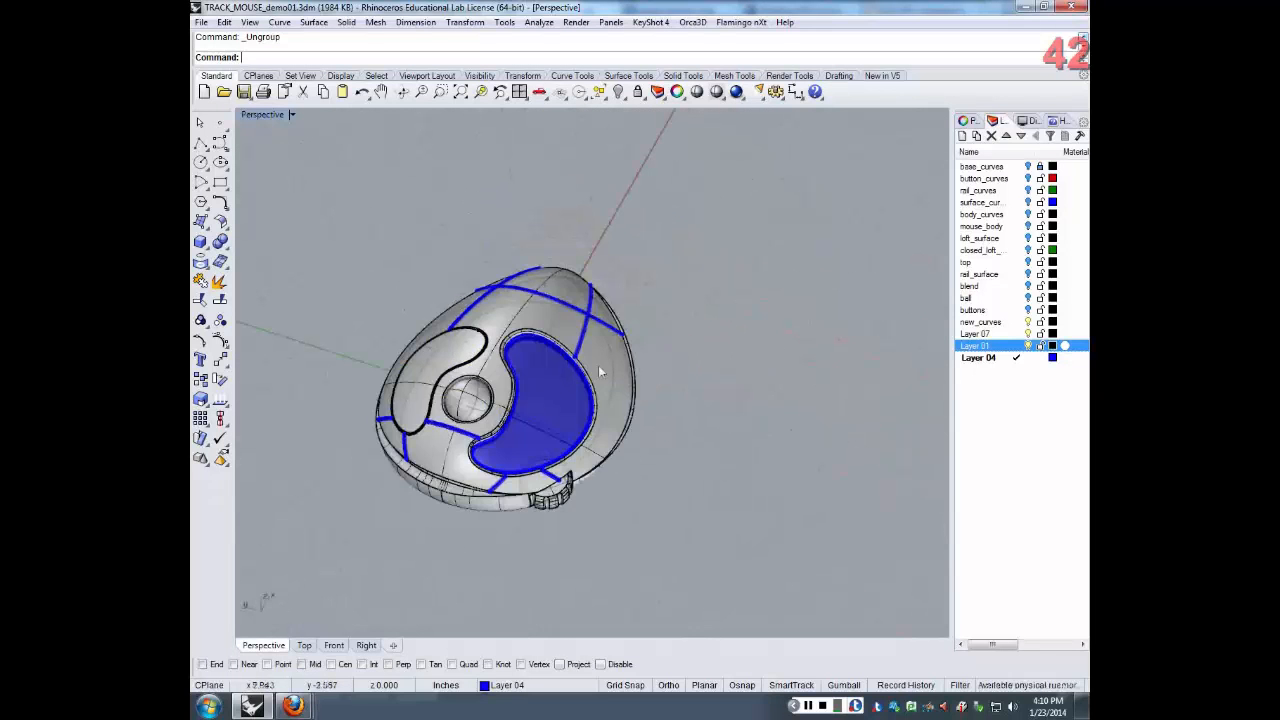
scroll(378, 437, up, 5)
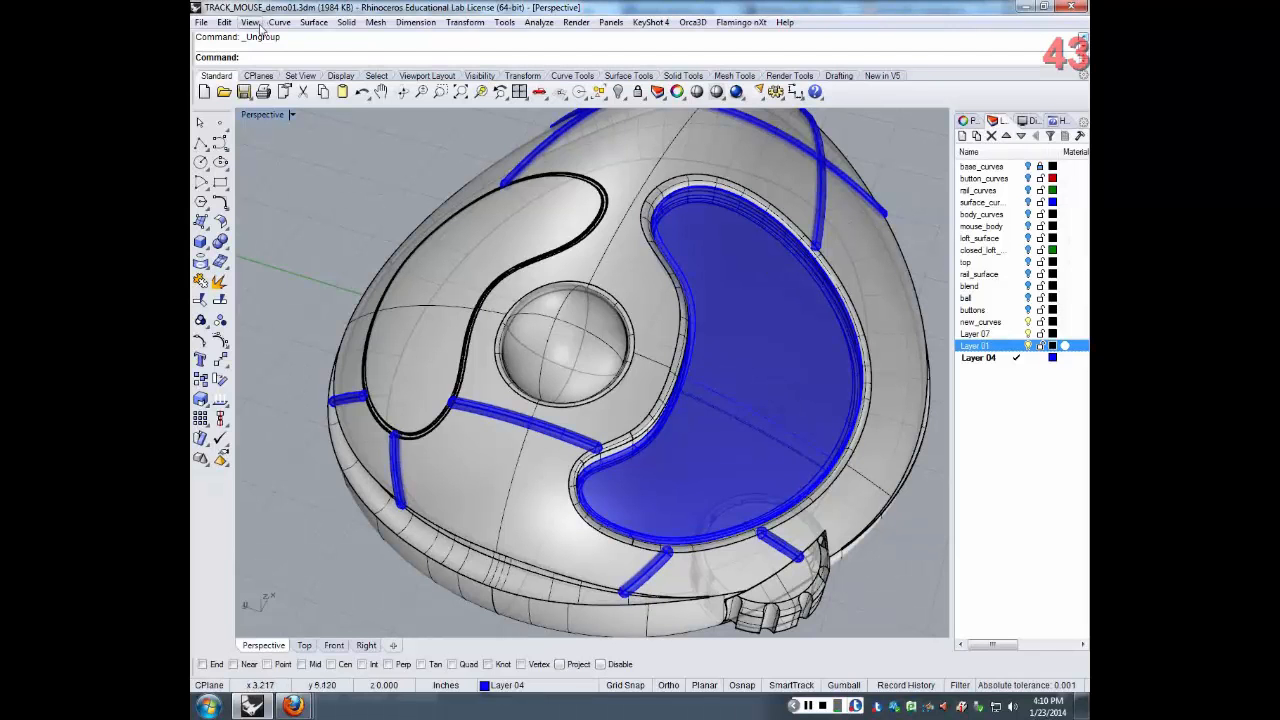
click(225, 22)
click(583, 290)
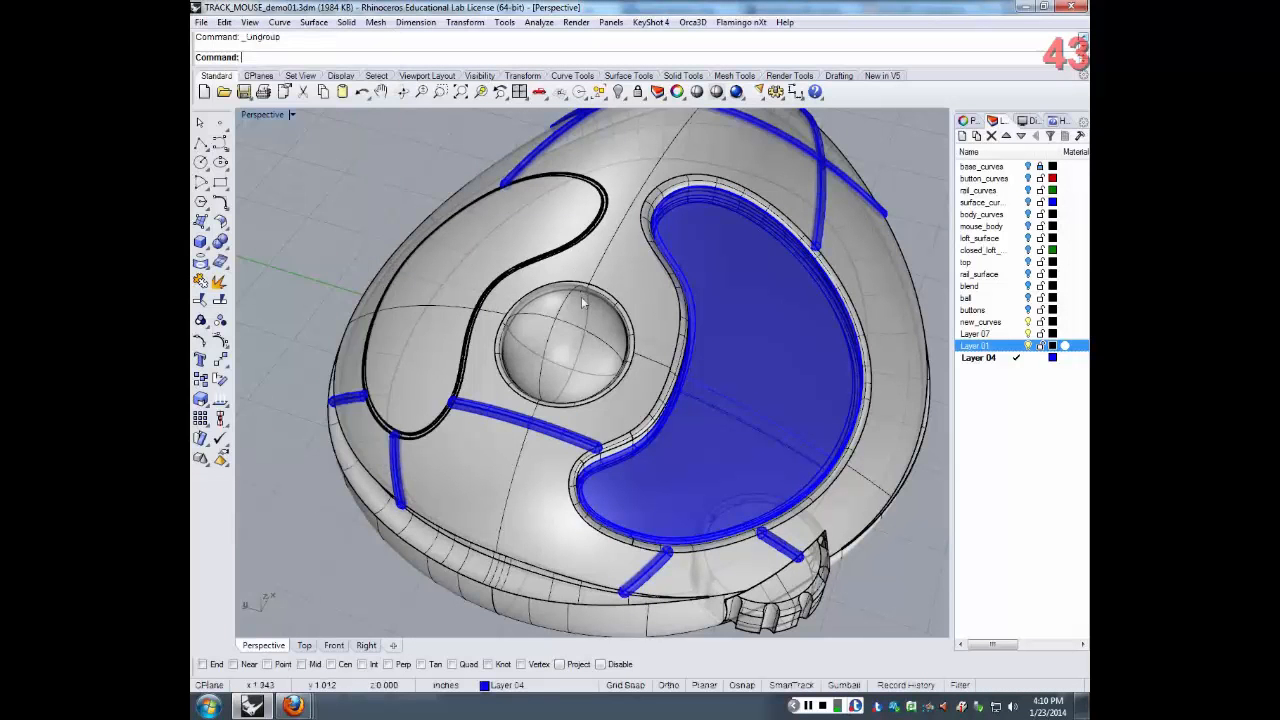
Try to subtract the two lengthwise rear pipes from the mouse body with Boolean Difference
scroll(583, 297, down, 5)
right_drag(583, 297, 419, 187)
middle_click(421, 166)
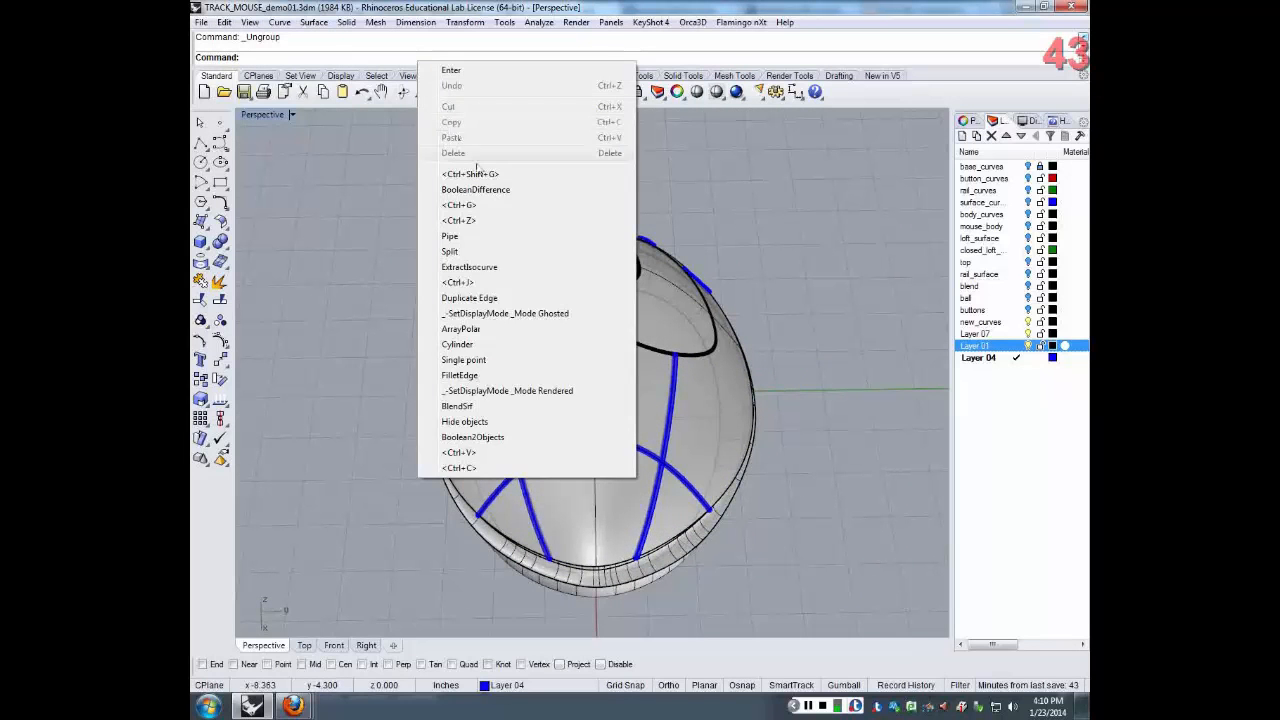
click(460, 178)
click(604, 407)
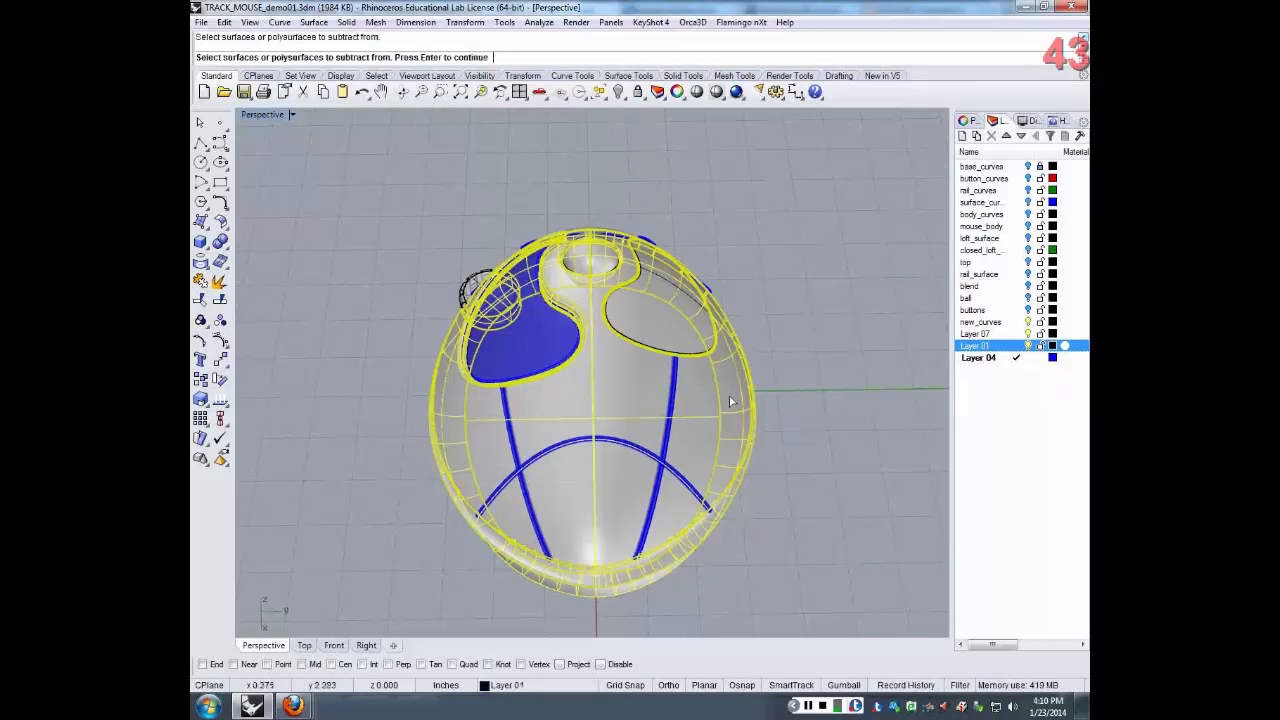
key(Return)
click(668, 450)
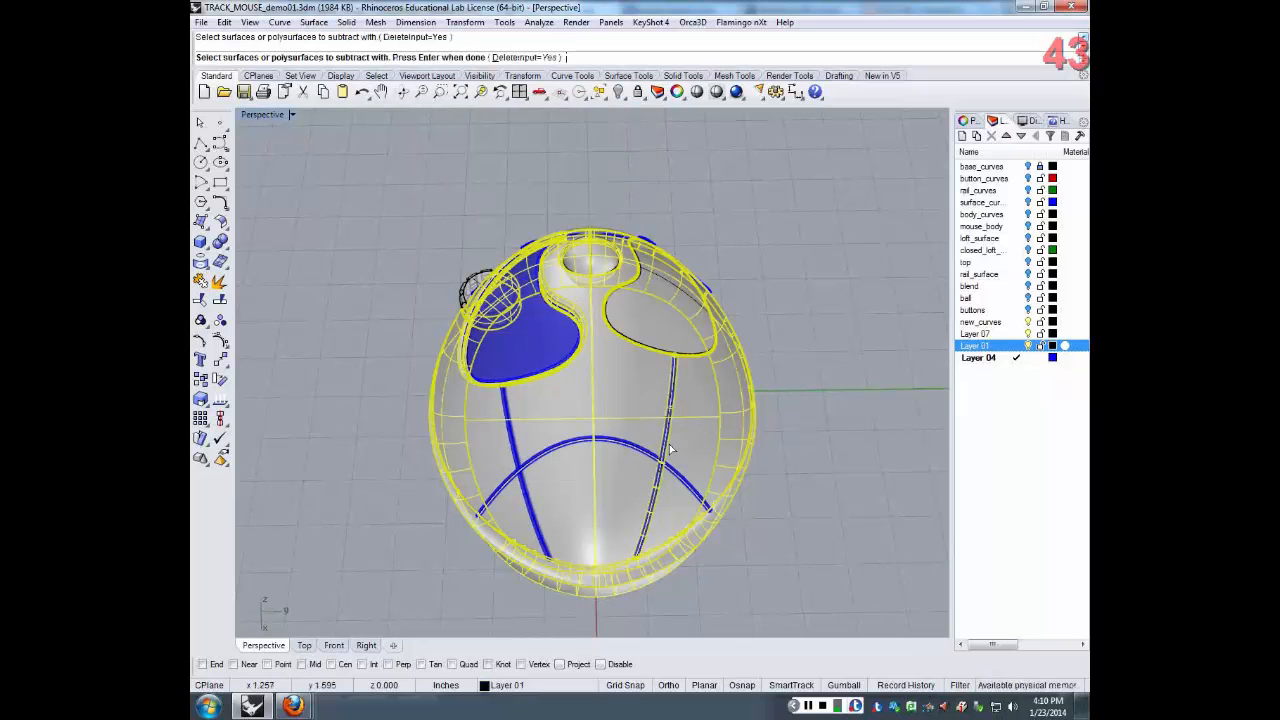
click(511, 442)
key(Return)
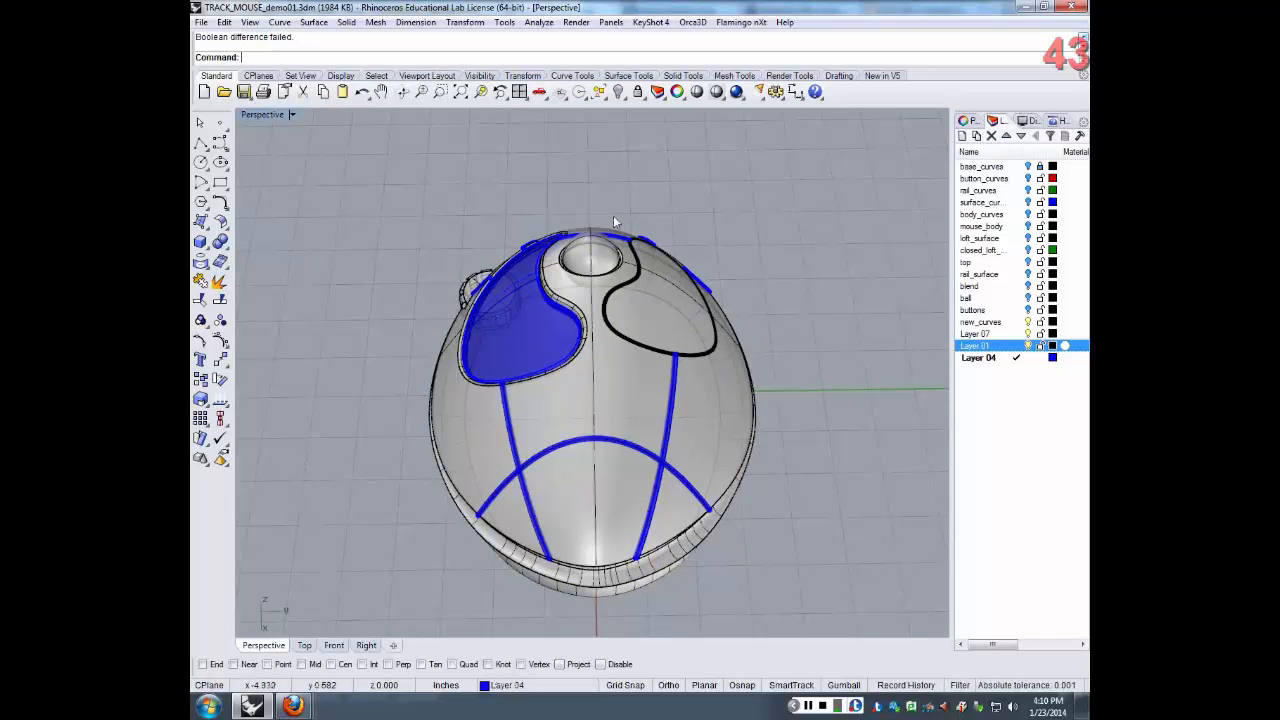
Move the blue button solid beside the trackball to Layer 01
right_drag(613, 218, 512, 280)
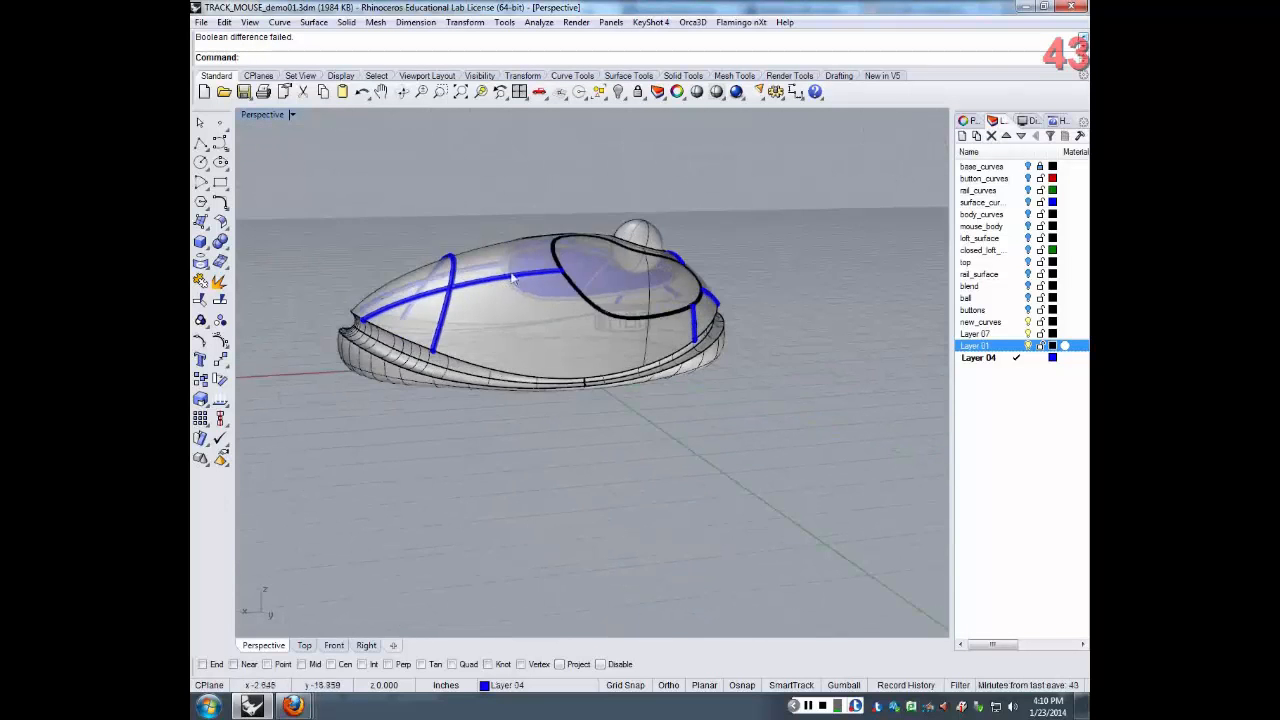
scroll(521, 280, up, 4)
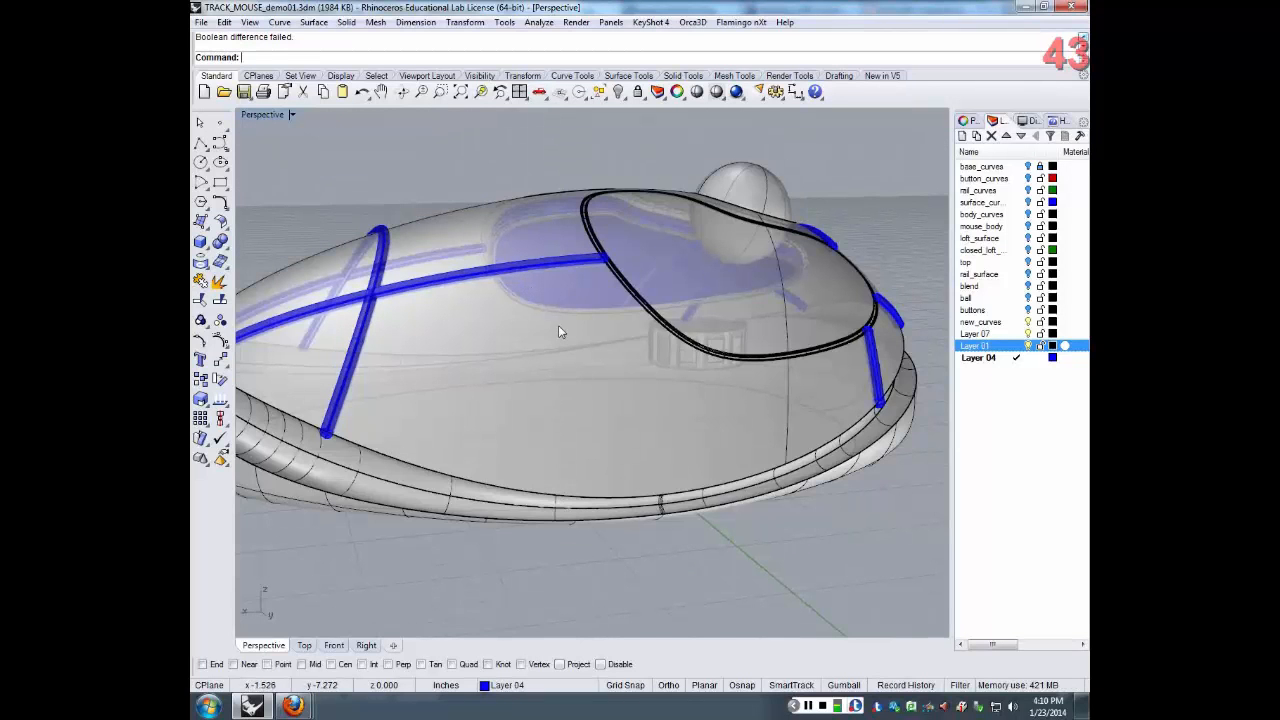
scroll(503, 349, down, 4)
right_drag(505, 348, 668, 455)
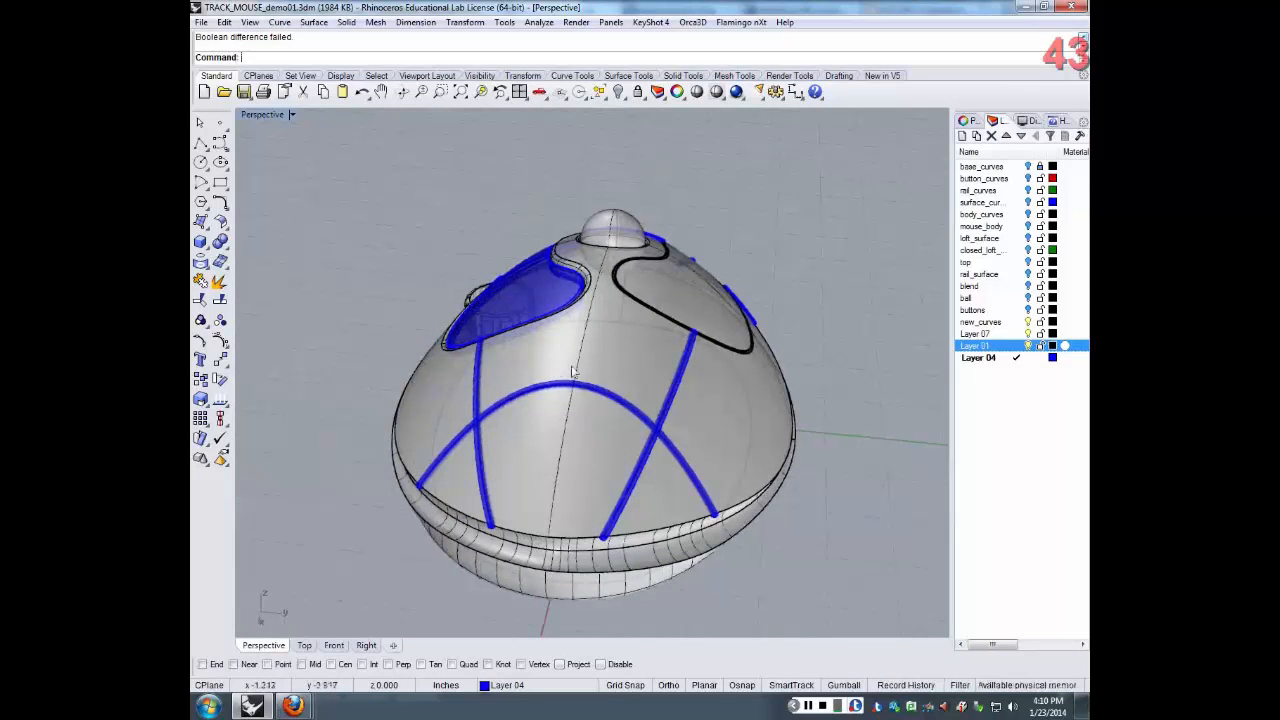
click(526, 285)
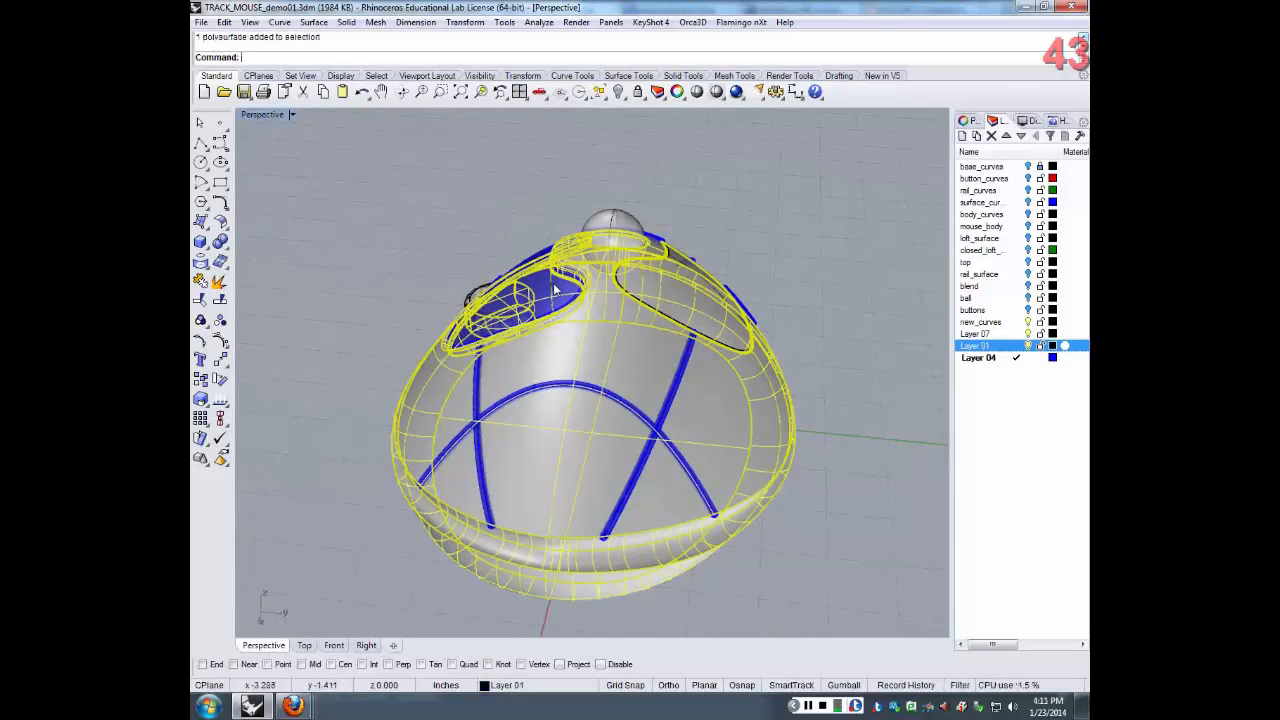
key(Escape)
click(543, 276)
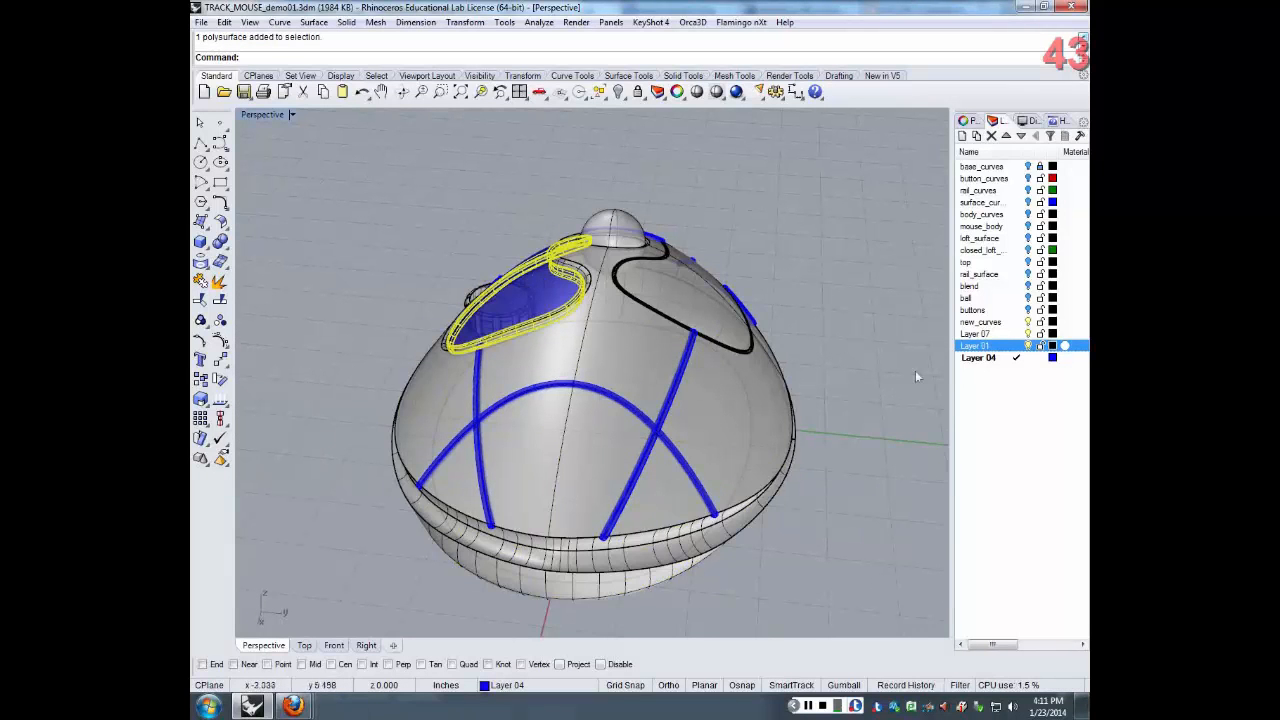
click(1017, 346)
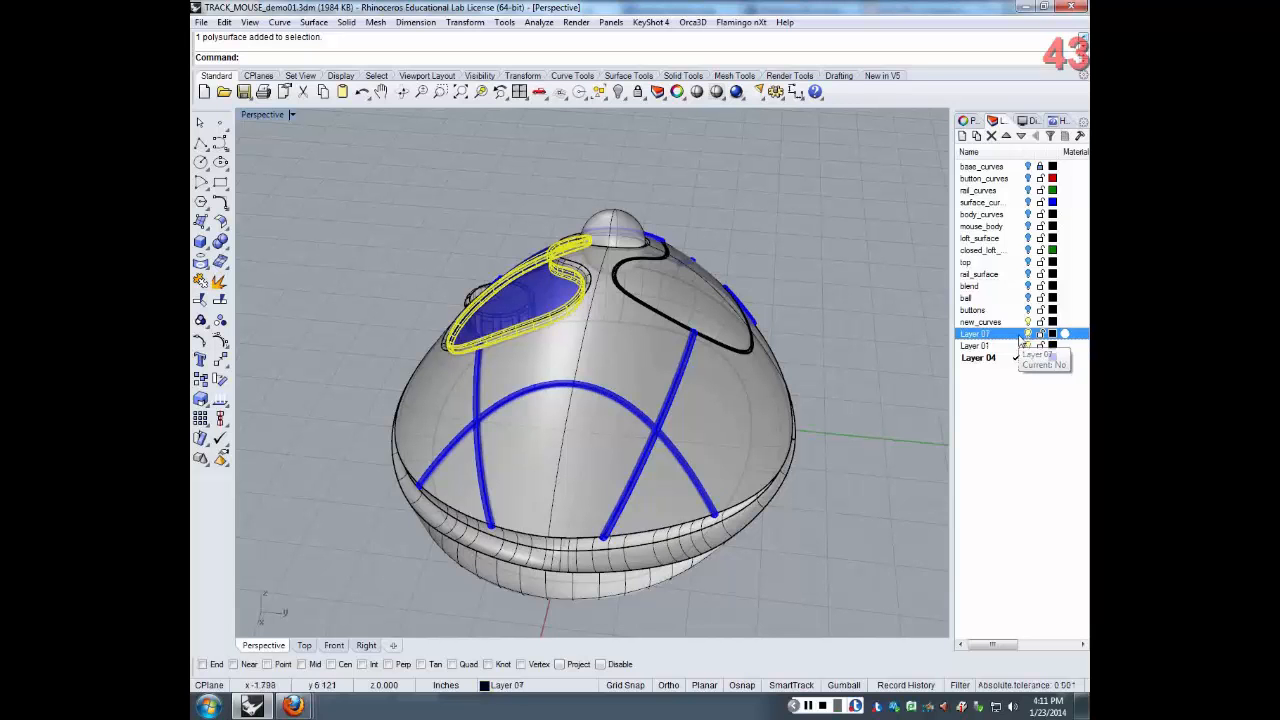
right_click(1020, 349)
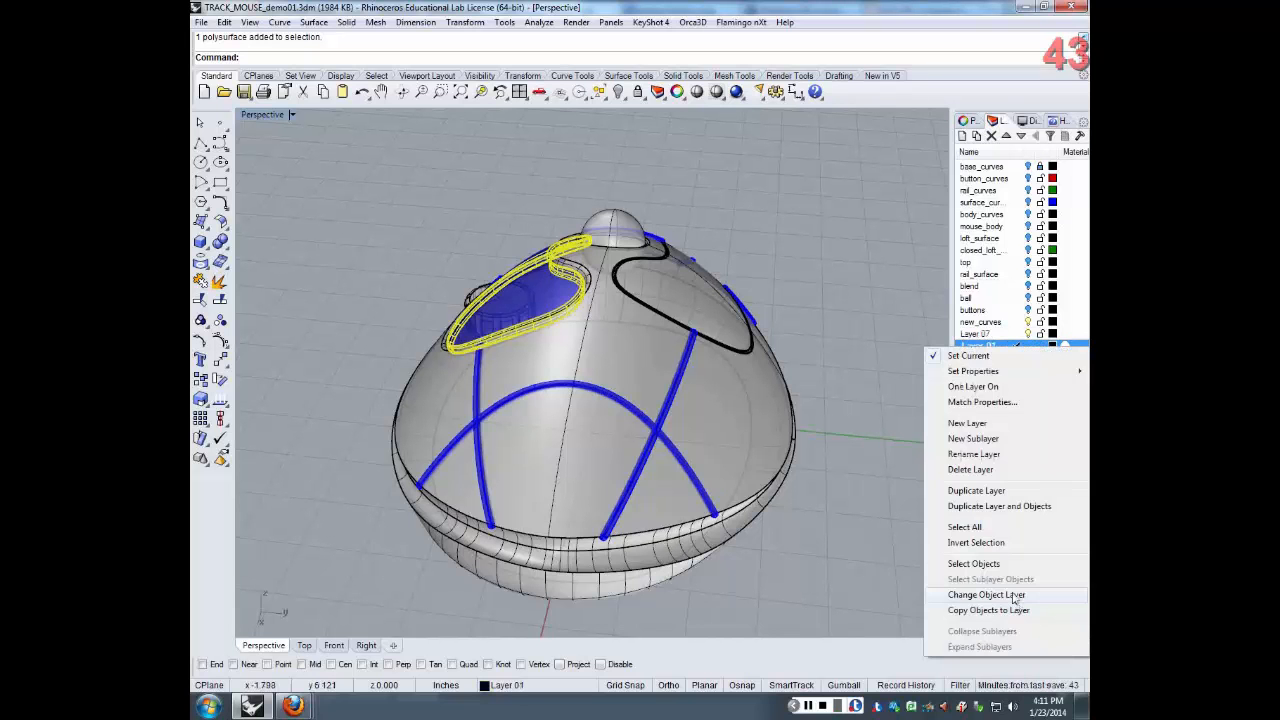
click(1015, 597)
Make Layer 04 current and hide Layer 01, Layer 07 and new_curves to isolate the pipes
right_drag(763, 245, 357, 281)
click(1014, 358)
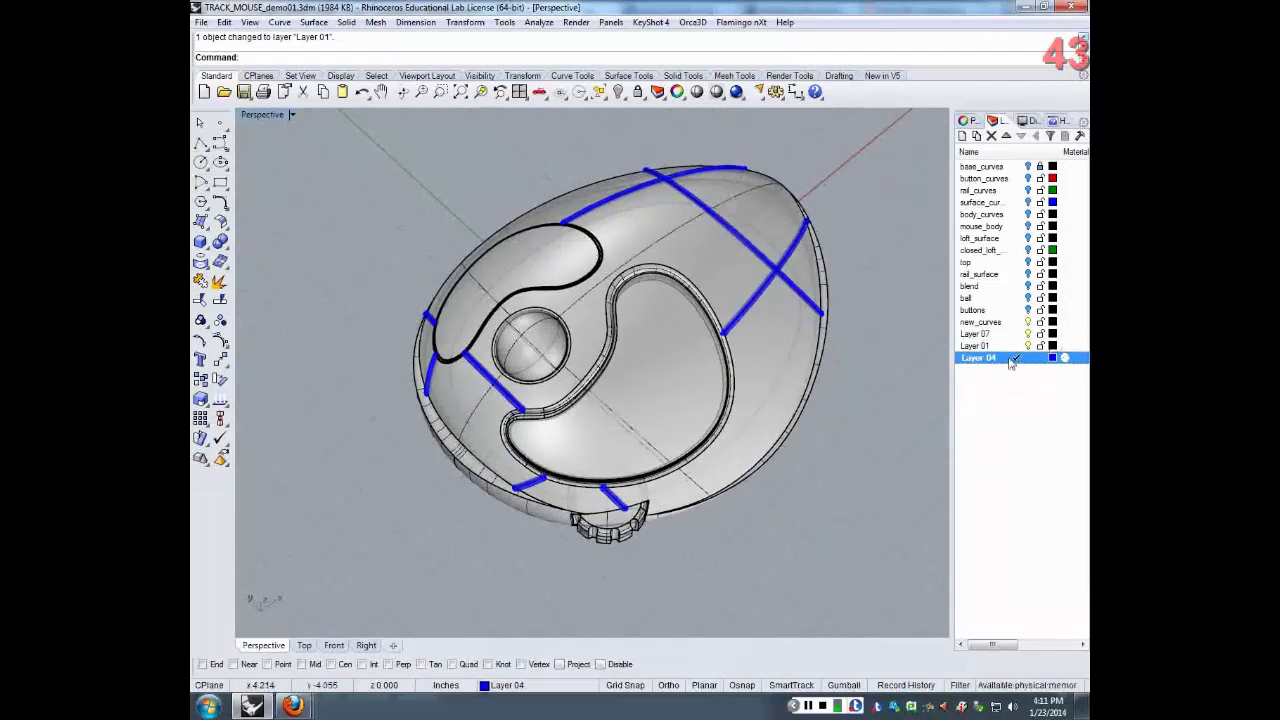
click(1028, 334)
click(1028, 322)
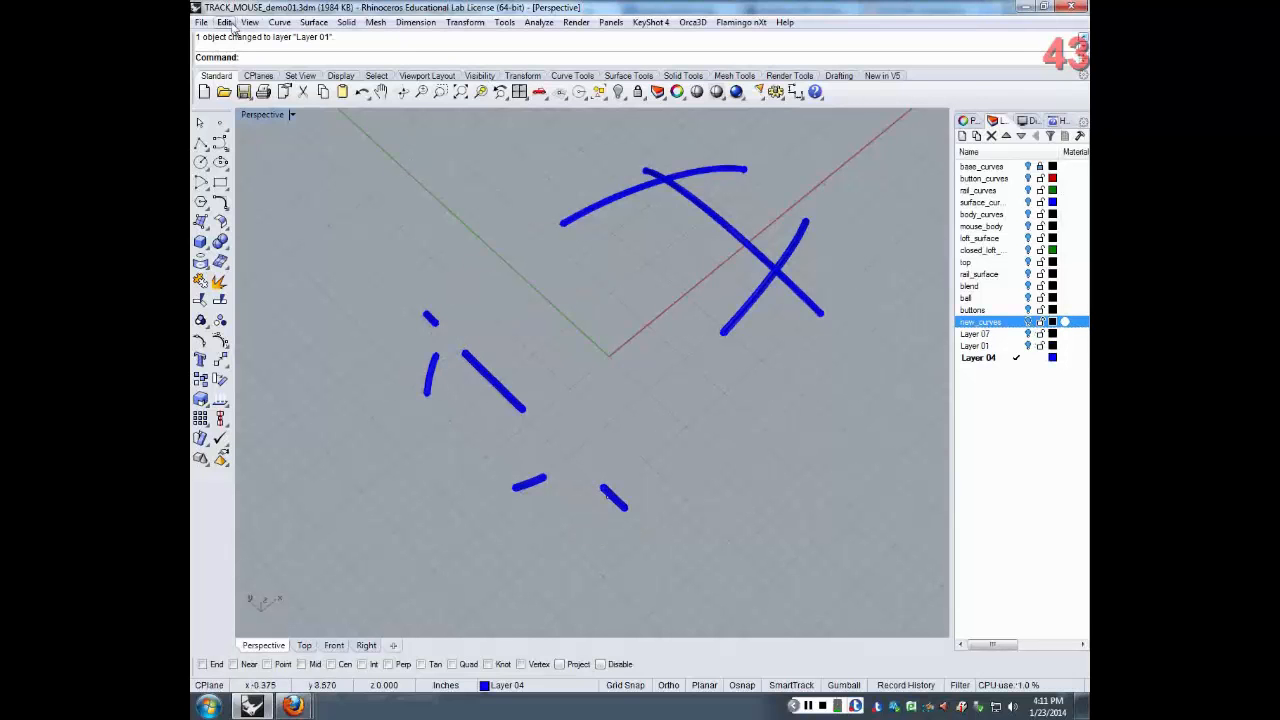
Select all visible polysurfaces and delete the pipes, keeping their centre curves
click(226, 23)
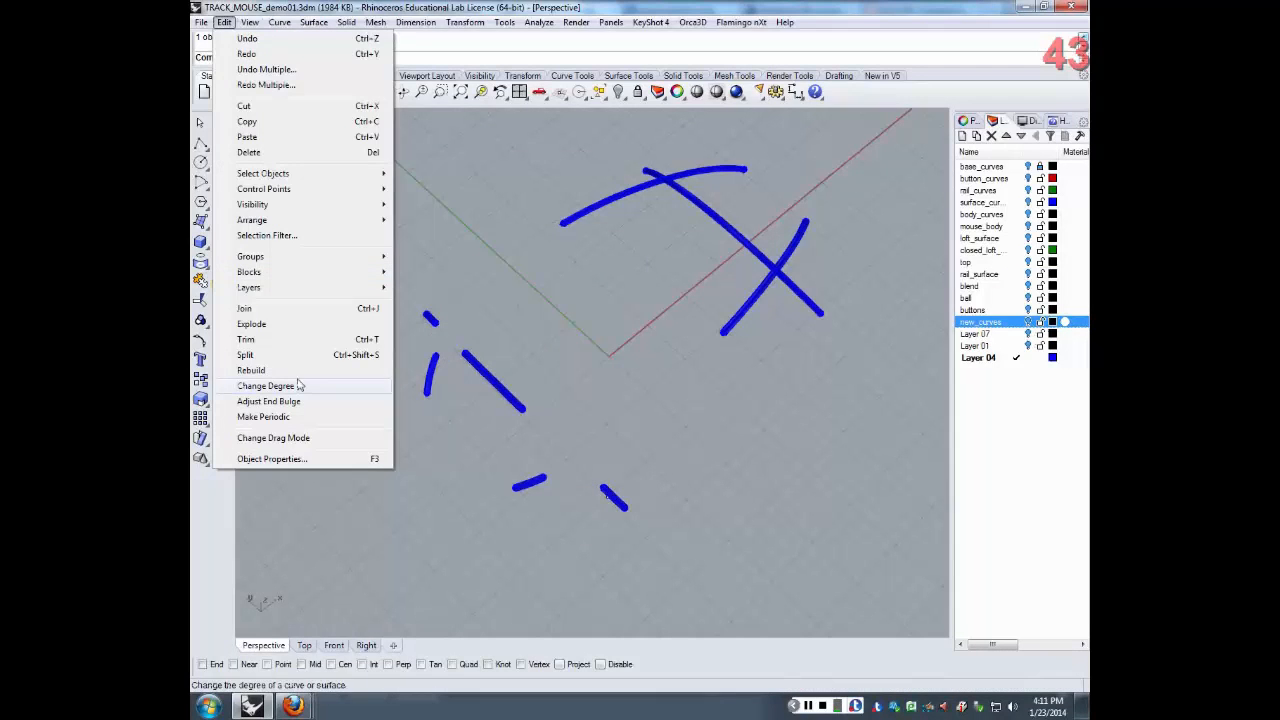
mouse_move(288, 178)
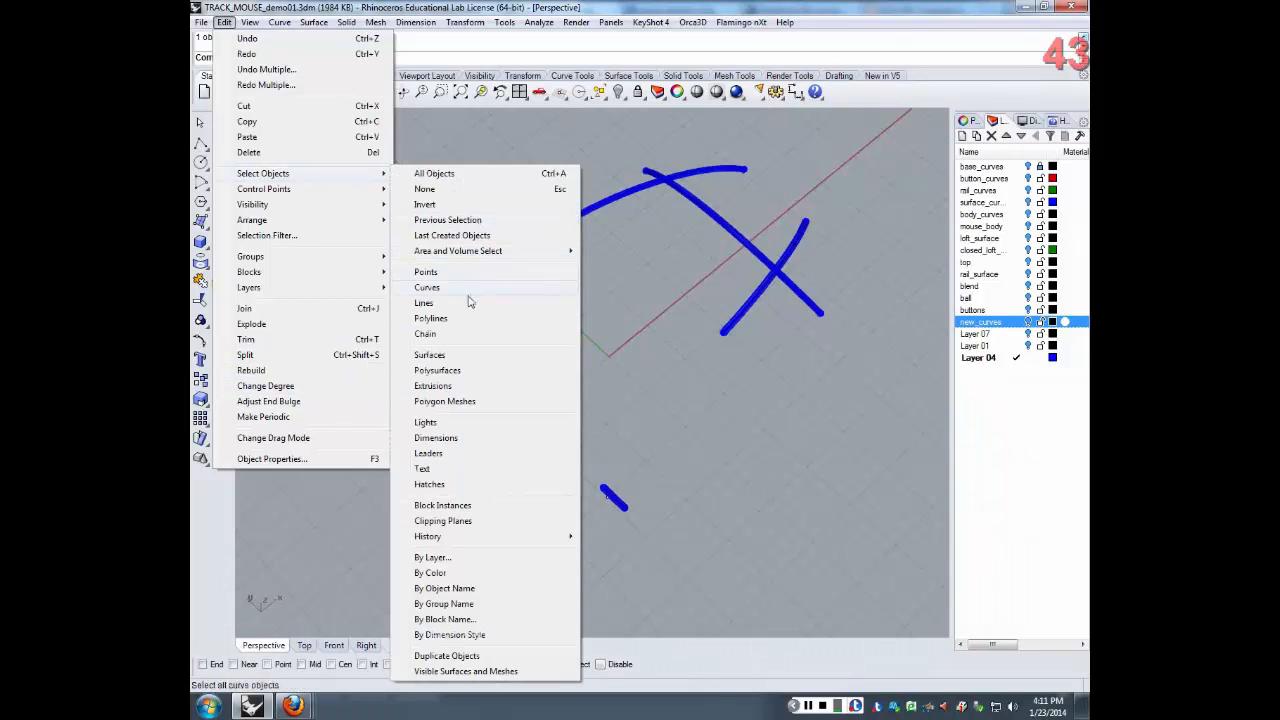
click(455, 371)
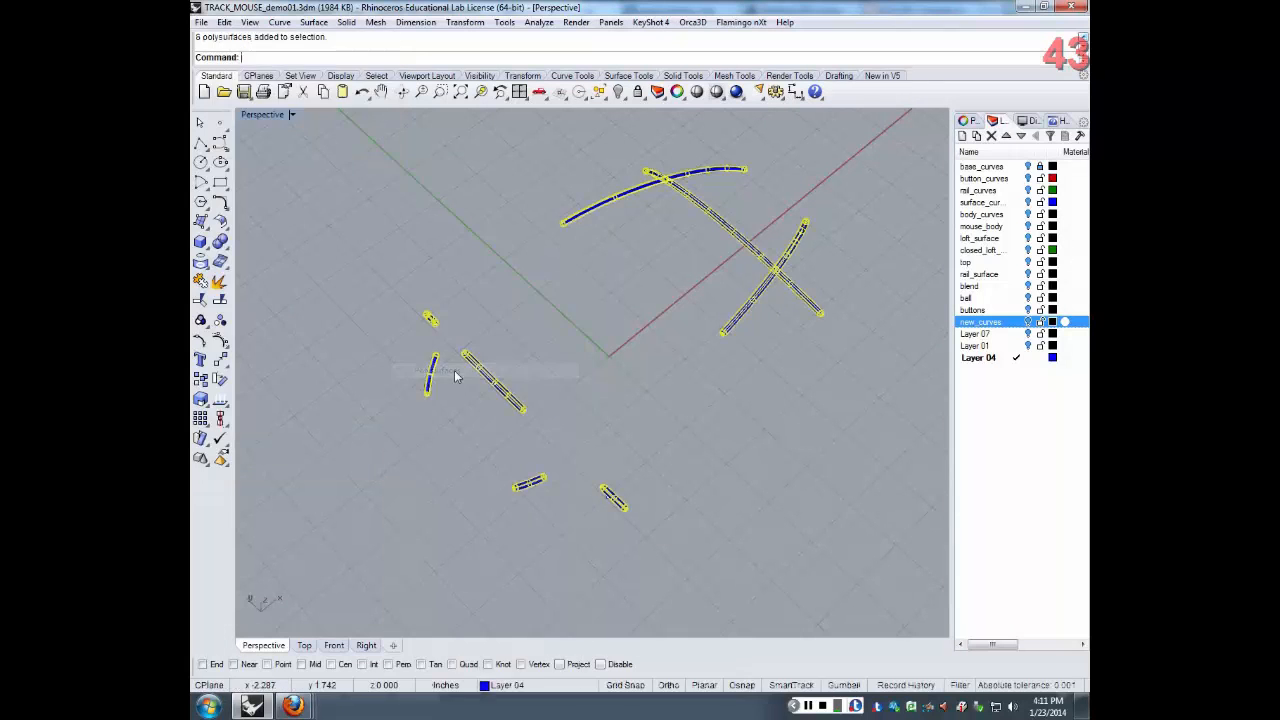
key(Delete)
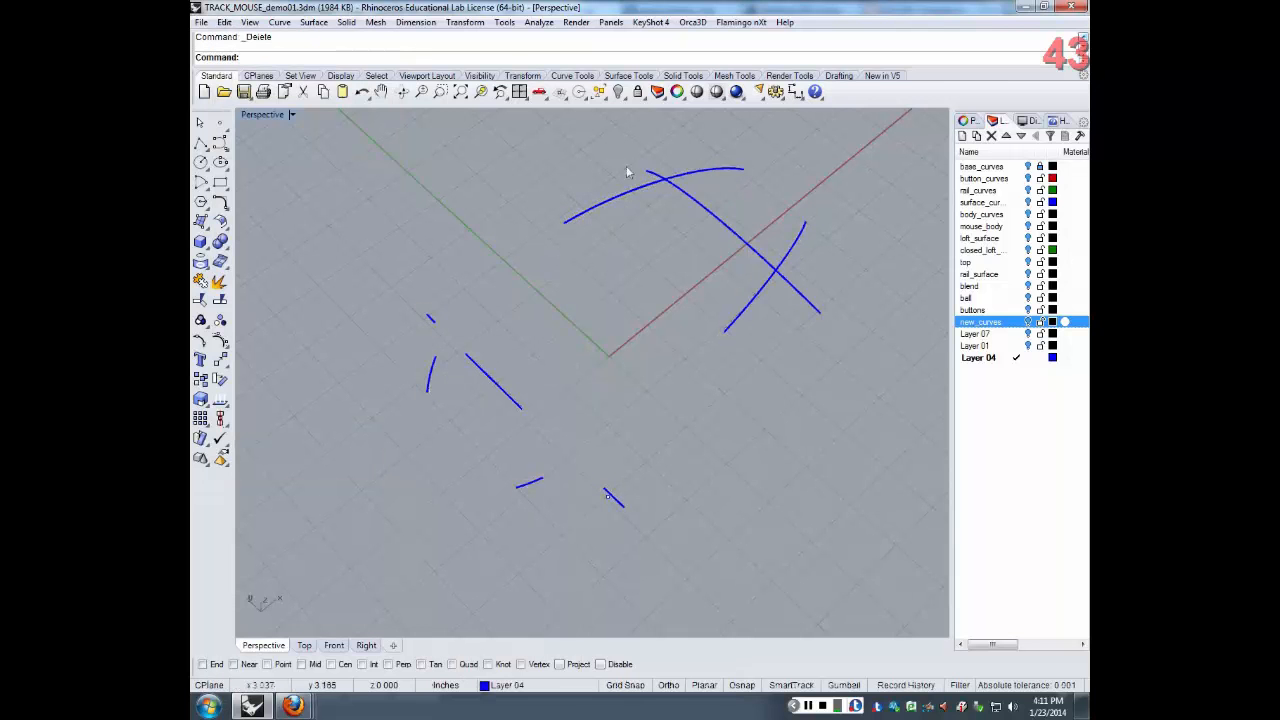
Show Layer 01 and split the short front curve farther from the wheel opening with points near both of its ends
click(1027, 345)
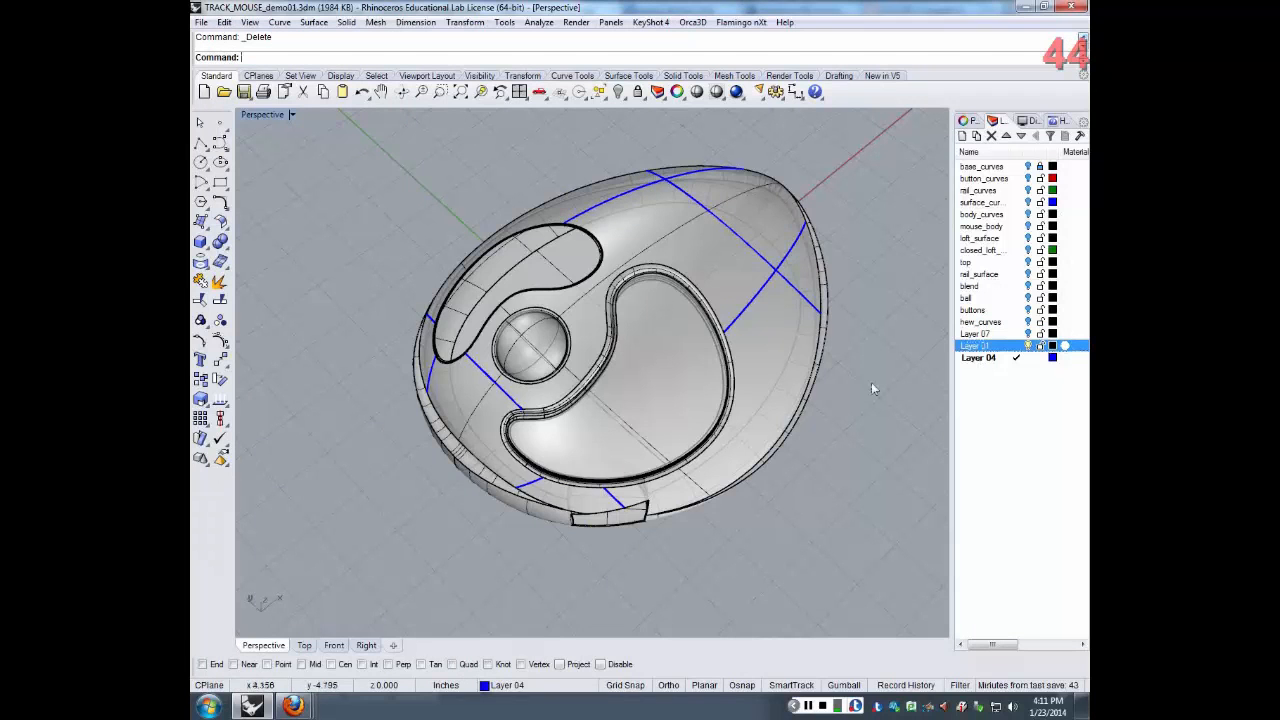
right_drag(727, 479, 683, 443)
scroll(683, 443, up, 6)
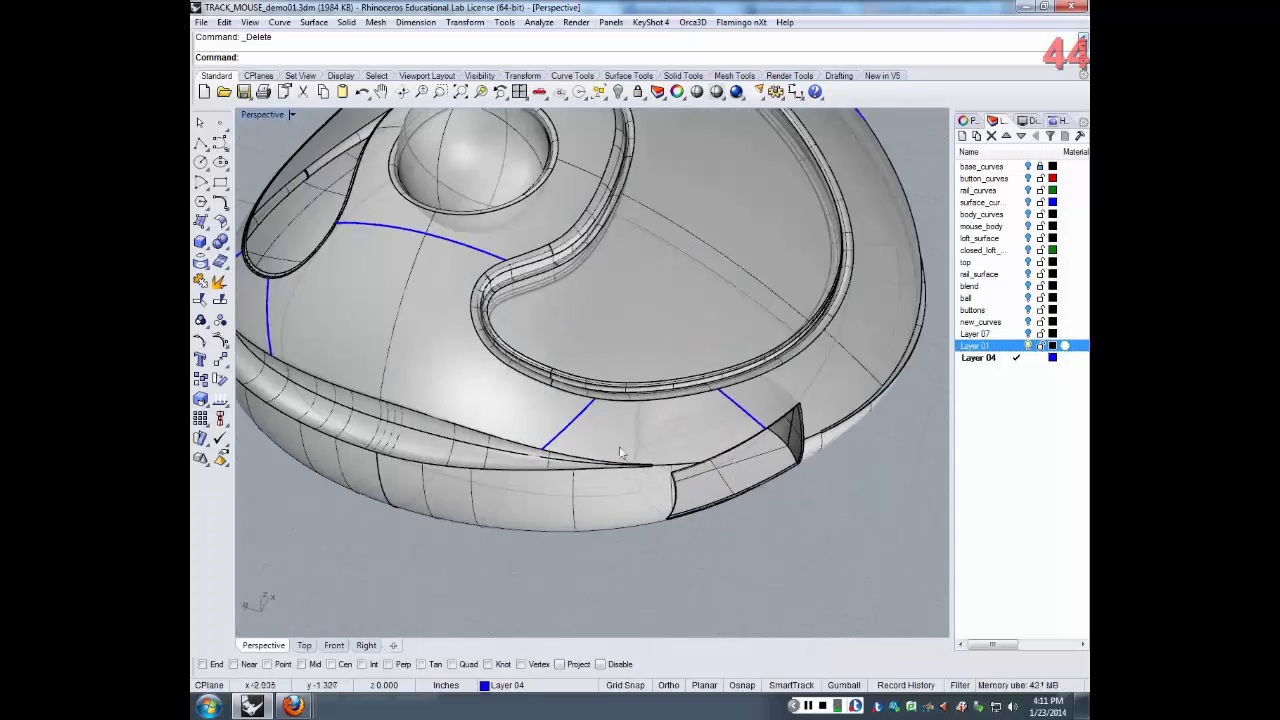
click(533, 409)
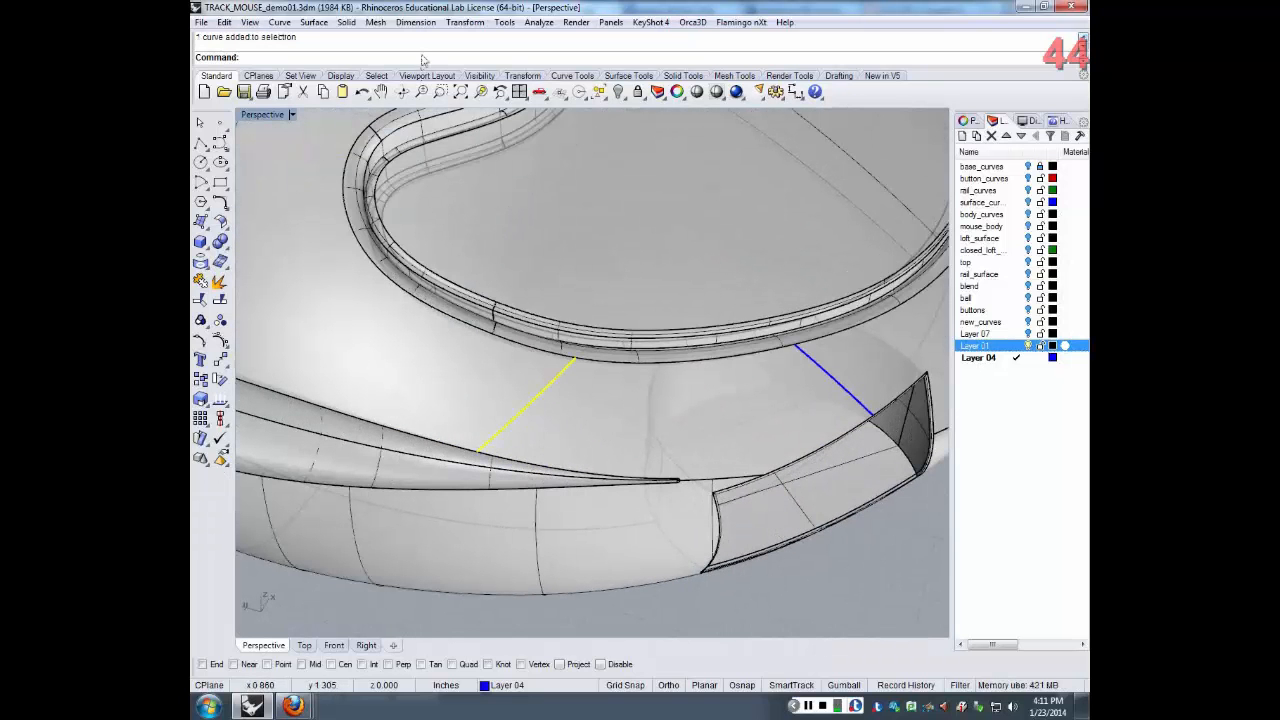
right_click(422, 60)
click(476, 258)
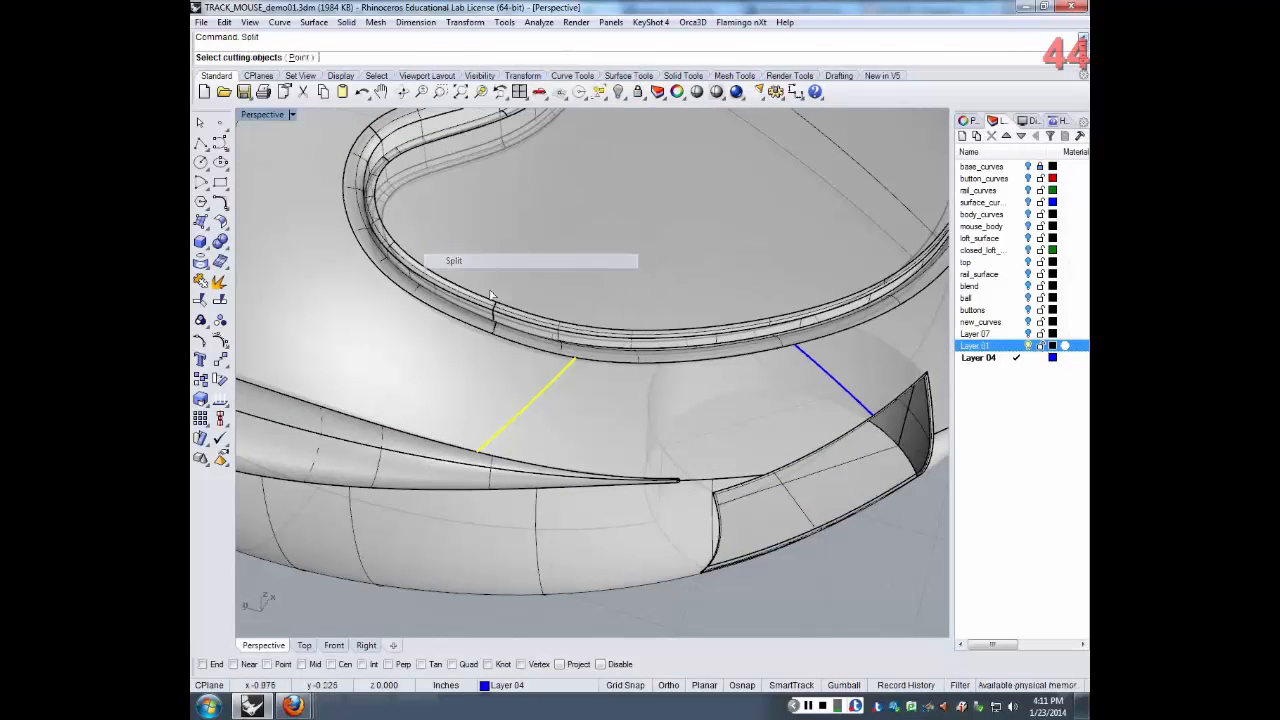
click(299, 57)
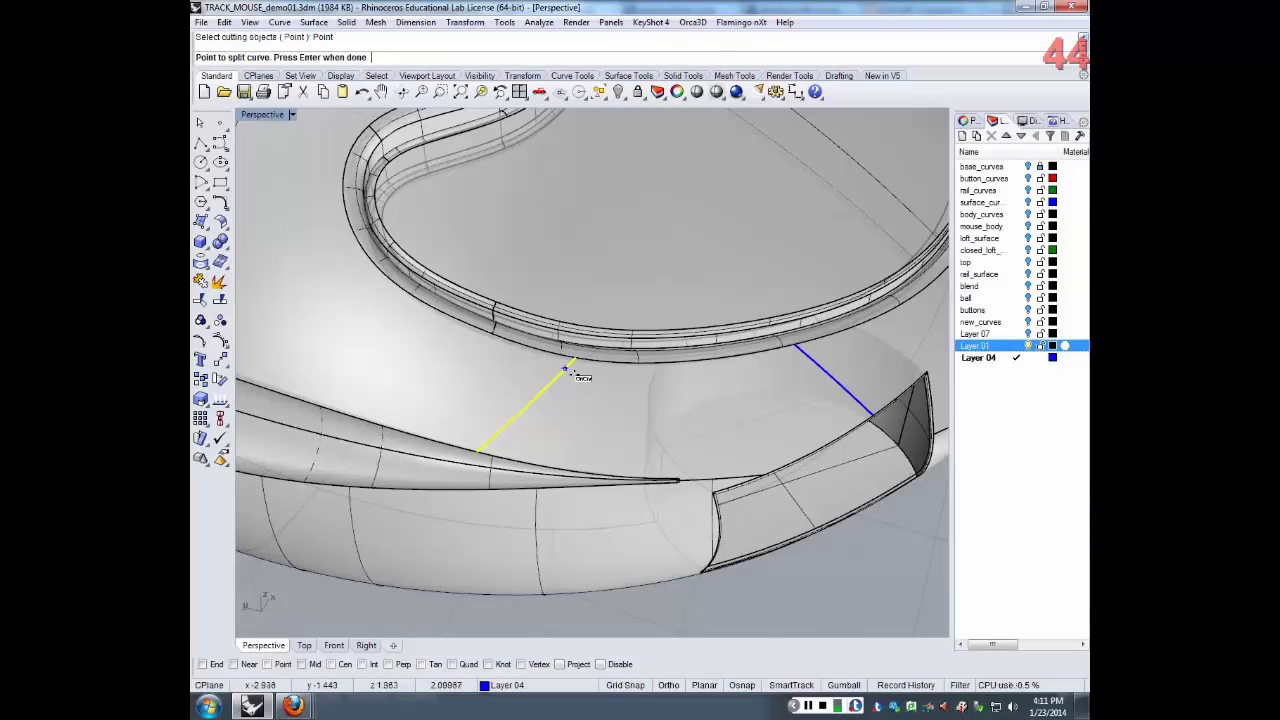
click(567, 368)
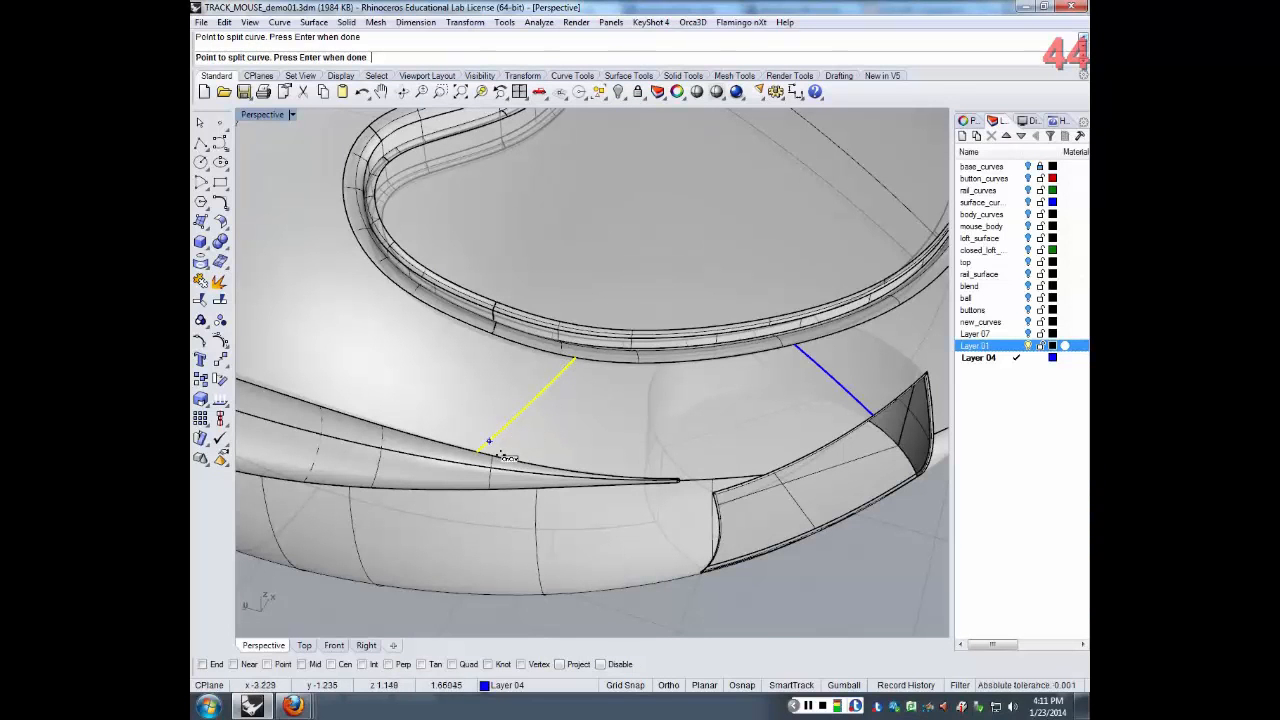
key(Return)
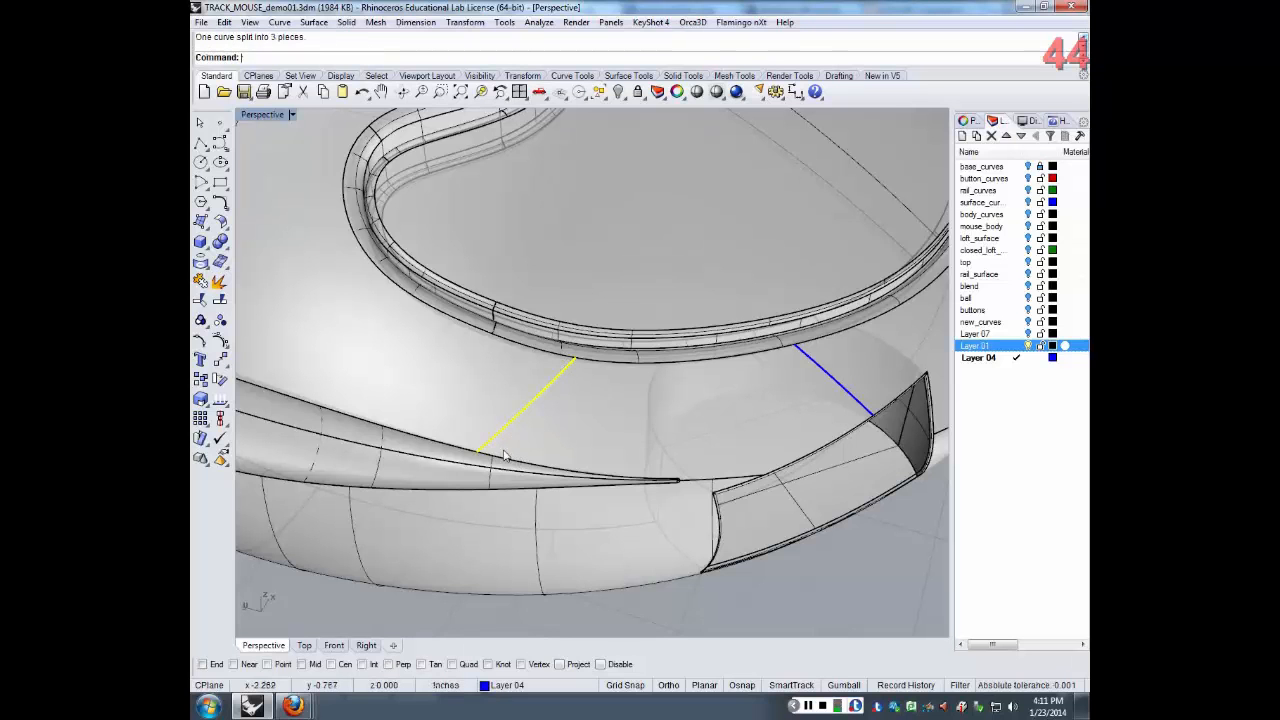
Delete the two small end pieces of the split curve so it stops short of the button recess and the front edge
click(484, 450)
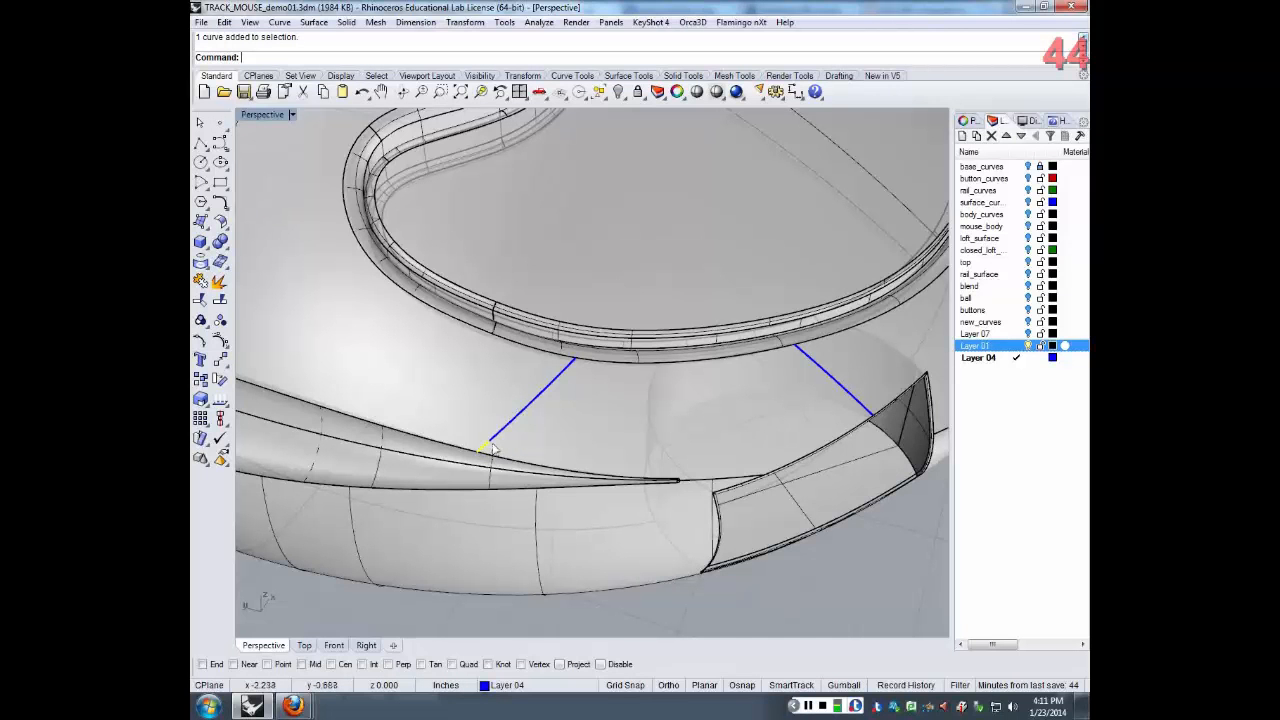
key(Delete)
click(568, 365)
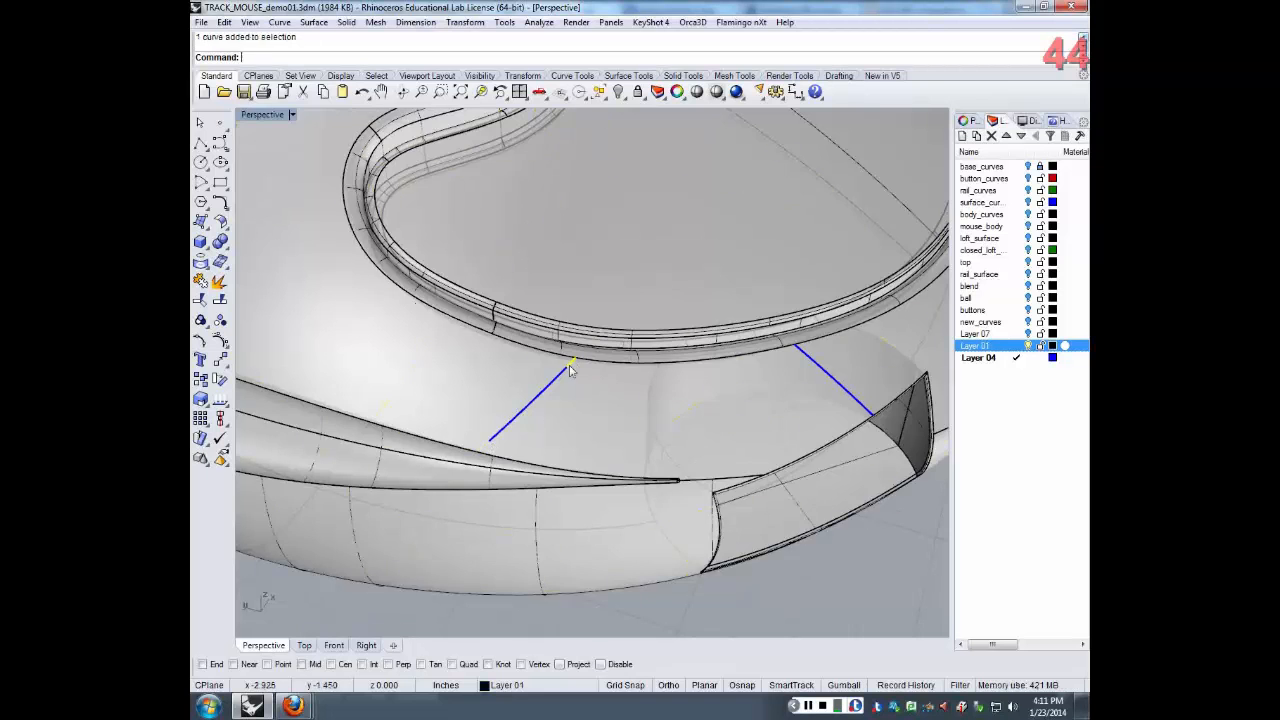
key(Delete)
Split the other short front curve, beside the open button recess, with points near both of its ends
scroll(583, 417, down, 9)
right_drag(400, 390, 497, 433)
click(497, 435)
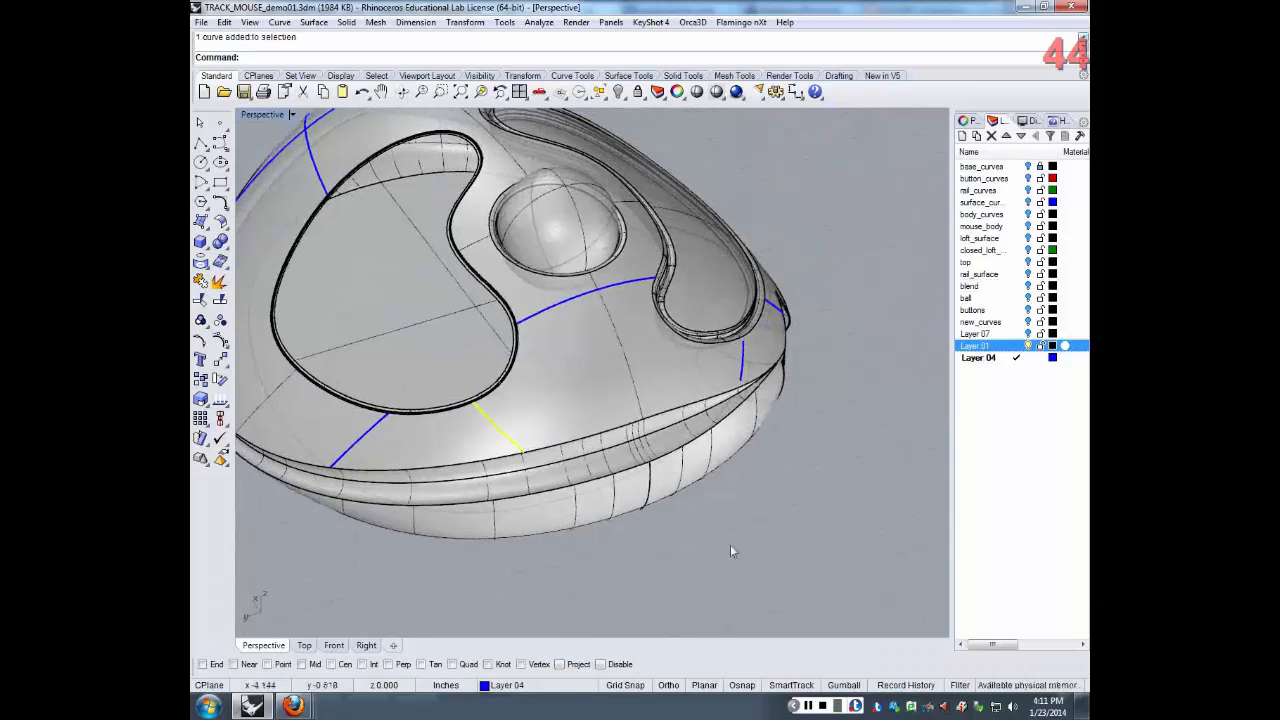
right_click(730, 546)
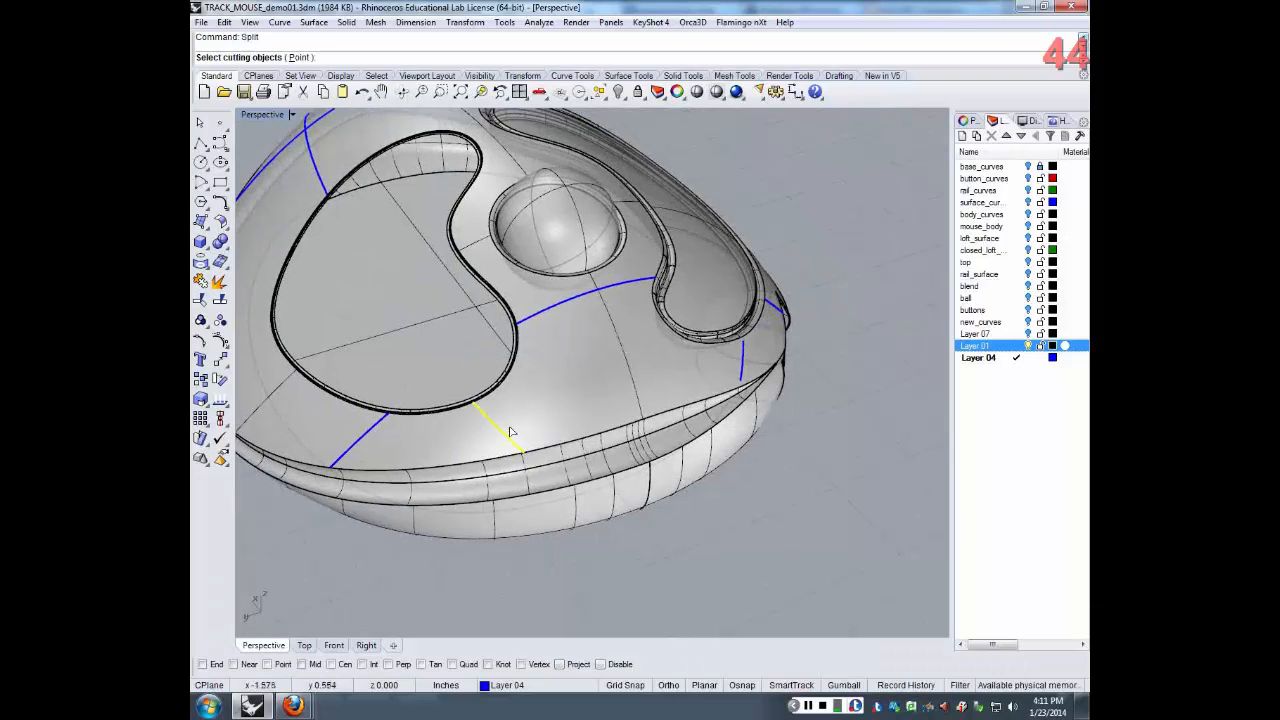
click(299, 58)
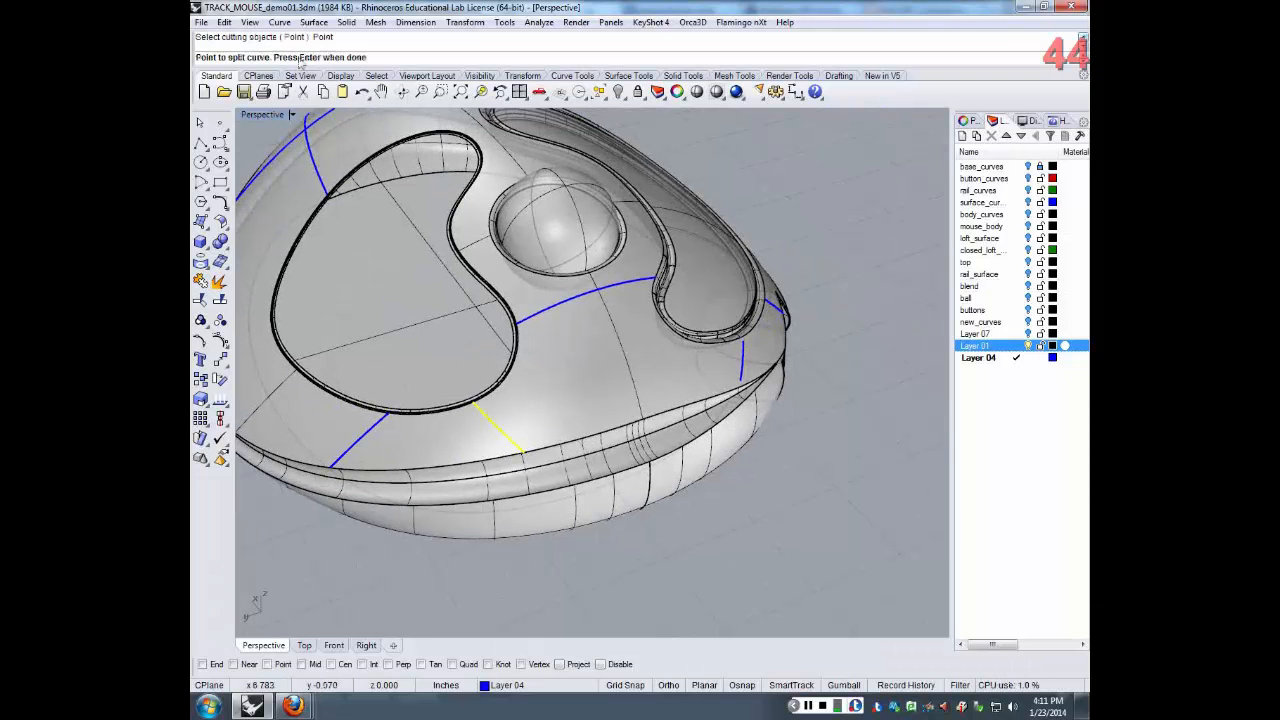
click(495, 424)
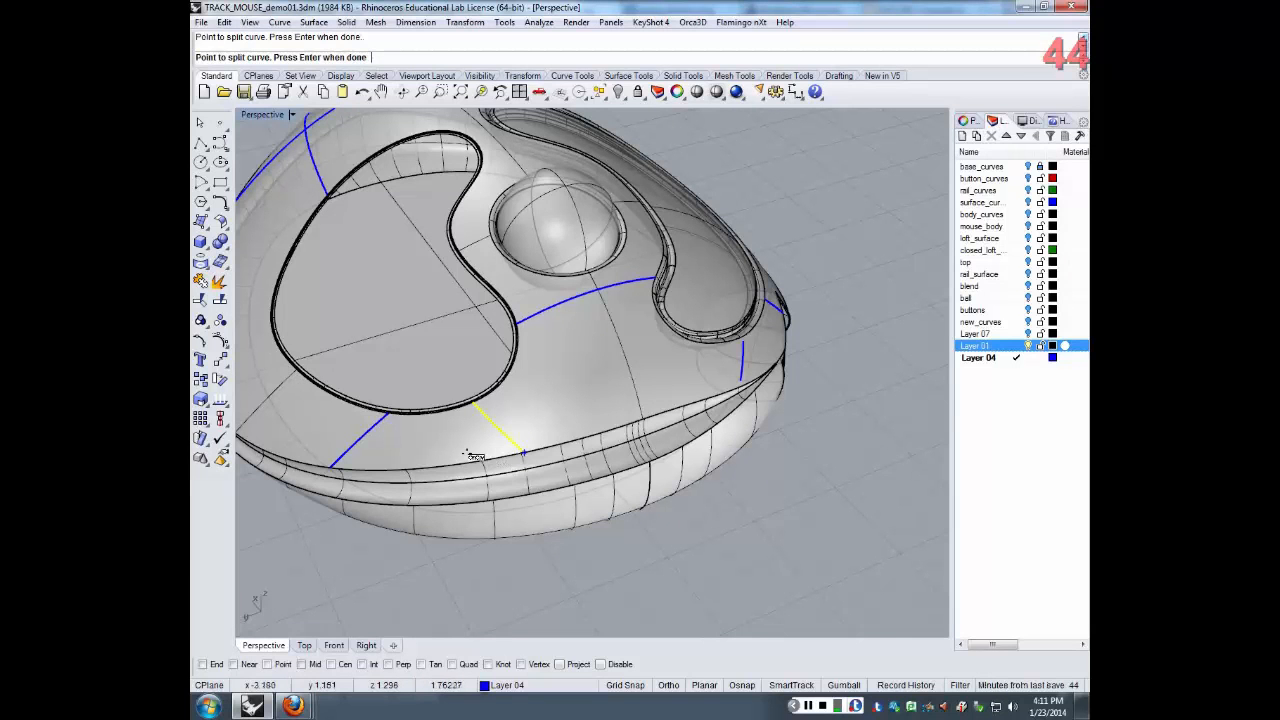
key(Return)
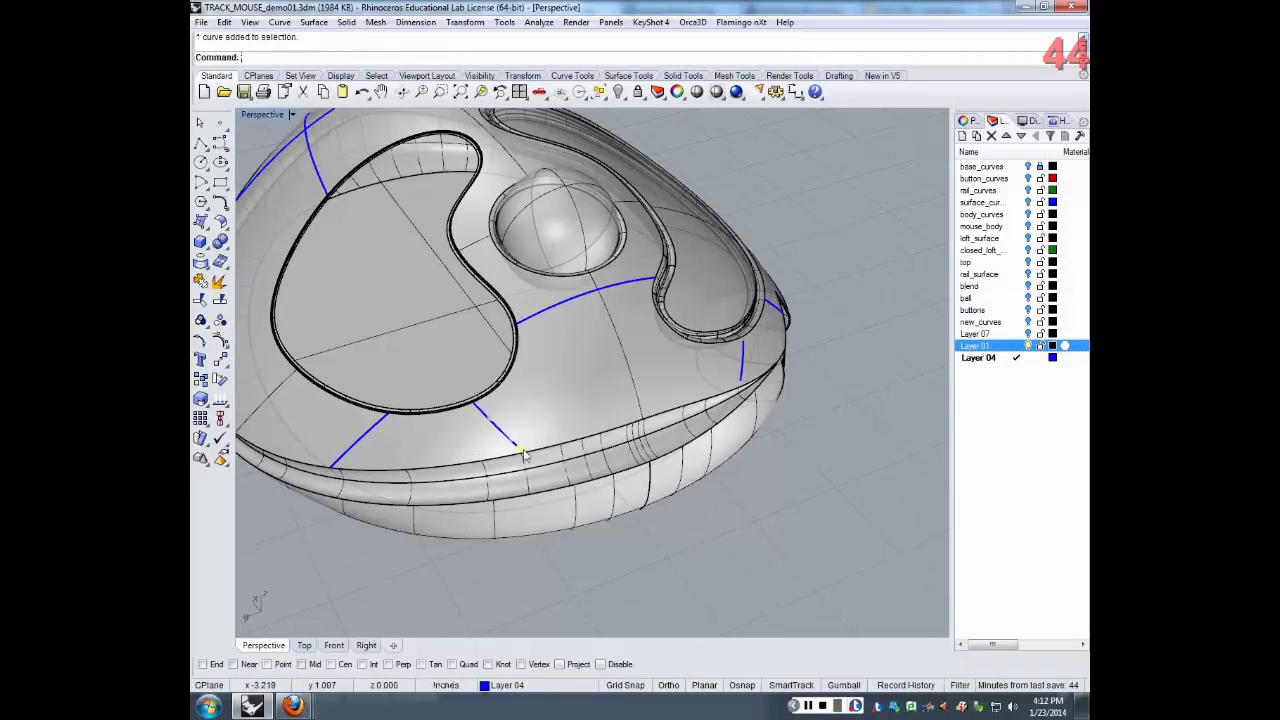
Delete the two small end pieces of this curve so it stops short of the recess and the front edge
key(Delete)
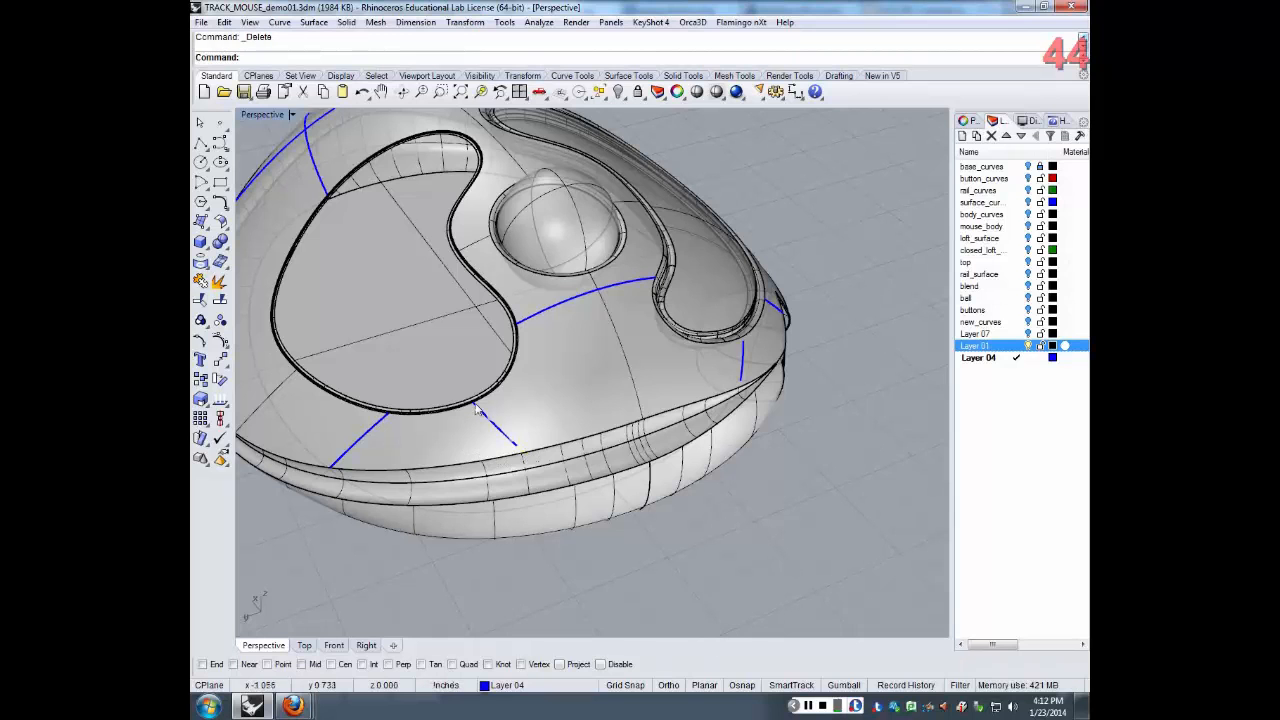
click(476, 406)
click(528, 437)
key(Delete)
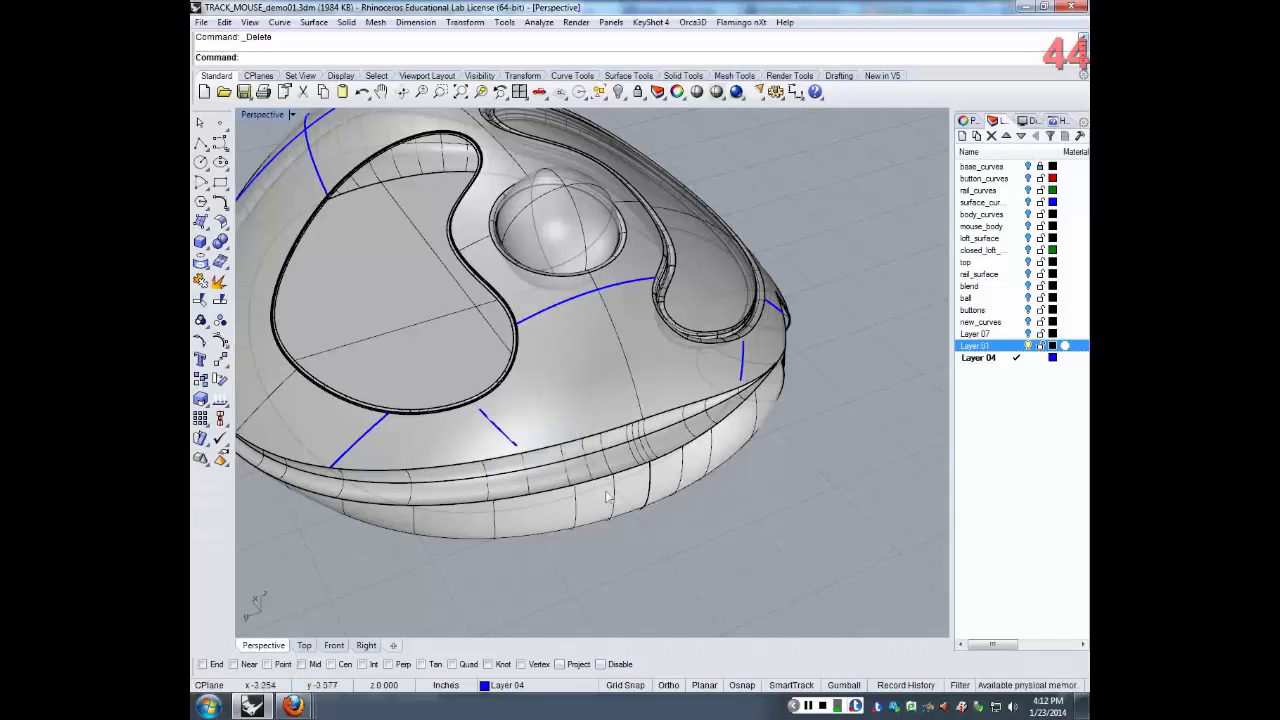
Create round-capped pipes with a 0.060 radius along both shortened front curves
click(499, 432)
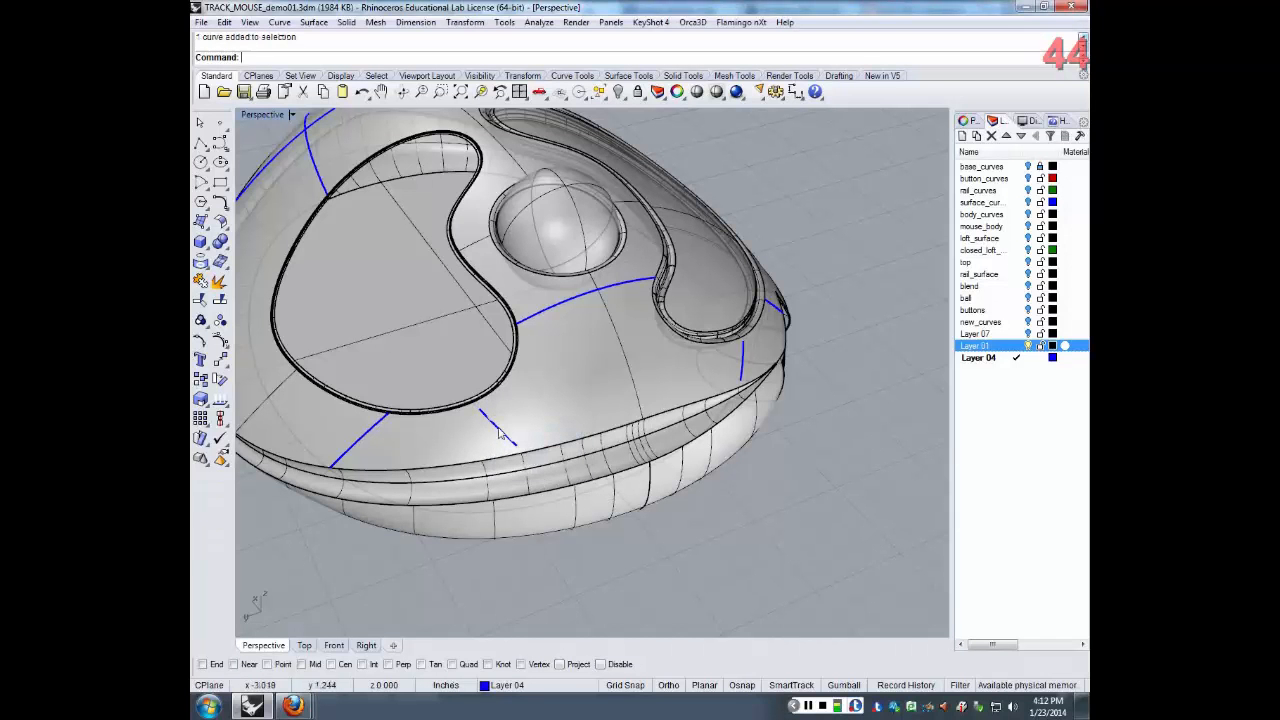
click(762, 392)
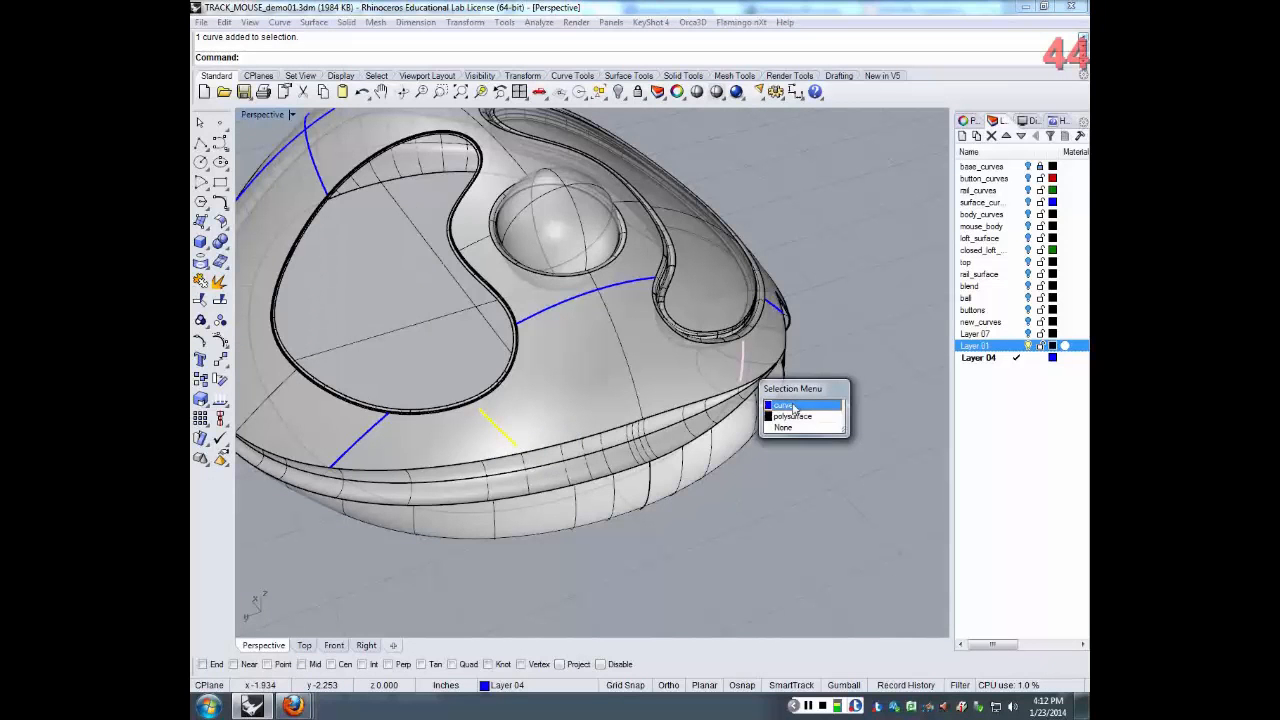
click(793, 405)
middle_click(441, 62)
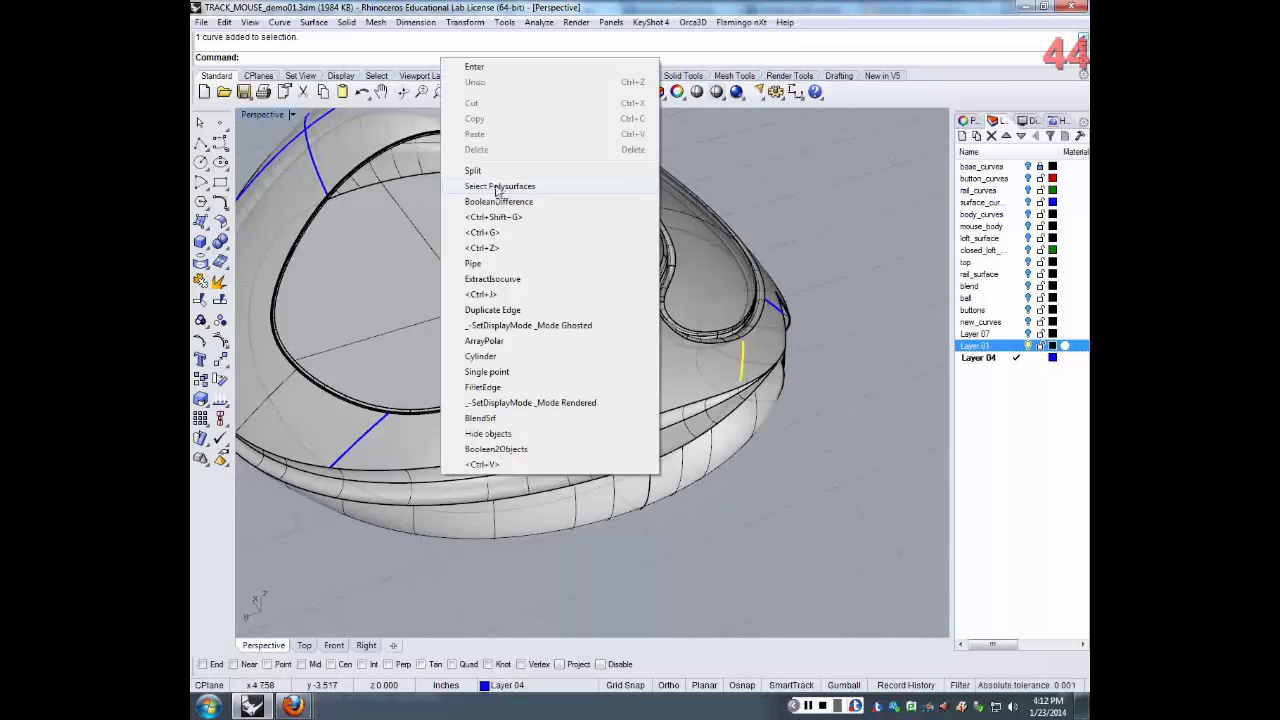
click(479, 263)
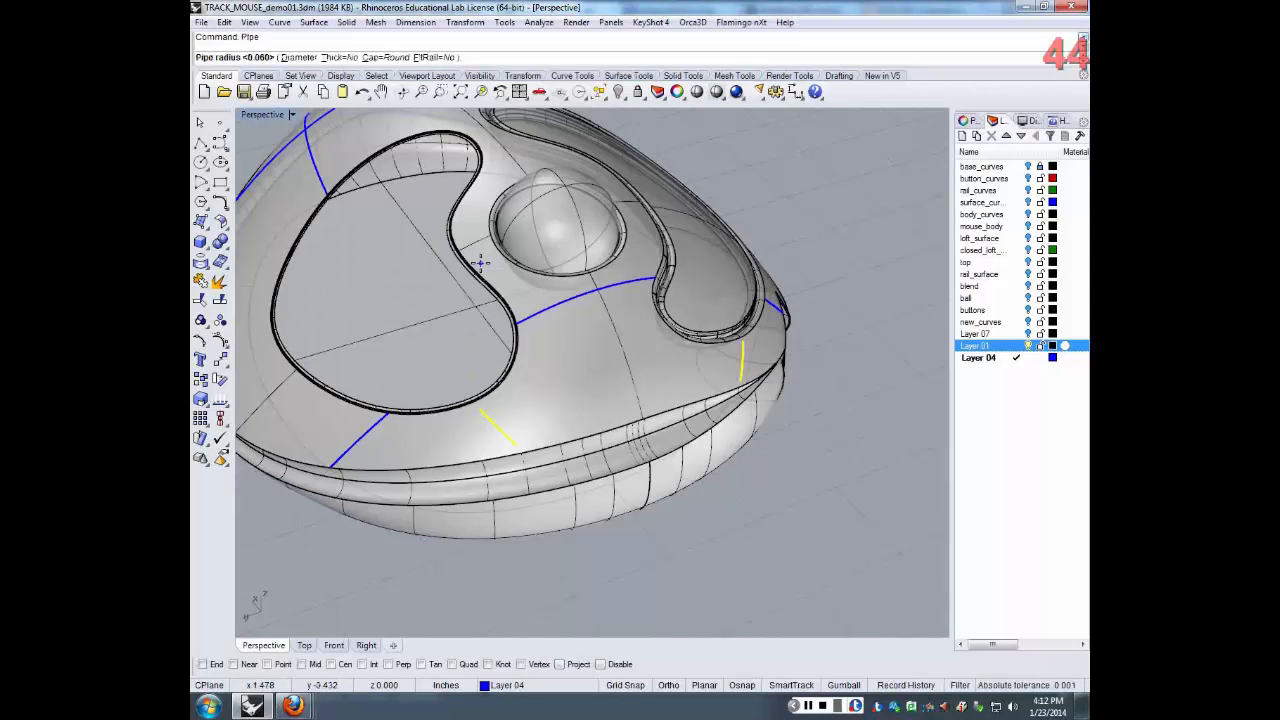
key(Return)
key(Return)
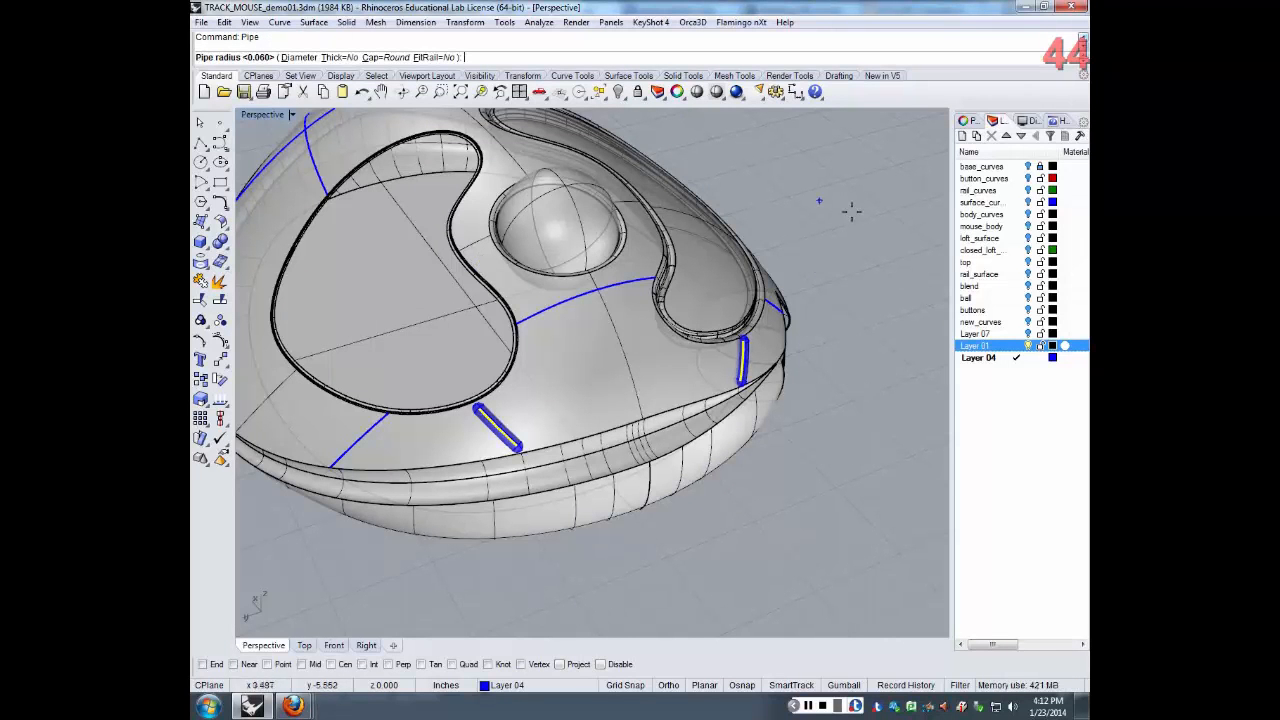
key(Escape)
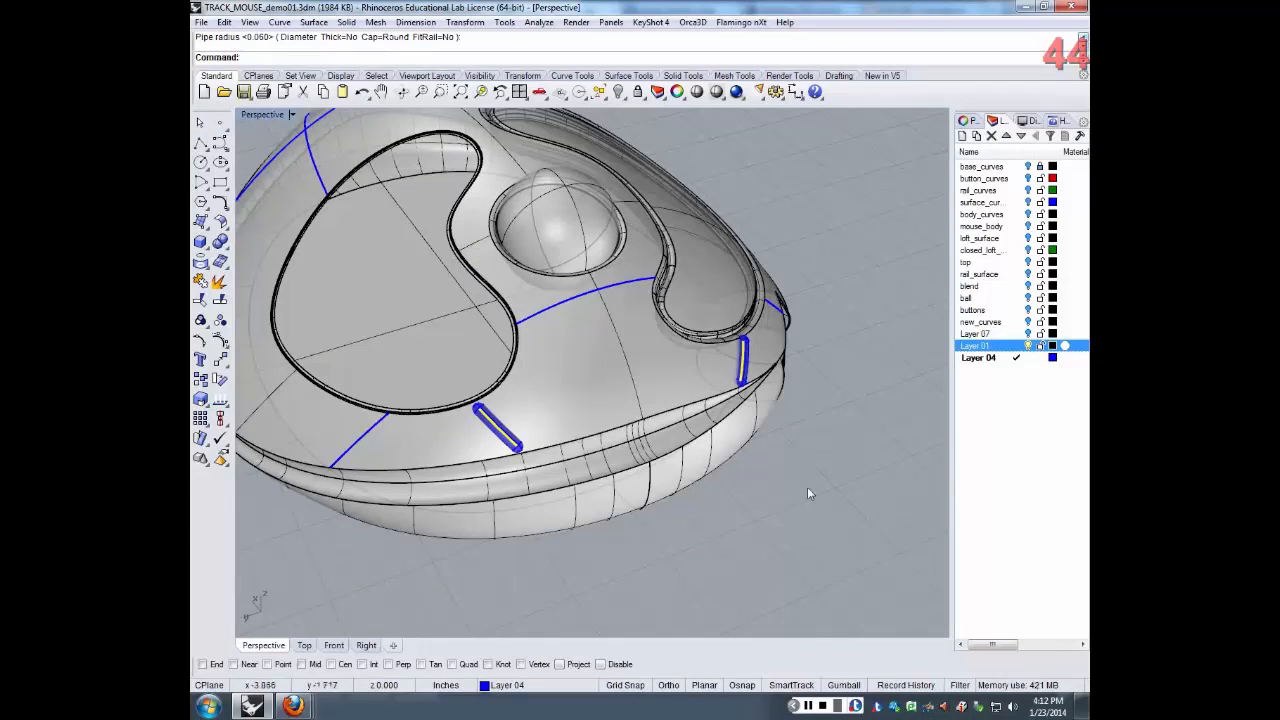
key(Escape)
Group the two short front pipes, leaving their centre curves out of the group
click(748, 380)
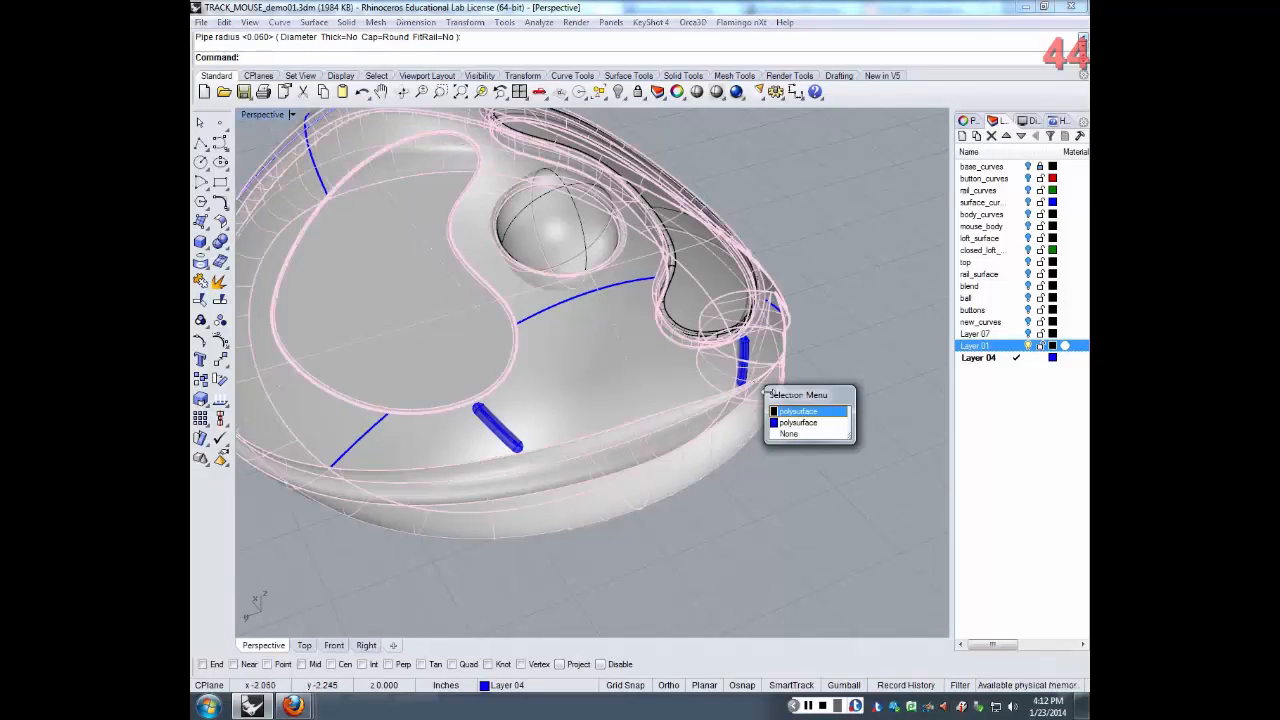
click(792, 420)
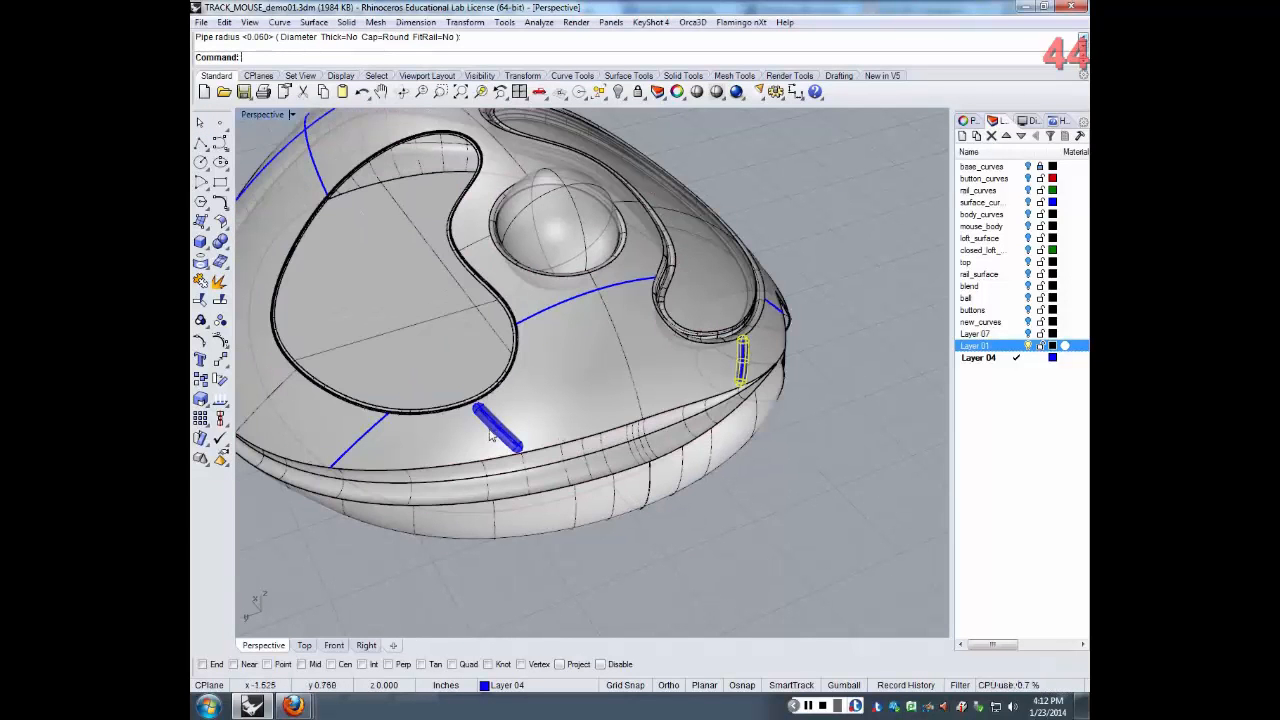
shift+click(490, 433)
key(ctrl+g)
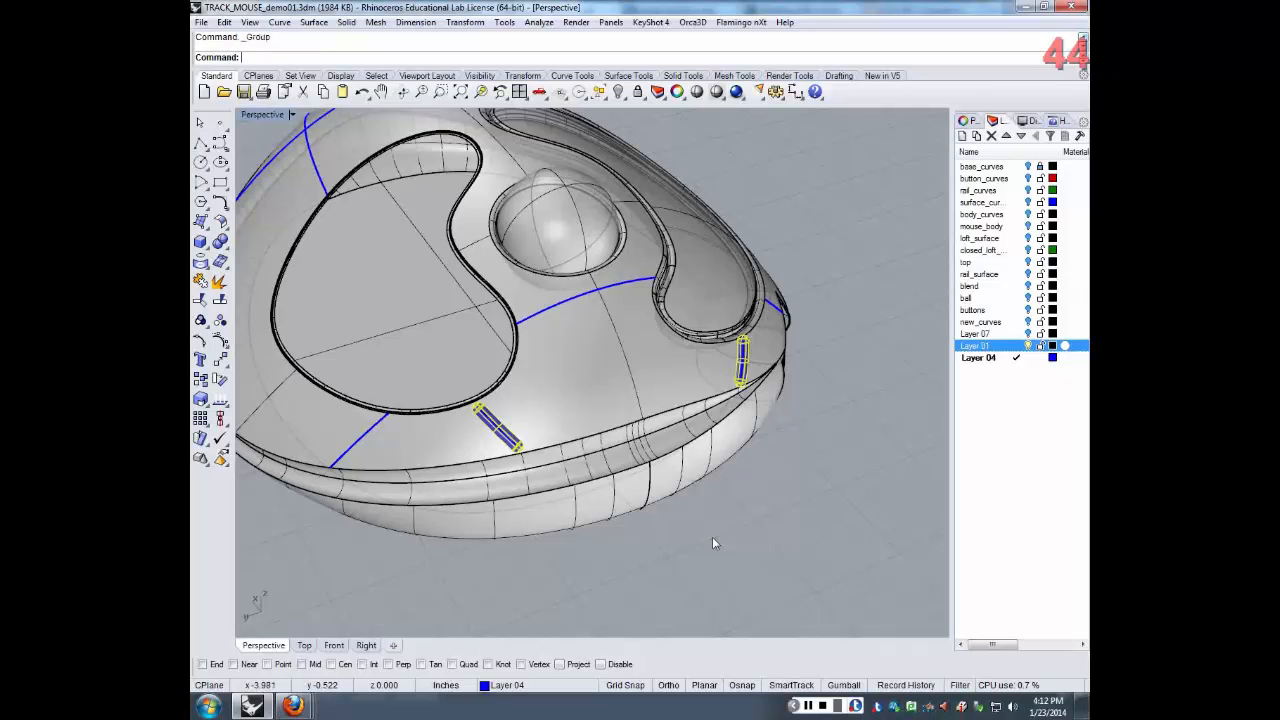
click(776, 470)
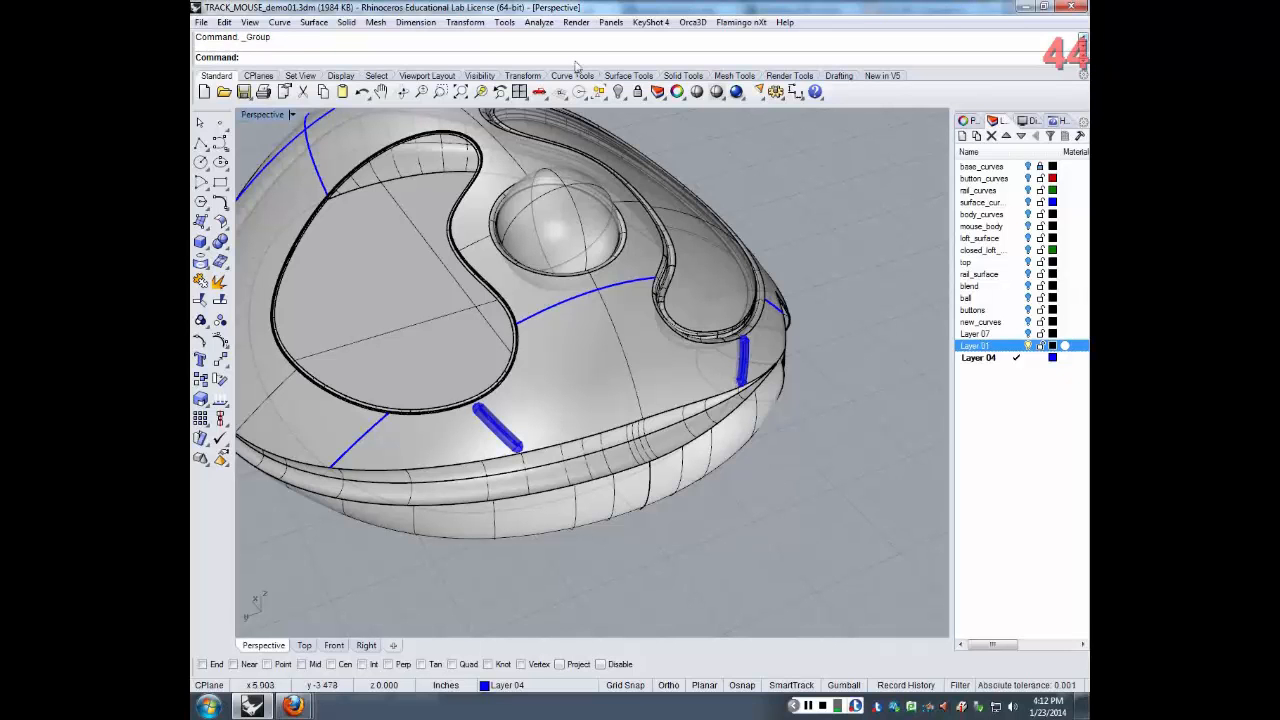
Subtract the grouped front pipes from the mouse body with BooleanDifference
right_click(576, 66)
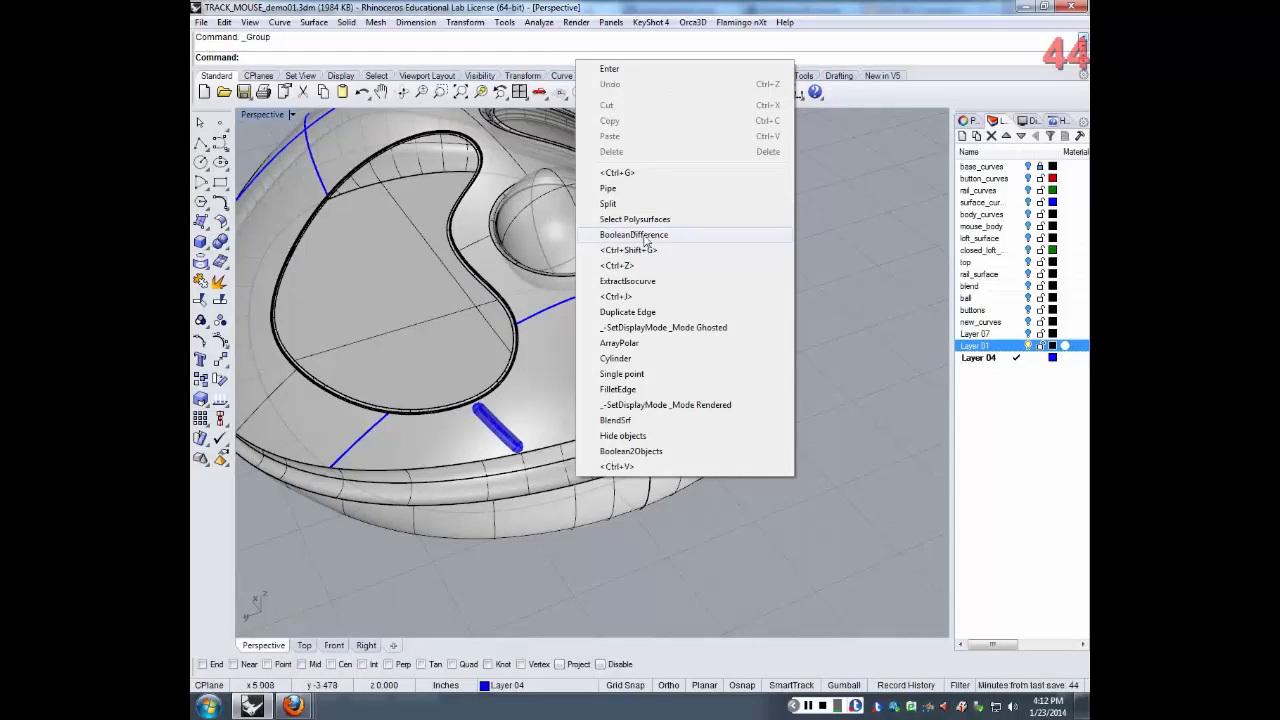
click(640, 235)
click(569, 441)
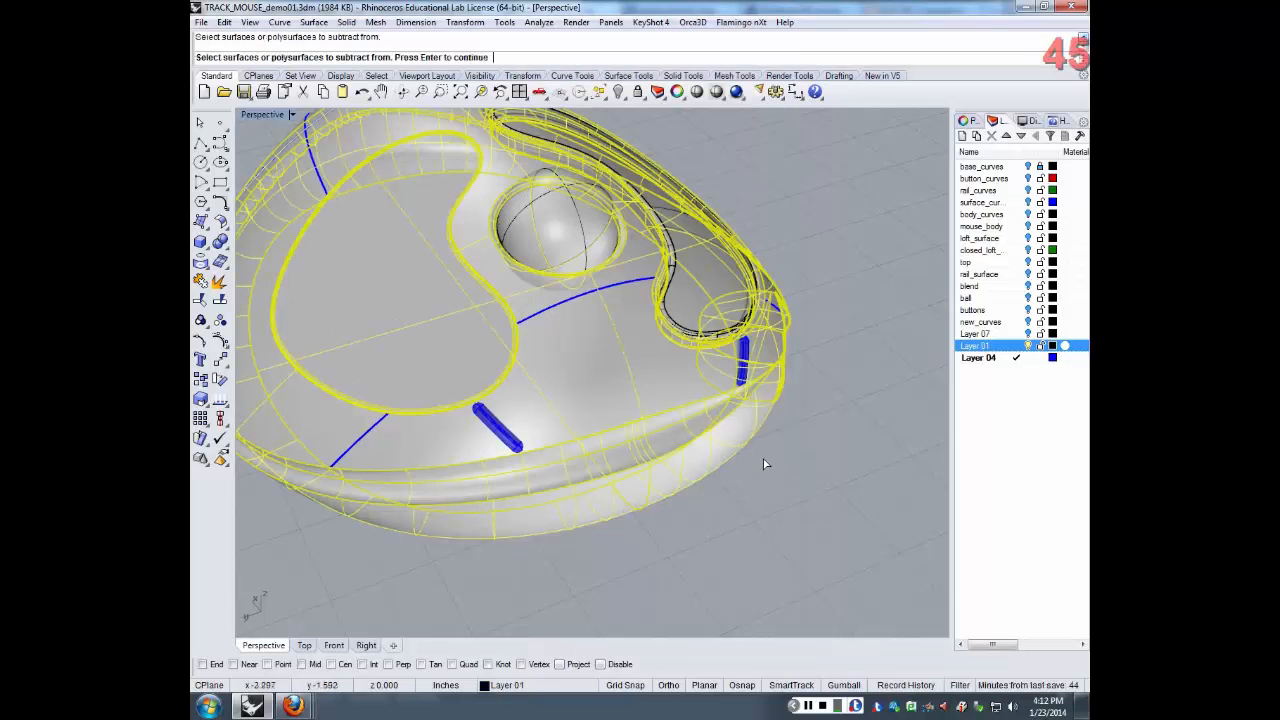
key(Return)
click(517, 447)
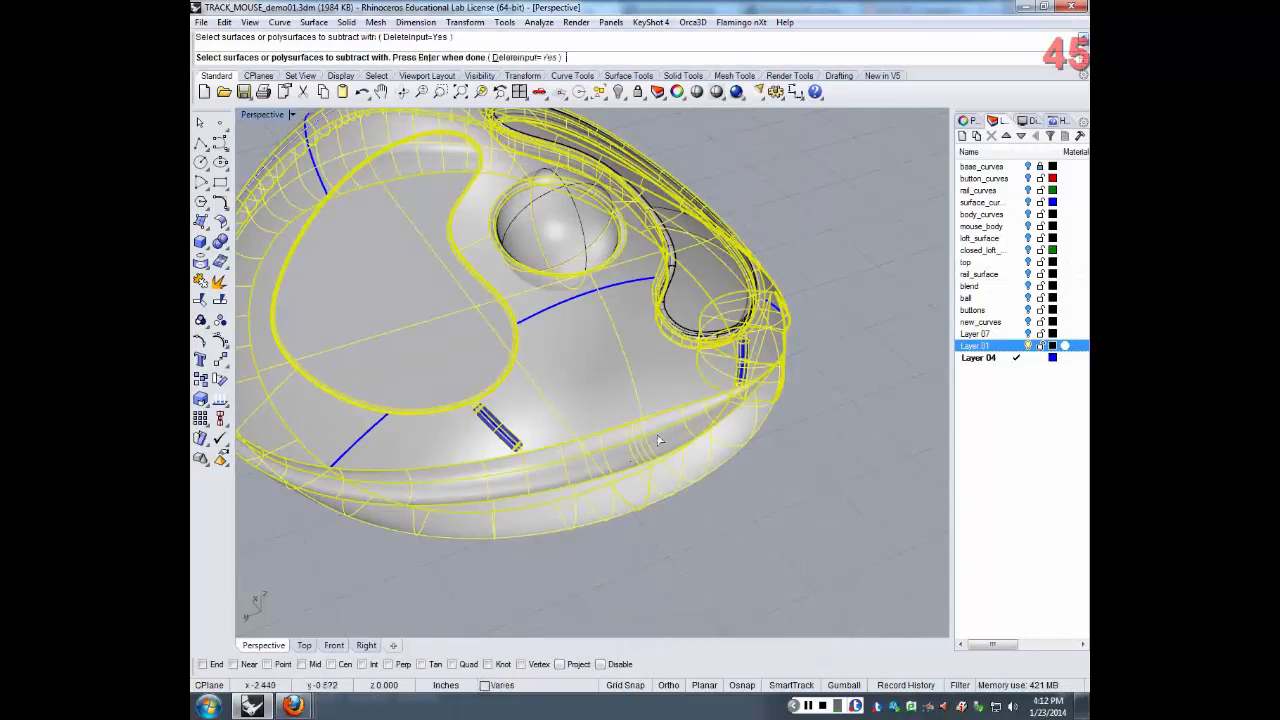
key(Return)
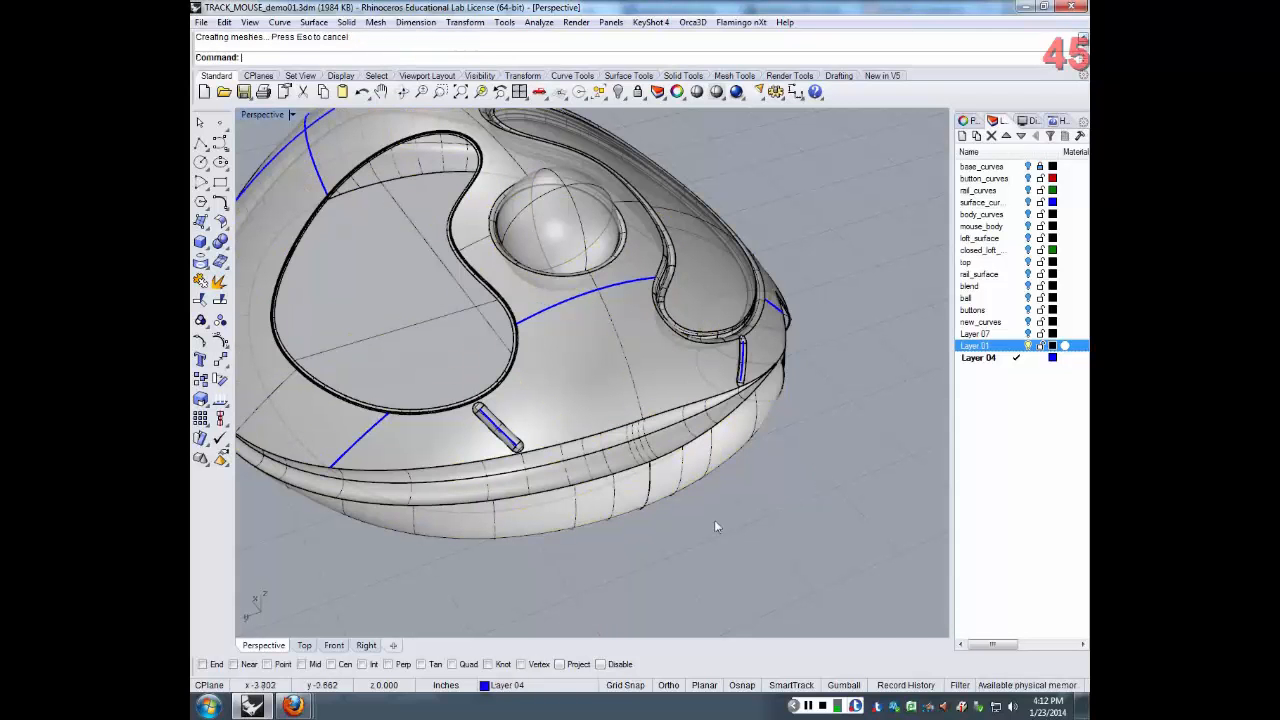
Set the perspective view to Rendered display and inspect the two short front grooves
right_drag(717, 520, 377, 390)
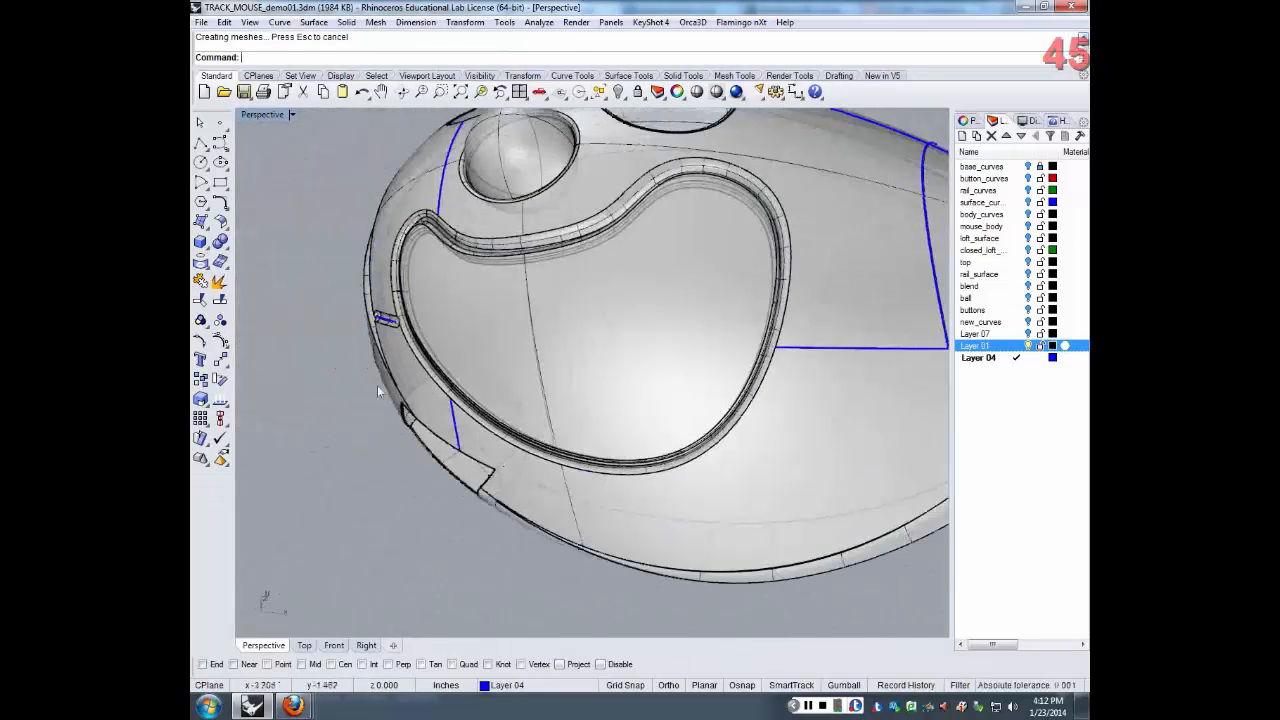
right_drag(443, 334, 345, 128)
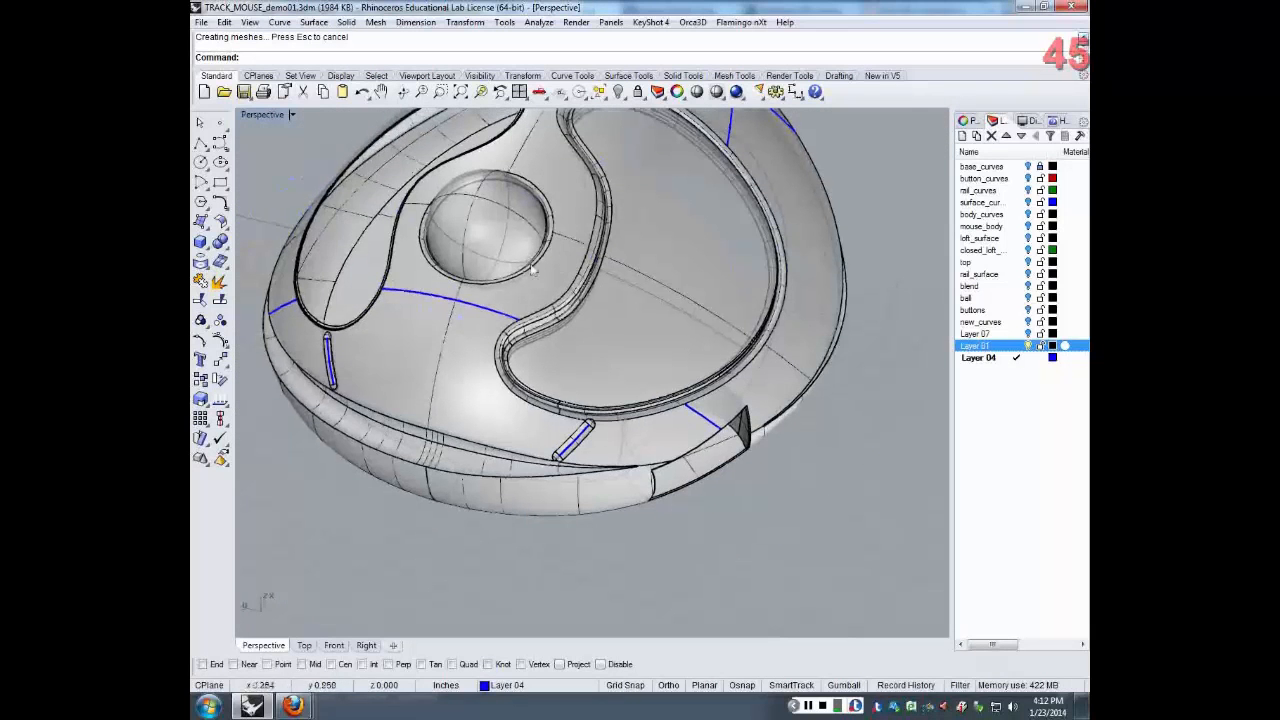
click(265, 114)
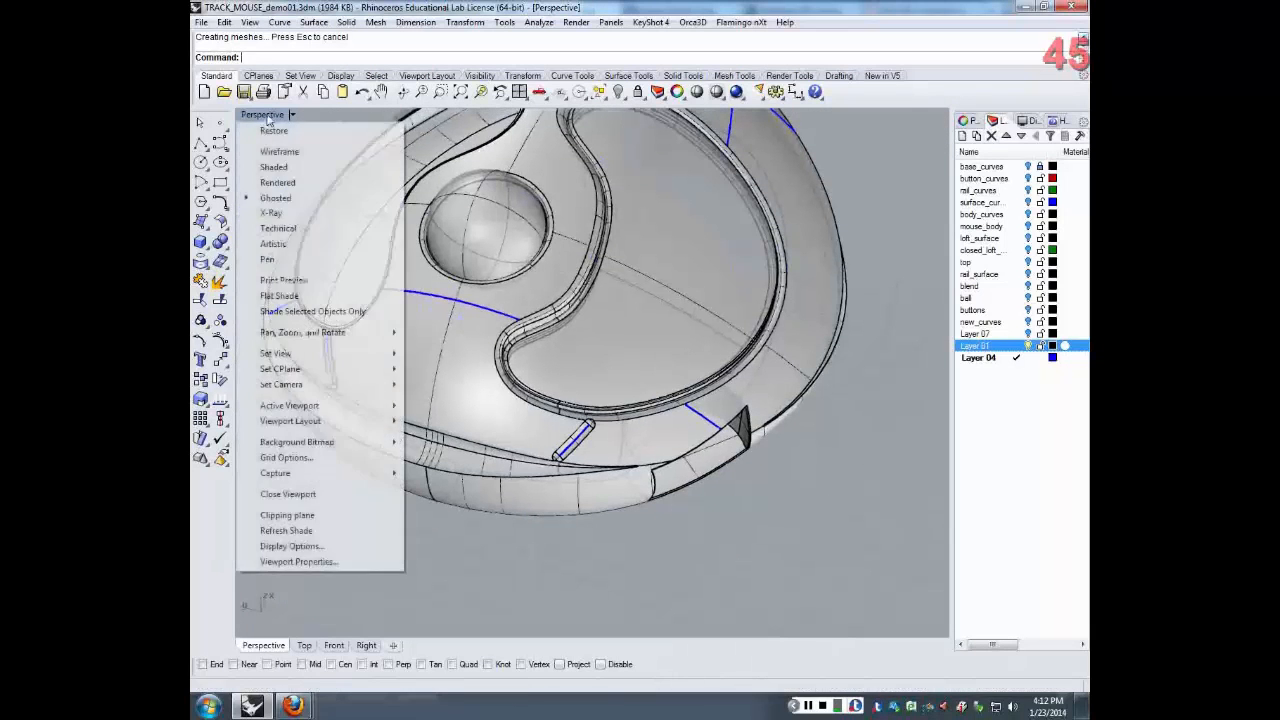
click(281, 187)
right_drag(578, 356, 697, 310)
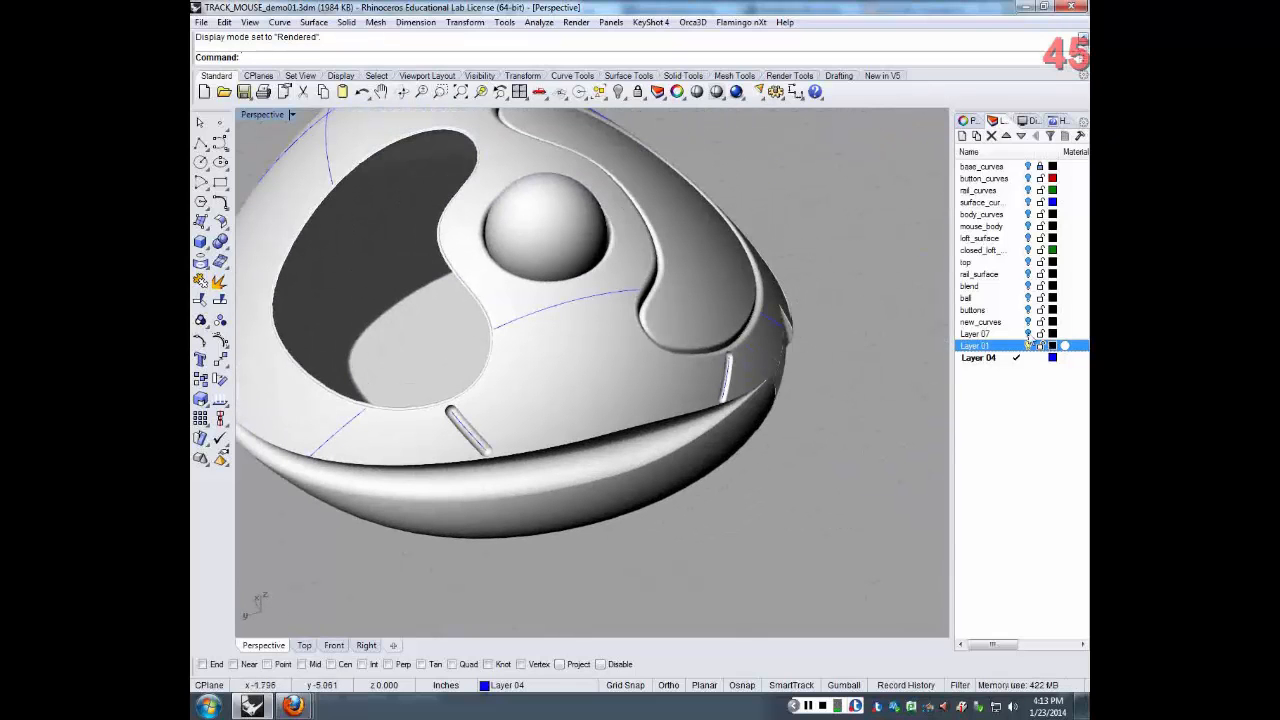
Show Layer 07 and new_curves and examine the rendered mouse with its scroll wheel from above and the side
click(1029, 335)
click(1029, 334)
click(1028, 324)
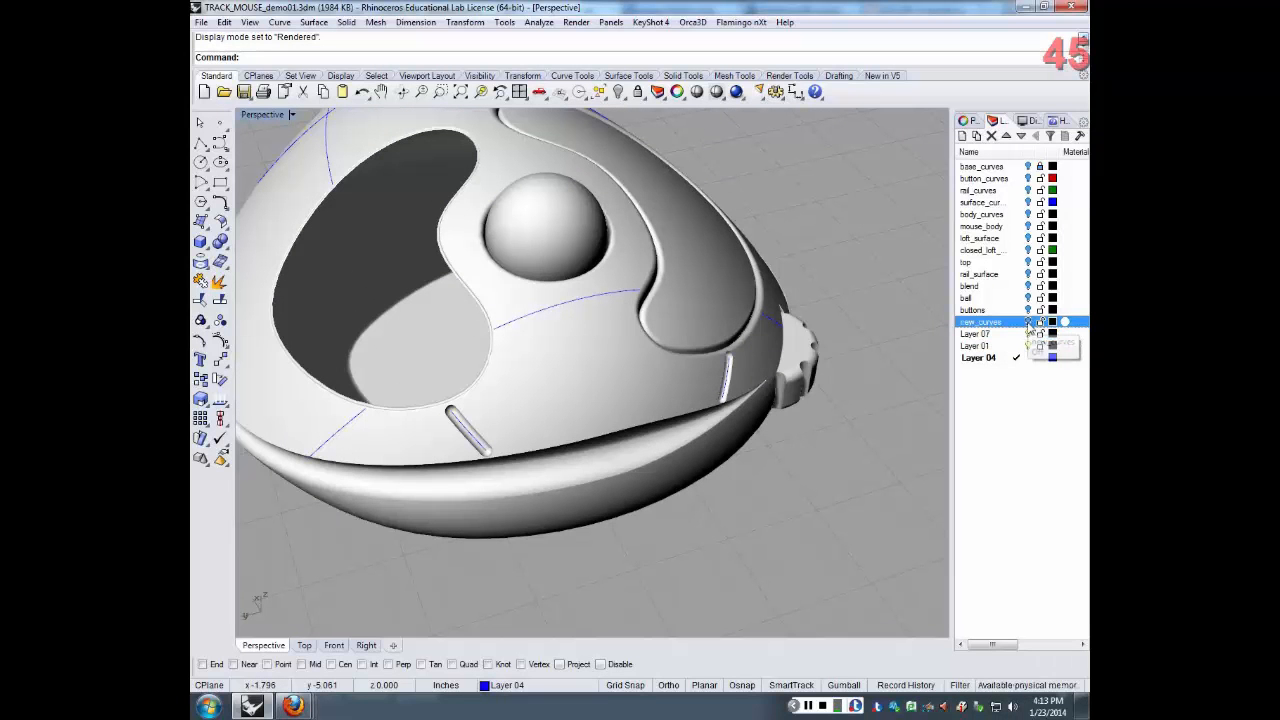
right_drag(716, 362, 560, 365)
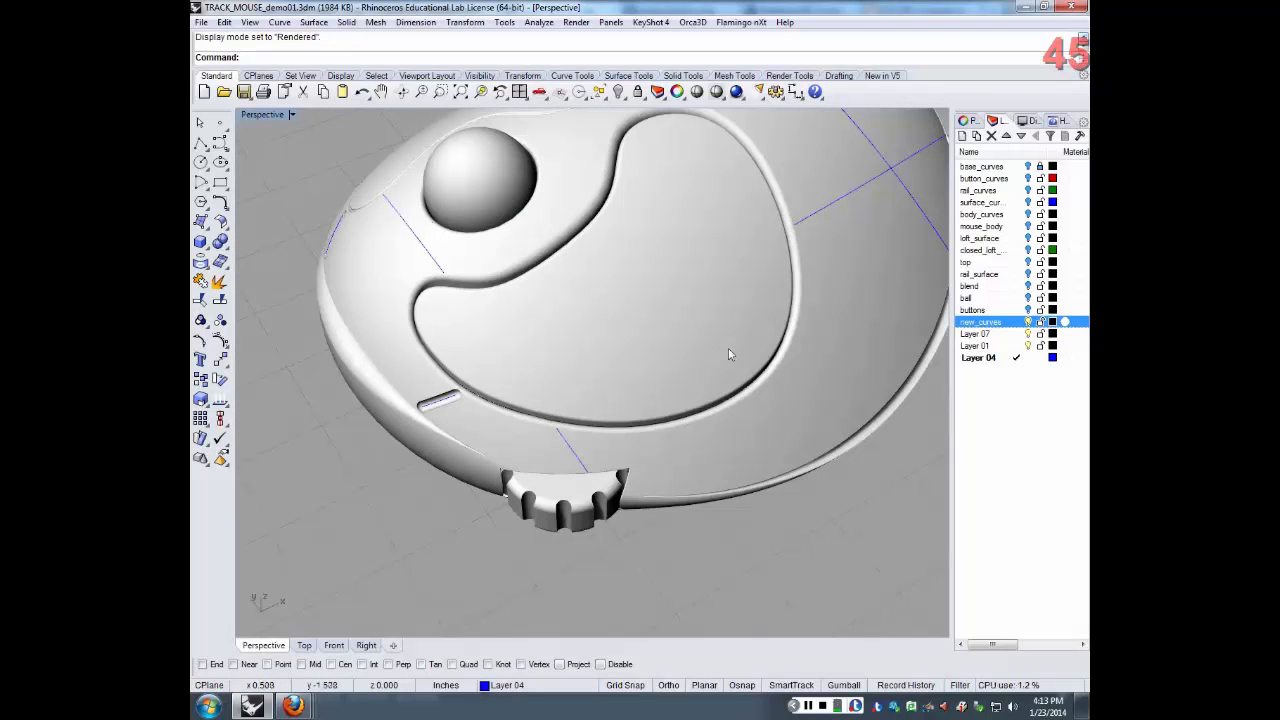
scroll(730, 347, down, 5)
right_drag(717, 338, 752, 350)
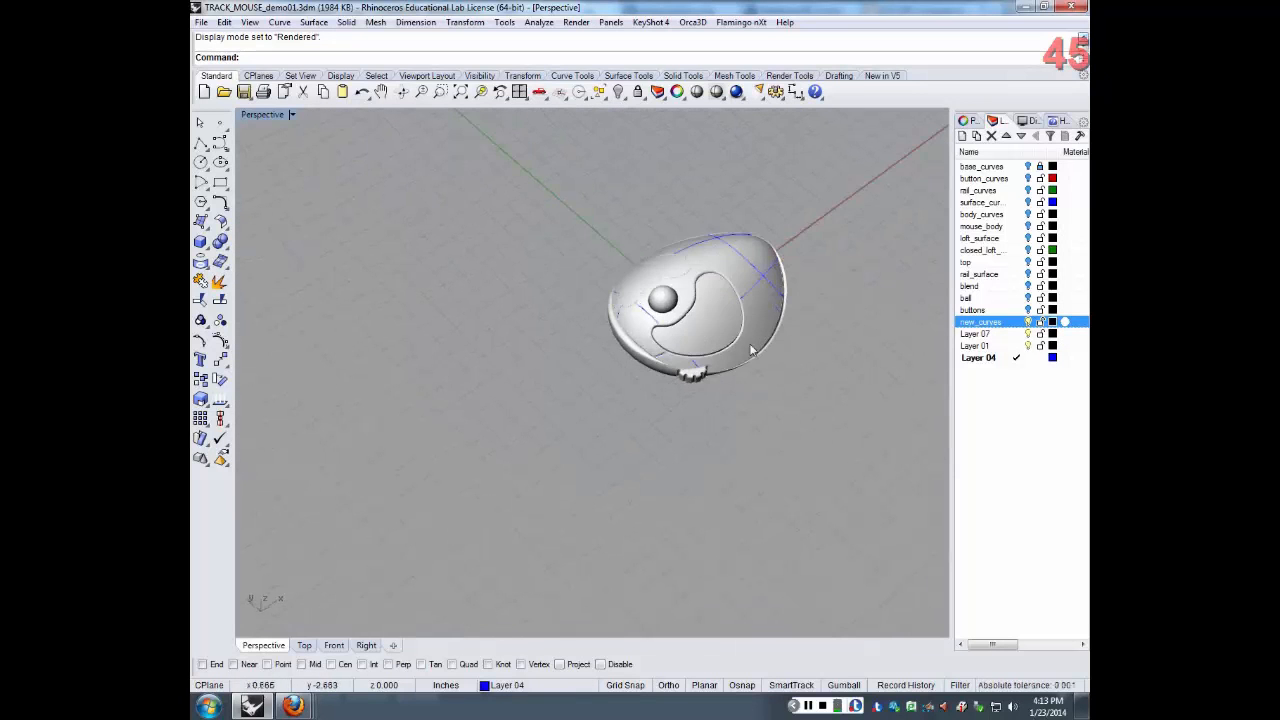
scroll(810, 340, up, 5)
scroll(757, 333, up, 1)
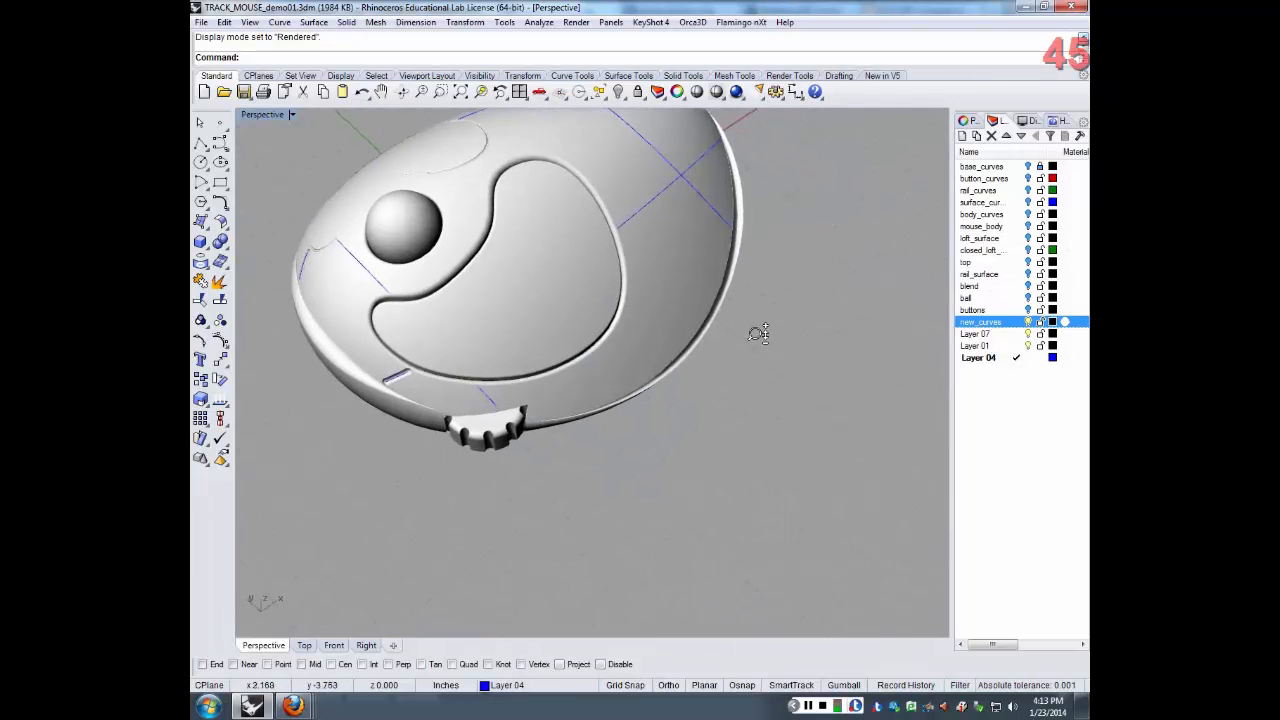
right_drag(757, 333, 640, 350)
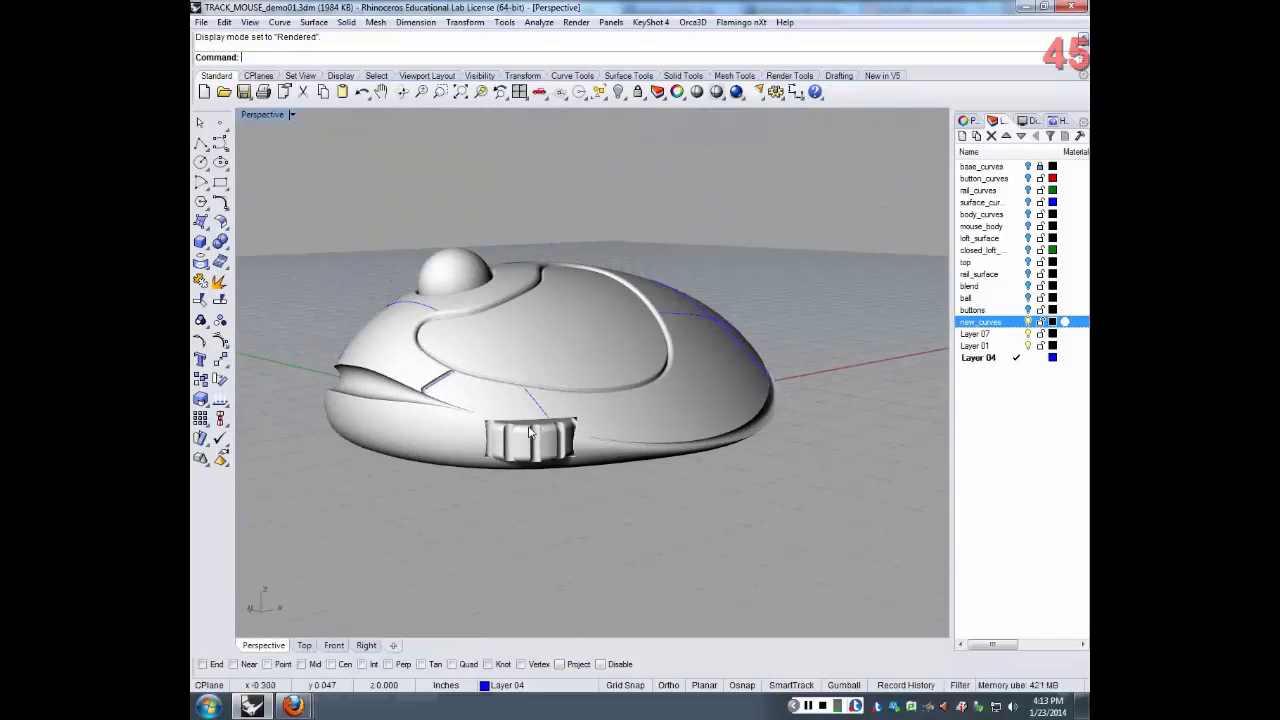
right_drag(533, 432, 537, 420)
Undo the layer visibility changes, the groove subtraction, the grouping and the pipes along the front curves
key(ctrl+z)
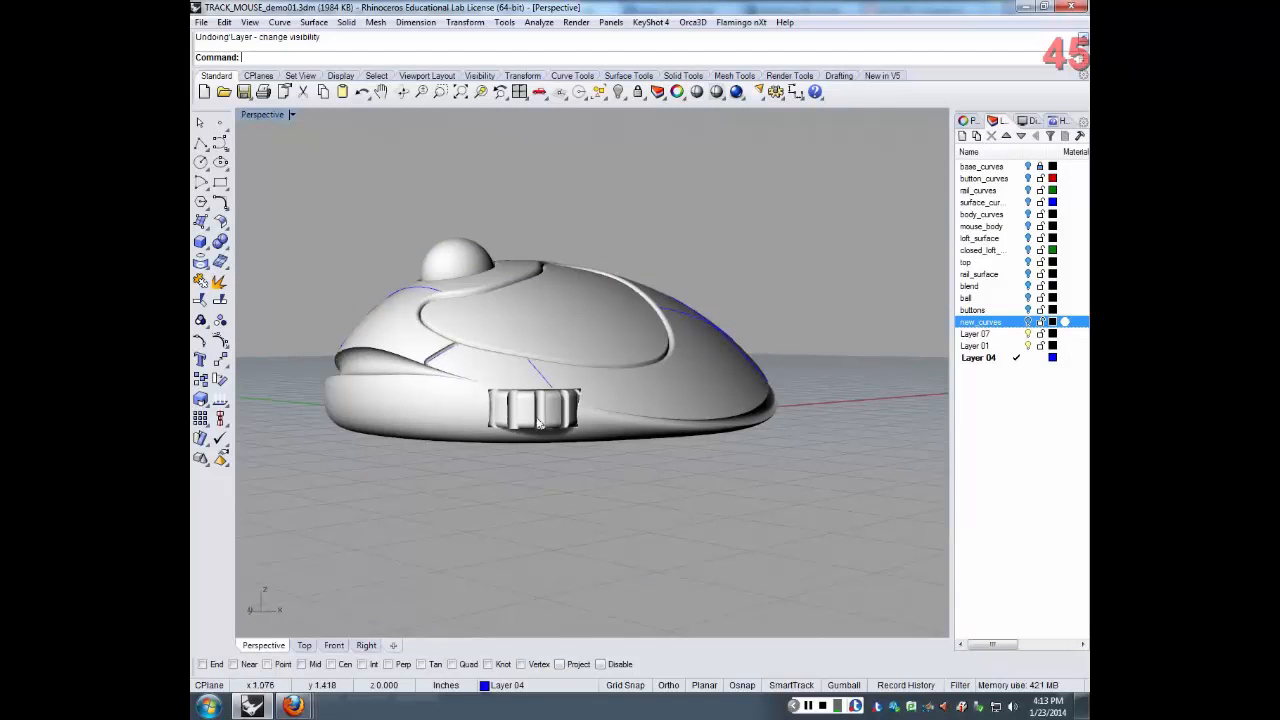
key(ctrl+z)
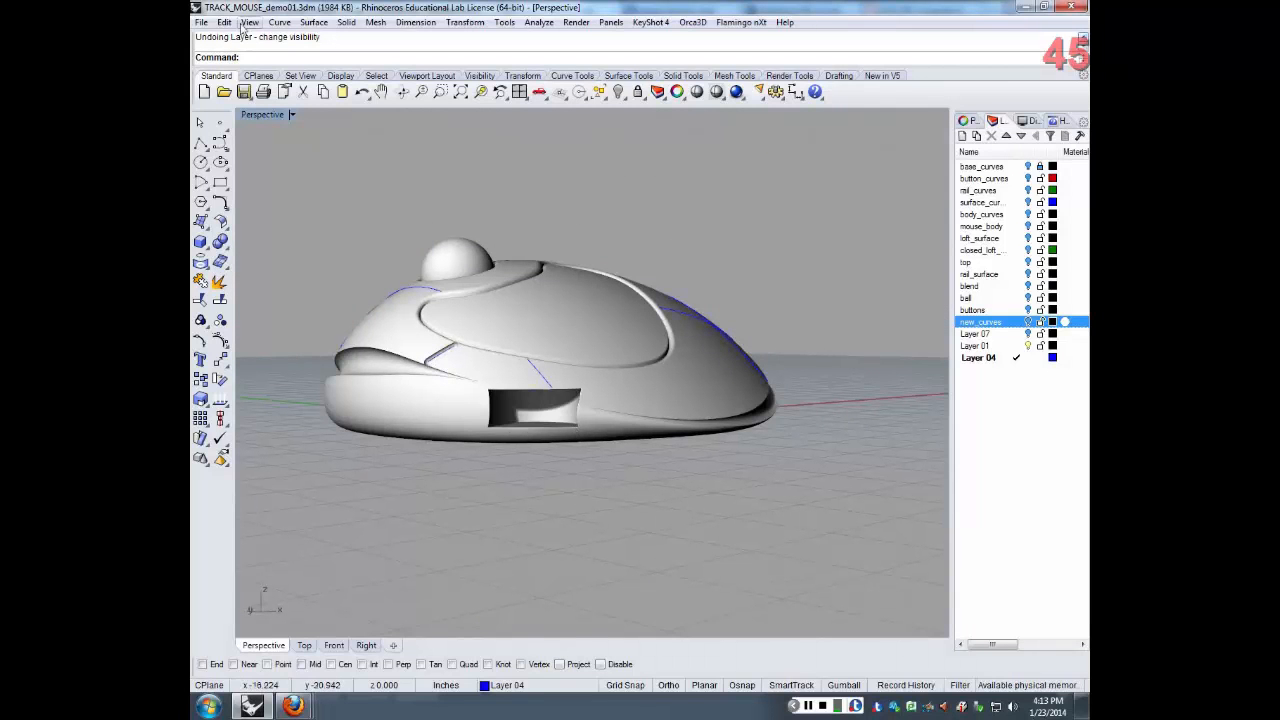
key(ctrl+z)
key(ctrl+z)
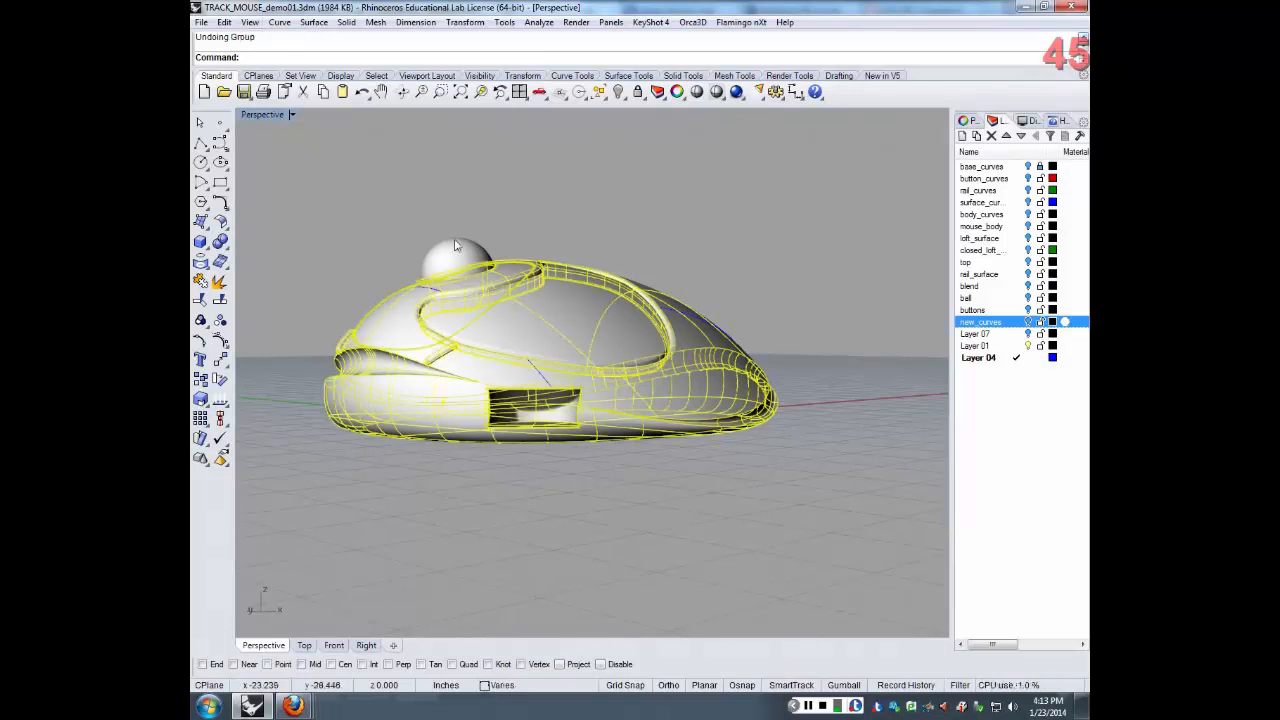
right_drag(500, 315, 531, 455)
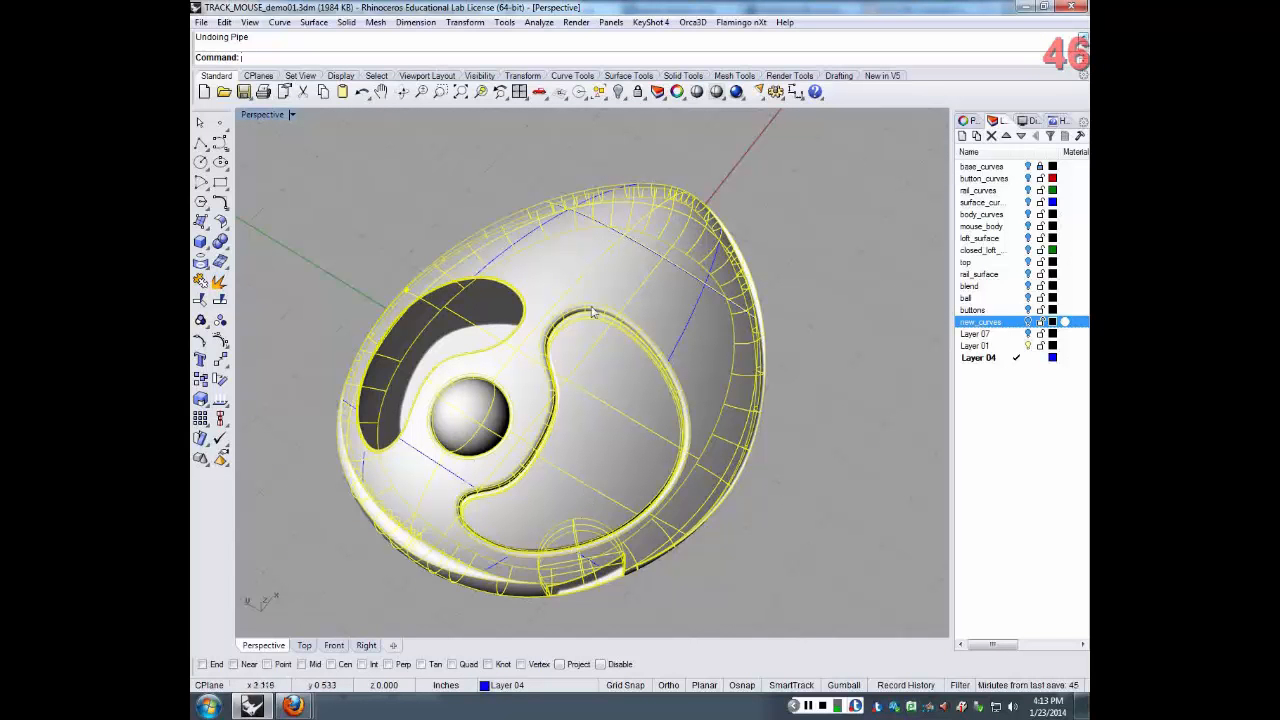
scroll(607, 409, up, 5)
scroll(607, 409, down, 5)
right_drag(607, 409, 497, 219)
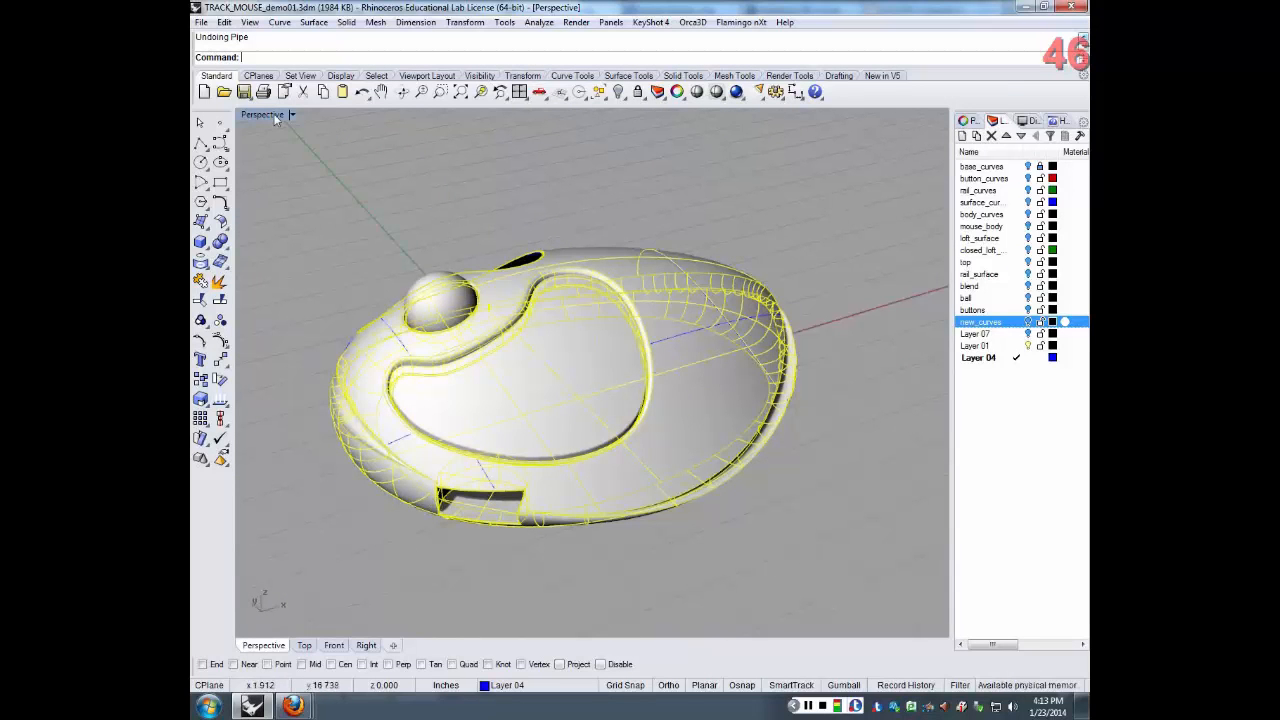
Draw a large circle in the Front view, centred just behind the mouse's rear end and reaching past the crossing isocurve
click(330, 645)
scroll(553, 527, down, 4)
right_drag(740, 522, 641, 408)
click(697, 360)
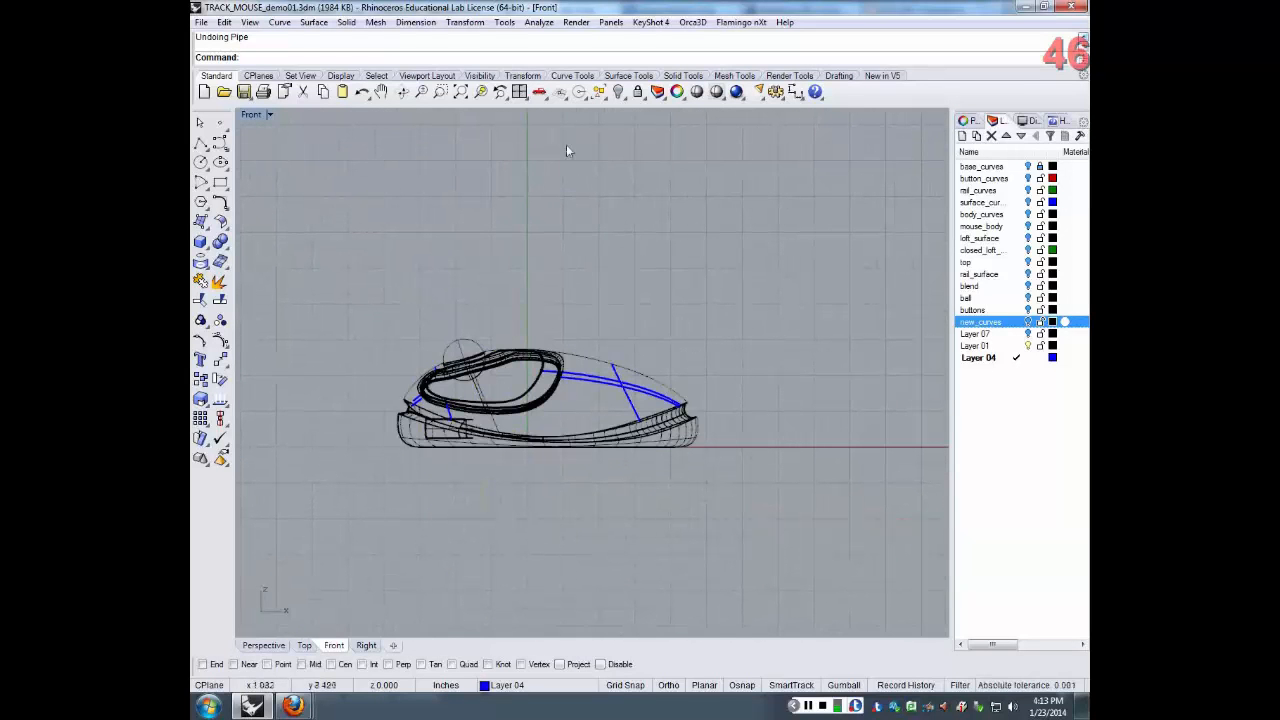
click(221, 143)
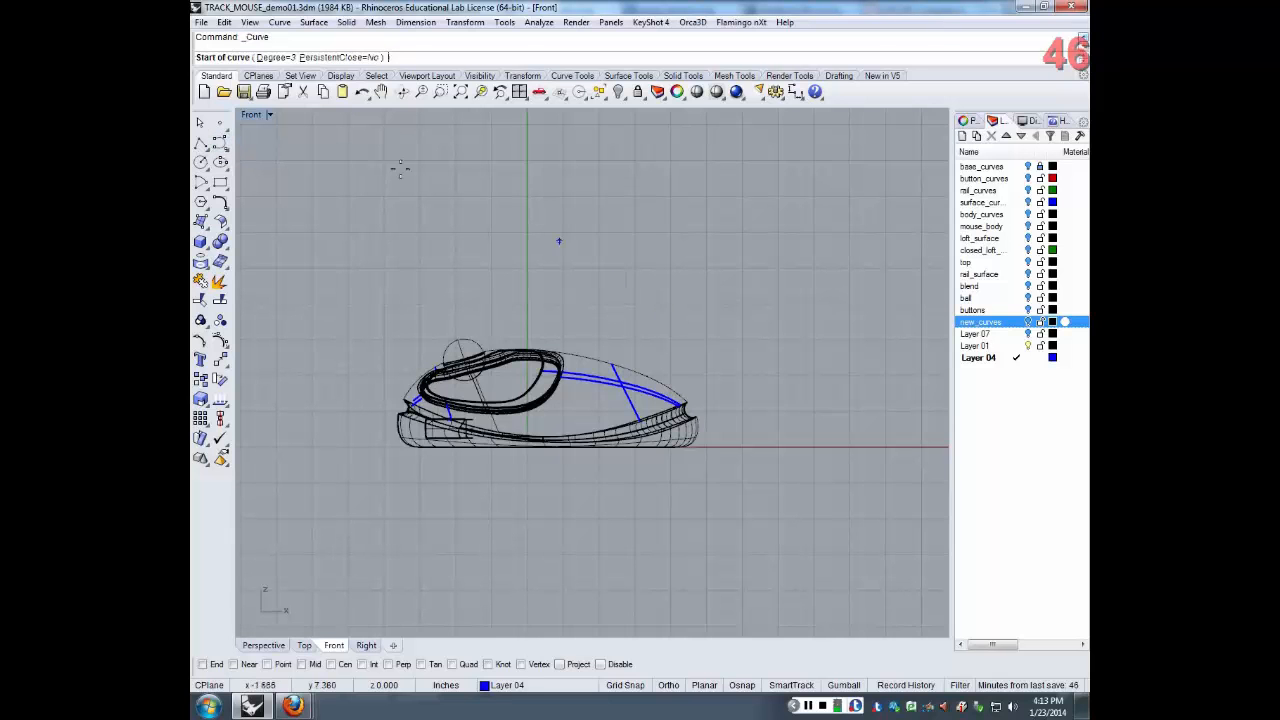
click(201, 163)
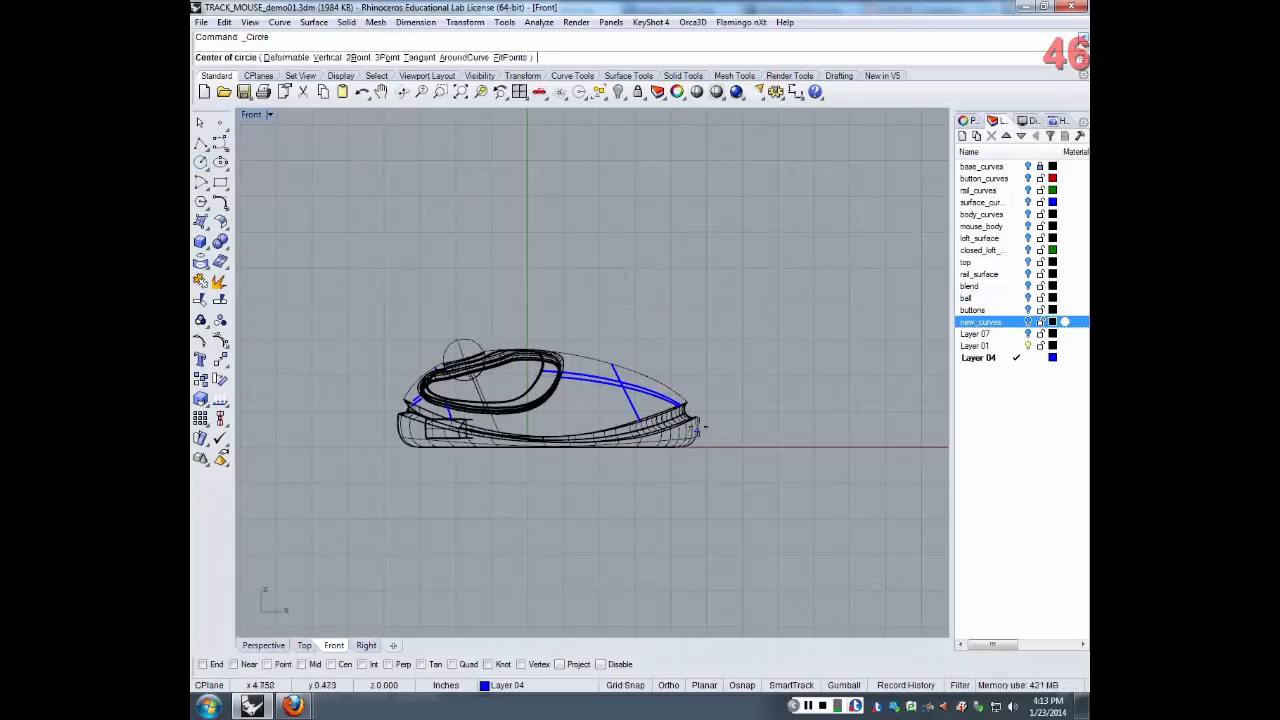
click(707, 423)
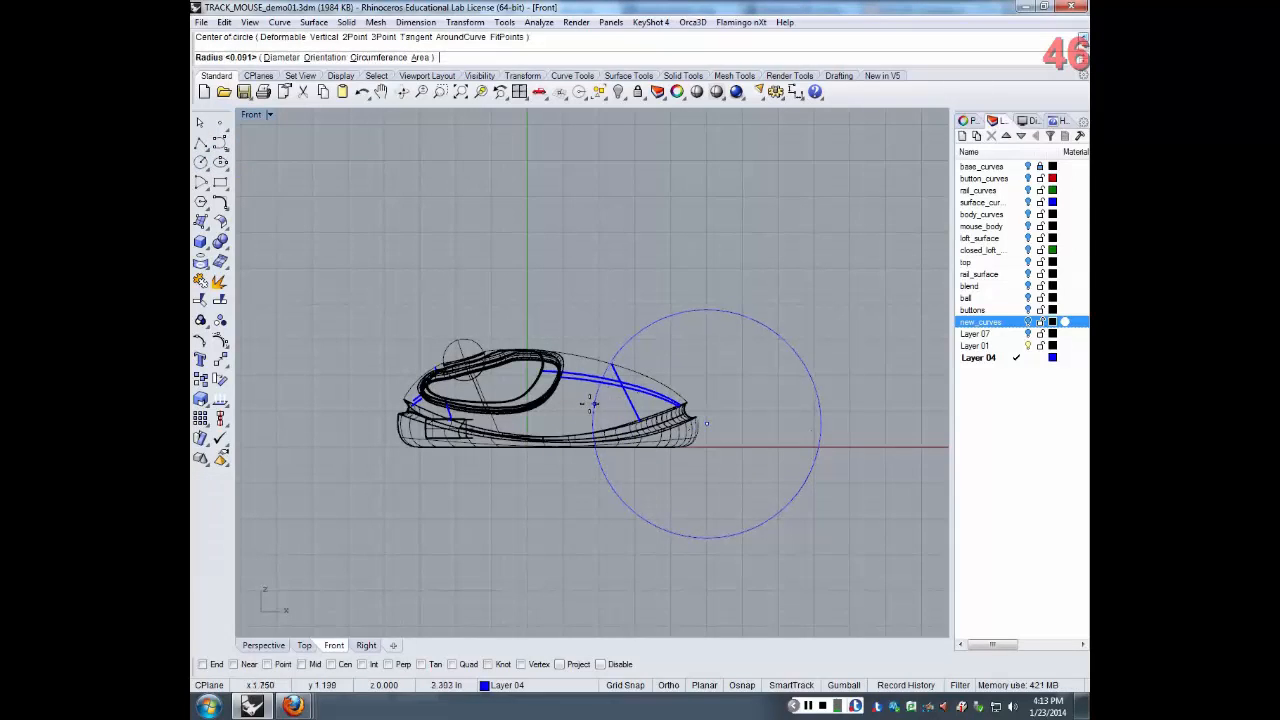
click(586, 412)
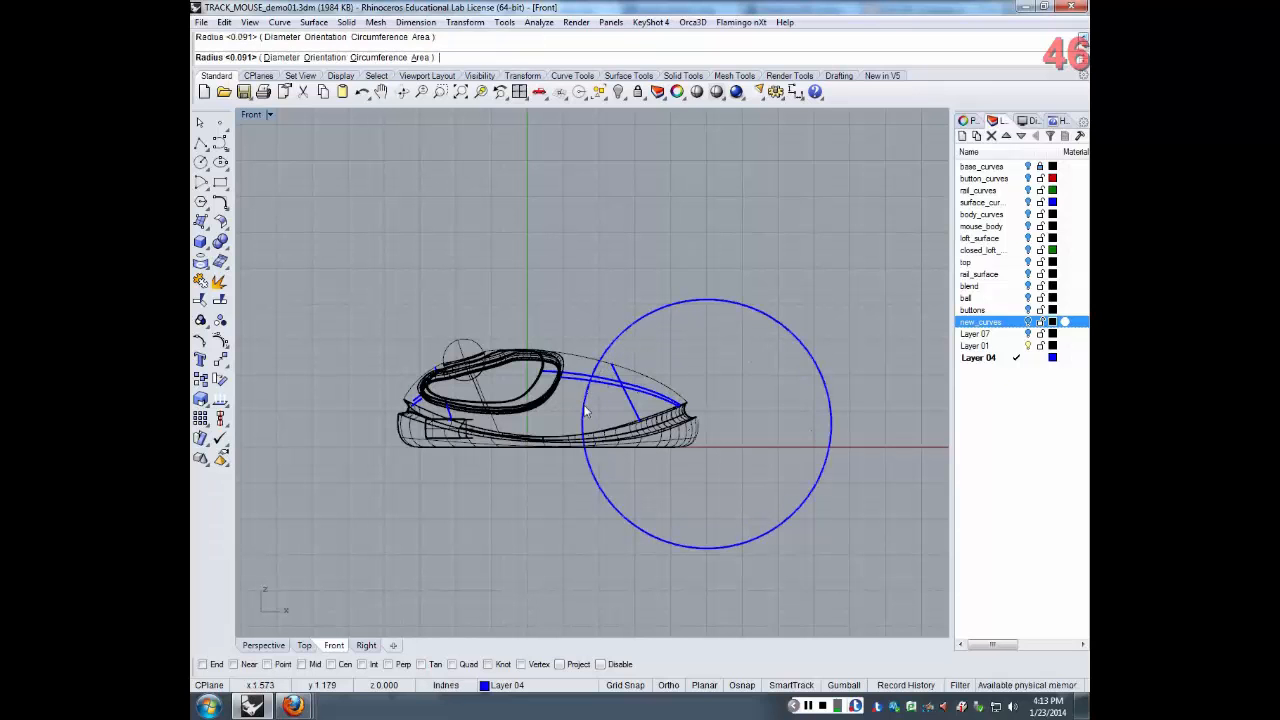
Project the circle onto the mouse body in the Front view
click(830, 402)
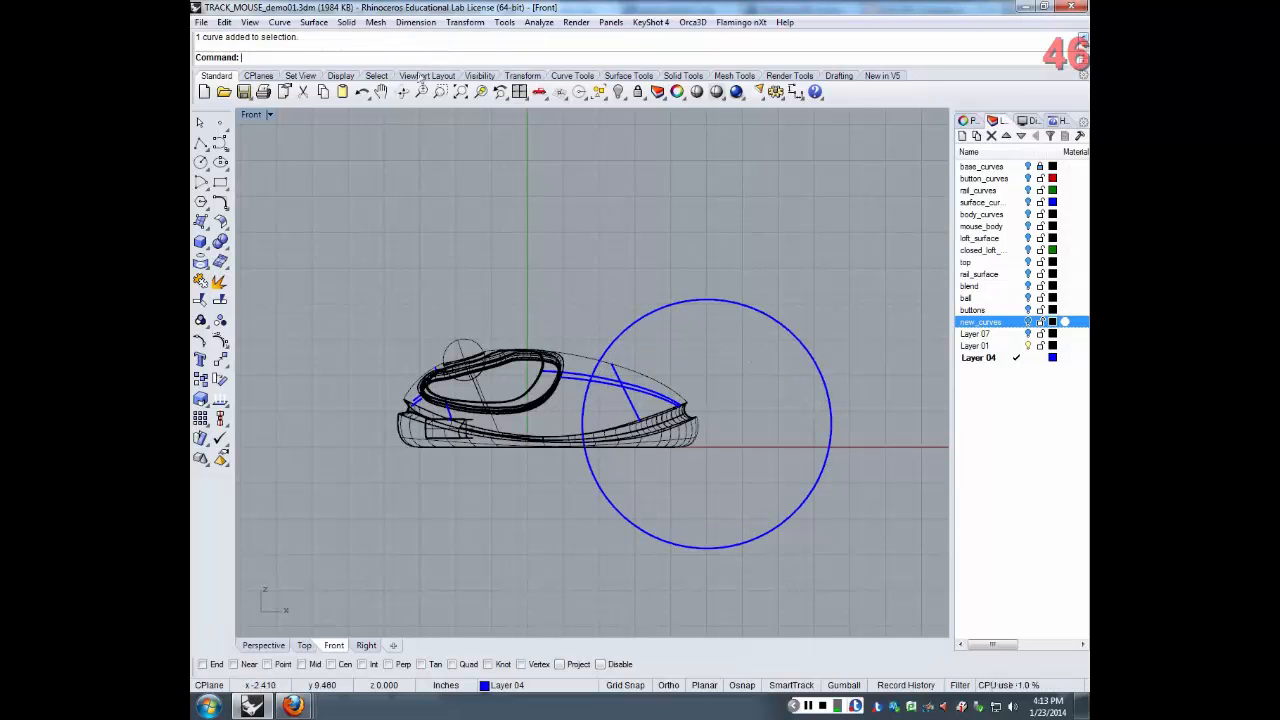
text(Project)
key(Return)
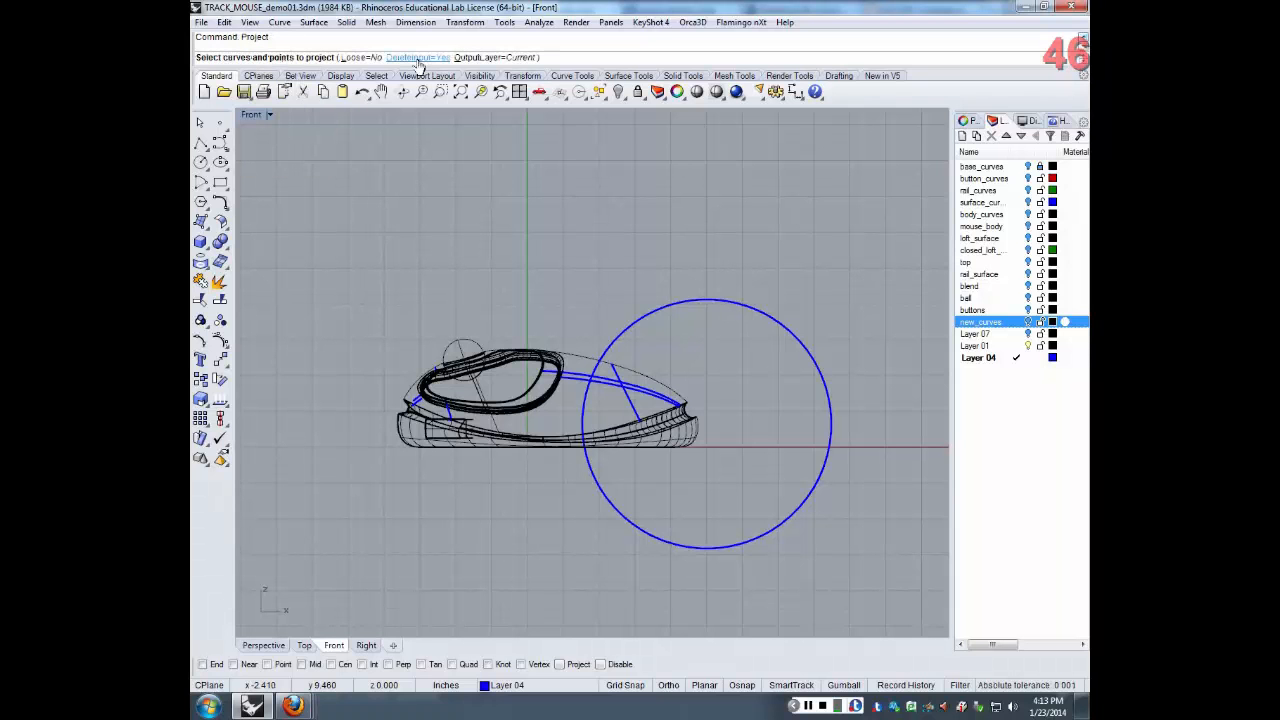
click(732, 305)
key(Return)
click(642, 378)
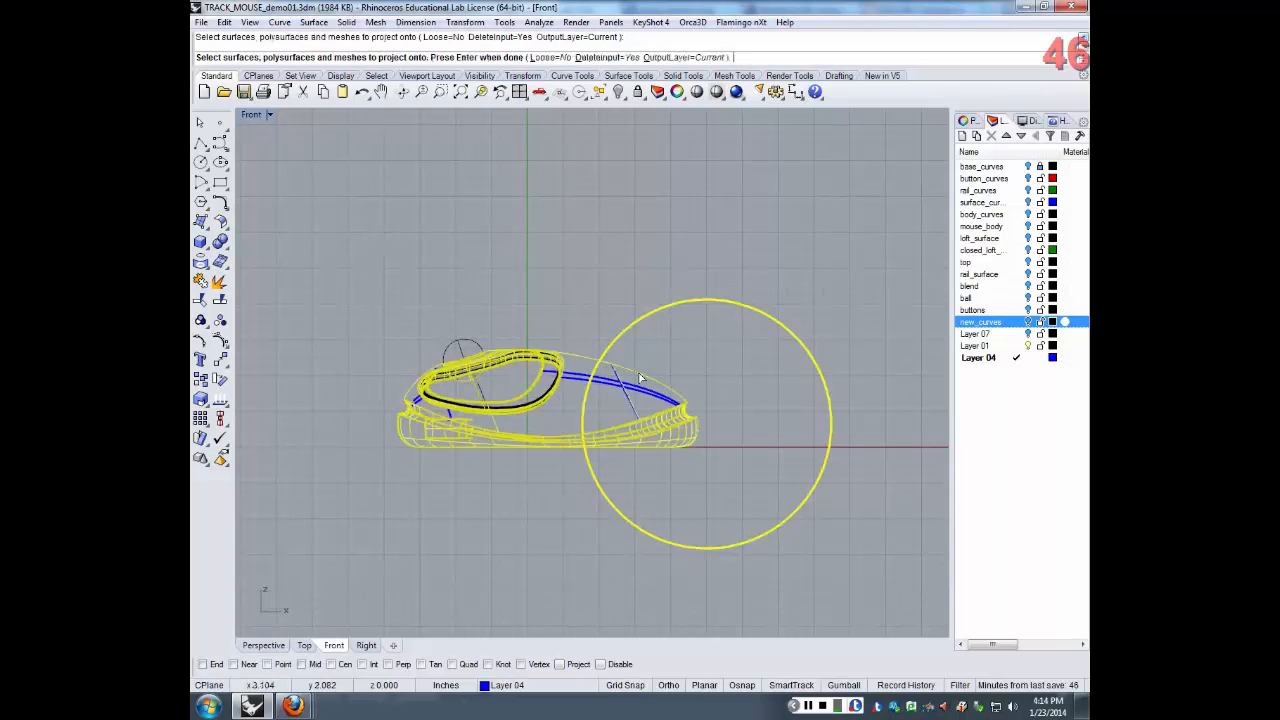
key(Return)
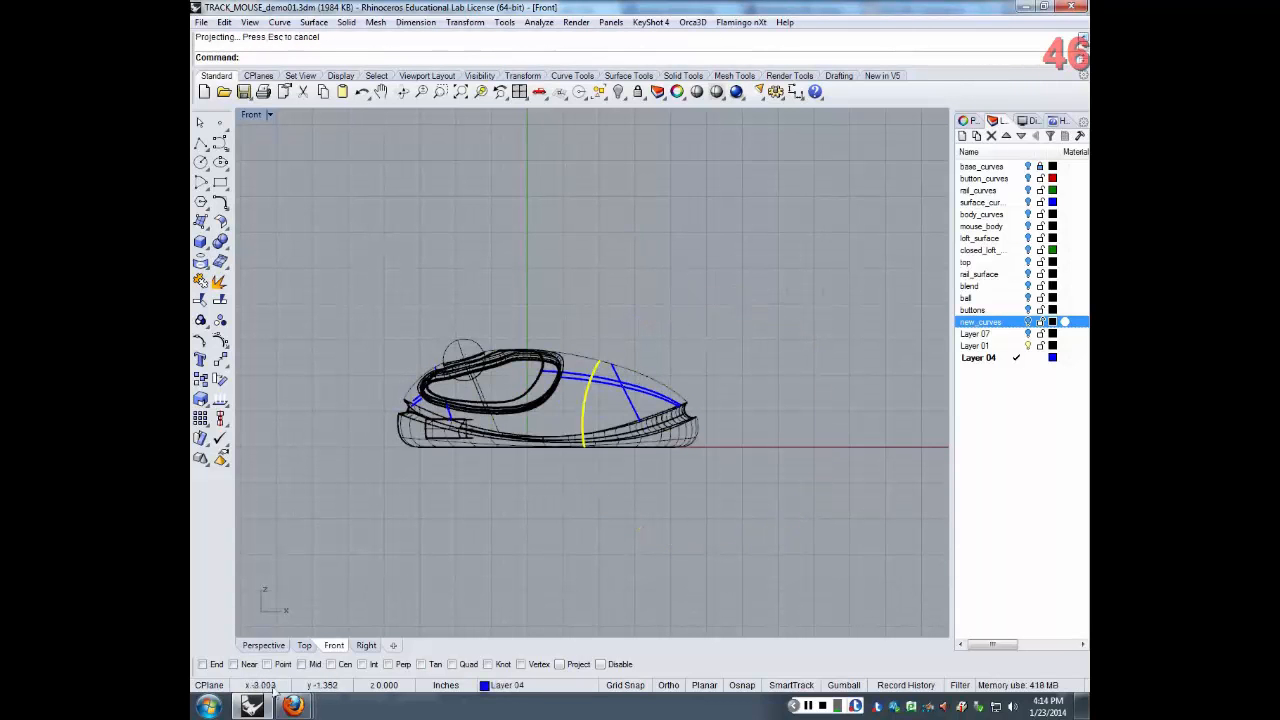
Try a pipe with a radius of 0.06 along the projected curve in the perspective view, and undo it
click(263, 645)
mouse_move(445, 470)
right_down()
mouse_move(453, 317)
mouse_move(420, 400)
mouse_move(300, 250)
mouse_move(242, 208)
mouse_move(317, 303)
mouse_move(261, 348)
mouse_move(929, 347)
right_up()
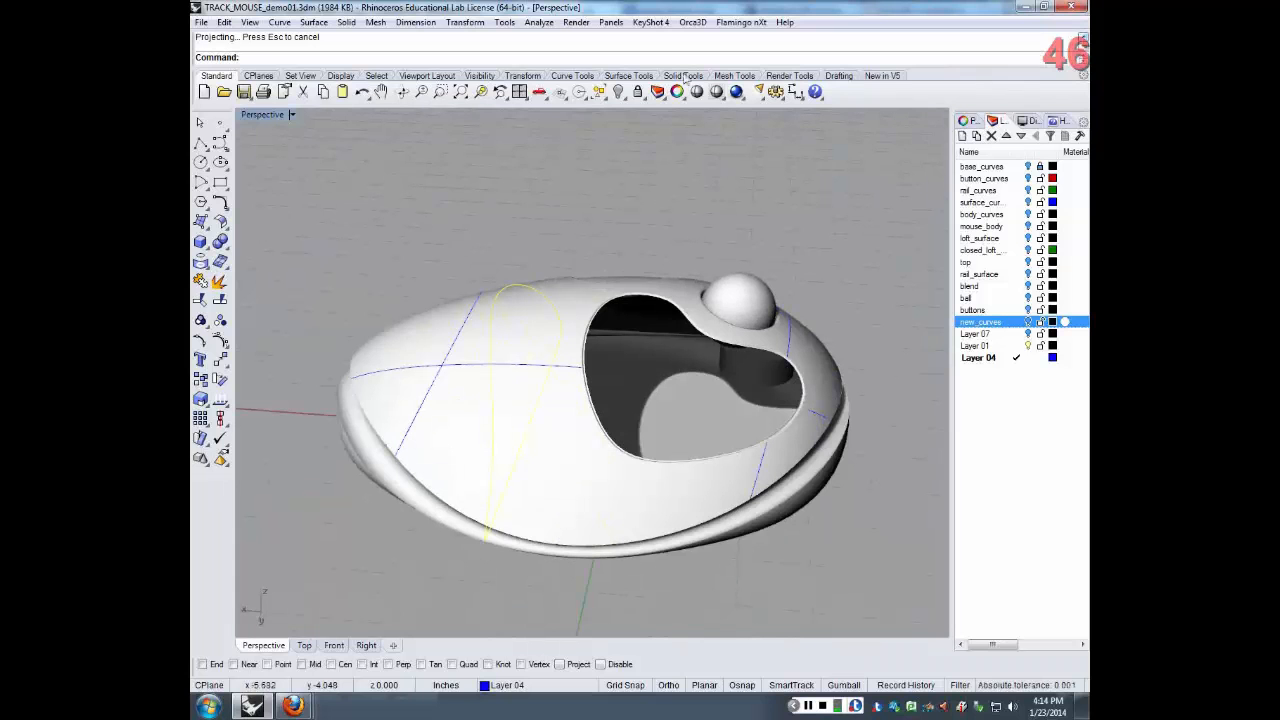
middle_click(494, 62)
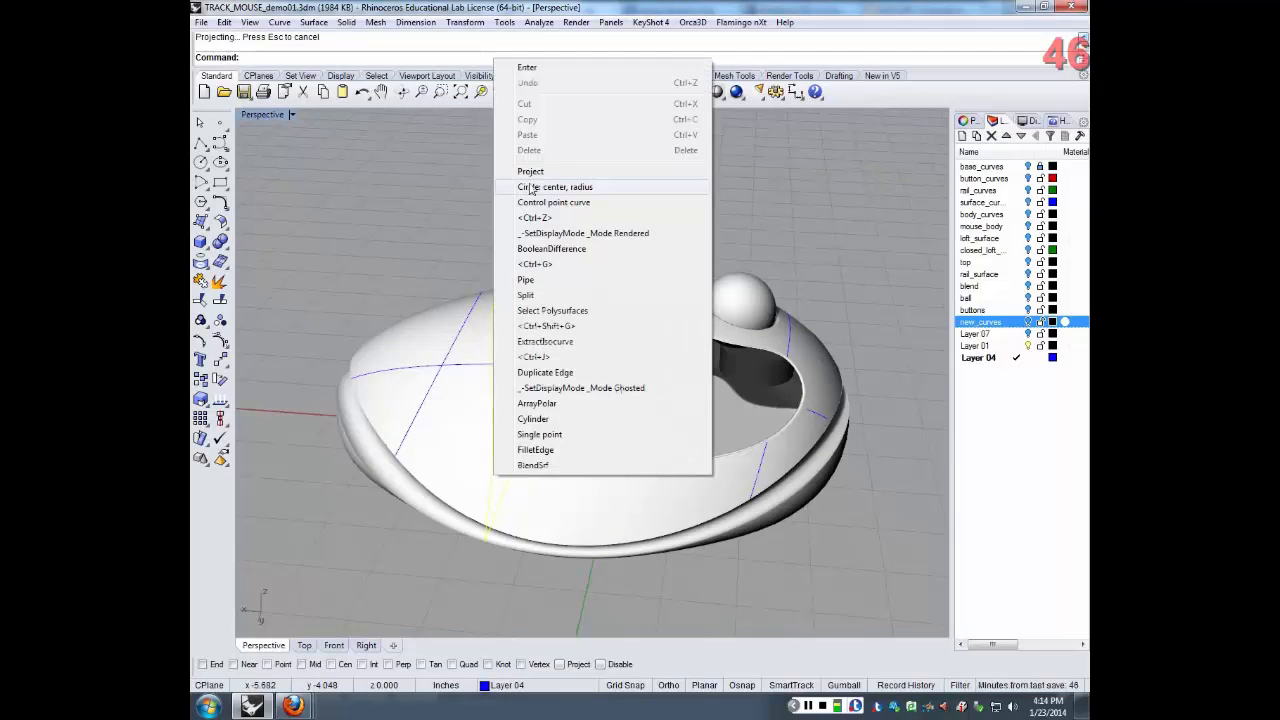
click(527, 281)
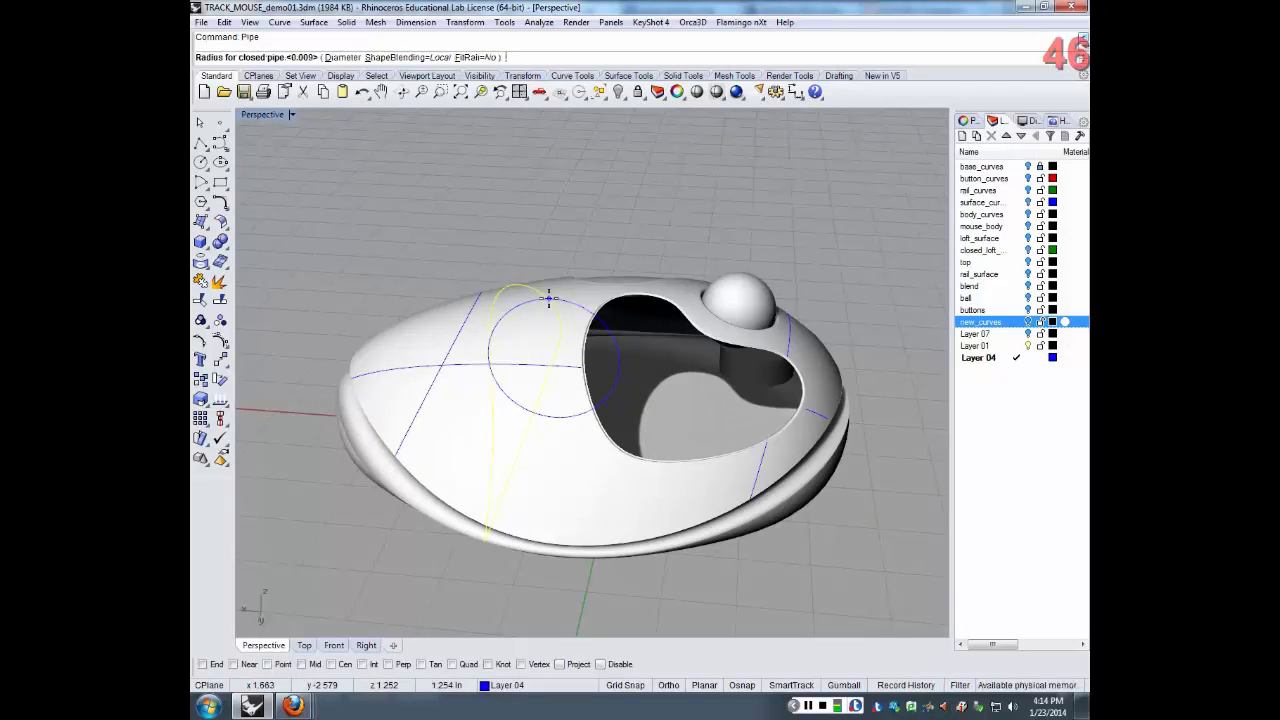
text(.06)
key(Return)
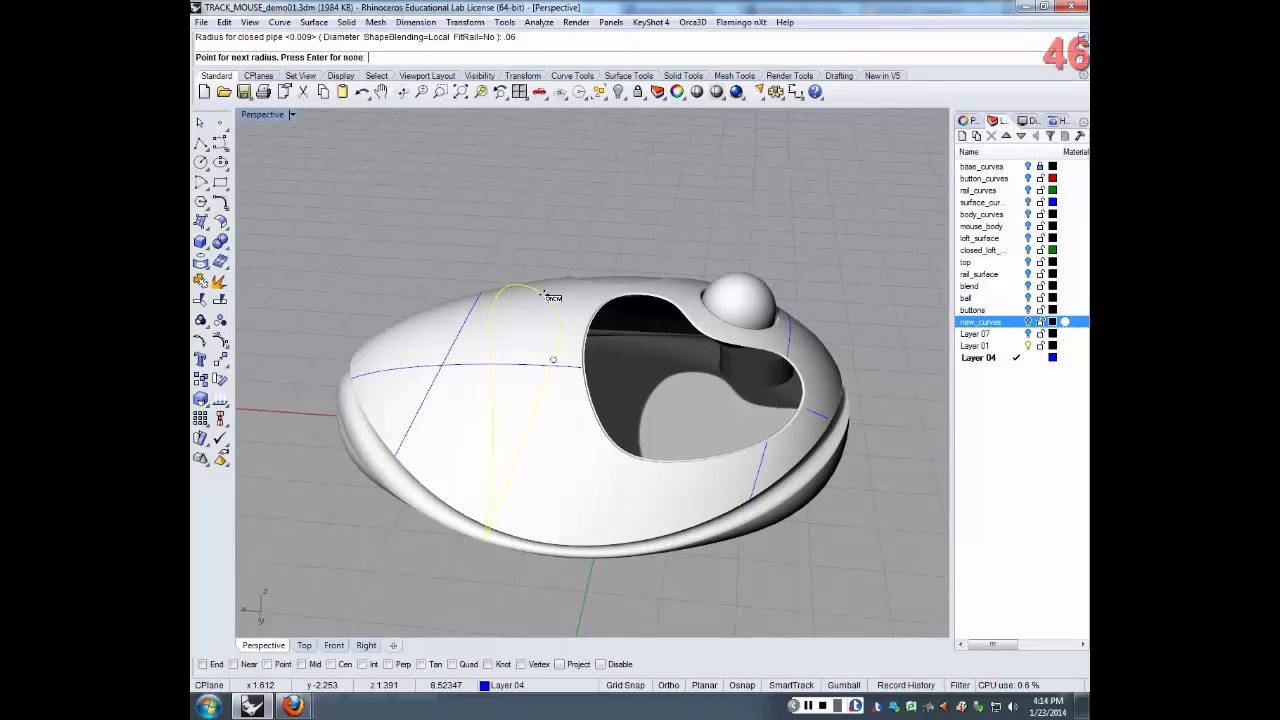
key(Return)
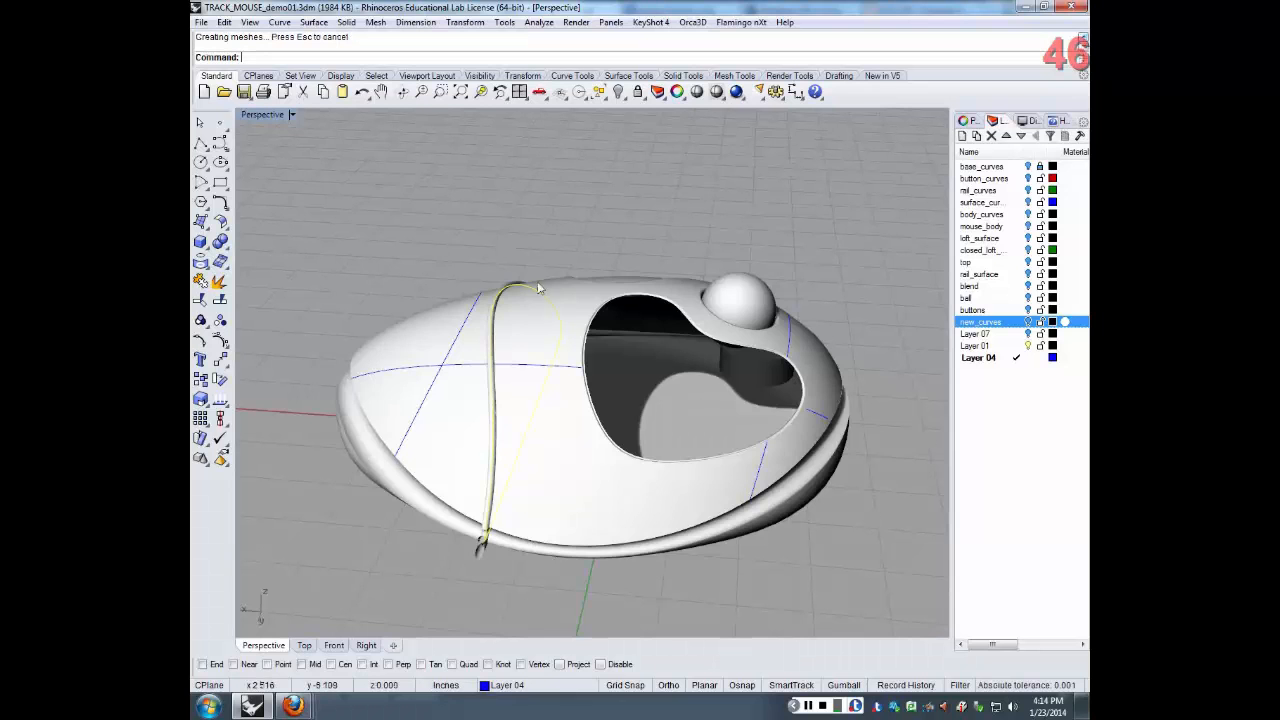
right_drag(493, 351, 650, 386)
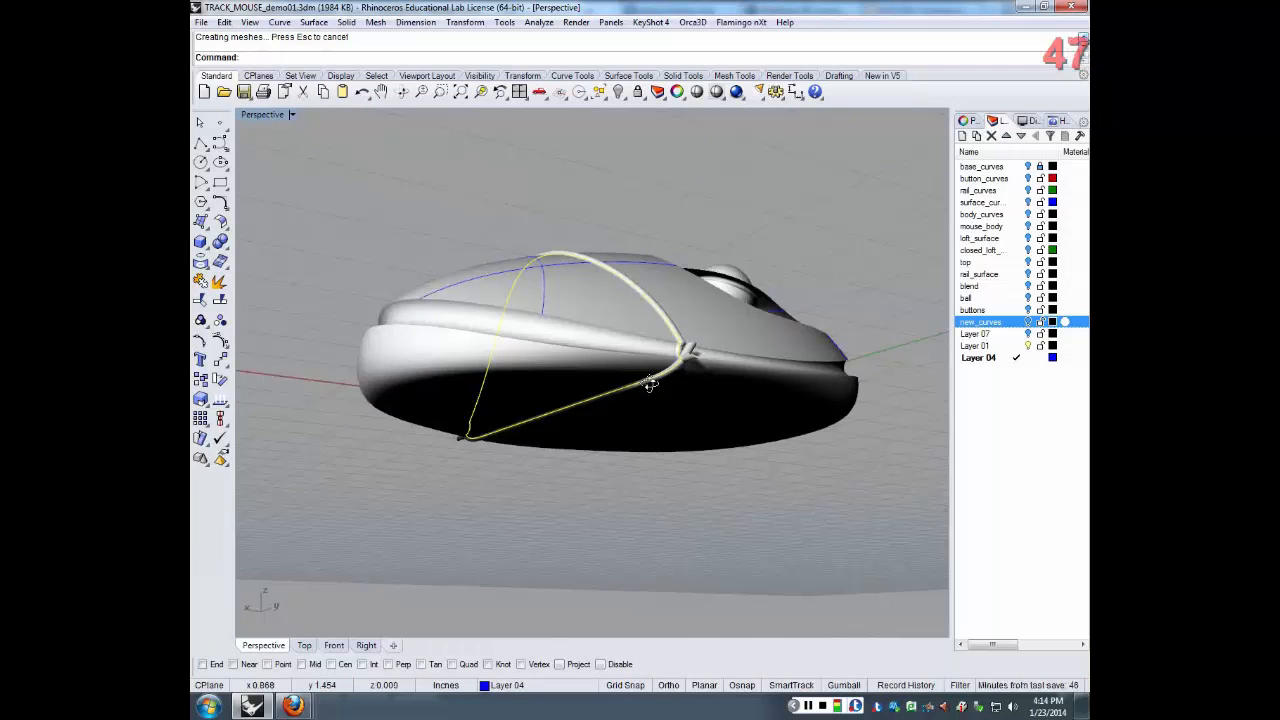
key(ctrl+z)
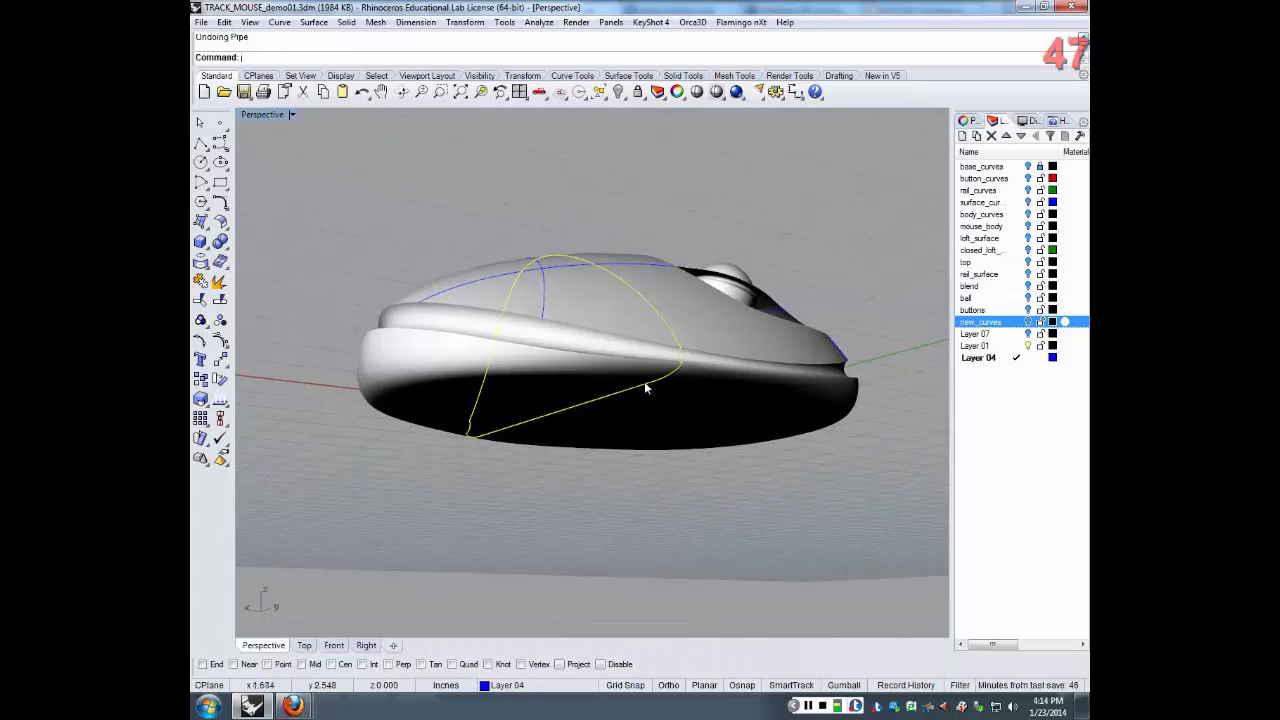
Show the projected curve's control points, examine them where the curve crosses the side rail, and hide them again
scroll(681, 367, up, 3)
scroll(681, 367, up, 3)
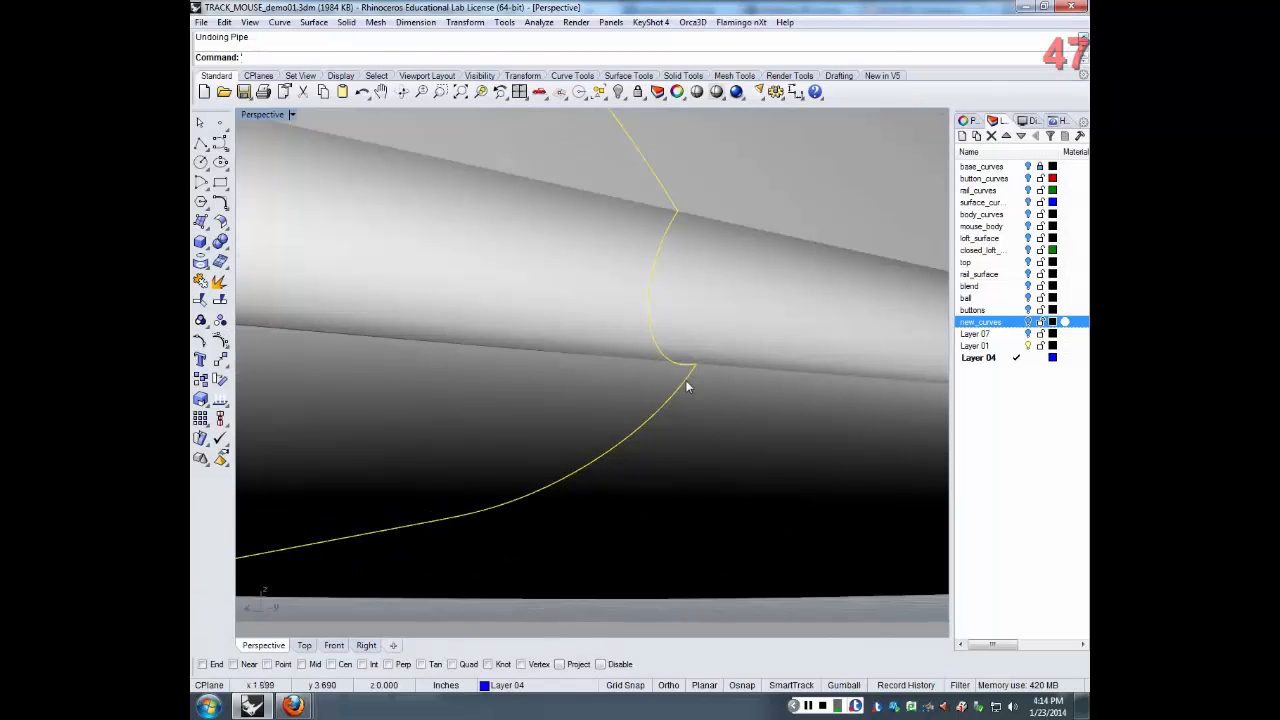
click(687, 387)
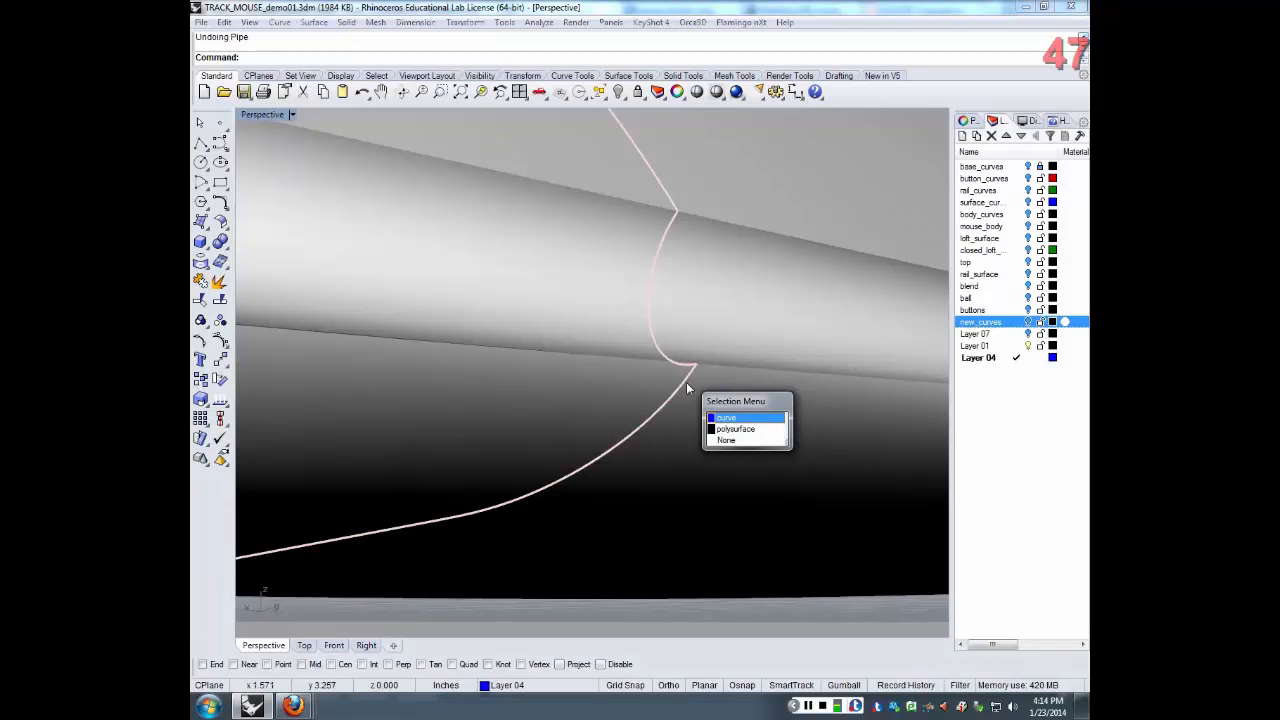
click(728, 418)
key(F10)
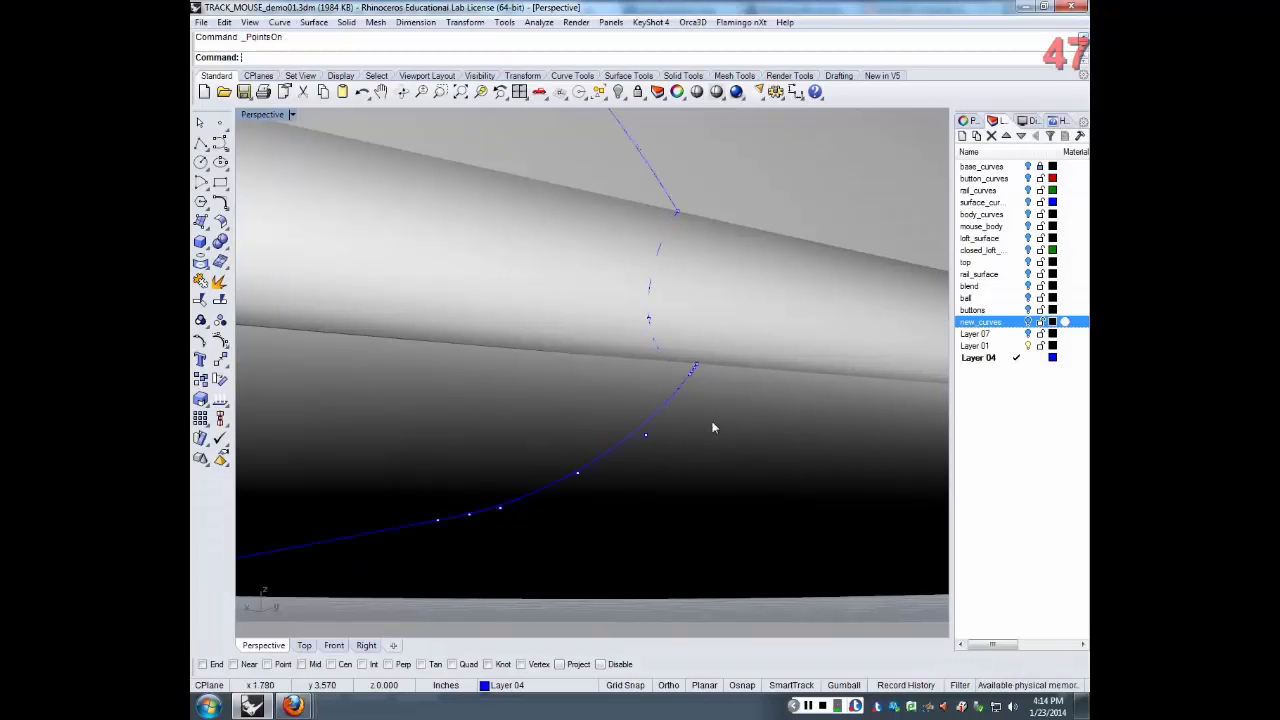
scroll(710, 424, down, 2)
scroll(708, 410, up, 3)
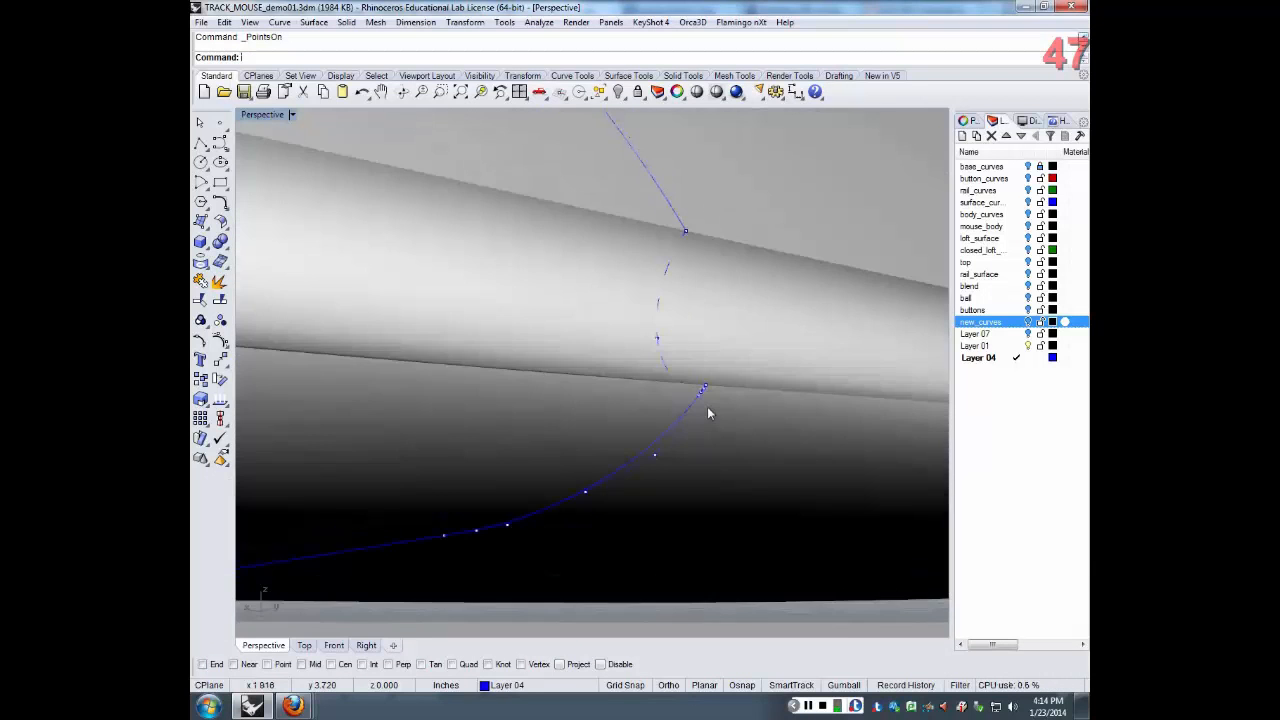
scroll(710, 413, down, 3)
right_drag(713, 411, 857, 422)
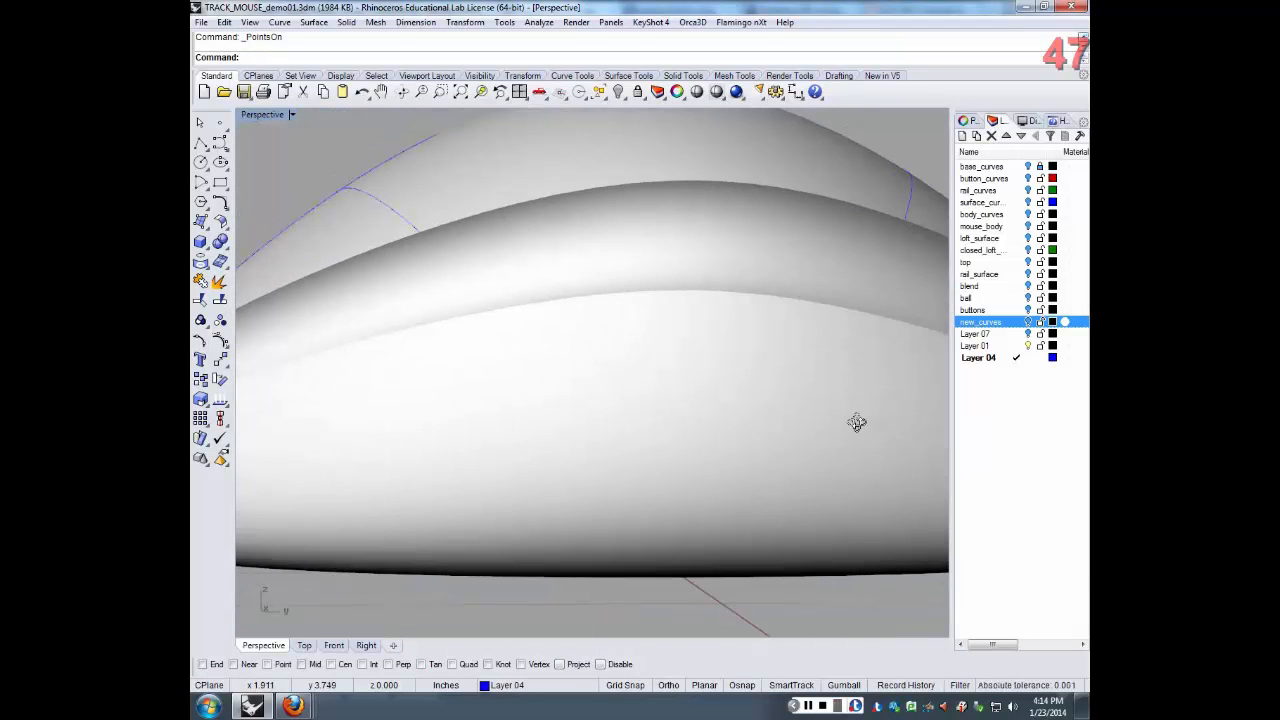
scroll(845, 425, down, 3)
scroll(614, 457, up, 4)
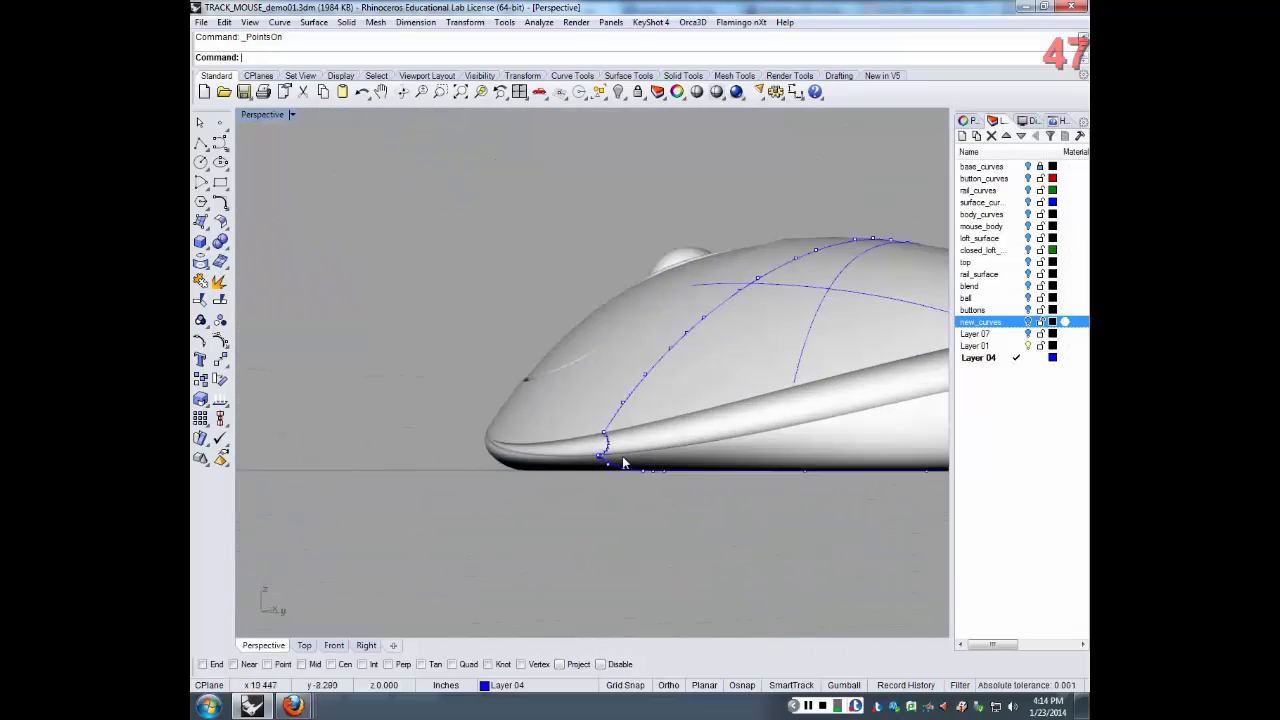
scroll(607, 449, up, 4)
scroll(592, 436, down, 2)
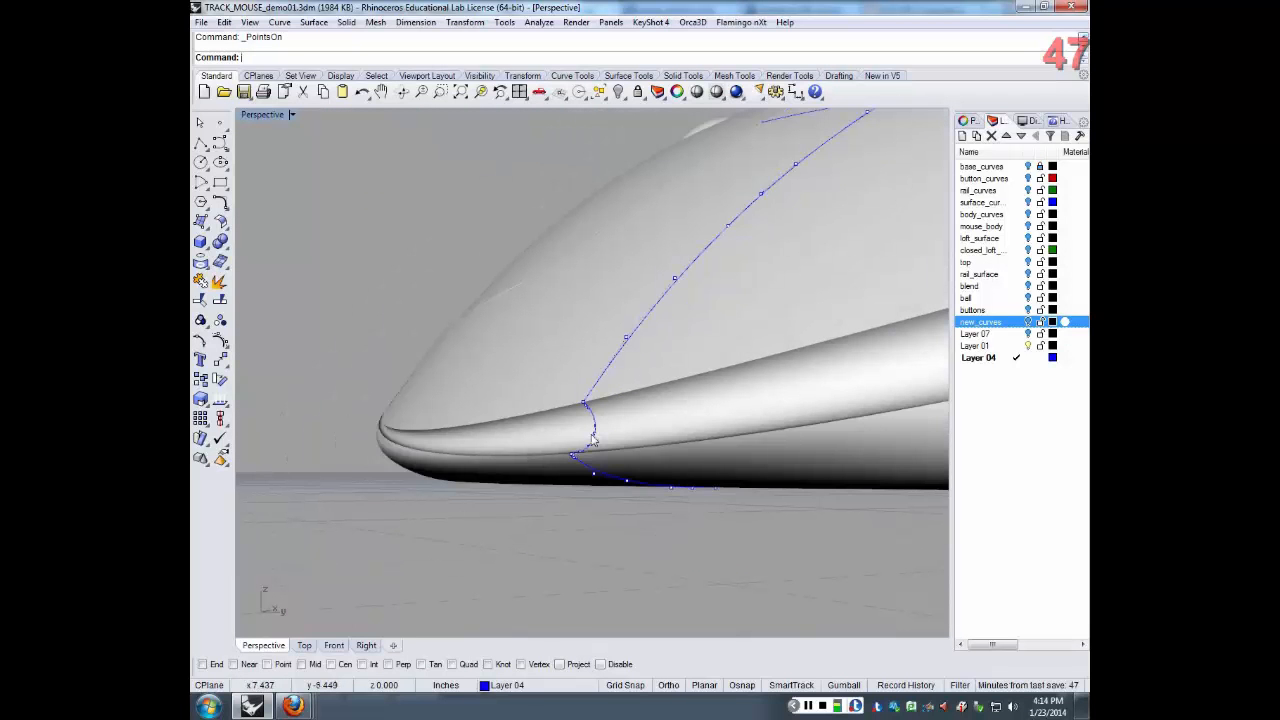
key(F11)
Rebuild the projected curve with 50 points at degree 3, deleting the input curve
click(617, 371)
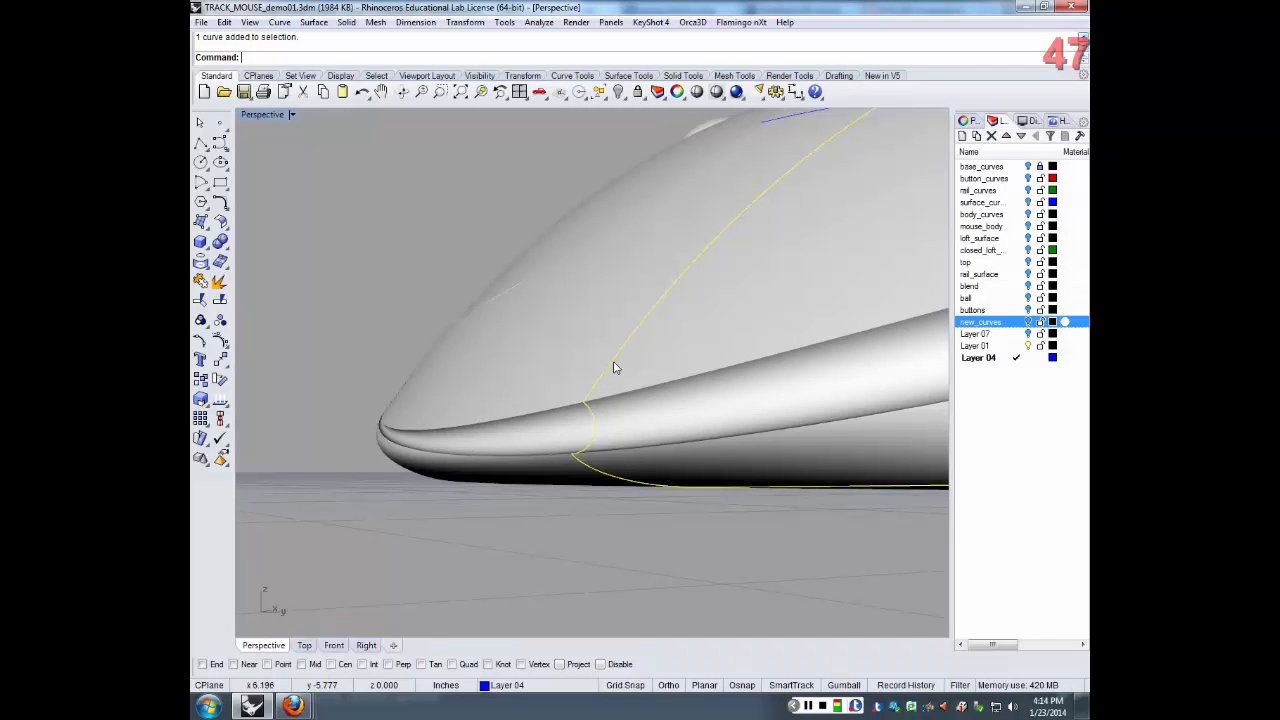
text(Rebuild)
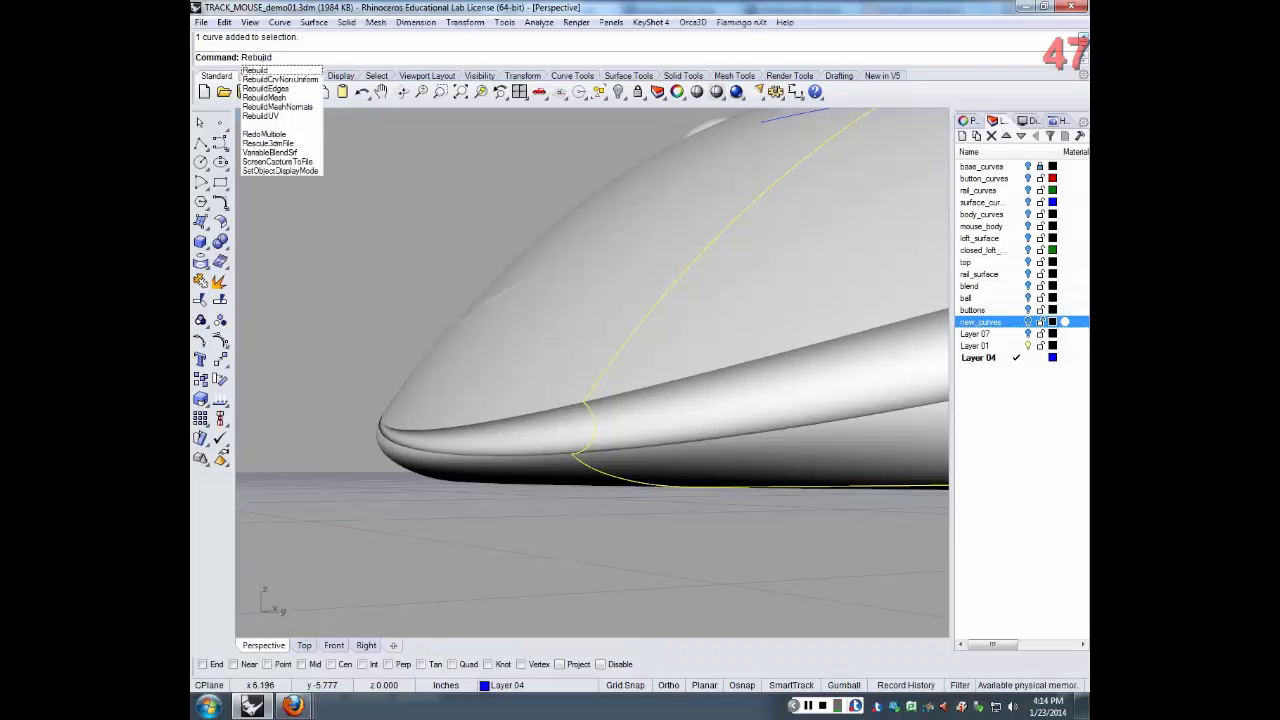
key(Return)
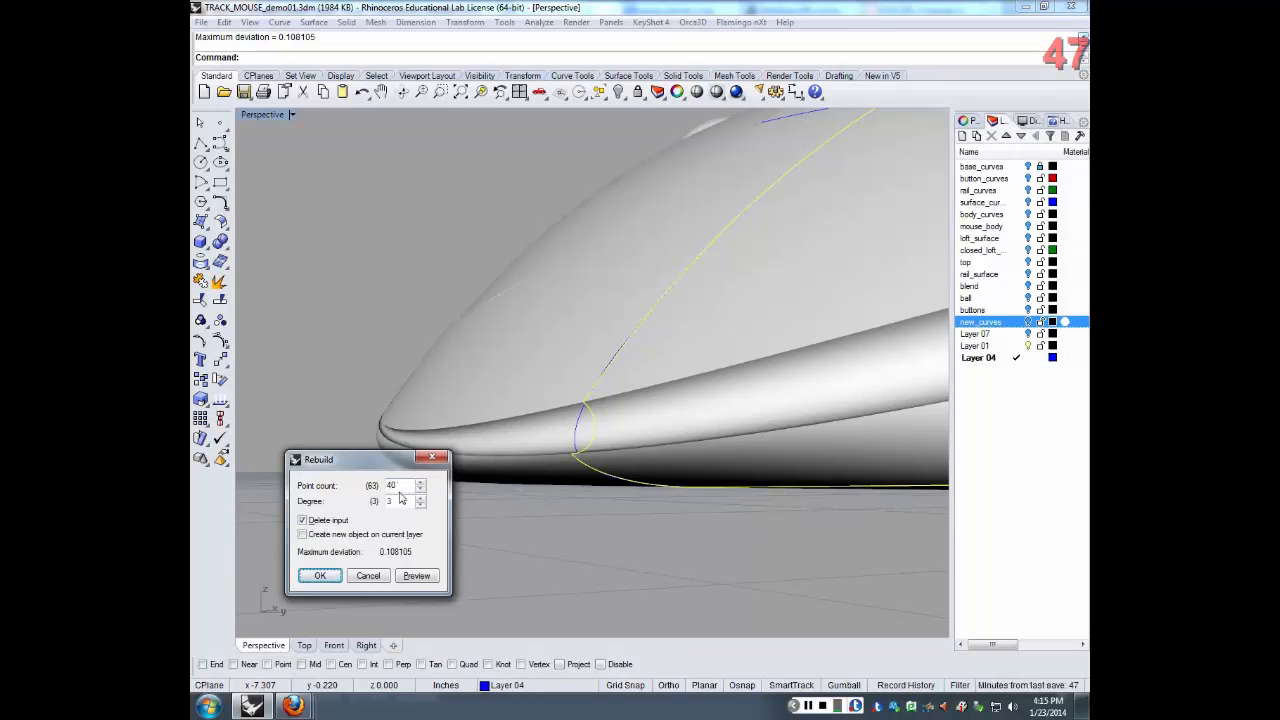
drag(402, 488, 372, 490)
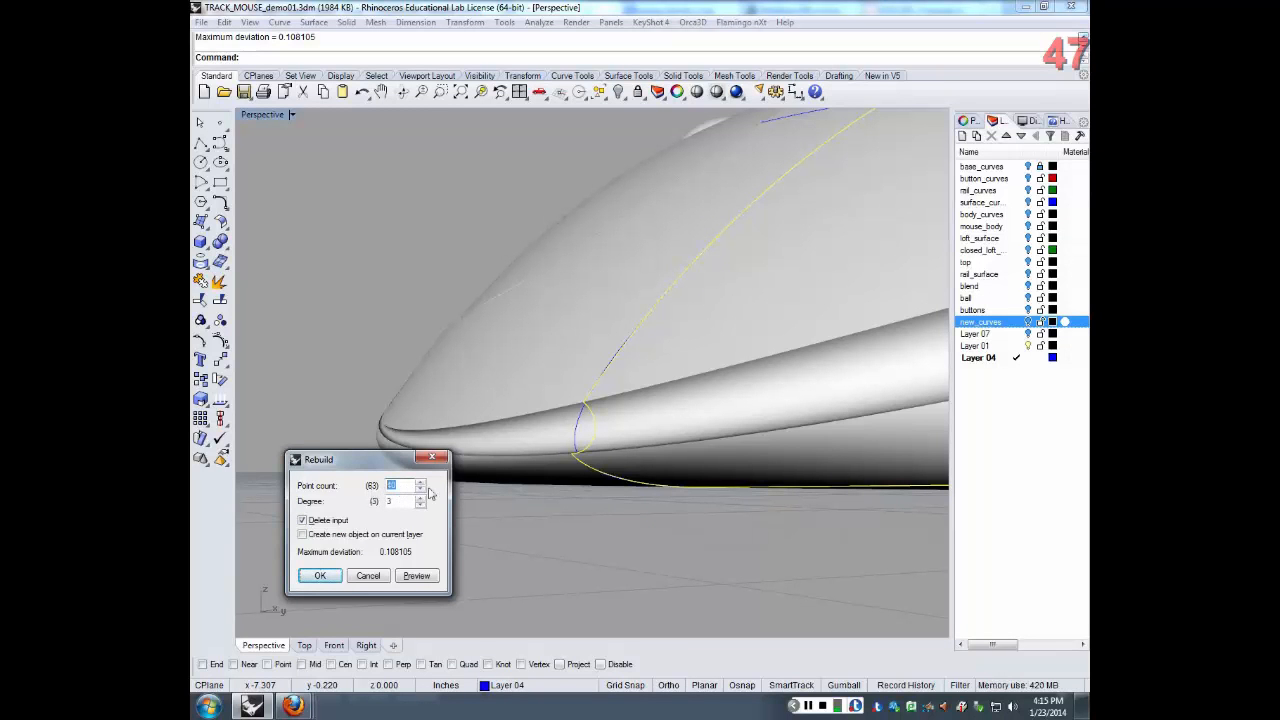
key(Tab)
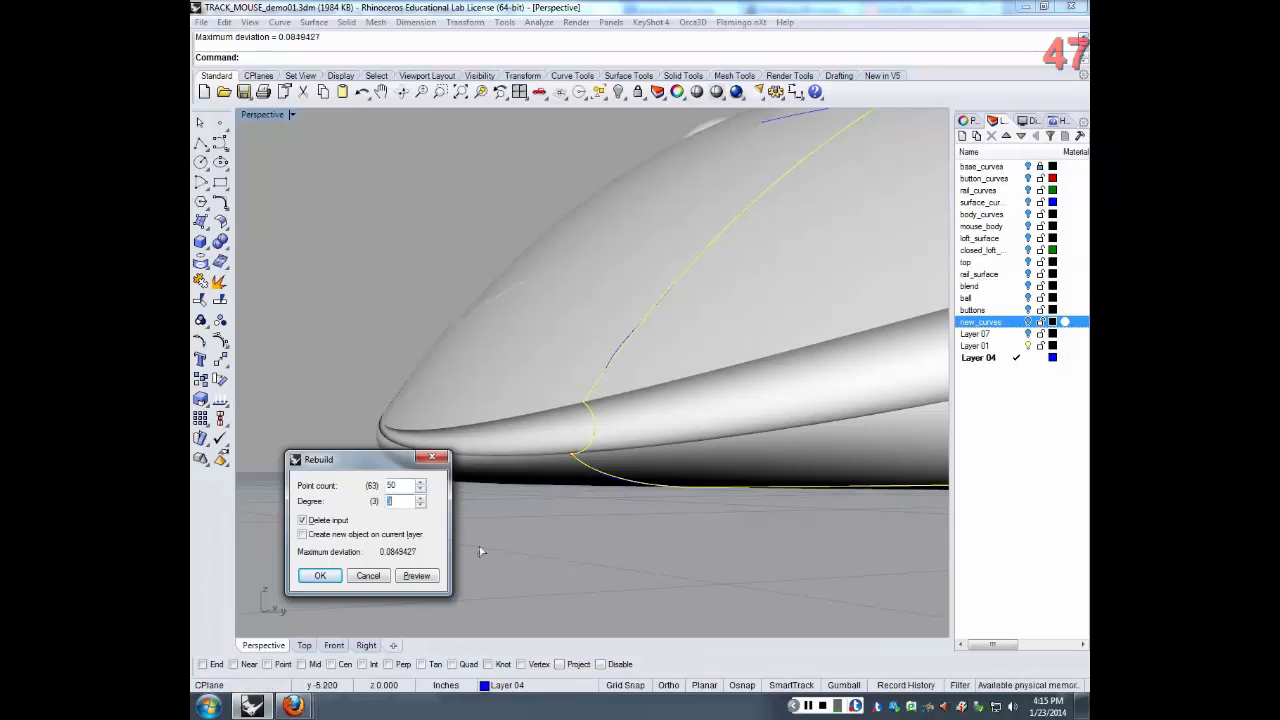
right_drag(583, 506, 571, 310)
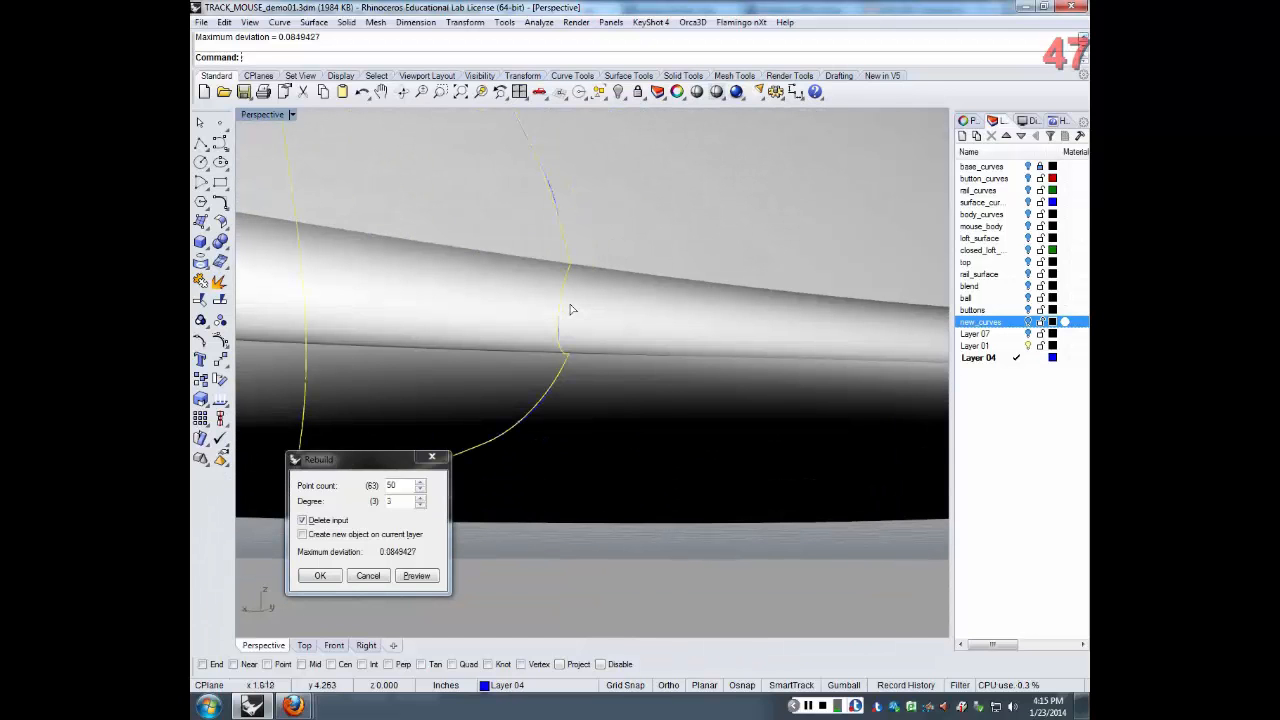
click(318, 577)
Create a pipe along the rebuilt curve around the mouse body and inspect it over the top surface
right_drag(585, 506, 586, 471)
scroll(625, 413, down, 5)
scroll(612, 465, up, 4)
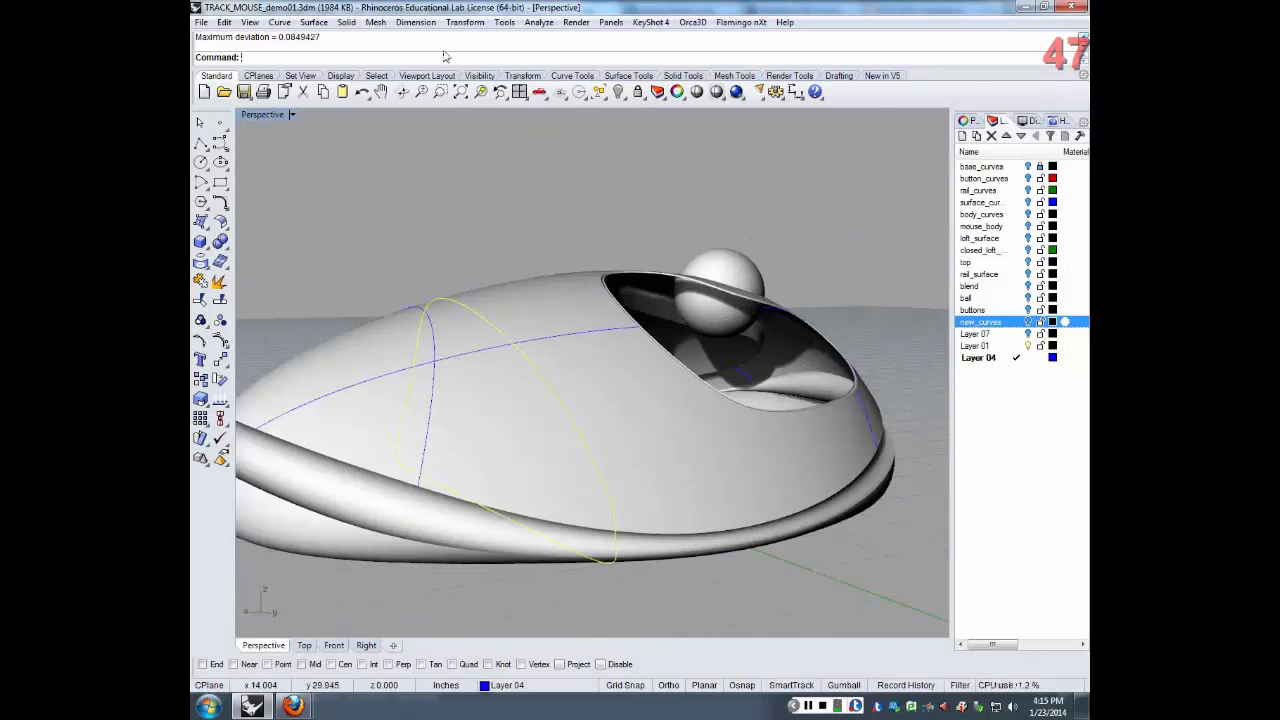
text(F)
text(ipe)
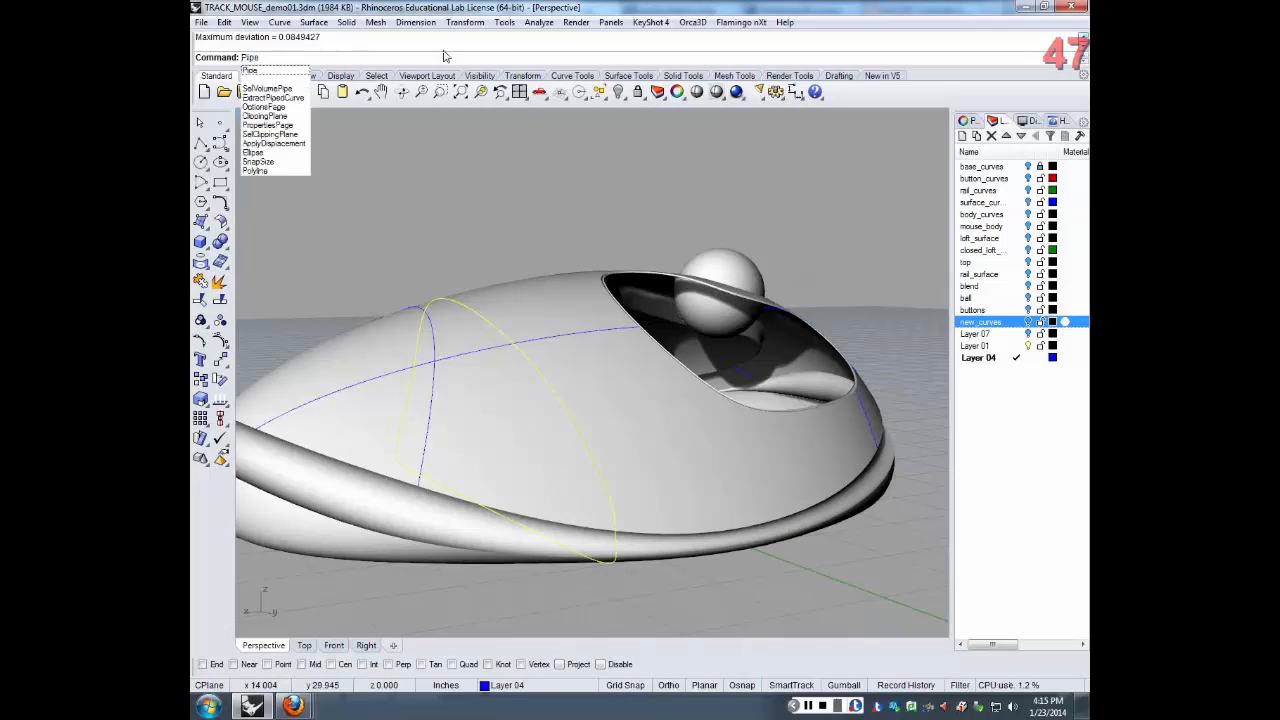
key(Return)
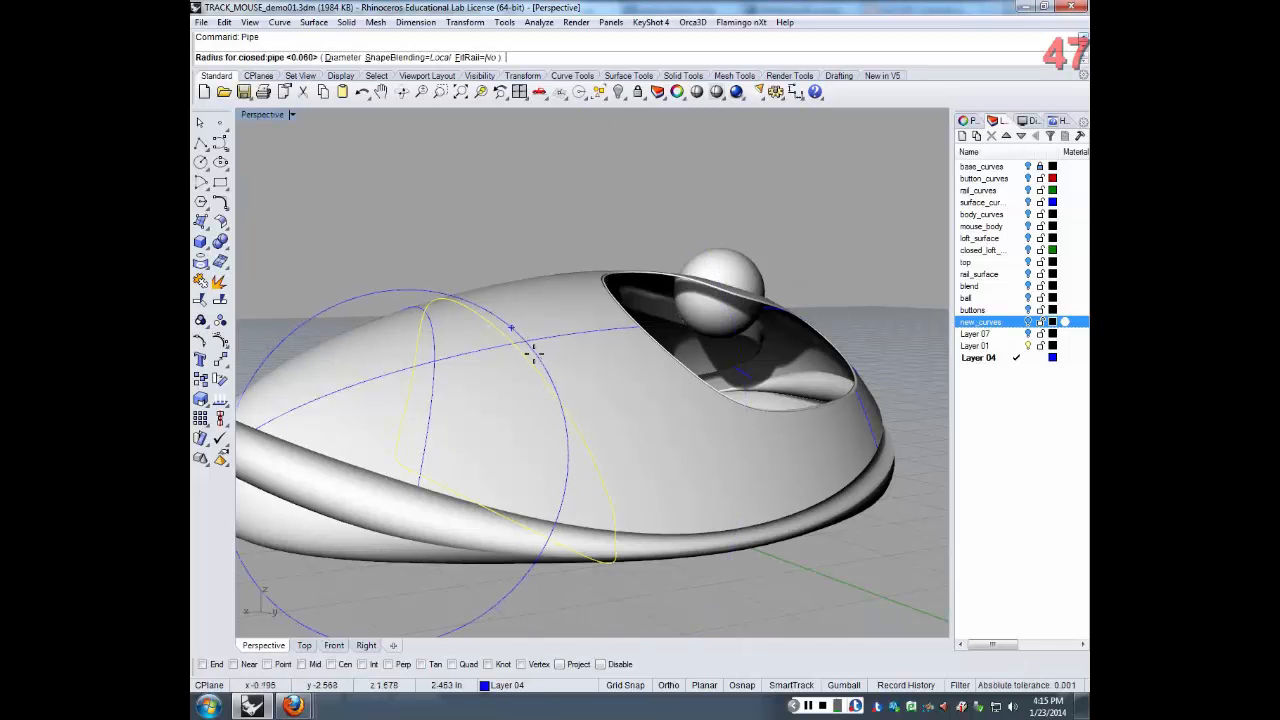
right_drag(409, 462, 416, 456)
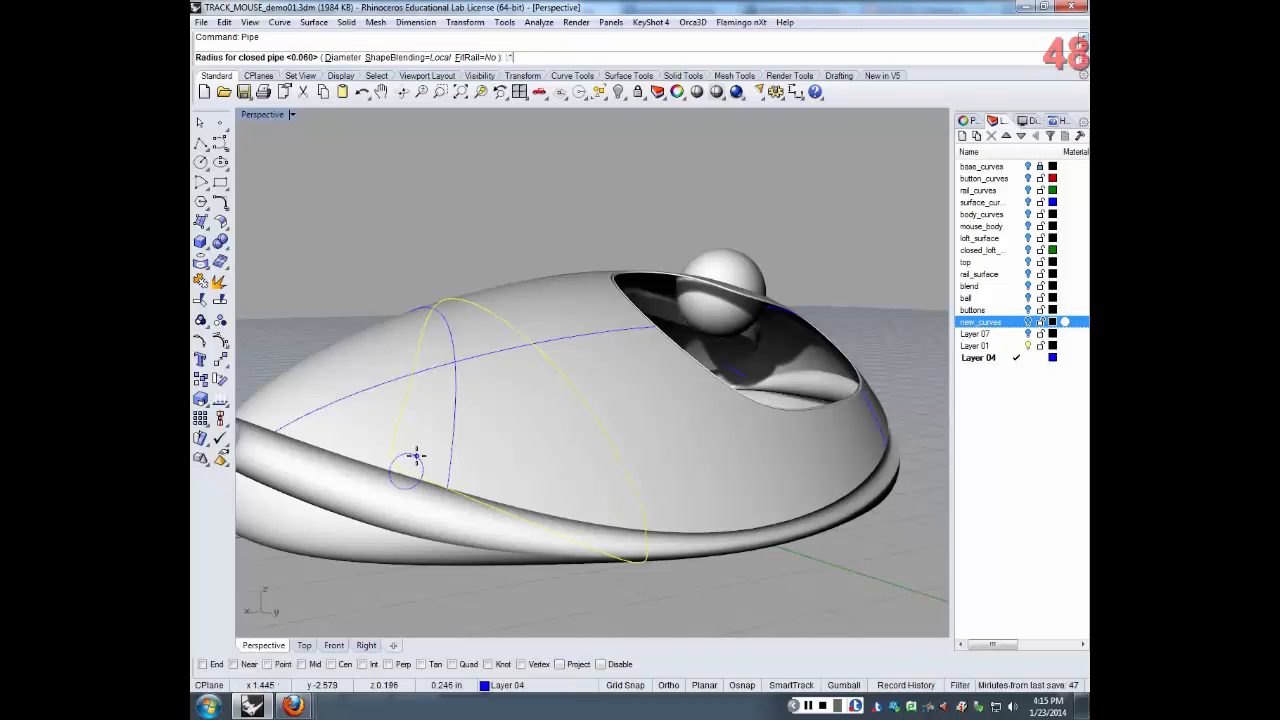
click(416, 456)
key(Return)
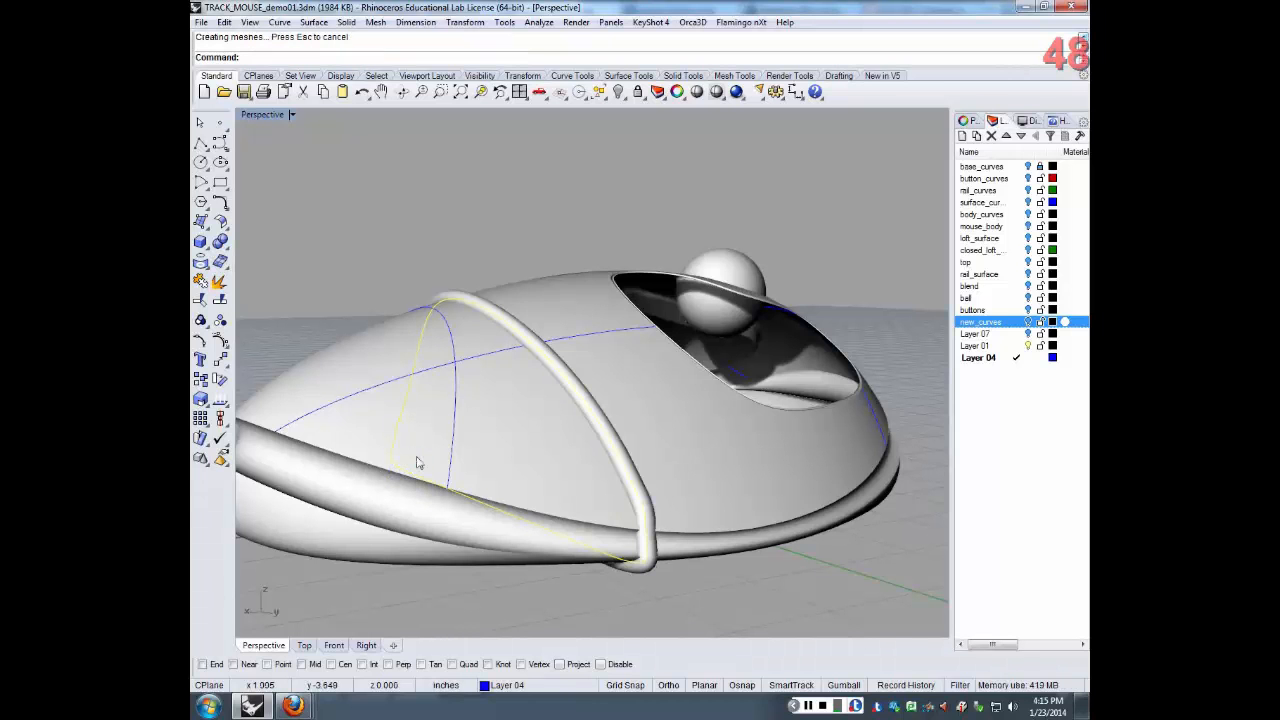
right_drag(418, 462, 468, 506)
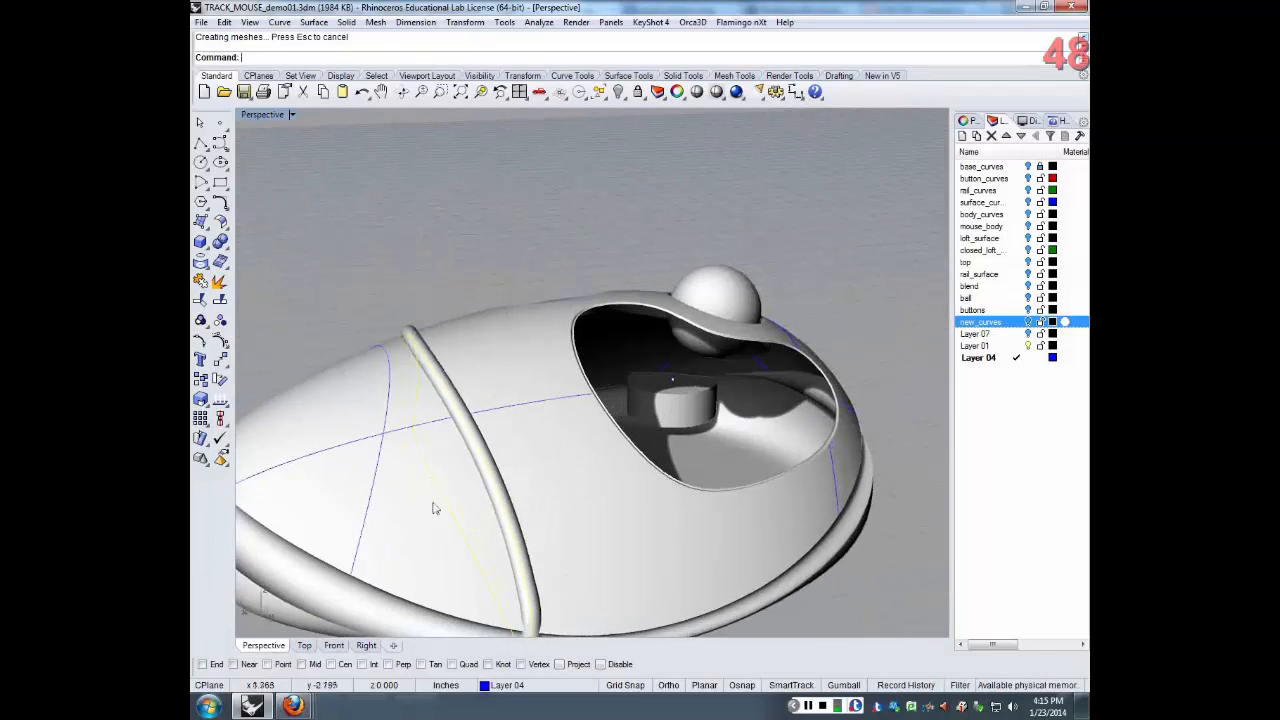
Subtract the pipe from the mouse body with a Boolean difference, deleting the input pipe, to cut a groove around the body
right_drag(508, 271, 433, 291)
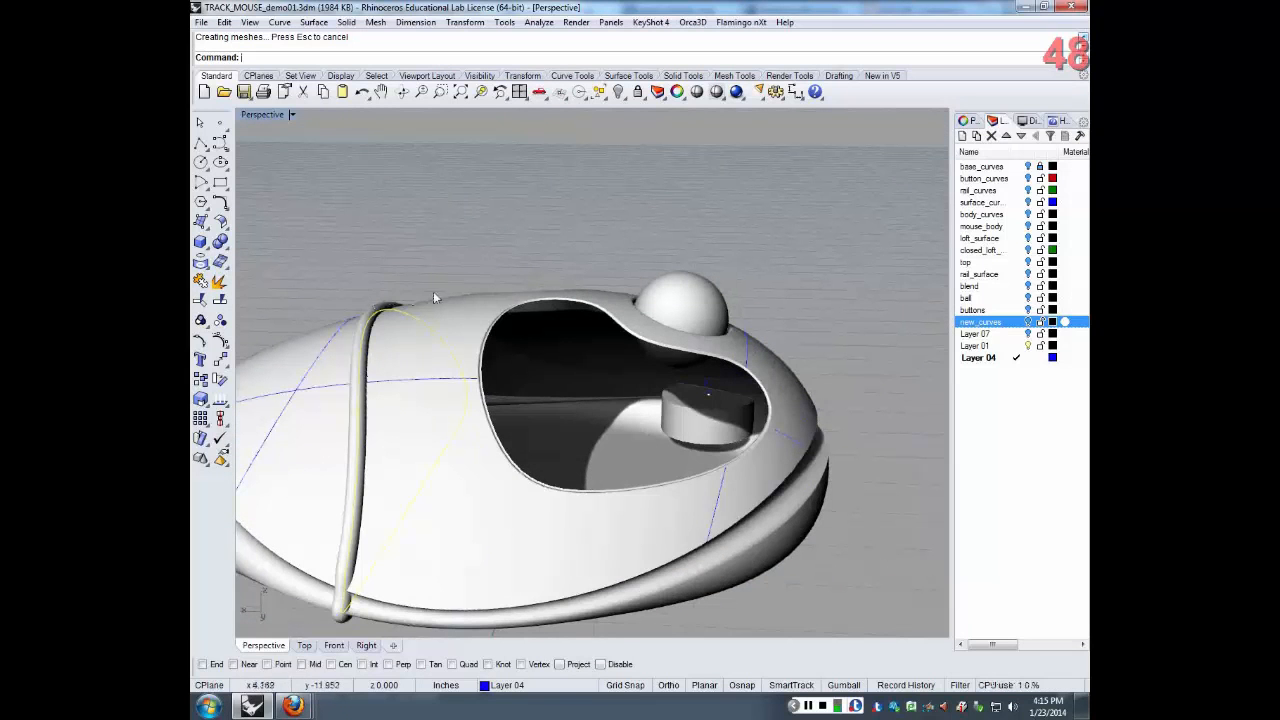
click(497, 222)
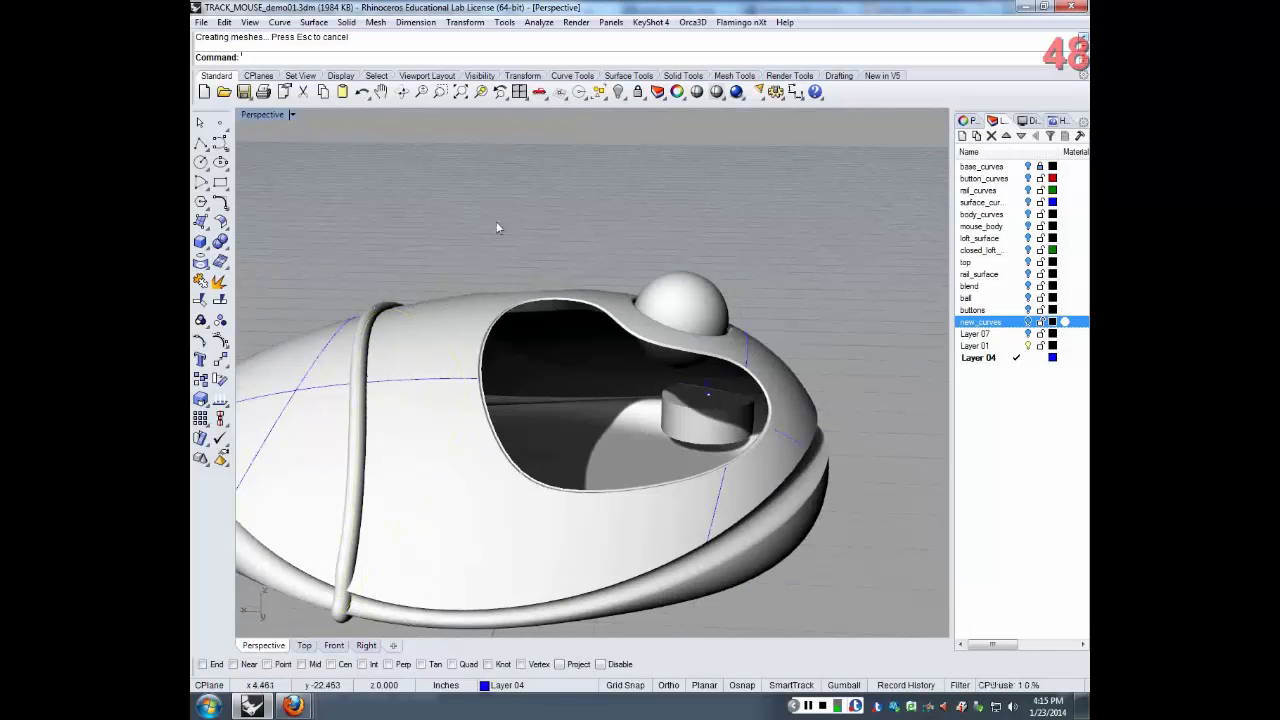
right_click(428, 61)
click(490, 308)
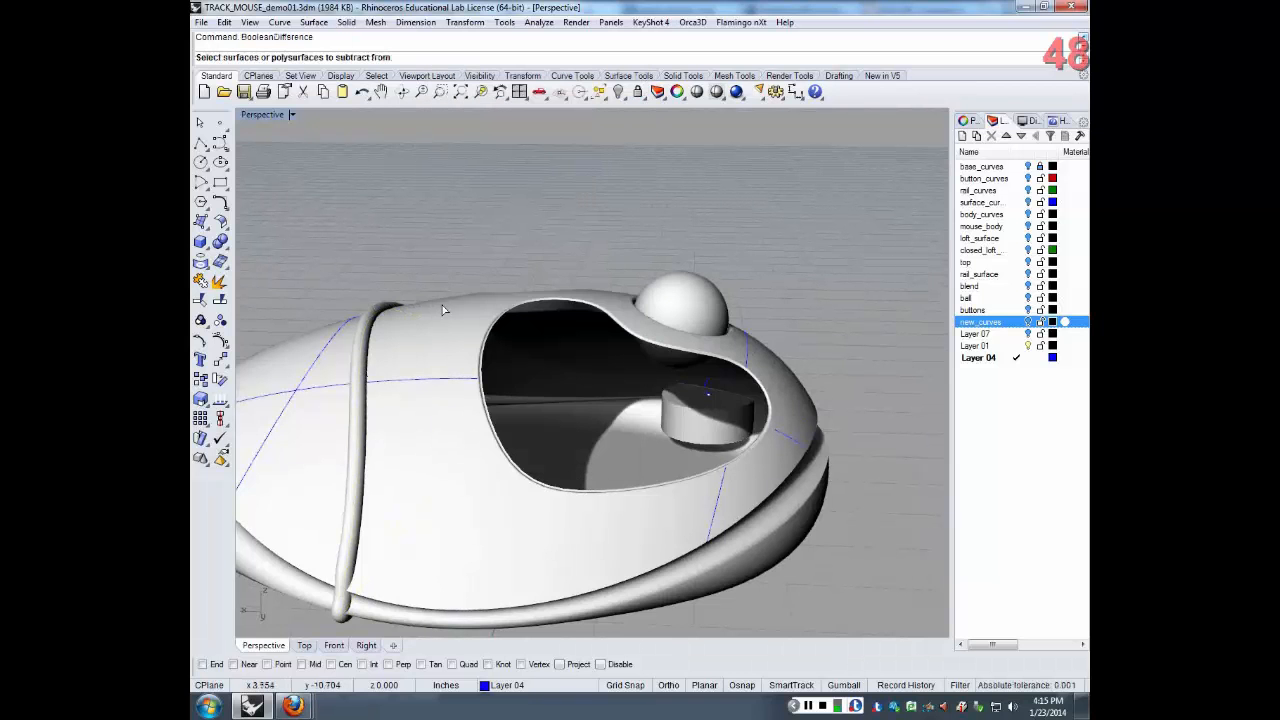
click(444, 310)
key(Return)
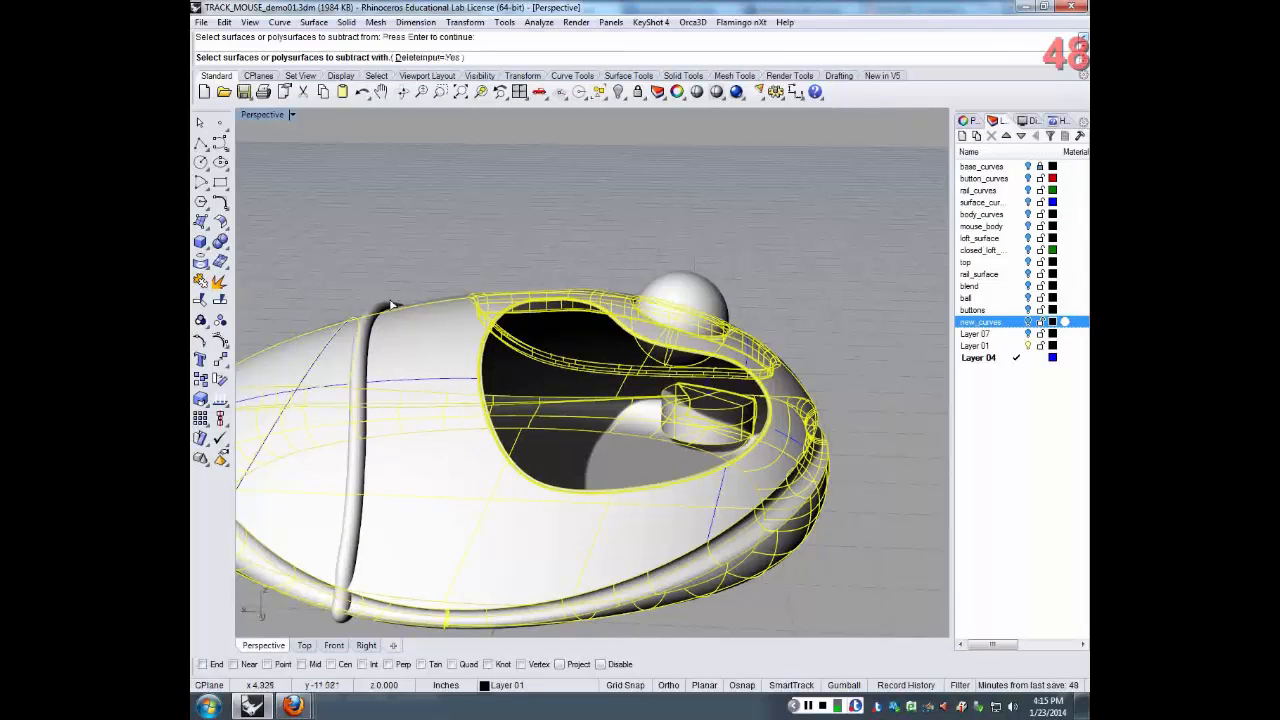
click(393, 306)
key(Return)
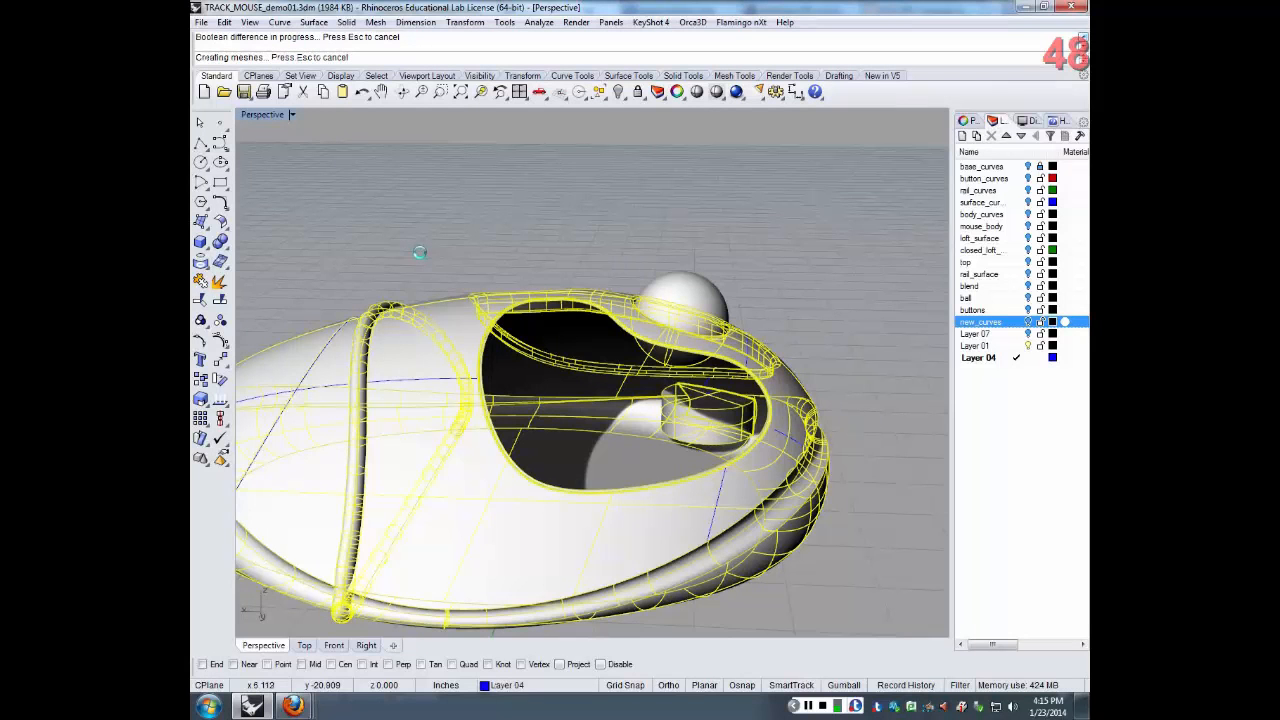
Turn on the Layer 07 and new_curves layers to show the side wheel and the remaining button part
right_drag(529, 251, 273, 267)
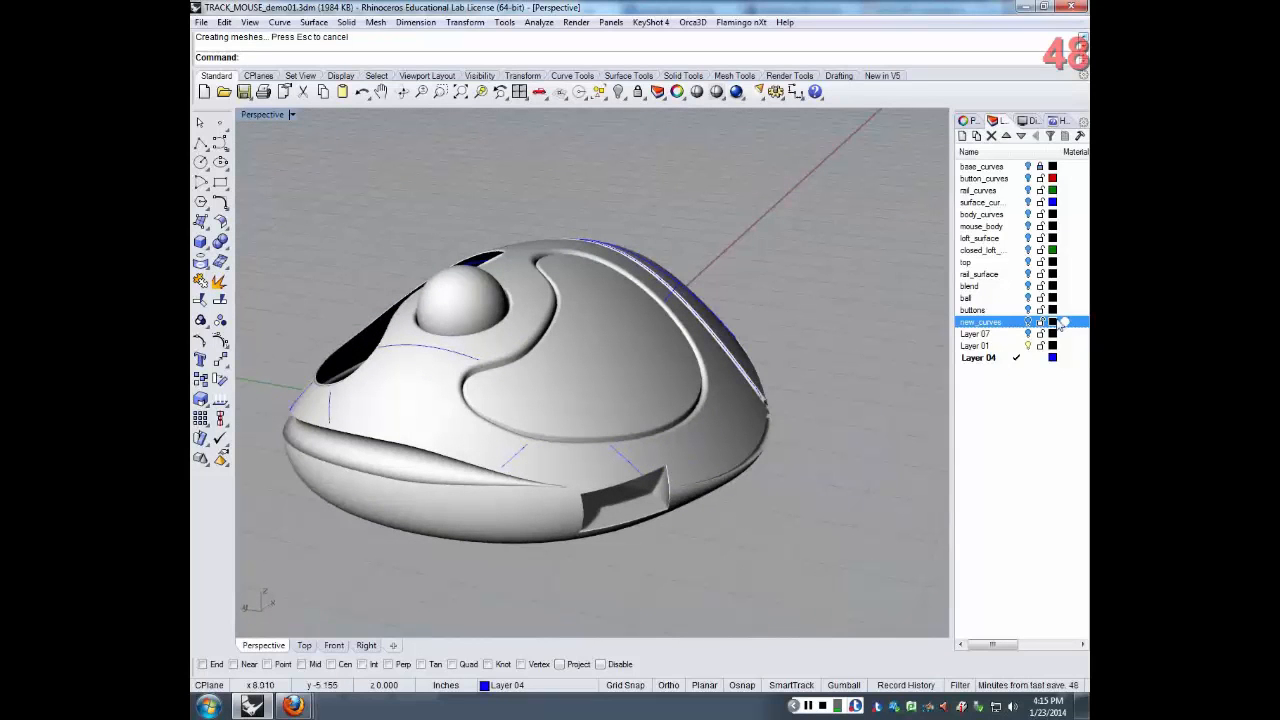
click(1029, 334)
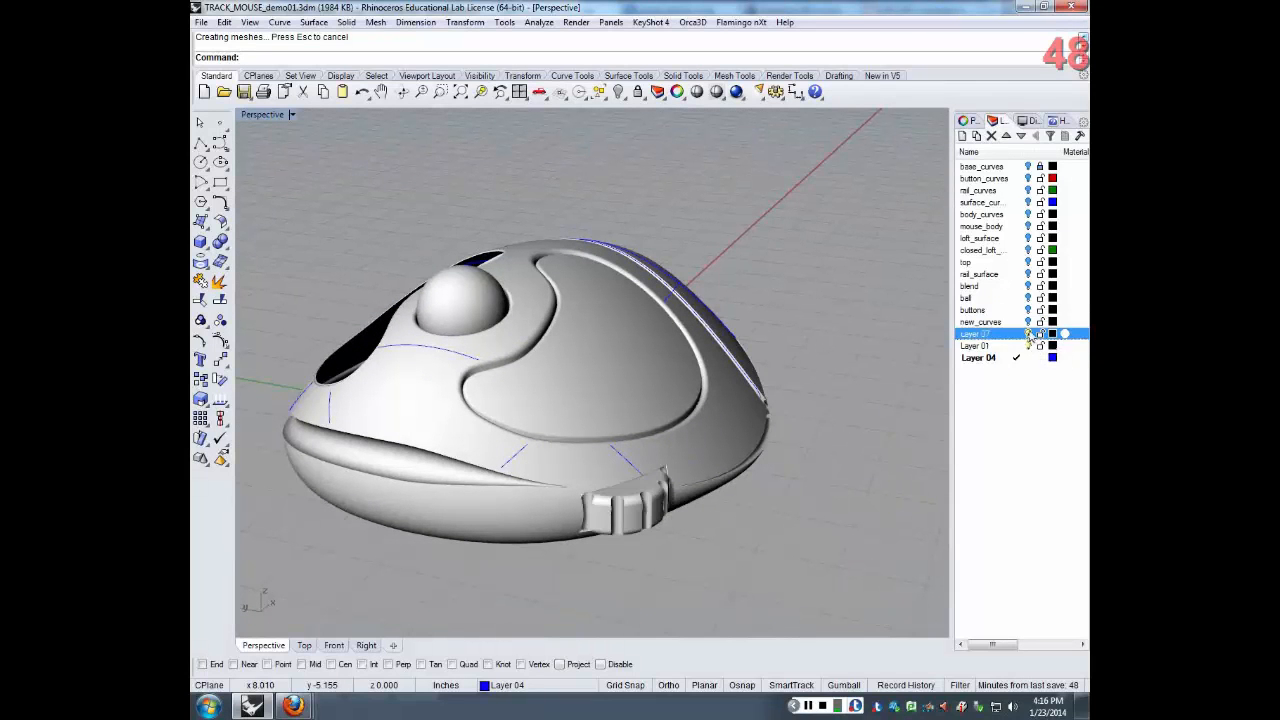
click(1029, 322)
Set the perspective view's display mode to Ghosted
right_drag(480, 400, 410, 388)
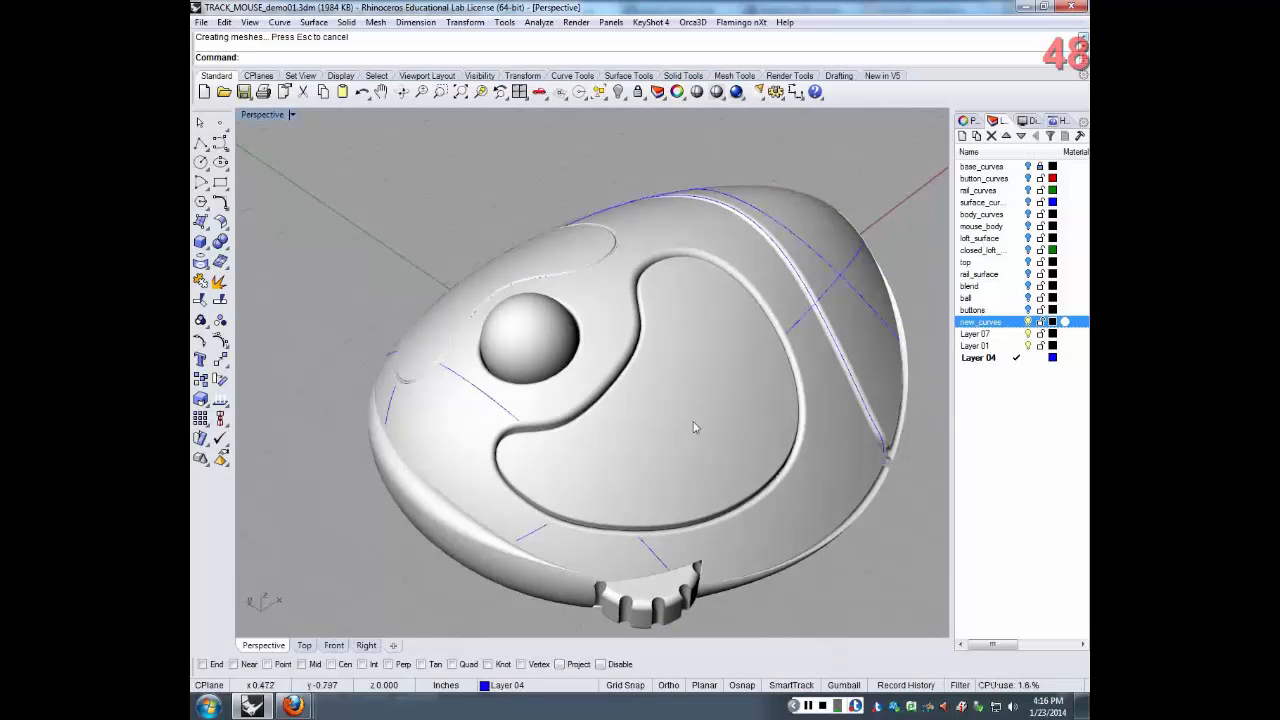
shift+right_drag(691, 420, 604, 368)
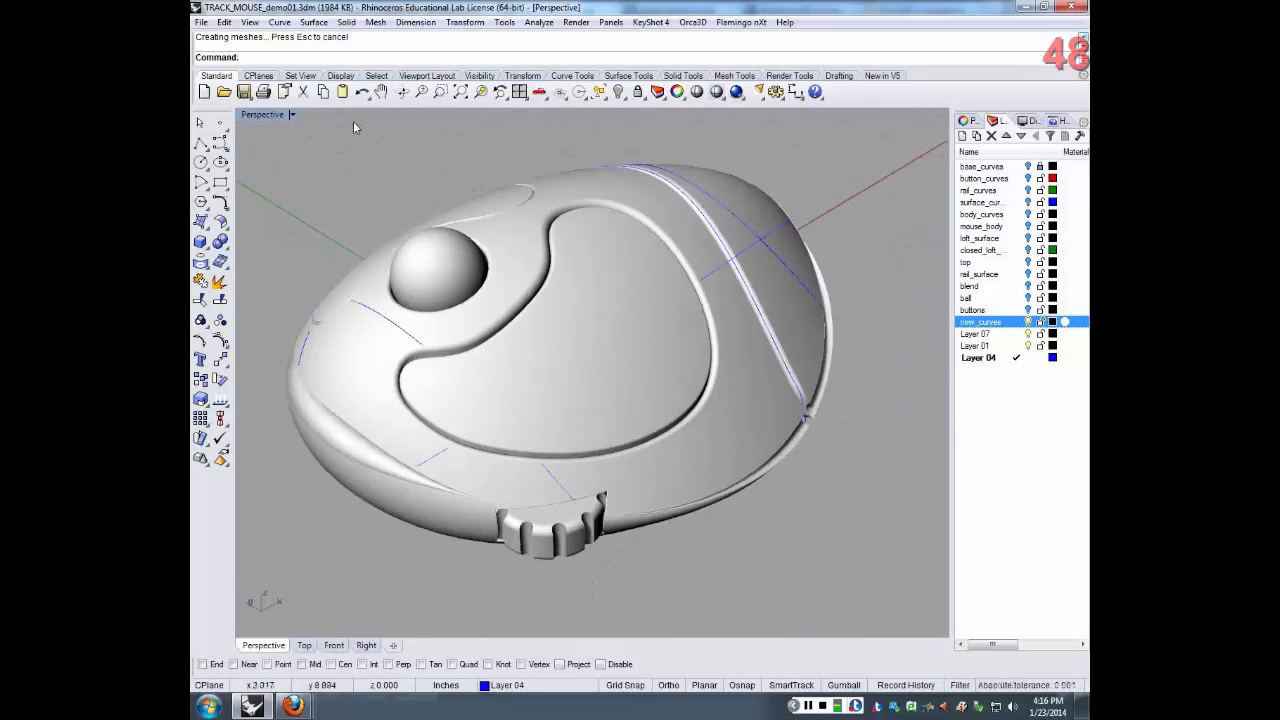
click(292, 114)
click(276, 197)
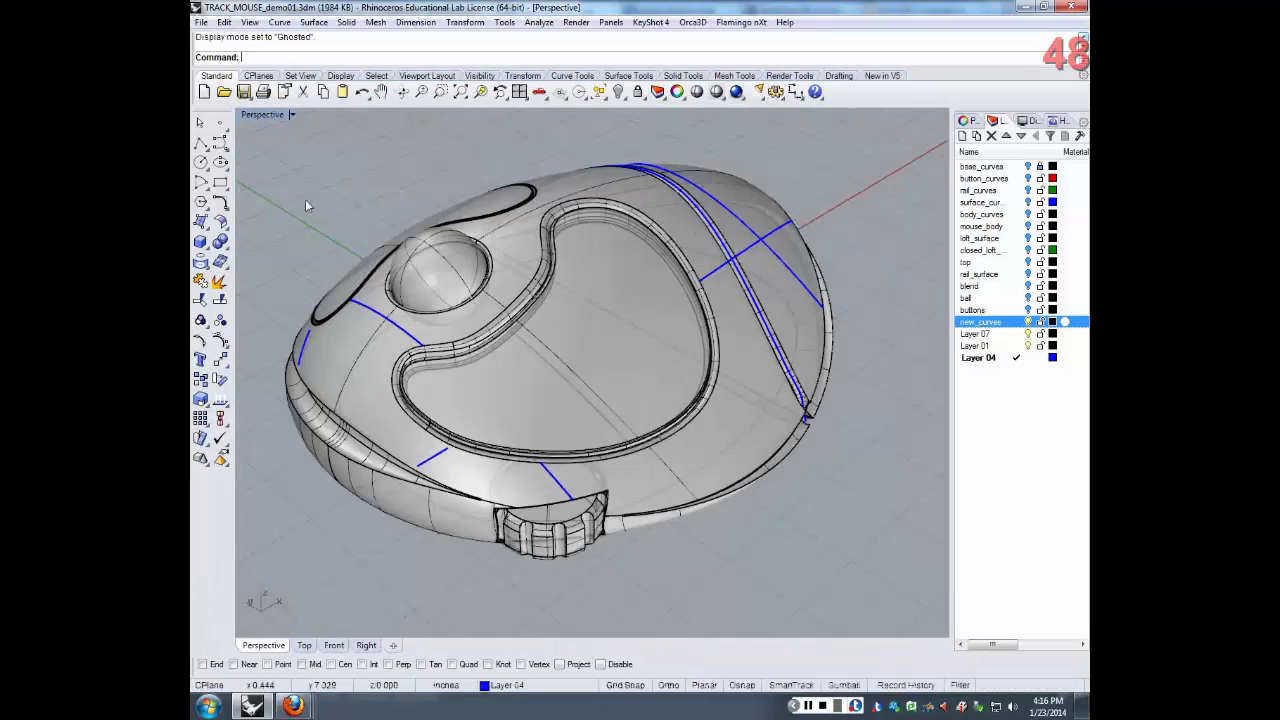
Examine the finished mouse from above and the side, including the groove close up where it crosses the side rail
right_drag(371, 230, 642, 415)
right_drag(570, 298, 617, 393)
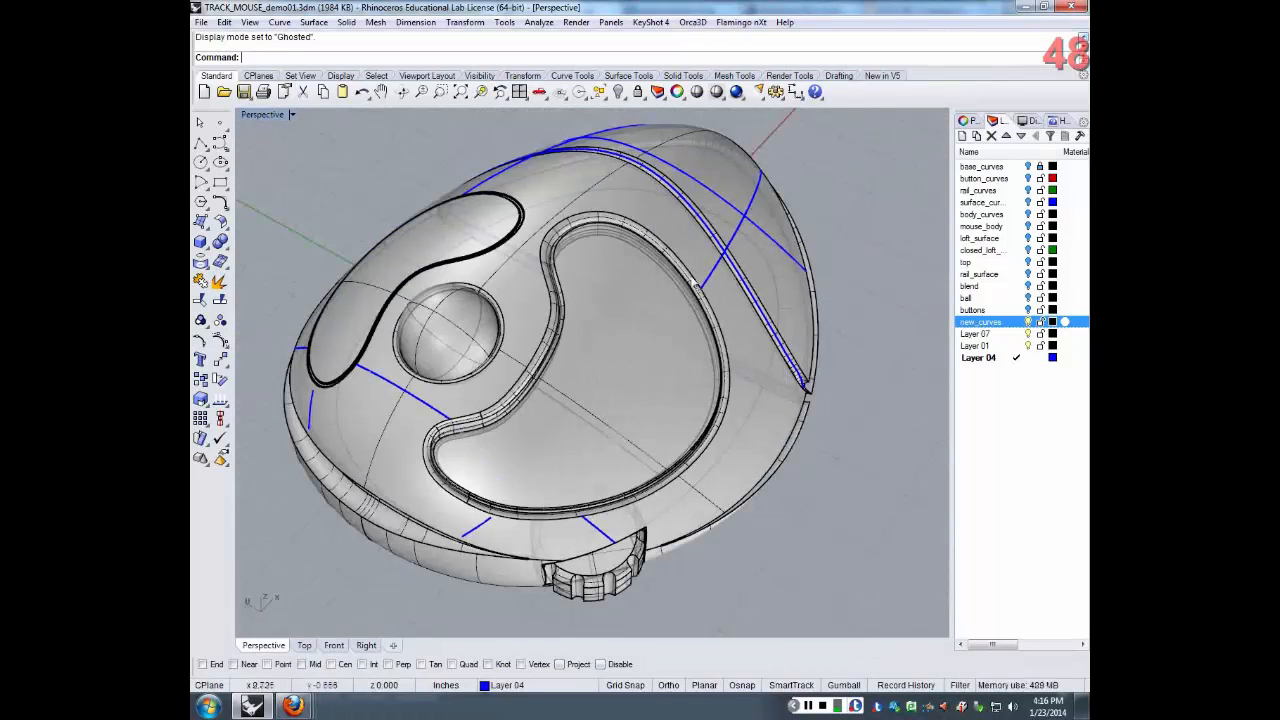
right_drag(713, 316, 708, 360)
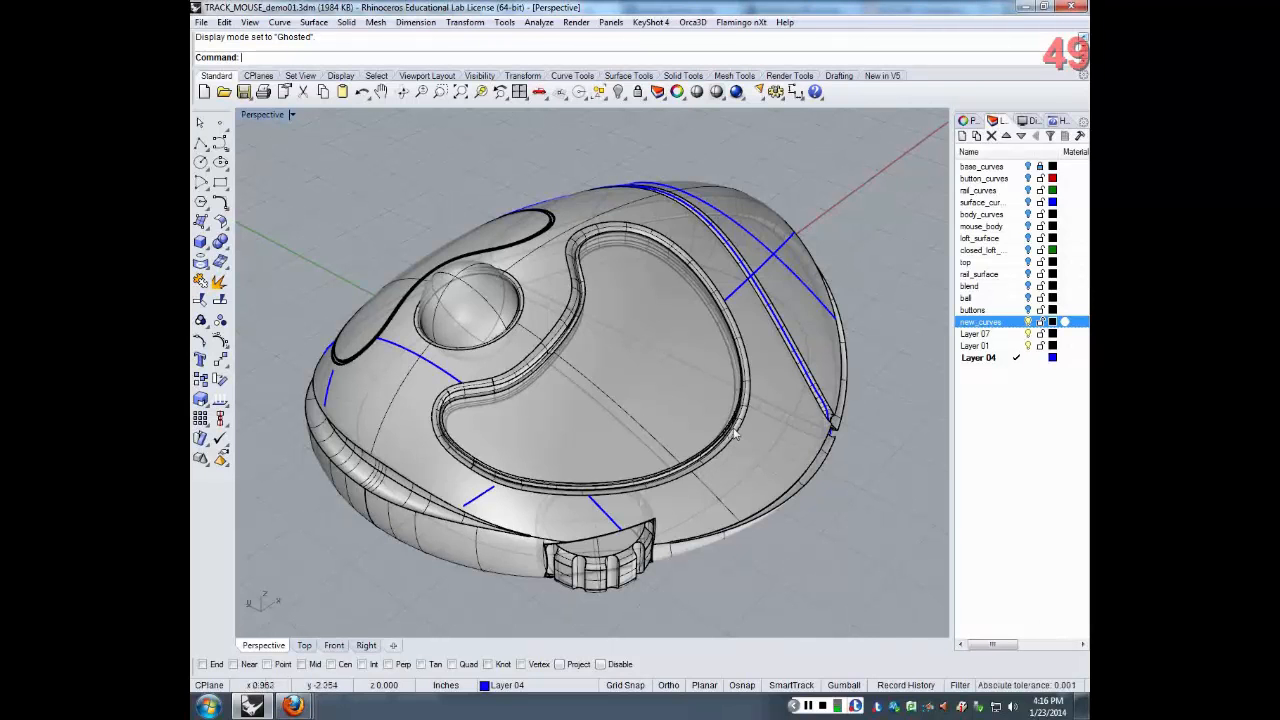
right_drag(737, 428, 528, 324)
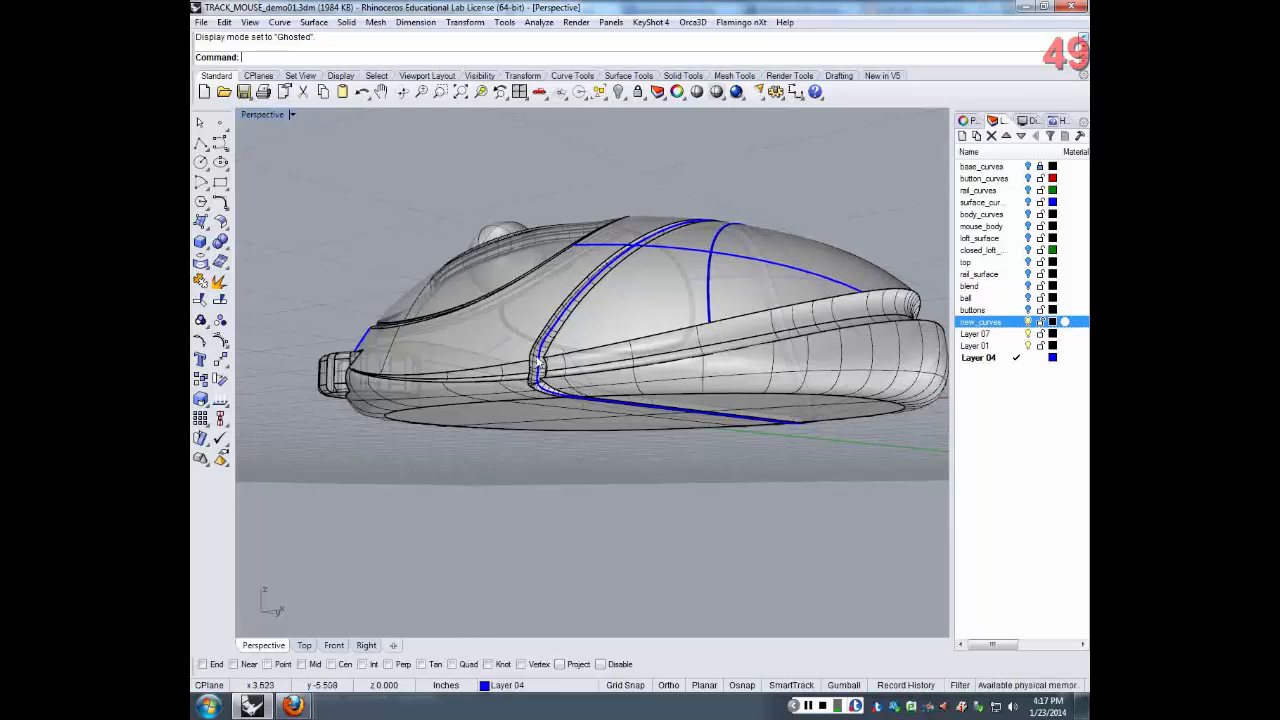
scroll(542, 362, up, 4)
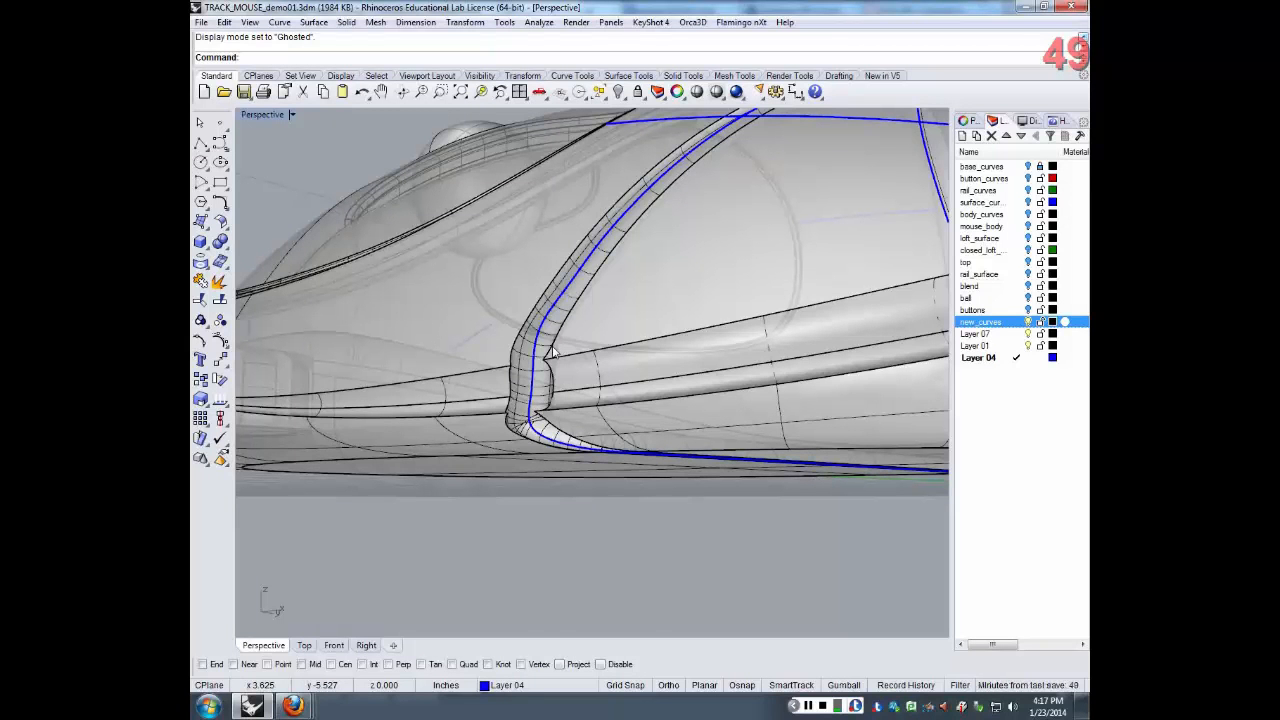
right_drag(546, 358, 760, 417)
scroll(760, 417, down, 9)
right_drag(626, 355, 591, 437)
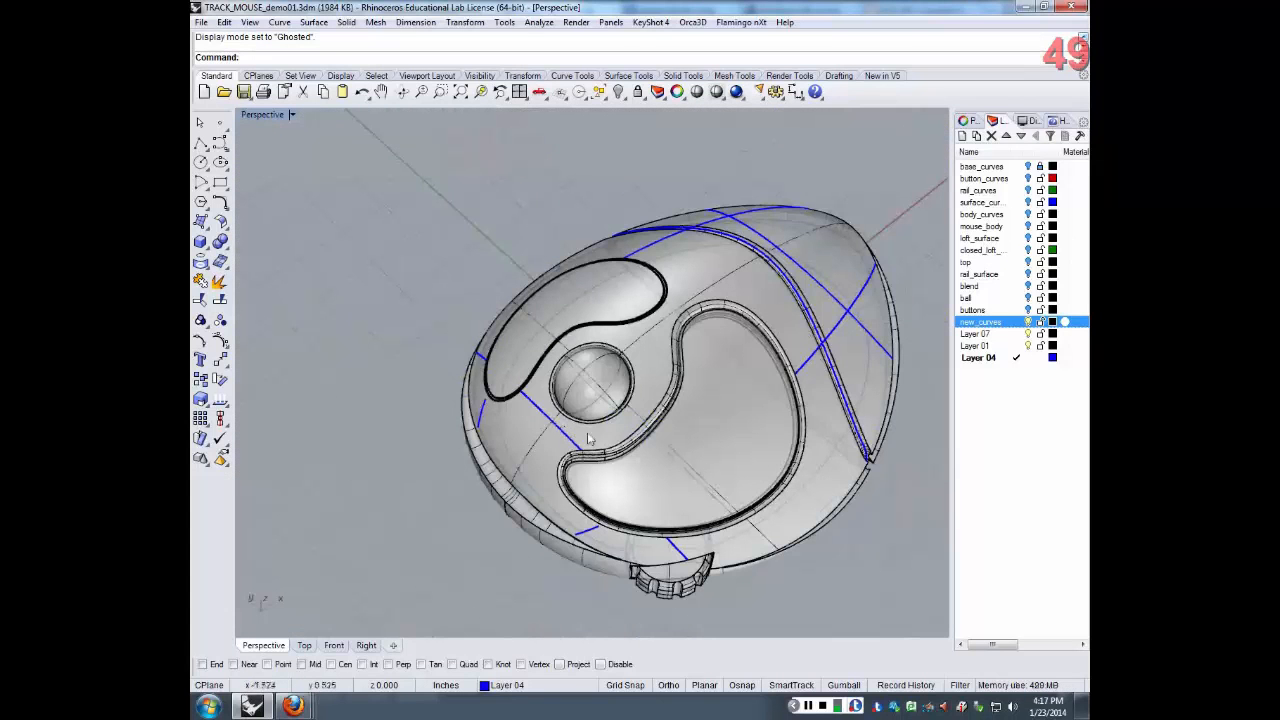
right_drag(870, 514, 858, 484)
right_drag(762, 450, 701, 397)
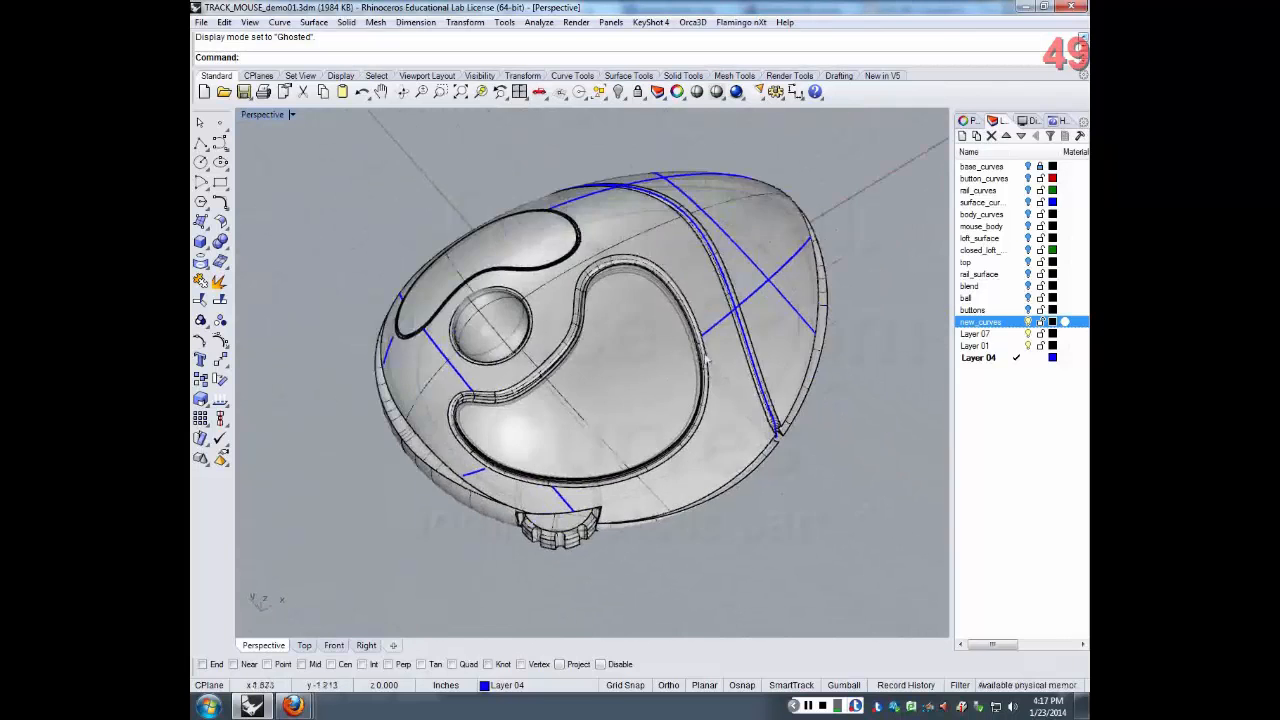
scroll(705, 338, up, 2)
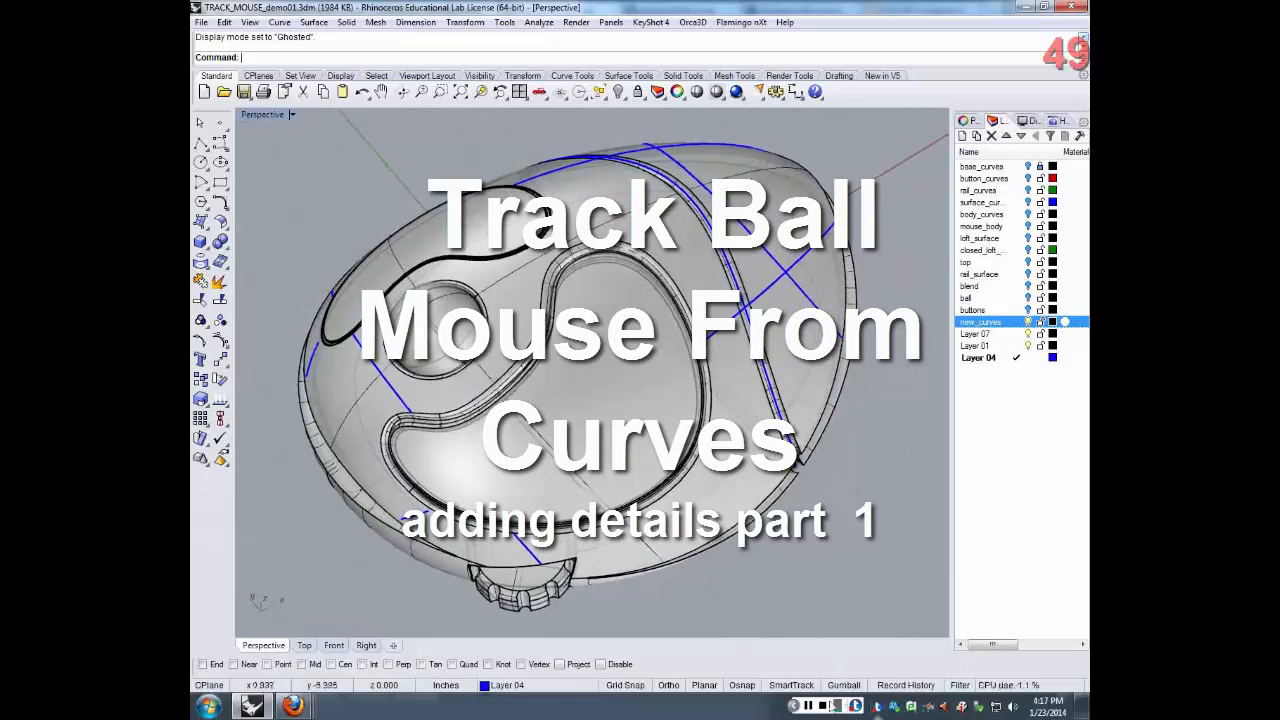